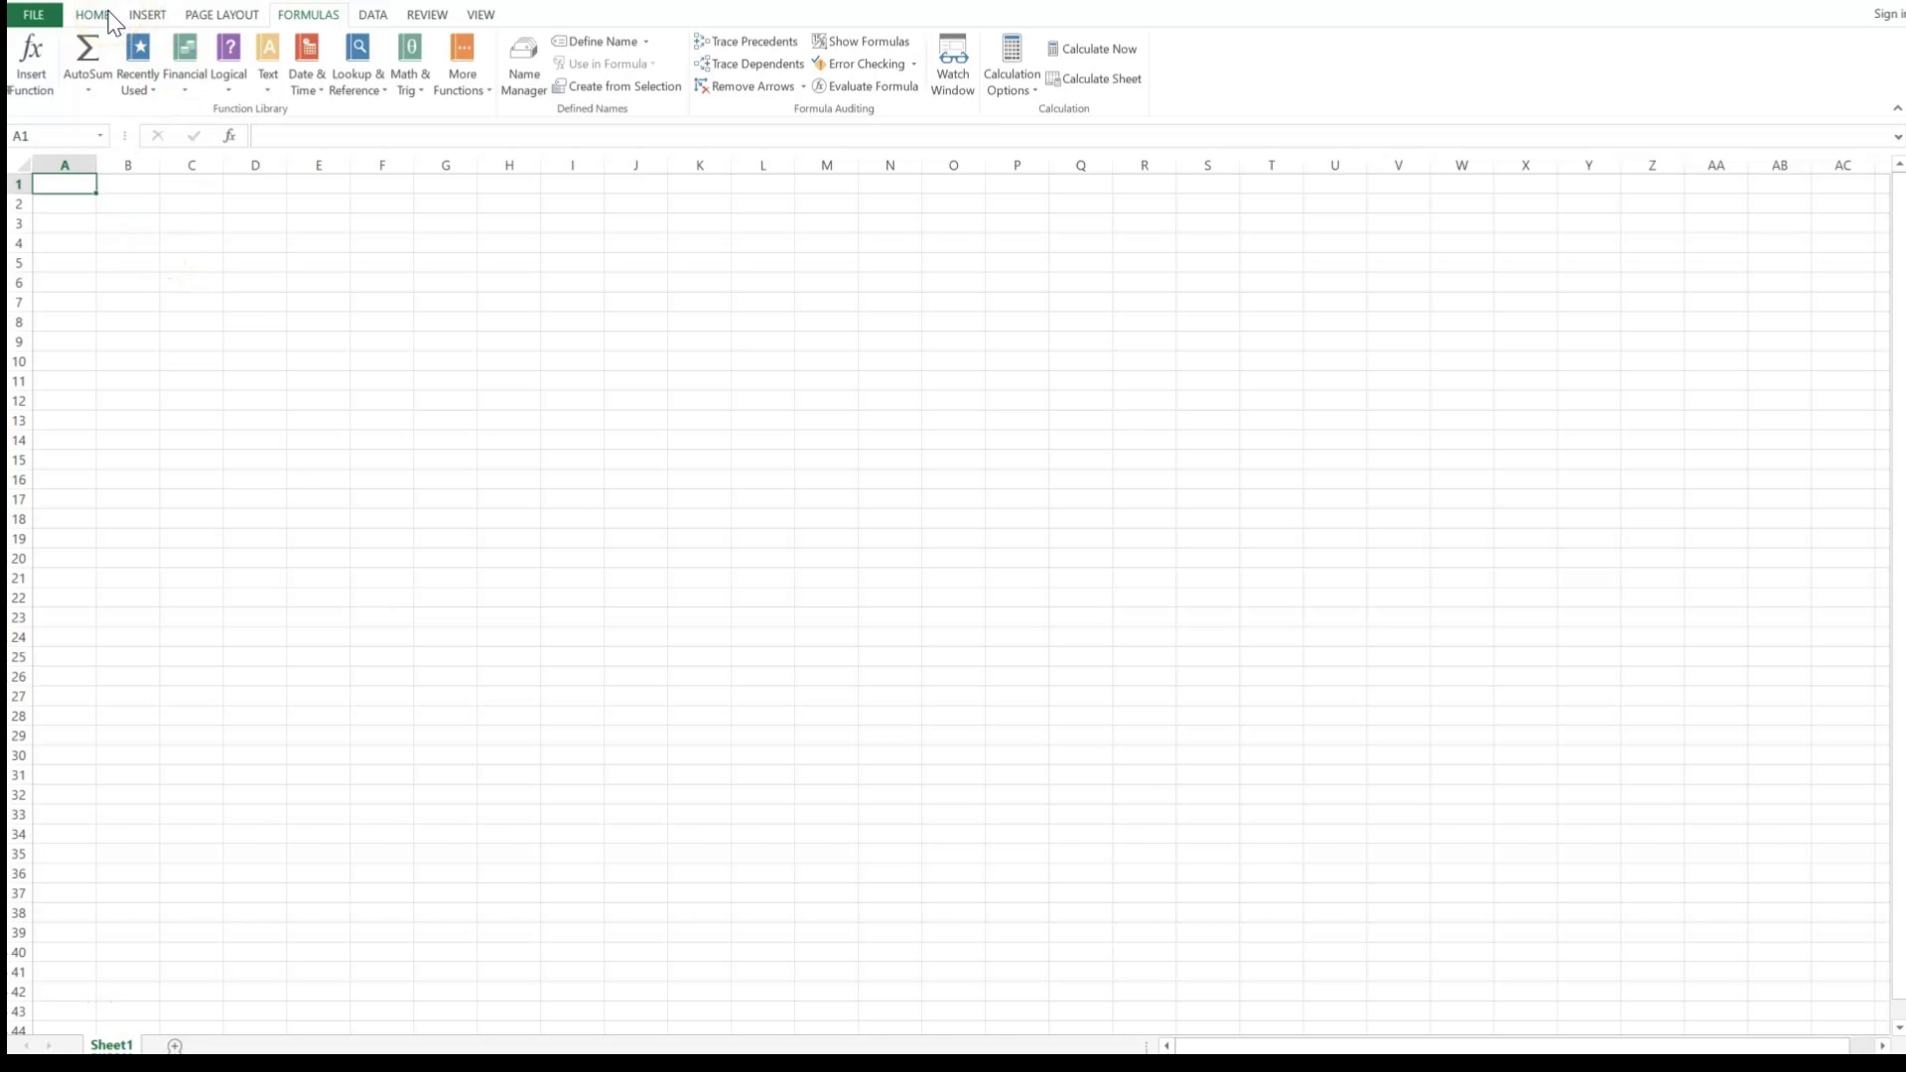
# Switch the ribbon from Formulas to the Home tab
pyautogui.click(94, 14)
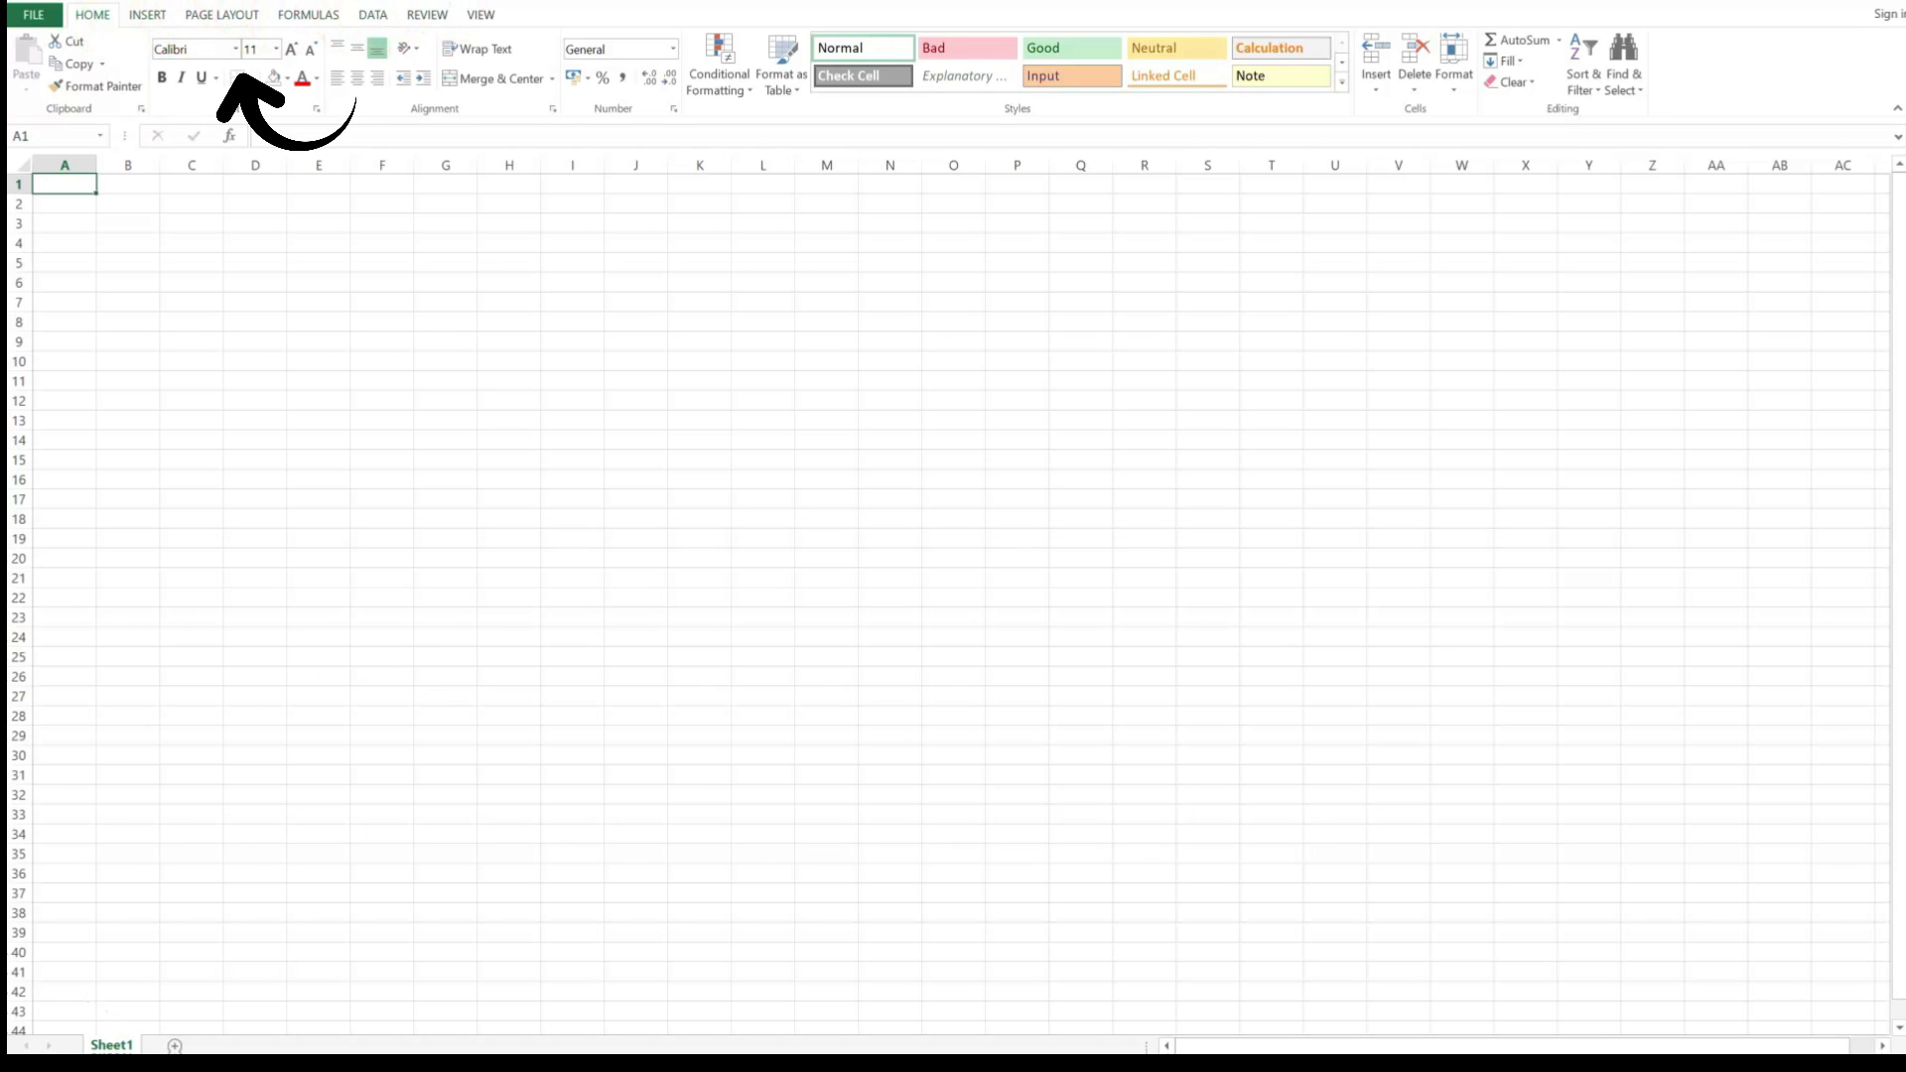
pyautogui.click(144, 14)
pyautogui.click(233, 14)
pyautogui.click(309, 14)
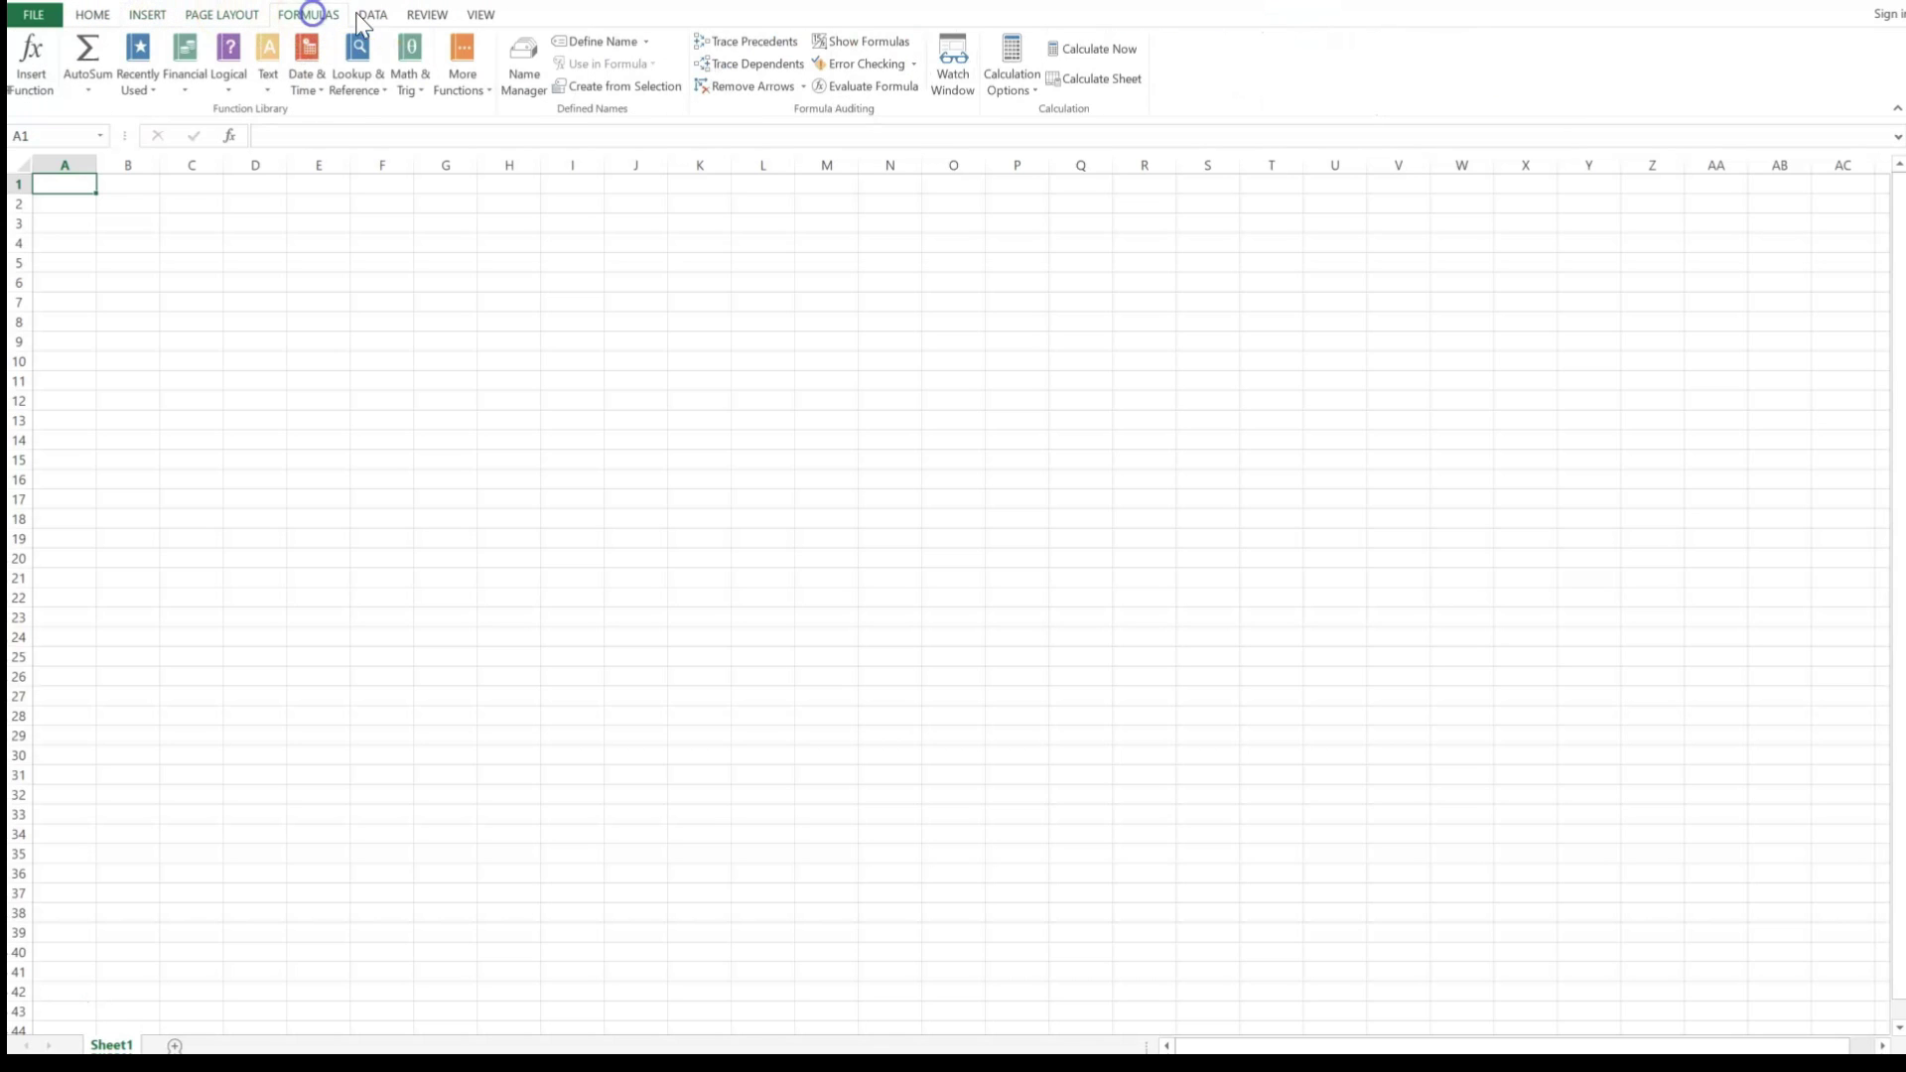
pyautogui.click(383, 15)
pyautogui.click(422, 15)
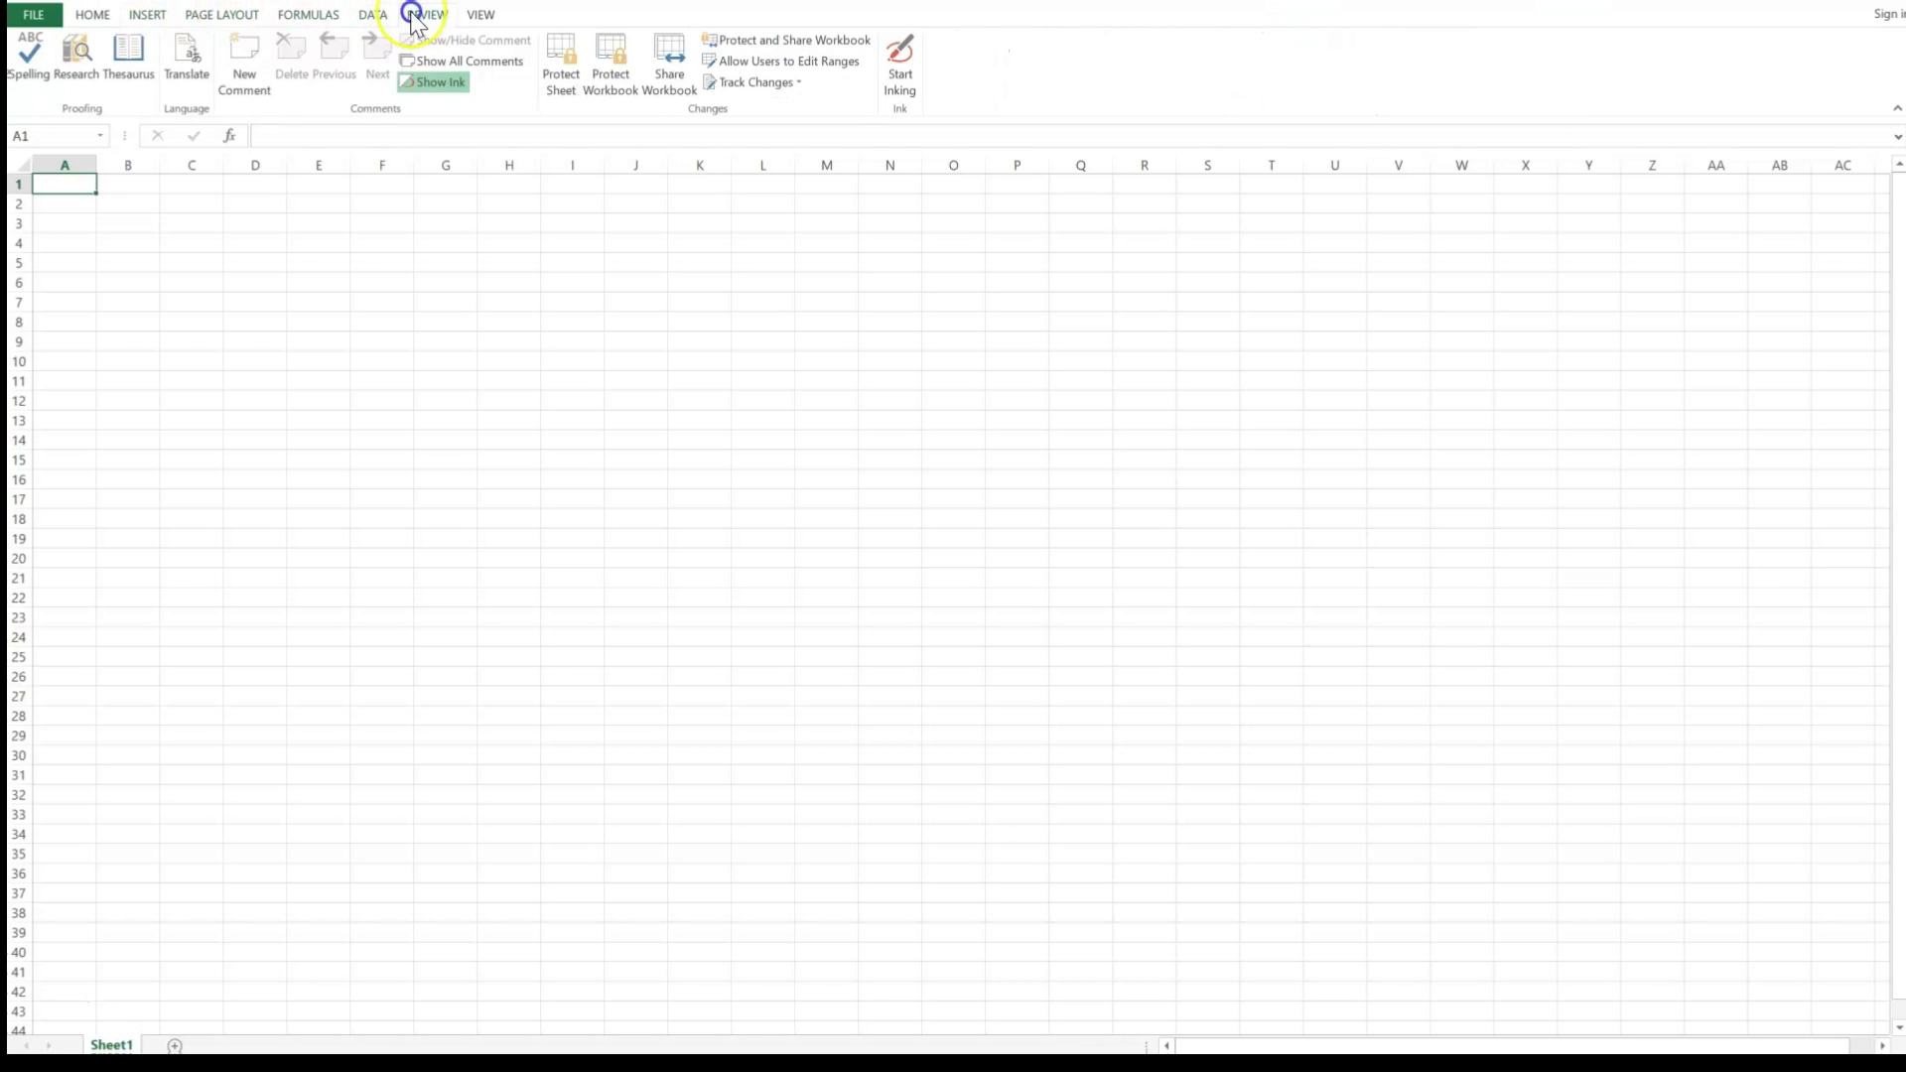
pyautogui.click(476, 15)
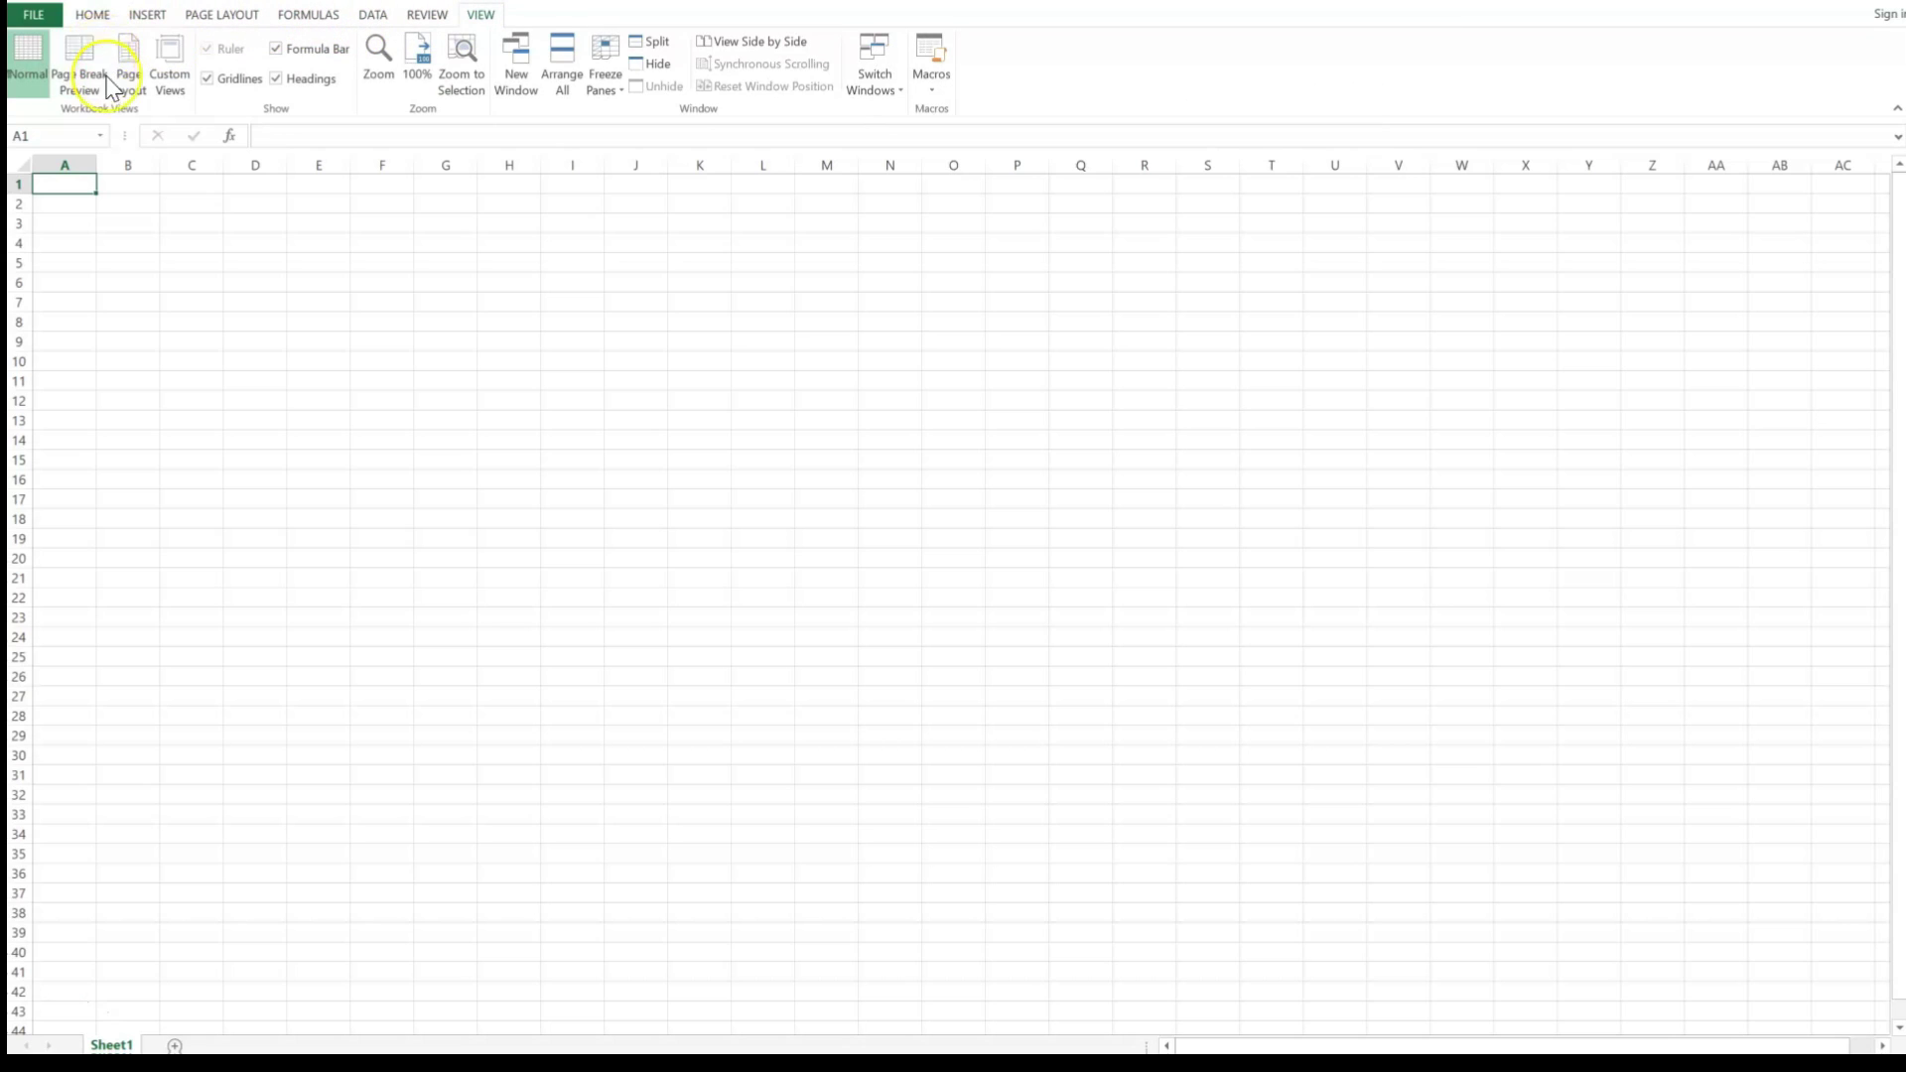
pyautogui.click(442, 15)
pyautogui.click(369, 15)
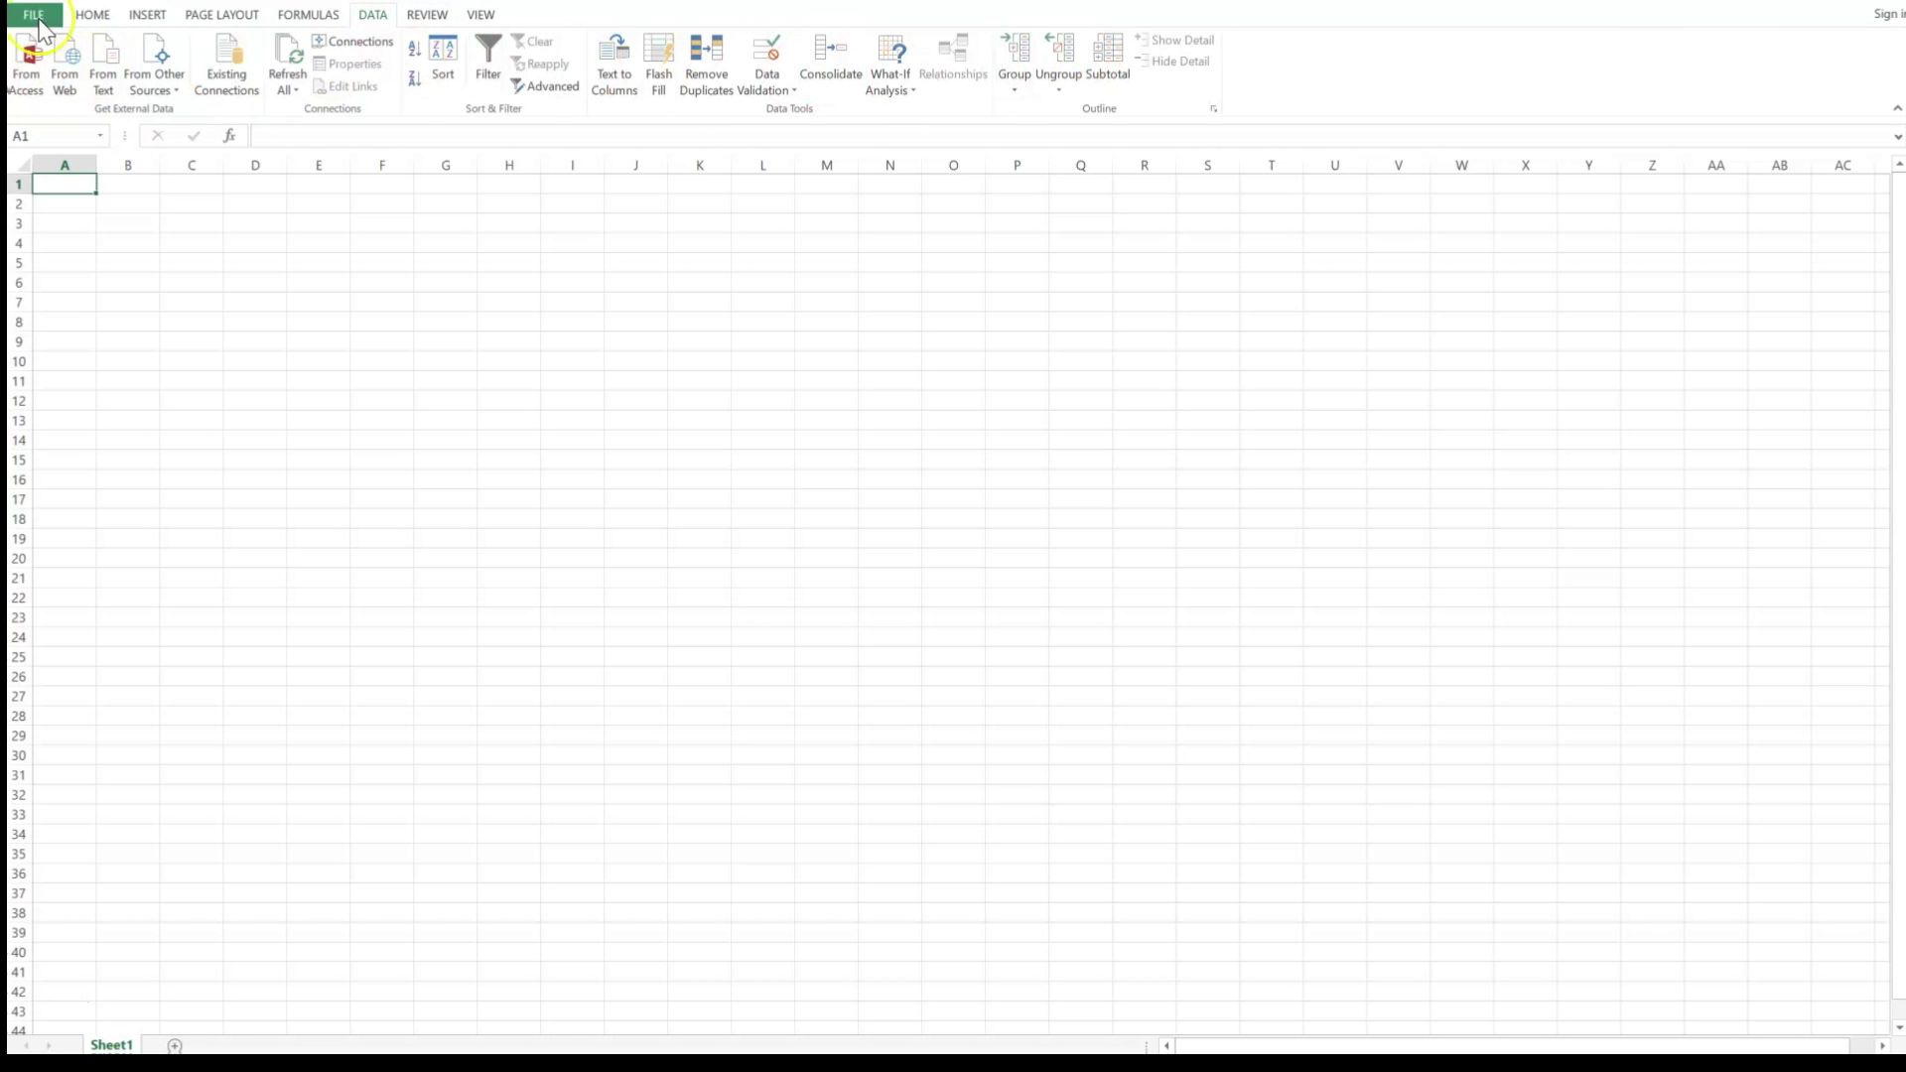
pyautogui.click(92, 15)
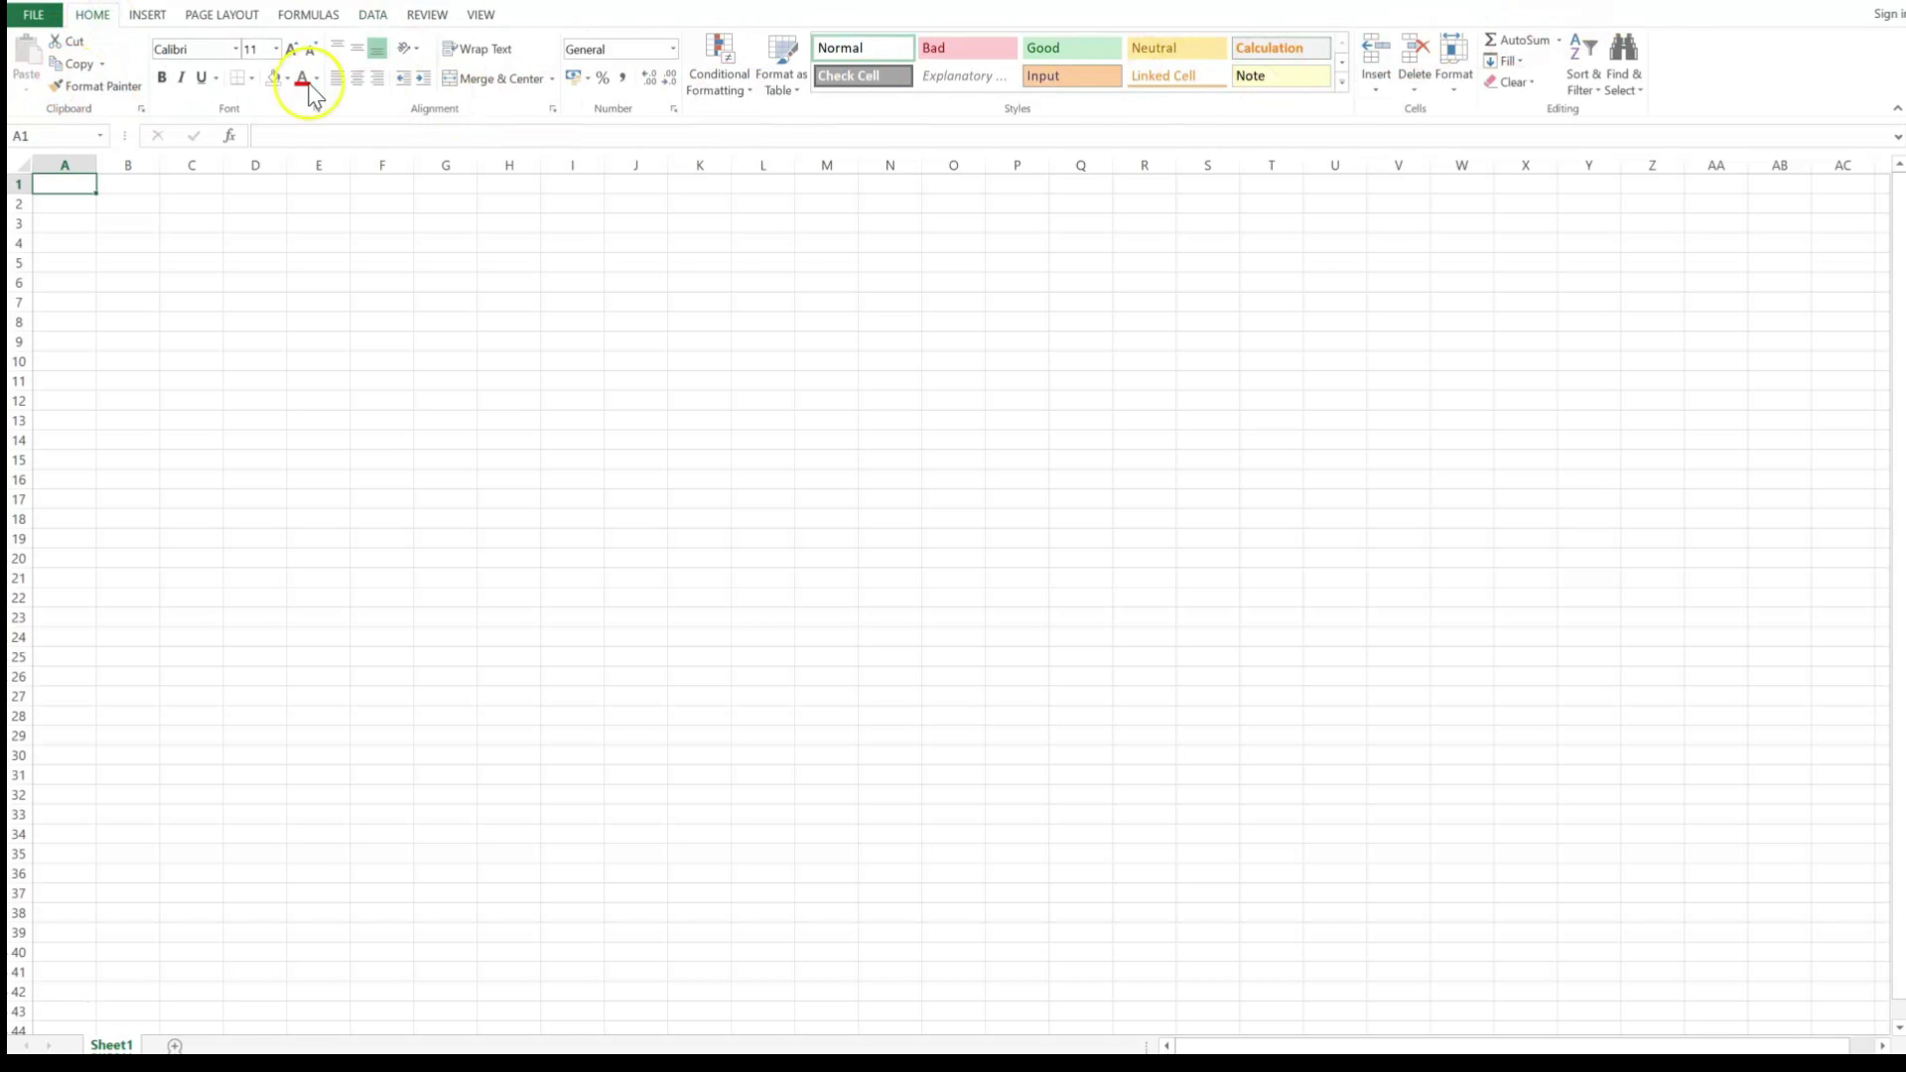
pyautogui.click(147, 14)
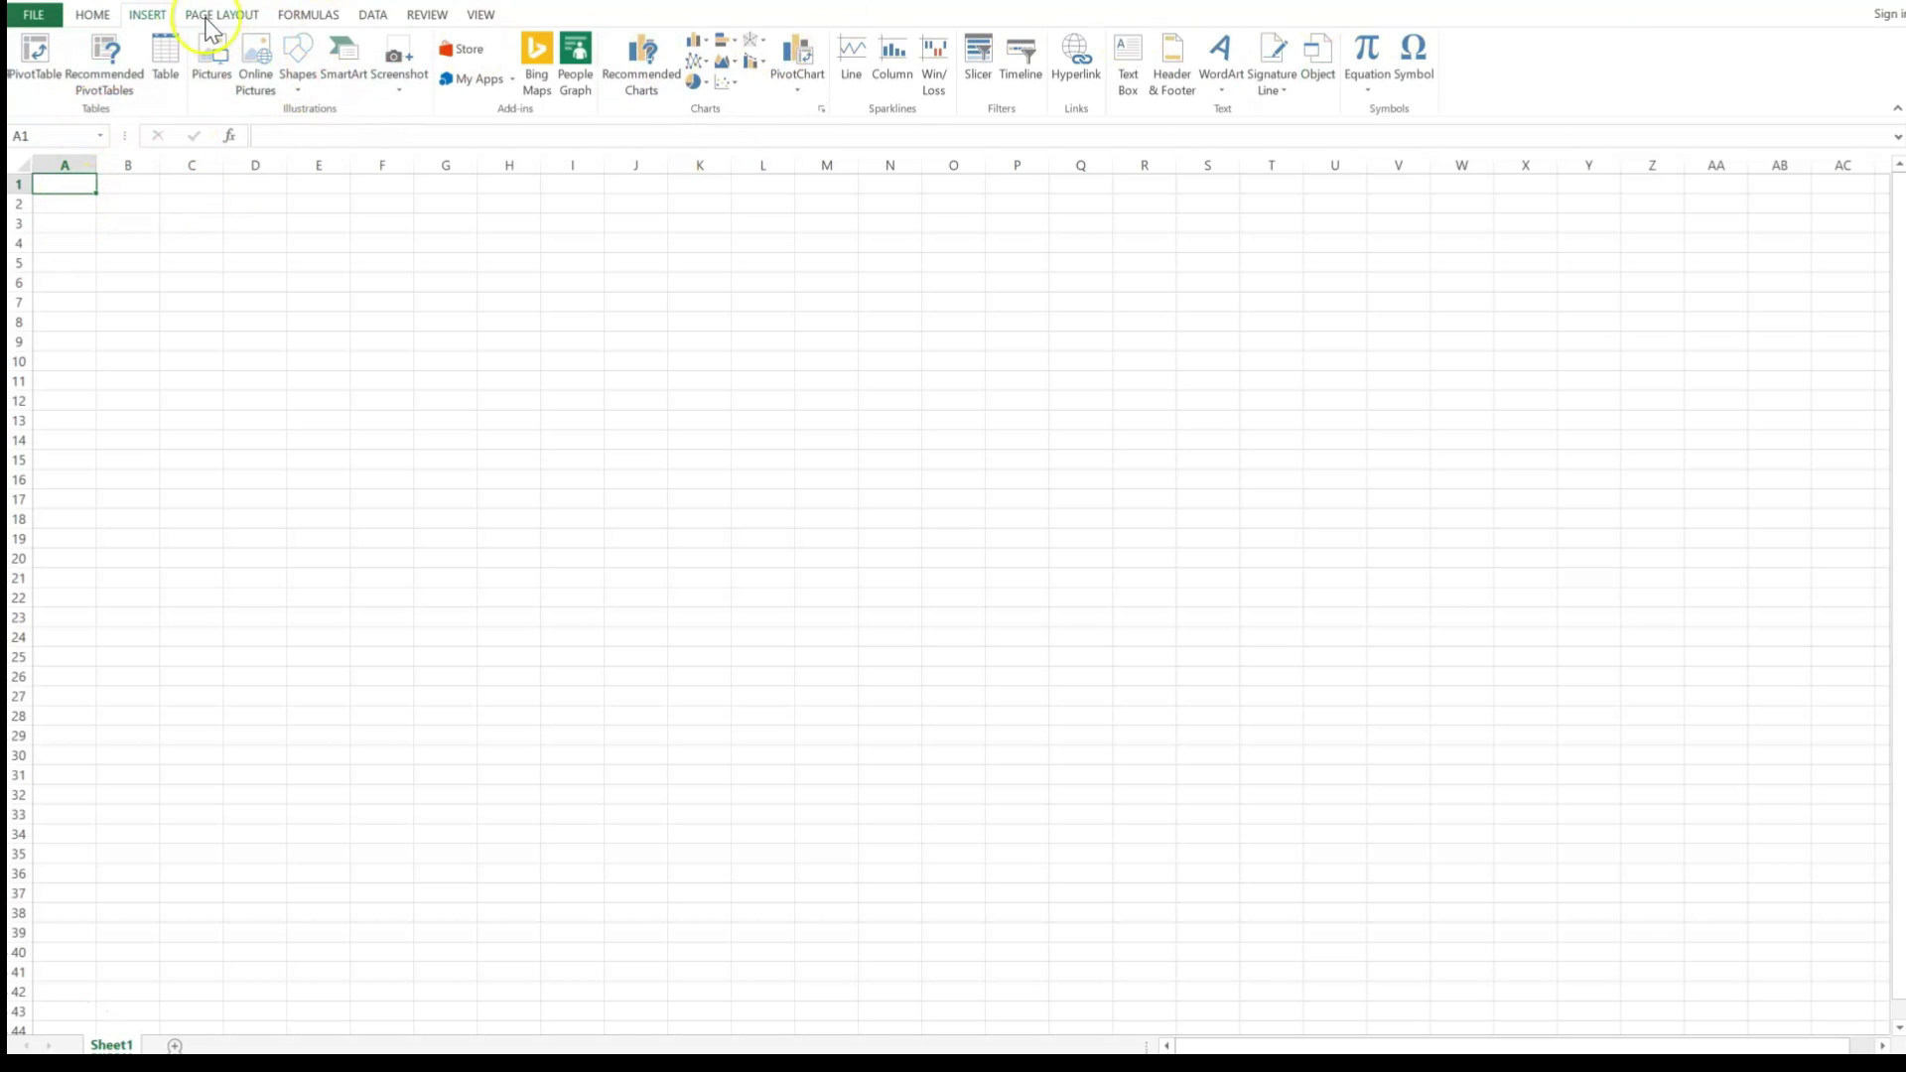
pyautogui.click(213, 17)
pyautogui.click(286, 15)
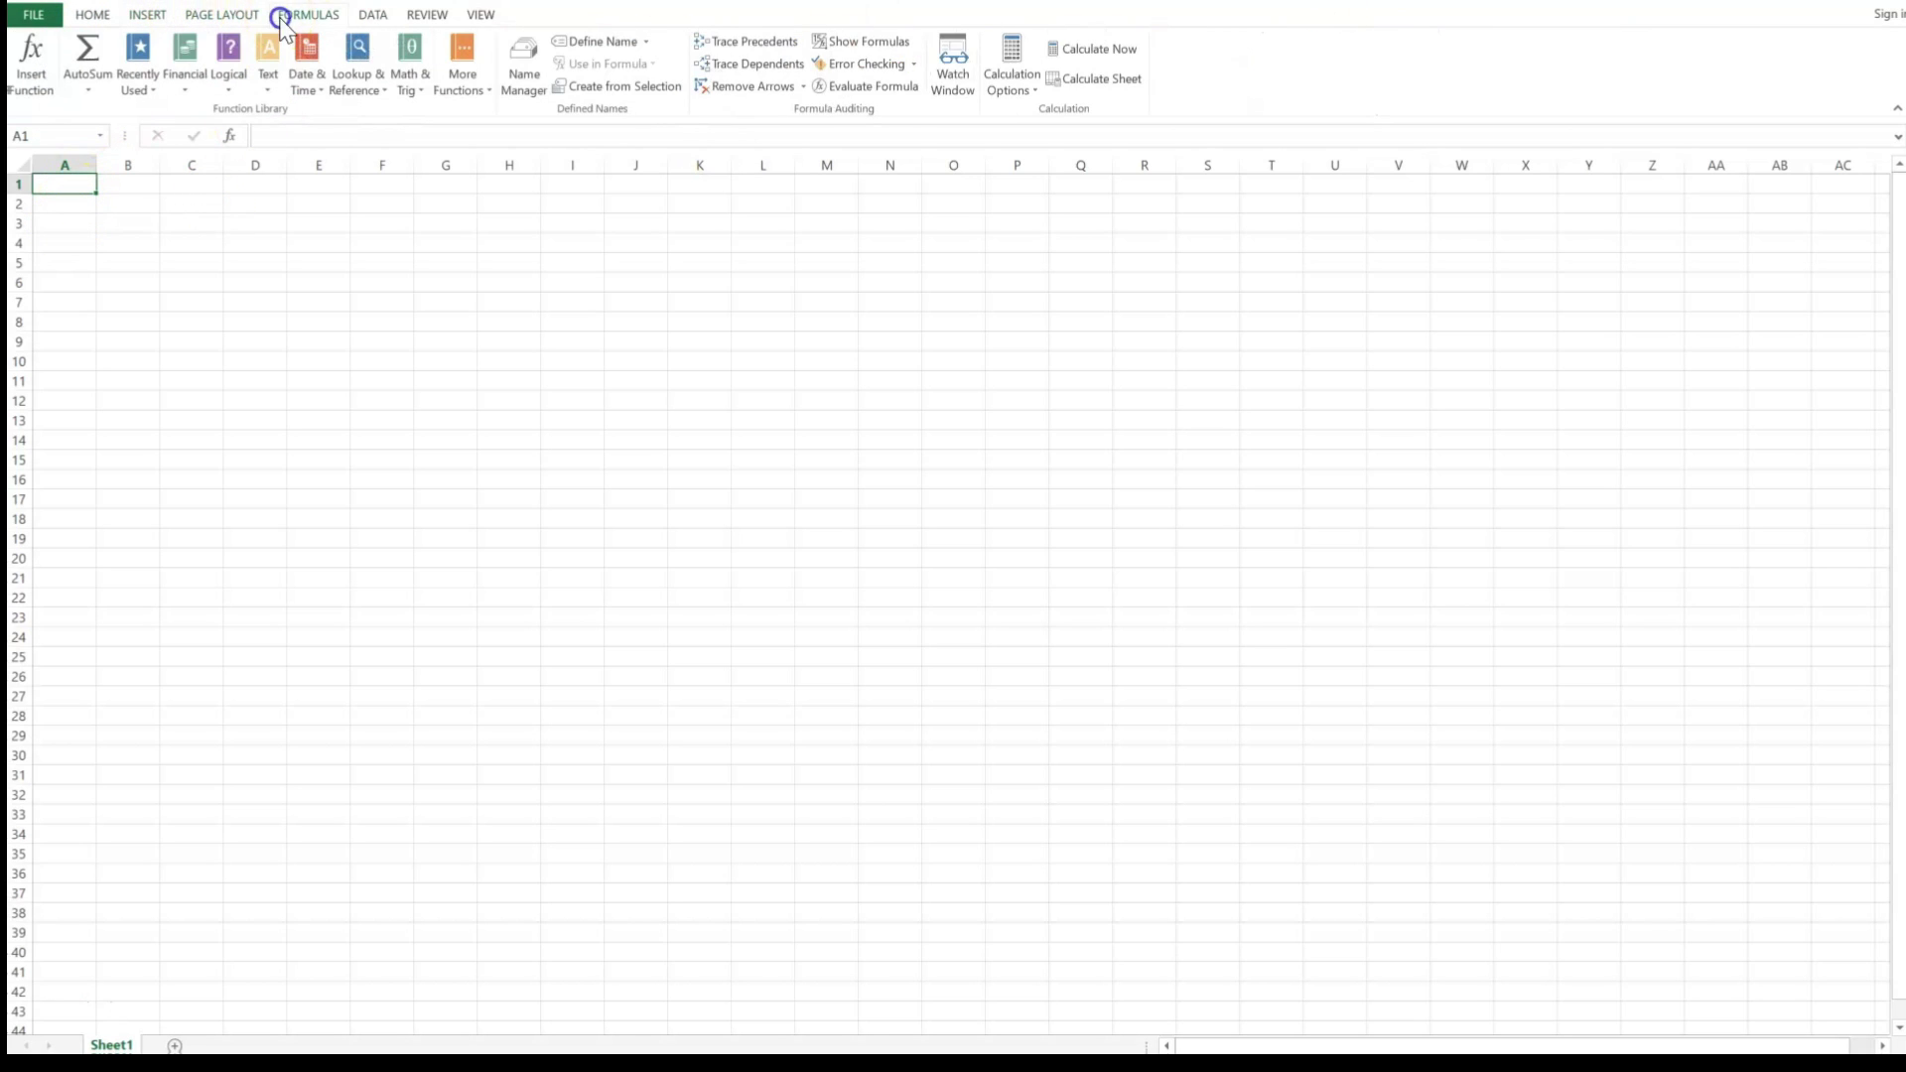
pyautogui.click(151, 15)
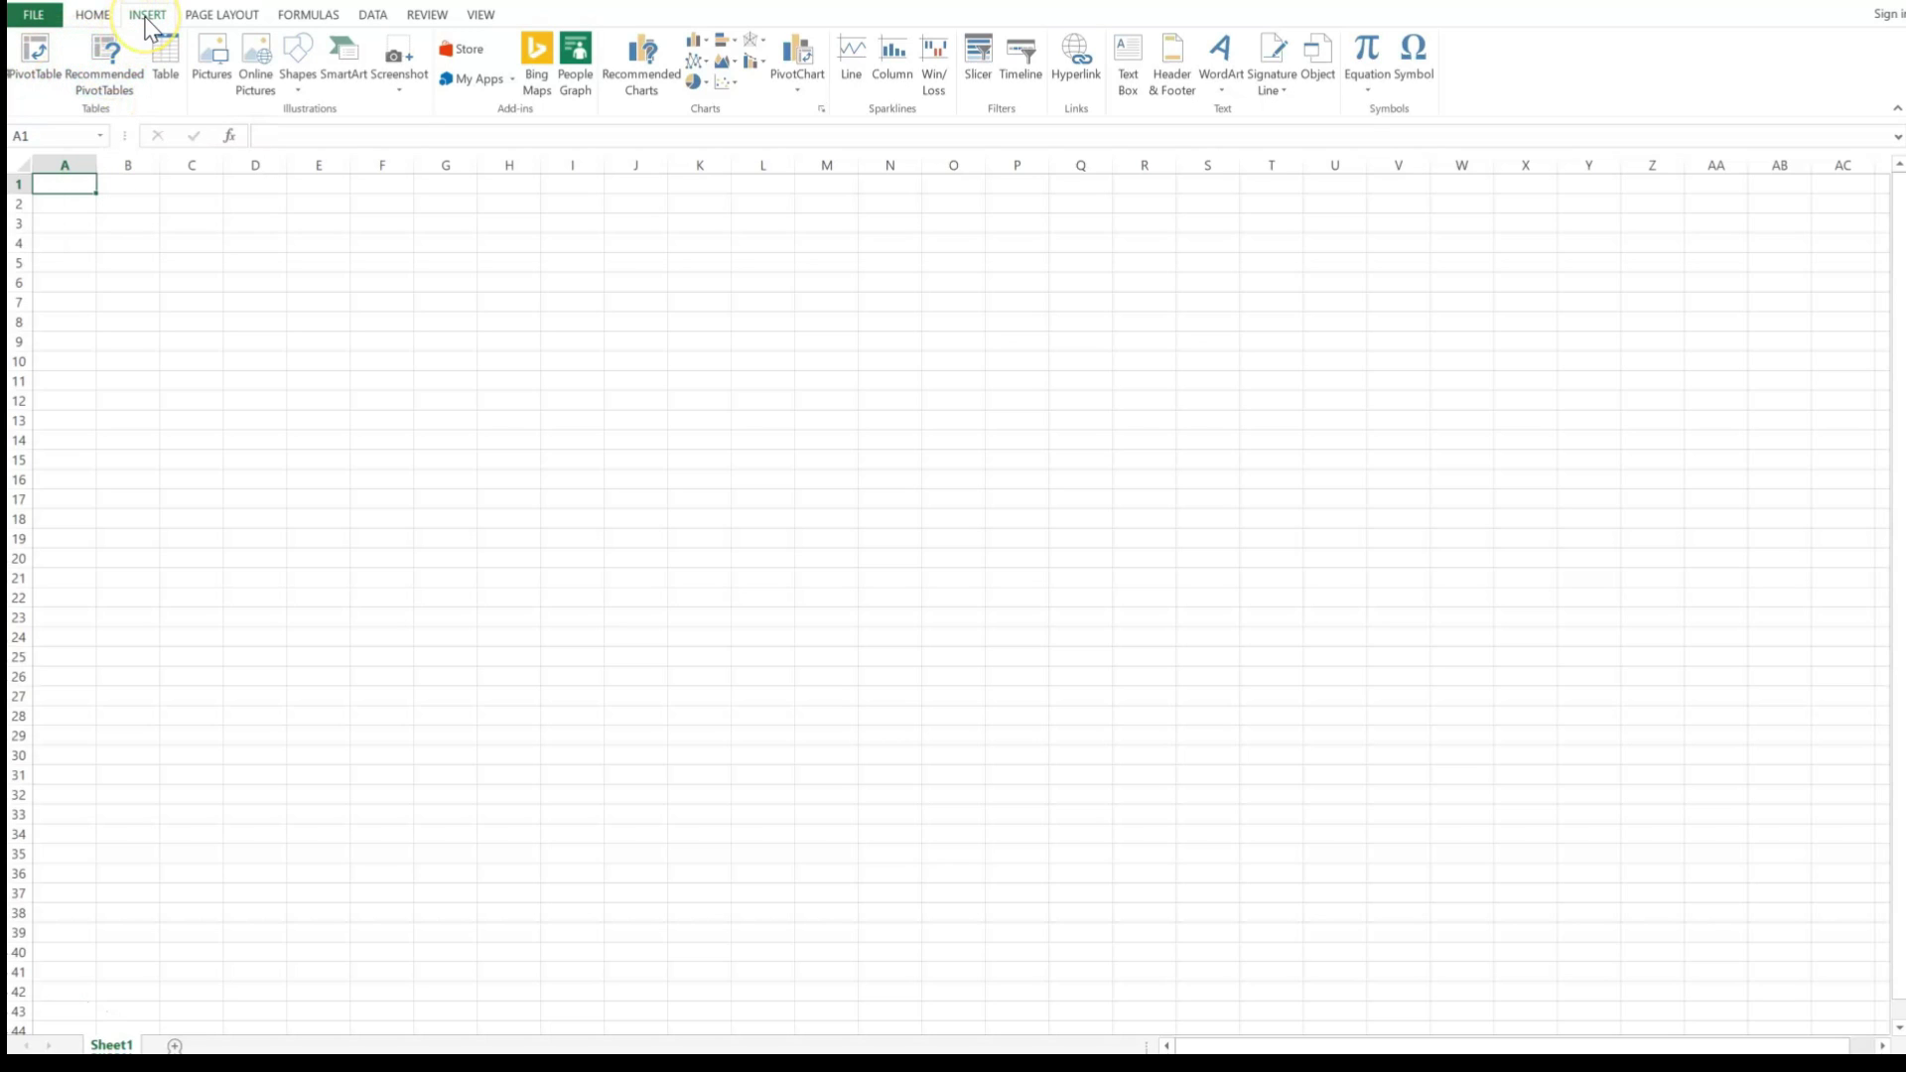
pyautogui.click(93, 59)
pyautogui.click(100, 15)
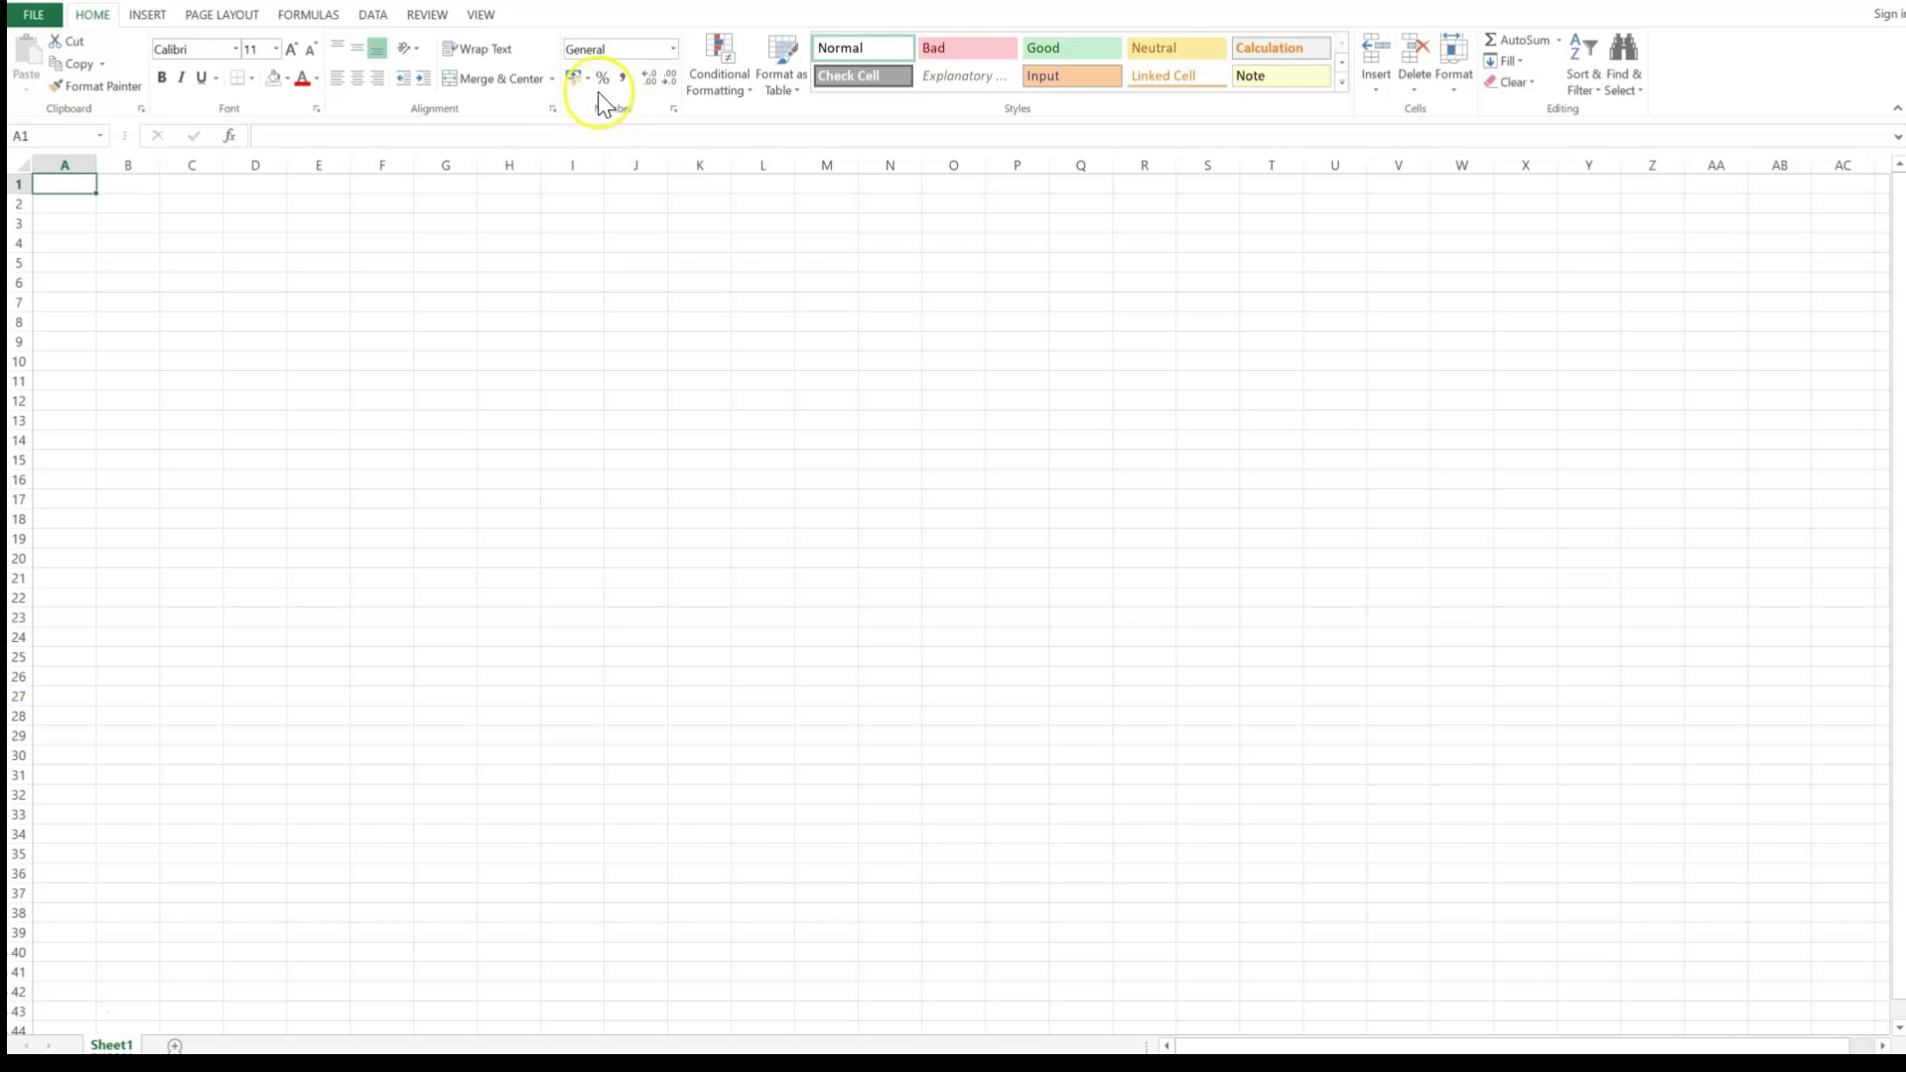
pyautogui.click(672, 43)
pyautogui.click(671, 44)
pyautogui.click(674, 108)
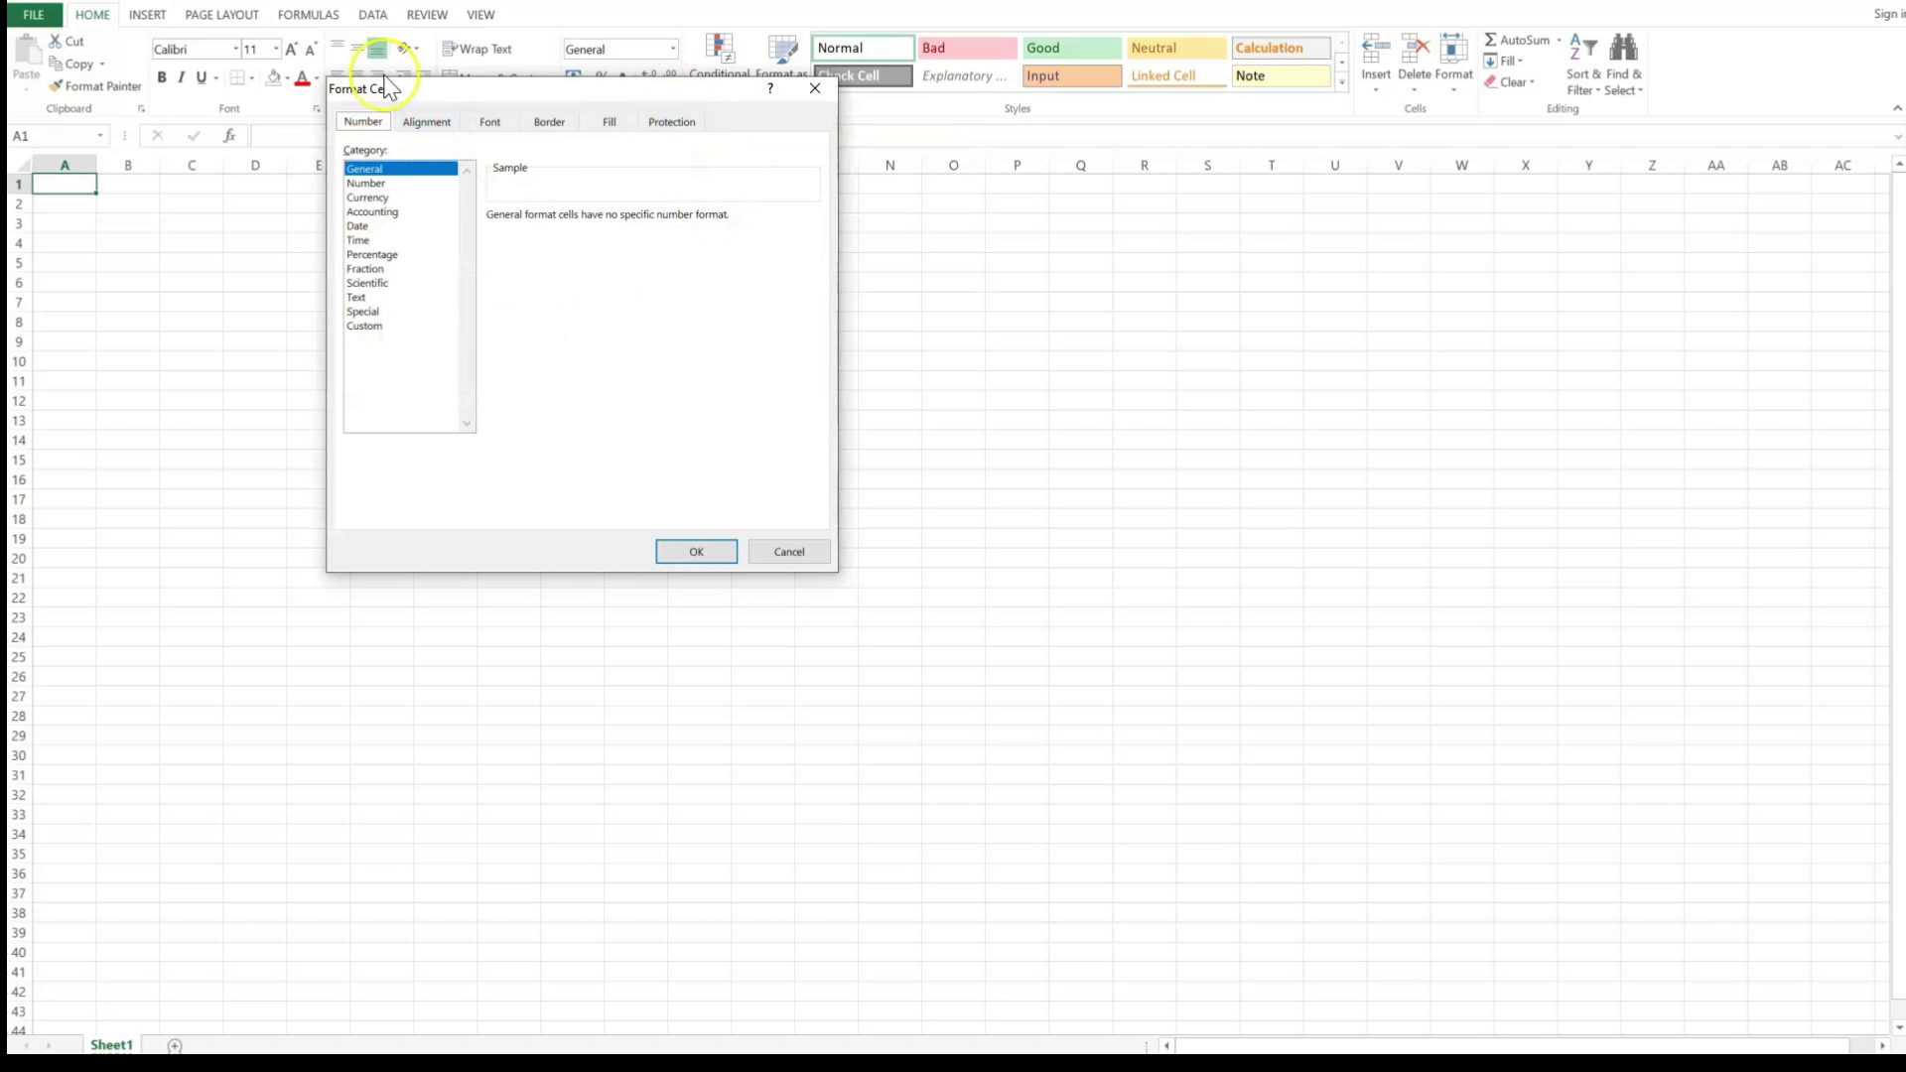
pyautogui.click(810, 87)
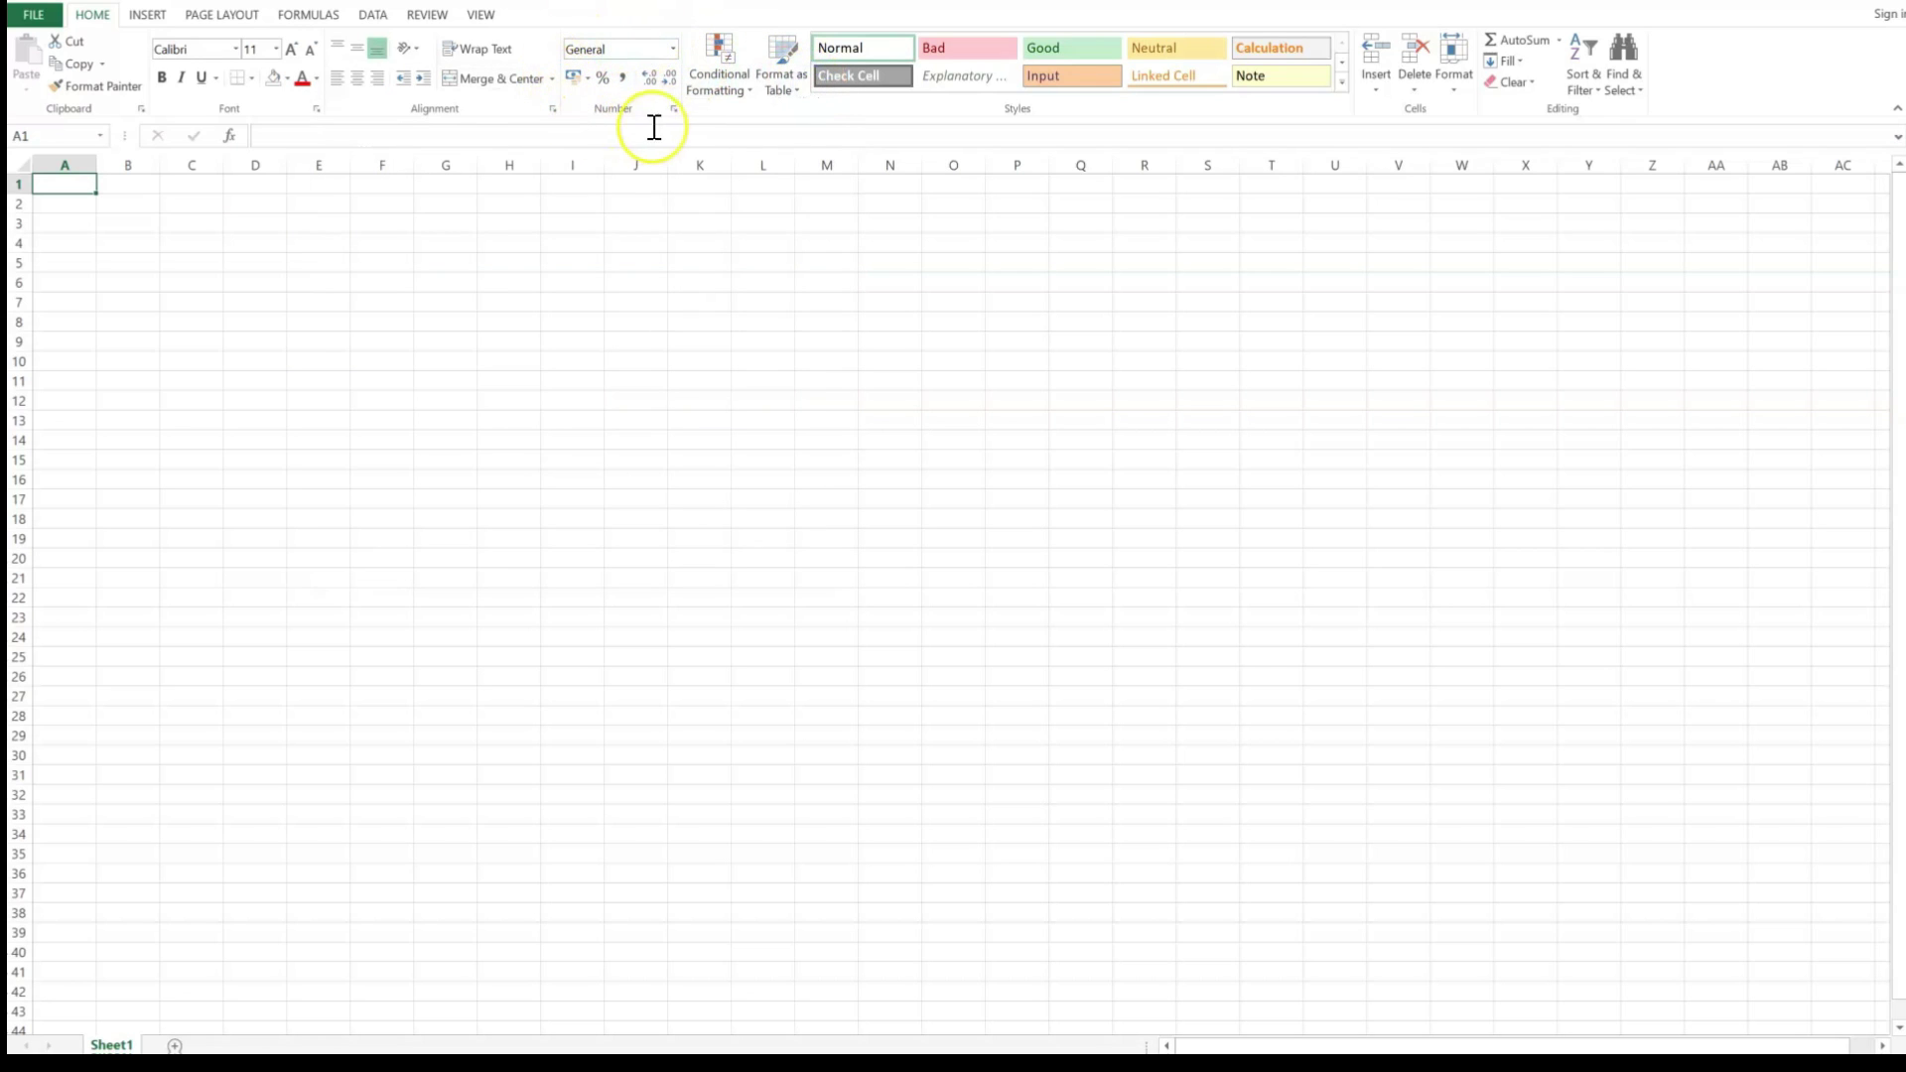
pyautogui.click(553, 108)
pyautogui.moveTo(556, 93); pyautogui.dragTo(602, 161)
pyautogui.click(410, 189)
pyautogui.click(472, 189)
pyautogui.click(535, 190)
pyautogui.click(596, 190)
pyautogui.click(655, 190)
pyautogui.click(687, 189)
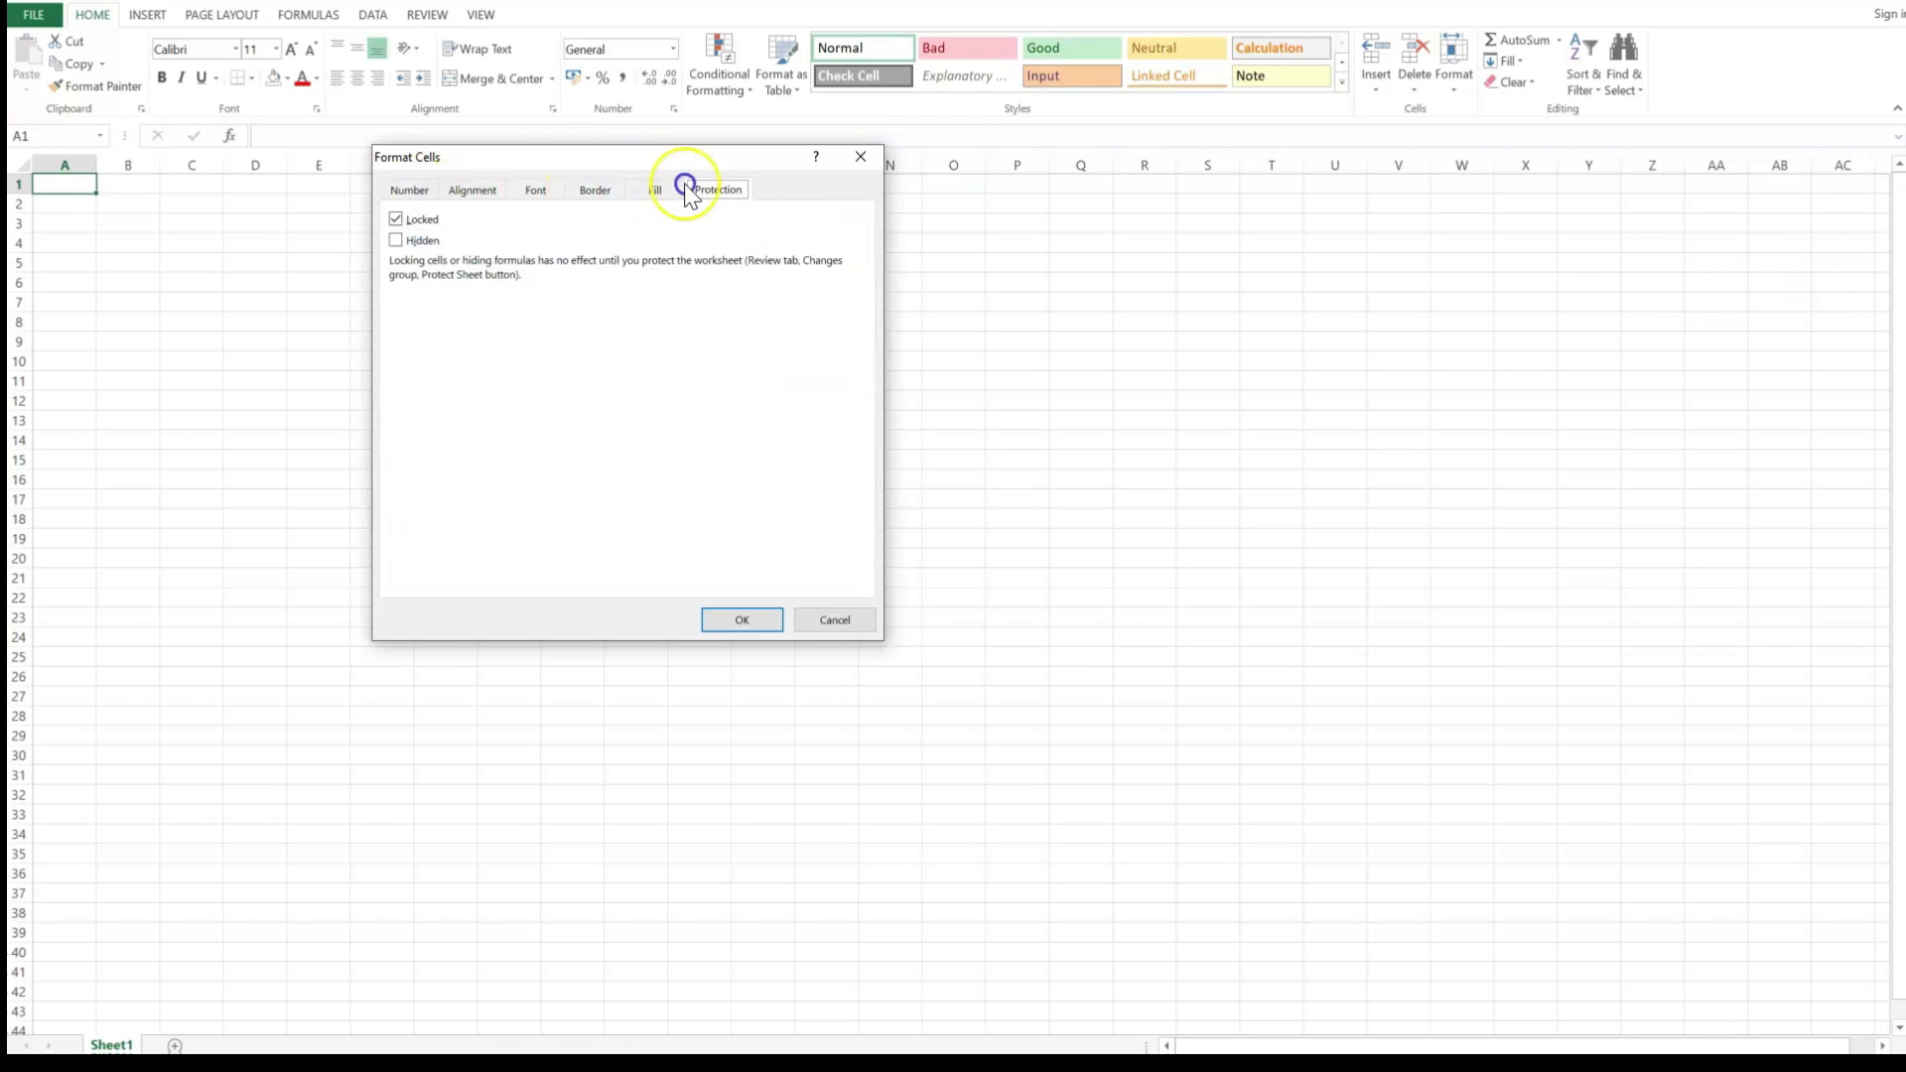
pyautogui.click(852, 157)
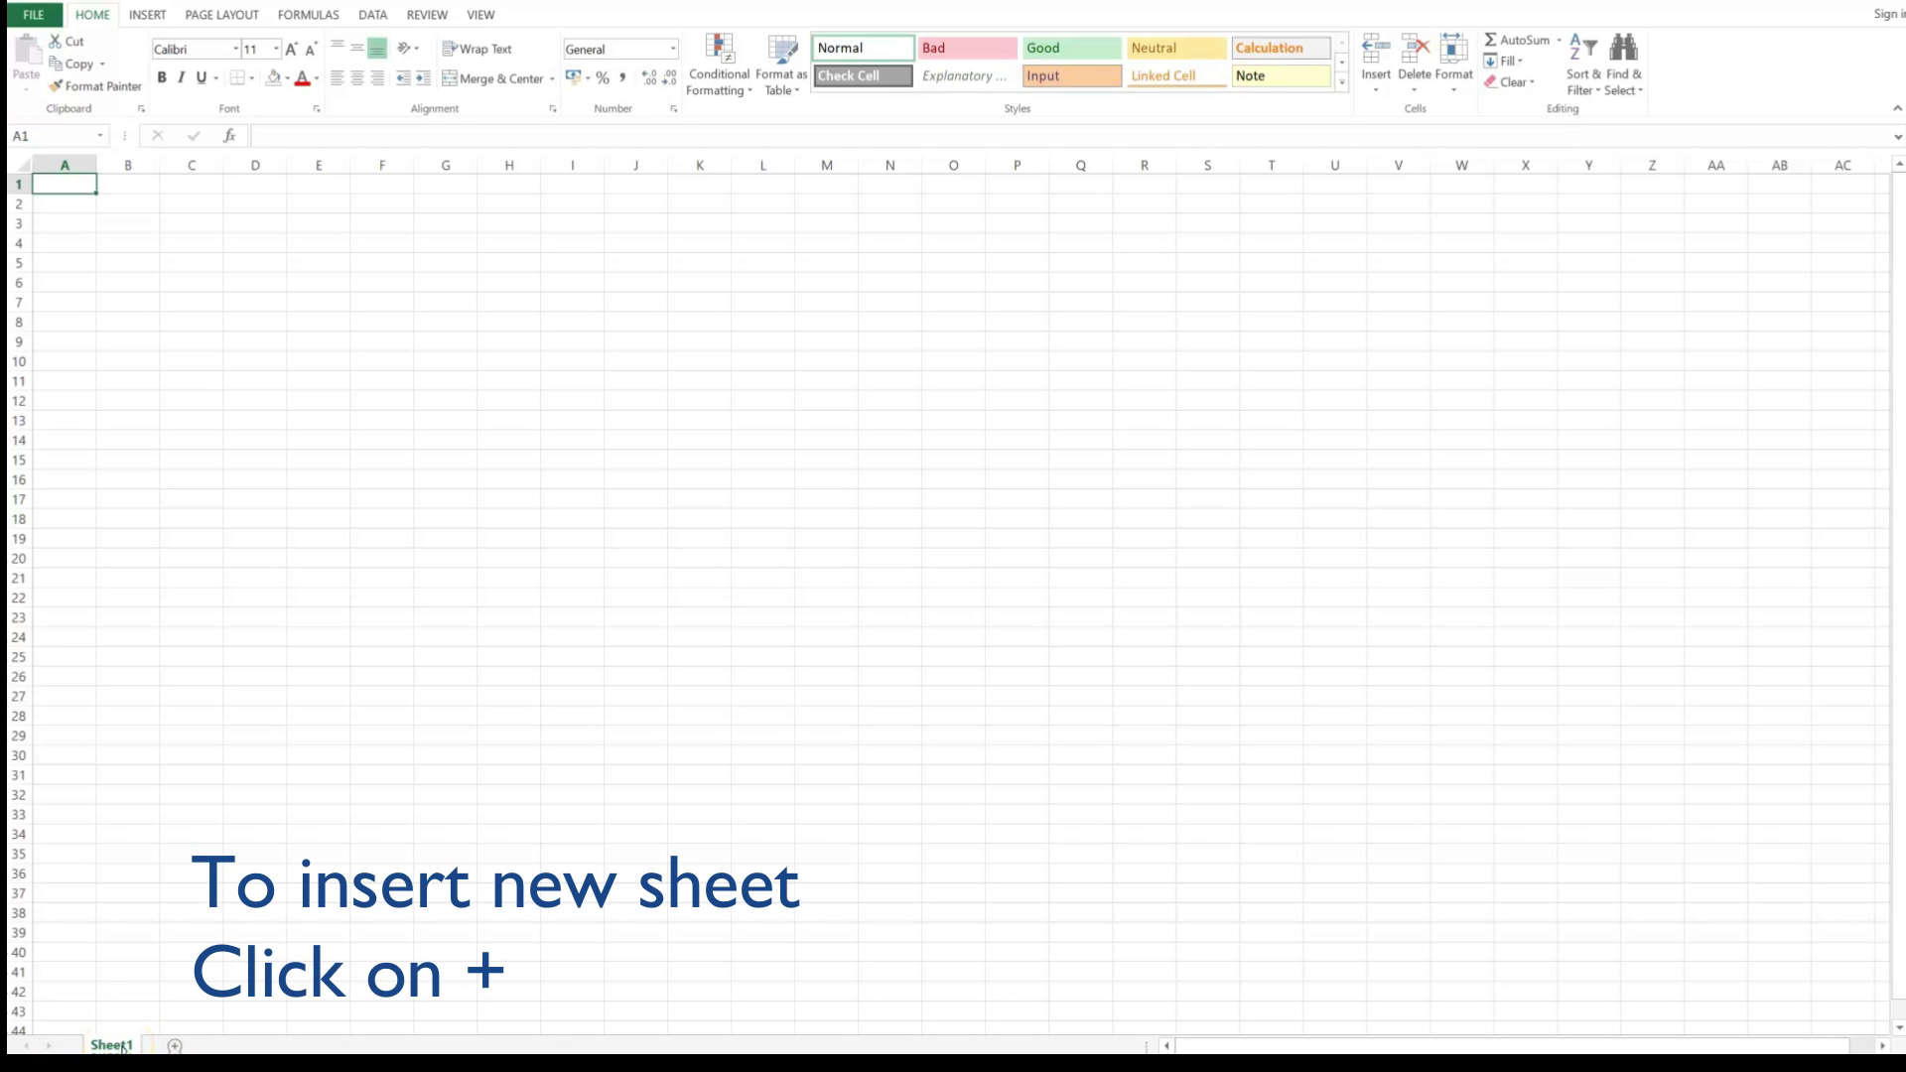
# Add Sheet2, then insert a blank Sheet3 worksheet before it
pyautogui.click(174, 1046)
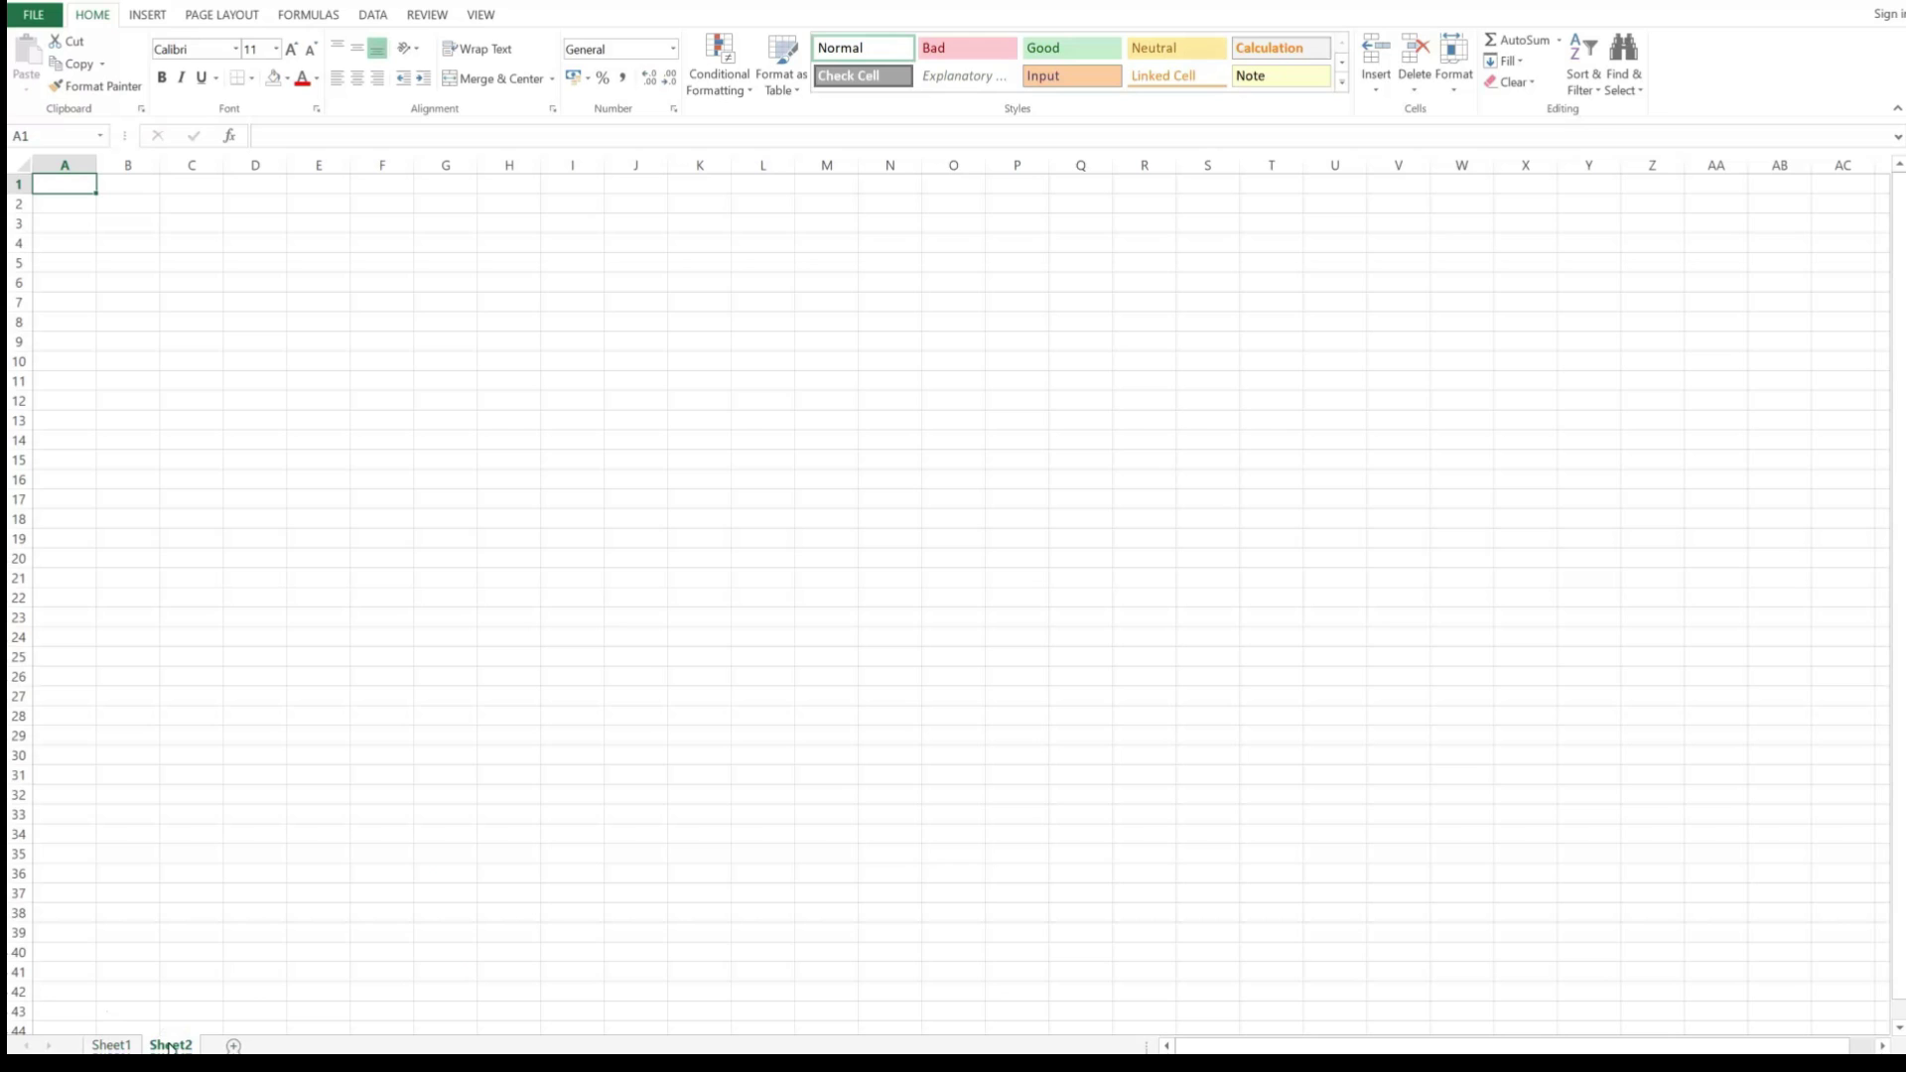
pyautogui.rightClick(171, 1046)
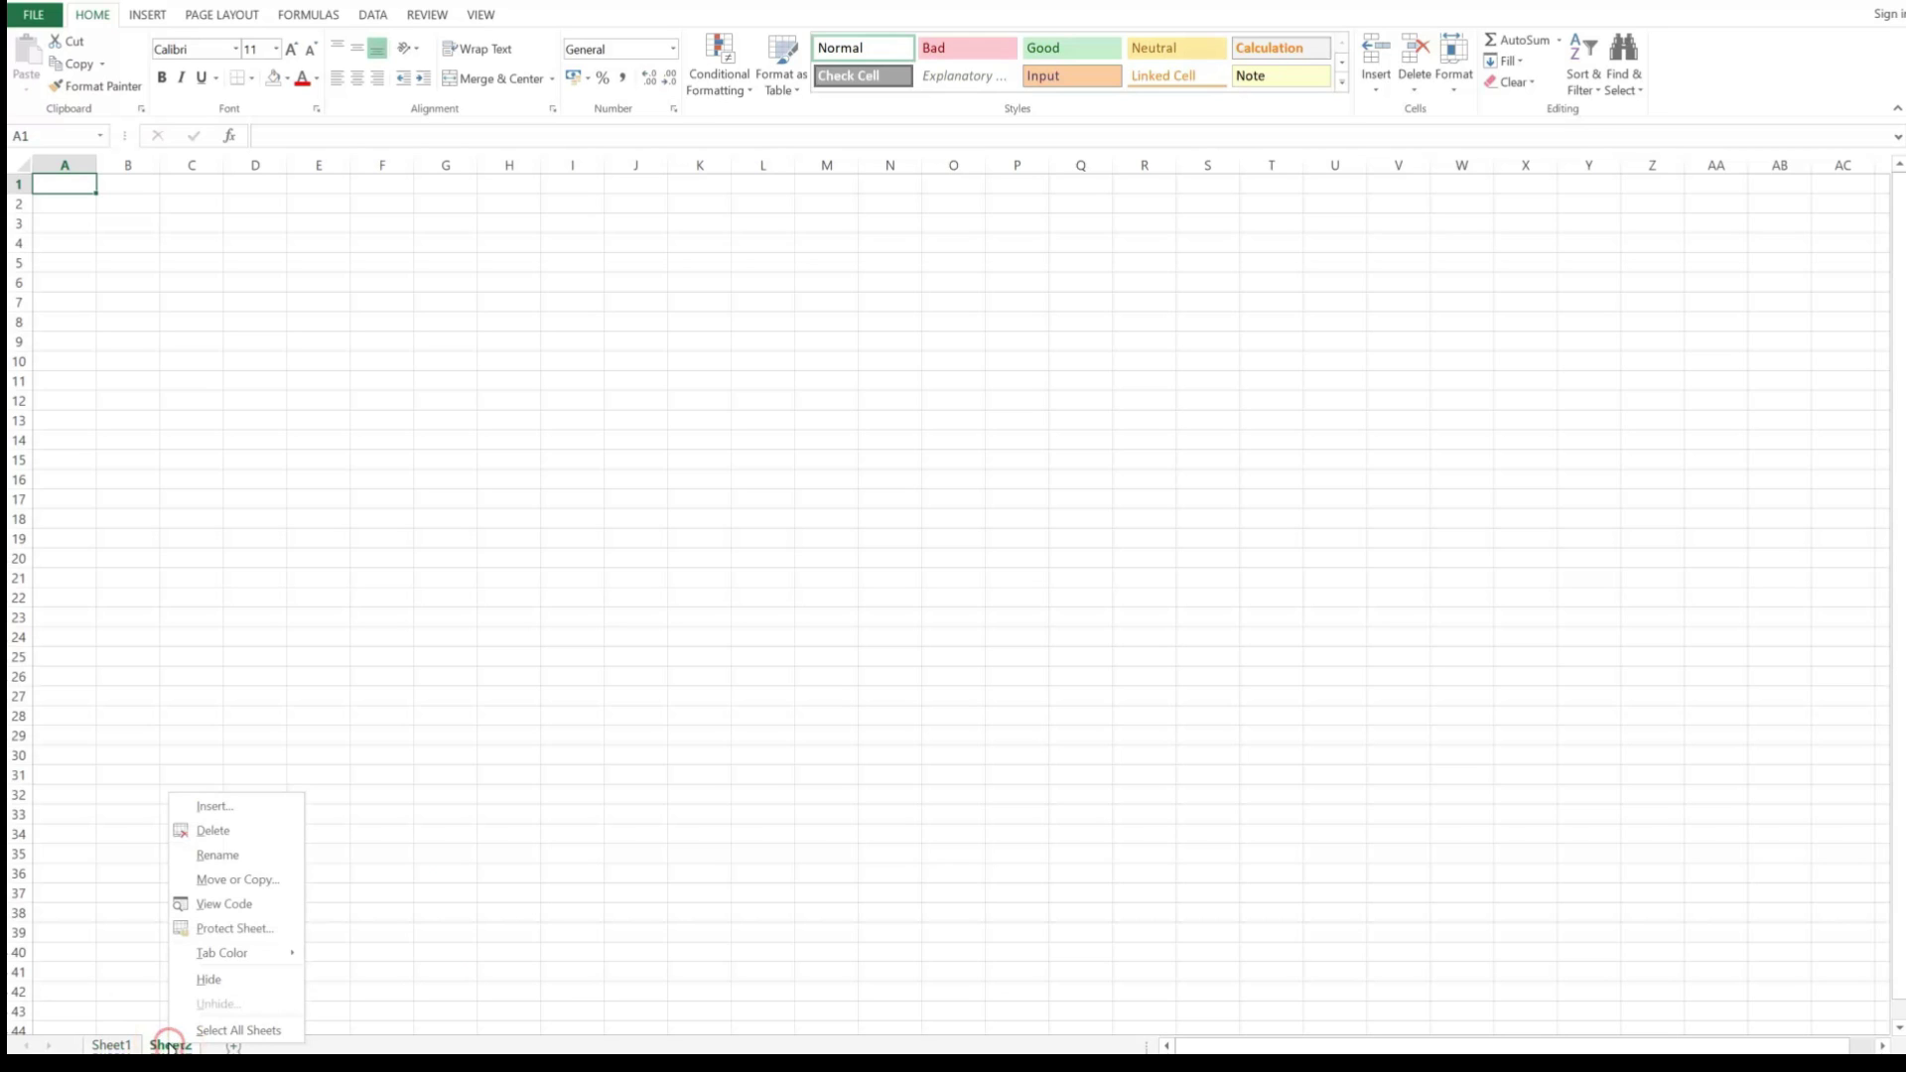
pyautogui.click(240, 808)
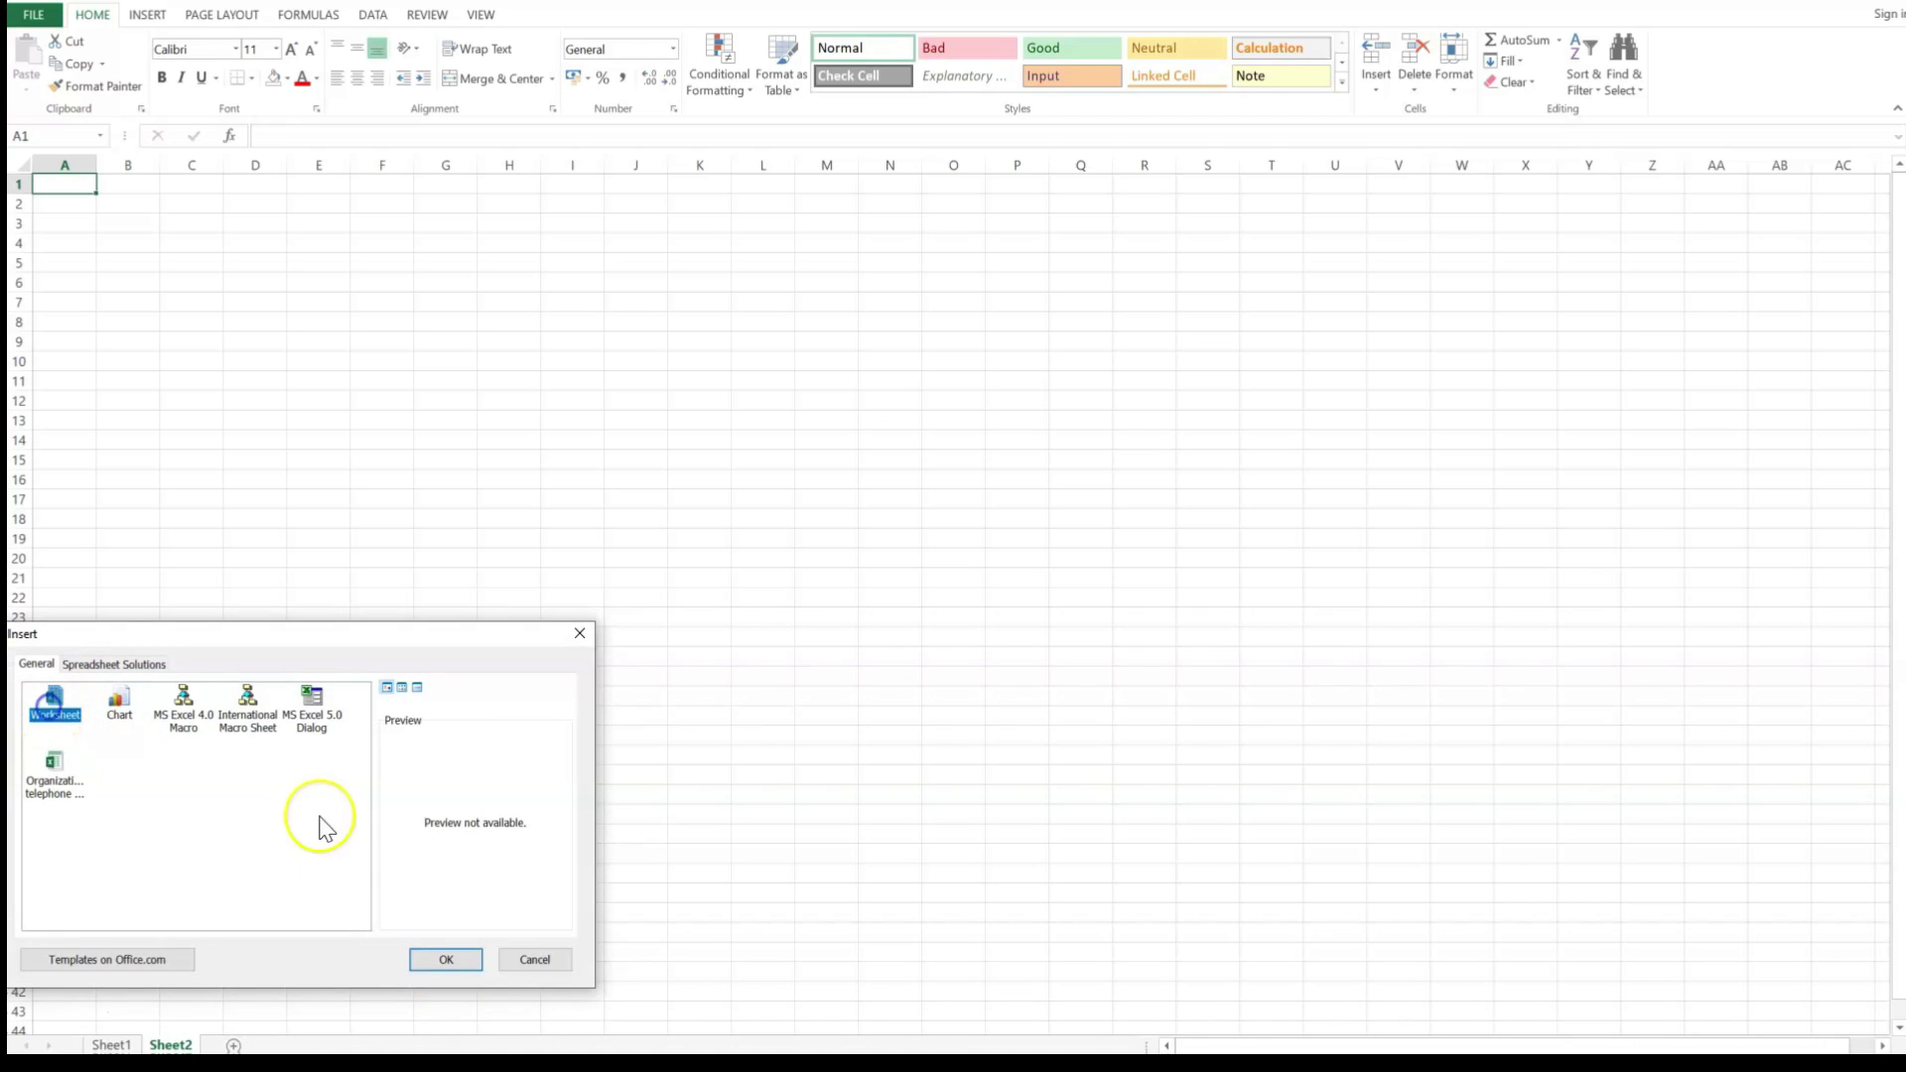
pyautogui.click(445, 960)
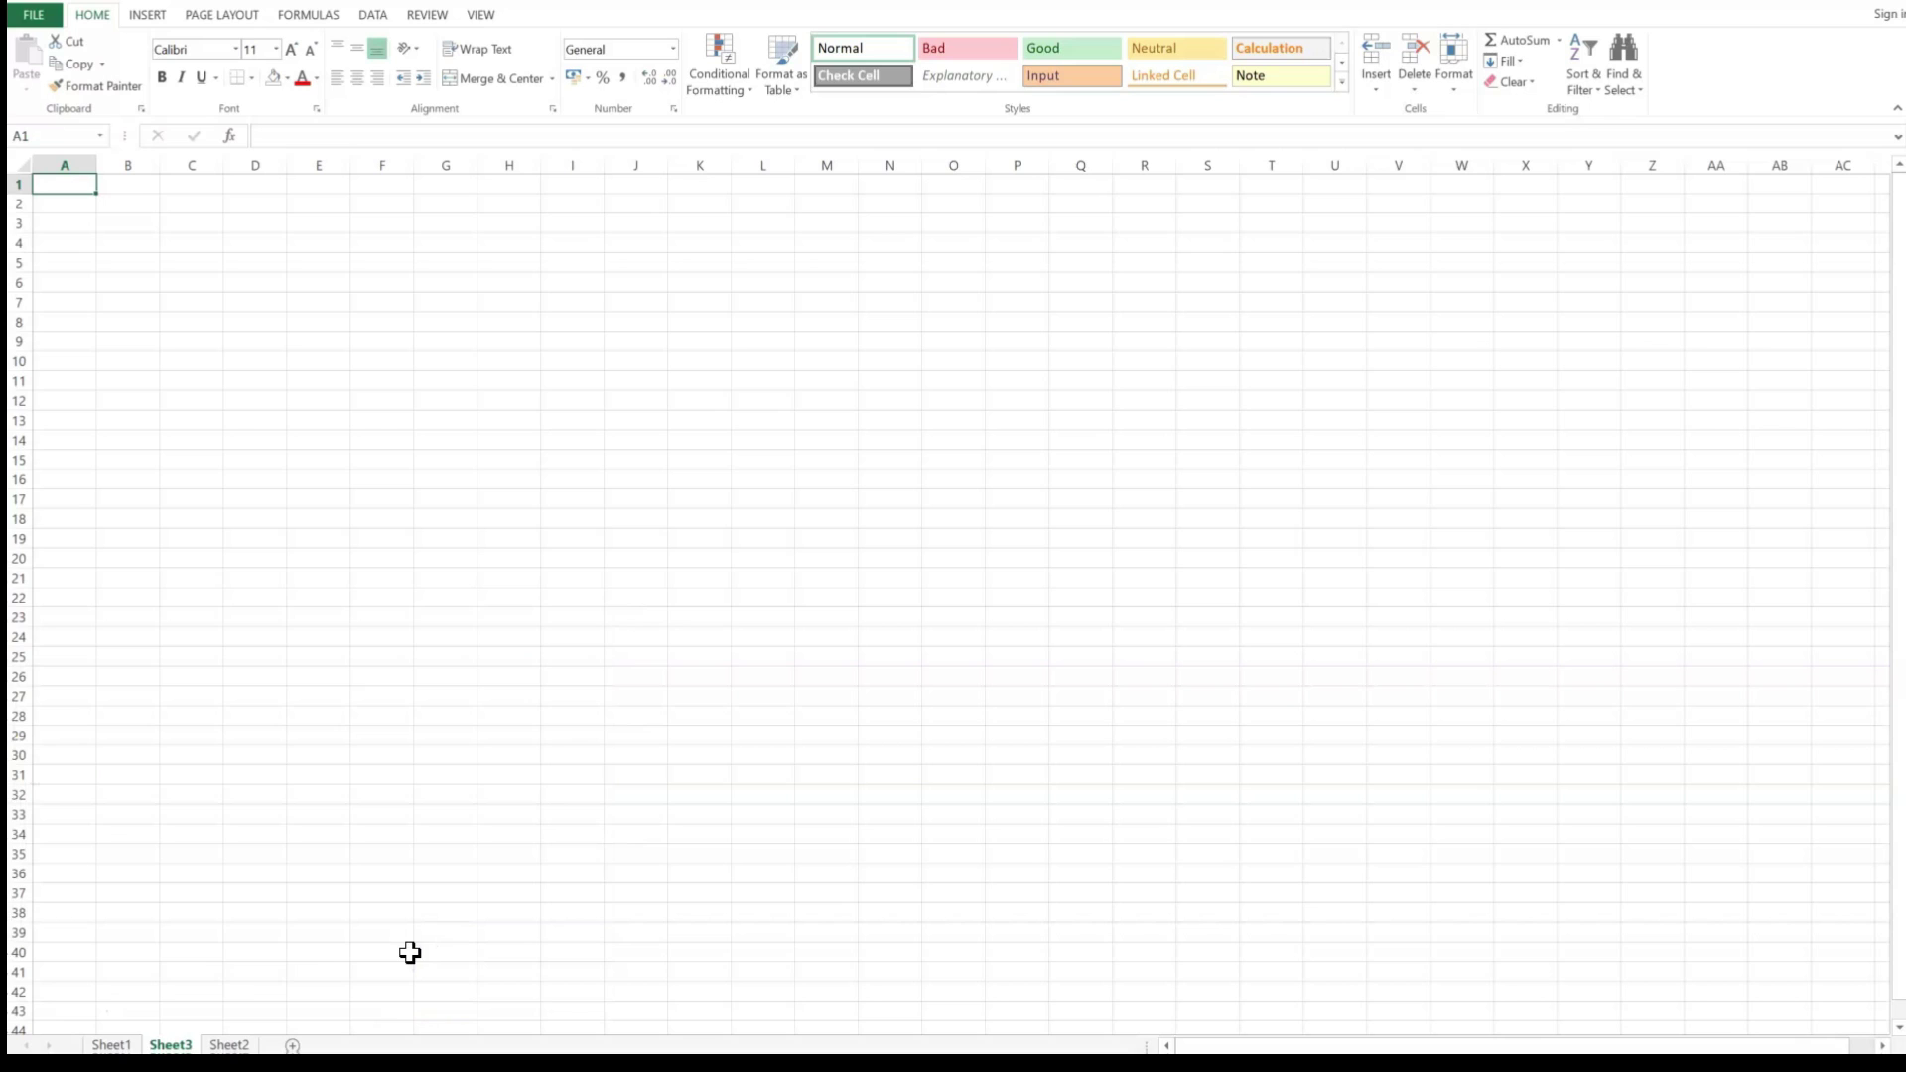
# Switch between the Sheet1, Sheet3 and Sheet2 tabs
pyautogui.click(111, 1044)
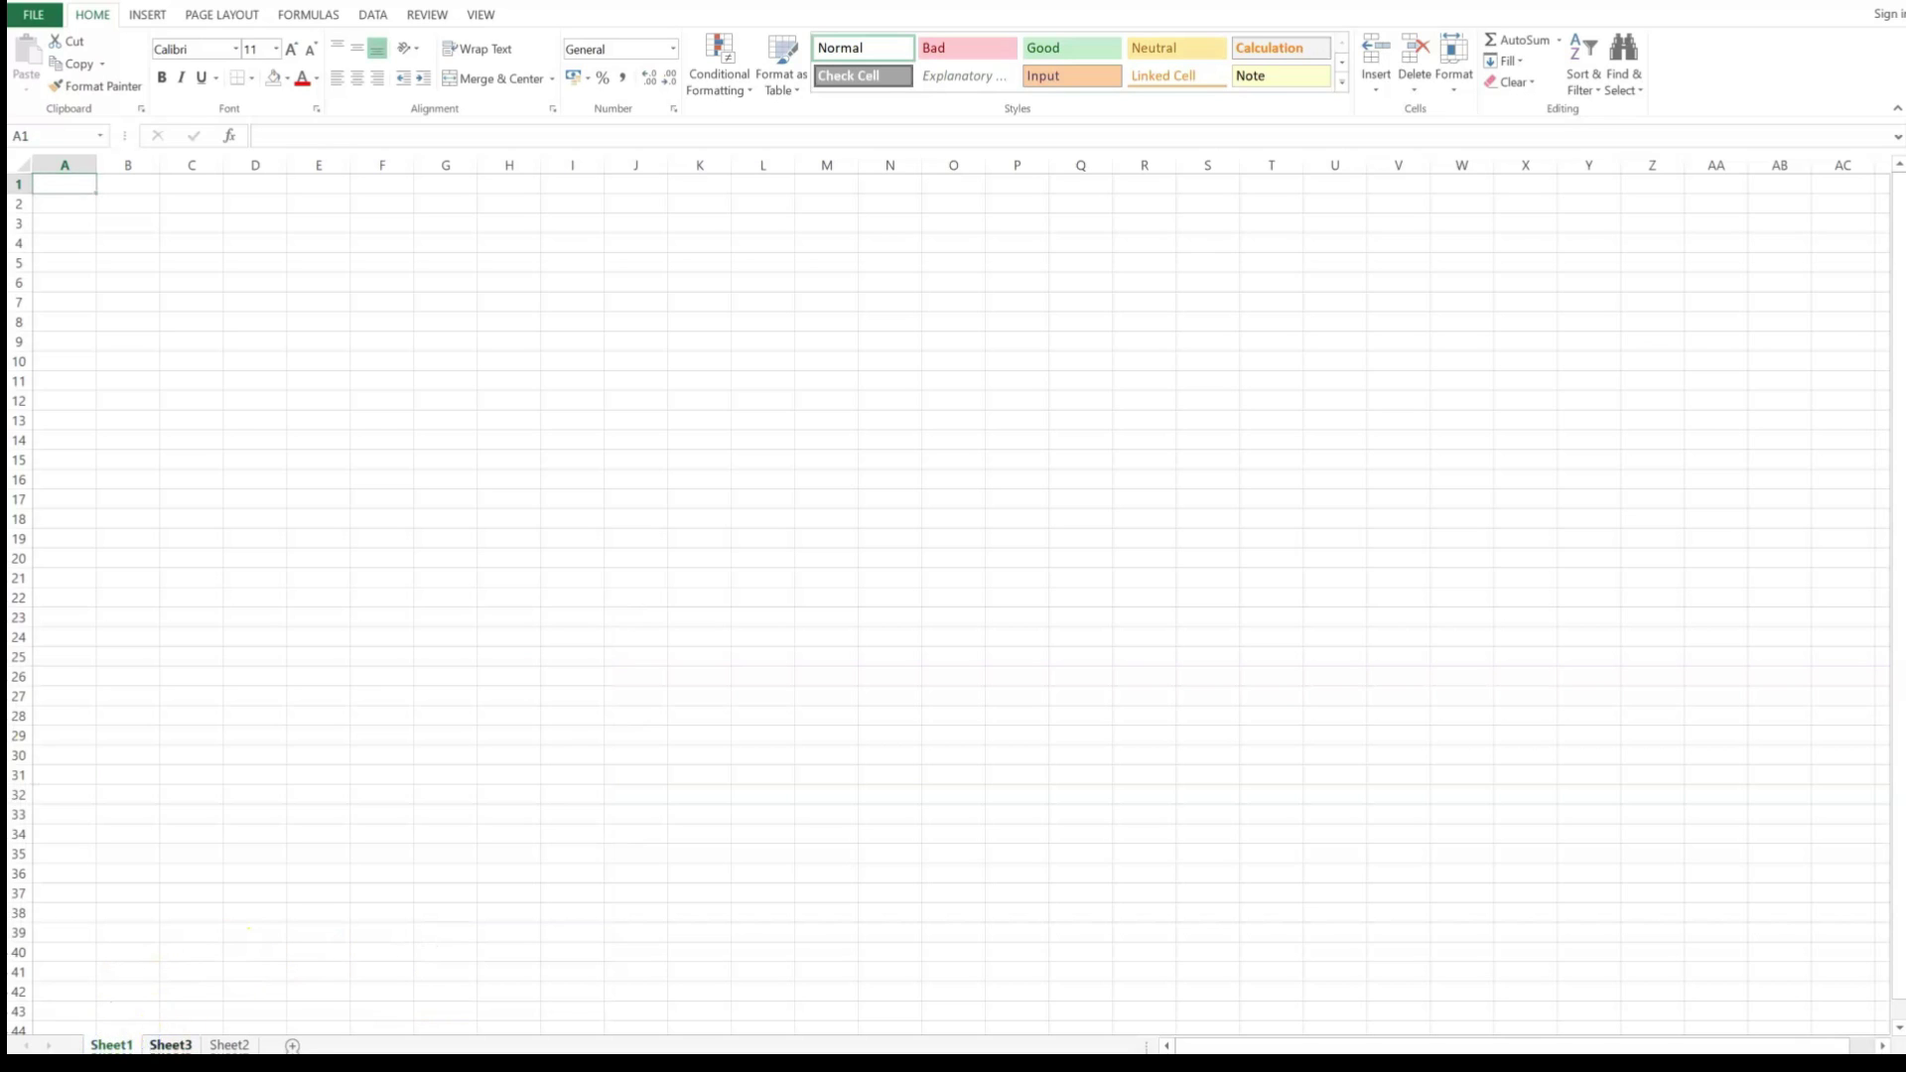
pyautogui.click(110, 1042)
pyautogui.click(171, 1044)
pyautogui.keyDown('ctrl'); pyautogui.click(106, 1045); pyautogui.keyUp('ctrl')
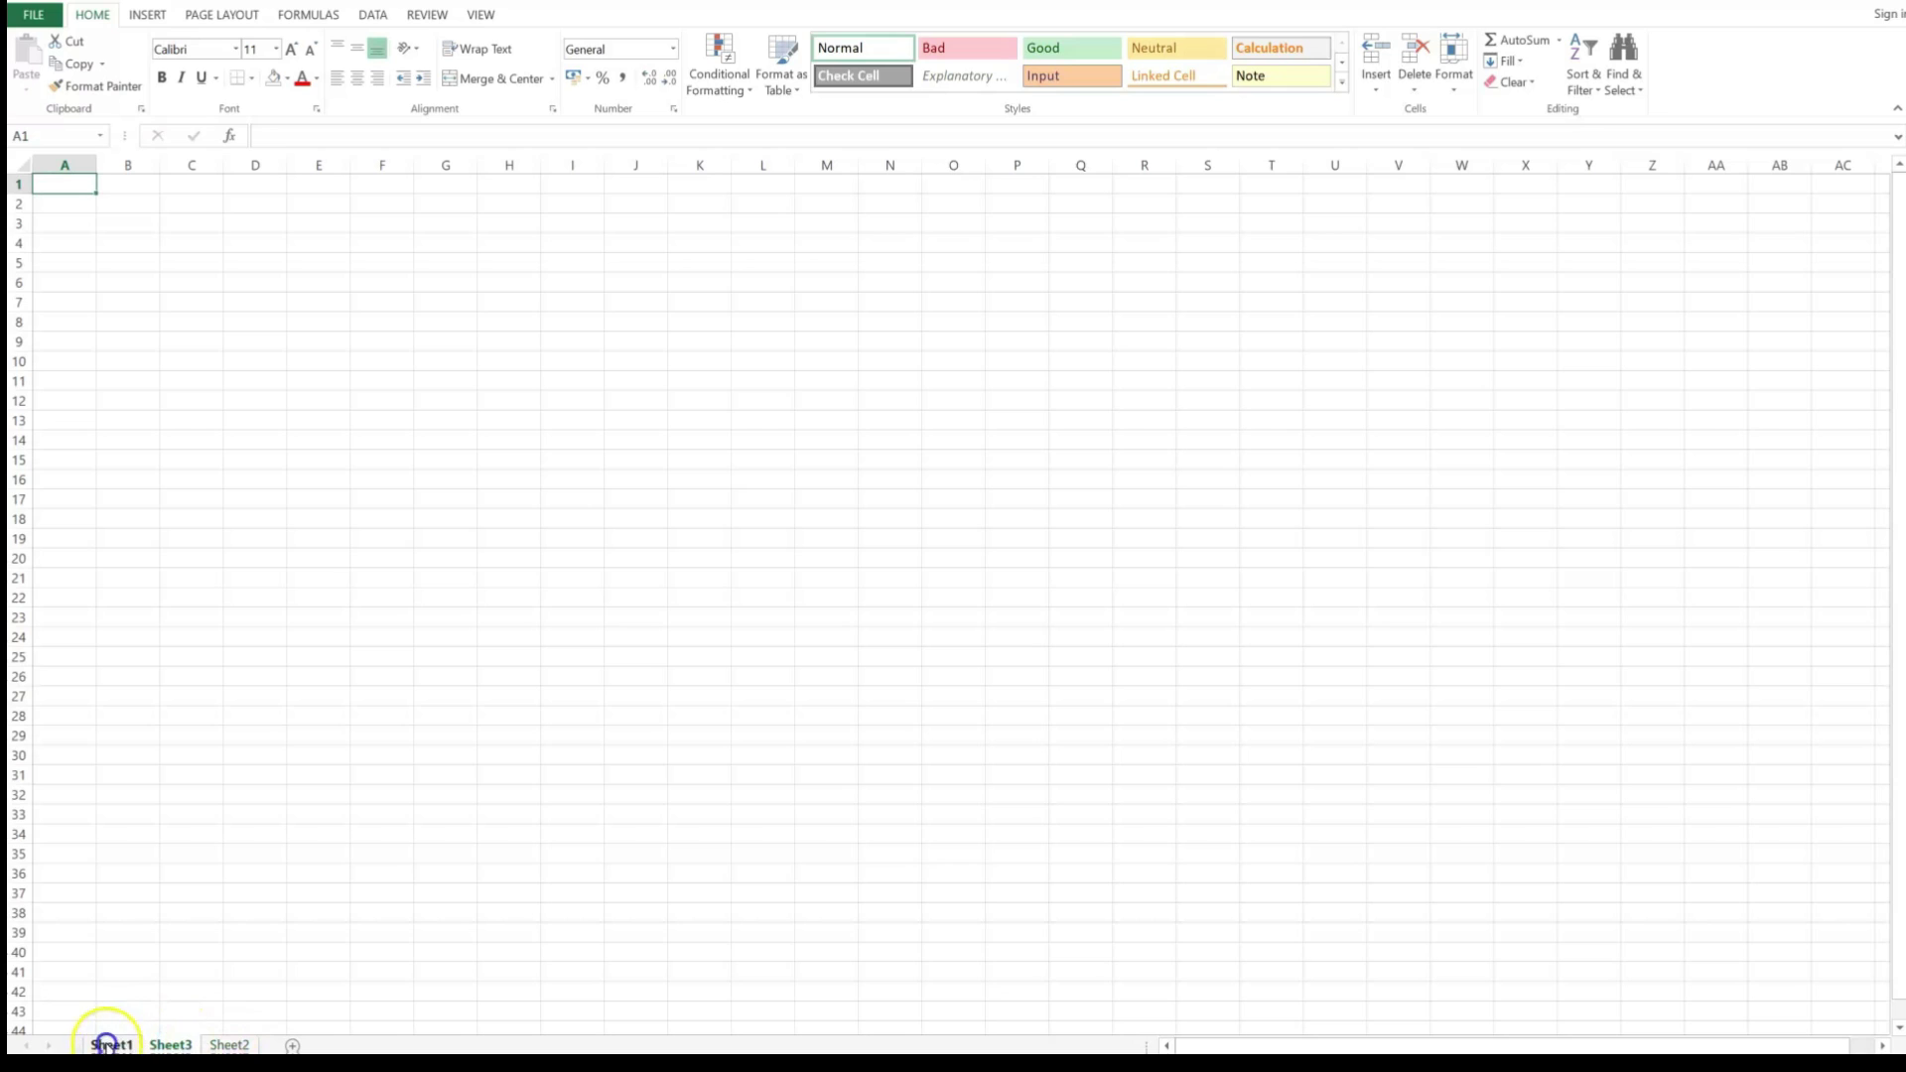
pyautogui.click(228, 1045)
pyautogui.keyDown('ctrl'); pyautogui.click(127, 1044); pyautogui.keyUp('ctrl')
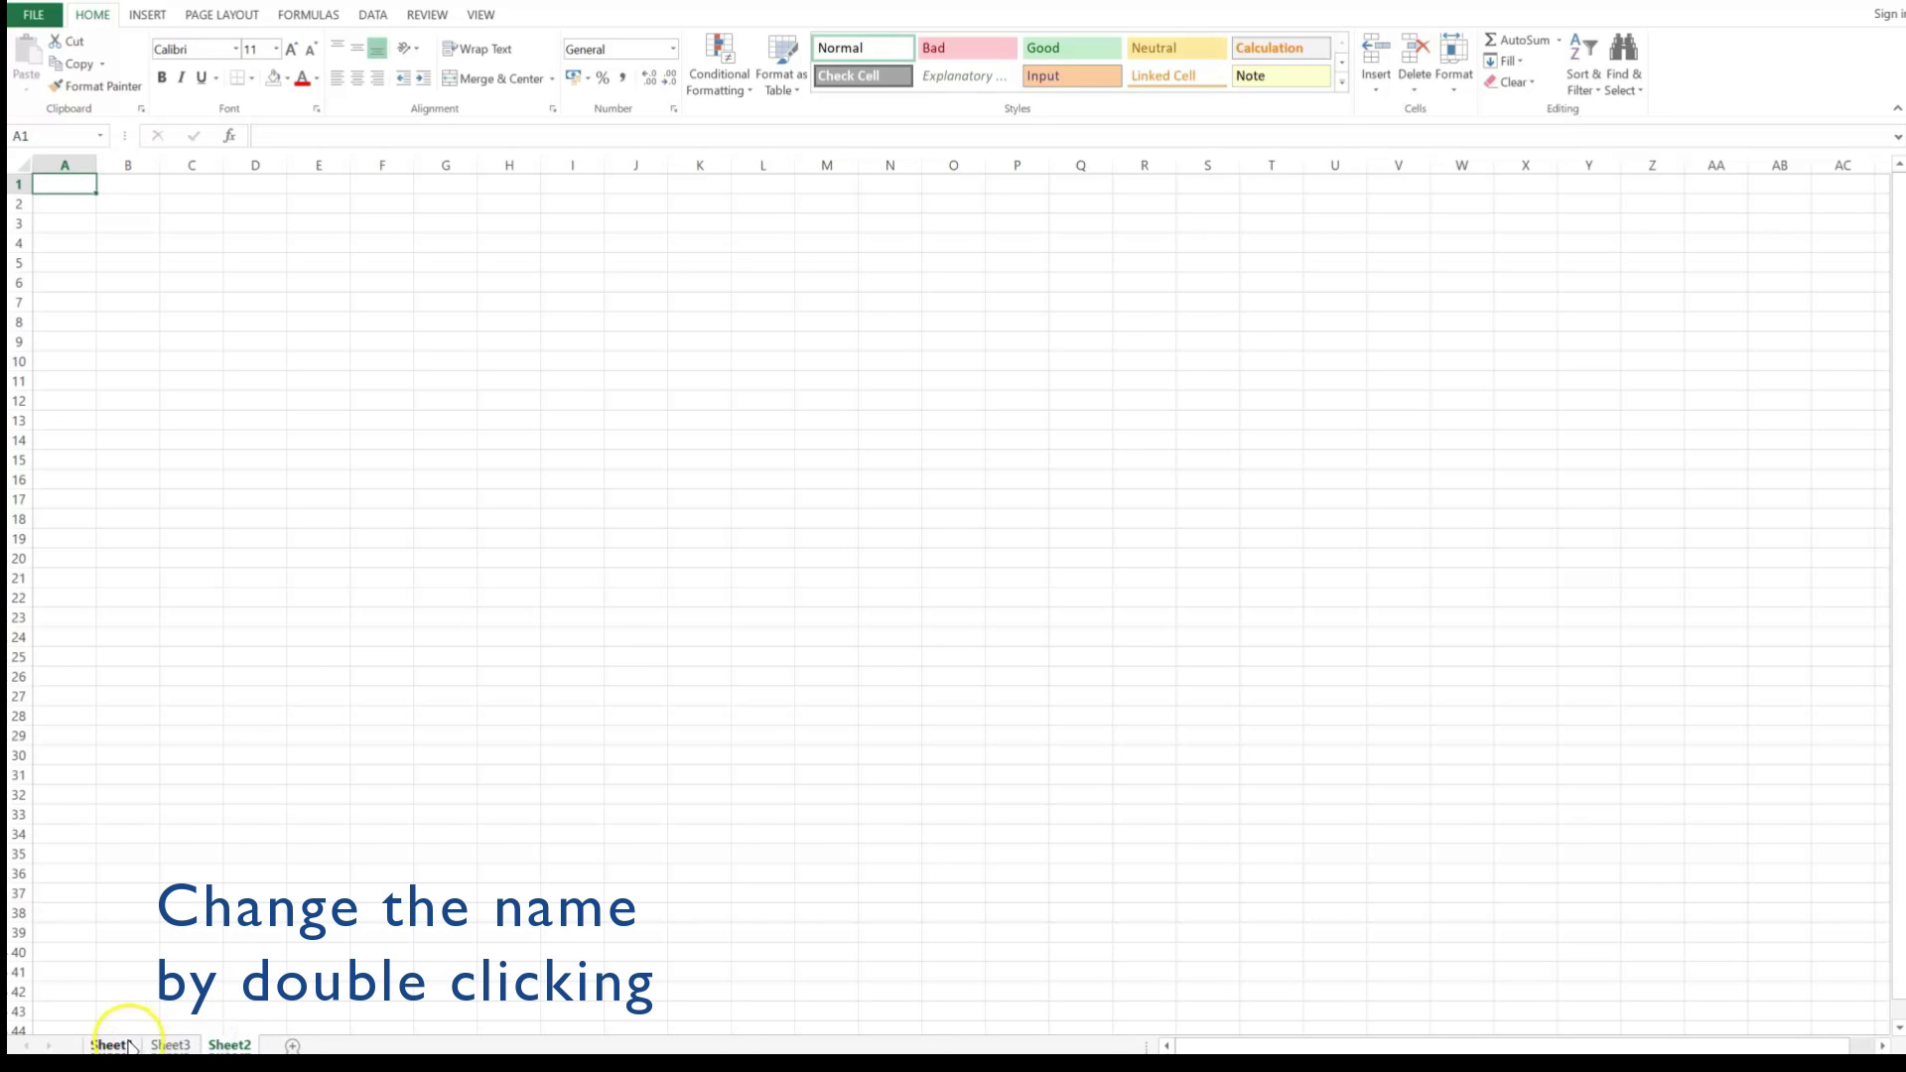
# Rename the Sheet3 tab to ABC
pyautogui.click(127, 1045)
pyautogui.keyDown('ctrl'); pyautogui.click(172, 1044); pyautogui.keyUp('ctrl')
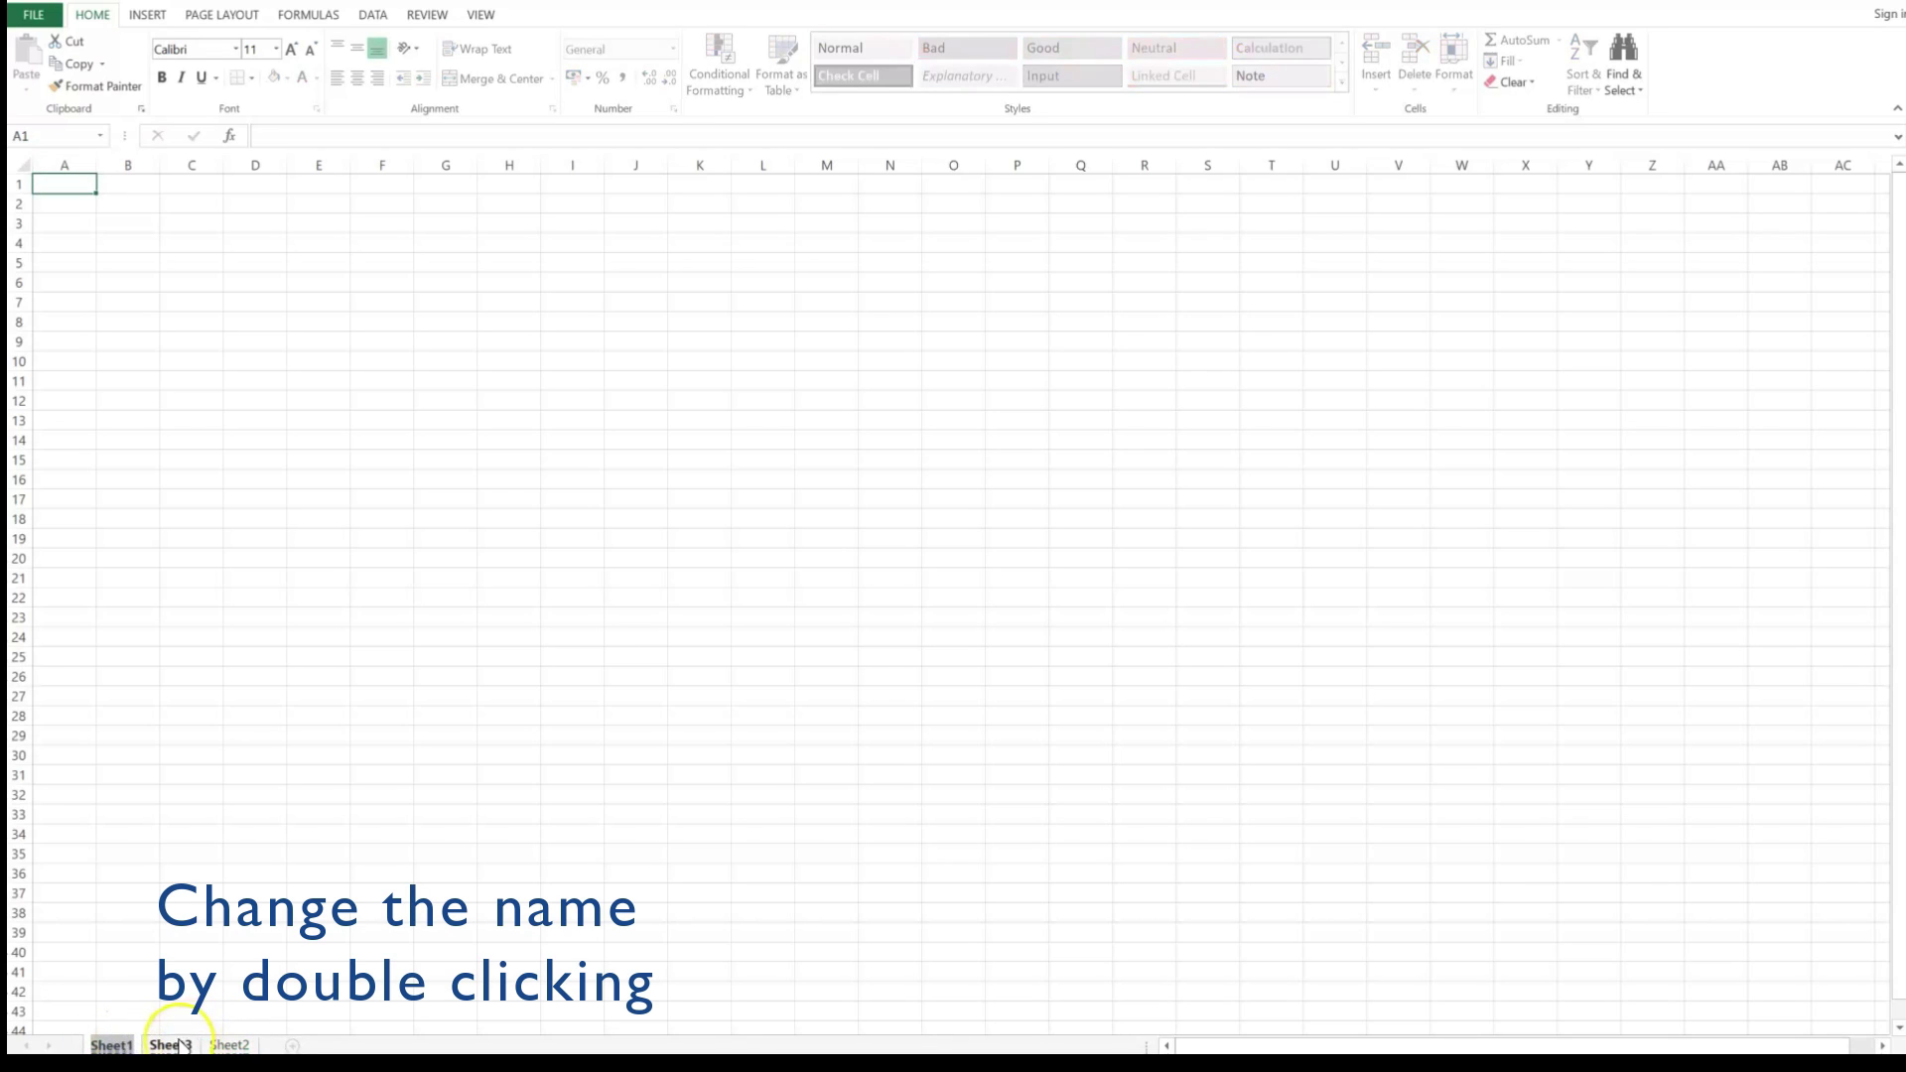
pyautogui.rightClick(172, 1044)
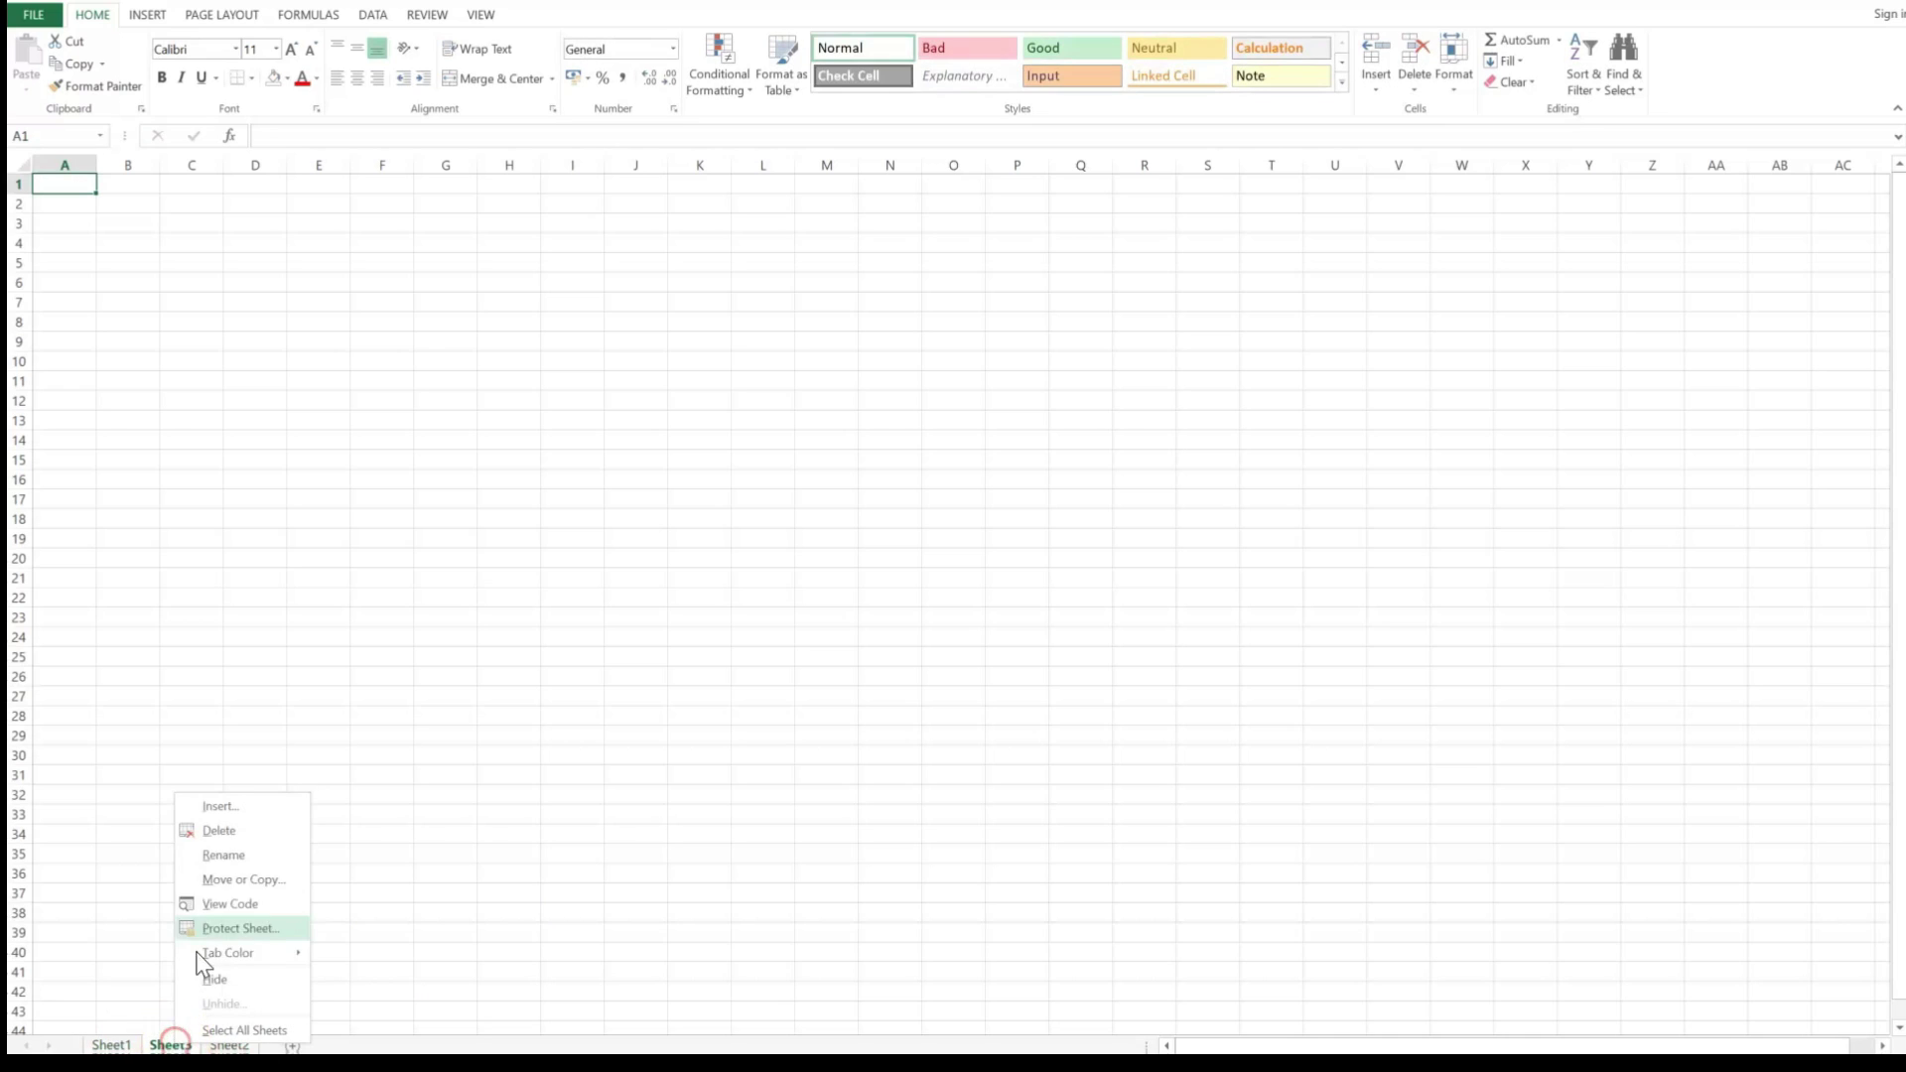
pyautogui.click(215, 858)
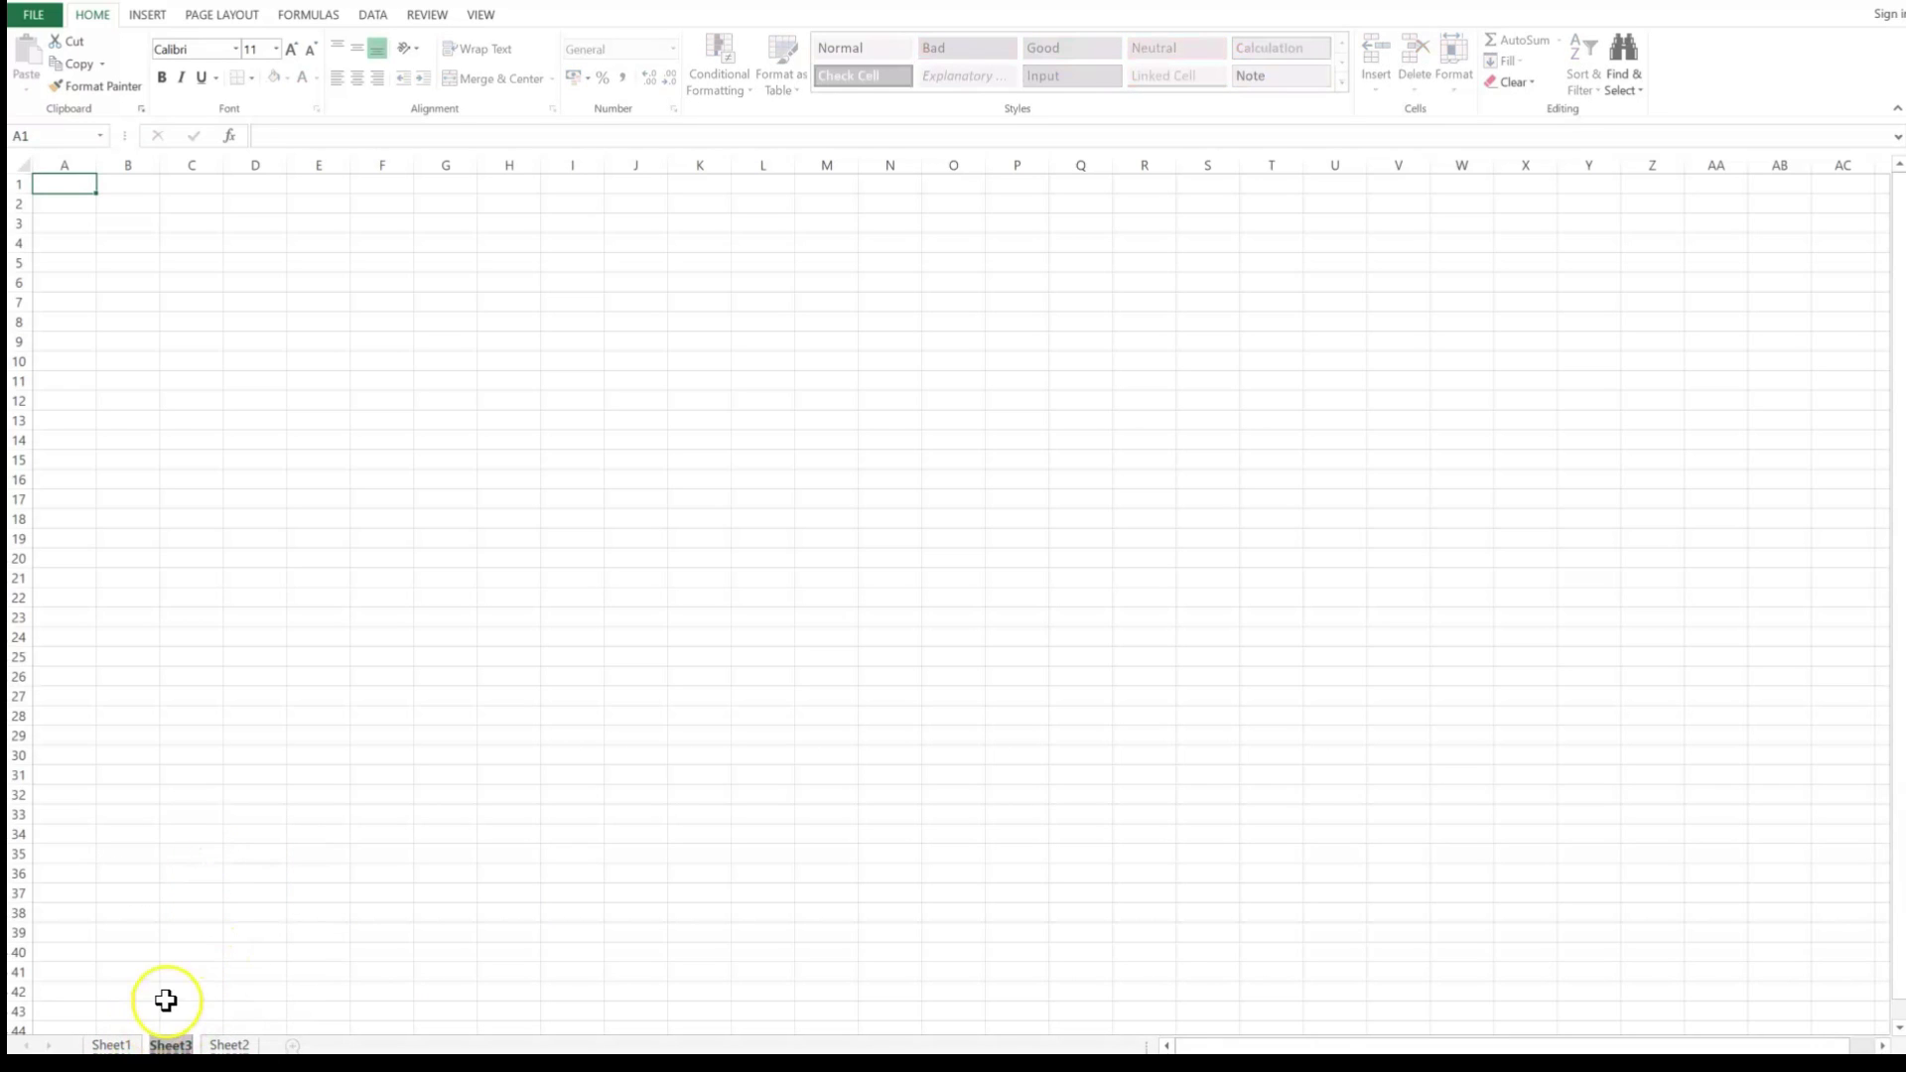
pyautogui.write('ABC')
pyautogui.press('Return')
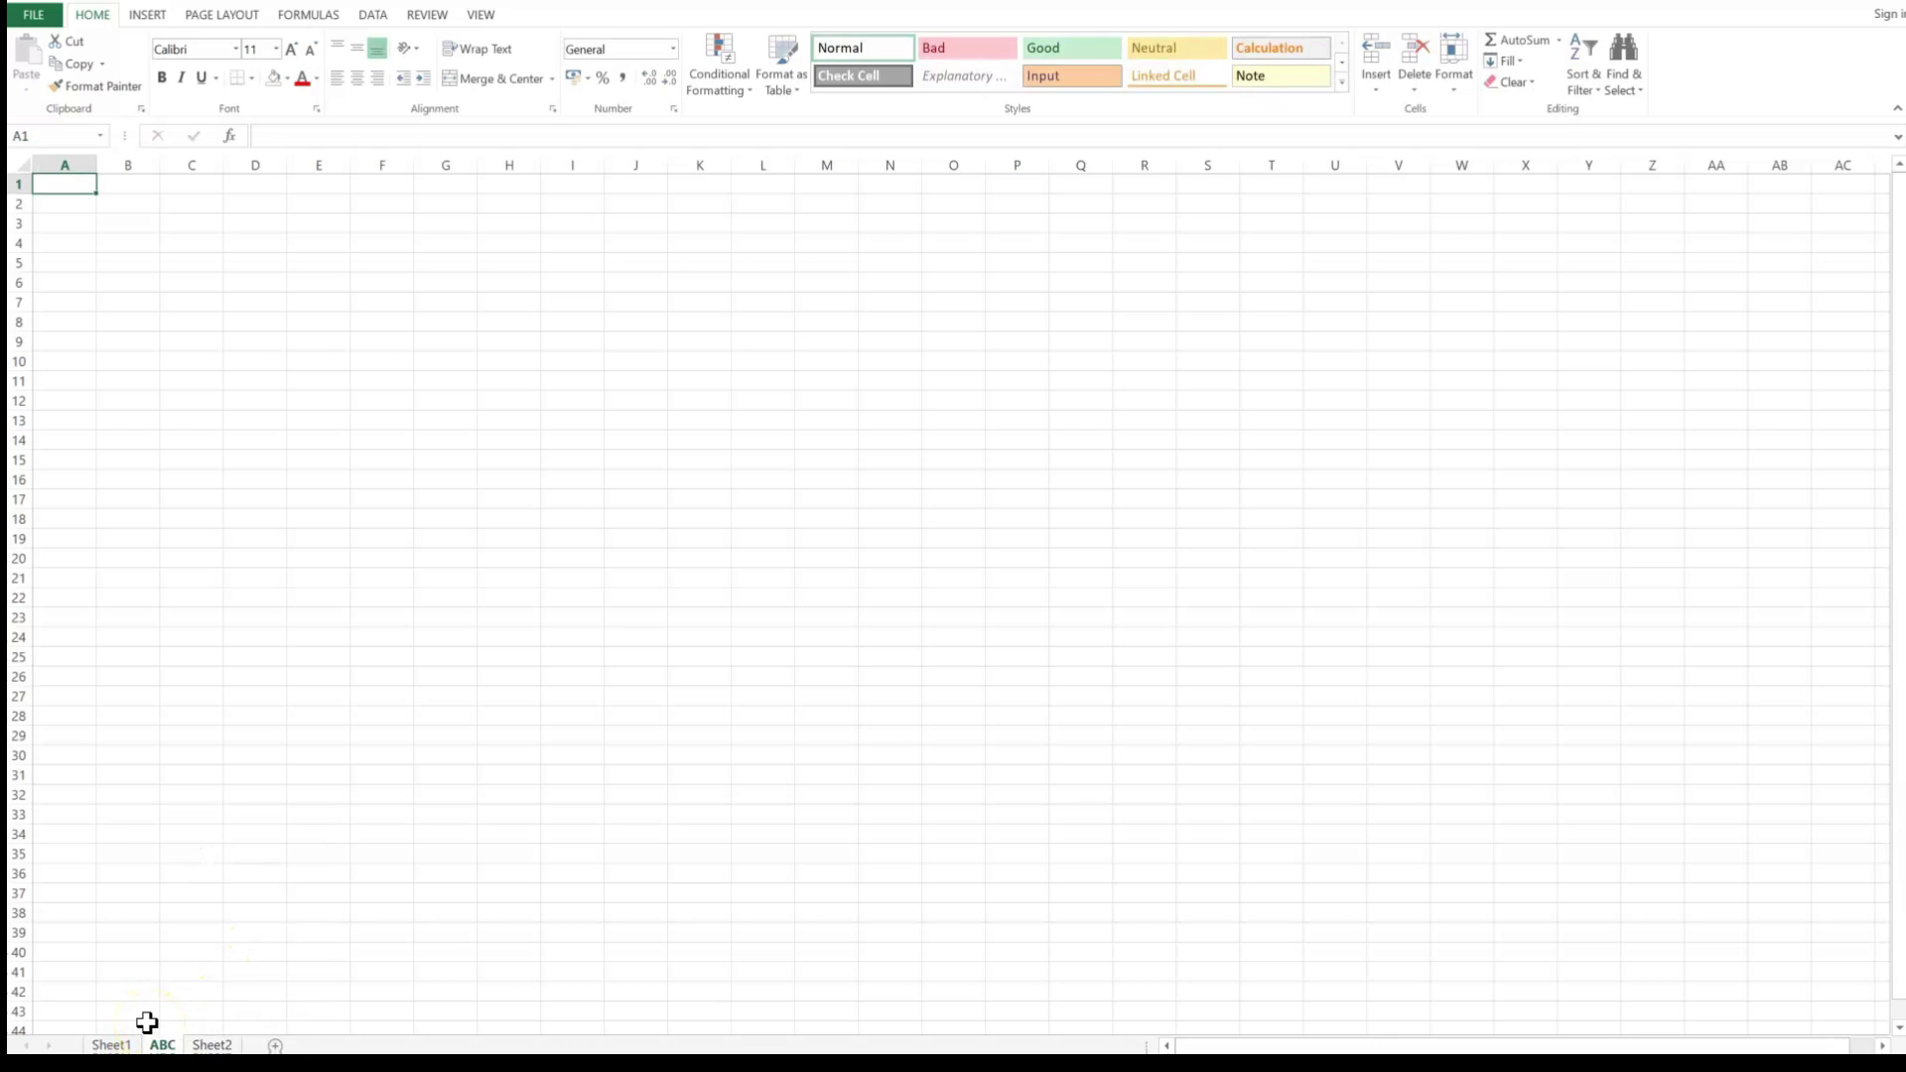
# Rename Sheet1 to the person's first name
pyautogui.keyDown('ctrl'); pyautogui.click(111, 1044); pyautogui.keyUp('ctrl')
pyautogui.write('Prasanth')
pyautogui.press('Return')
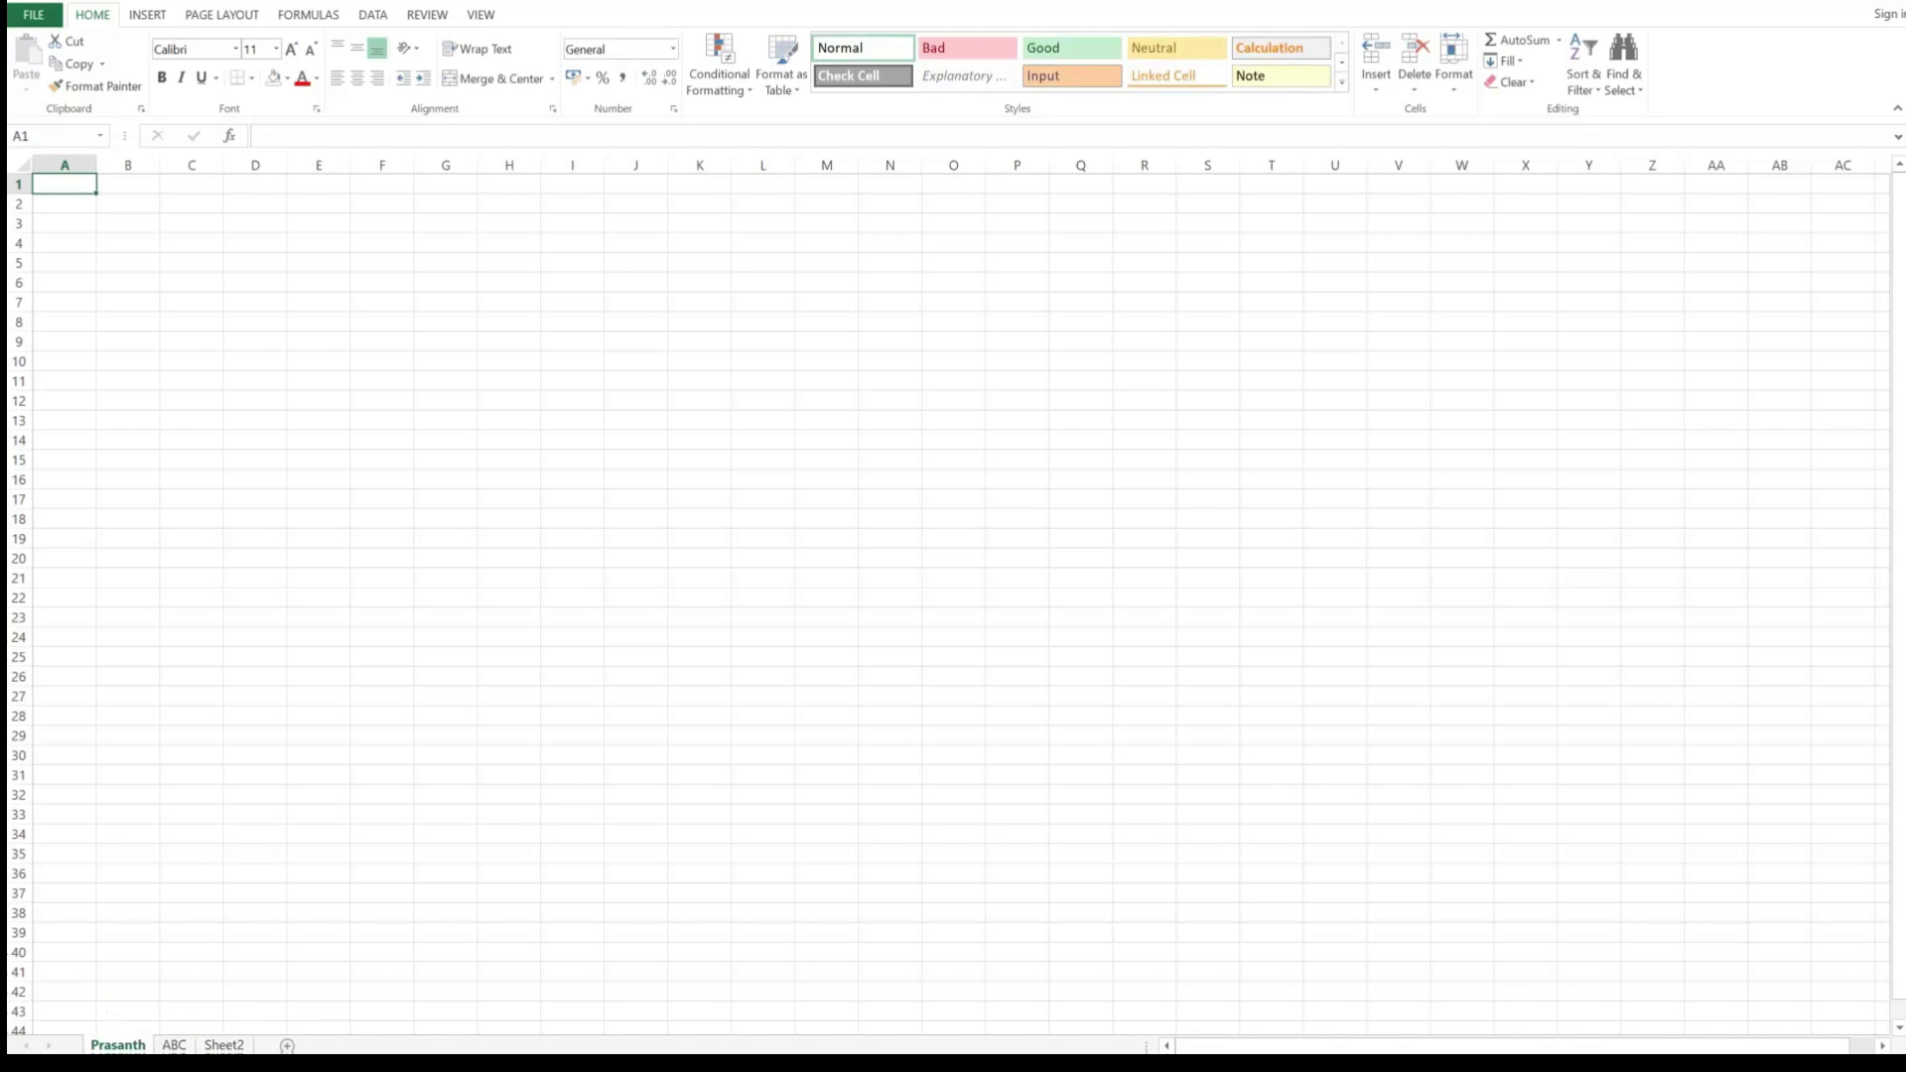
# Give the first sheet's tab a green colour, leaving its name unchanged
pyautogui.rightClick(121, 1042)
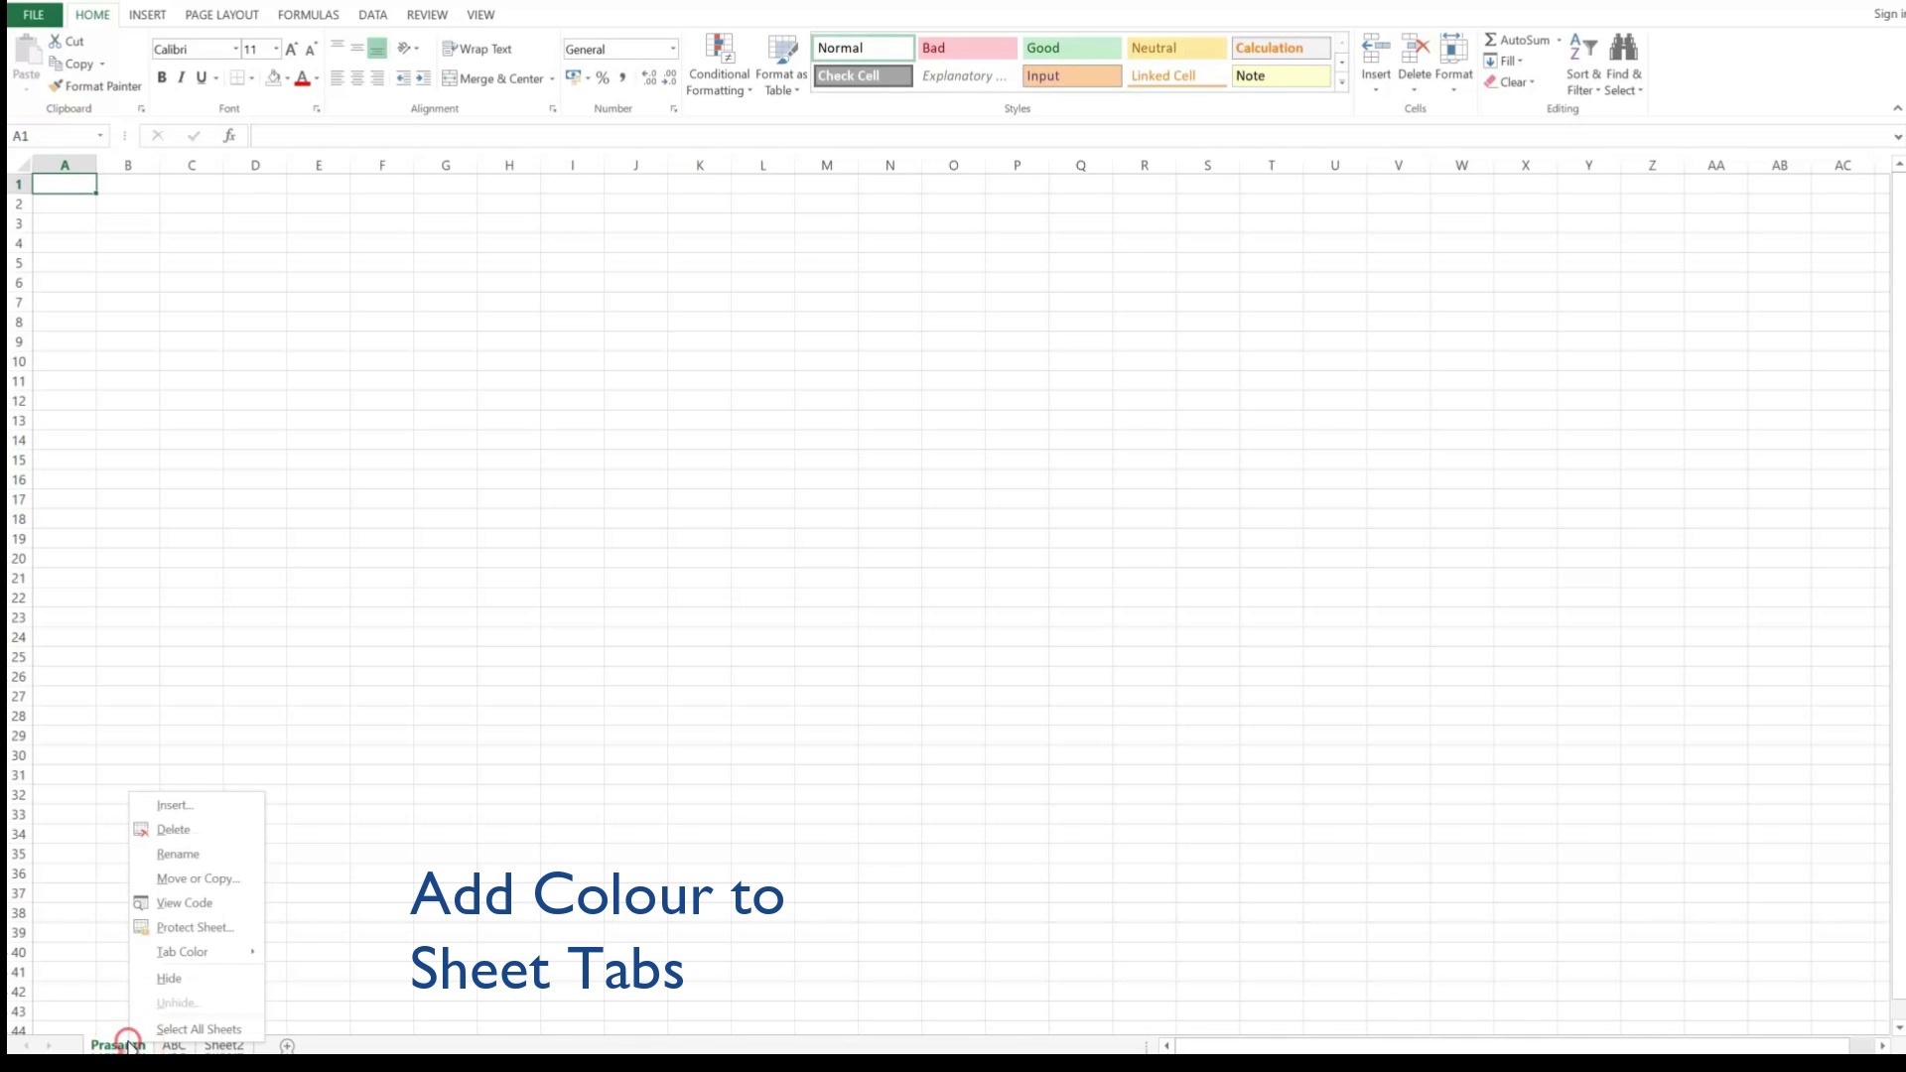
pyautogui.click(236, 951)
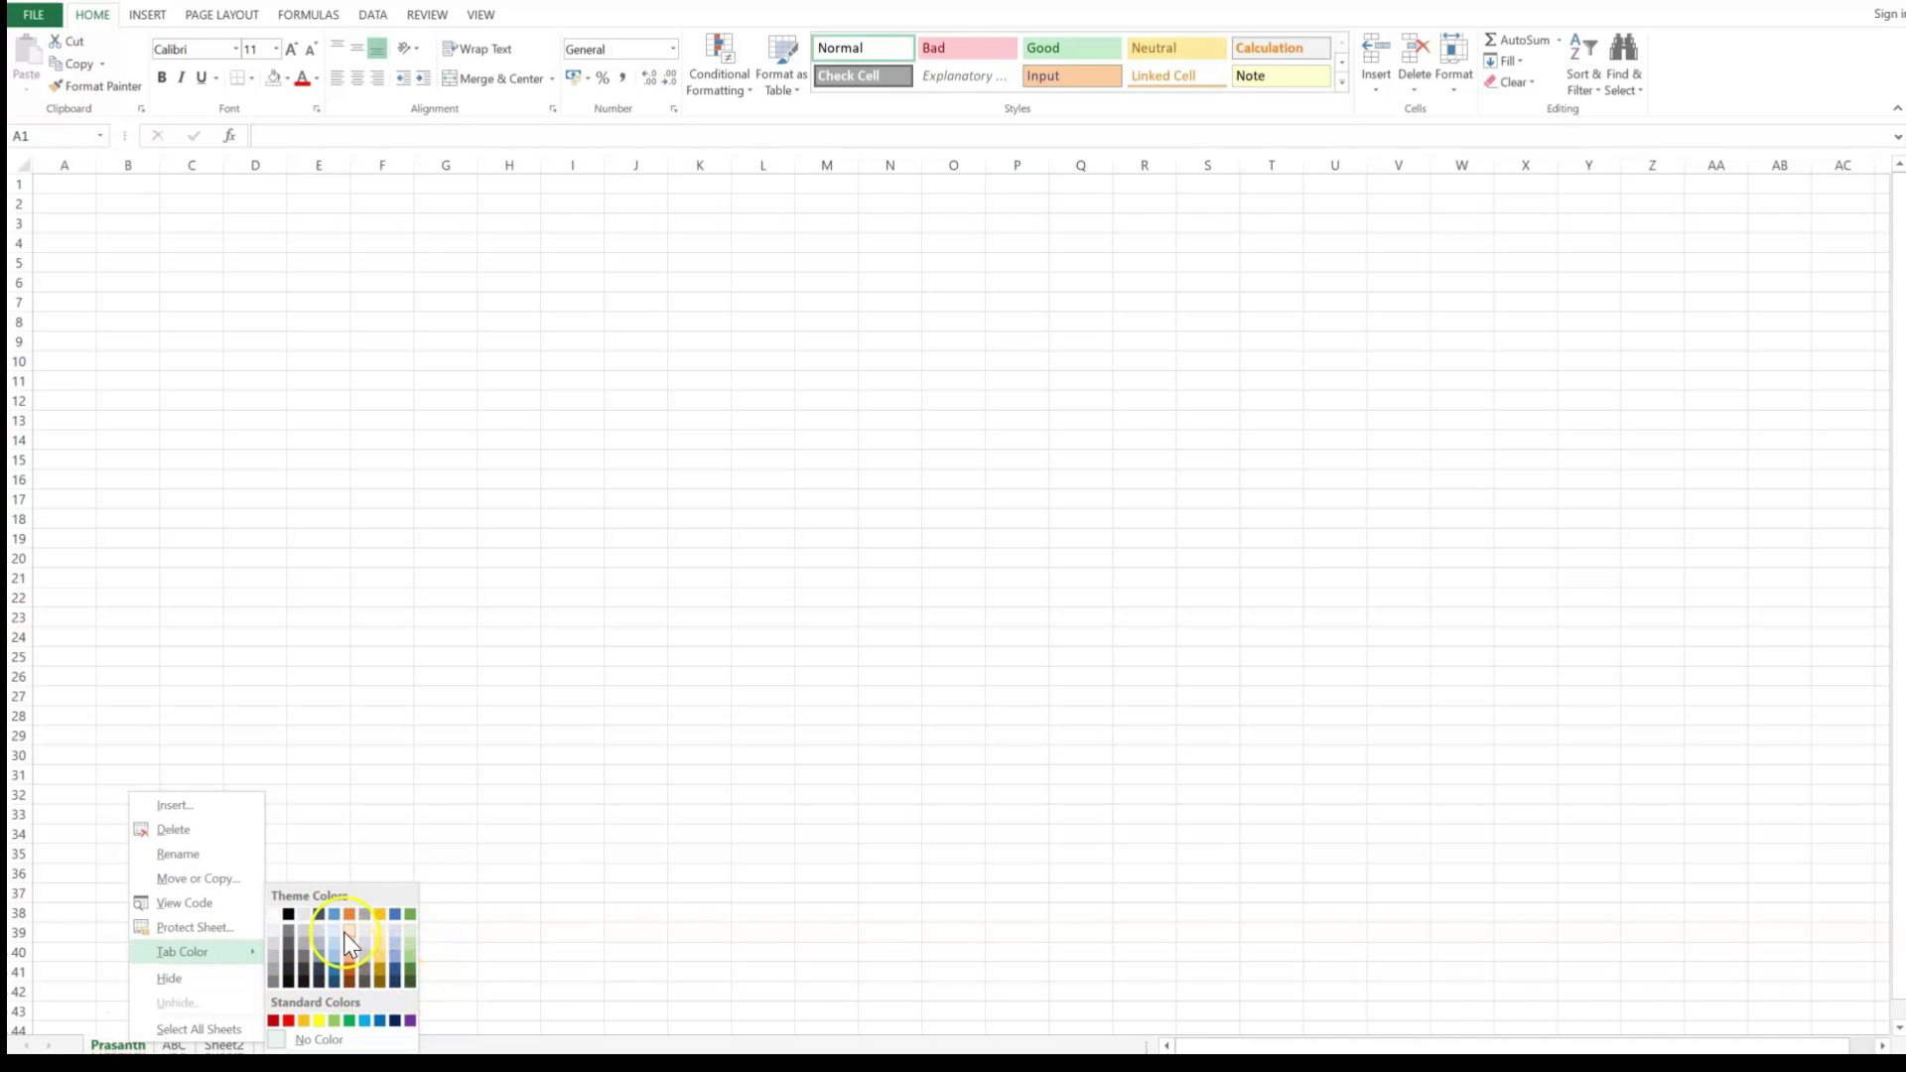
pyautogui.click(409, 914)
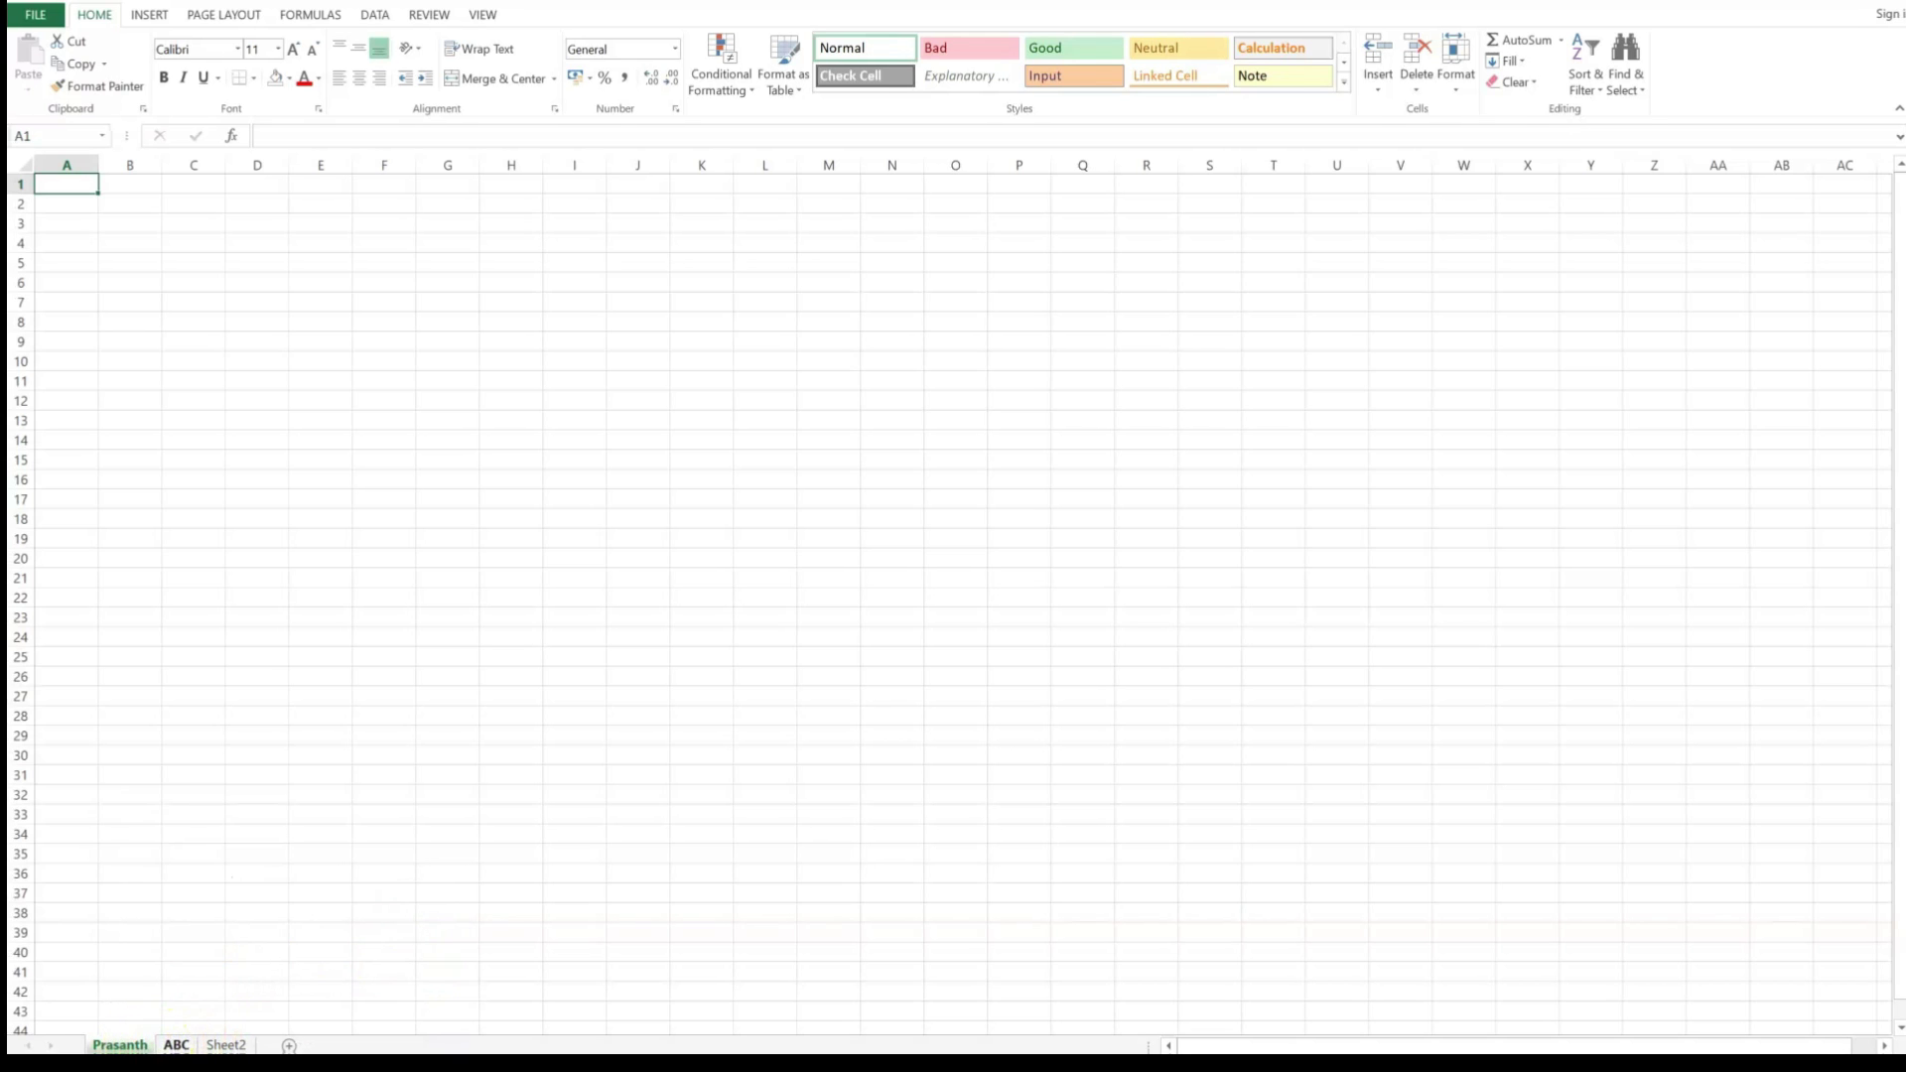
pyautogui.doubleClick(119, 1045)
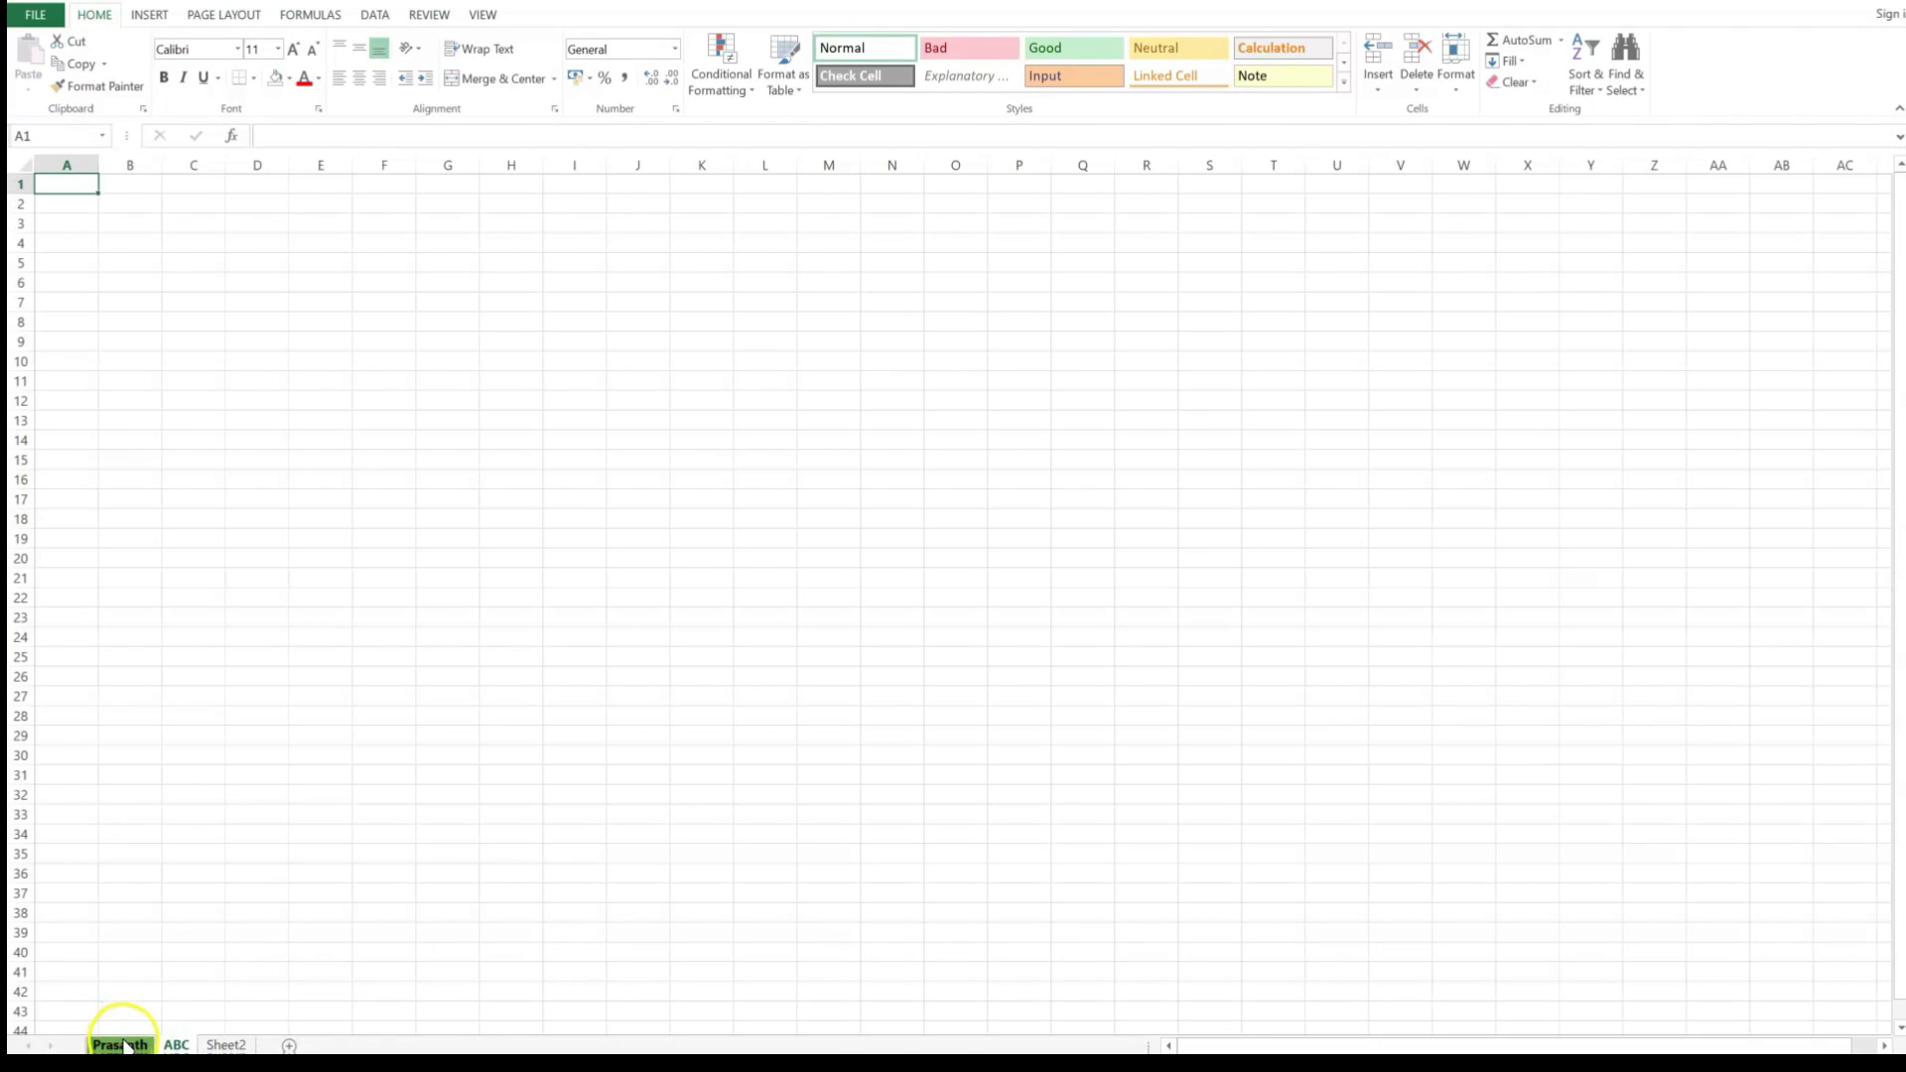
pyautogui.press('Return')
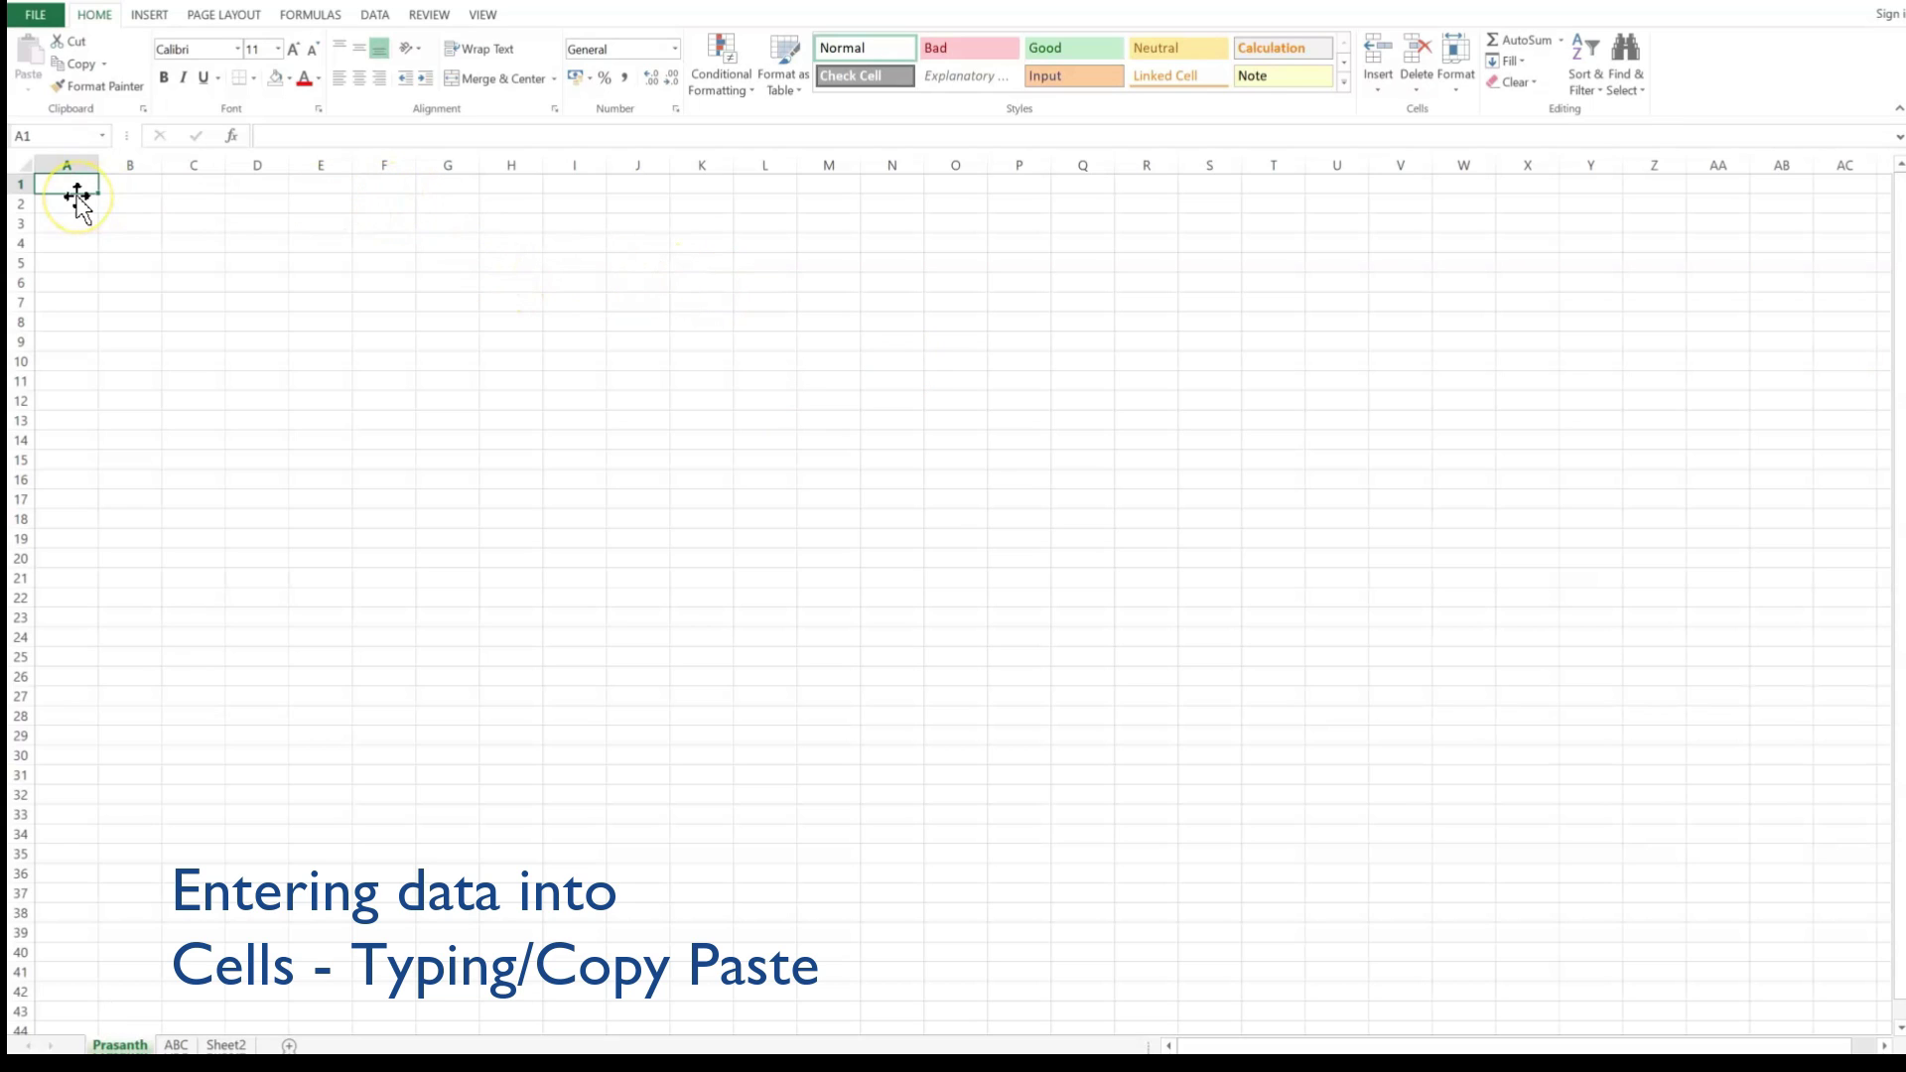
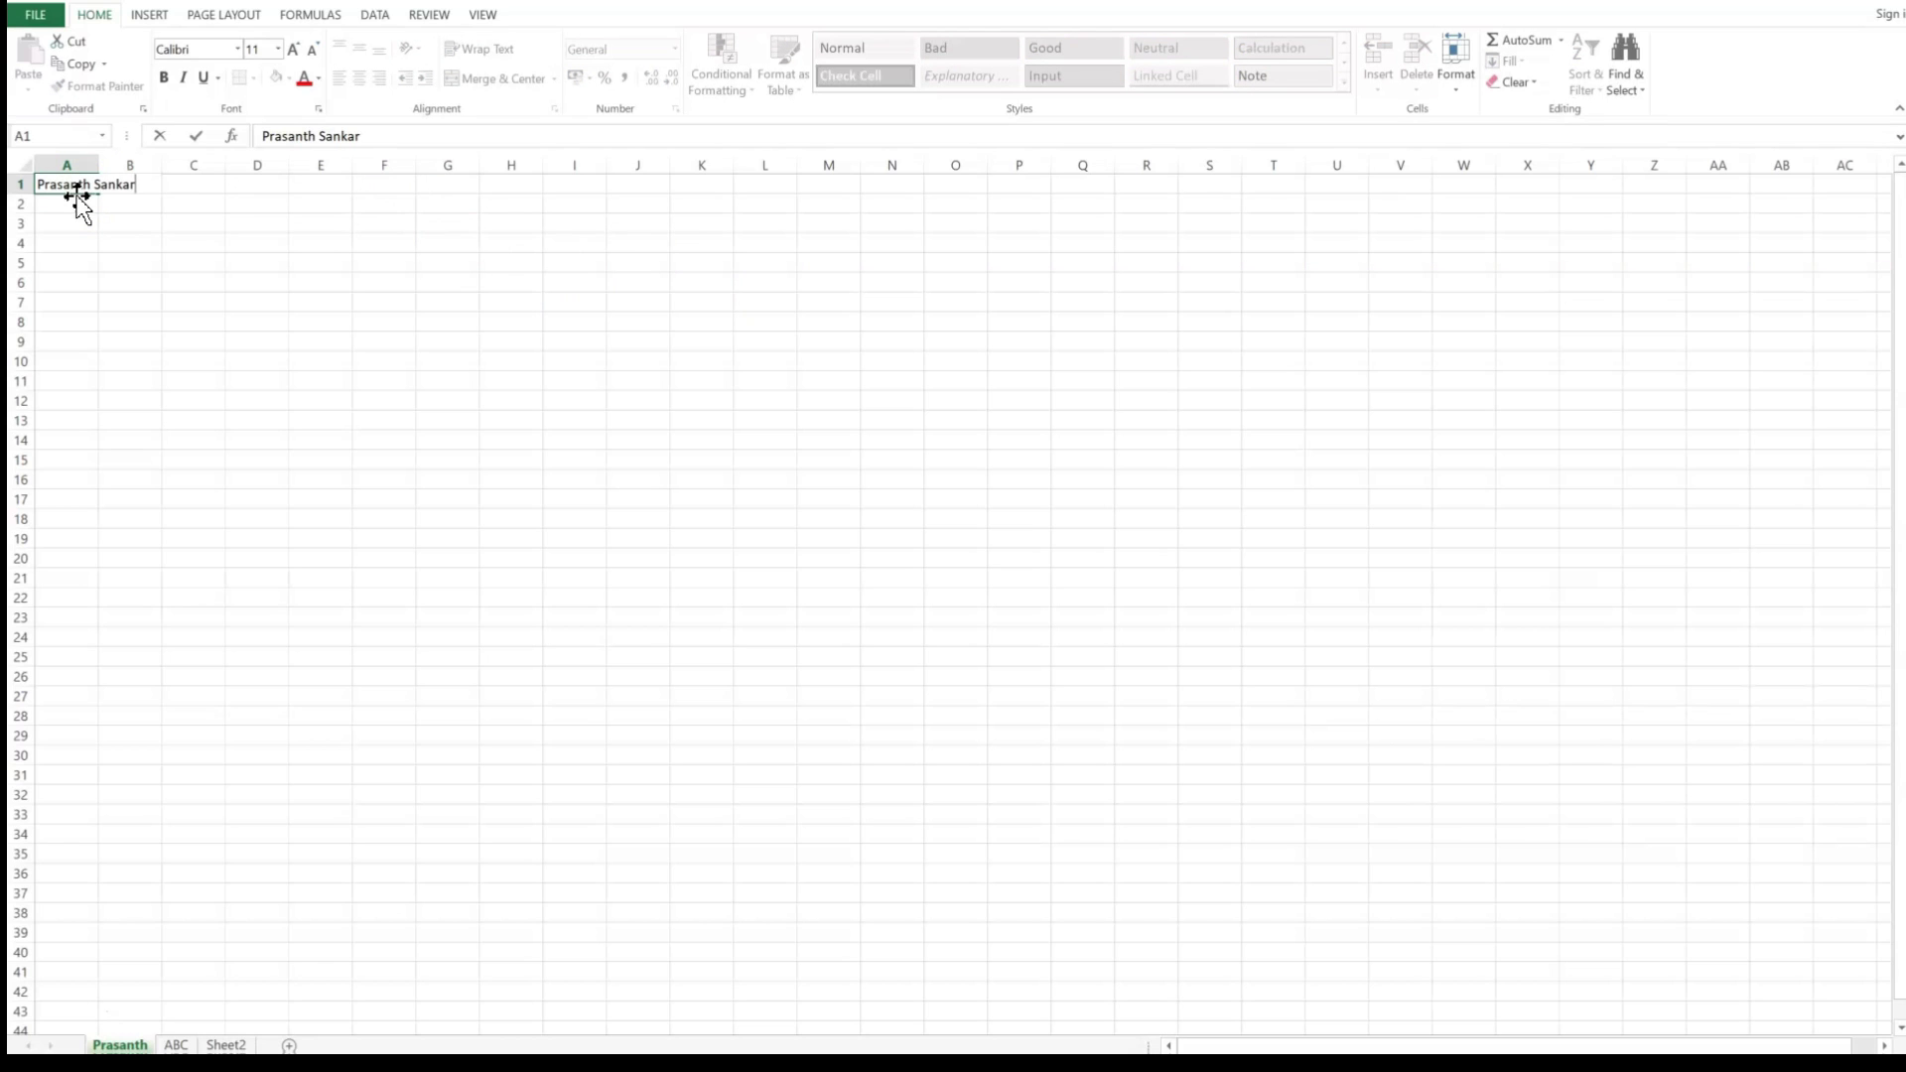
# Enter the person's full name in cell A1
pyautogui.press('Return')
pyautogui.press('Up')
# Copy A1's name into C1, then undo the paste
pyautogui.hotkey('ctrl', 'c')
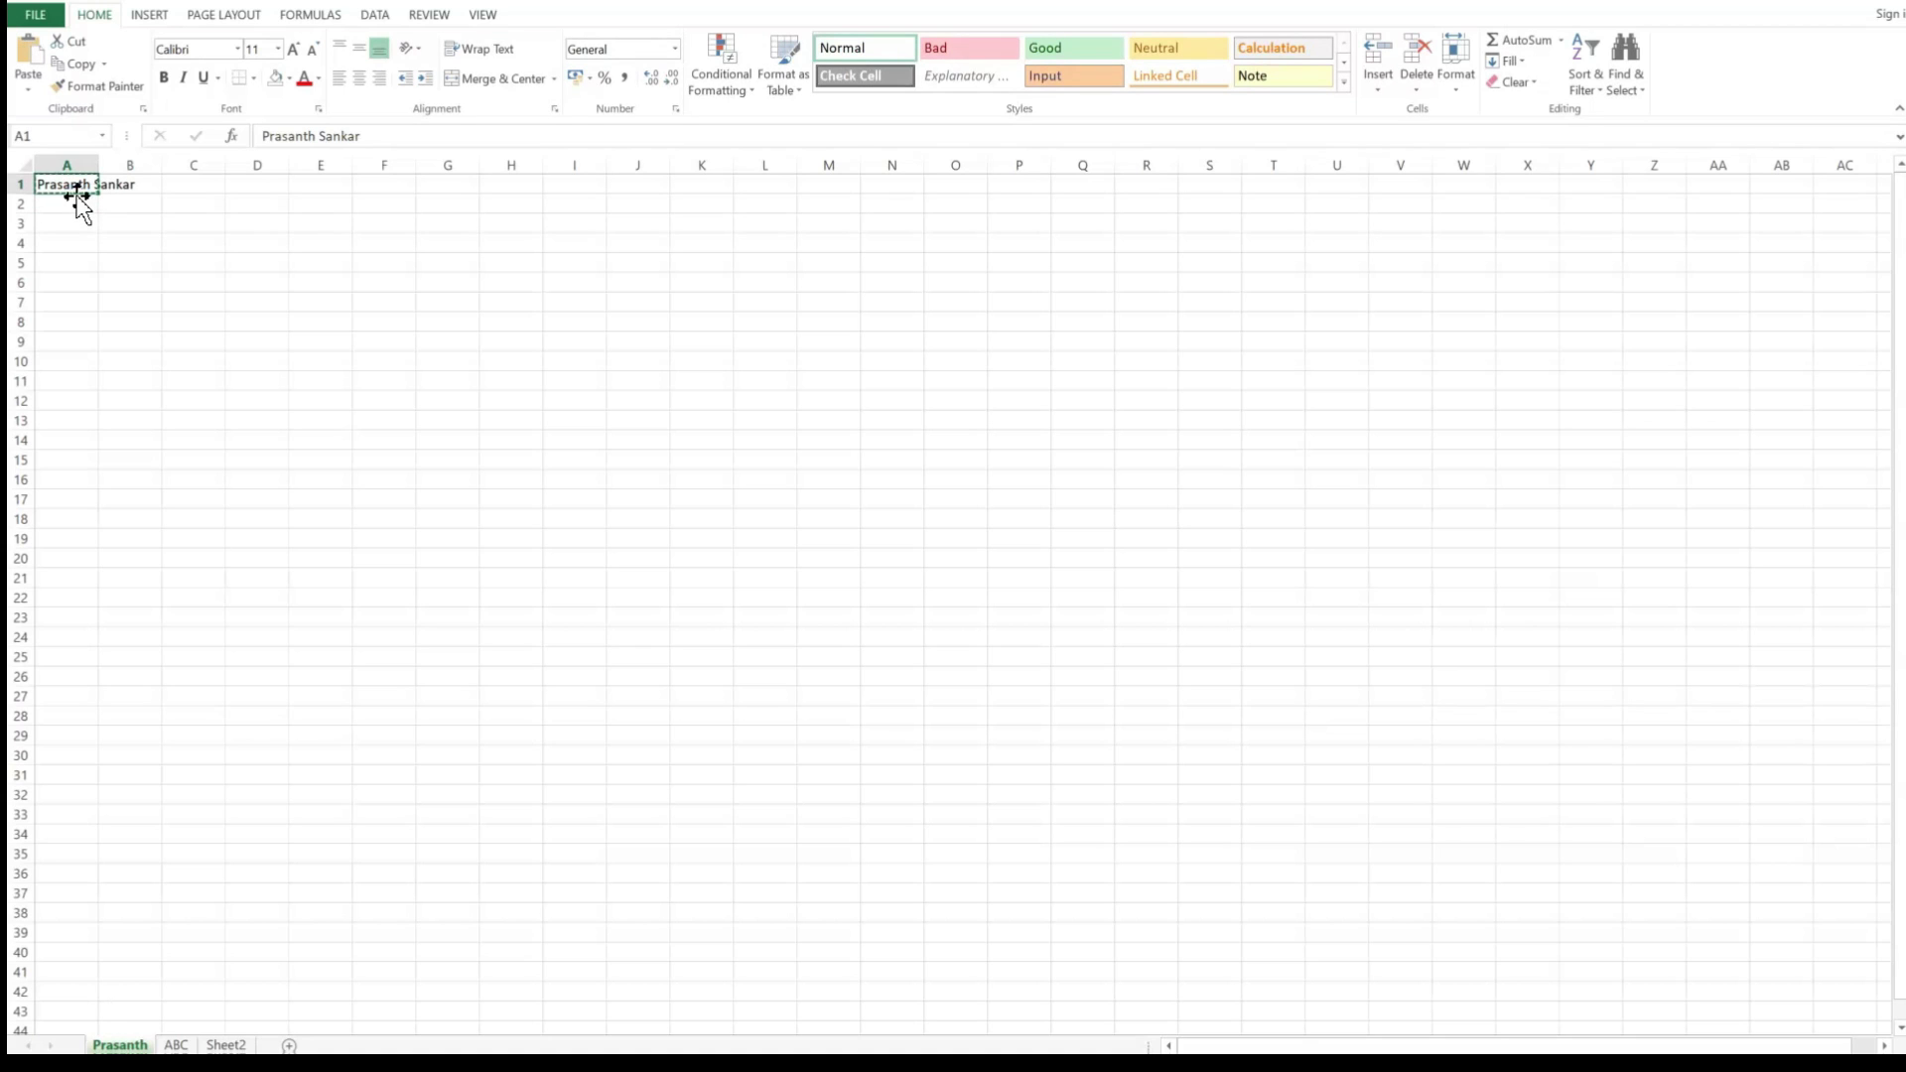
pyautogui.click(73, 182)
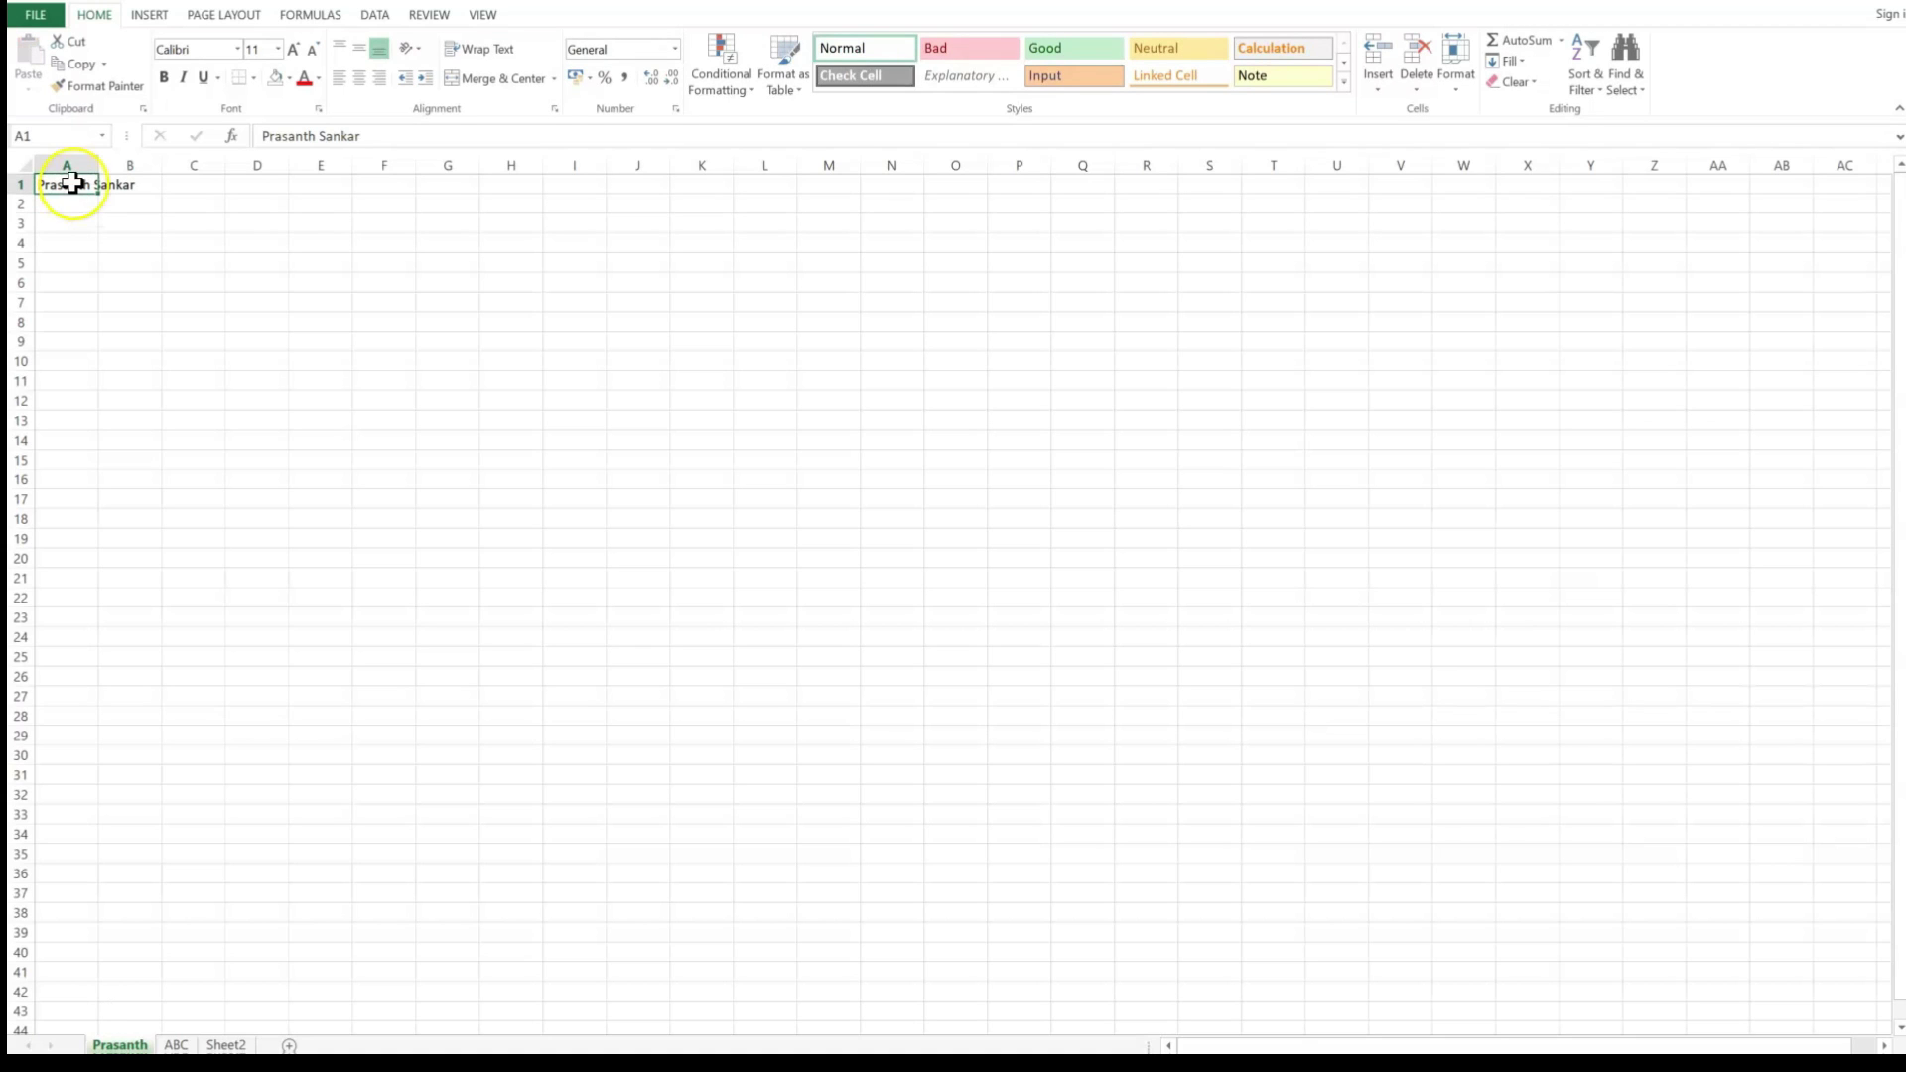
pyautogui.click(74, 63)
pyautogui.click(185, 183)
pyautogui.click(24, 55)
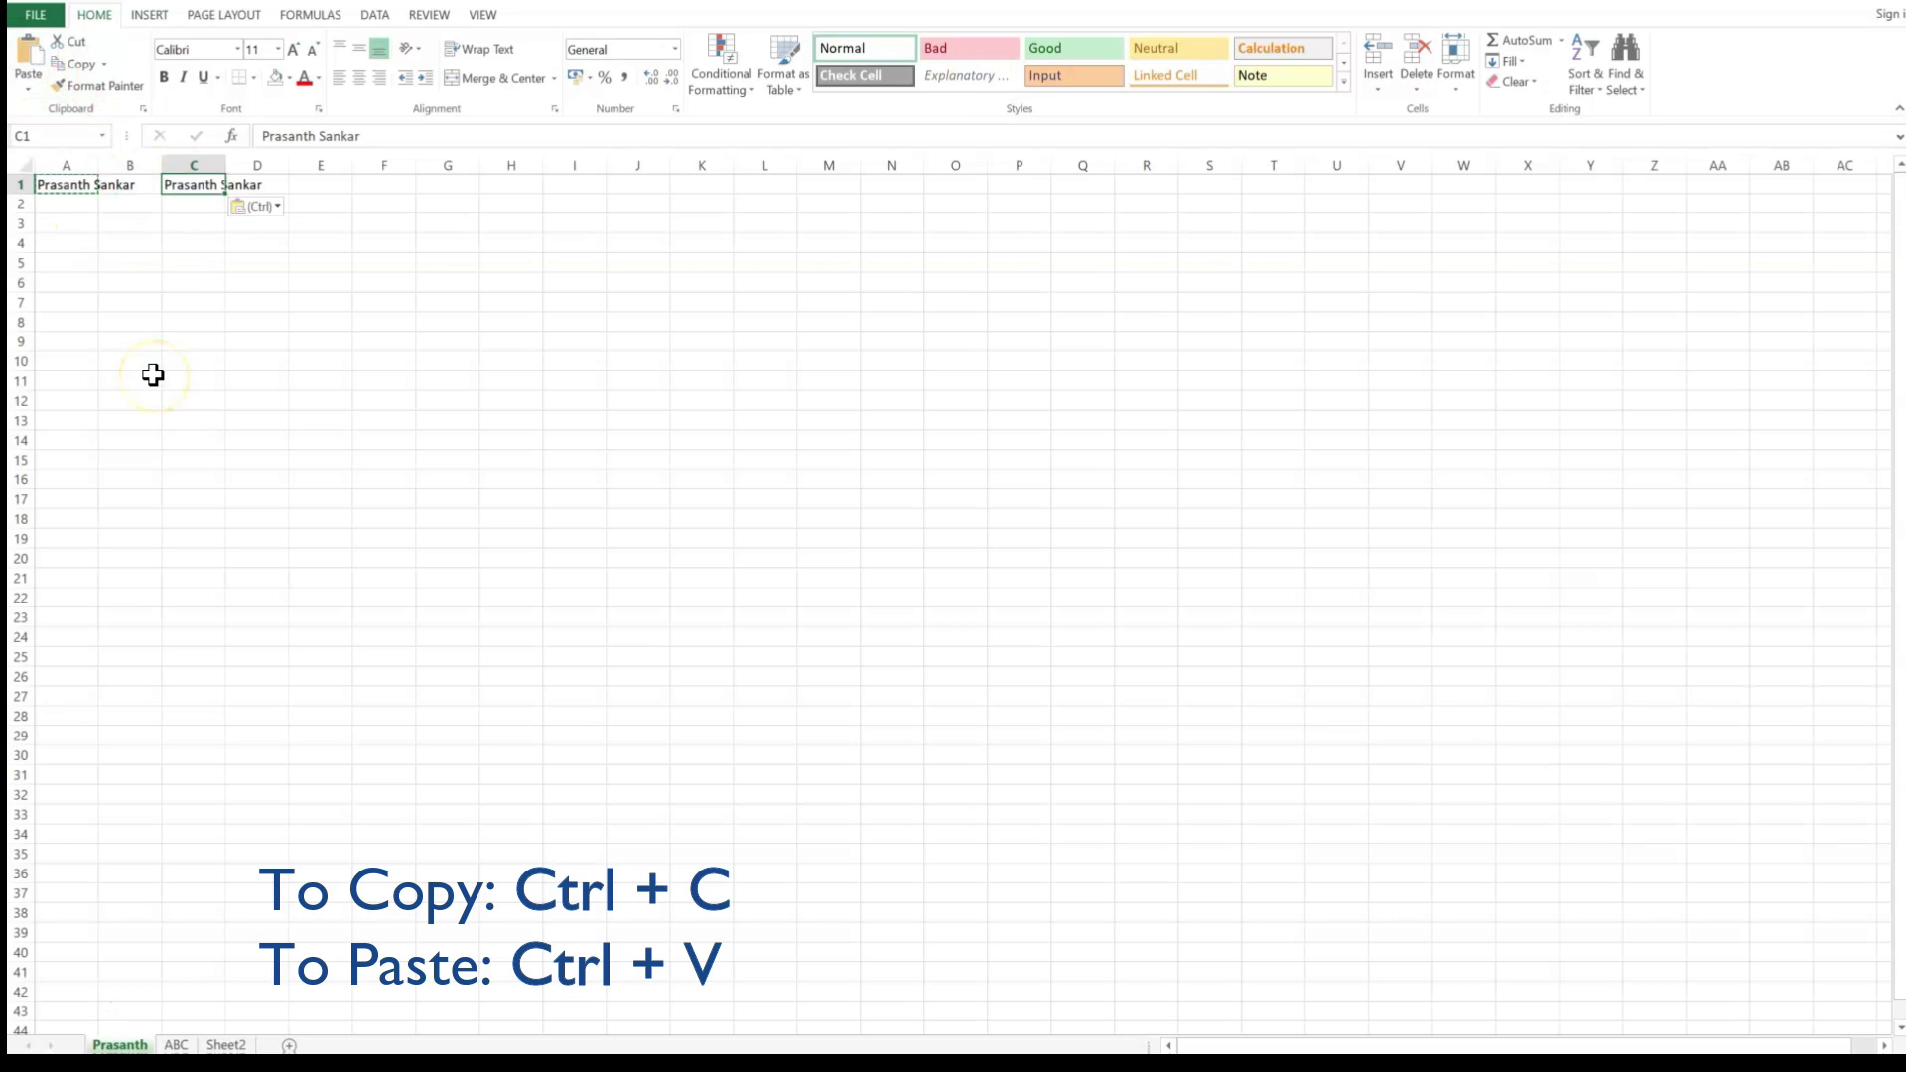
pyautogui.hotkey('ctrl', 'z')
pyautogui.press('Left')
pyautogui.press('Left')
pyautogui.press('Down')
pyautogui.press('Up')
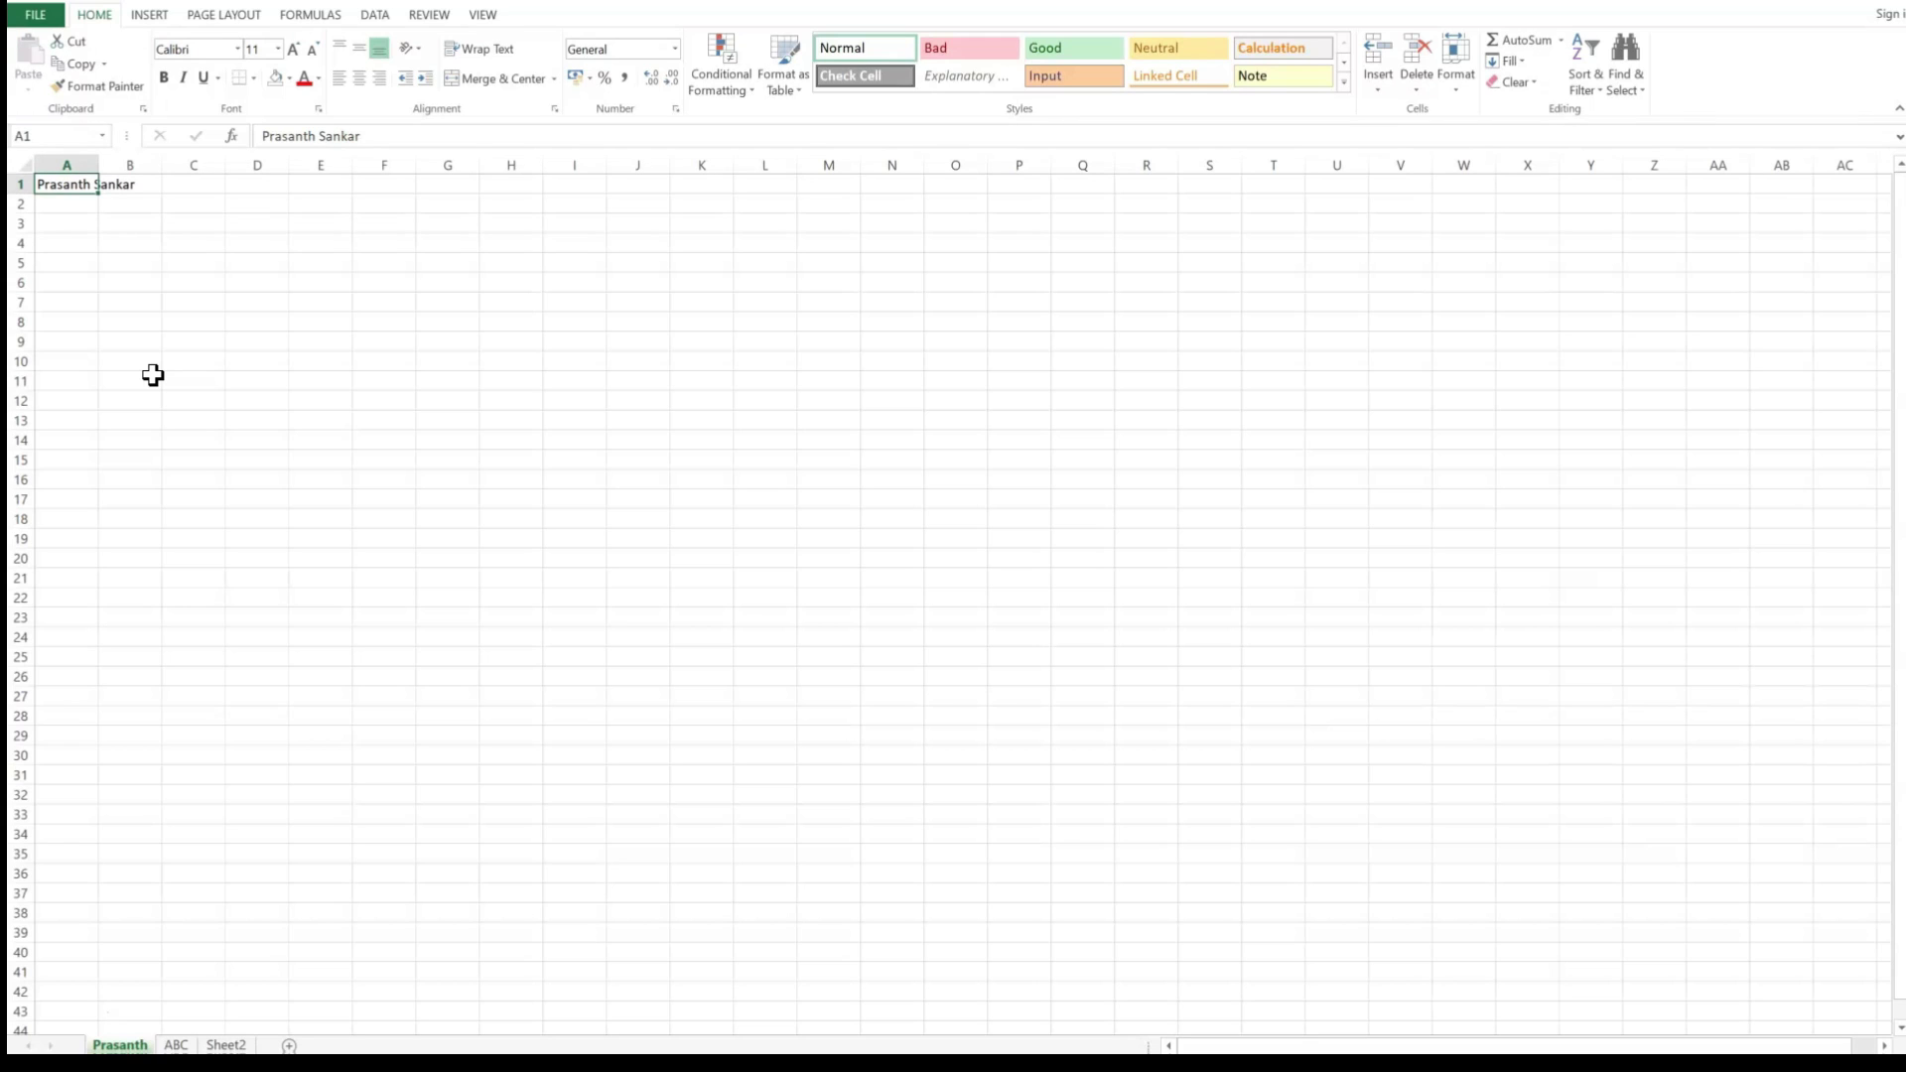
# Enter 123456 in cell A2
pyautogui.press('Down')
pyautogui.write('123456')
pyautogui.press('Return')
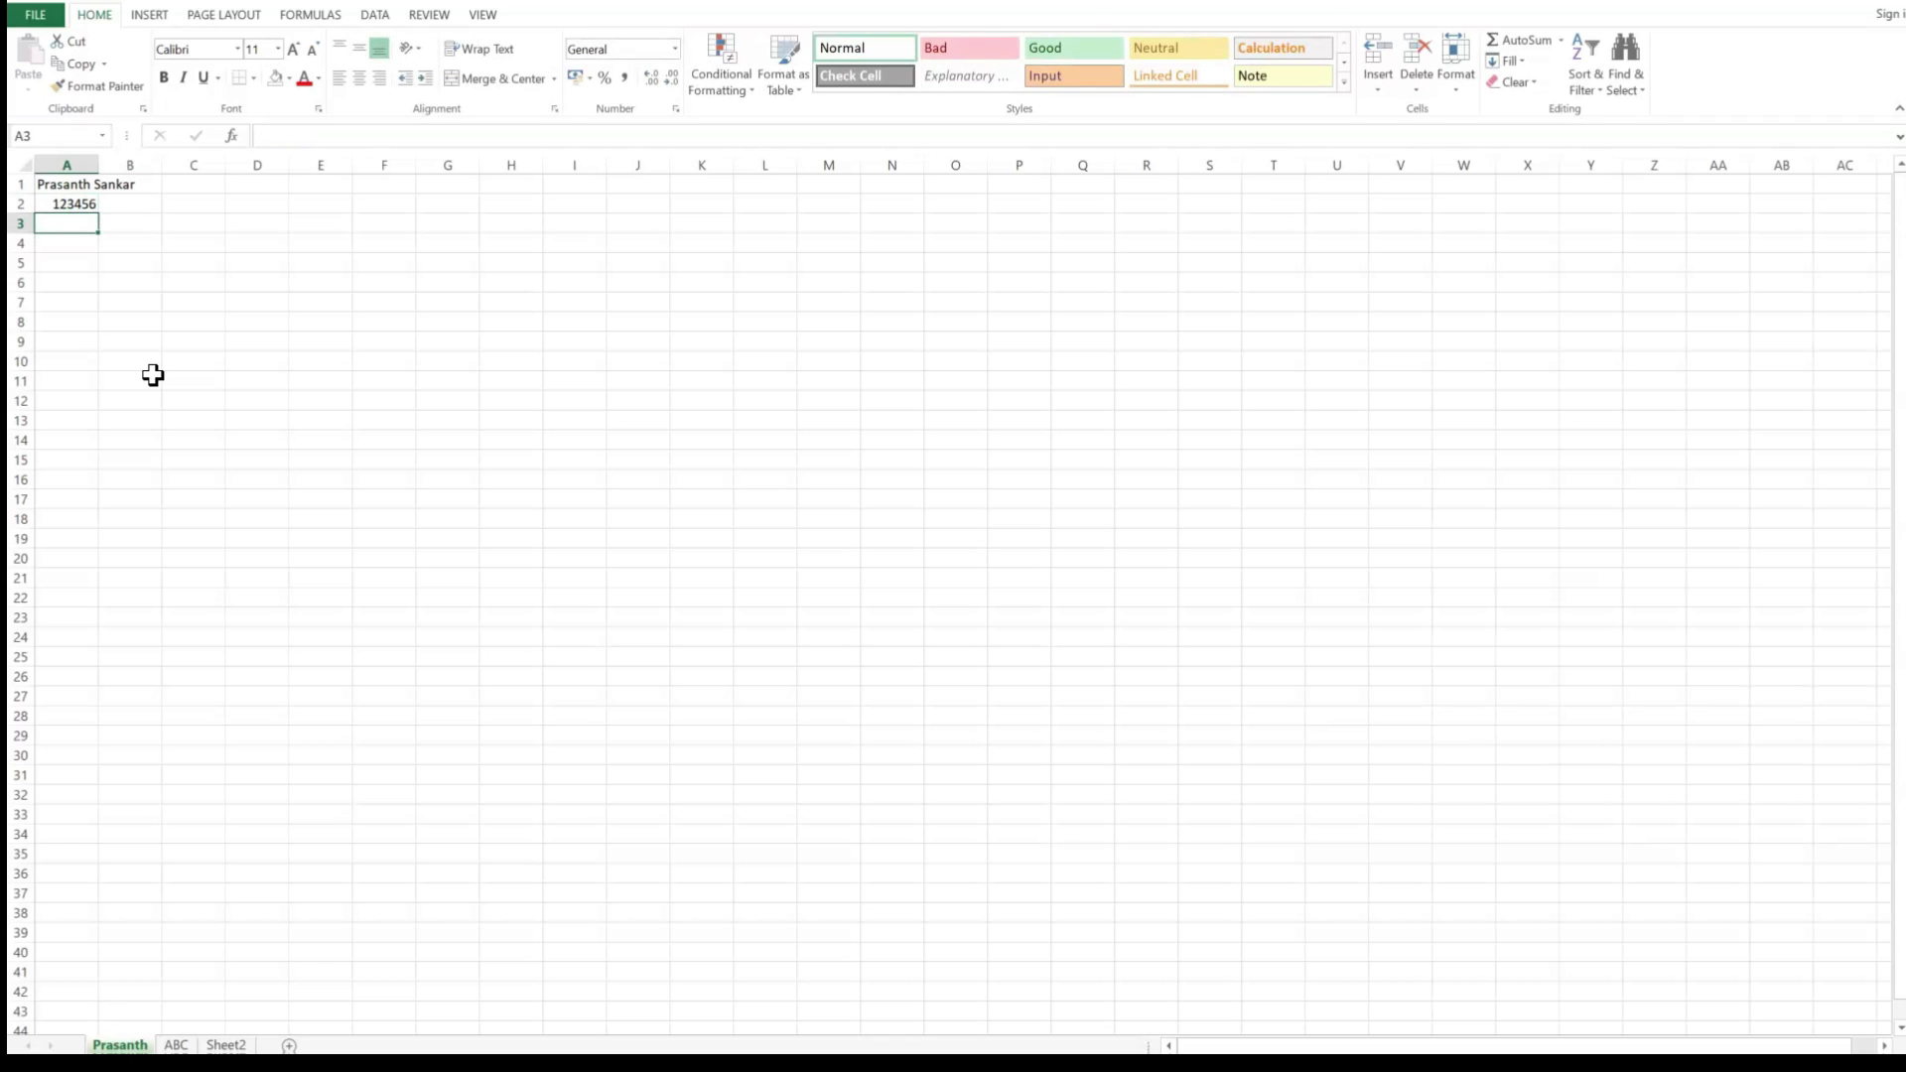
# Enter 21 August in A3, correcting the month's spelling, and type 21/08 in A4
pyautogui.write('21 Augut')
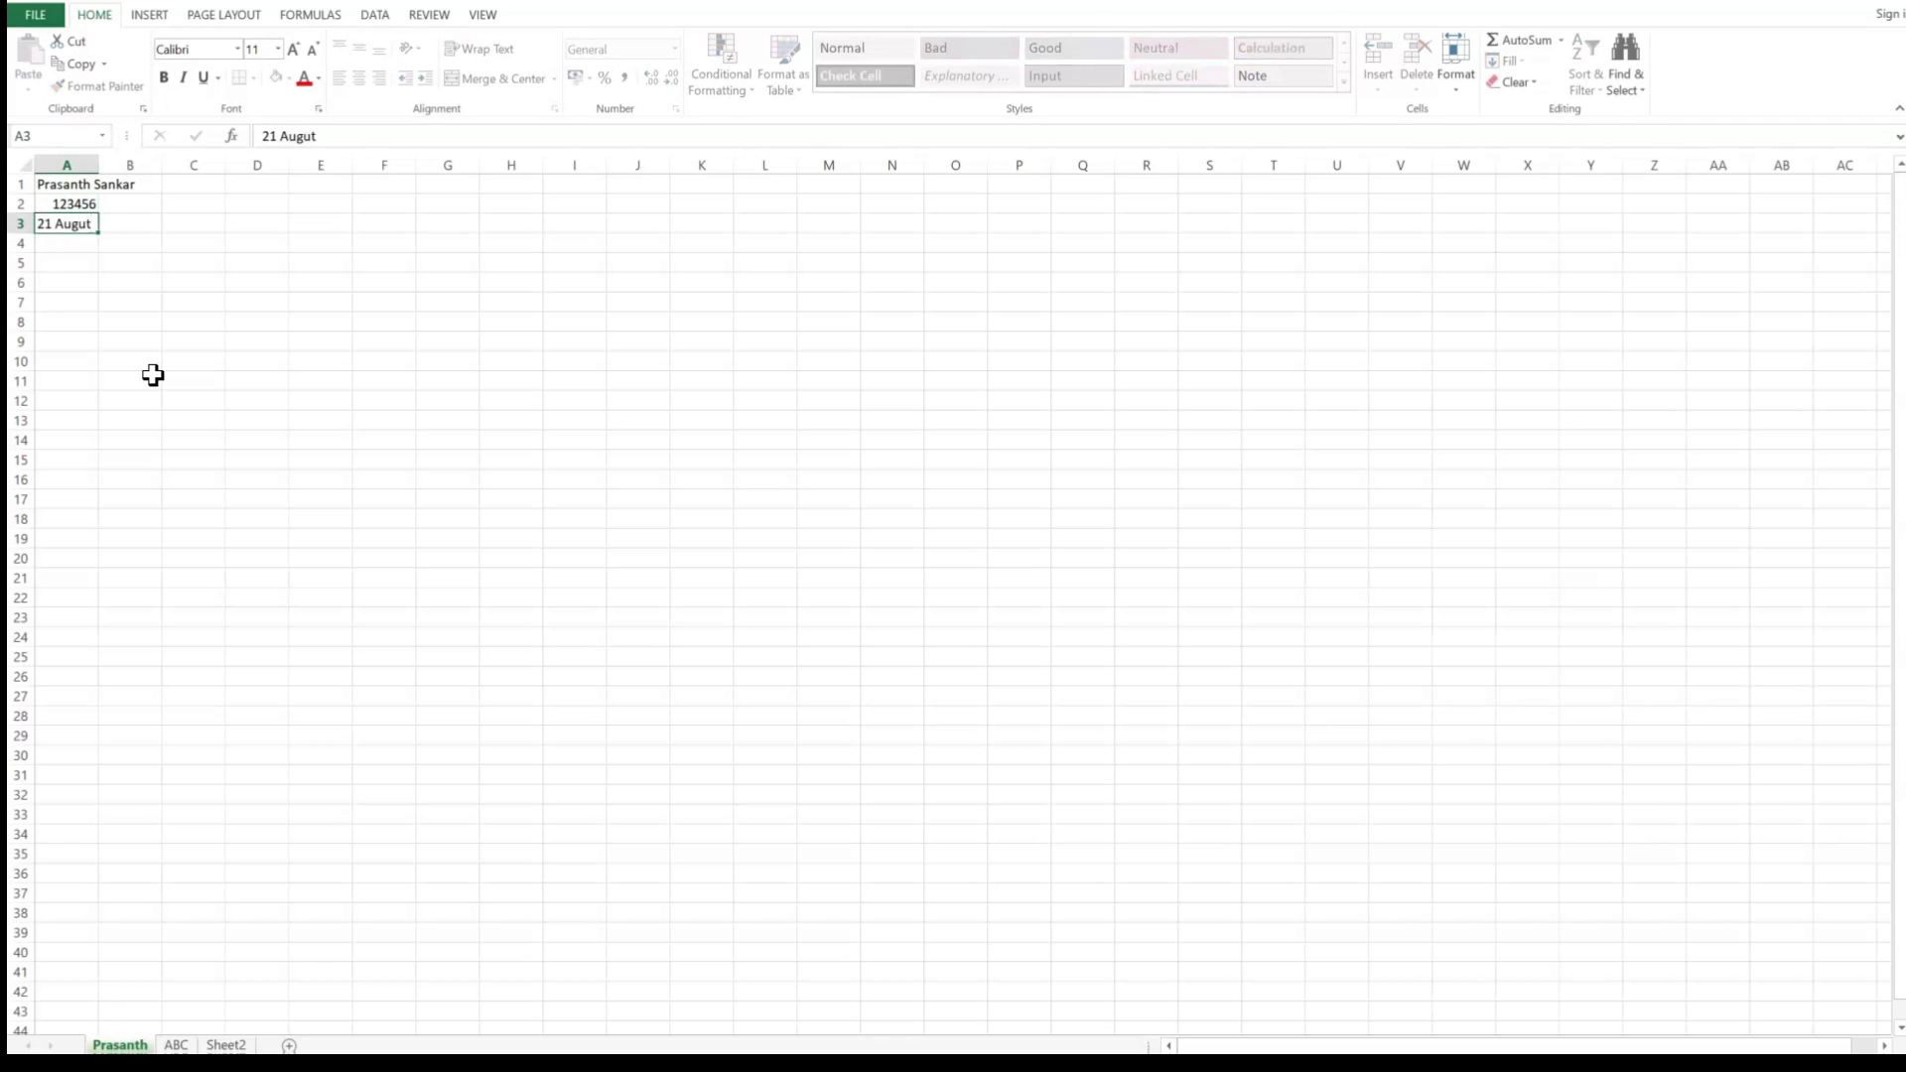
pyautogui.press('Return')
pyautogui.press('Up')
pyautogui.press('F2')
pyautogui.press('Left')
pyautogui.write('s')
pyautogui.press('Return')
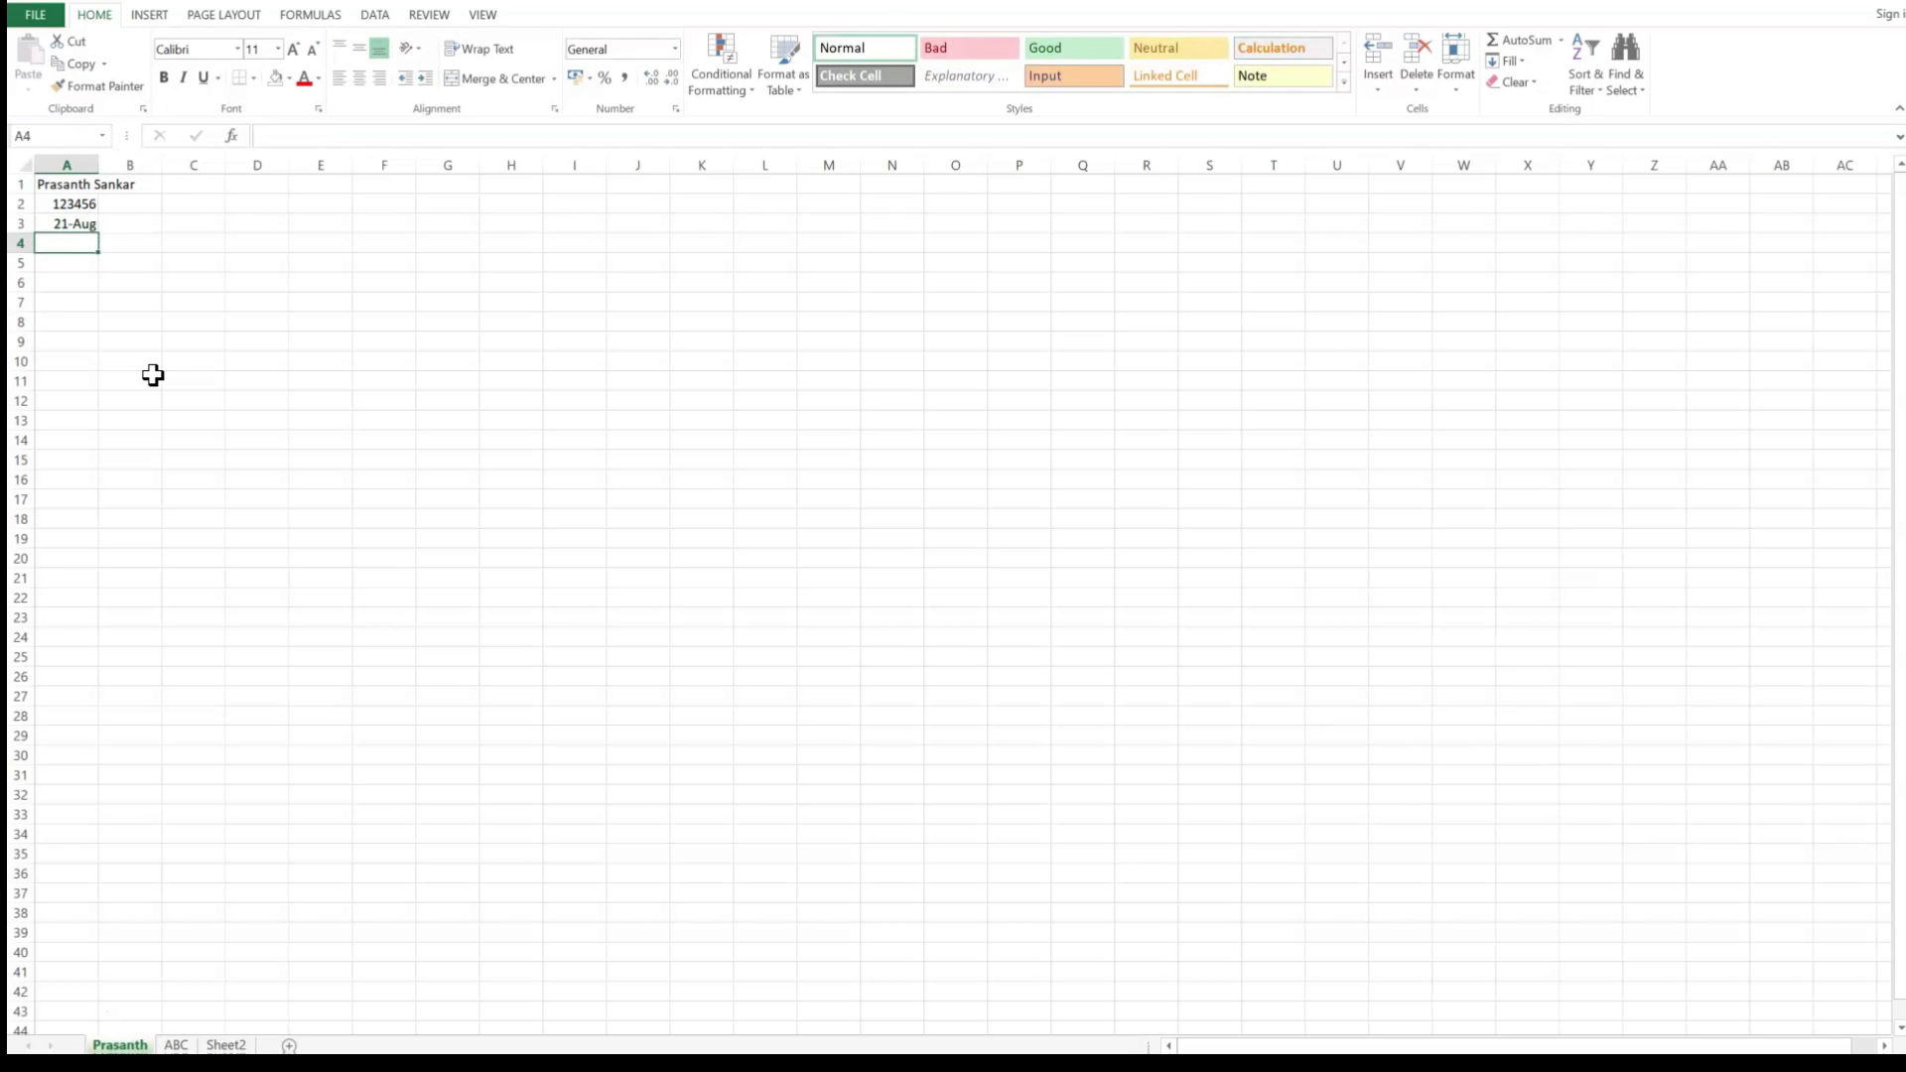
pyautogui.write('21/0')
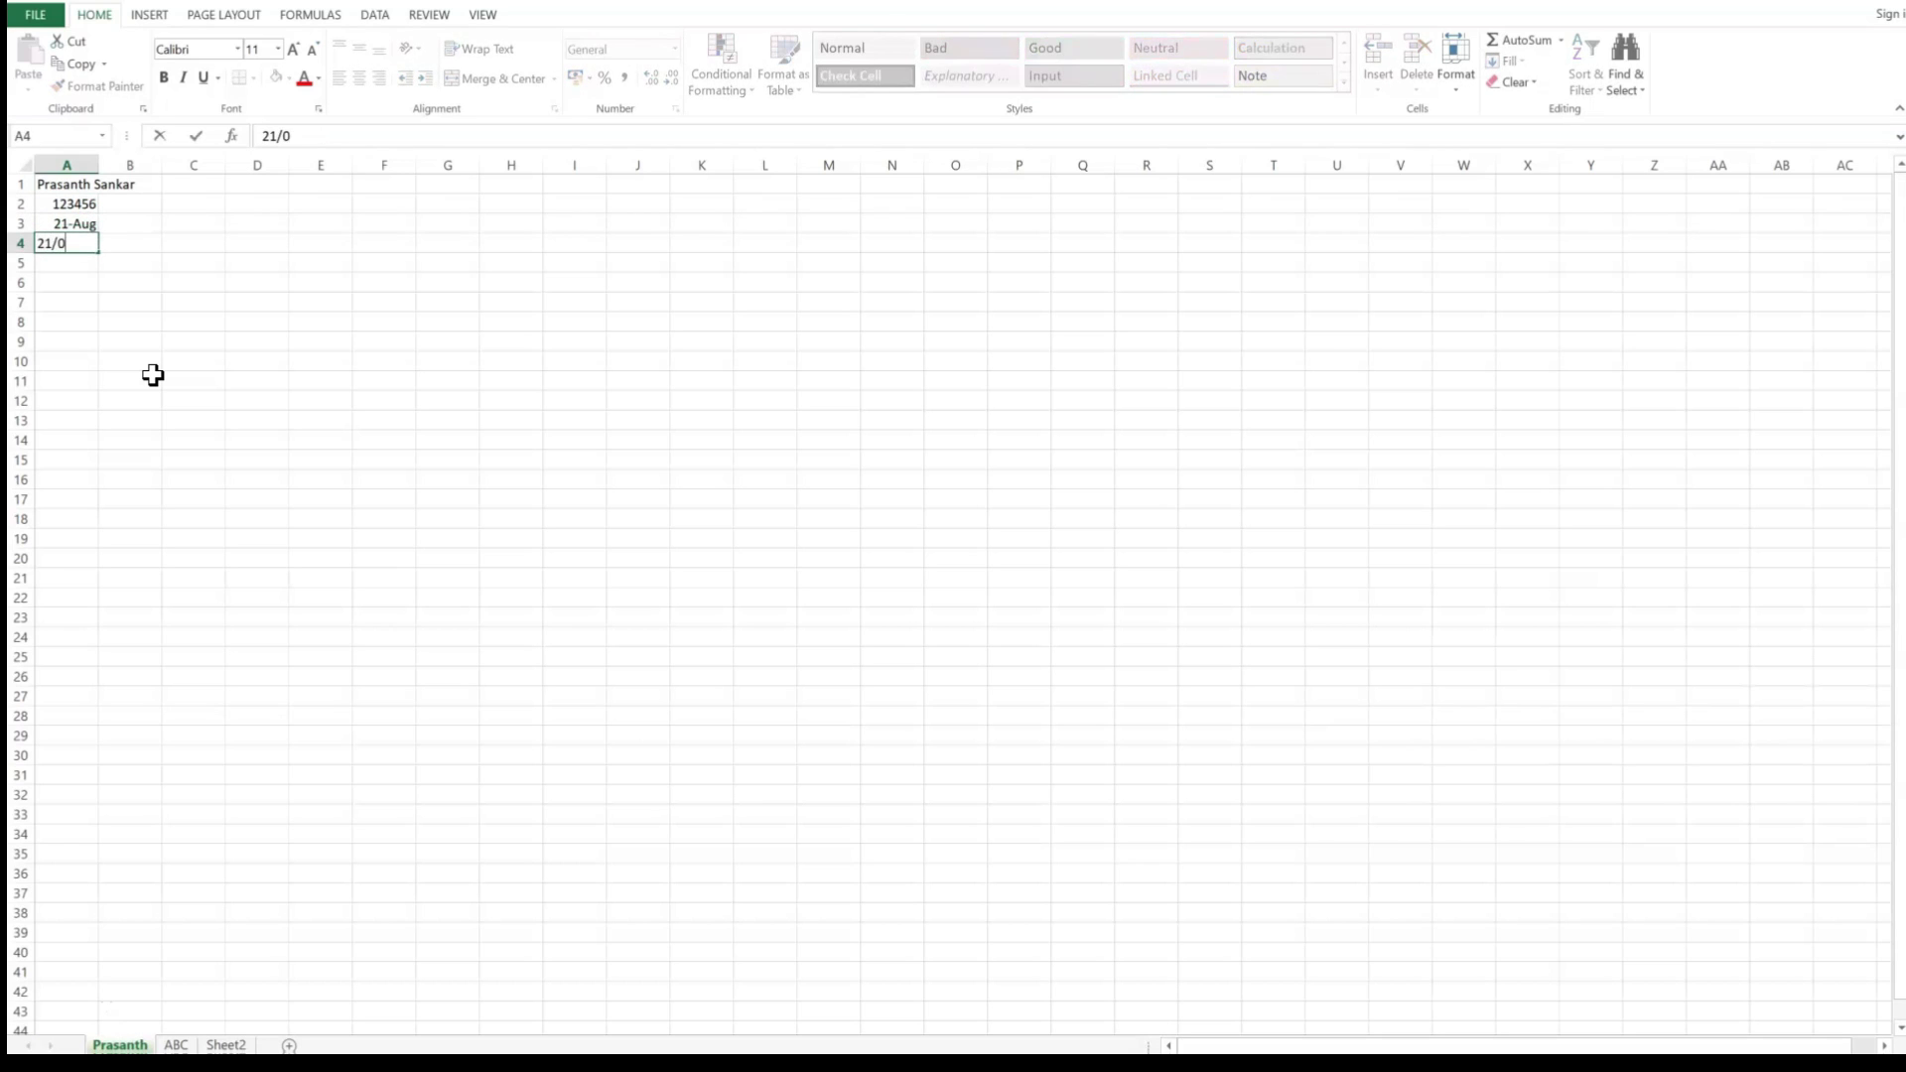
pyautogui.write('8-2021')
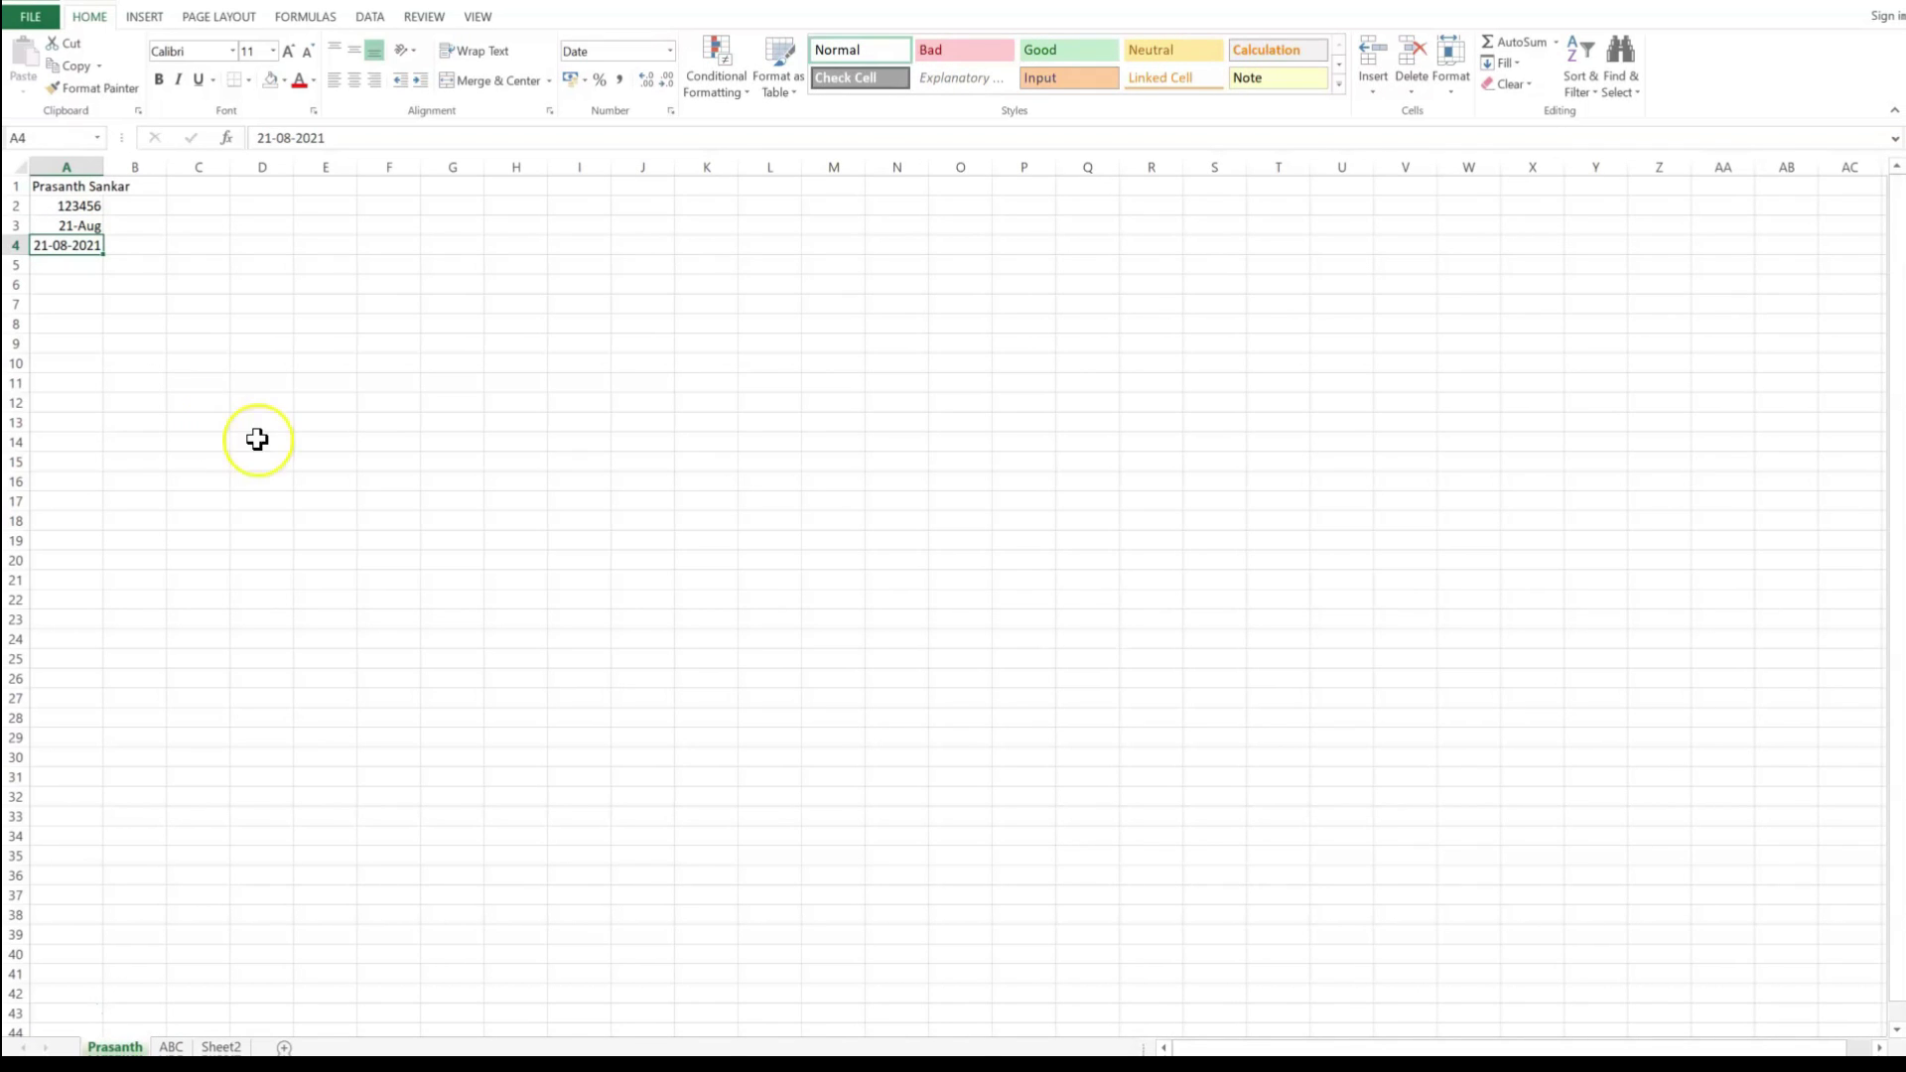
# Format A4's date in Arial at size 10 with a yellow fill
pyautogui.click(289, 49)
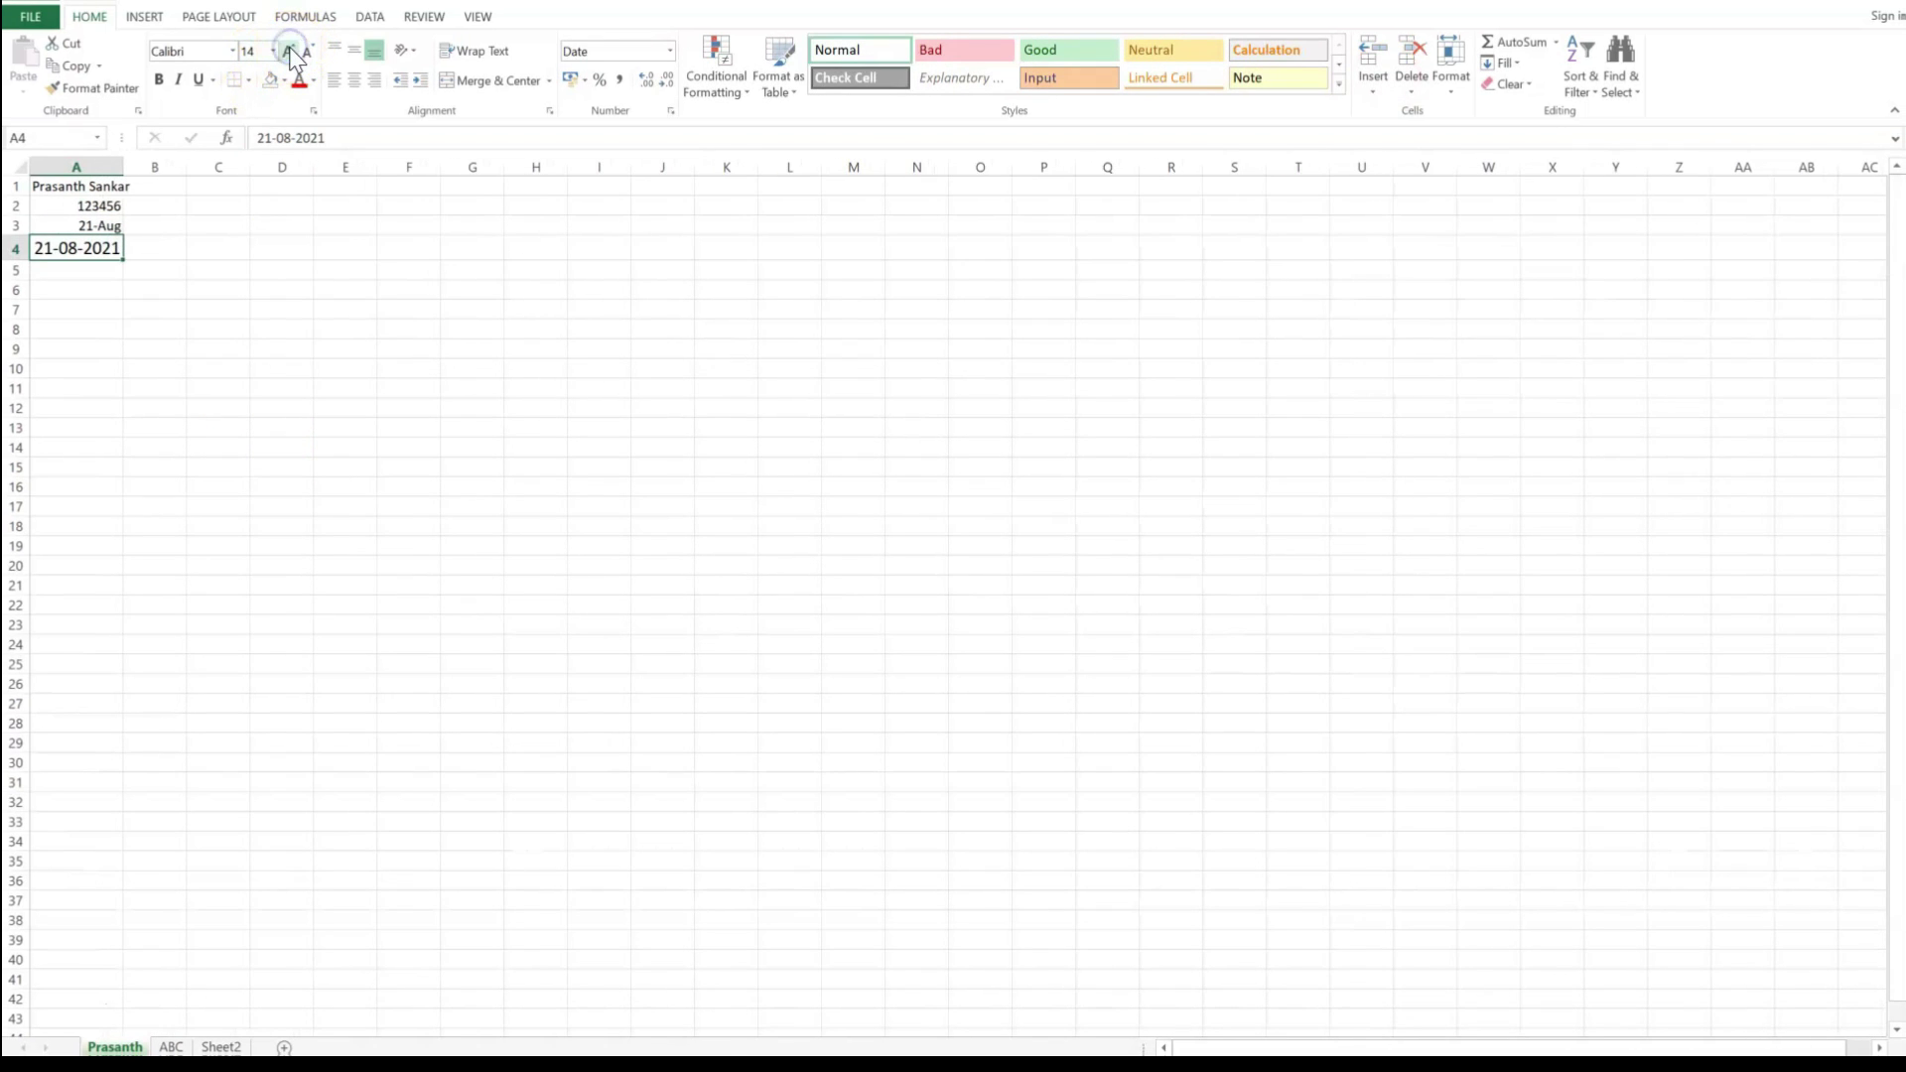
pyautogui.click(307, 49)
pyautogui.click(306, 49)
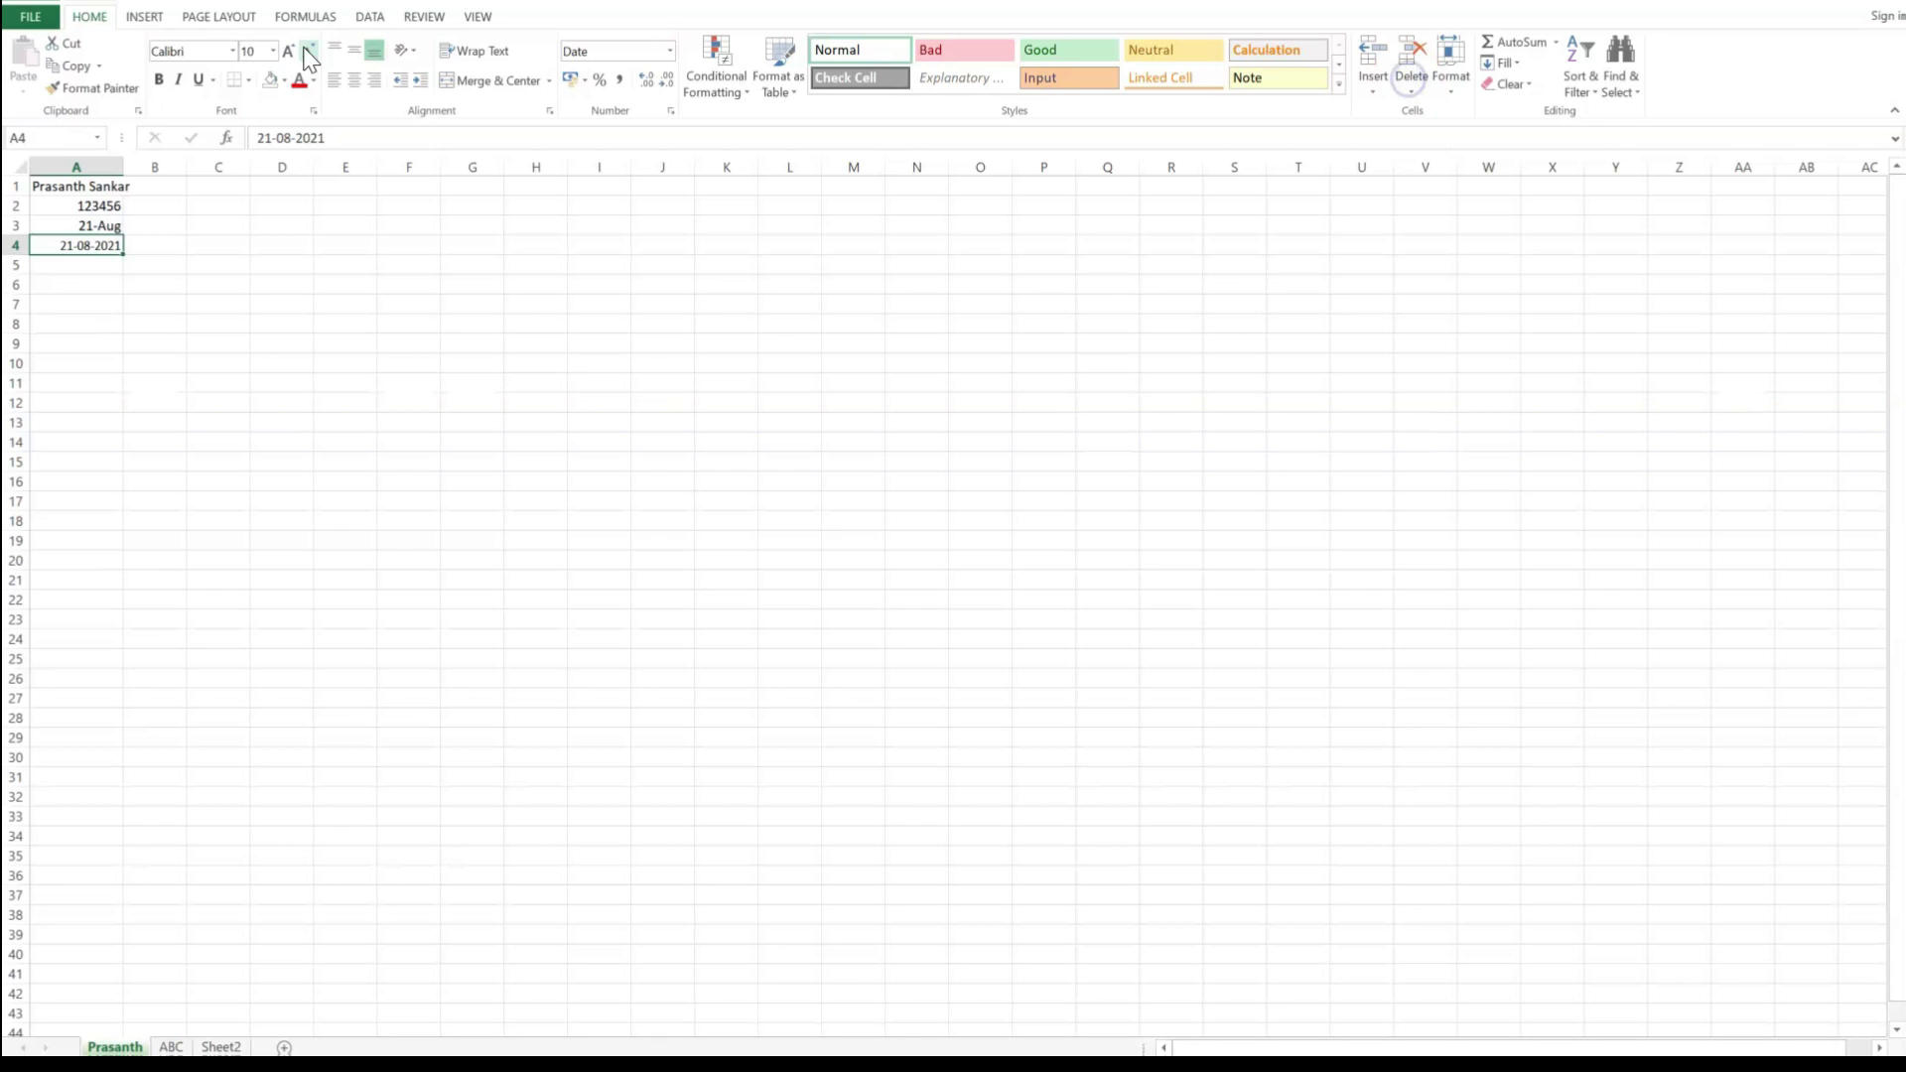
pyautogui.click(233, 51)
pyautogui.click(190, 214)
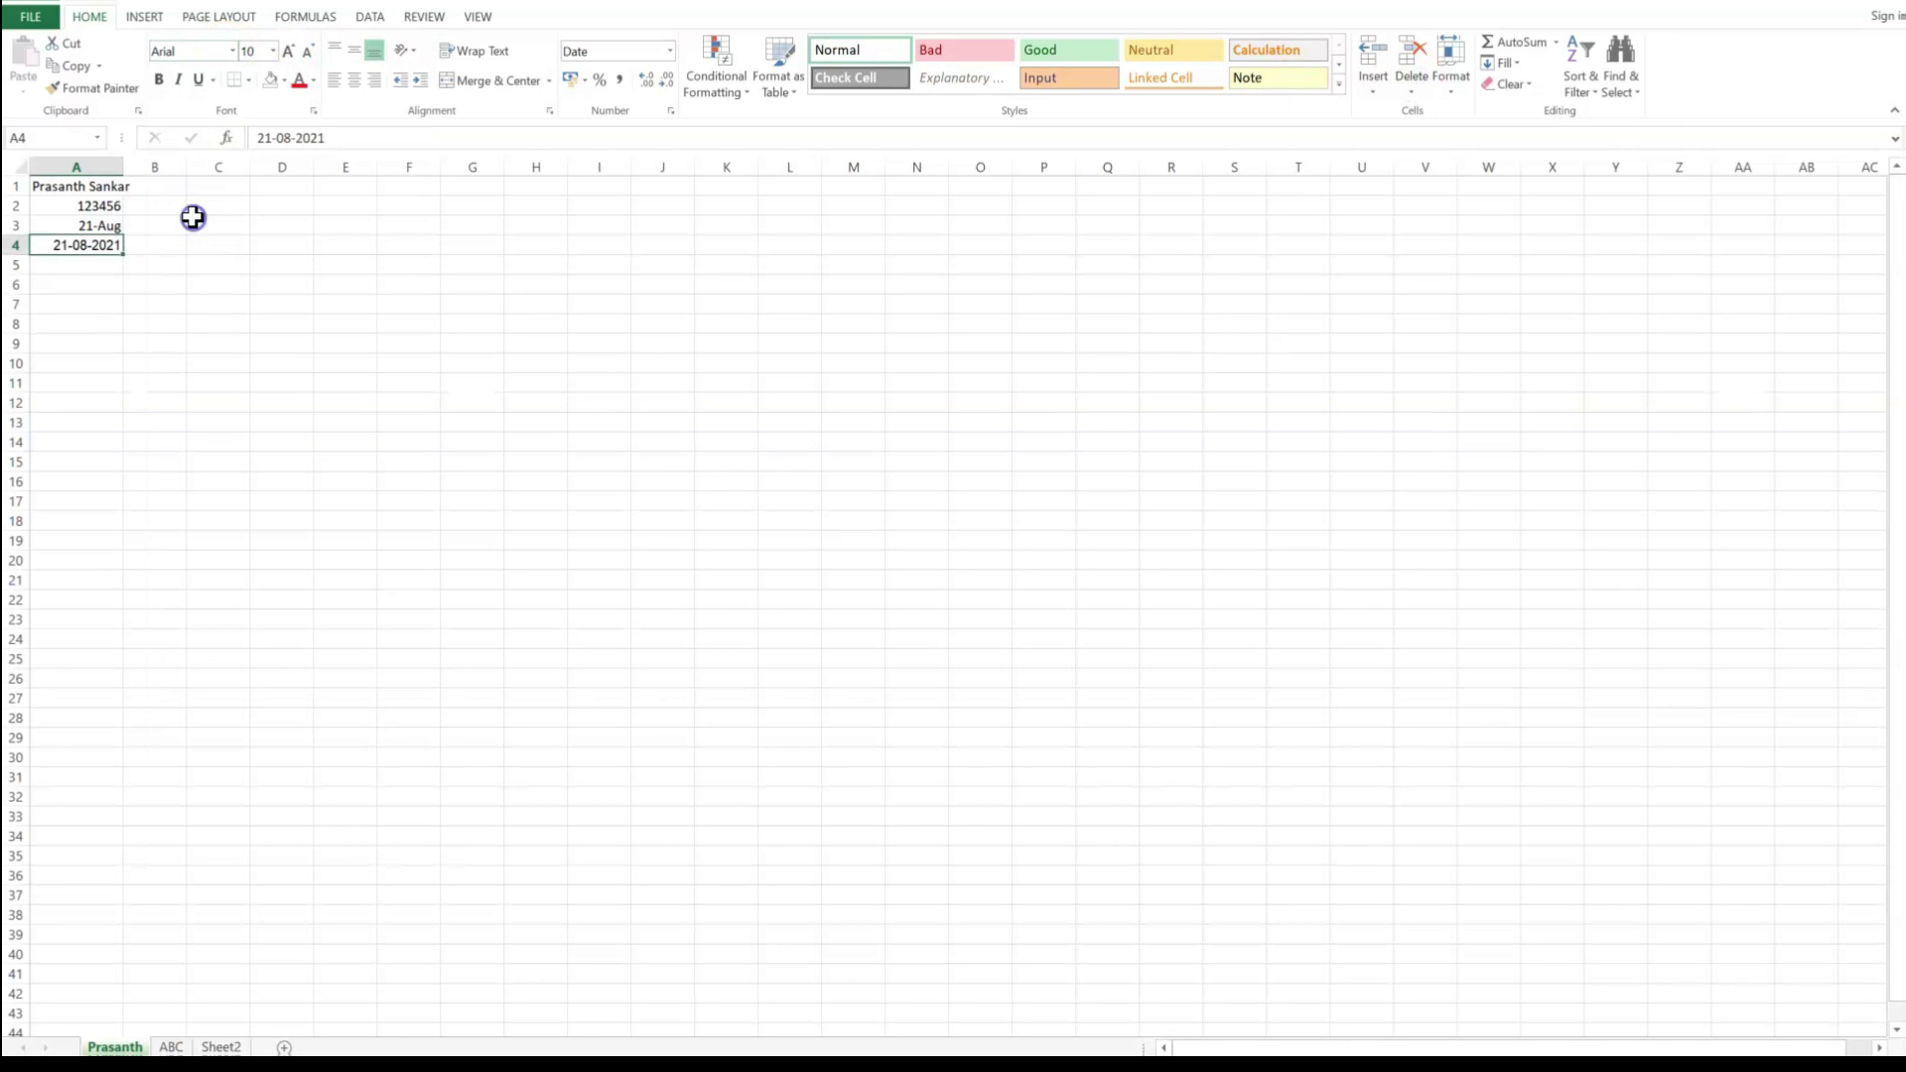
pyautogui.click(284, 79)
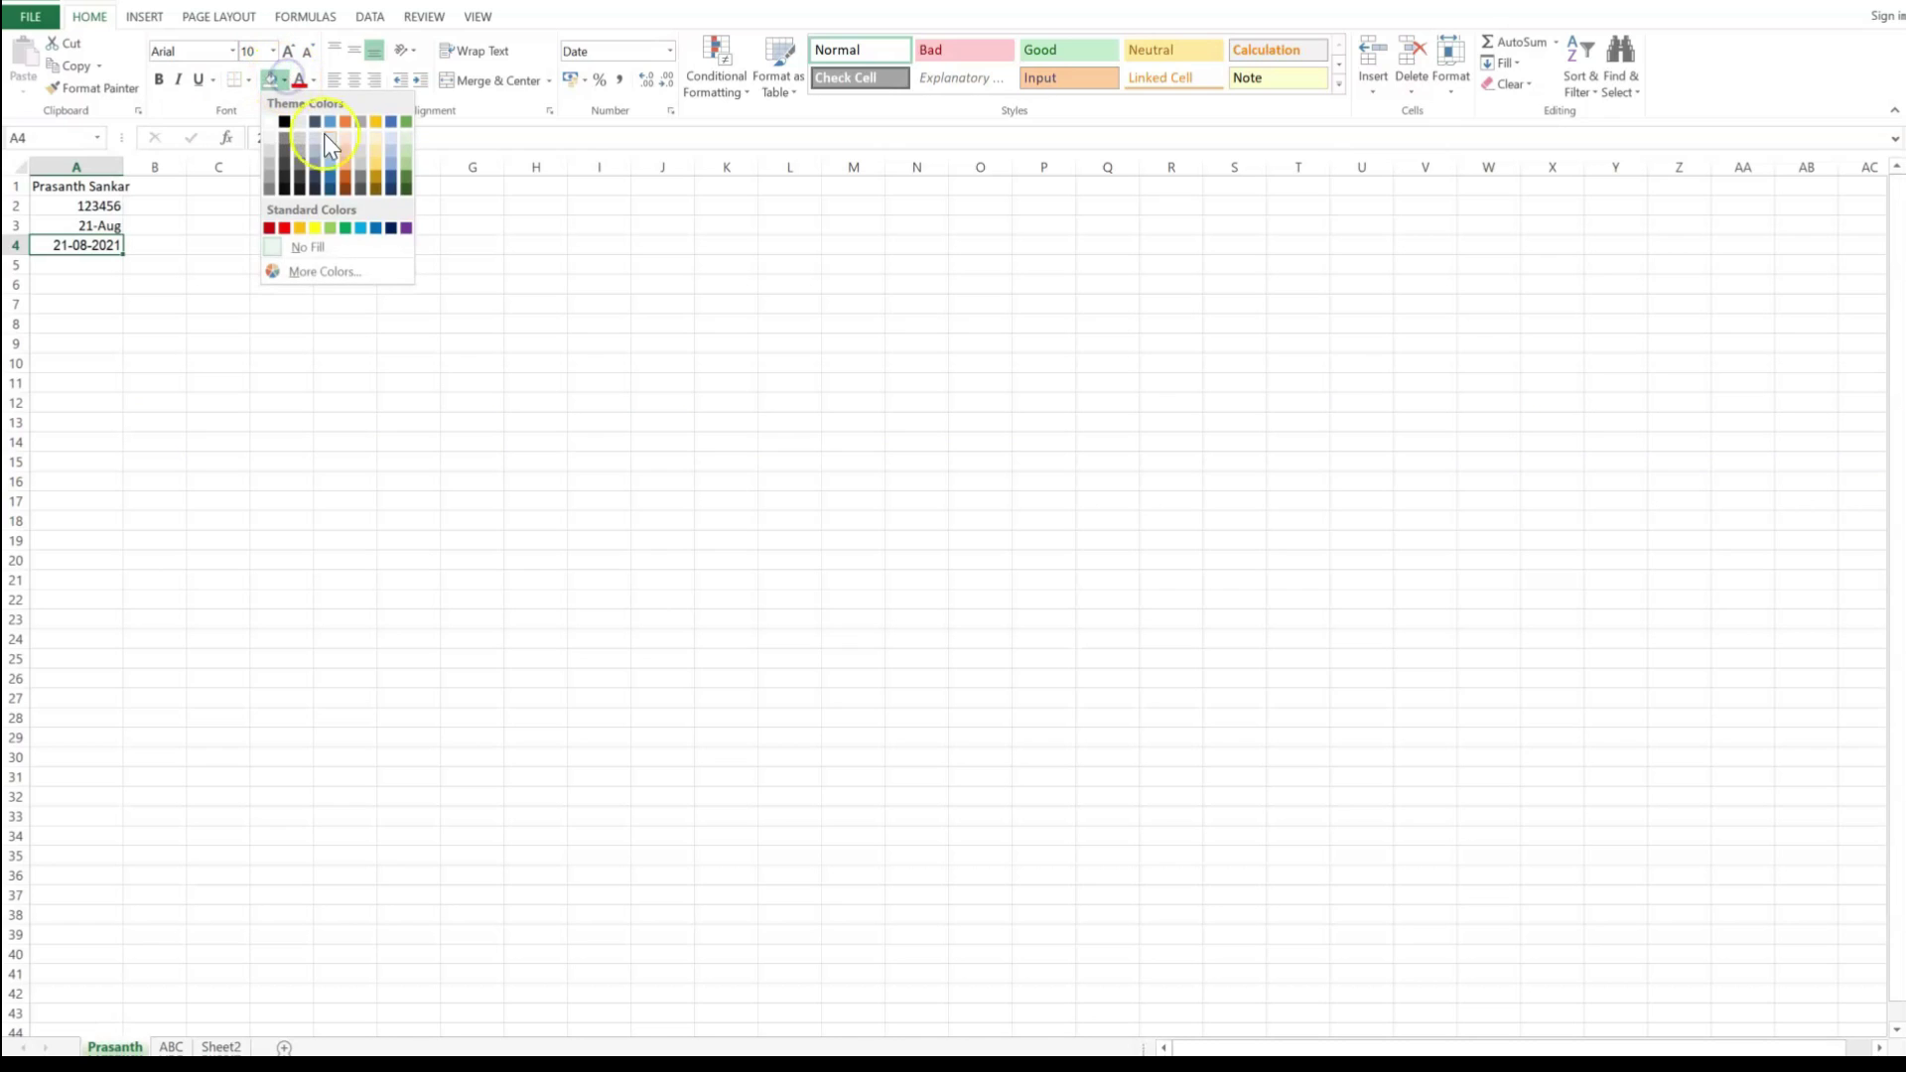
pyautogui.click(316, 228)
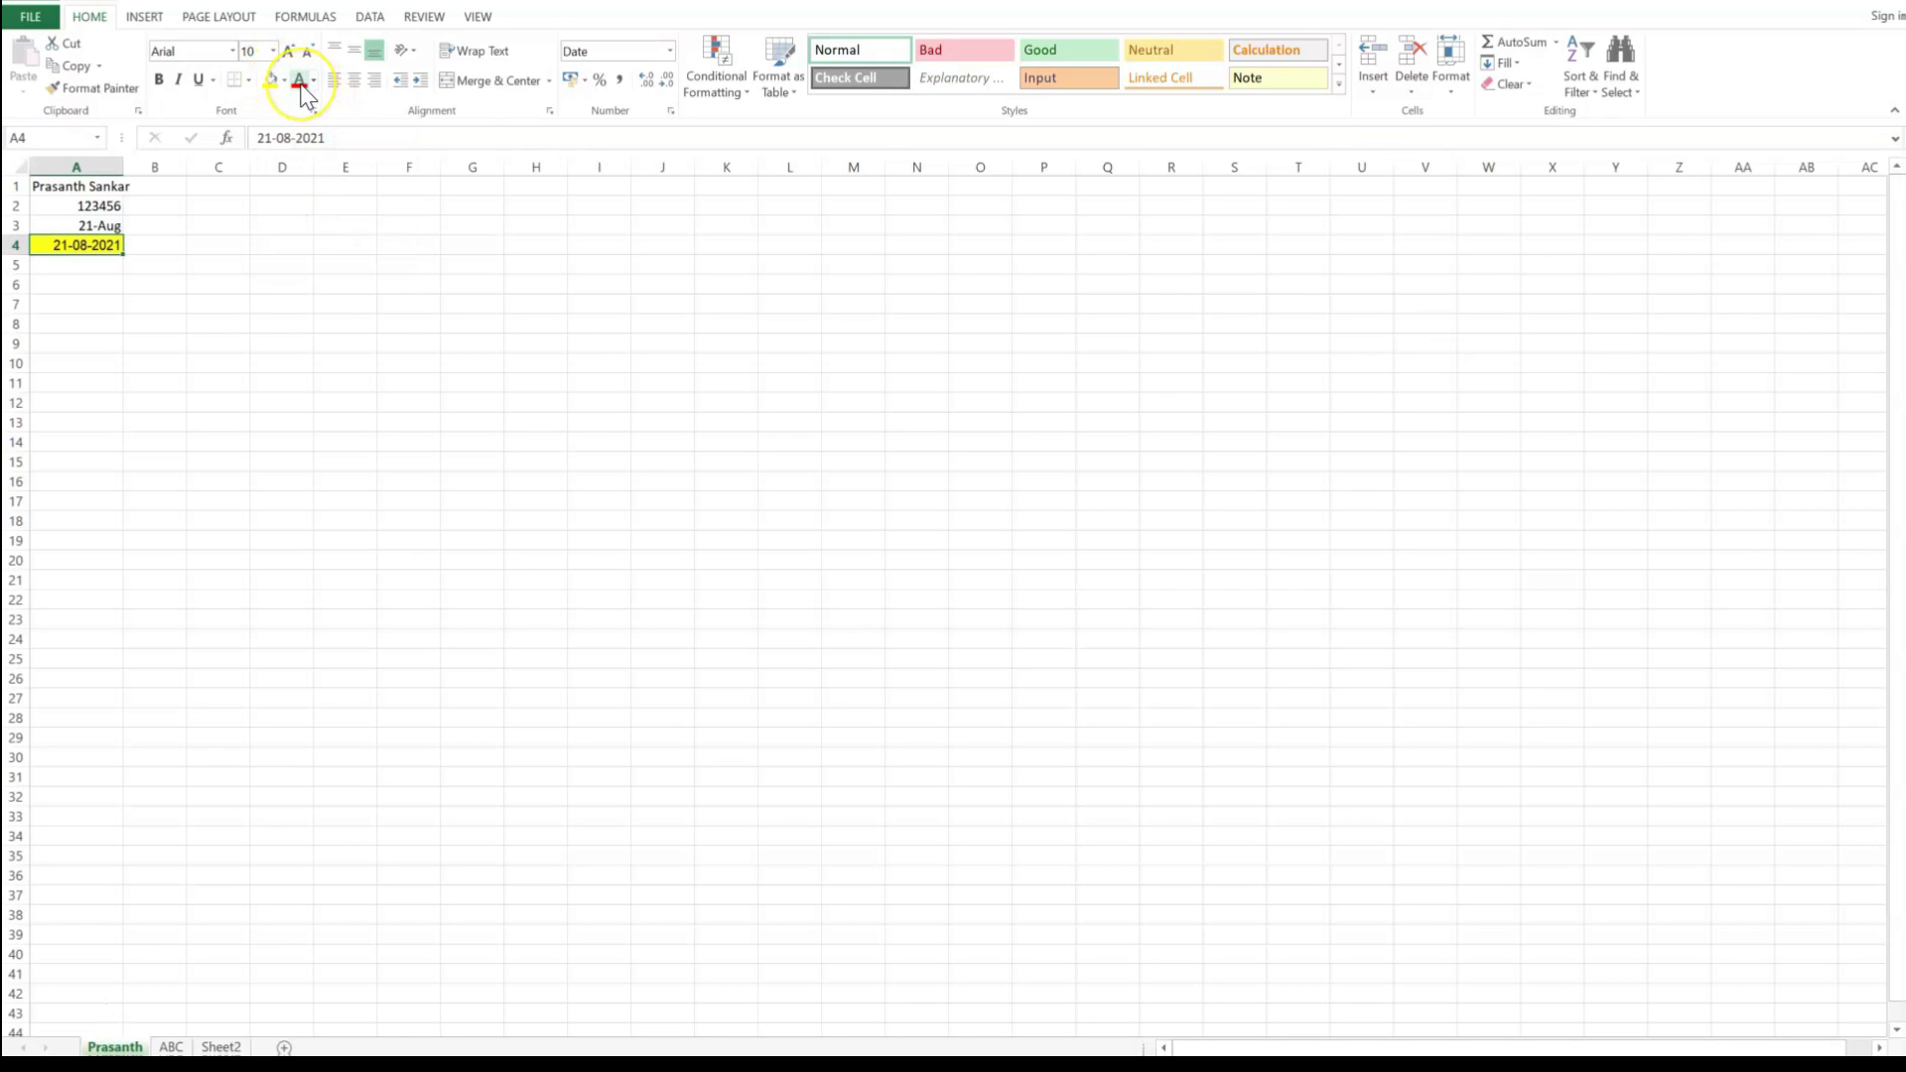
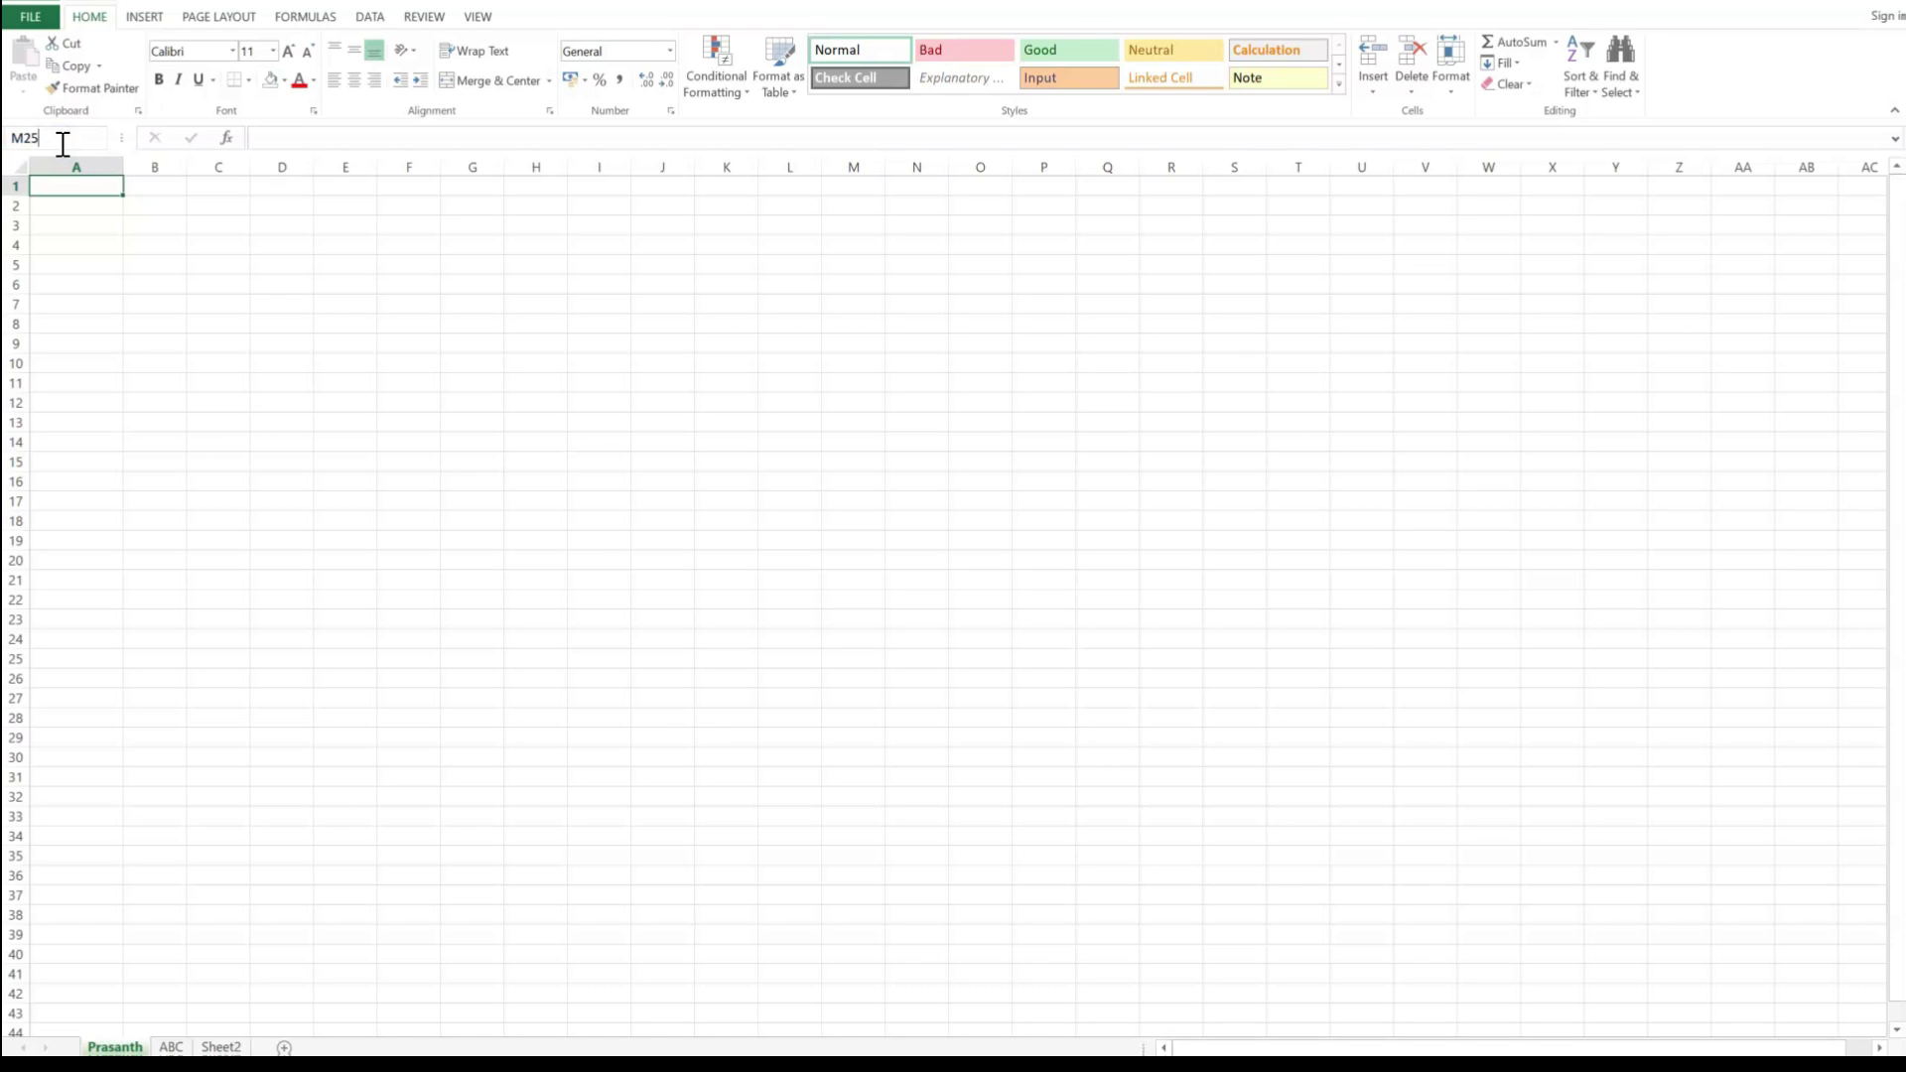
# Jump to cell M25 through the Name Box
pyautogui.press('Return')
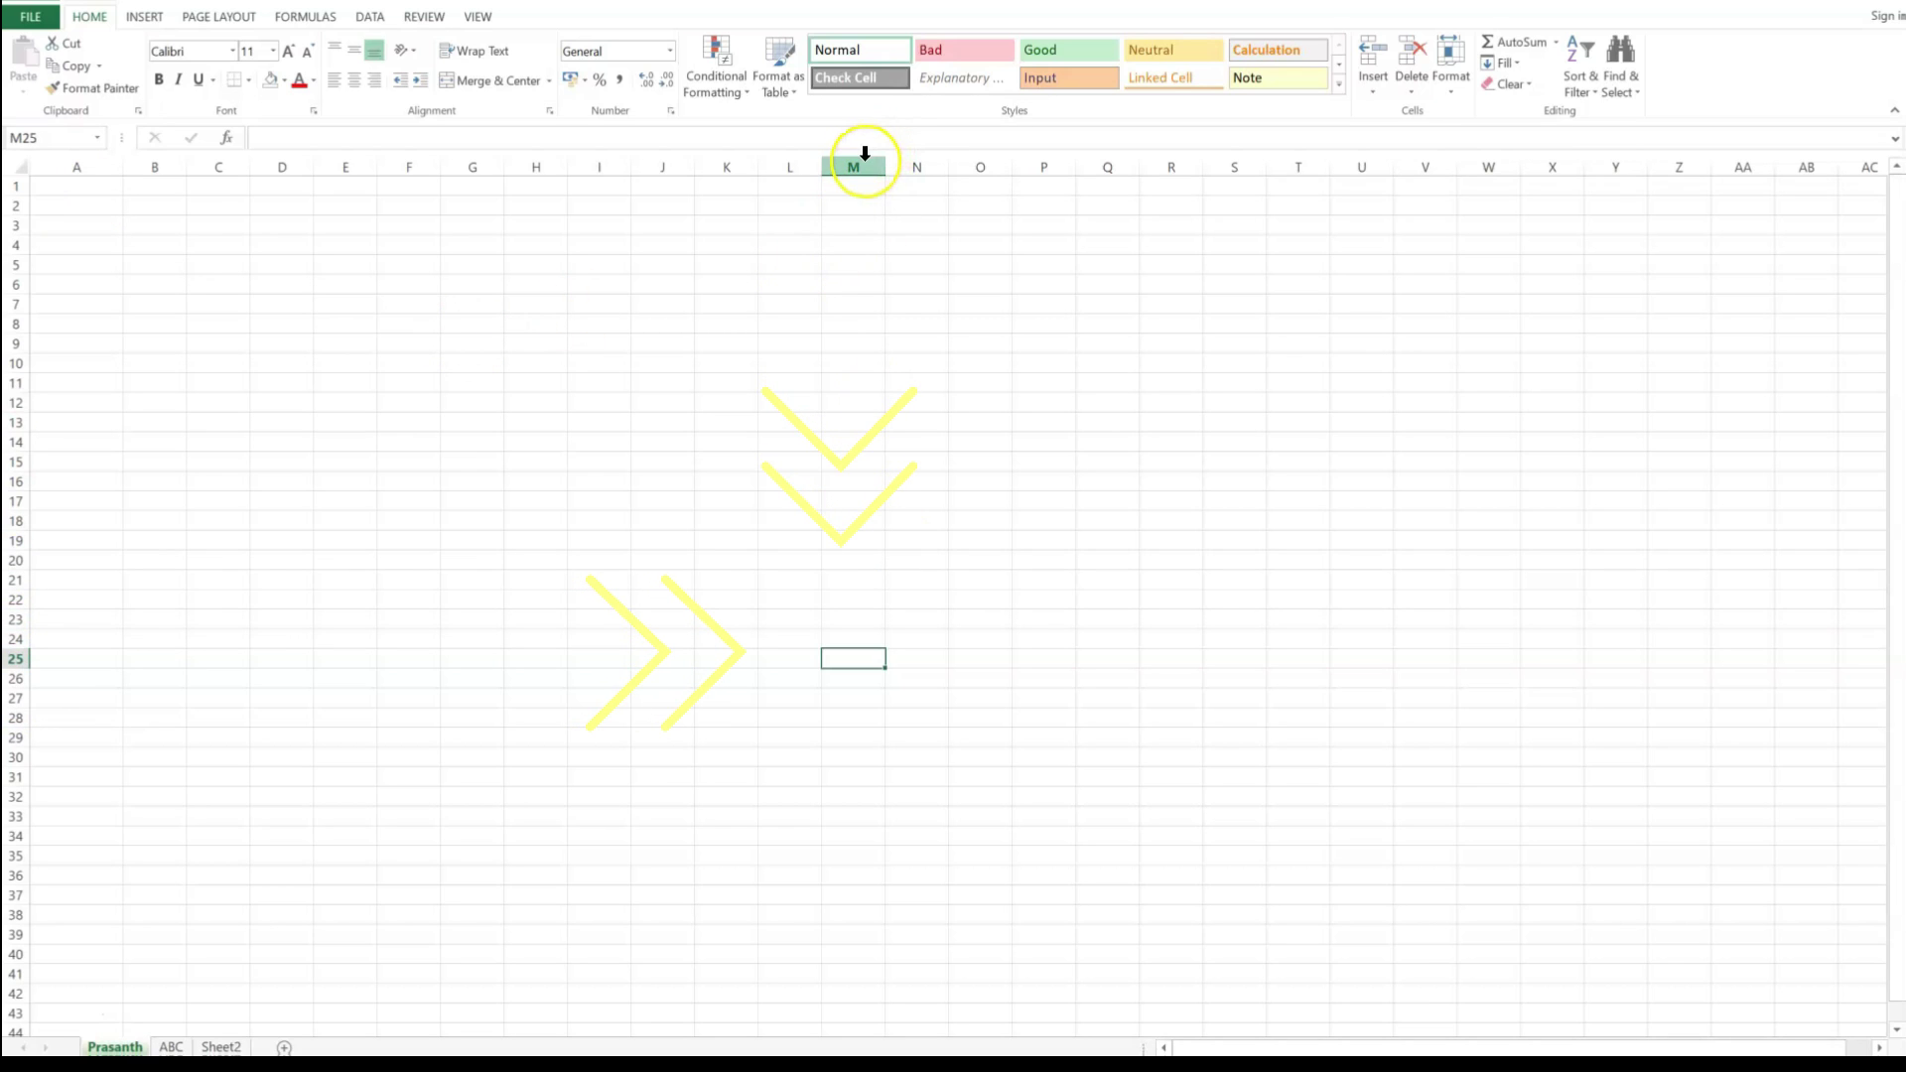
# Select column M, then row 25, and finally make M9 the active cell
pyautogui.click(865, 154)
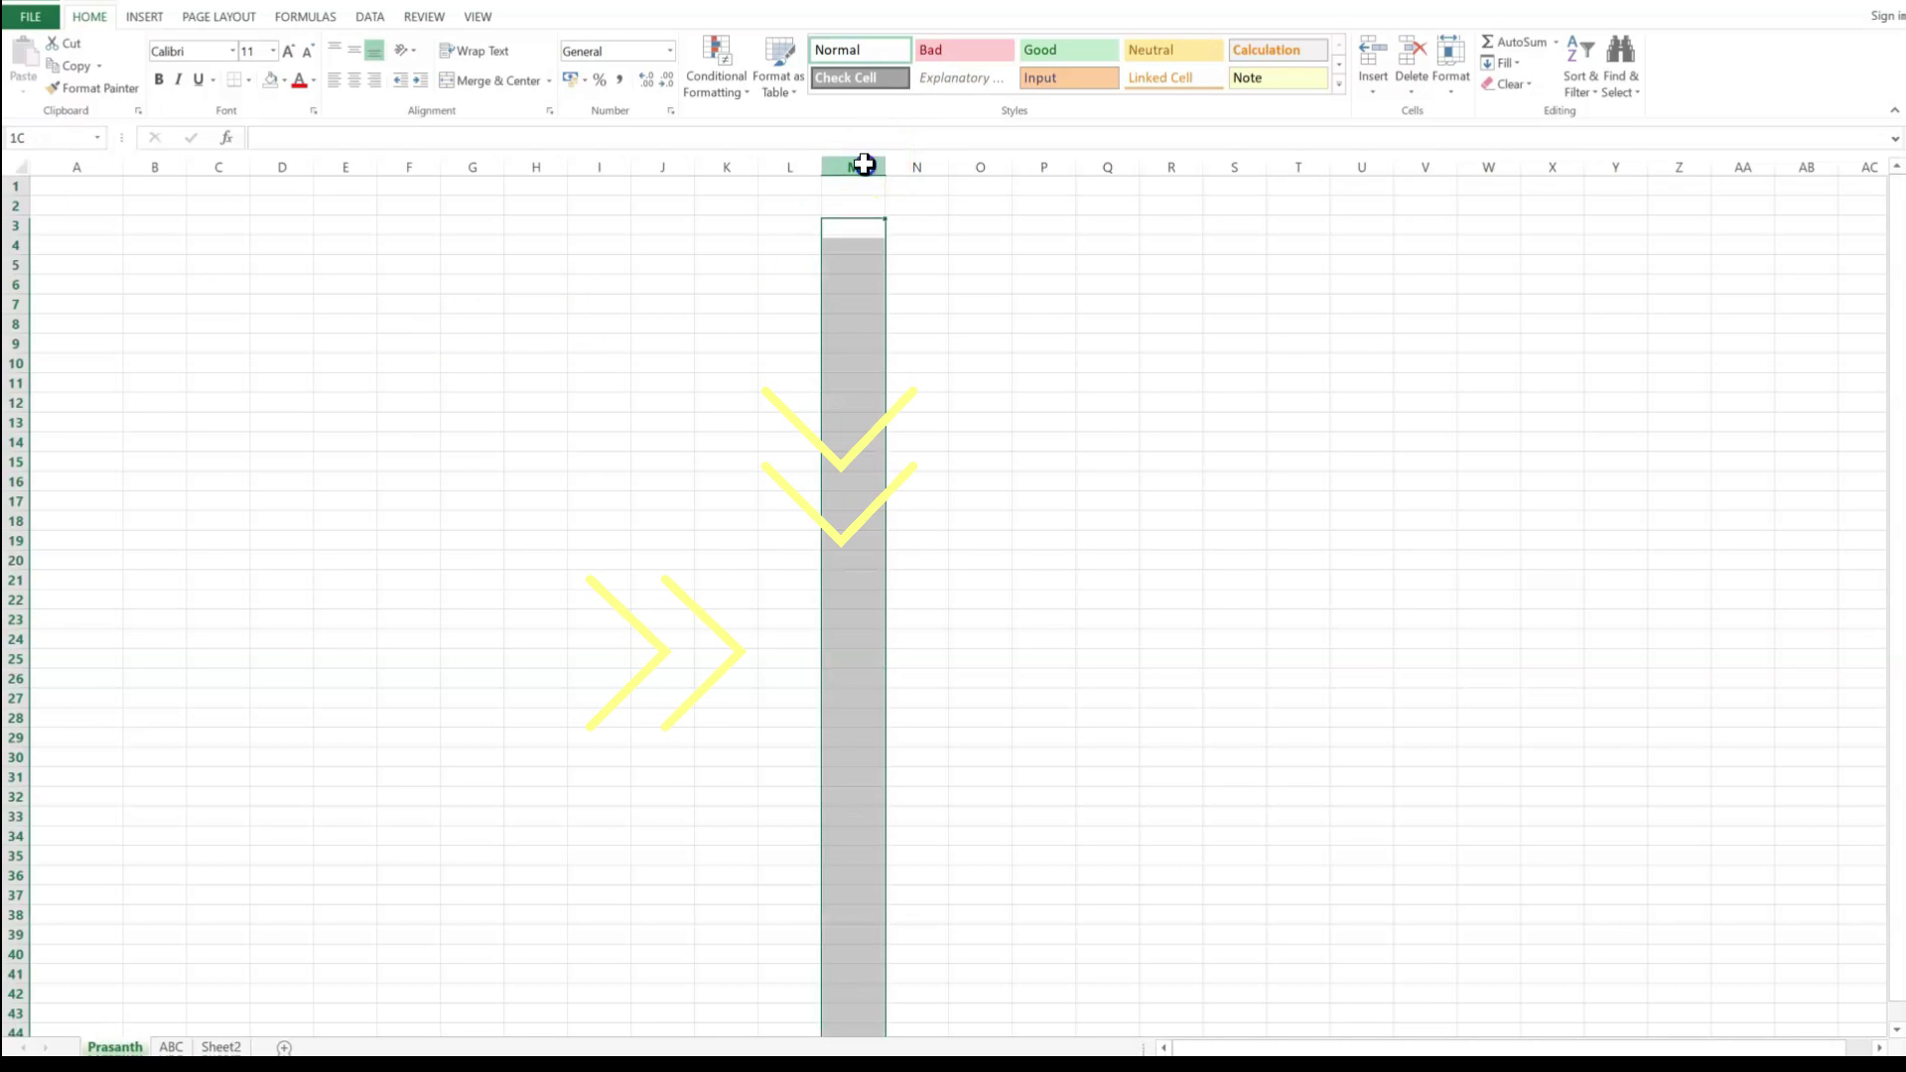
pyautogui.click(27, 654)
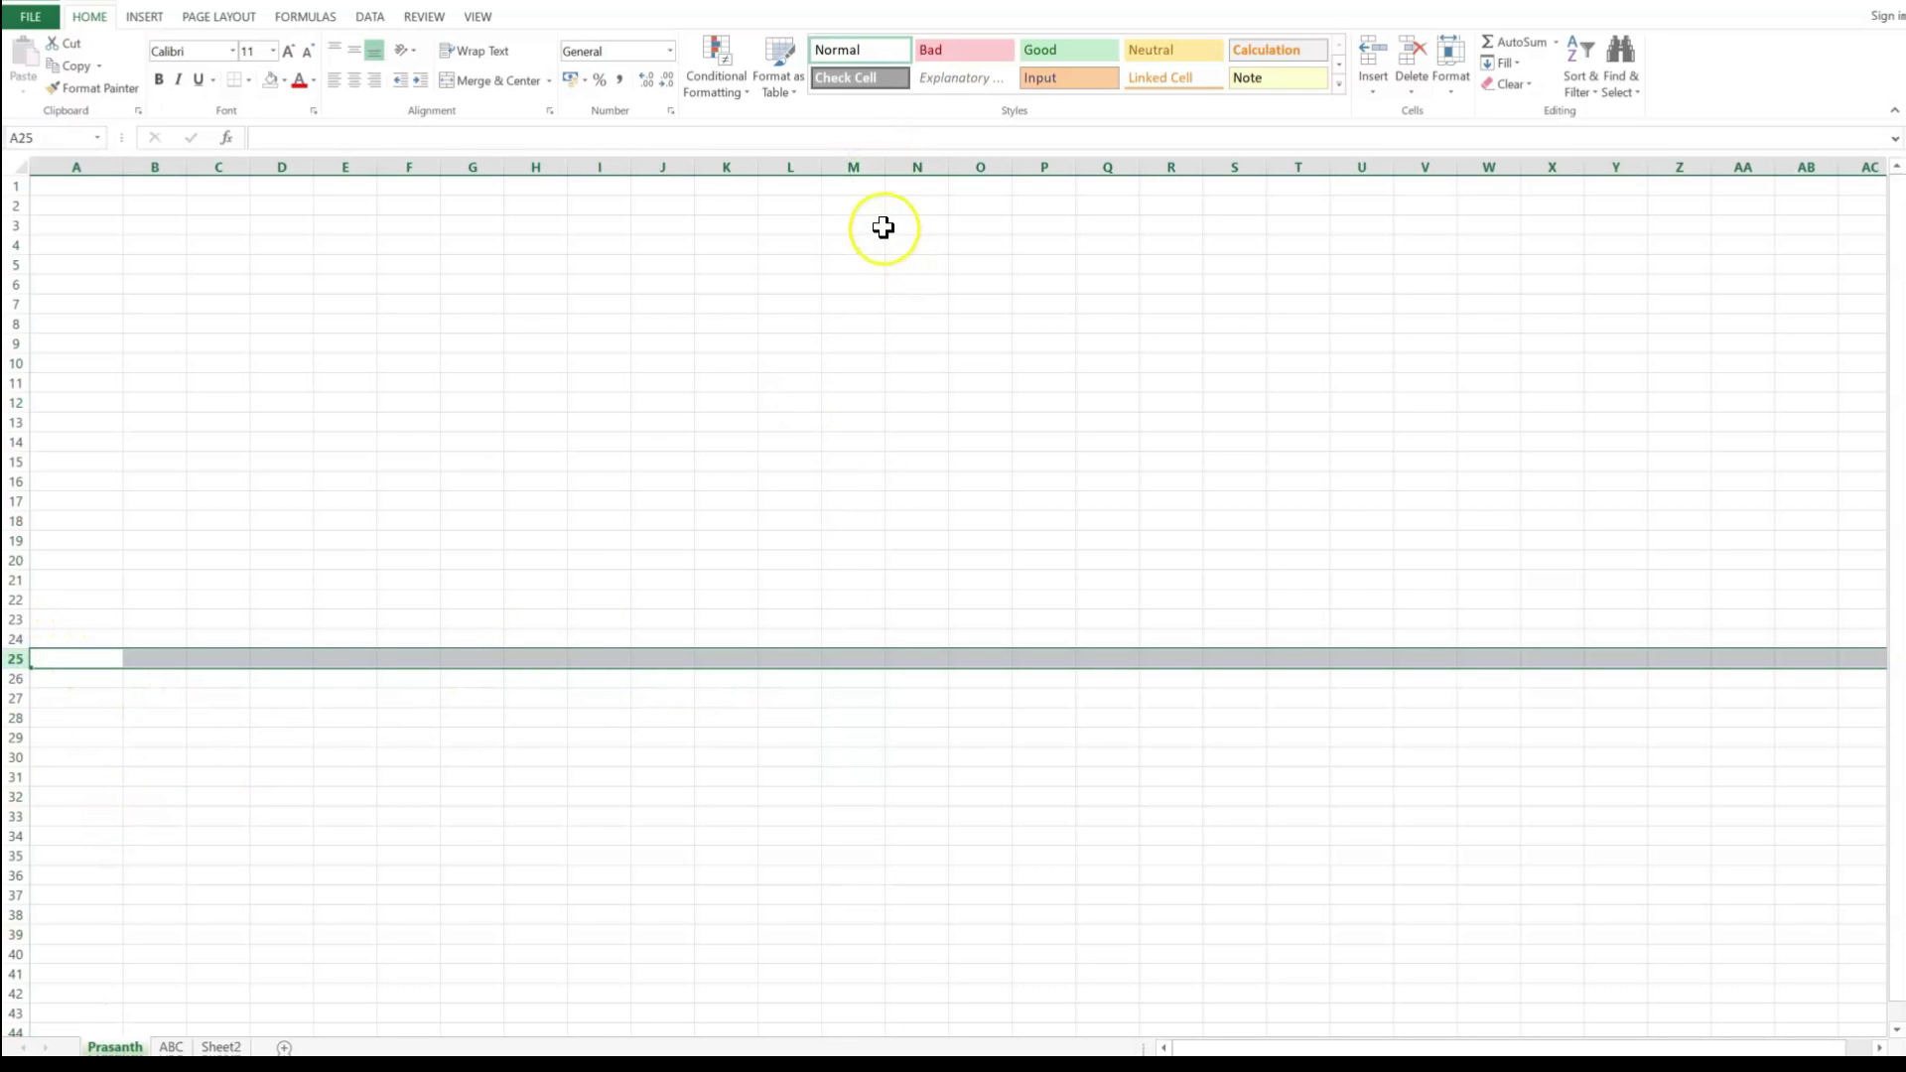
pyautogui.click(851, 344)
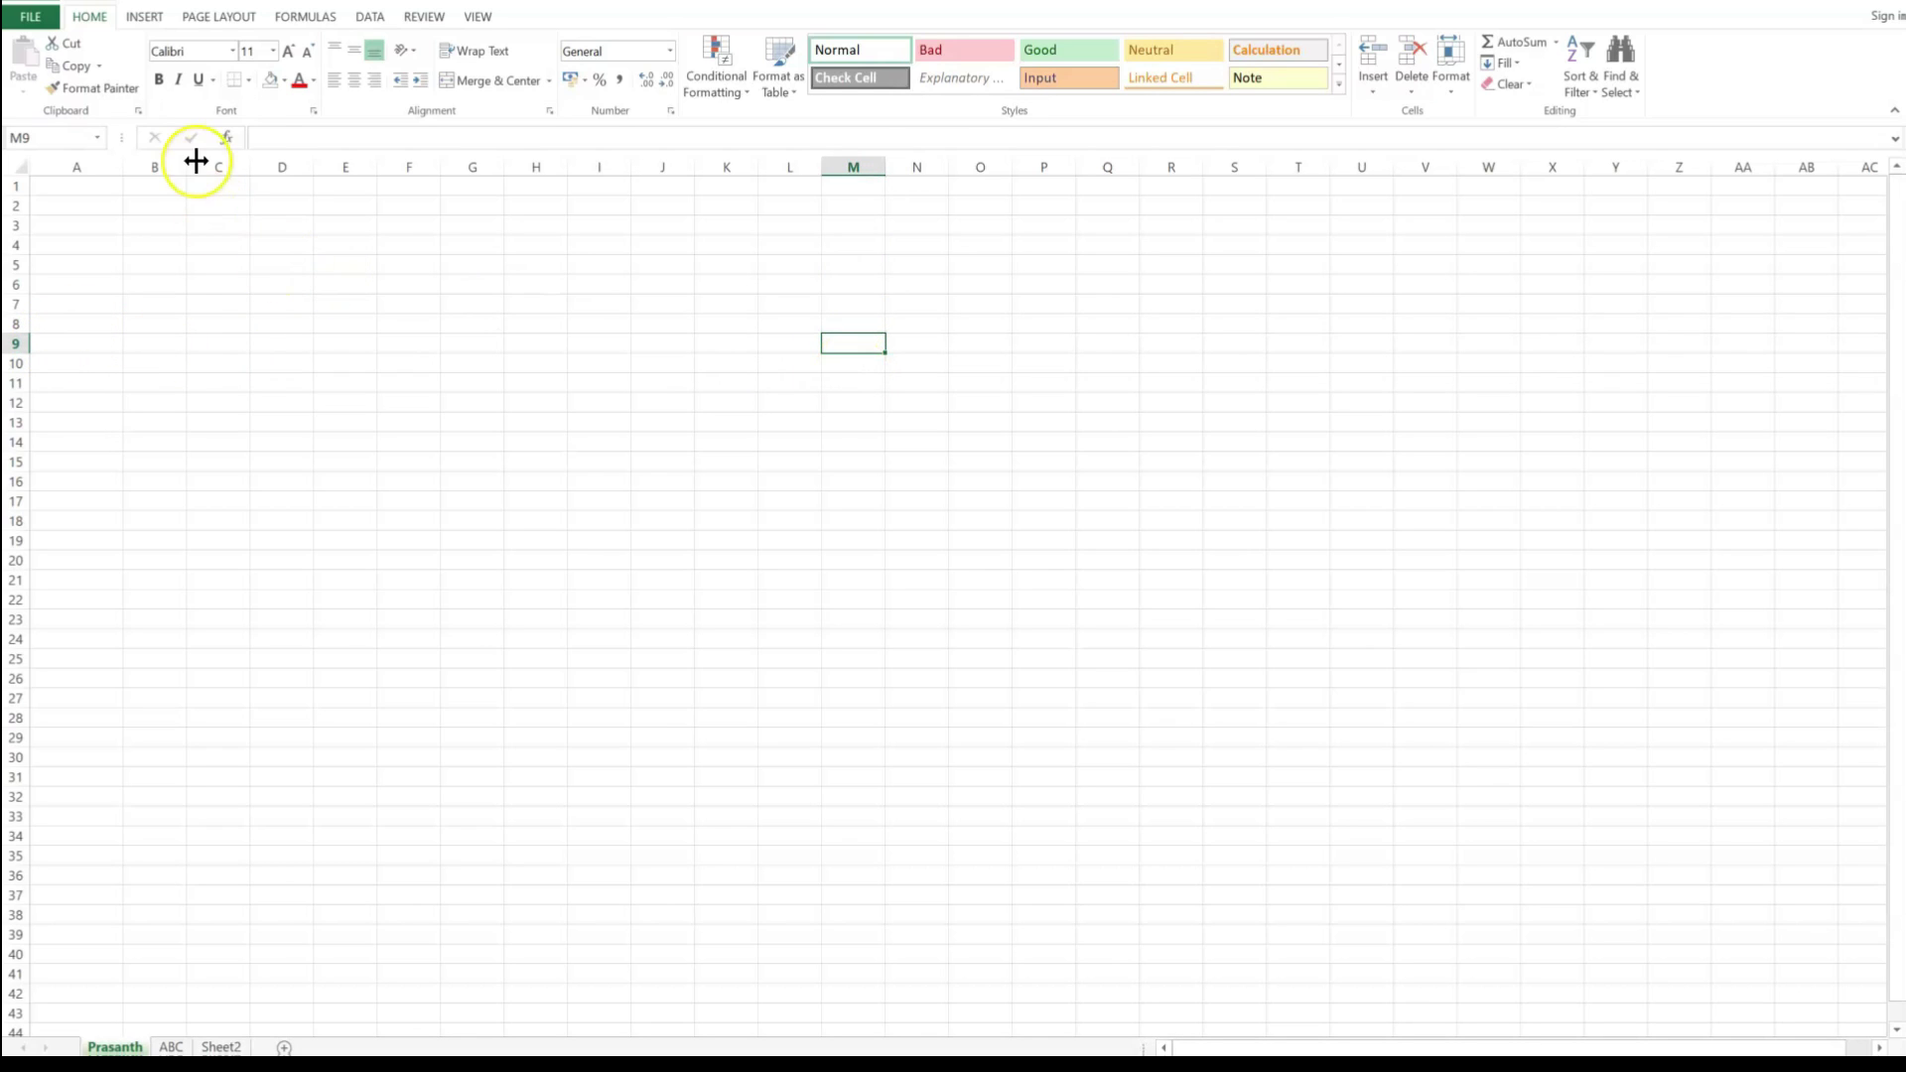
# Enter the person's full name in cell A1, then check B1 and reselect A1
pyautogui.click(86, 189)
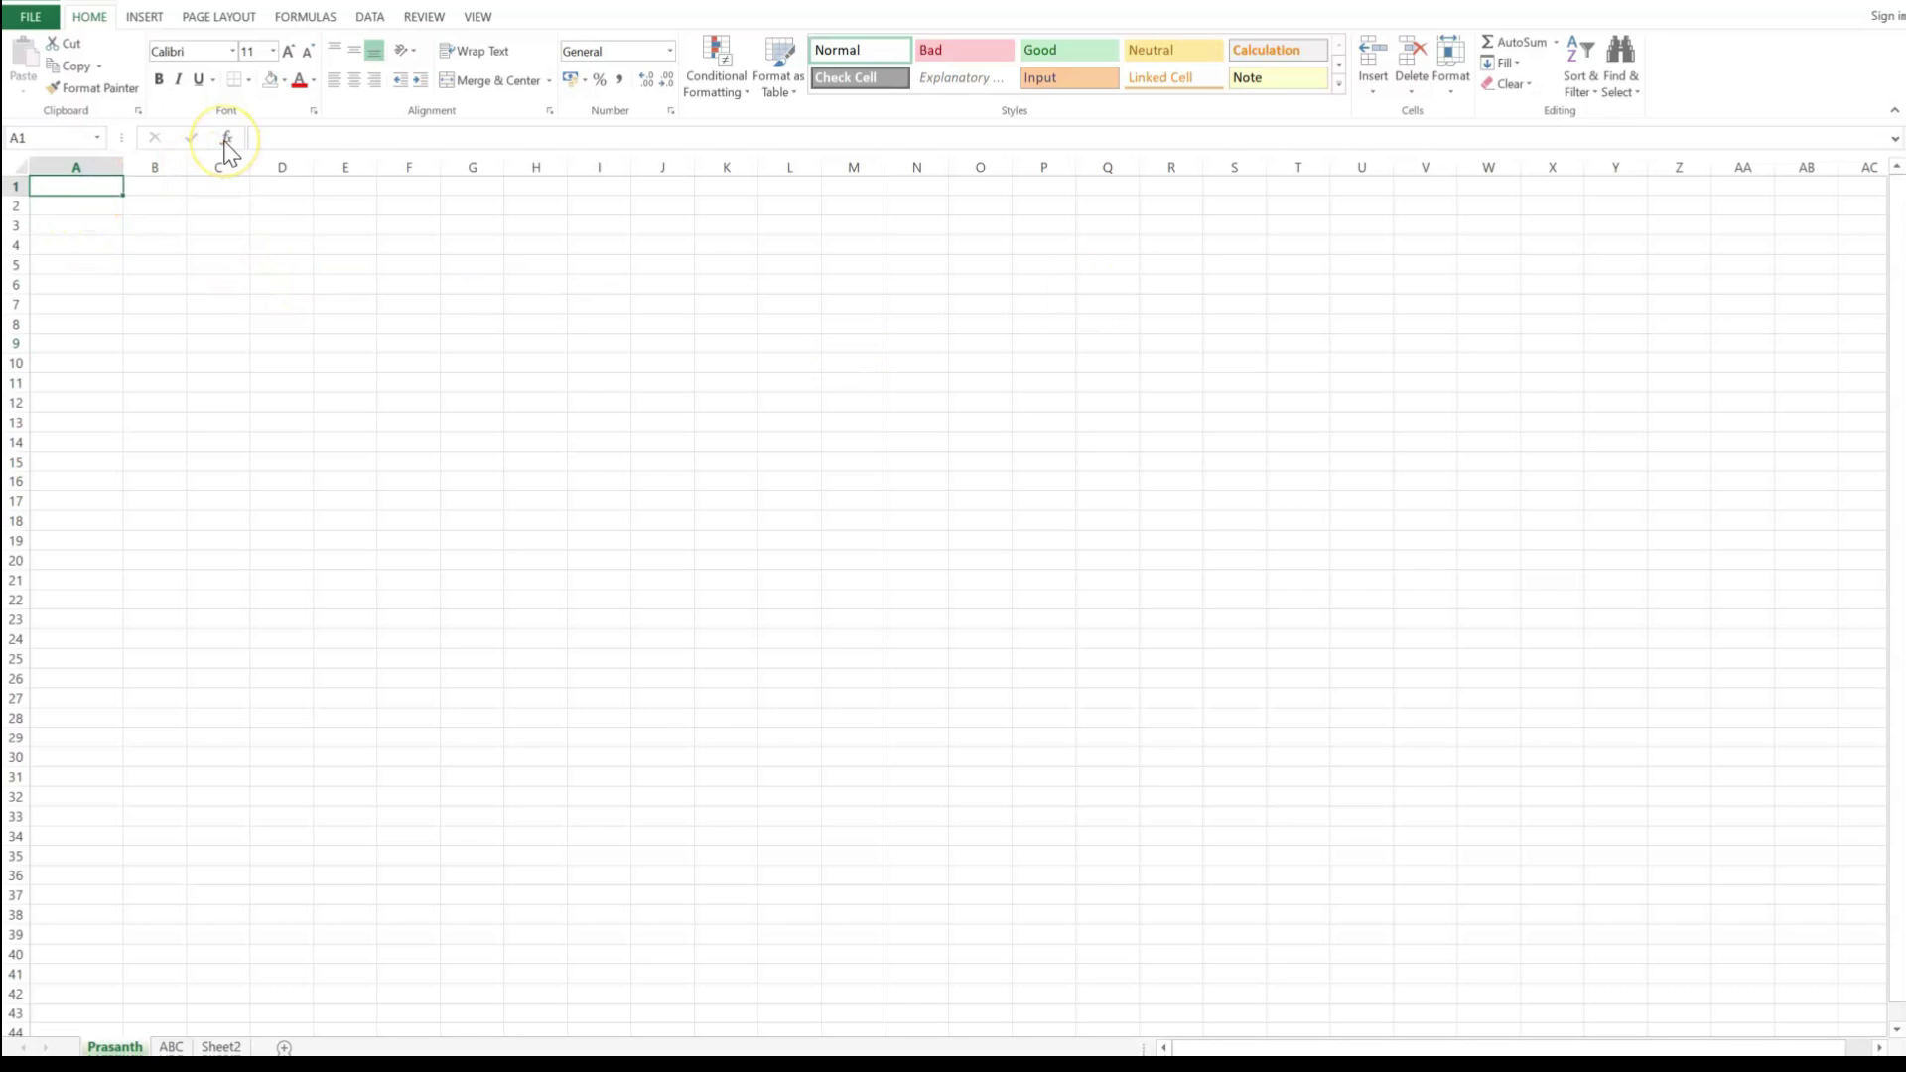
pyautogui.hotkey('ctrl', 'Return')
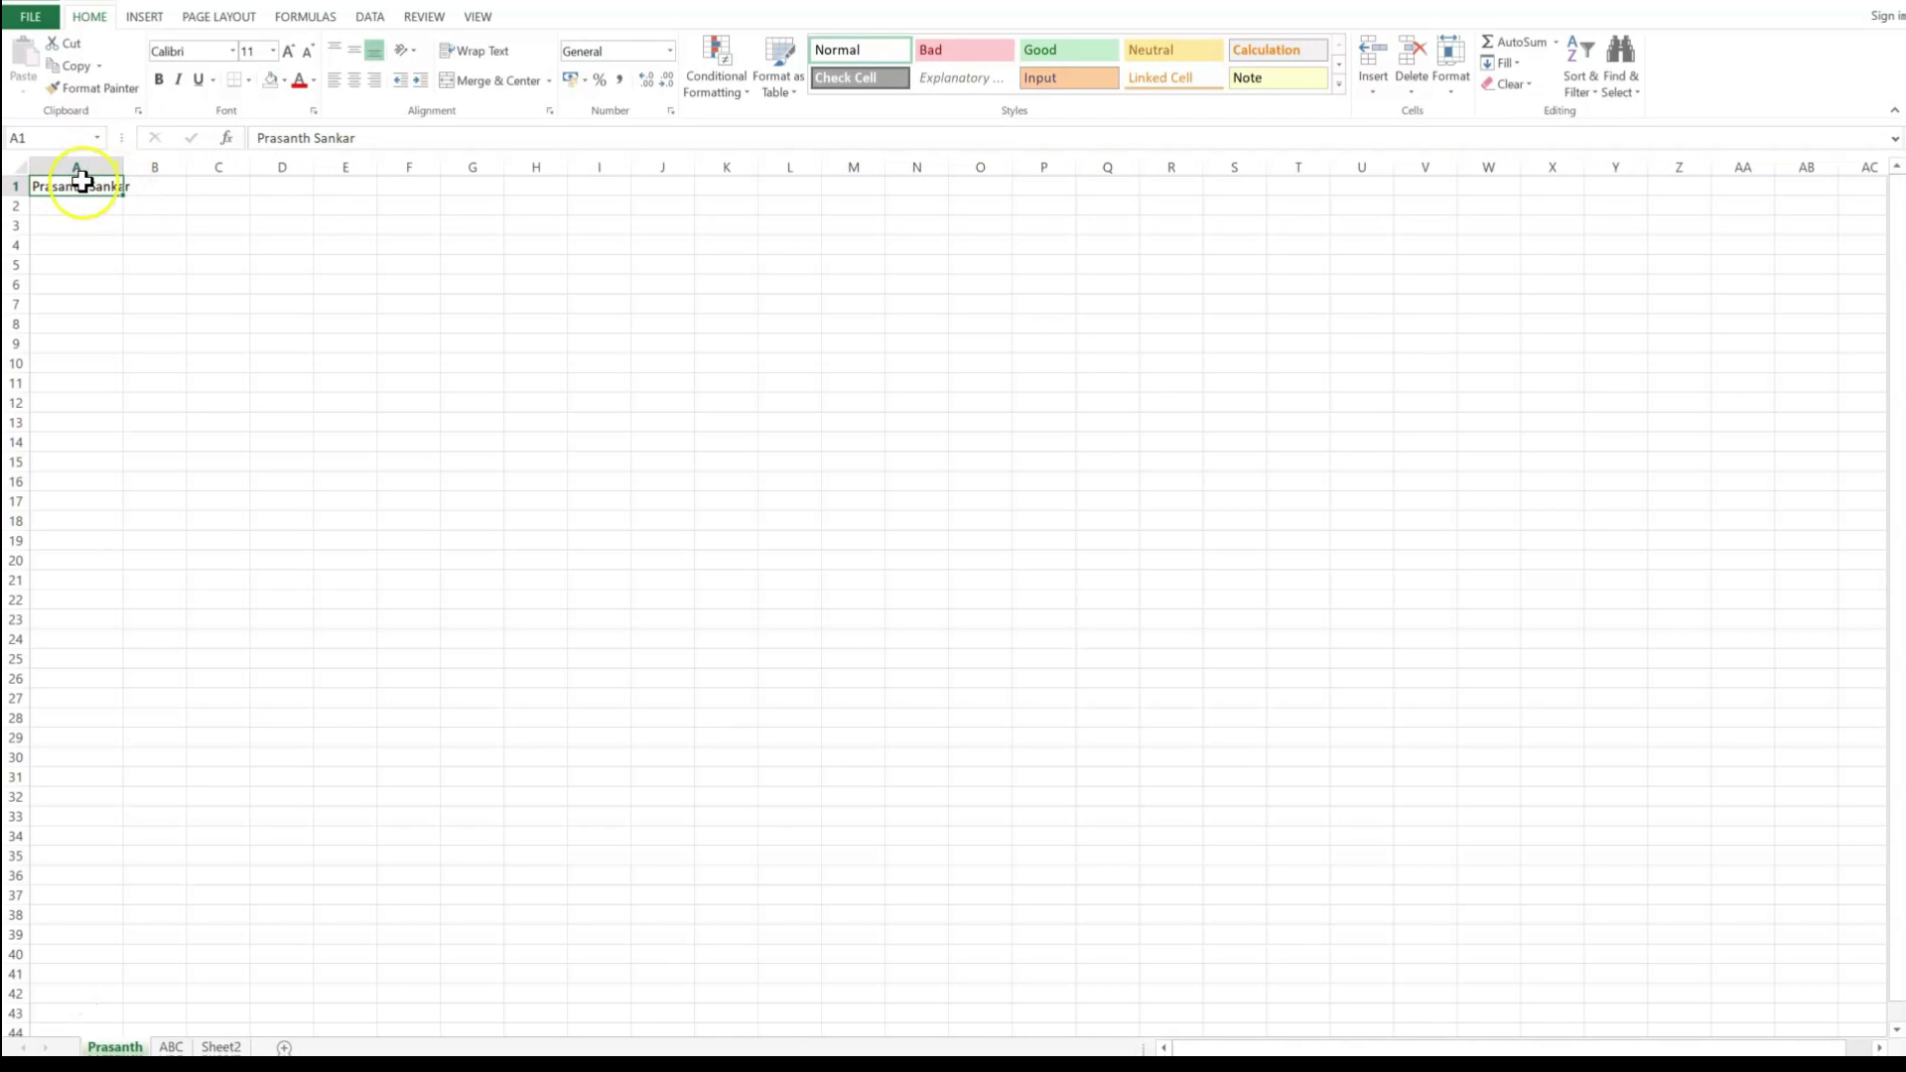
pyautogui.click(167, 183)
pyautogui.click(94, 181)
# Check column A's width and overwrite cell A1 with new text beginning 'hell'
pyautogui.moveTo(124, 166); pyautogui.dragTo(144, 165)
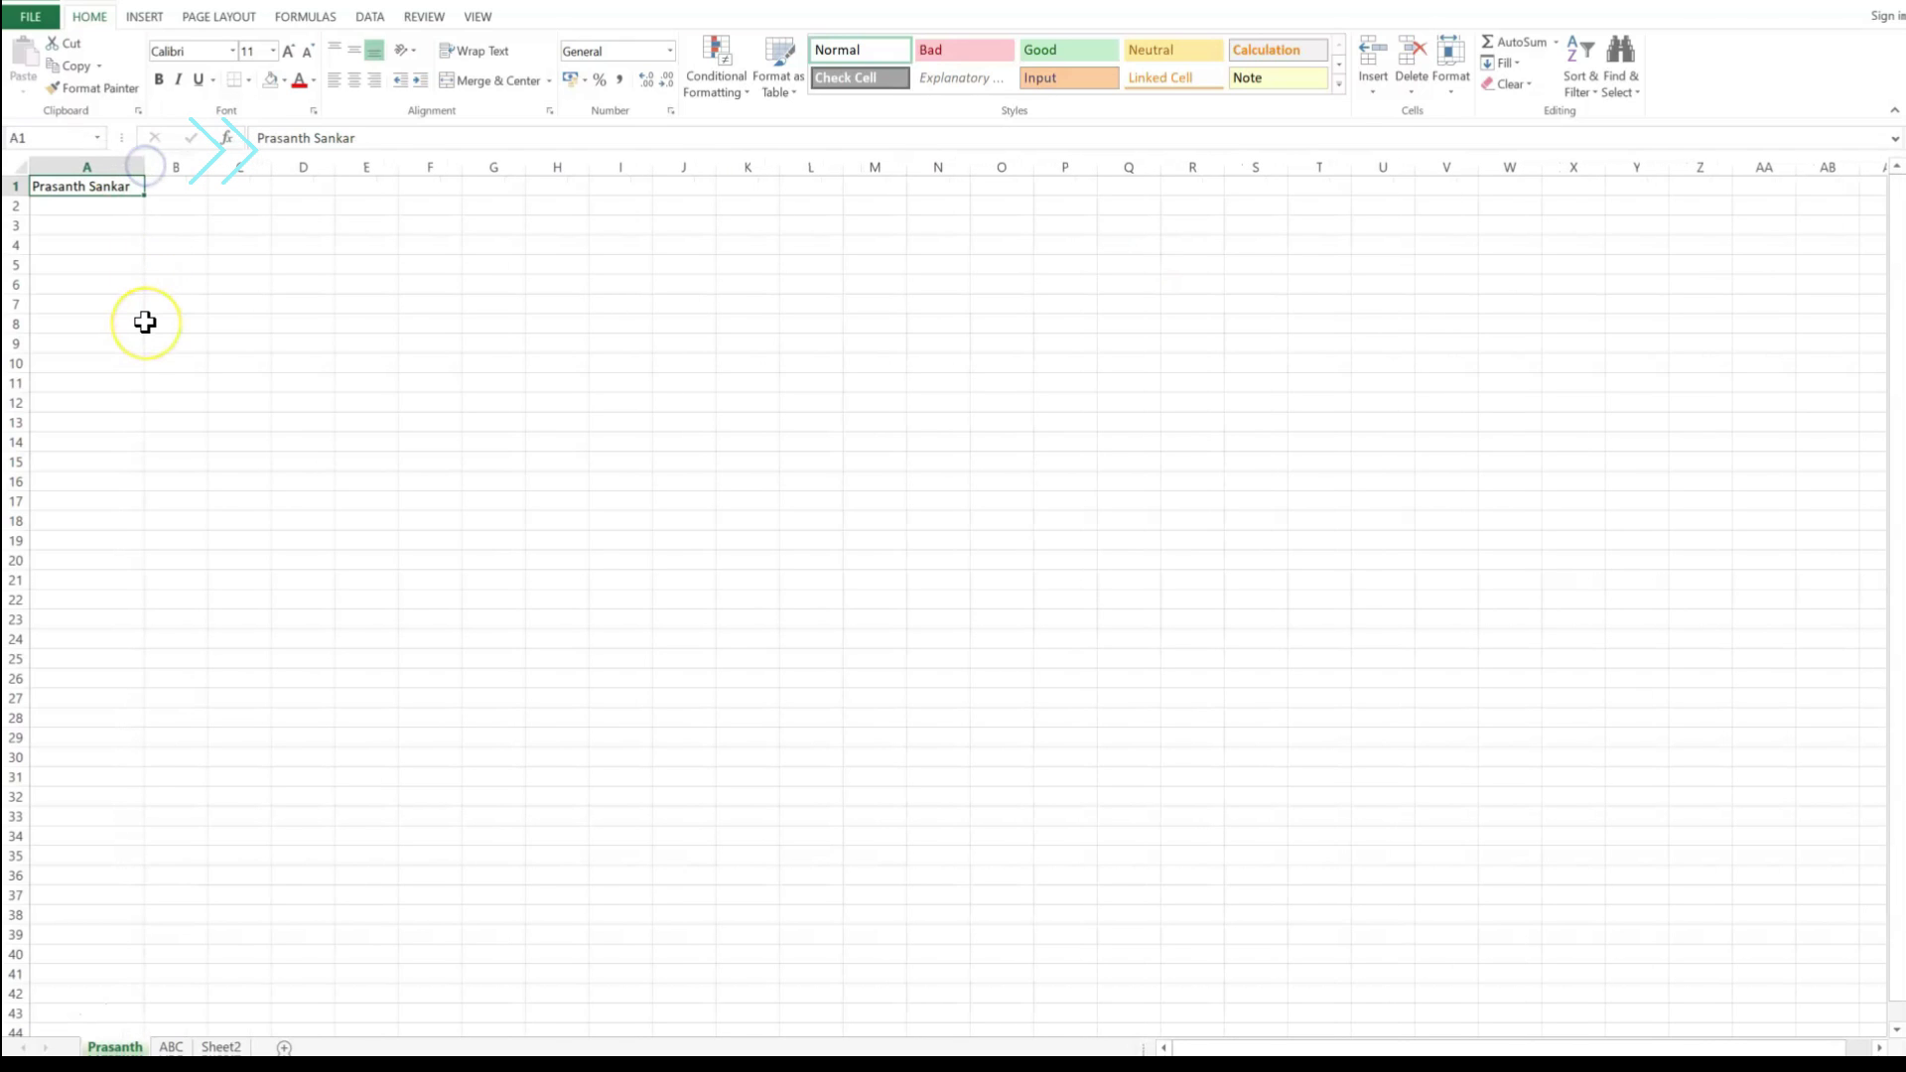
pyautogui.click(126, 195)
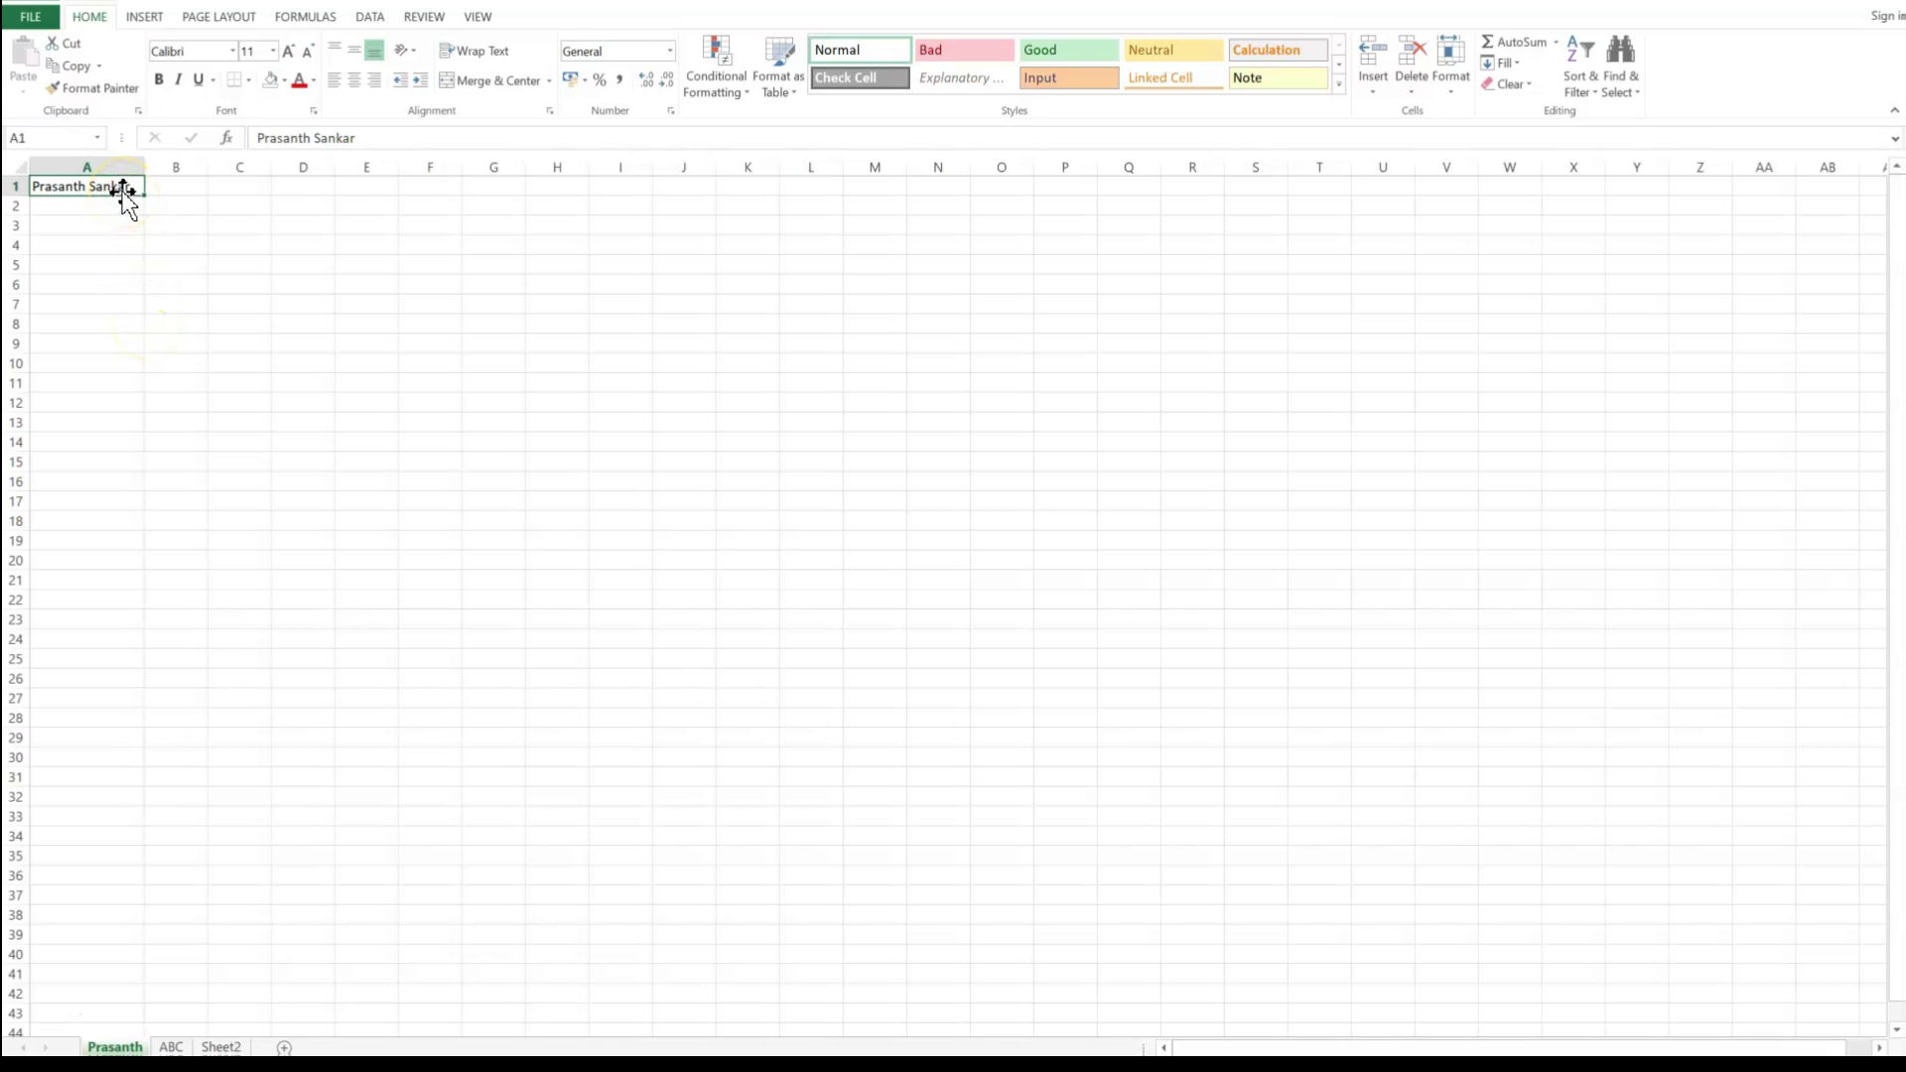
pyautogui.write('hello guys welcome to my channe;')
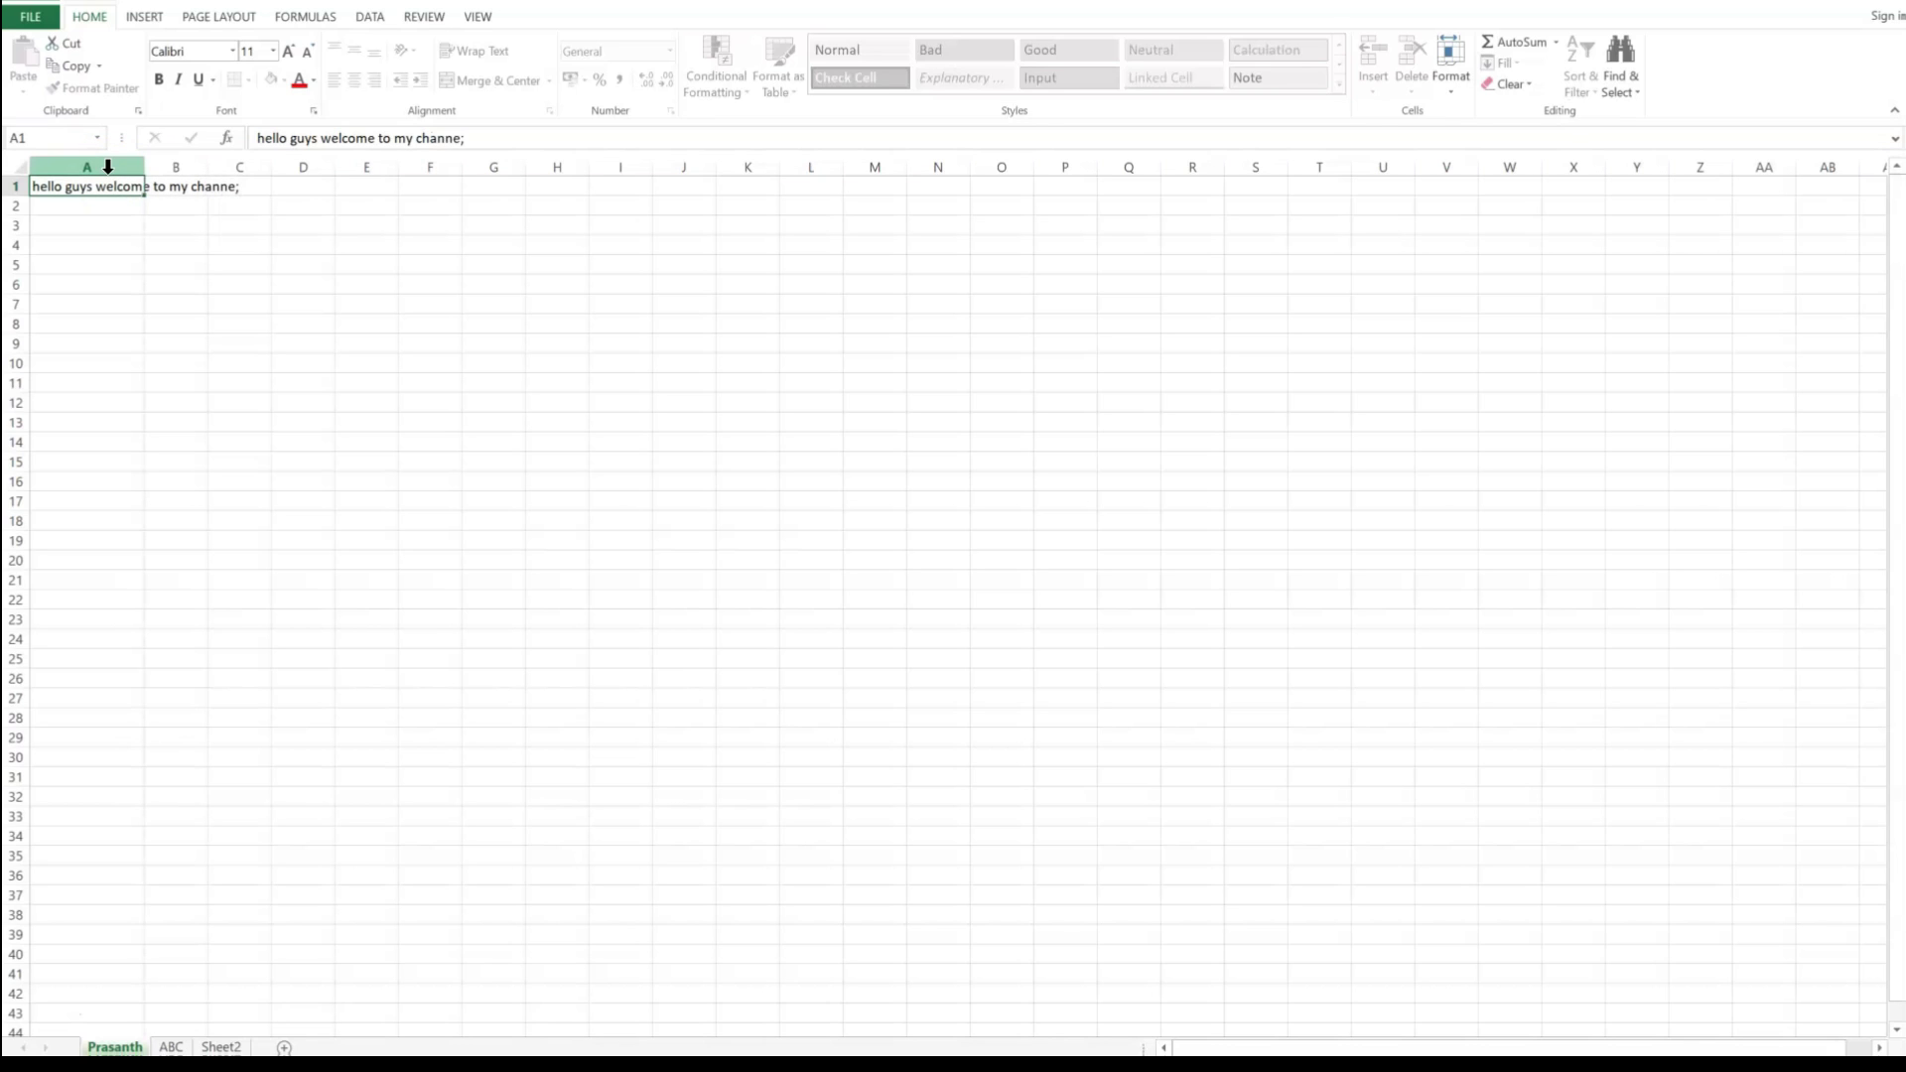
pyautogui.press('BackSpace')
pyautogui.write('l')
pyautogui.press('Return')
pyautogui.press('Up')
# Widen column A and heighten row 1, then autofit row 1 and narrow column A
pyautogui.moveTo(145, 167); pyautogui.dragTo(266, 181)
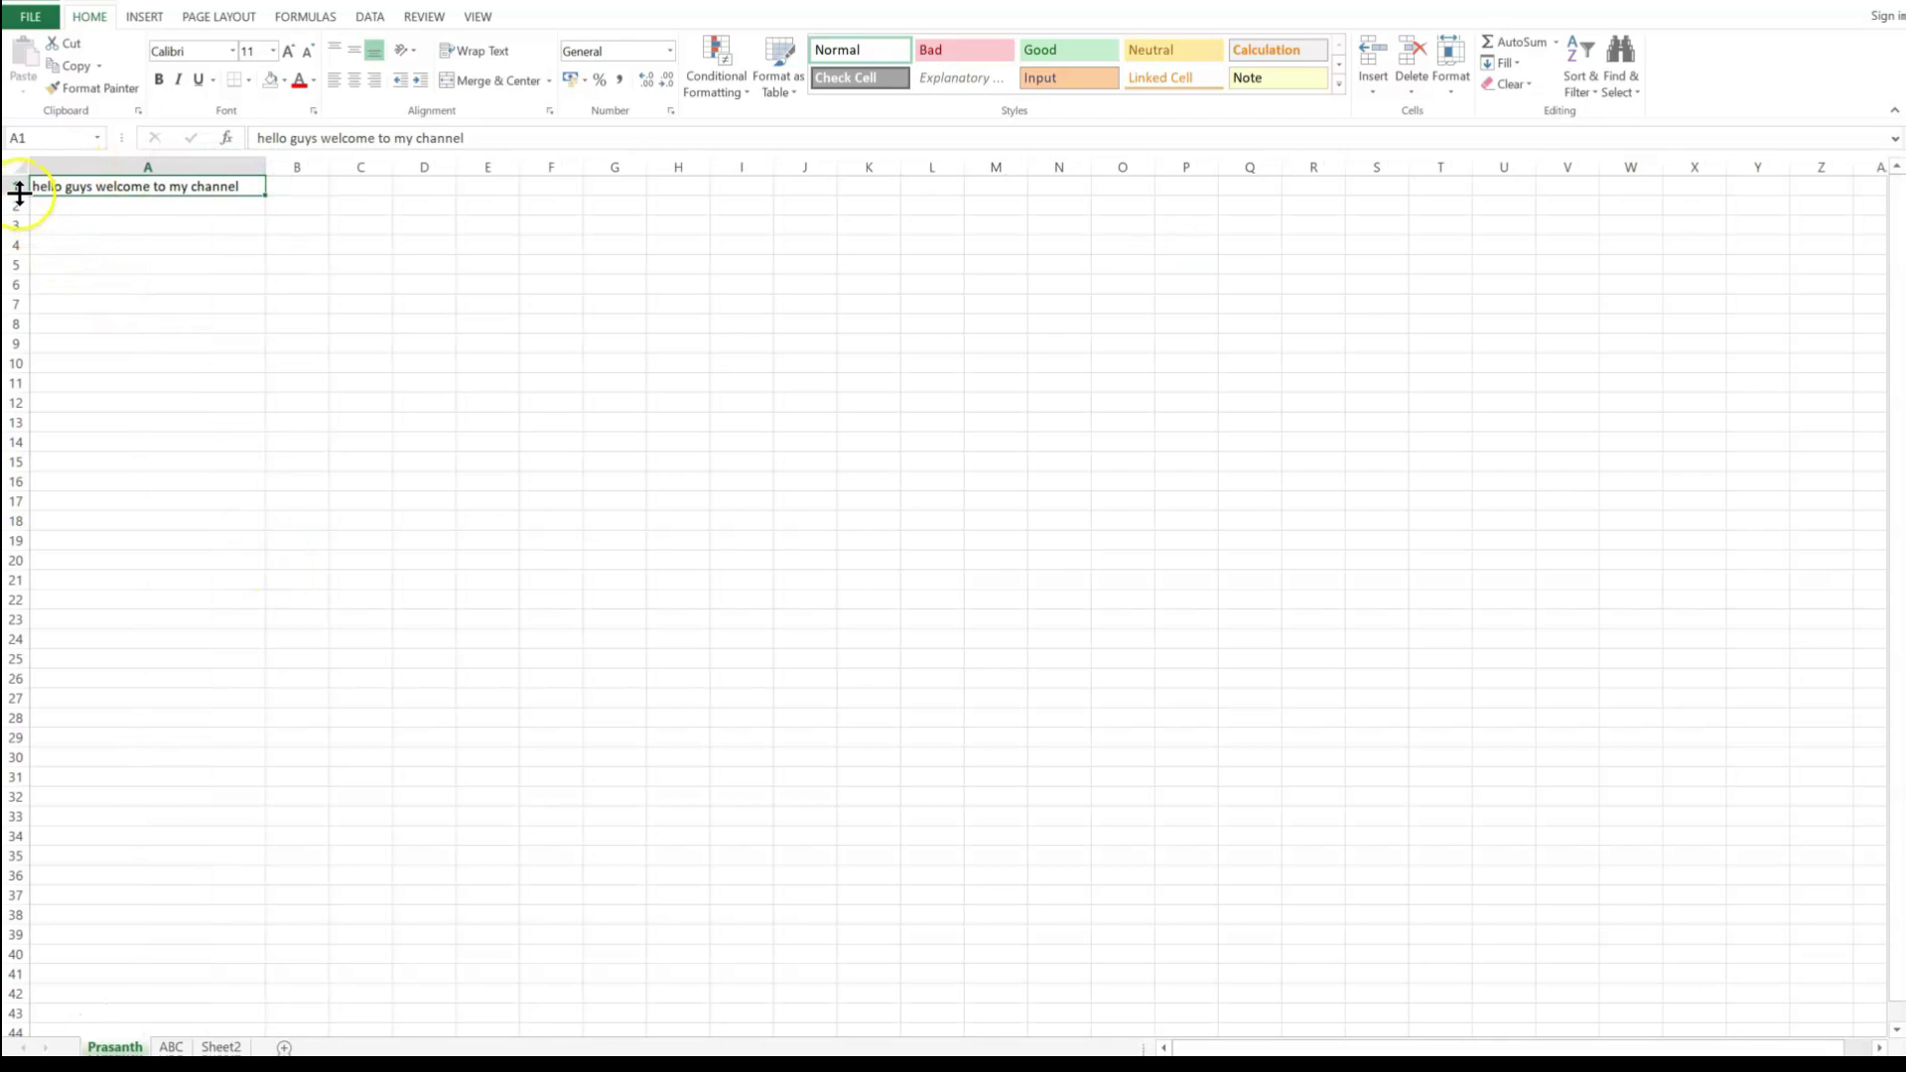
pyautogui.moveTo(18, 194); pyautogui.dragTo(22, 263)
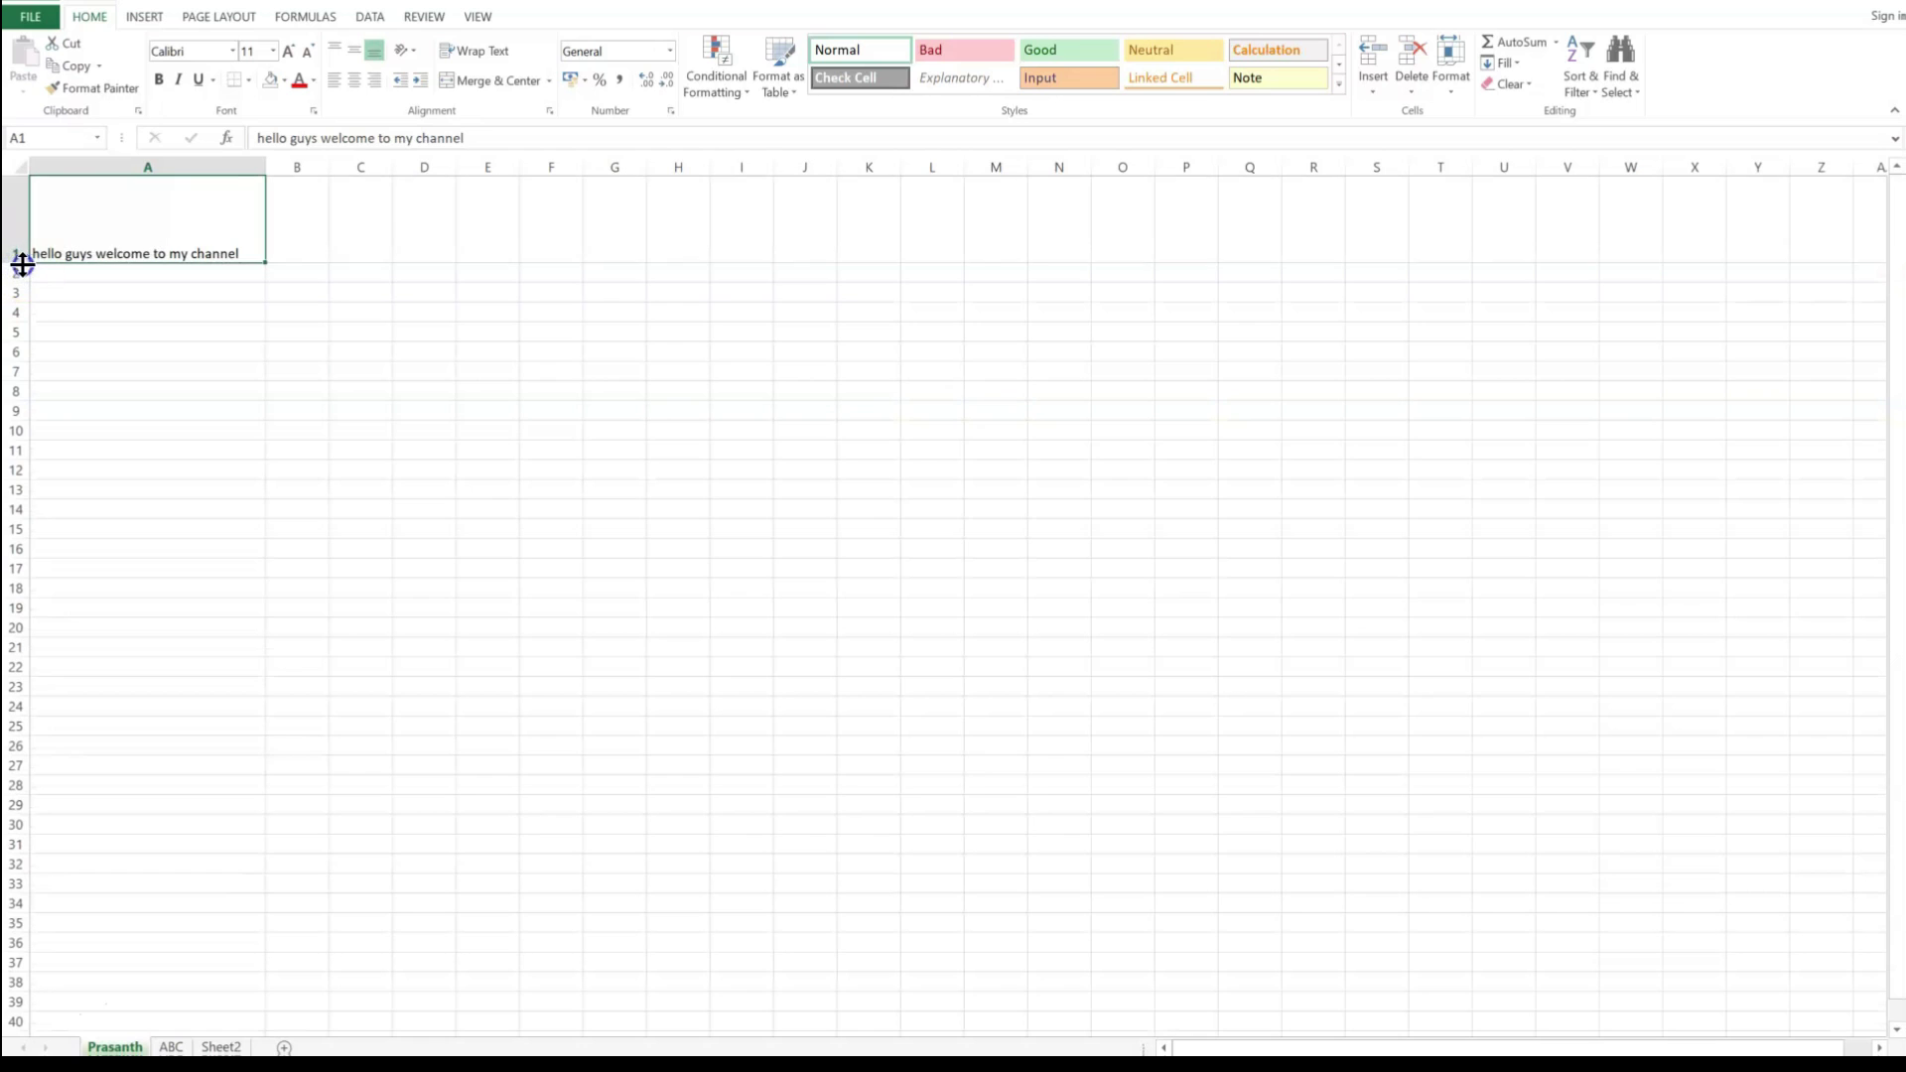
pyautogui.doubleClick(22, 262)
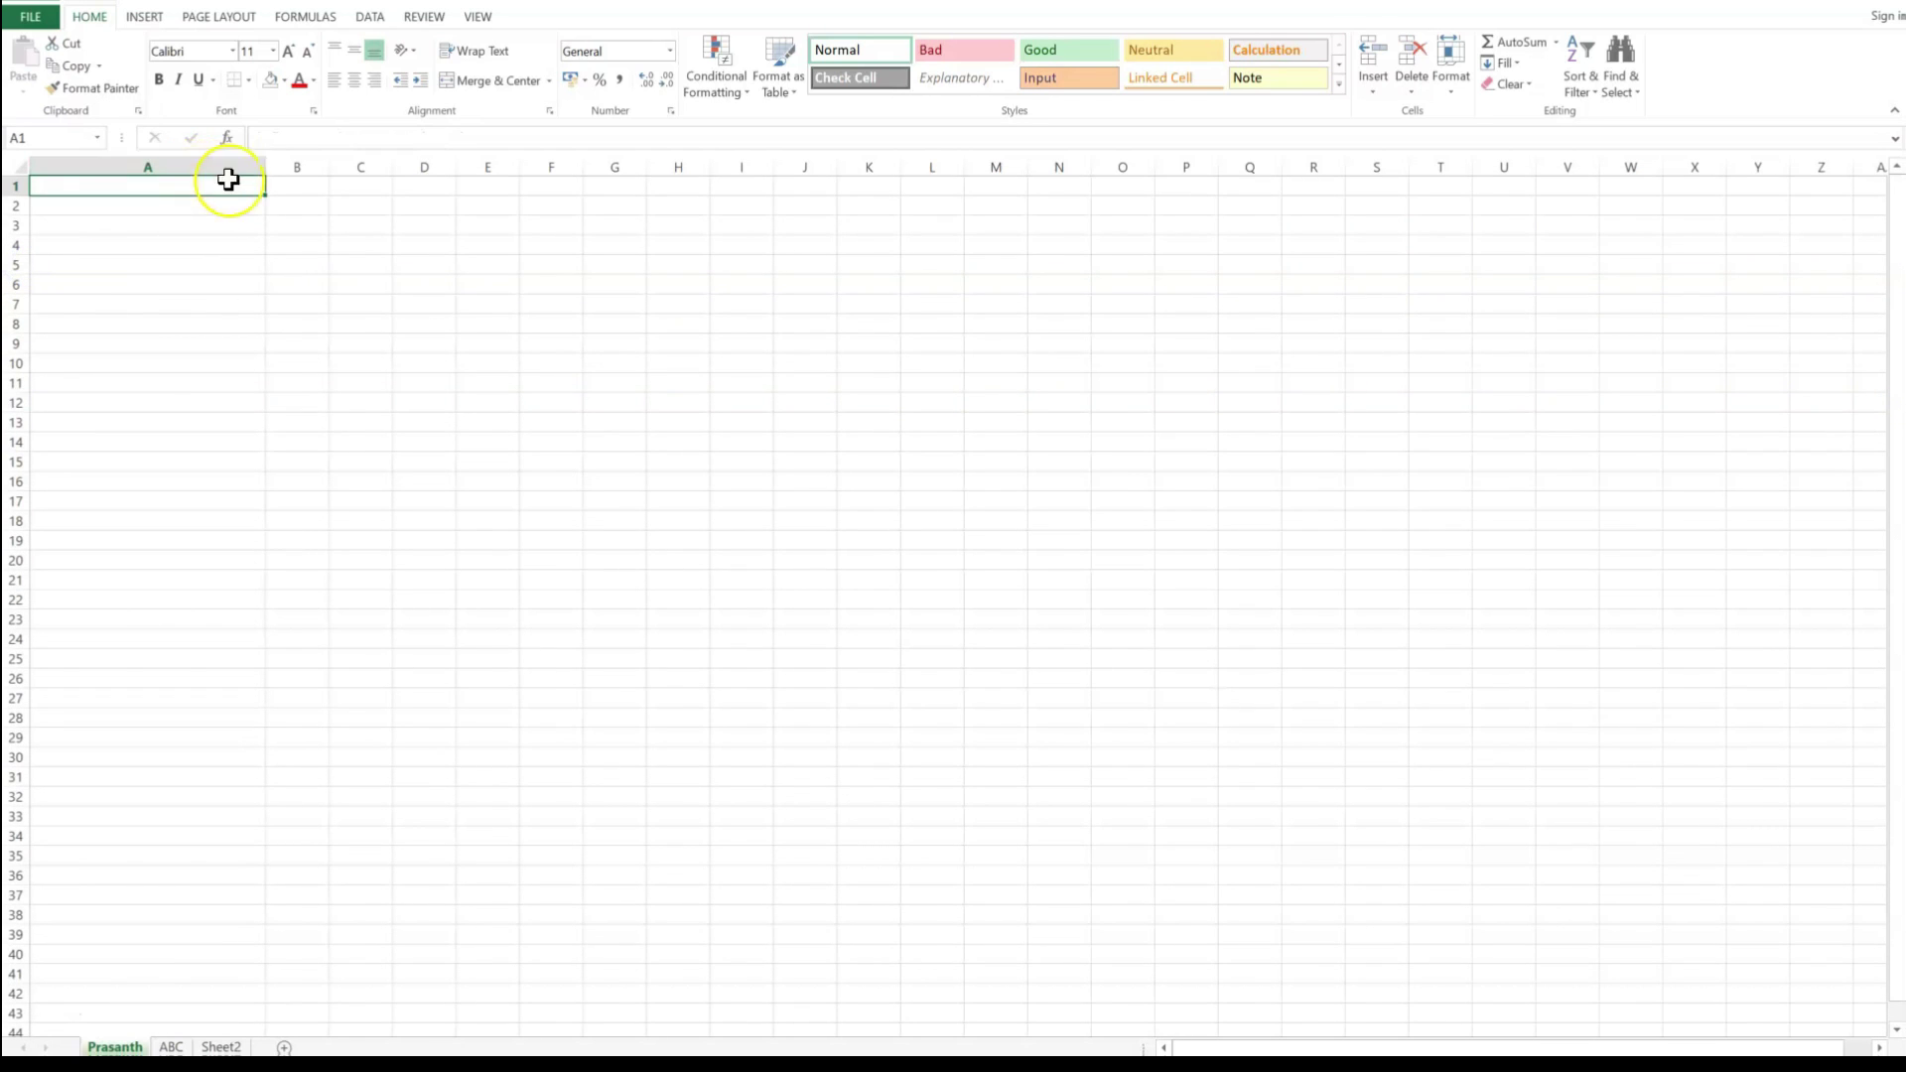
pyautogui.moveTo(264, 167); pyautogui.dragTo(141, 173)
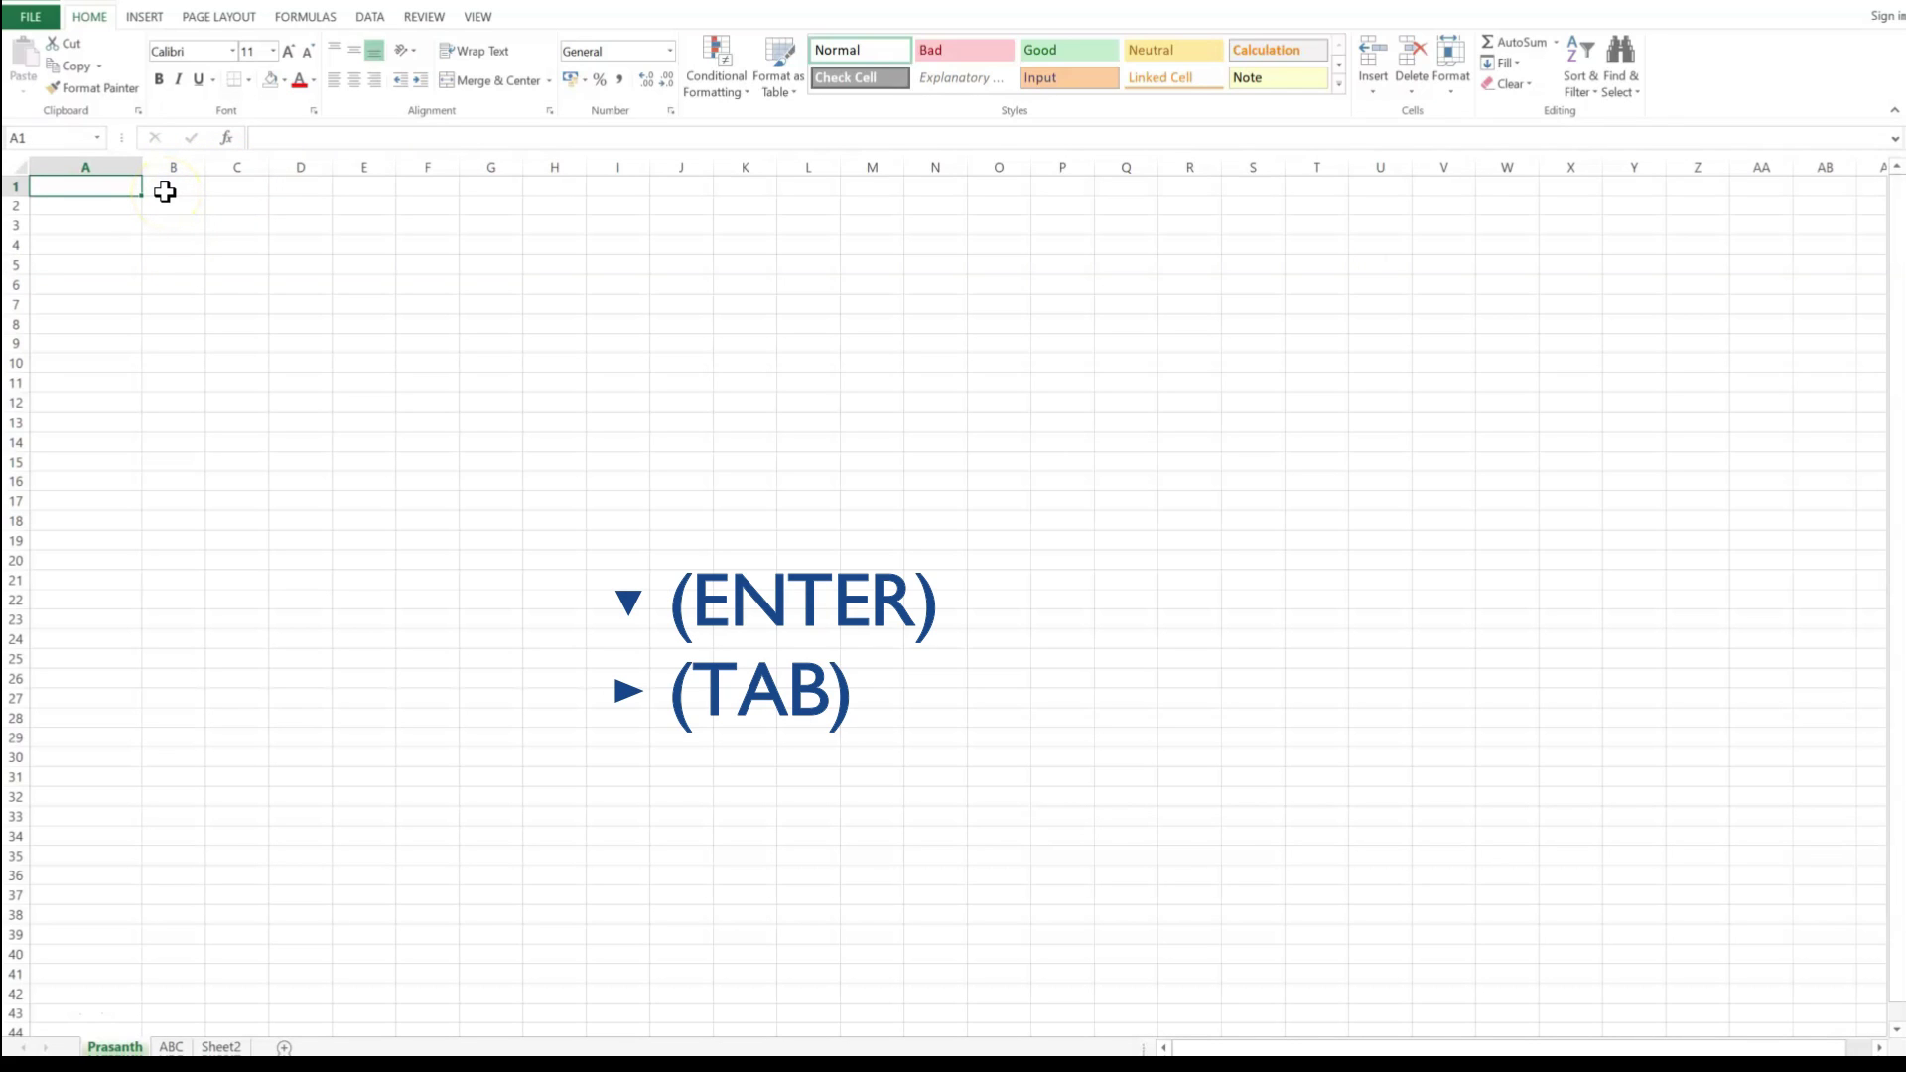
# Move the active cell down column A to A9, then right to K9
pyautogui.press('Return')
pyautogui.press('Return')
pyautogui.press('Return')
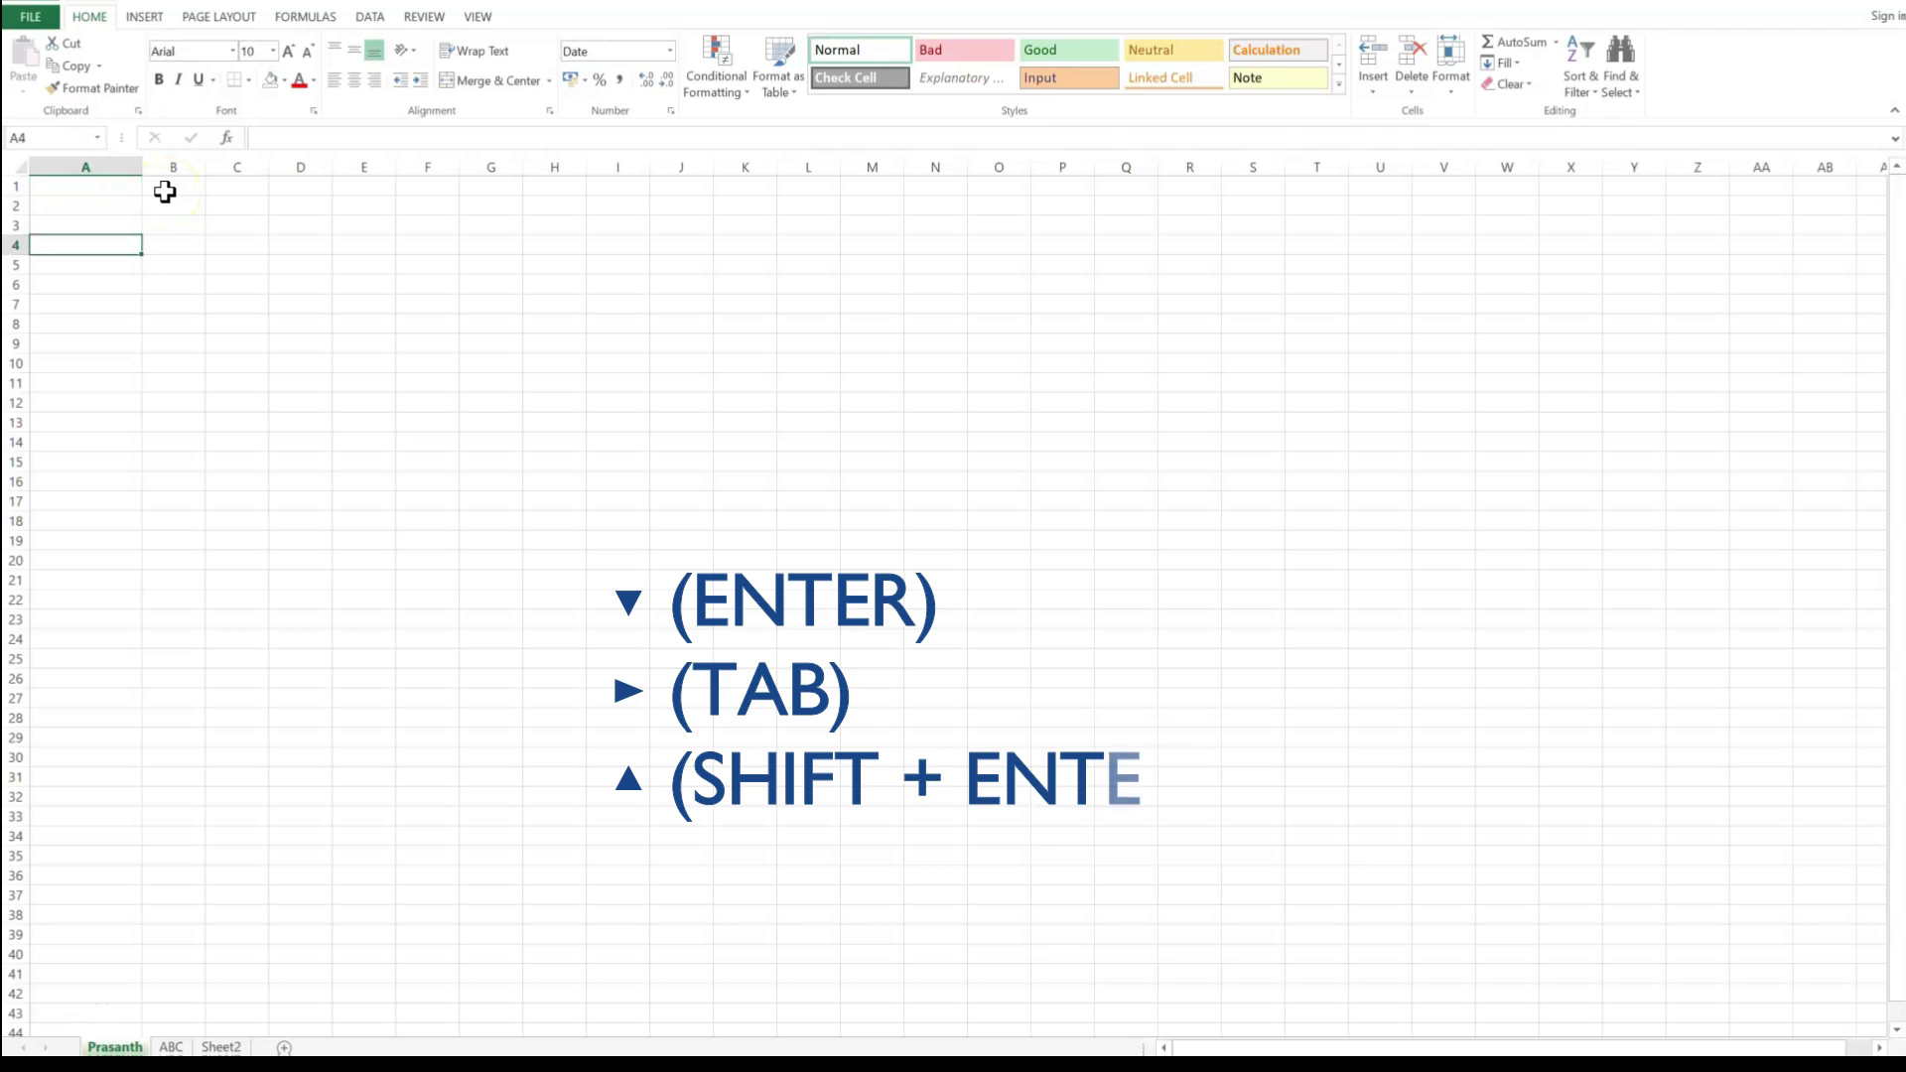
pyautogui.press('Return')
pyautogui.press('Return')
pyautogui.press('Return')
pyautogui.press('Return')
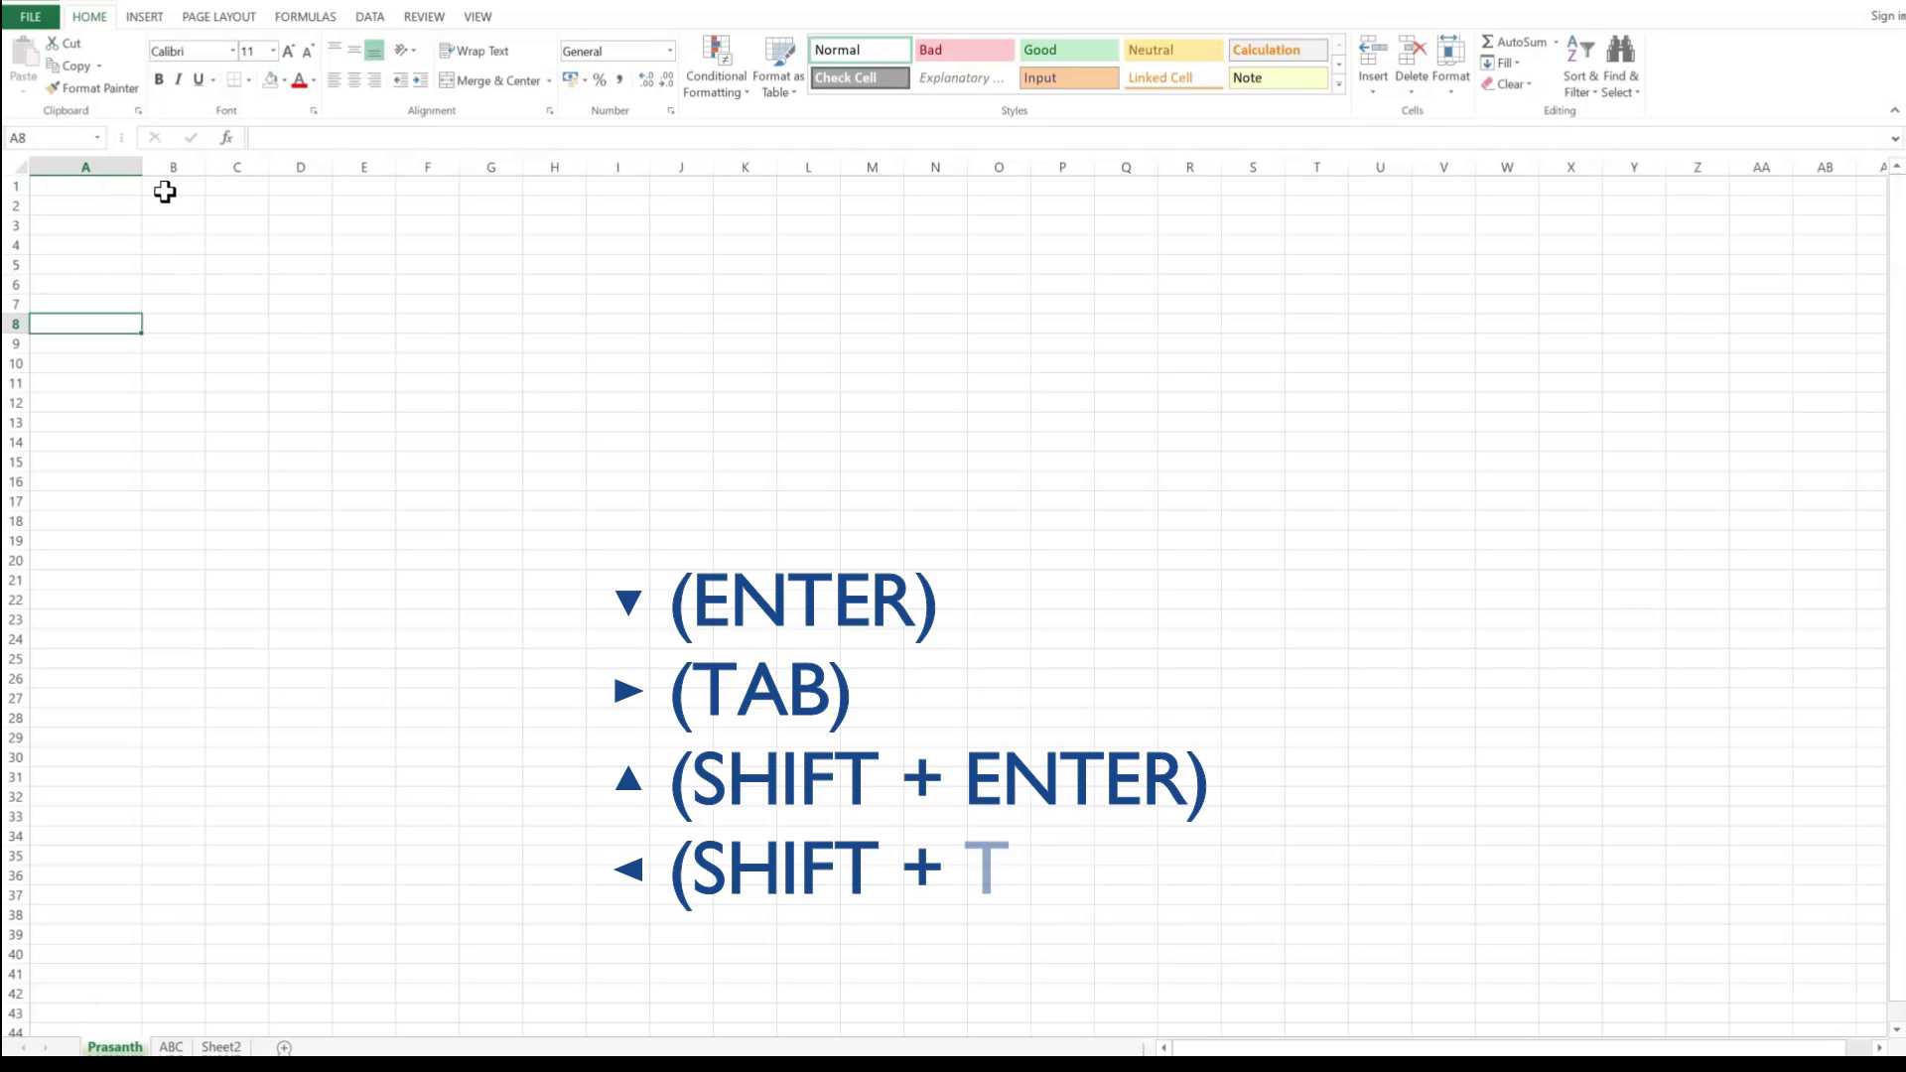
pyautogui.press('Return')
pyautogui.press('Tab')
pyautogui.press('Tab')
pyautogui.press('Tab')
pyautogui.press('Tab')
pyautogui.press('Tab')
pyautogui.press('Tab')
pyautogui.press('Tab')
pyautogui.press('Tab')
pyautogui.press('Tab')
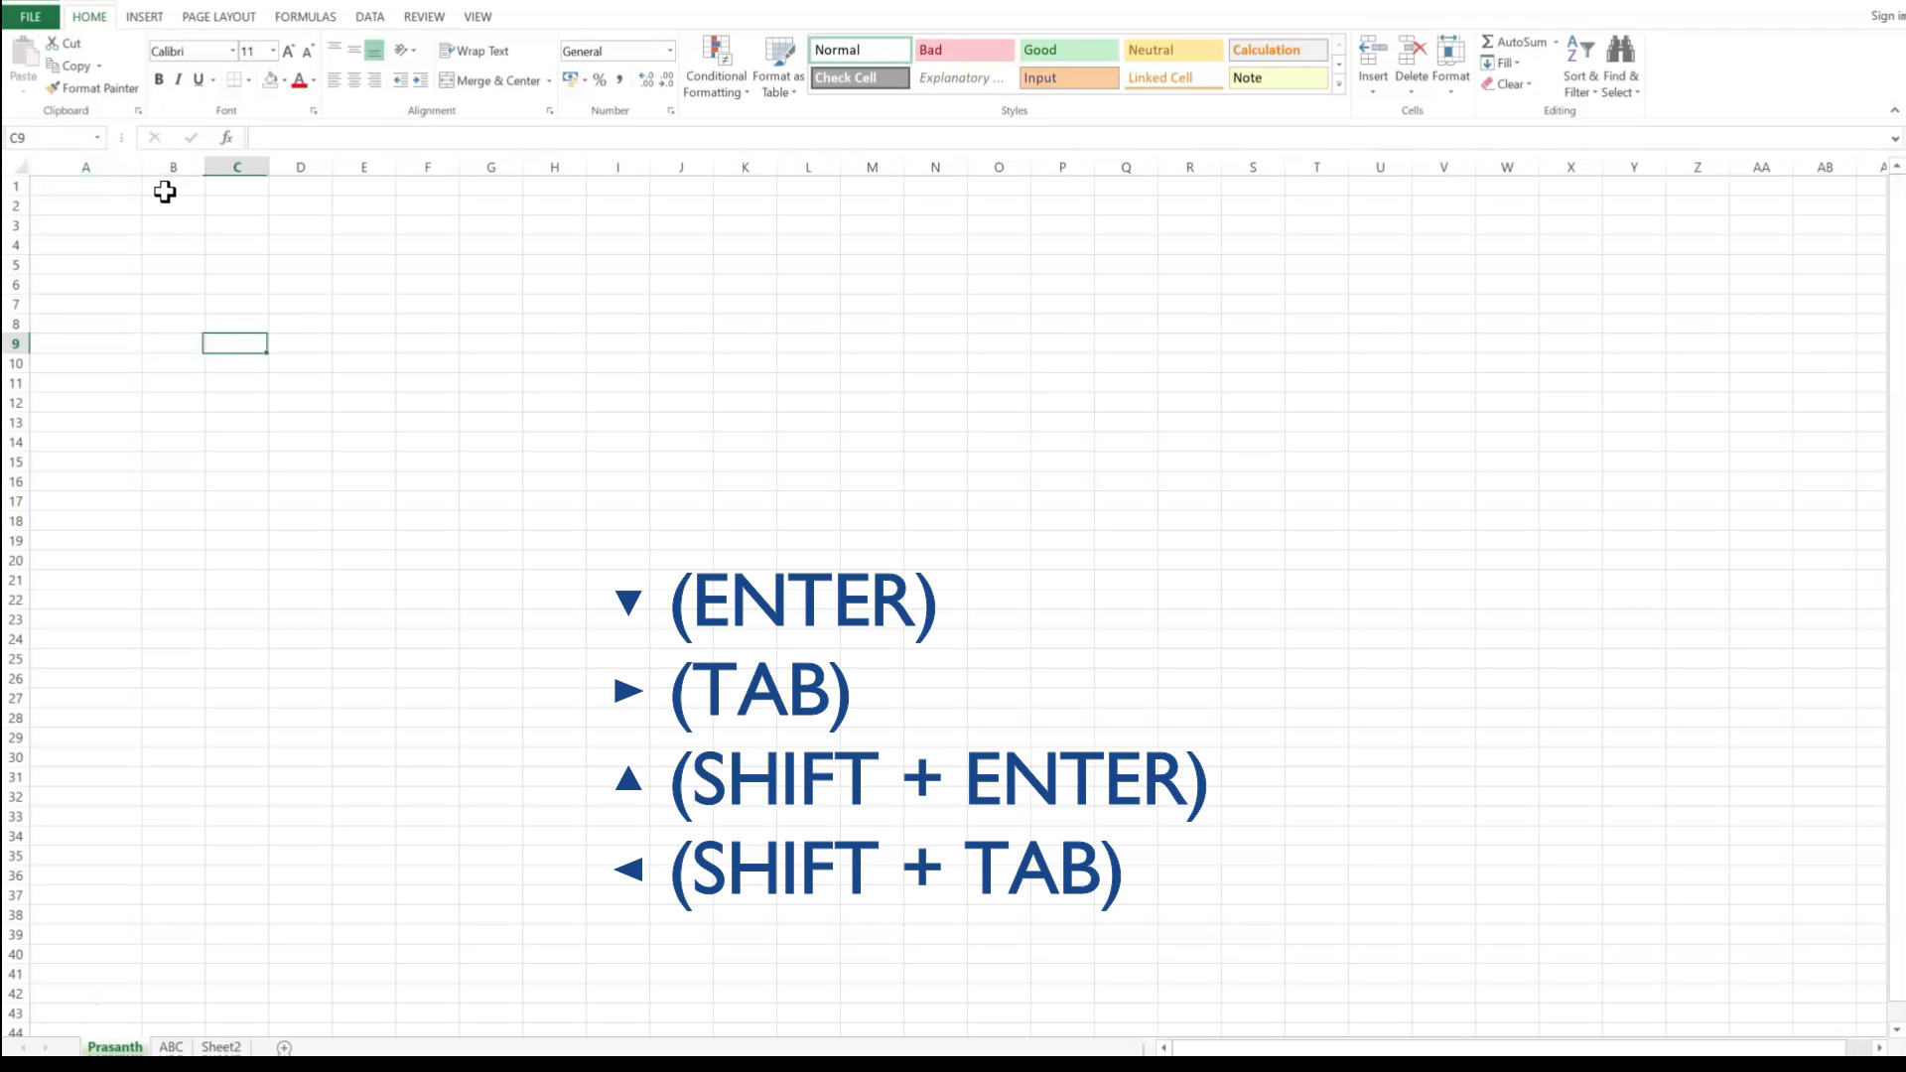
pyautogui.press('Tab')
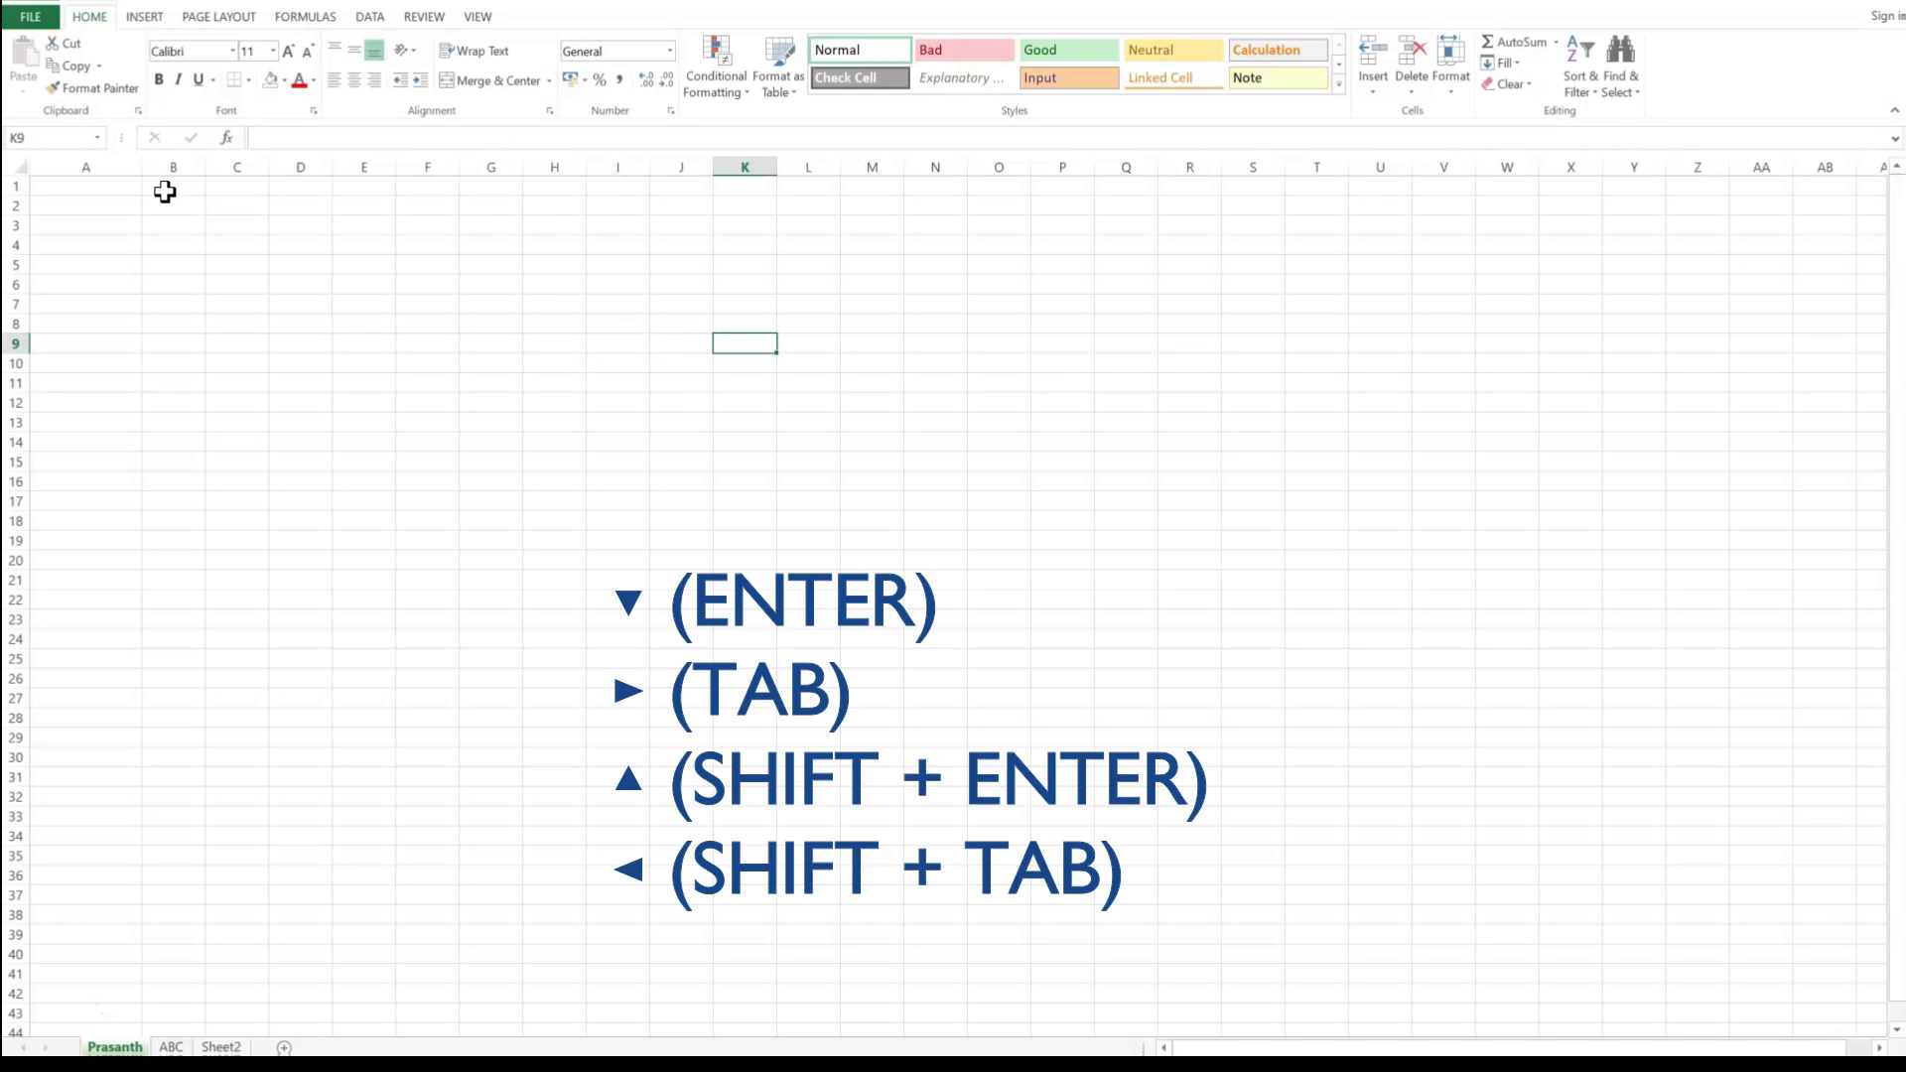
# Move up to K4 and back and forth along row 4, ending at E4
pyautogui.hotkey('shift', 'Return')
pyautogui.hotkey('shift', 'Return')
pyautogui.hotkey('shift', 'Return')
pyautogui.hotkey('shift', 'Return')
pyautogui.hotkey('shift', 'Return')
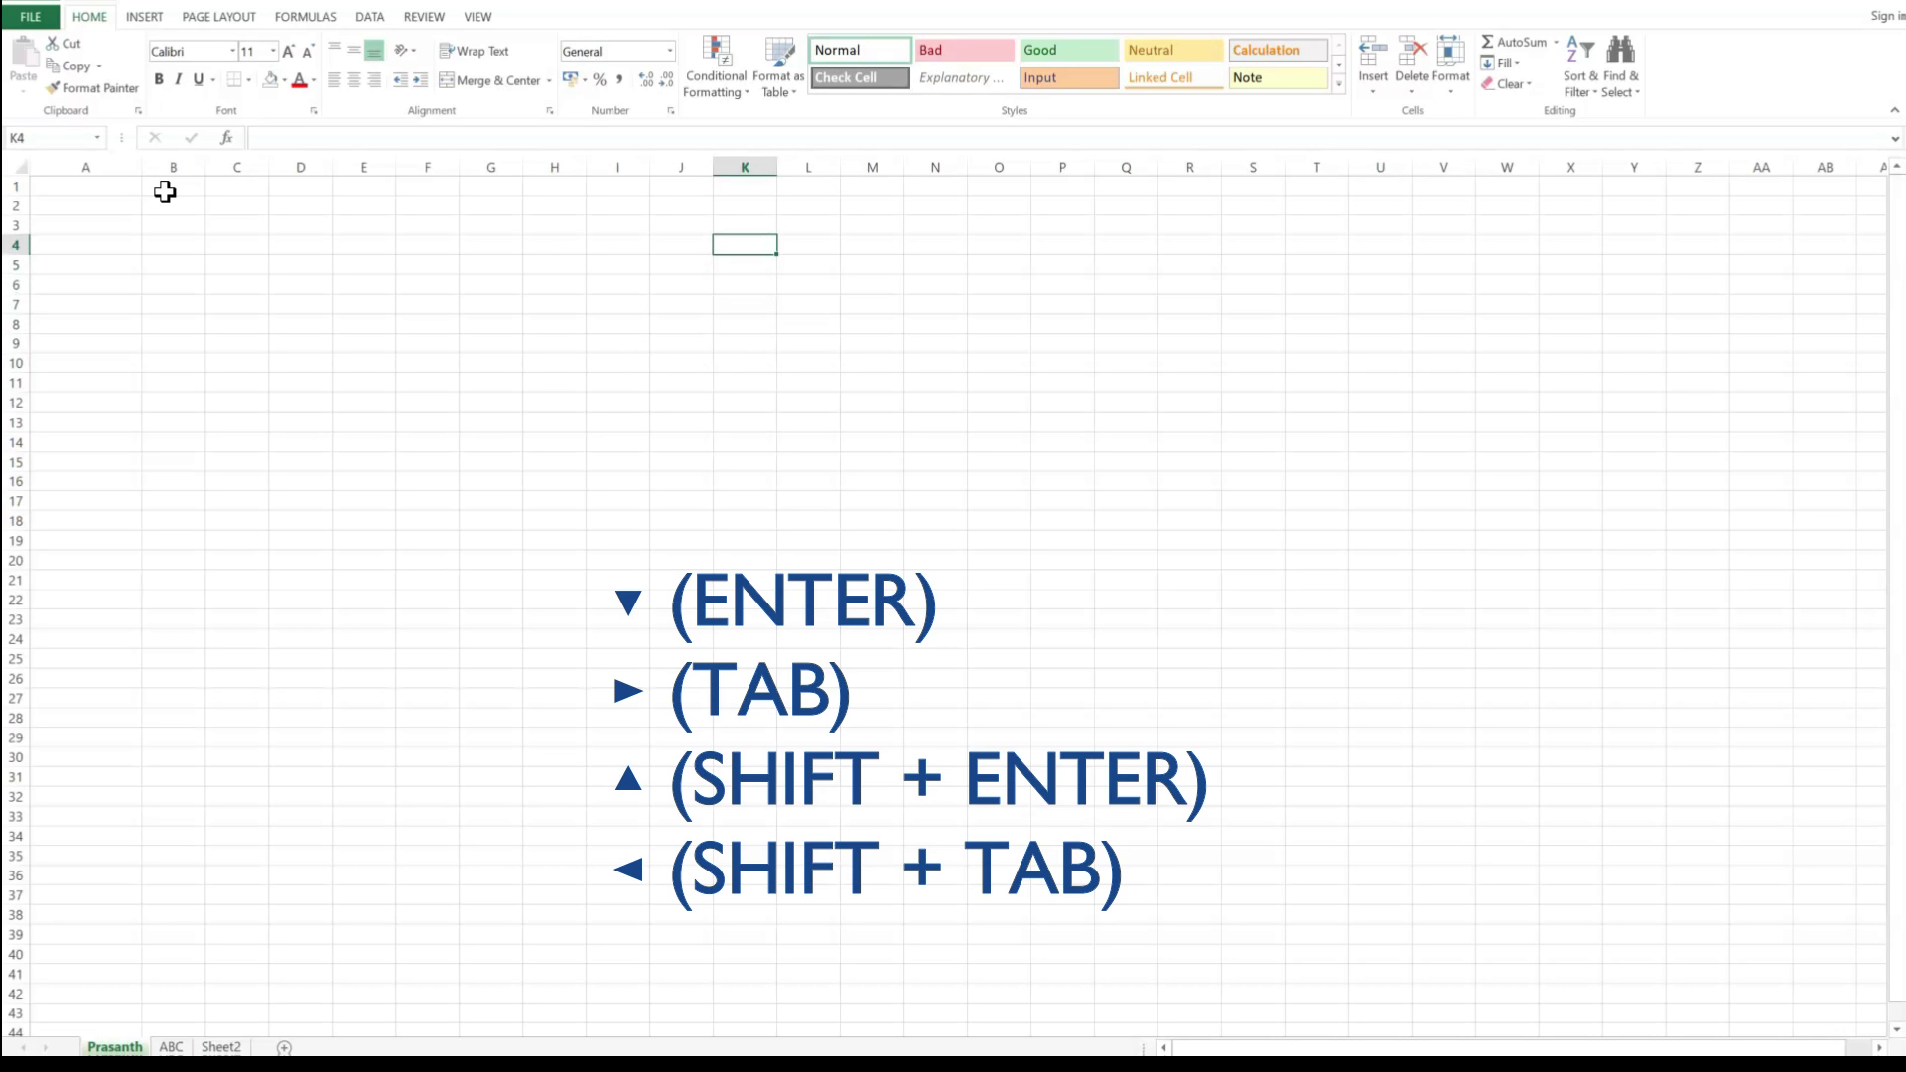
pyautogui.hotkey('shift', 'Tab')
pyautogui.hotkey('shift', 'Tab')
pyautogui.hotkey('shift', 'Tab')
pyautogui.hotkey('shift', 'Tab')
pyautogui.hotkey('shift', 'Tab')
pyautogui.hotkey('shift', 'Tab')
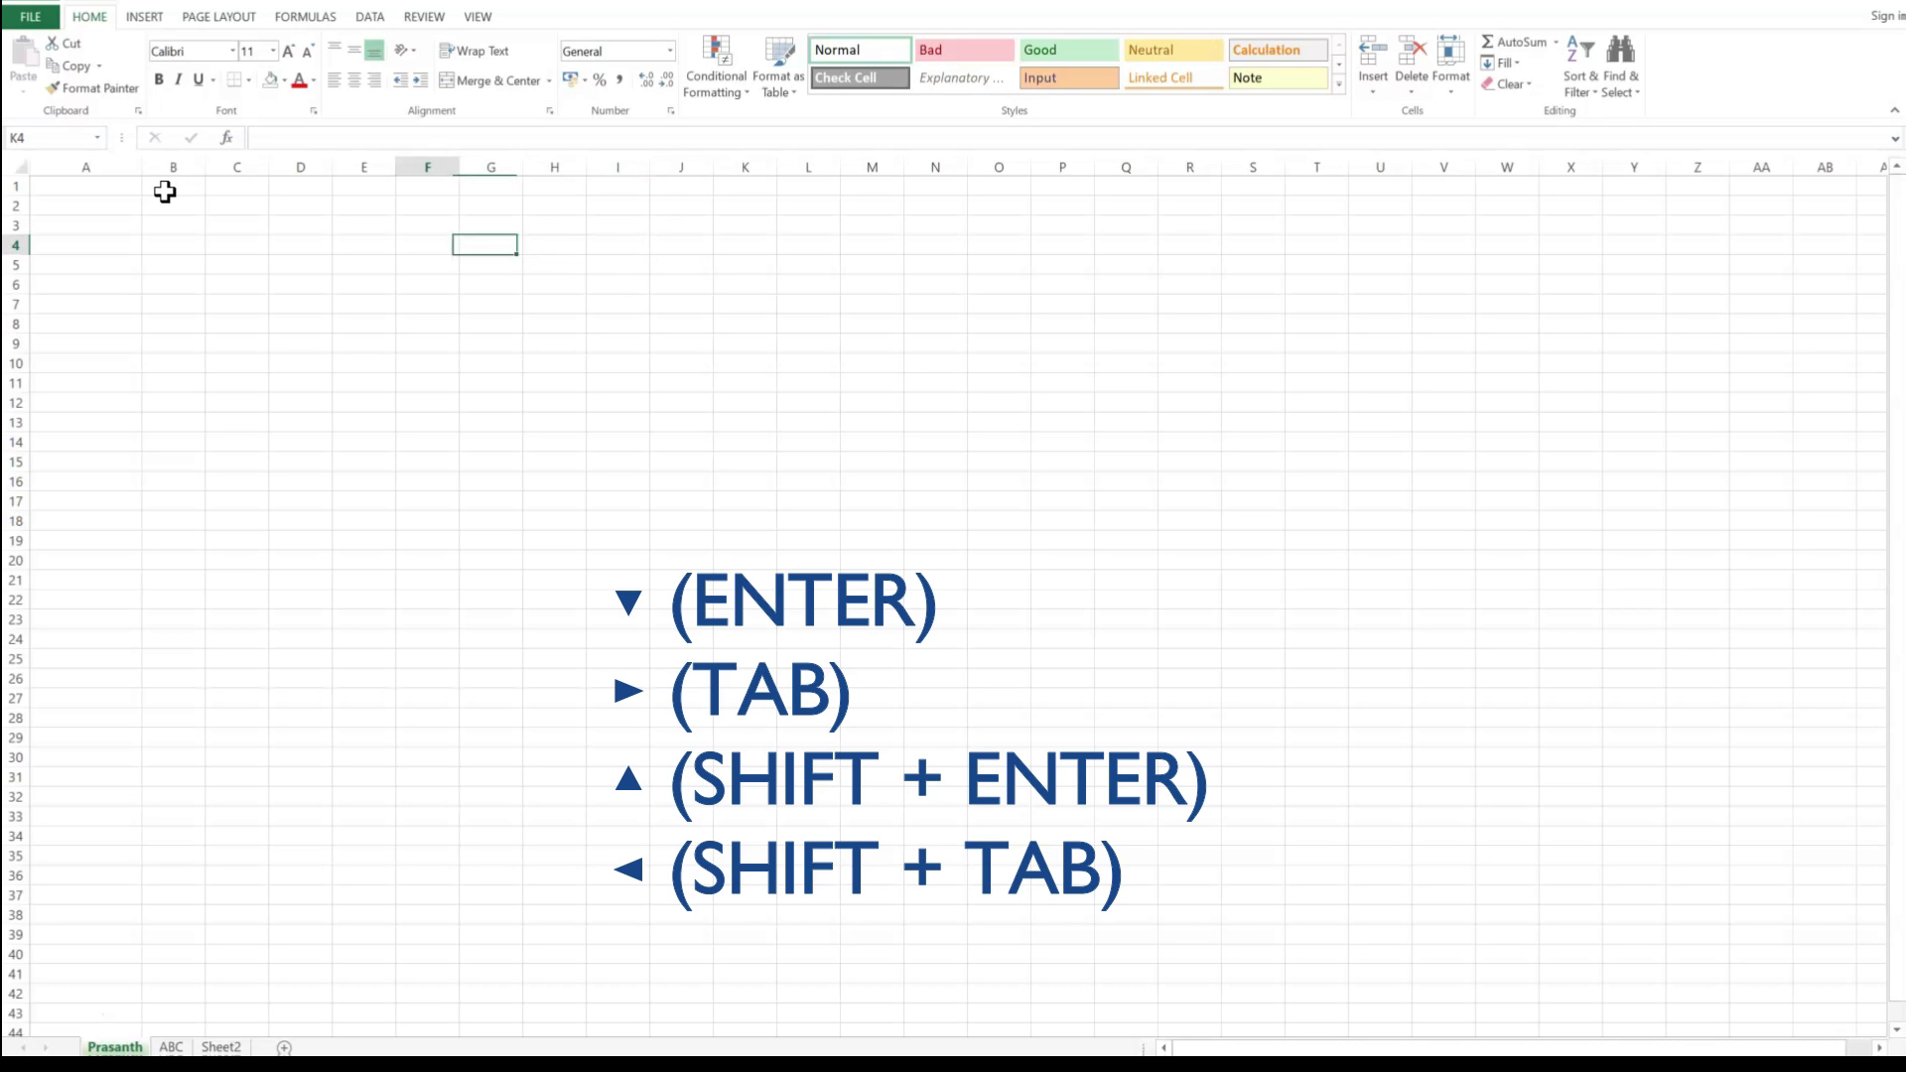
pyautogui.press('Tab')
pyautogui.press('Tab')
pyautogui.press('Tab')
pyautogui.press('Tab')
pyautogui.press('Tab')
pyautogui.press('Tab')
pyautogui.press('Tab')
pyautogui.press('Tab')
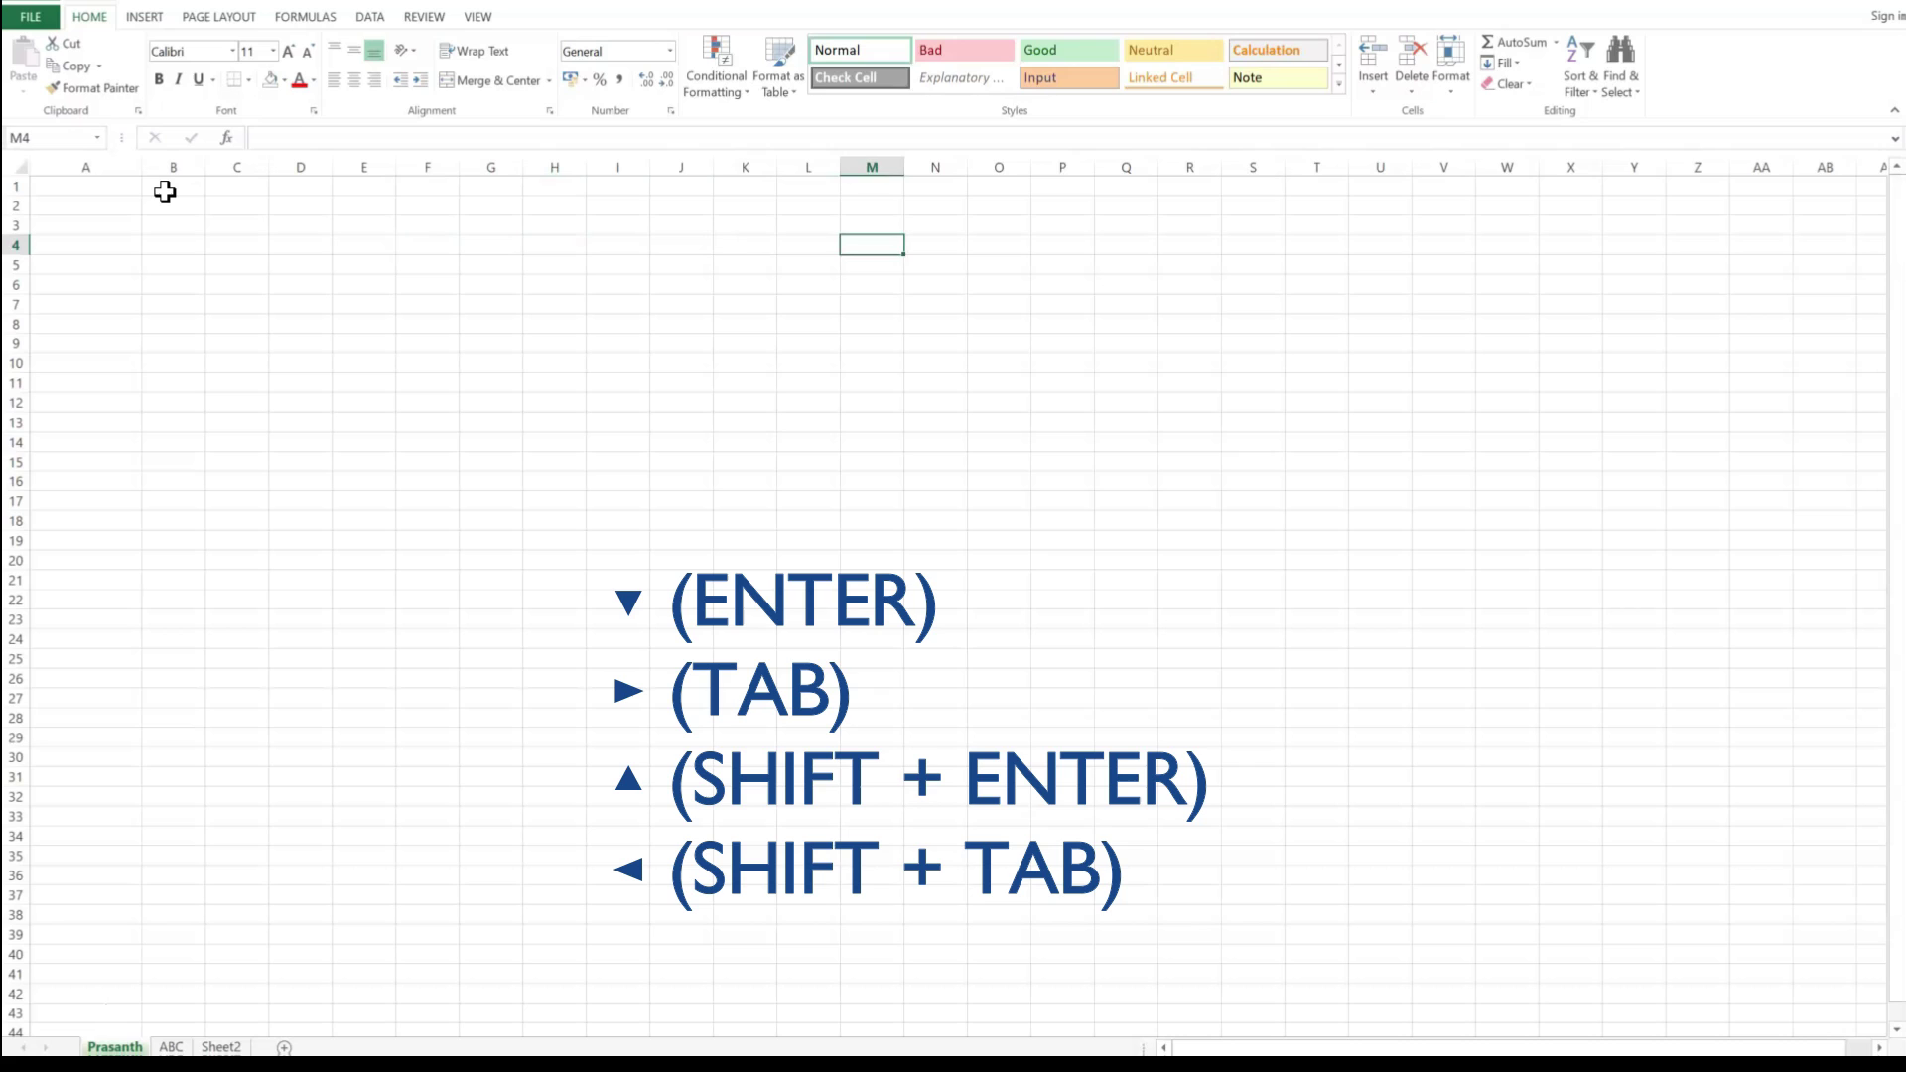
pyautogui.hotkey('shift', 'Tab')
pyautogui.hotkey('shift', 'Tab')
pyautogui.hotkey('shift', 'Tab')
pyautogui.hotkey('shift', 'Tab')
pyautogui.hotkey('shift', 'Tab')
pyautogui.hotkey('shift', 'Tab')
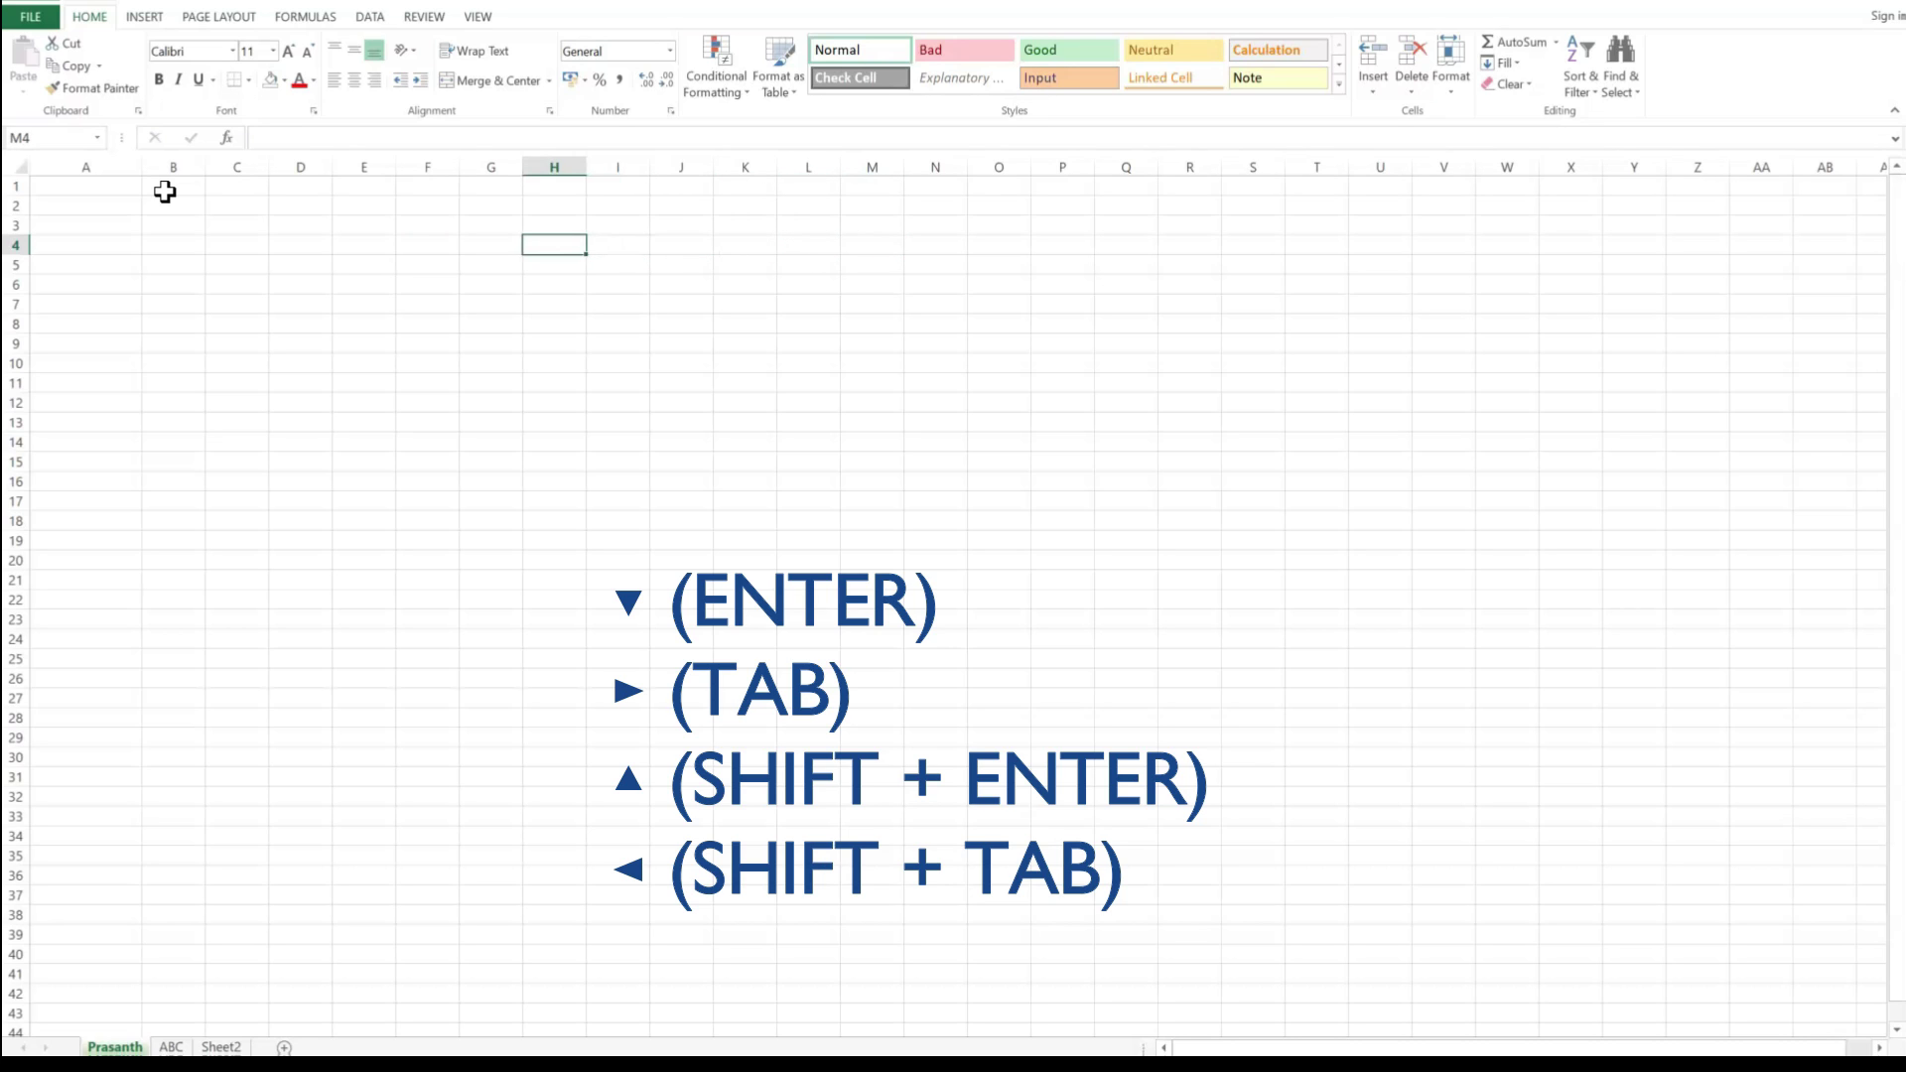
pyautogui.hotkey('shift', 'Tab')
pyautogui.hotkey('shift', 'Tab')
# Move up and down column E, then along row 9, ending on M9
pyautogui.press('Return')
pyautogui.press('Return')
pyautogui.press('Return')
pyautogui.press('Return')
pyautogui.press('Return')
pyautogui.press('Return')
pyautogui.press('Return')
pyautogui.press('Return')
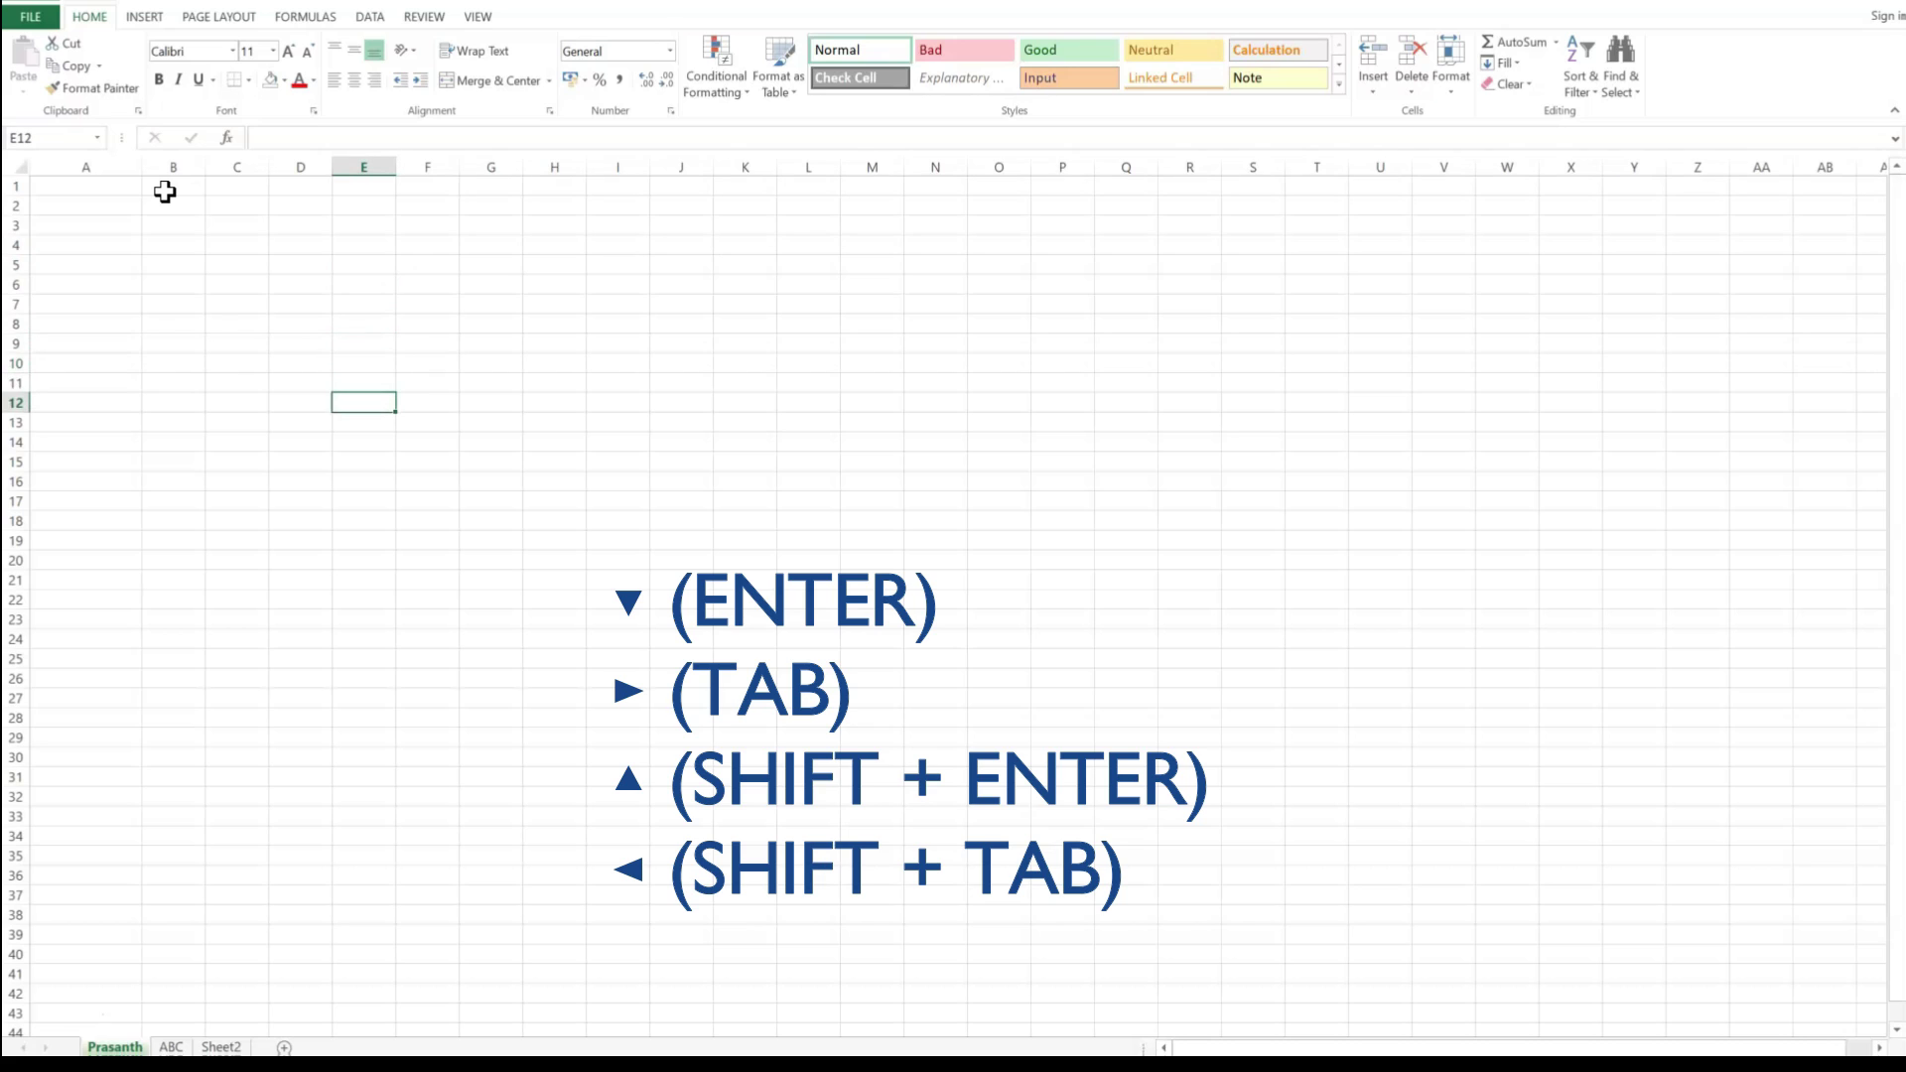
pyautogui.hotkey('shift', 'Return')
pyautogui.hotkey('shift', 'Return')
pyautogui.hotkey('shift', 'Return')
pyautogui.hotkey('shift', 'Return')
pyautogui.hotkey('shift', 'Return')
pyautogui.hotkey('shift', 'Return')
pyautogui.hotkey('shift', 'Return')
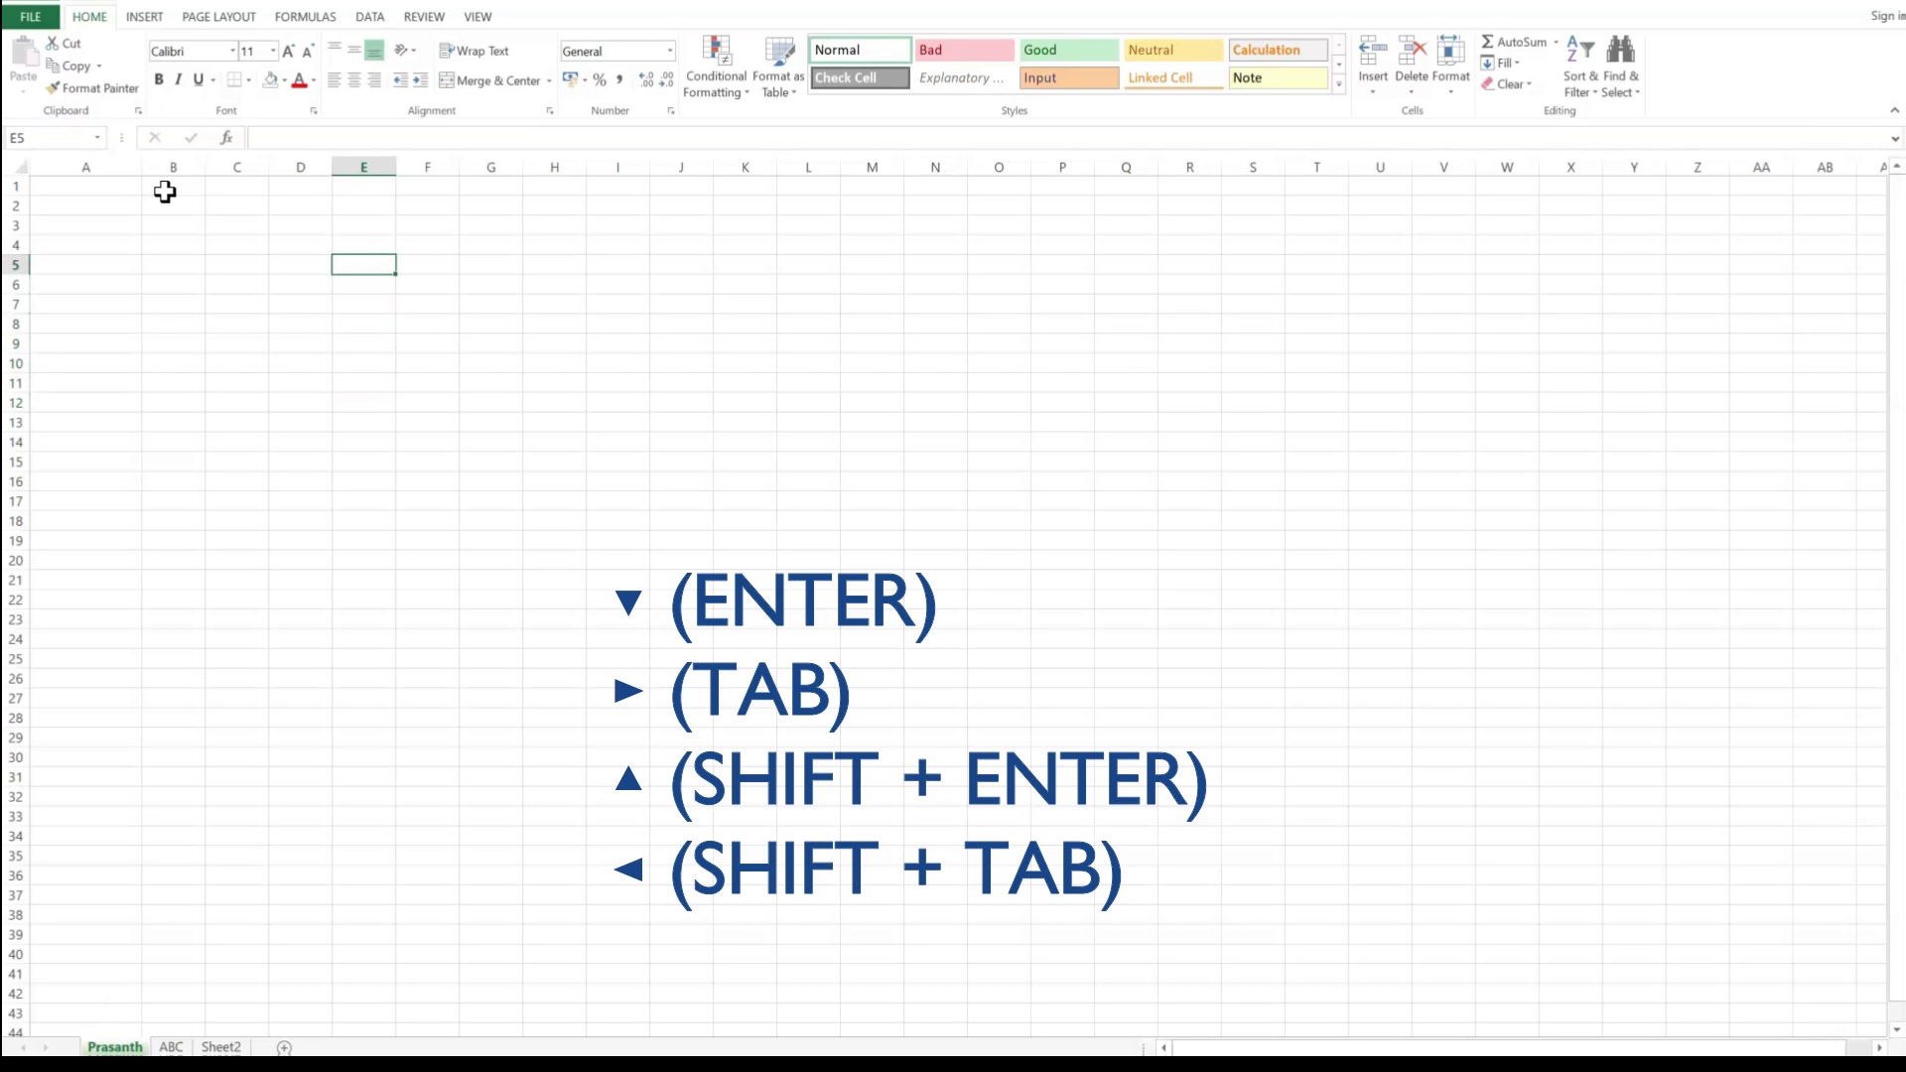
pyautogui.hotkey('shift', 'Return')
pyautogui.hotkey('shift', 'Return')
pyautogui.hotkey('shift', 'Return')
pyautogui.hotkey('shift', 'Return')
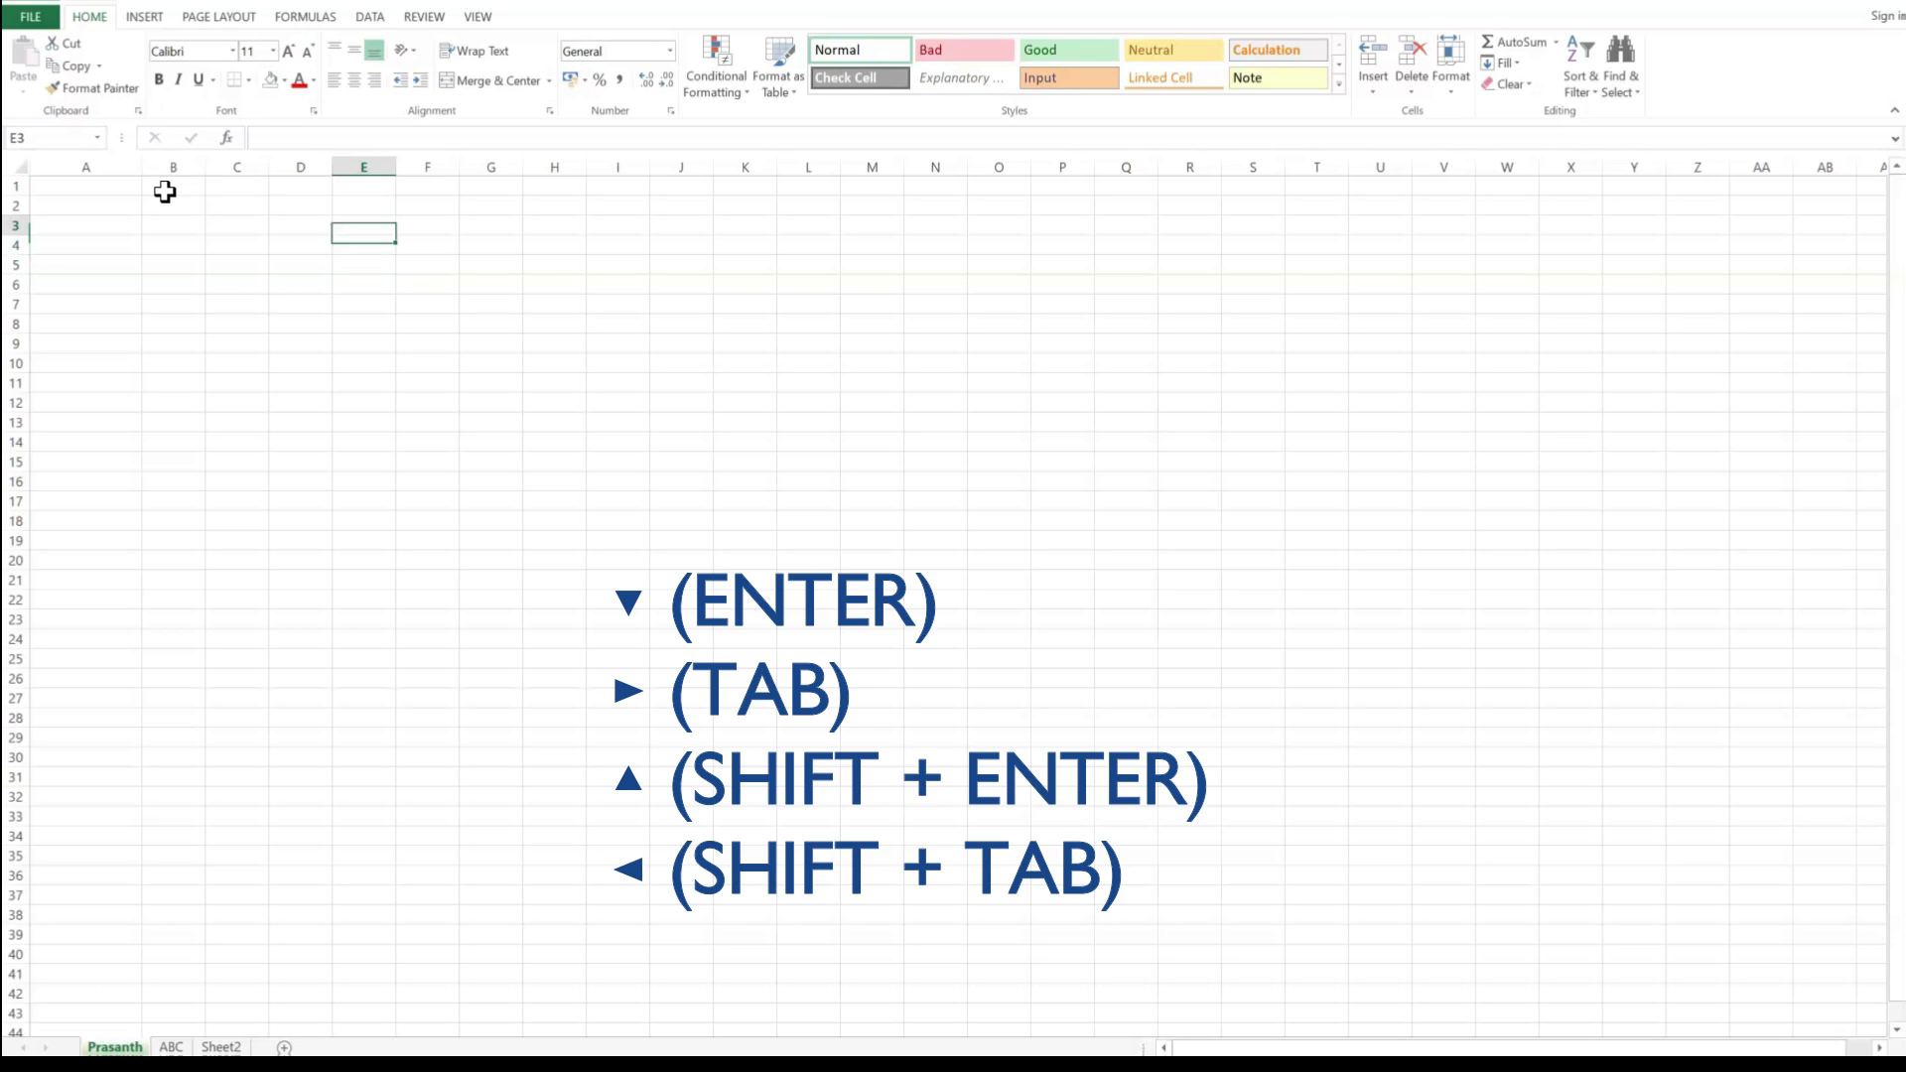
pyautogui.press('Return')
pyautogui.press('Return')
pyautogui.press('Return')
pyautogui.press('Return')
pyautogui.press('Return')
pyautogui.press('Return')
pyautogui.press('Return')
pyautogui.press('Return')
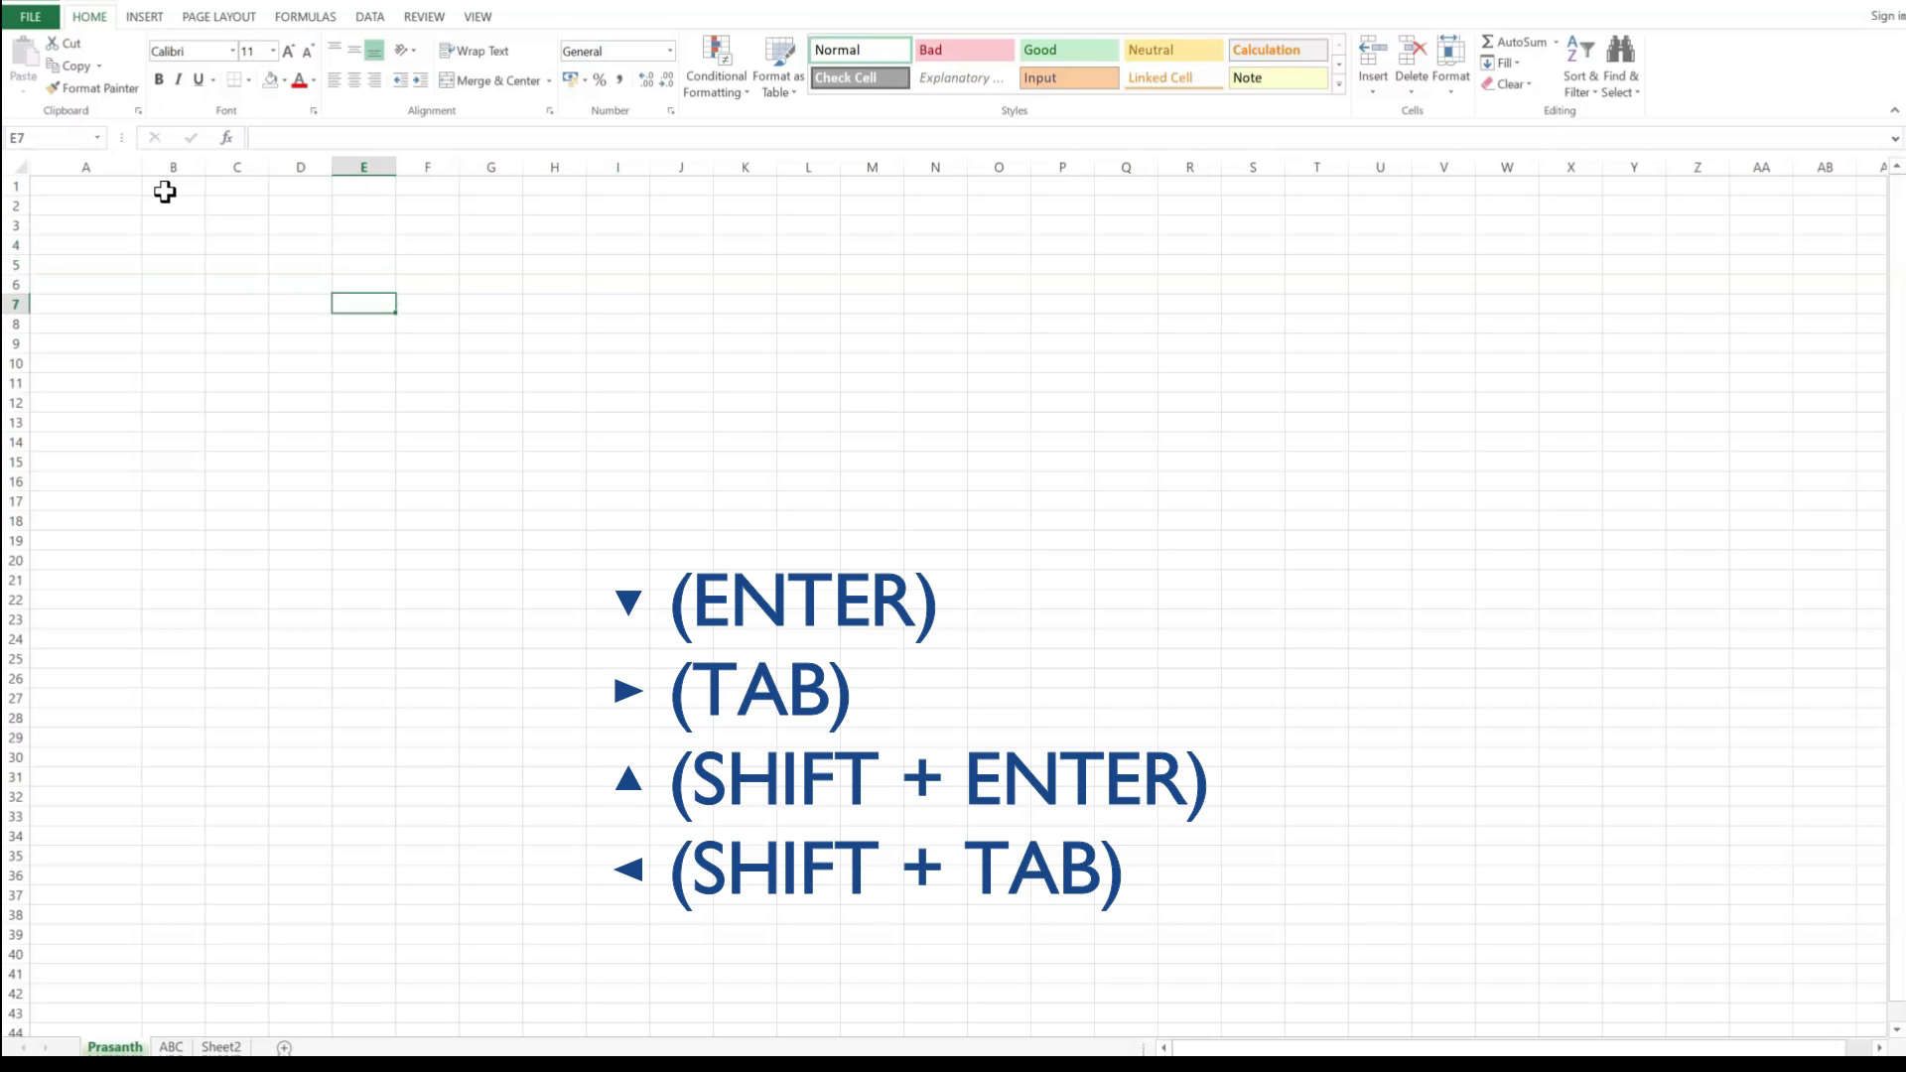
pyautogui.hotkey('shift', 'Tab')
pyautogui.hotkey('shift', 'Tab')
pyautogui.hotkey('shift', 'Tab')
pyautogui.hotkey('shift', 'Tab')
pyautogui.press('Tab')
pyautogui.press('Tab')
pyautogui.press('Tab')
pyautogui.press('Tab')
pyautogui.press('Tab')
pyautogui.press('Tab')
pyautogui.press('Tab')
pyautogui.press('Tab')
pyautogui.press('Tab')
pyautogui.press('Tab')
pyautogui.press('Tab')
pyautogui.press('Tab')
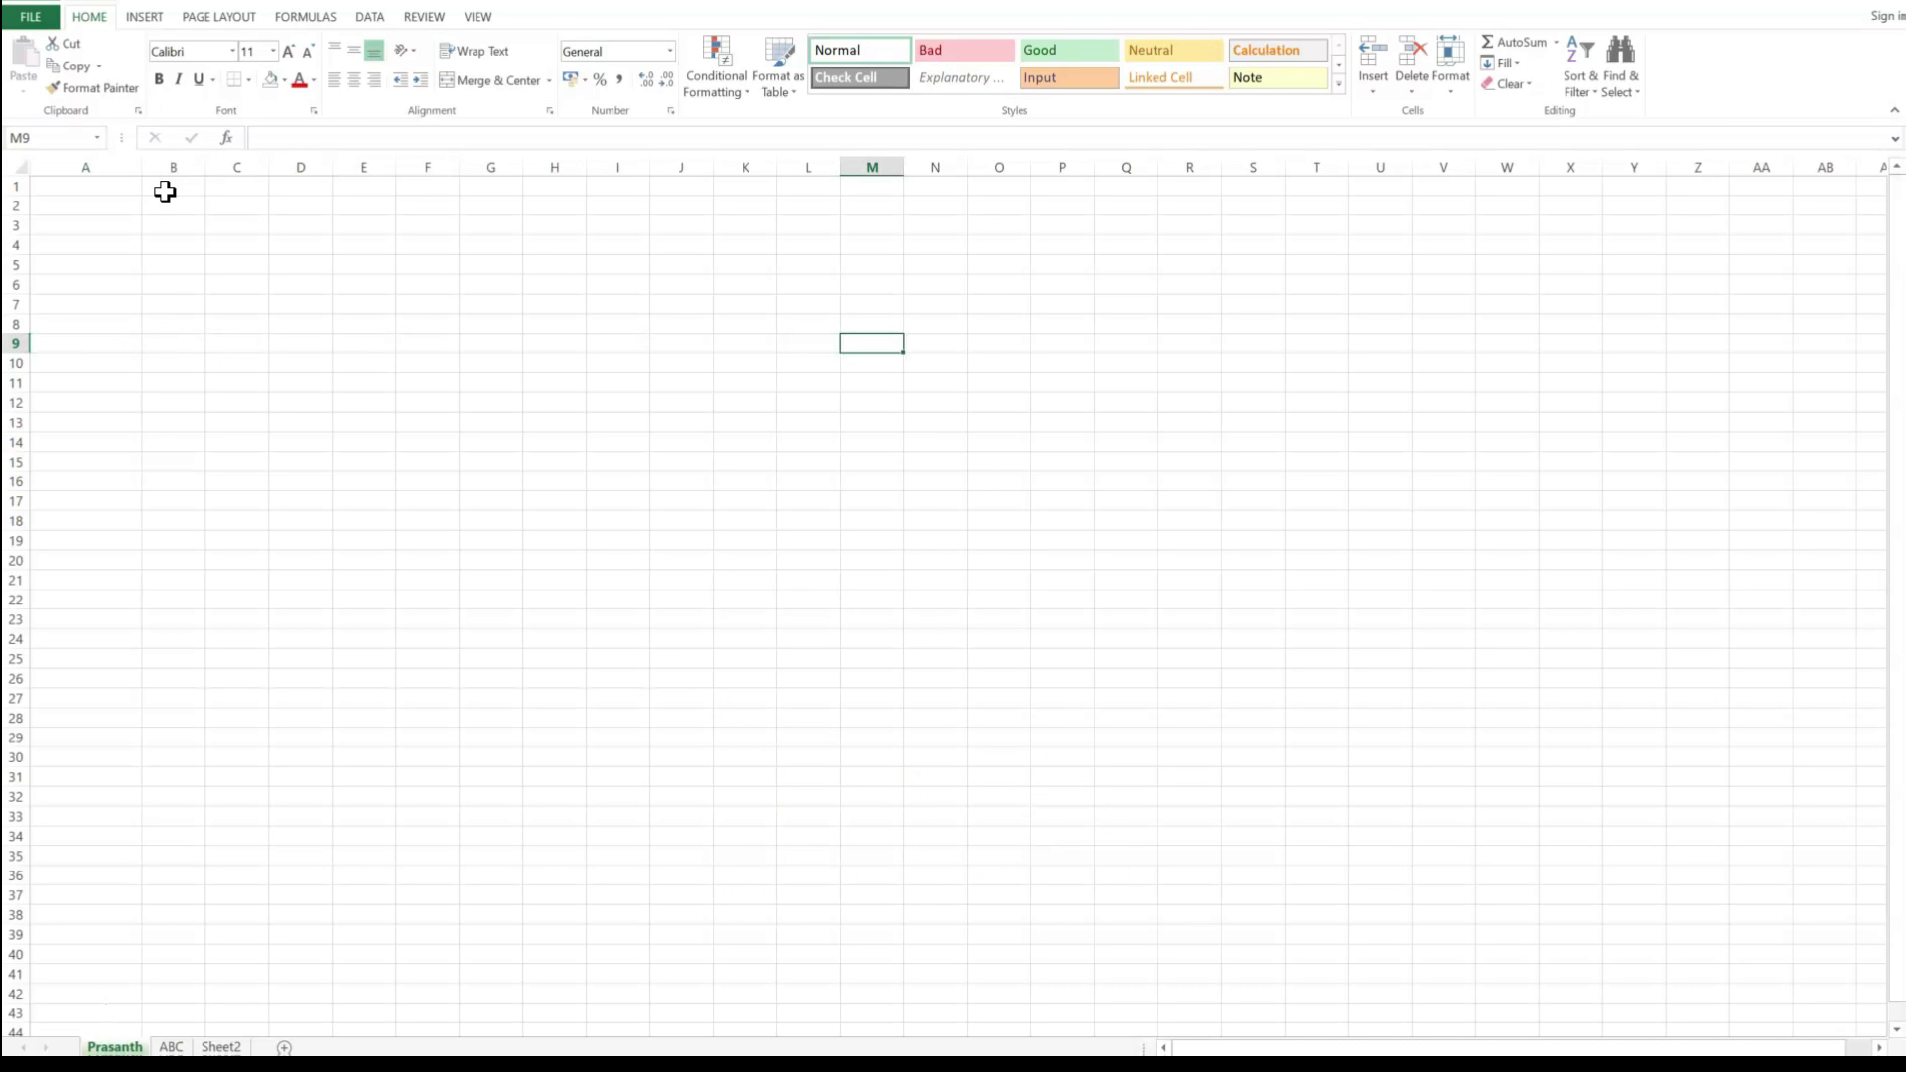
# Drag out a trial block of cells from A1, then drop it back to A1
pyautogui.click(139, 184)
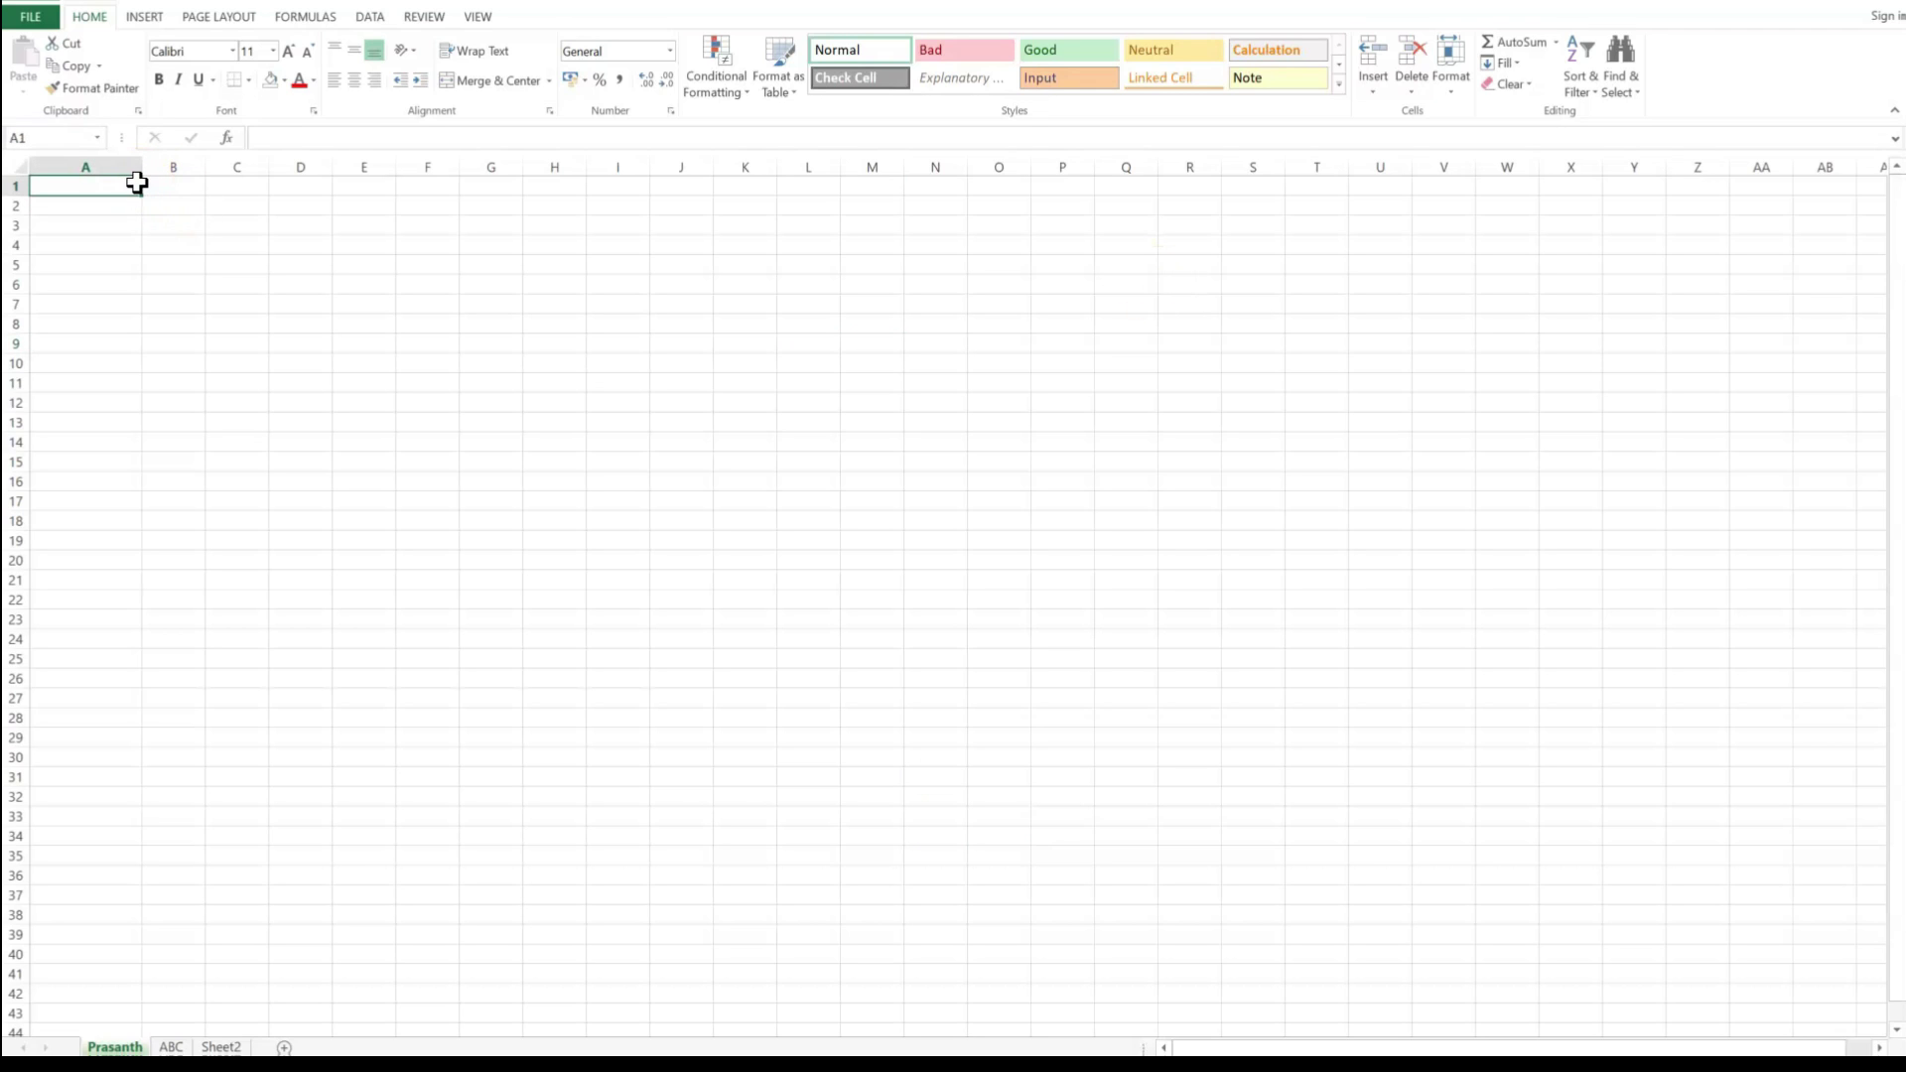
pyautogui.click(86, 188)
pyautogui.click(79, 180)
pyautogui.moveTo(91, 186); pyautogui.dragTo(1307, 754)
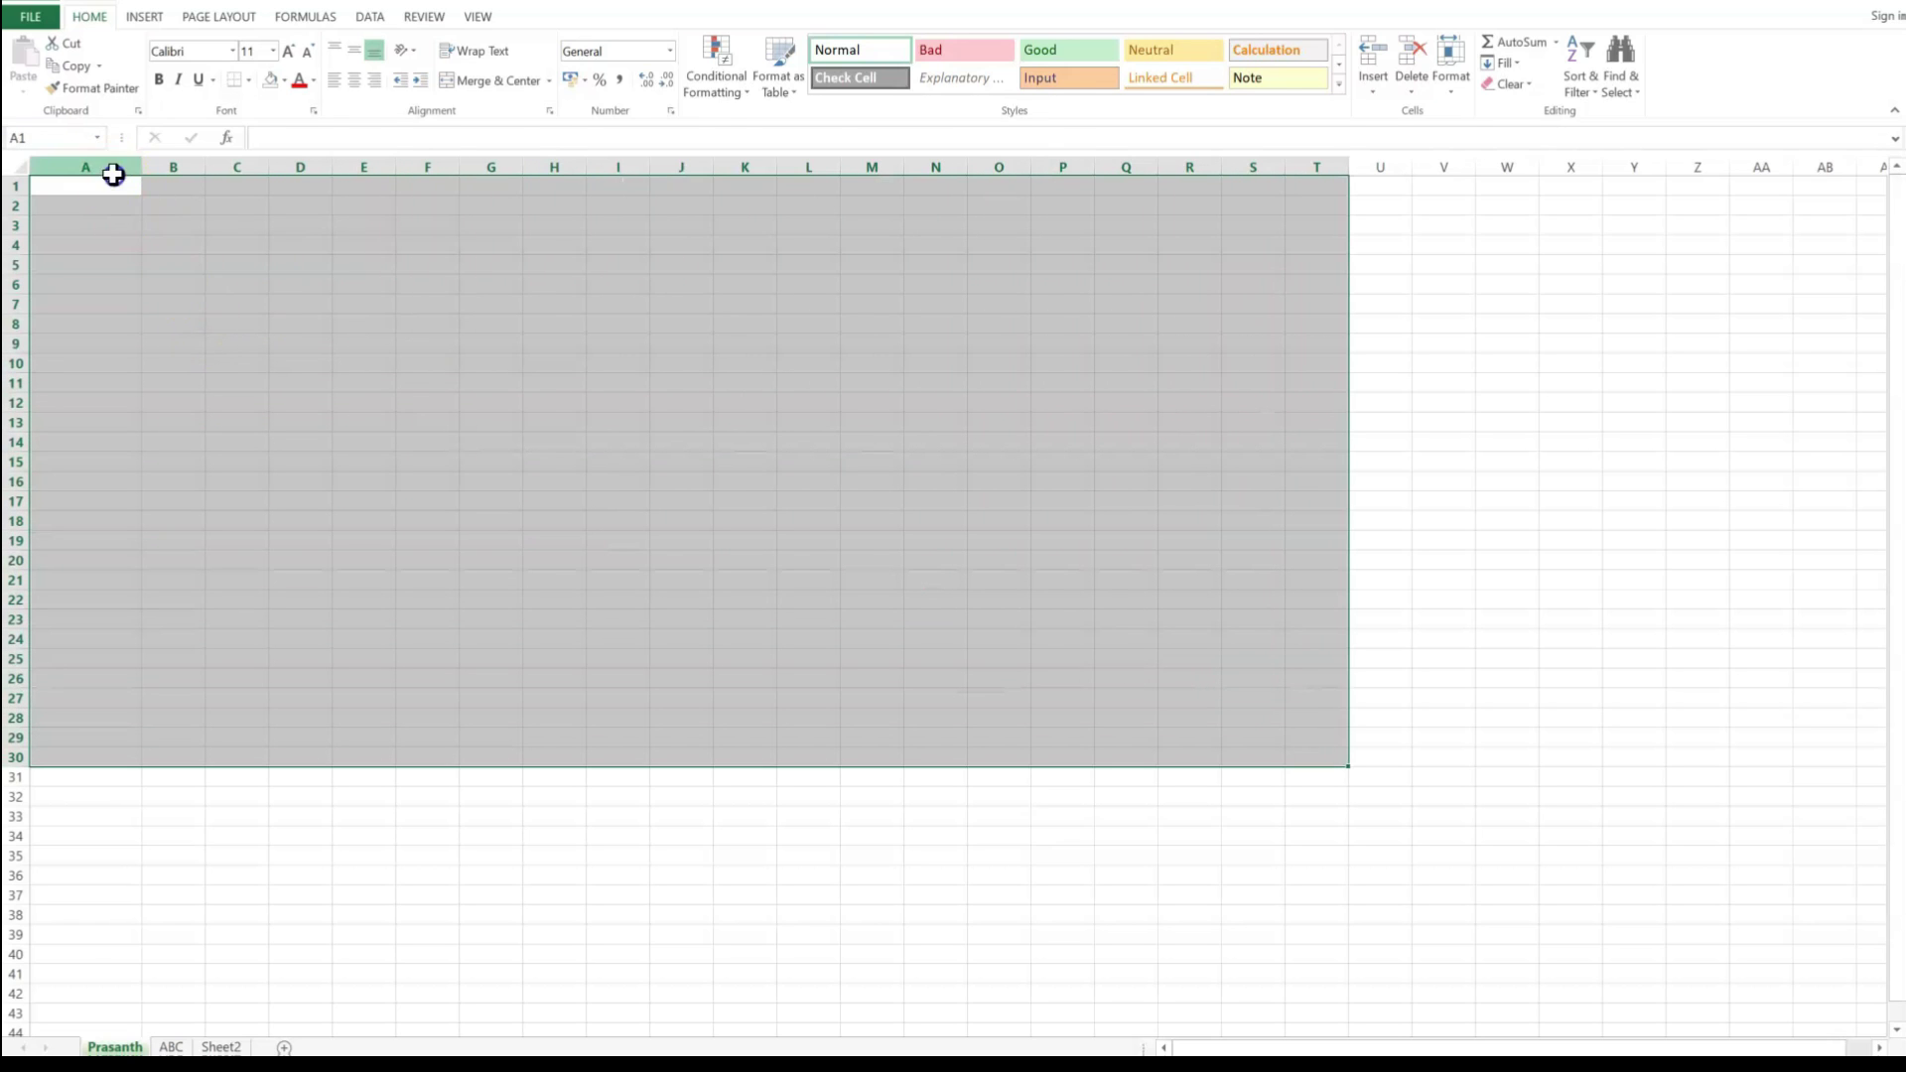
pyautogui.click(111, 181)
# Drag from A1 to select the range A1:Z30
pyautogui.click(120, 183)
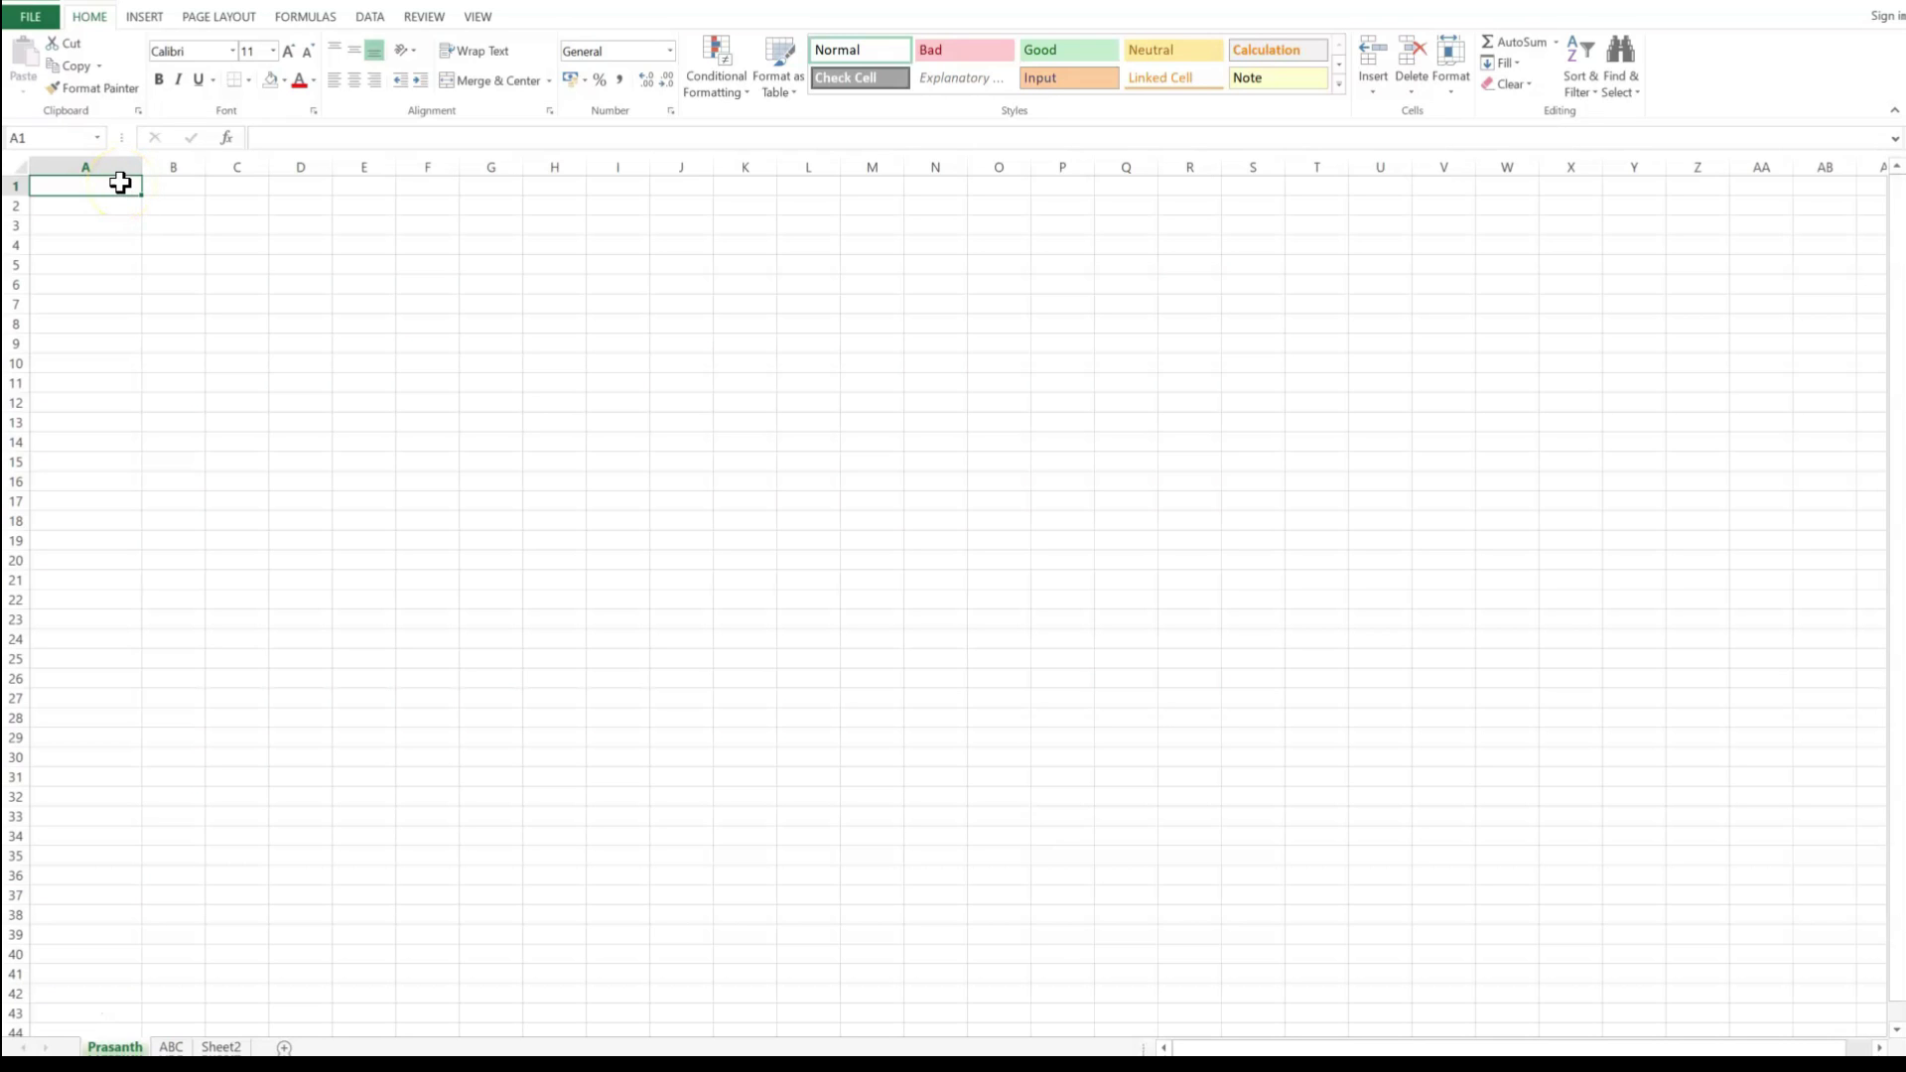
pyautogui.click(96, 190)
pyautogui.click(92, 188)
pyautogui.moveTo(92, 187); pyautogui.dragTo(1598, 670)
pyautogui.moveTo(1692, 706); pyautogui.dragTo(1716, 752)
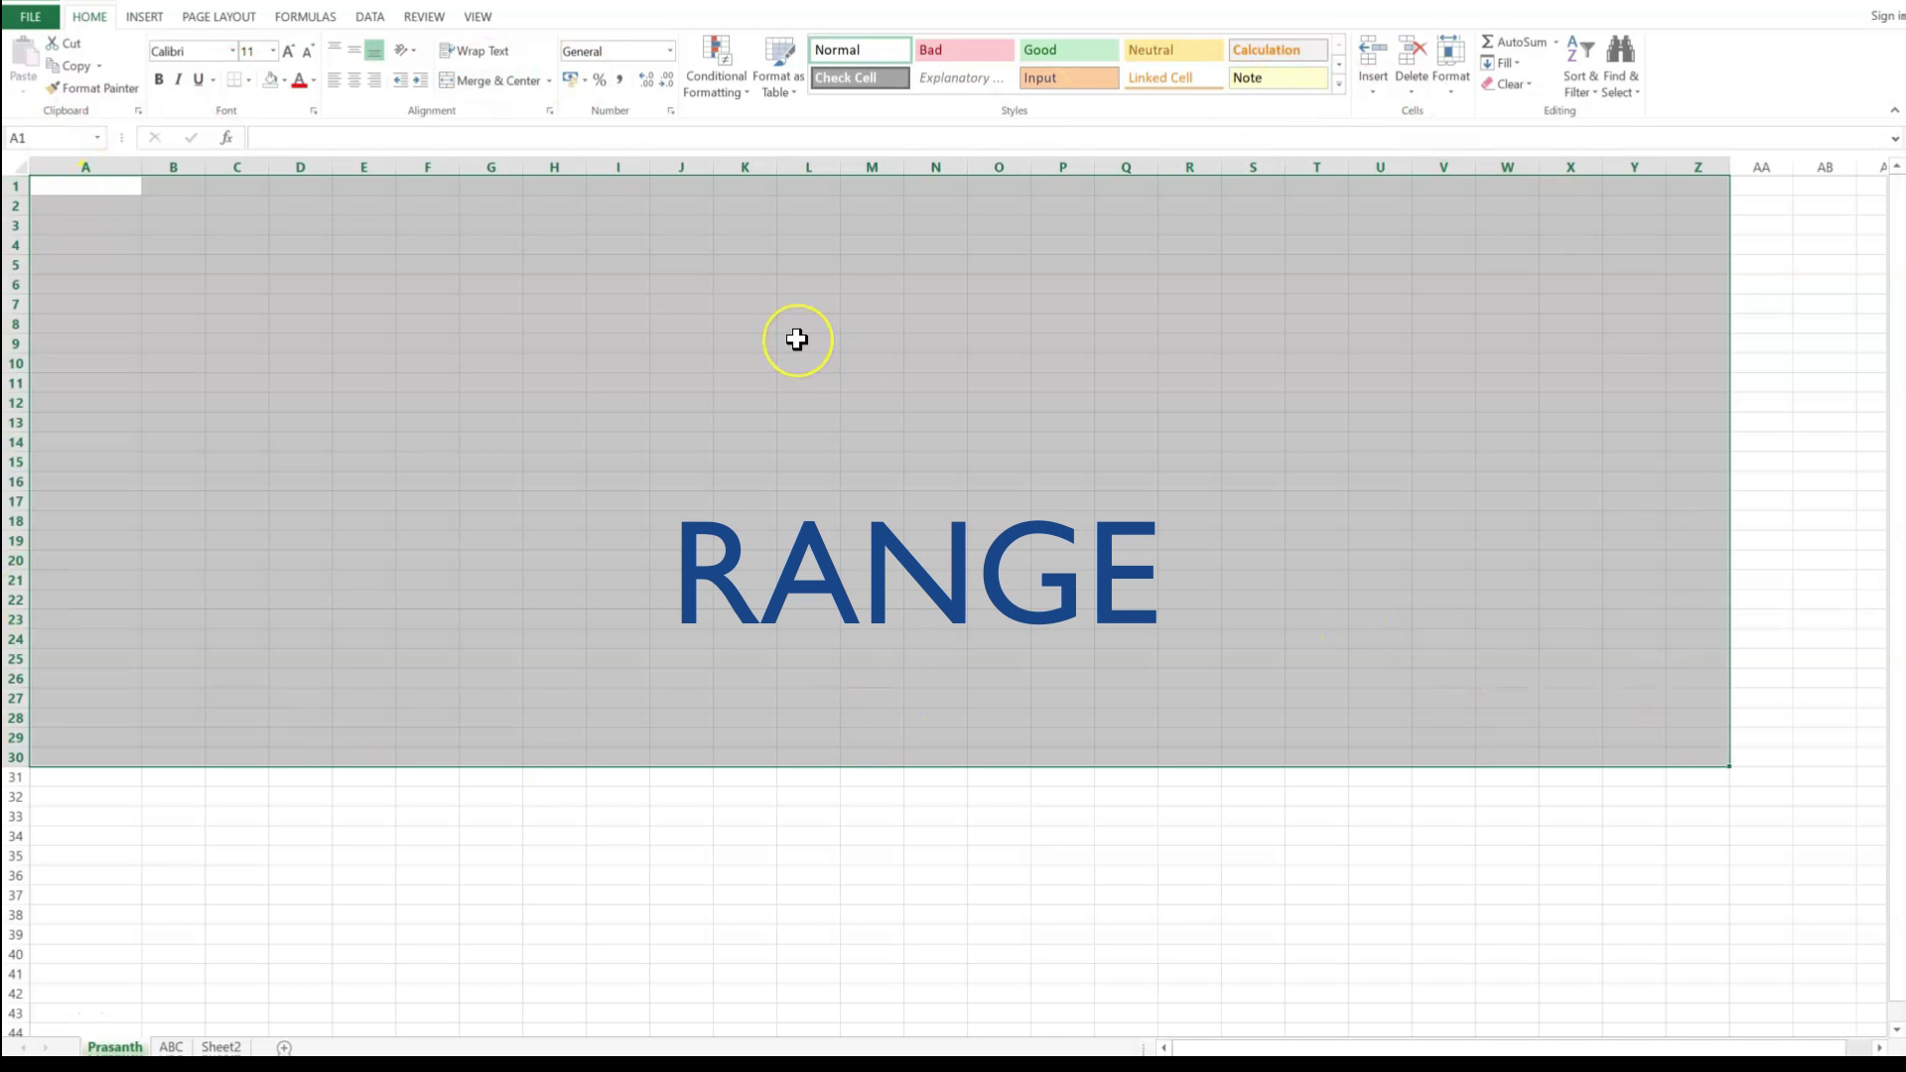
# Select the range A1:W30 by typing its address in the Name Box
pyautogui.write('A1')
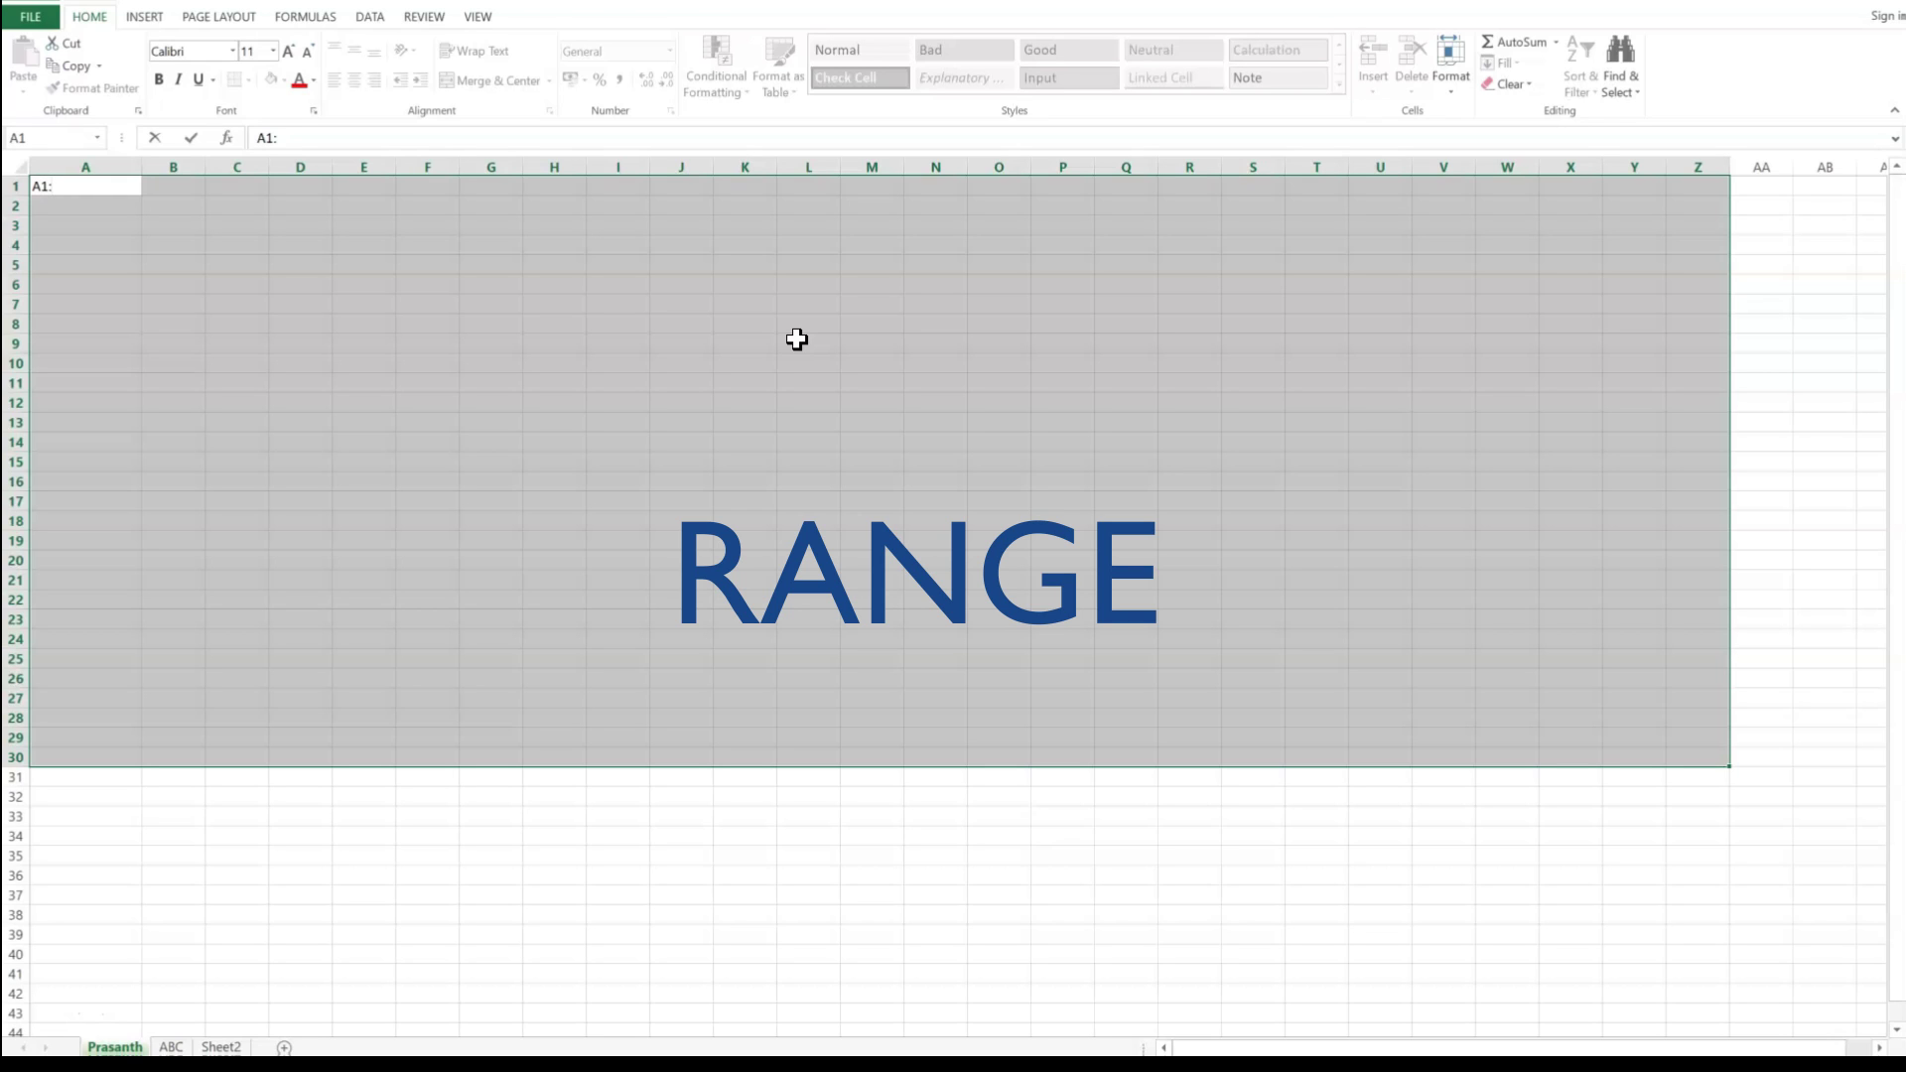
pyautogui.write(':W30')
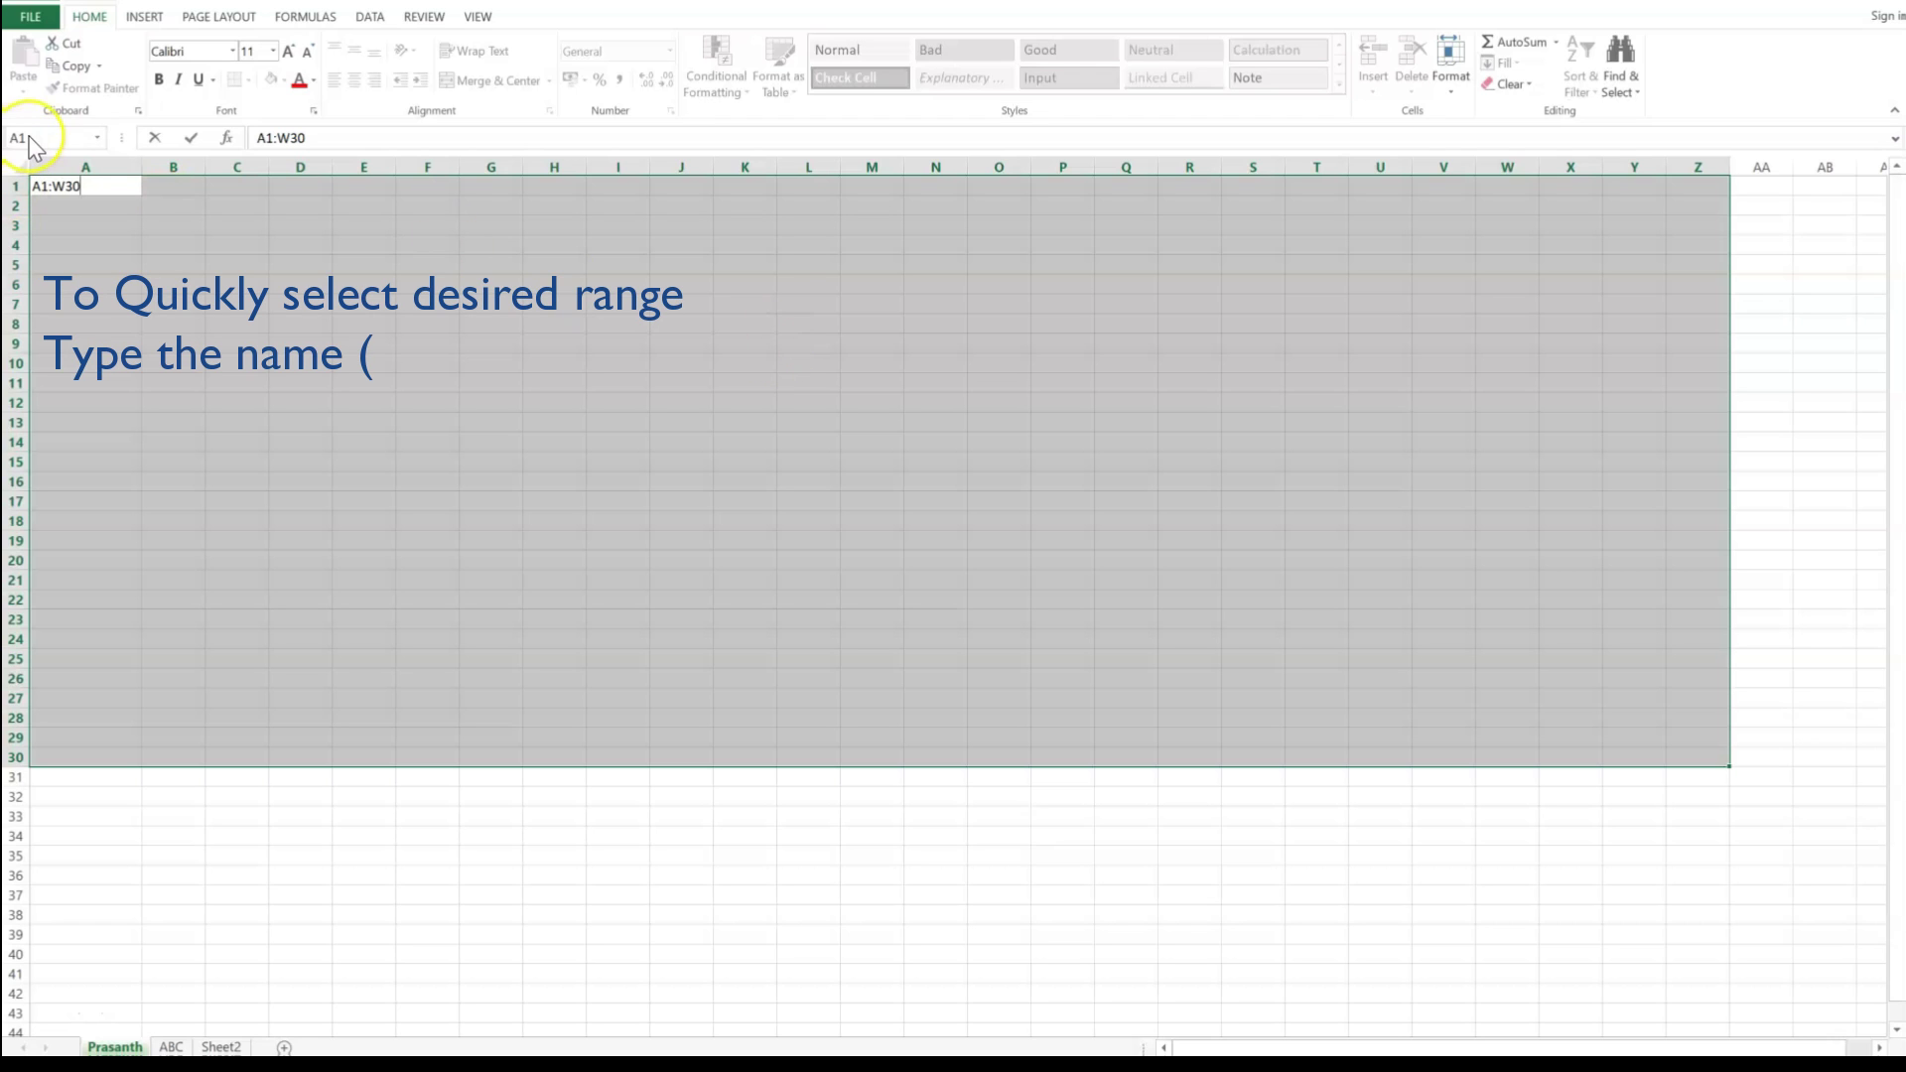
pyautogui.click(86, 187)
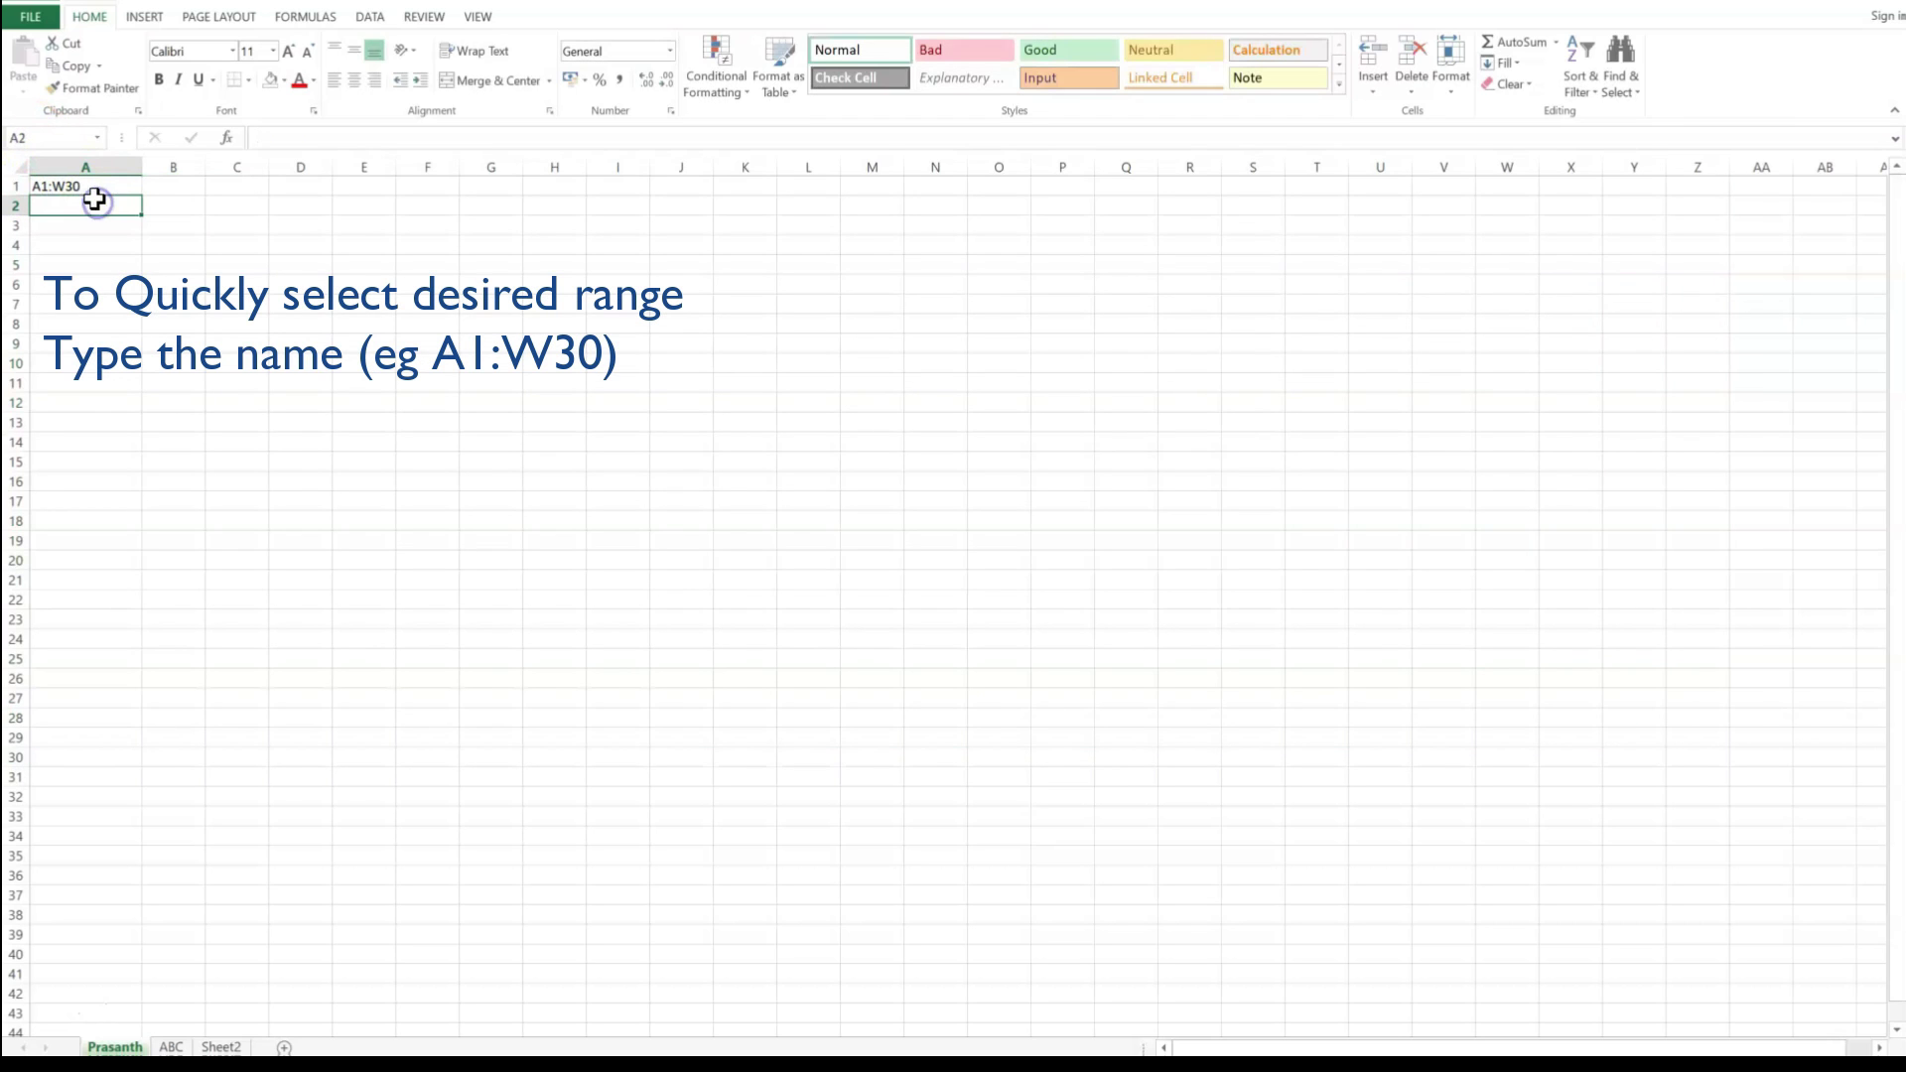
pyautogui.click(48, 136)
pyautogui.write('A1:W30')
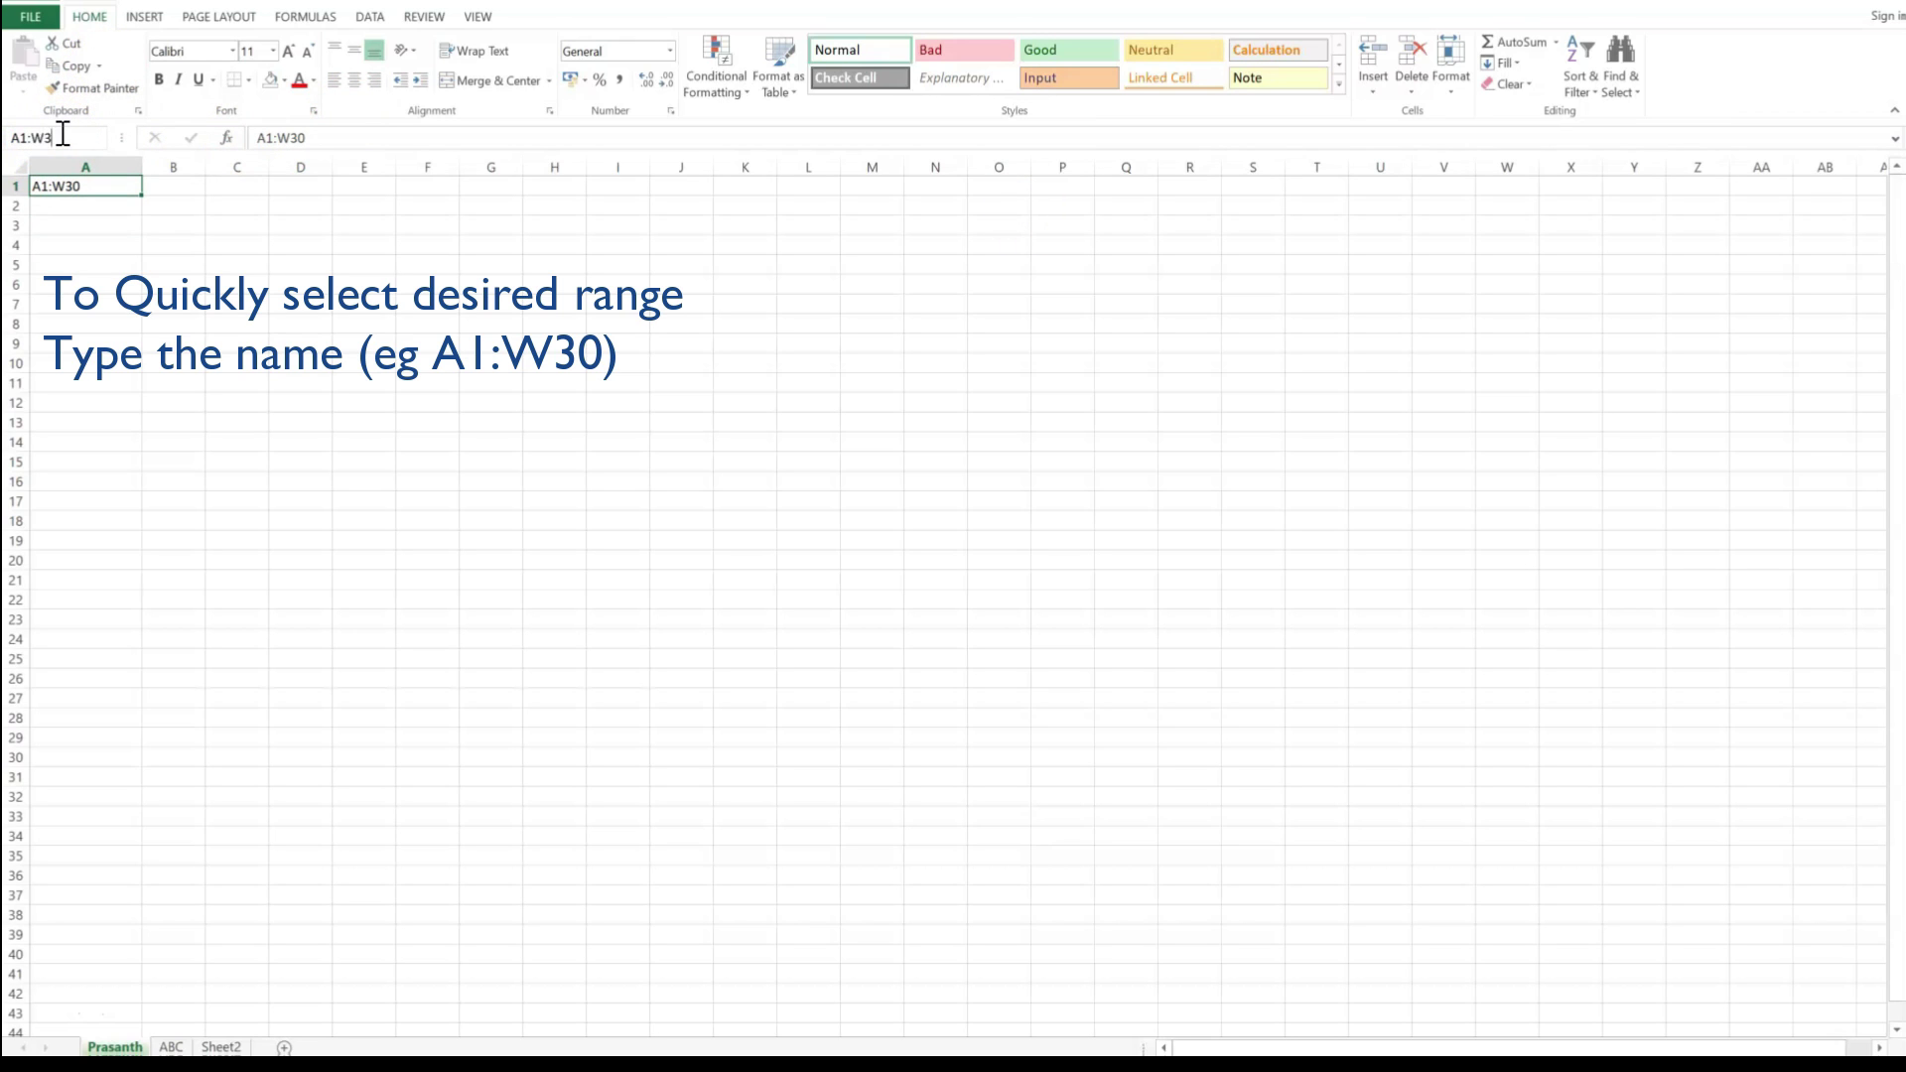
pyautogui.press('Return')
# Extend the selection to A1:AC50 and clear the stray A1:W30 text from A1
pyautogui.click(62, 137)
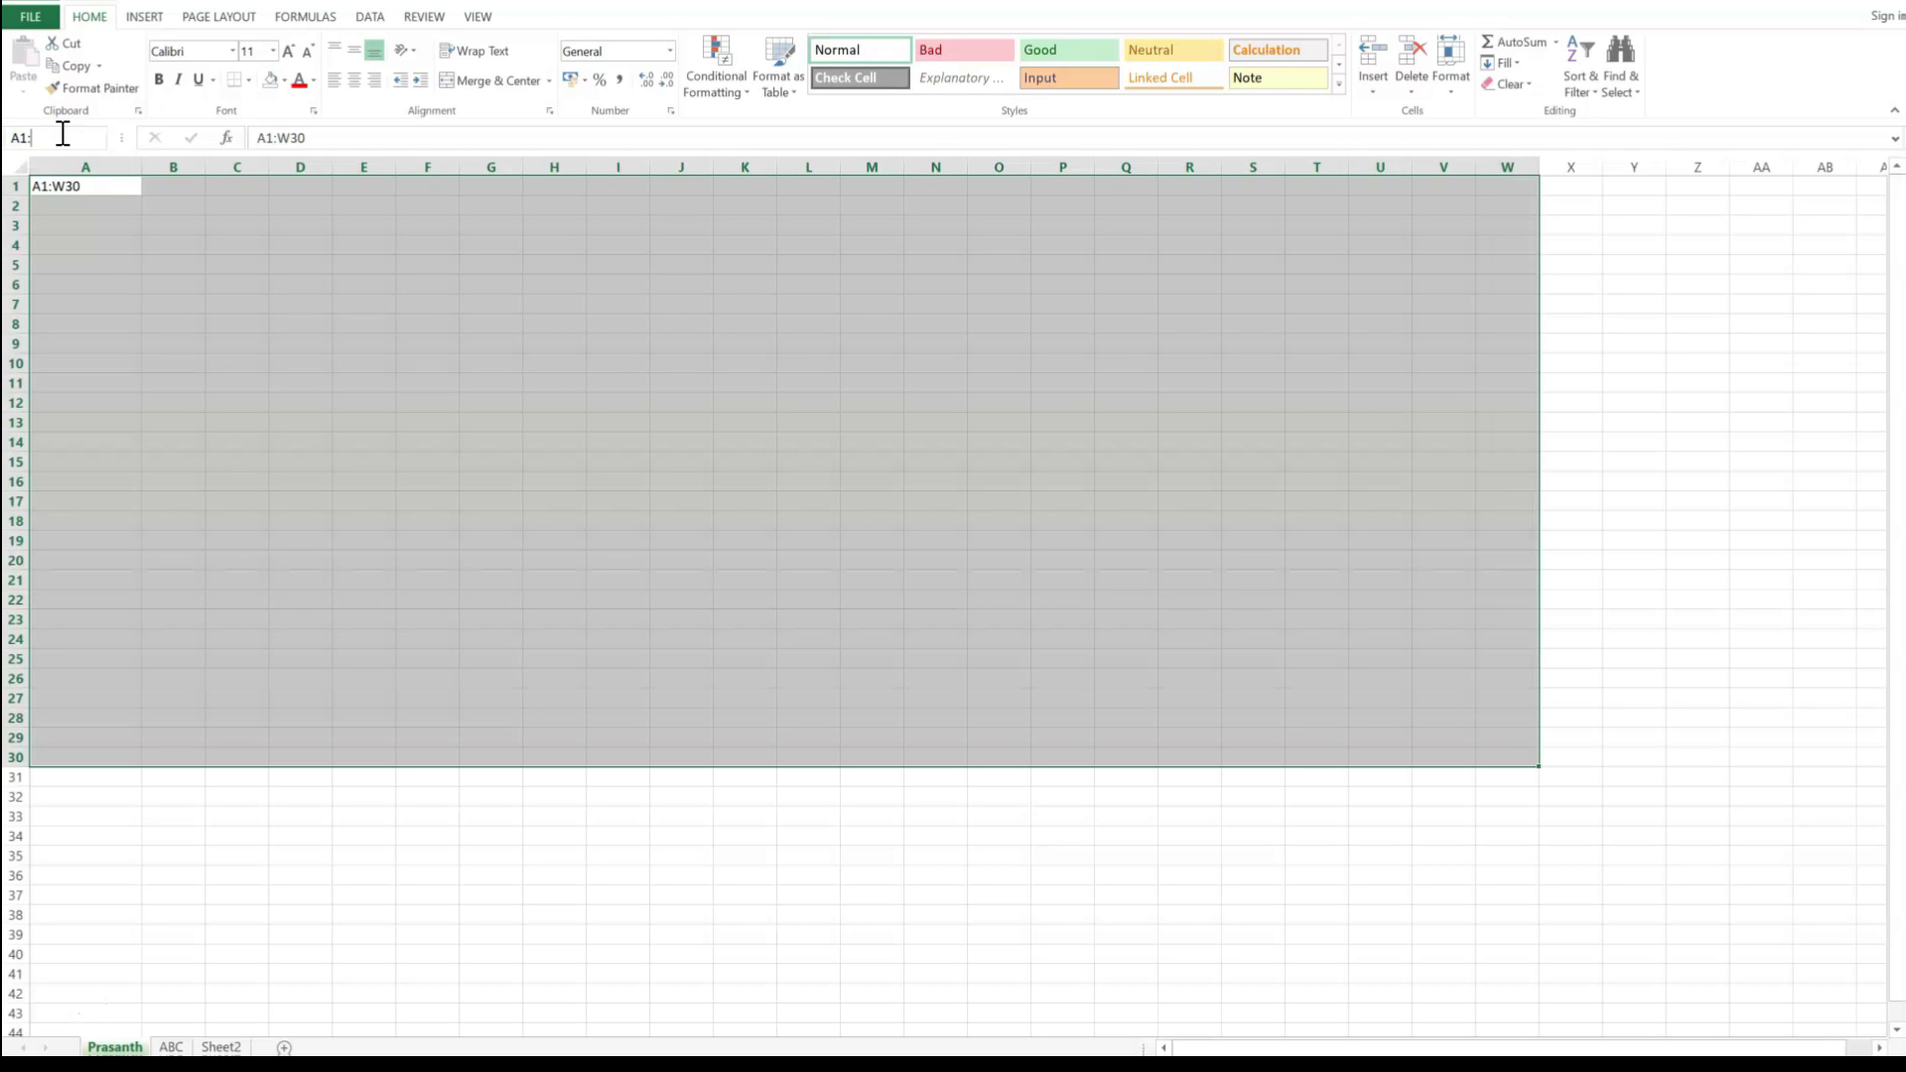
pyautogui.write(':AC50')
pyautogui.press('Return')
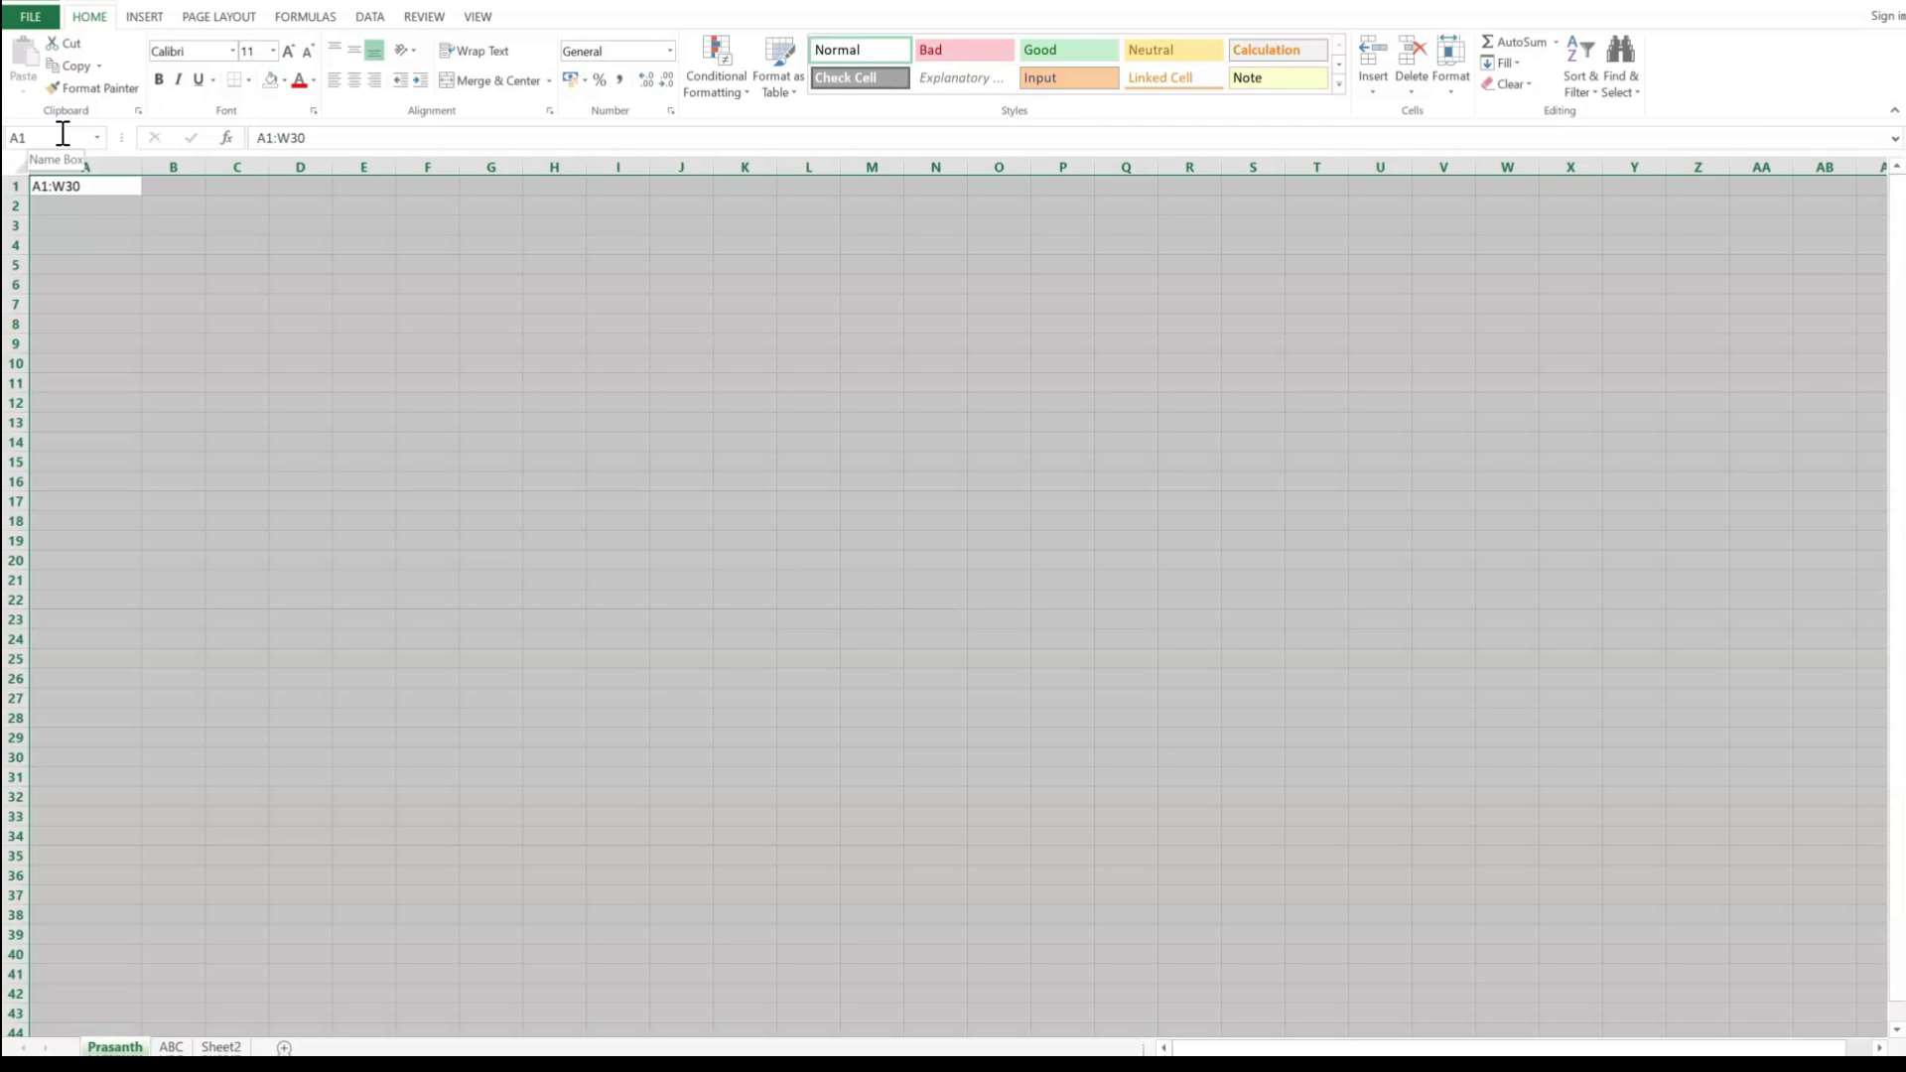
pyautogui.press('Delete')
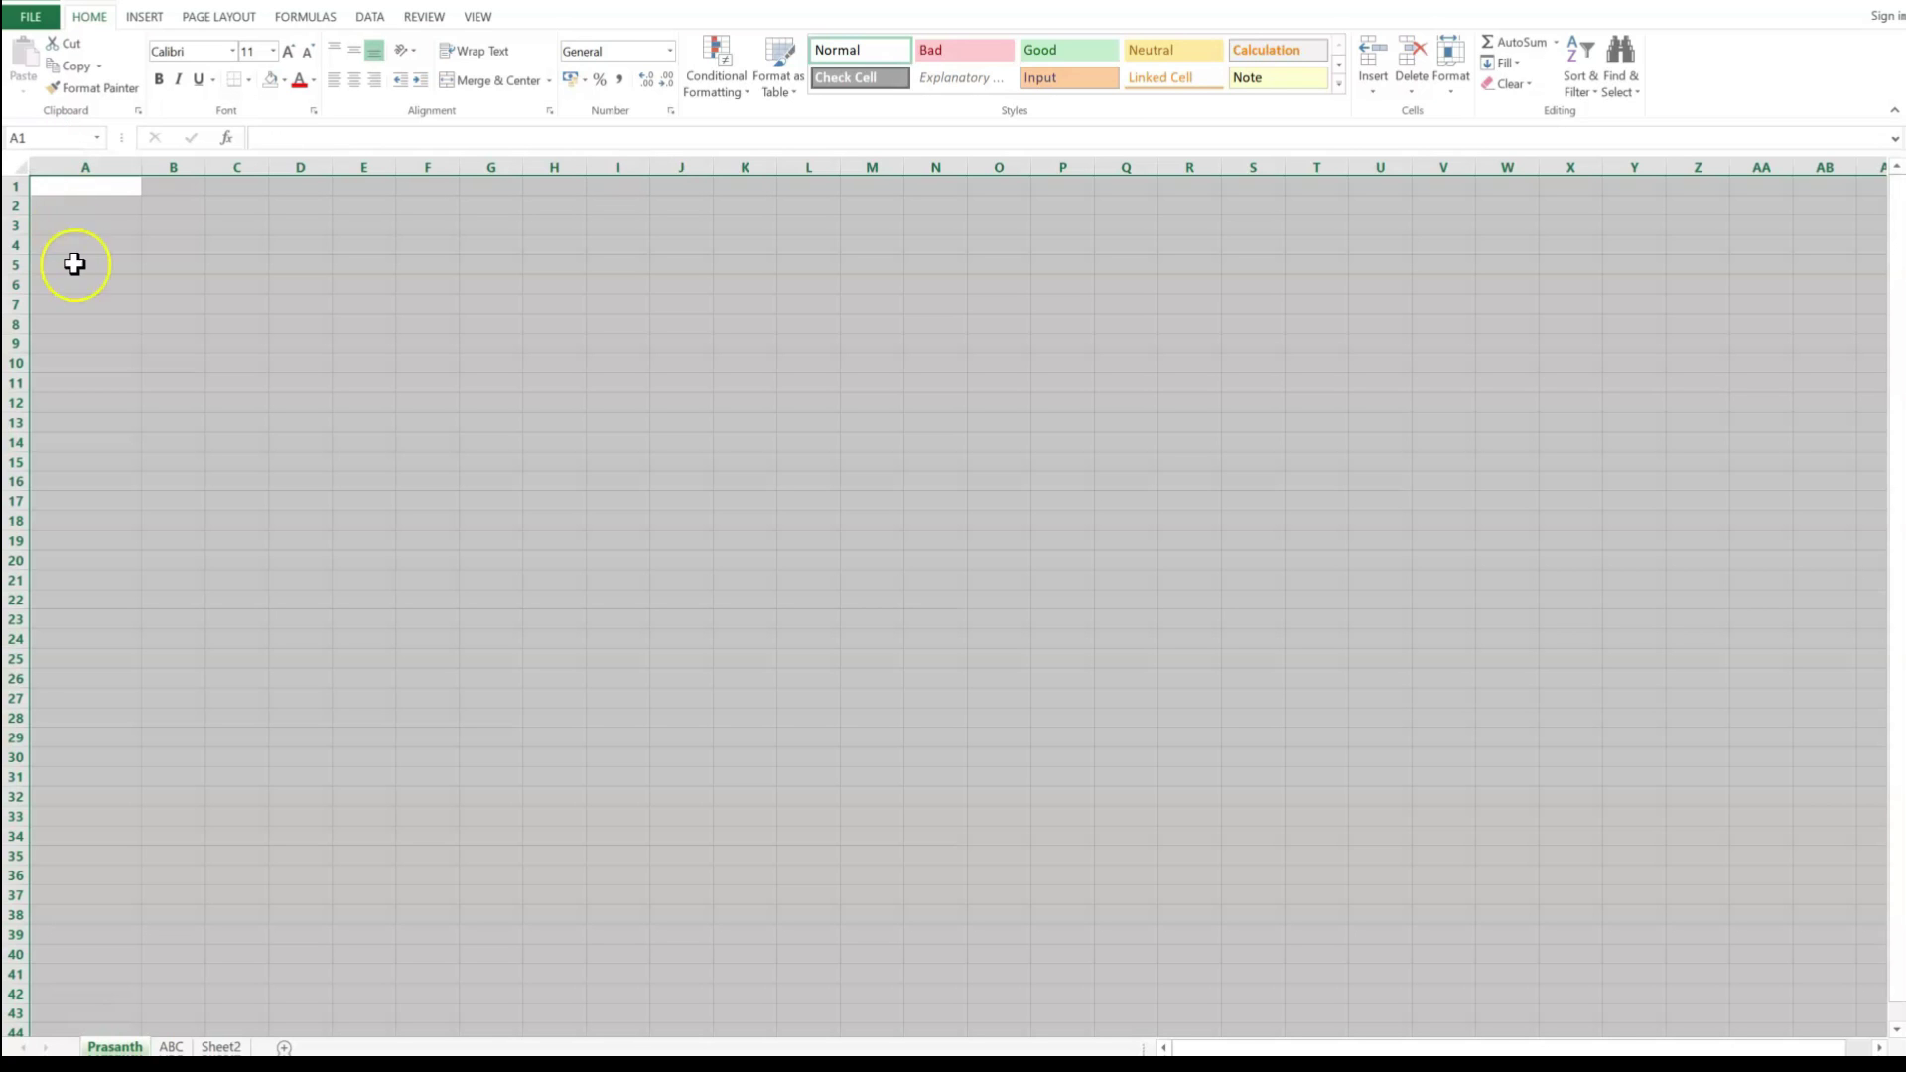
pyautogui.click(90, 223)
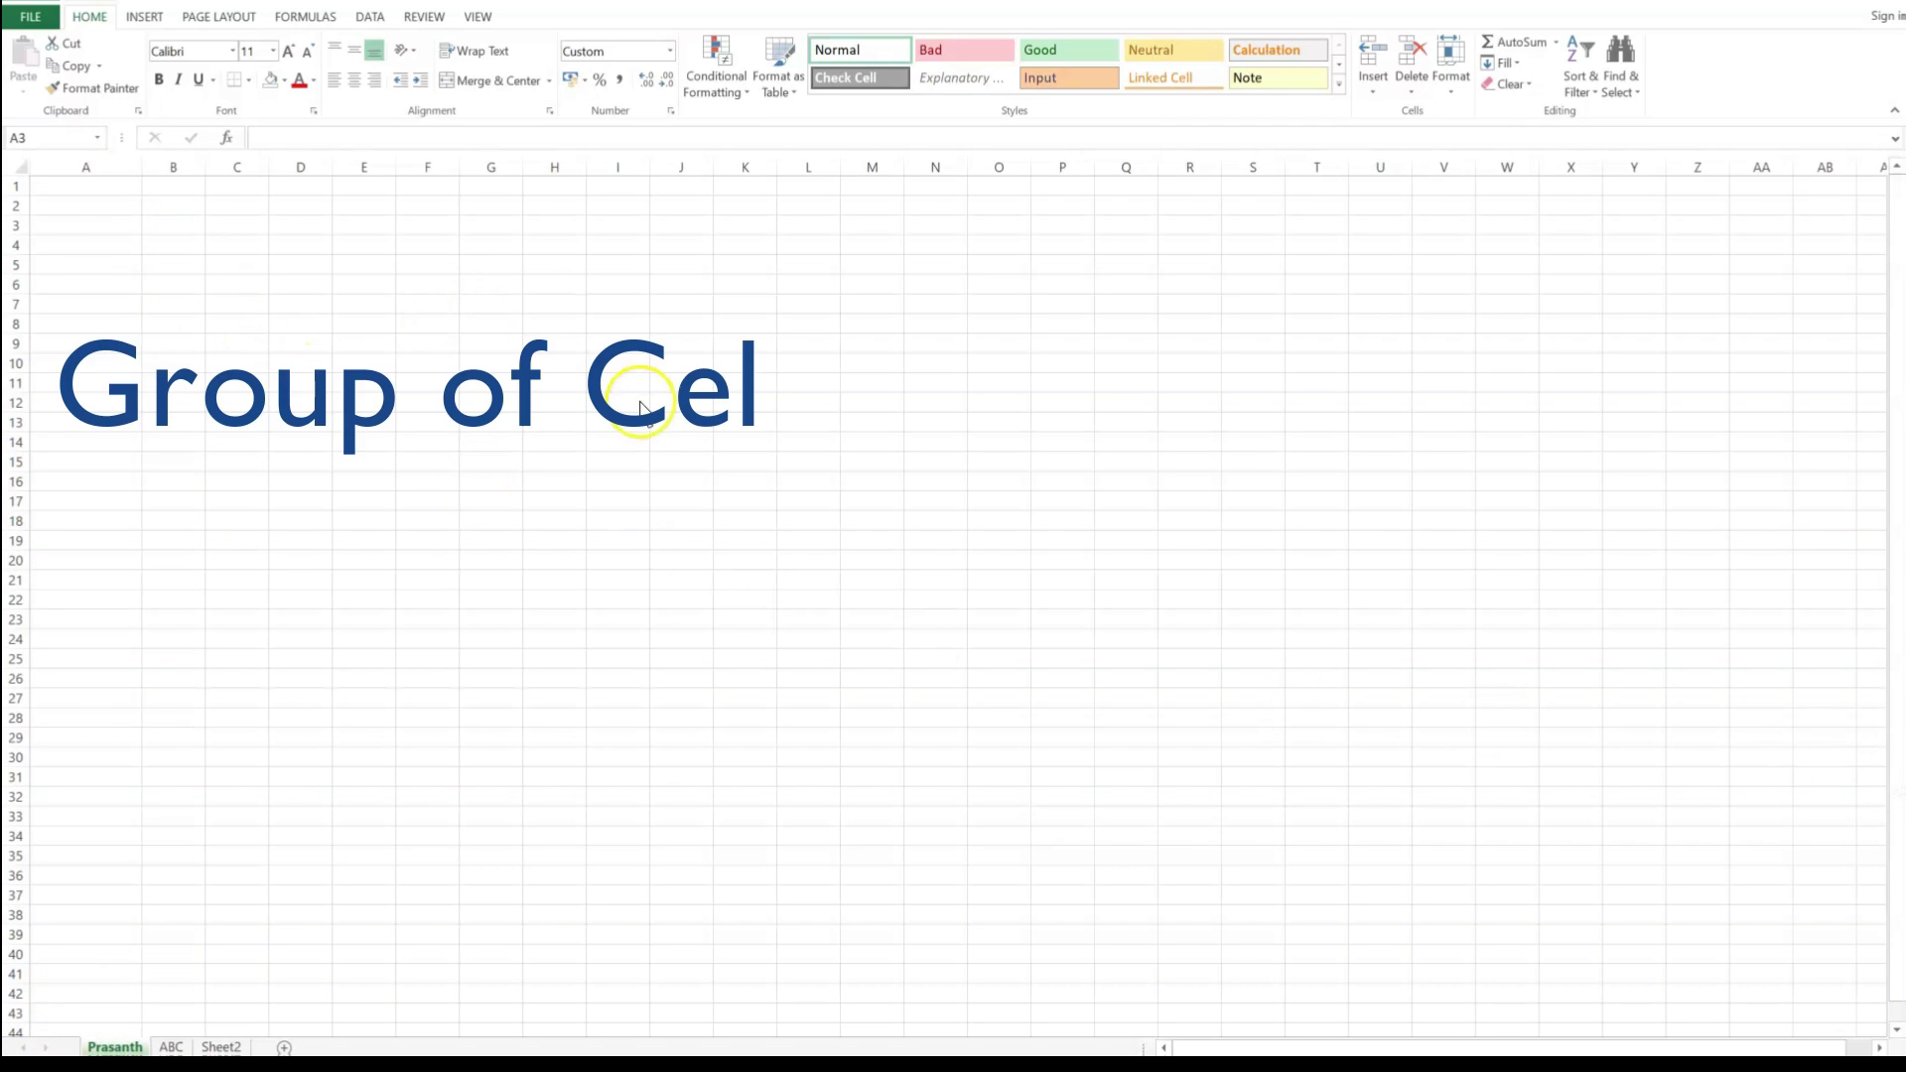
pyautogui.keyDown('ctrl'); pyautogui.click(182, 1045); pyautogui.keyUp('ctrl')
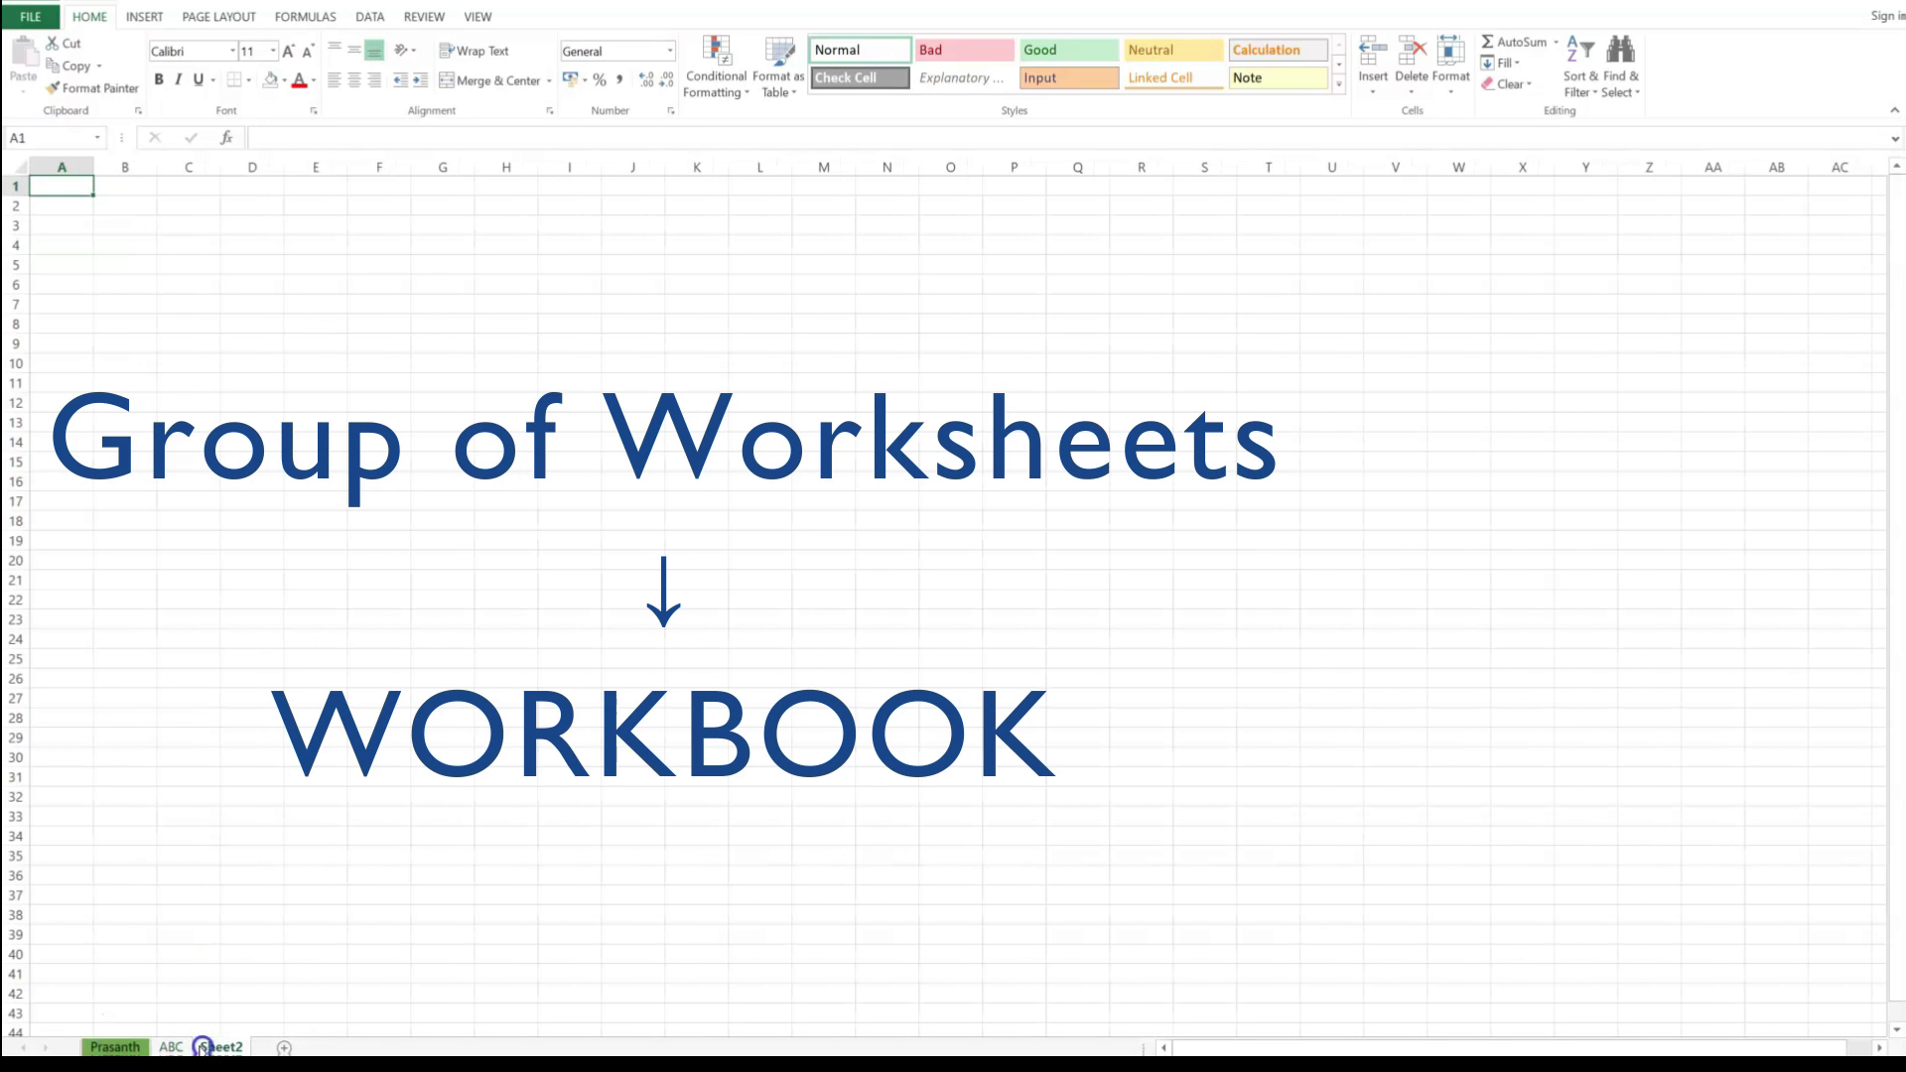
pyautogui.click(129, 1047)
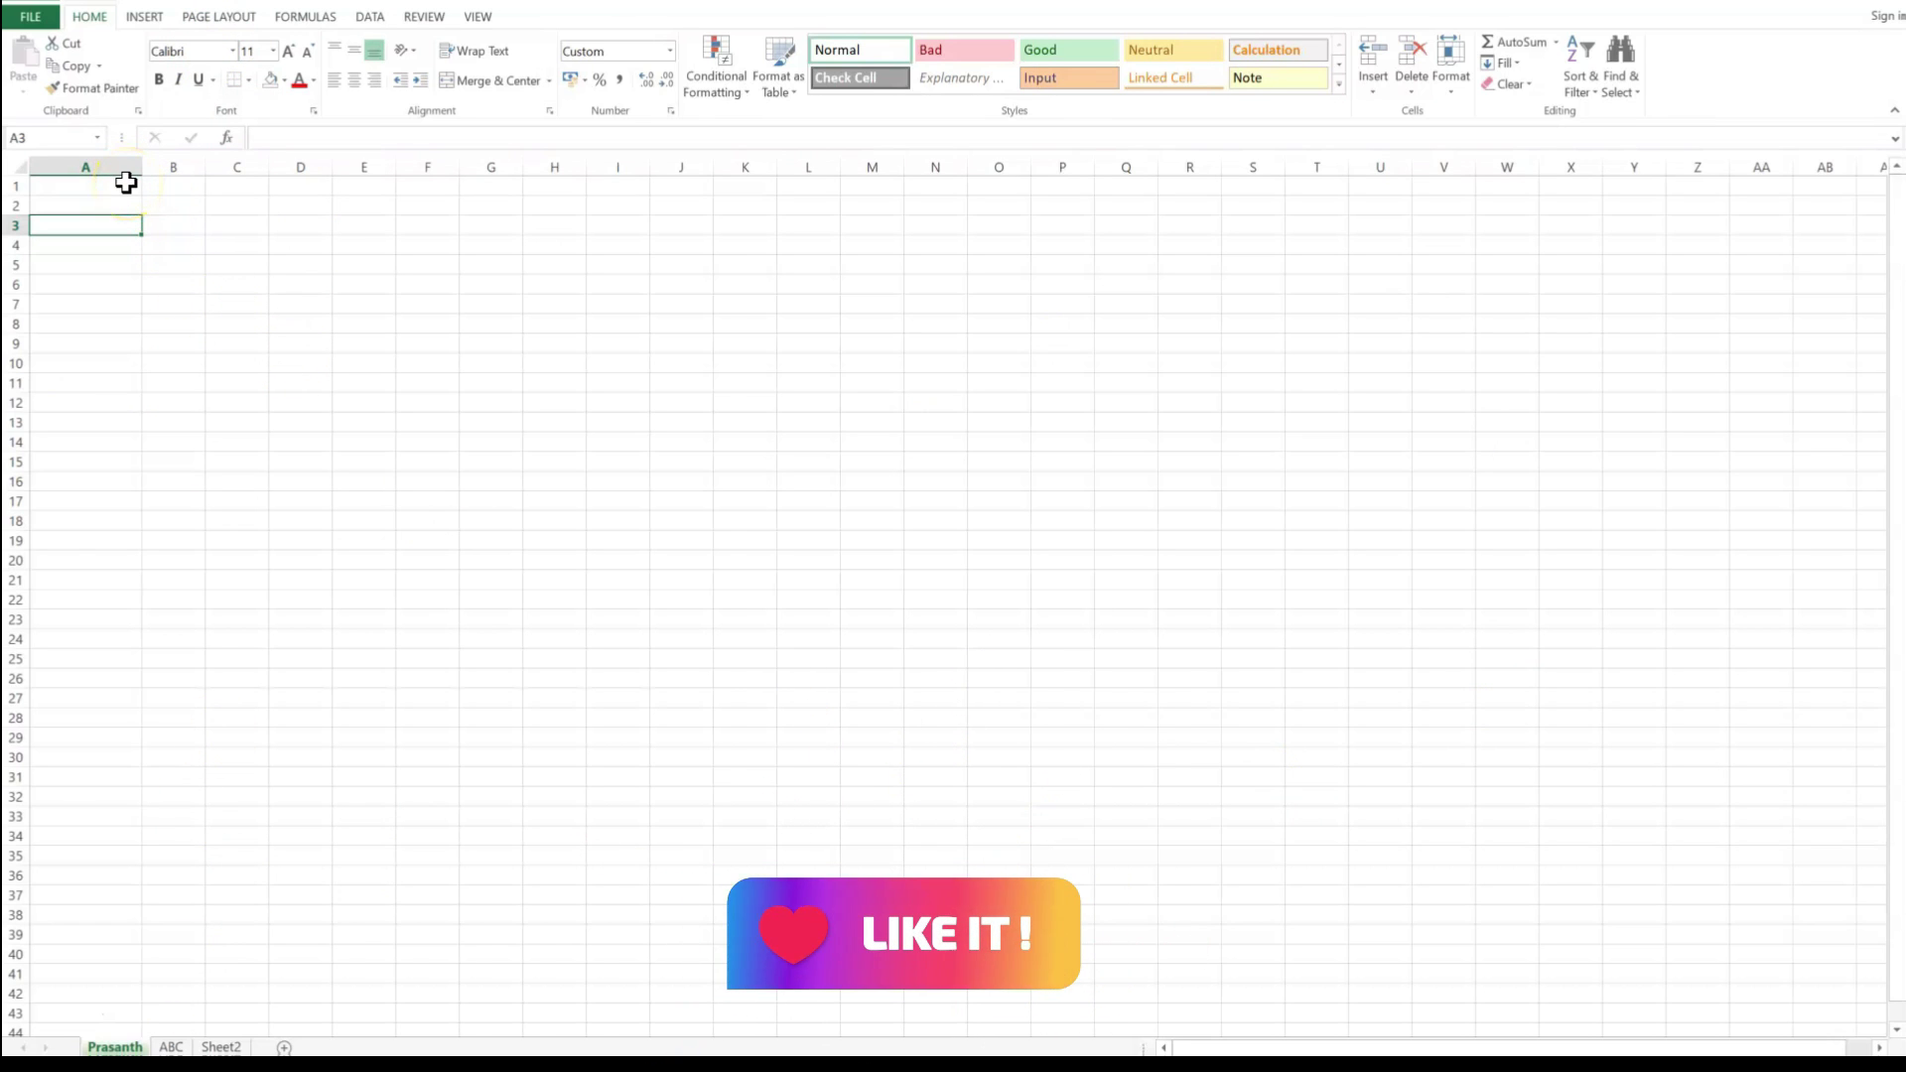
pyautogui.click(122, 186)
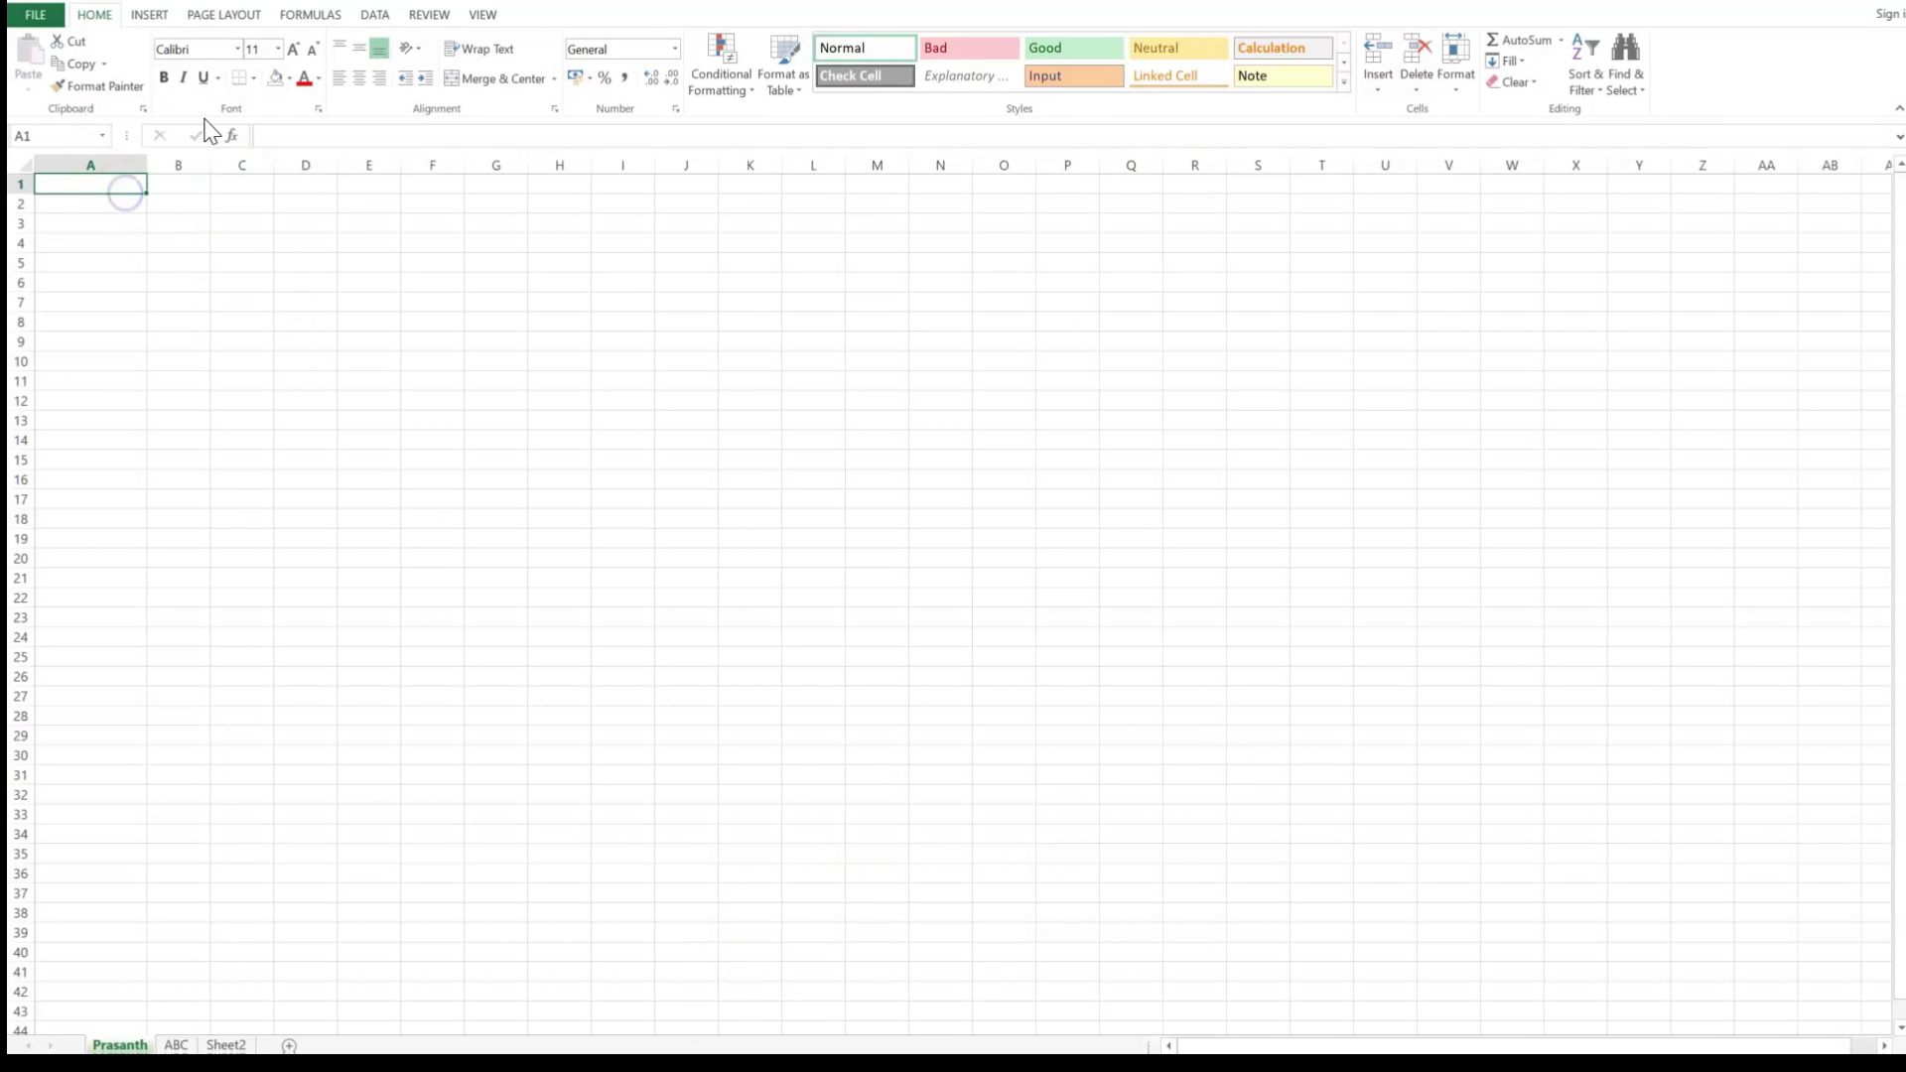
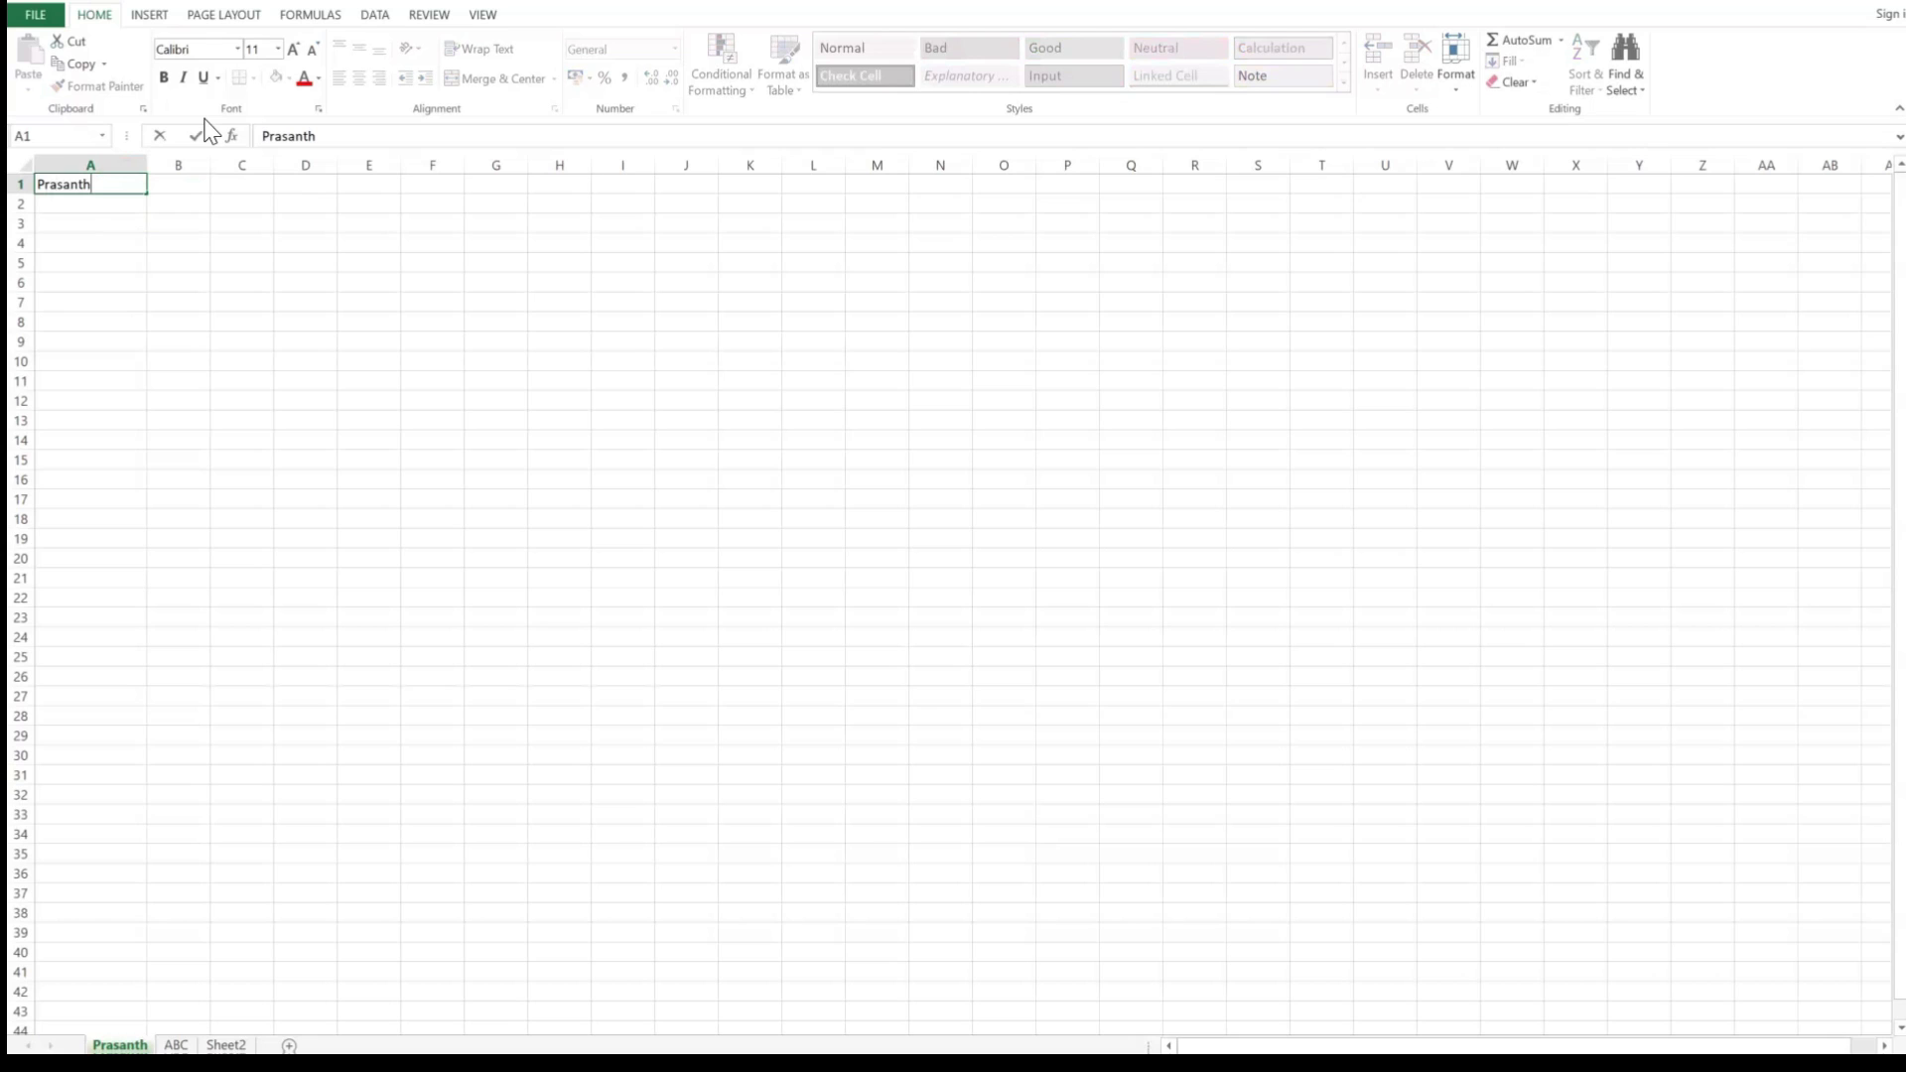
pyautogui.press('Return')
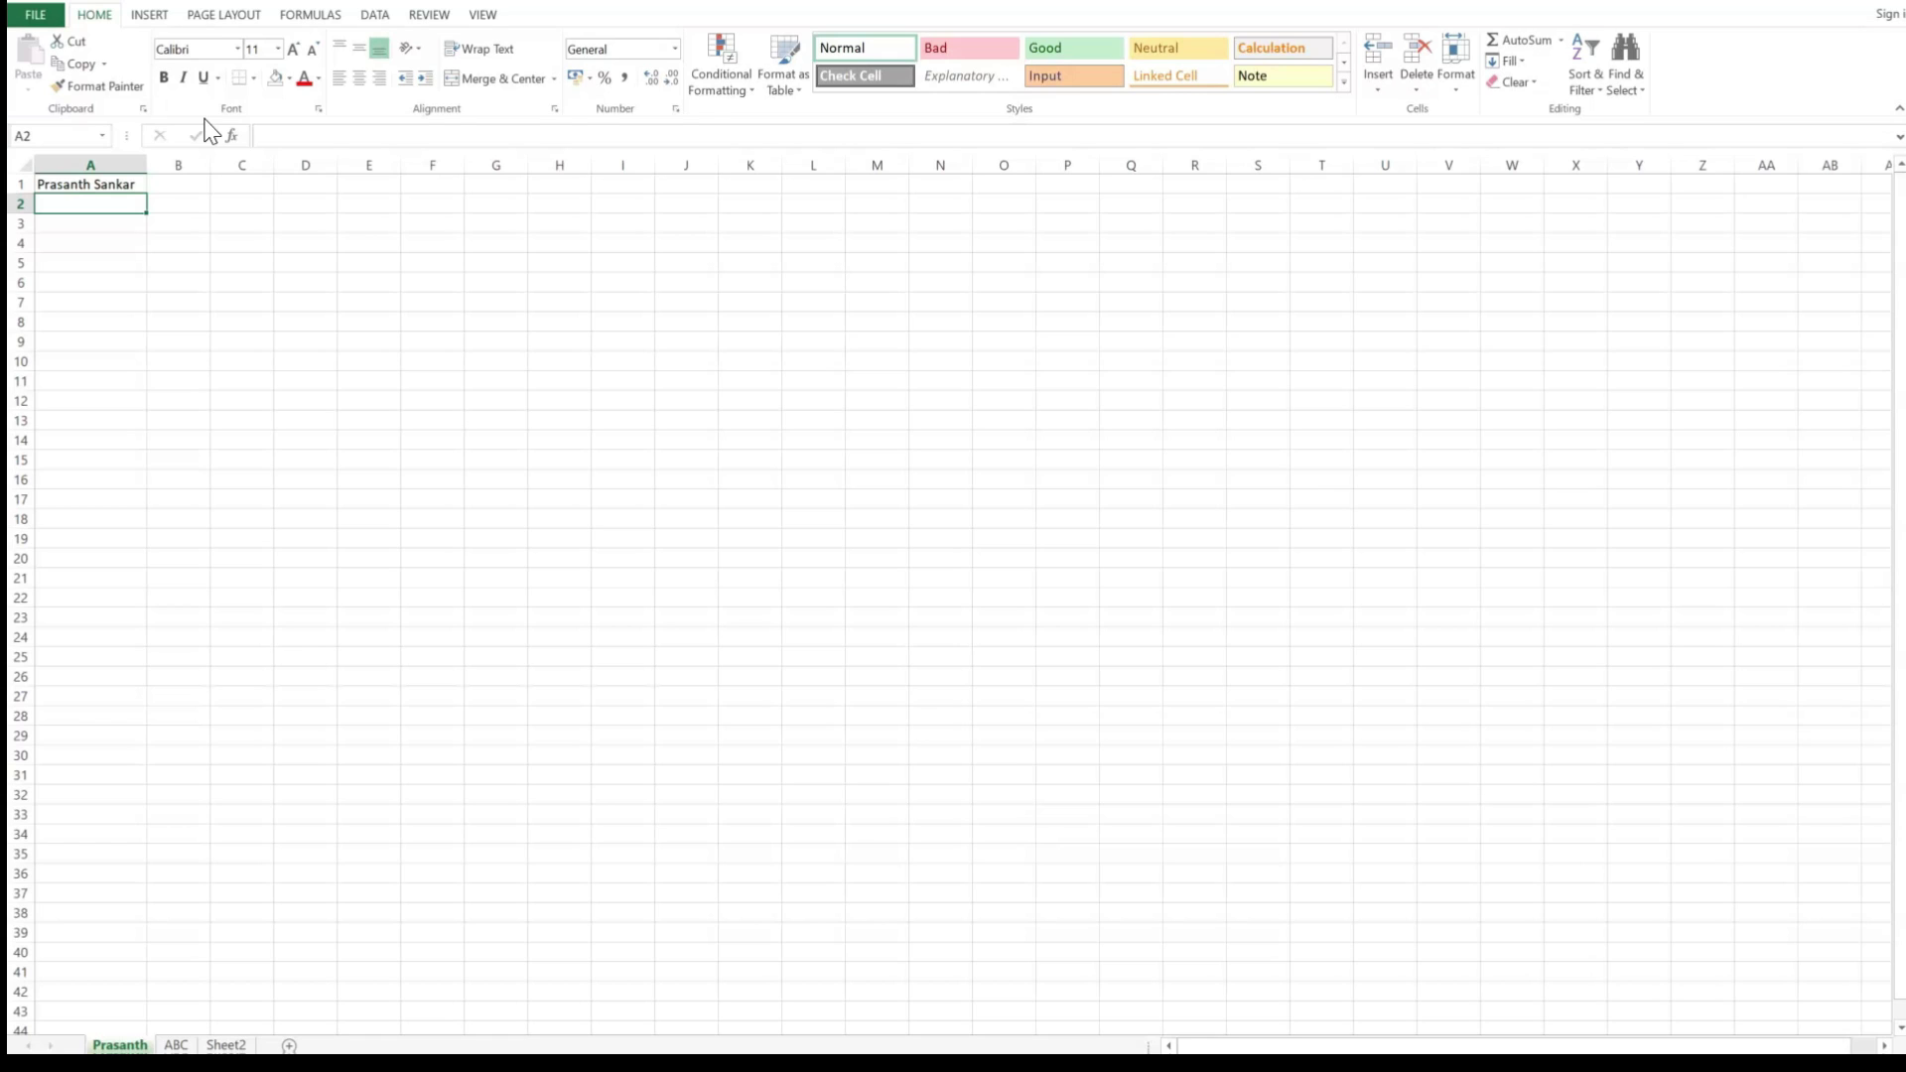
pyautogui.press('Up')
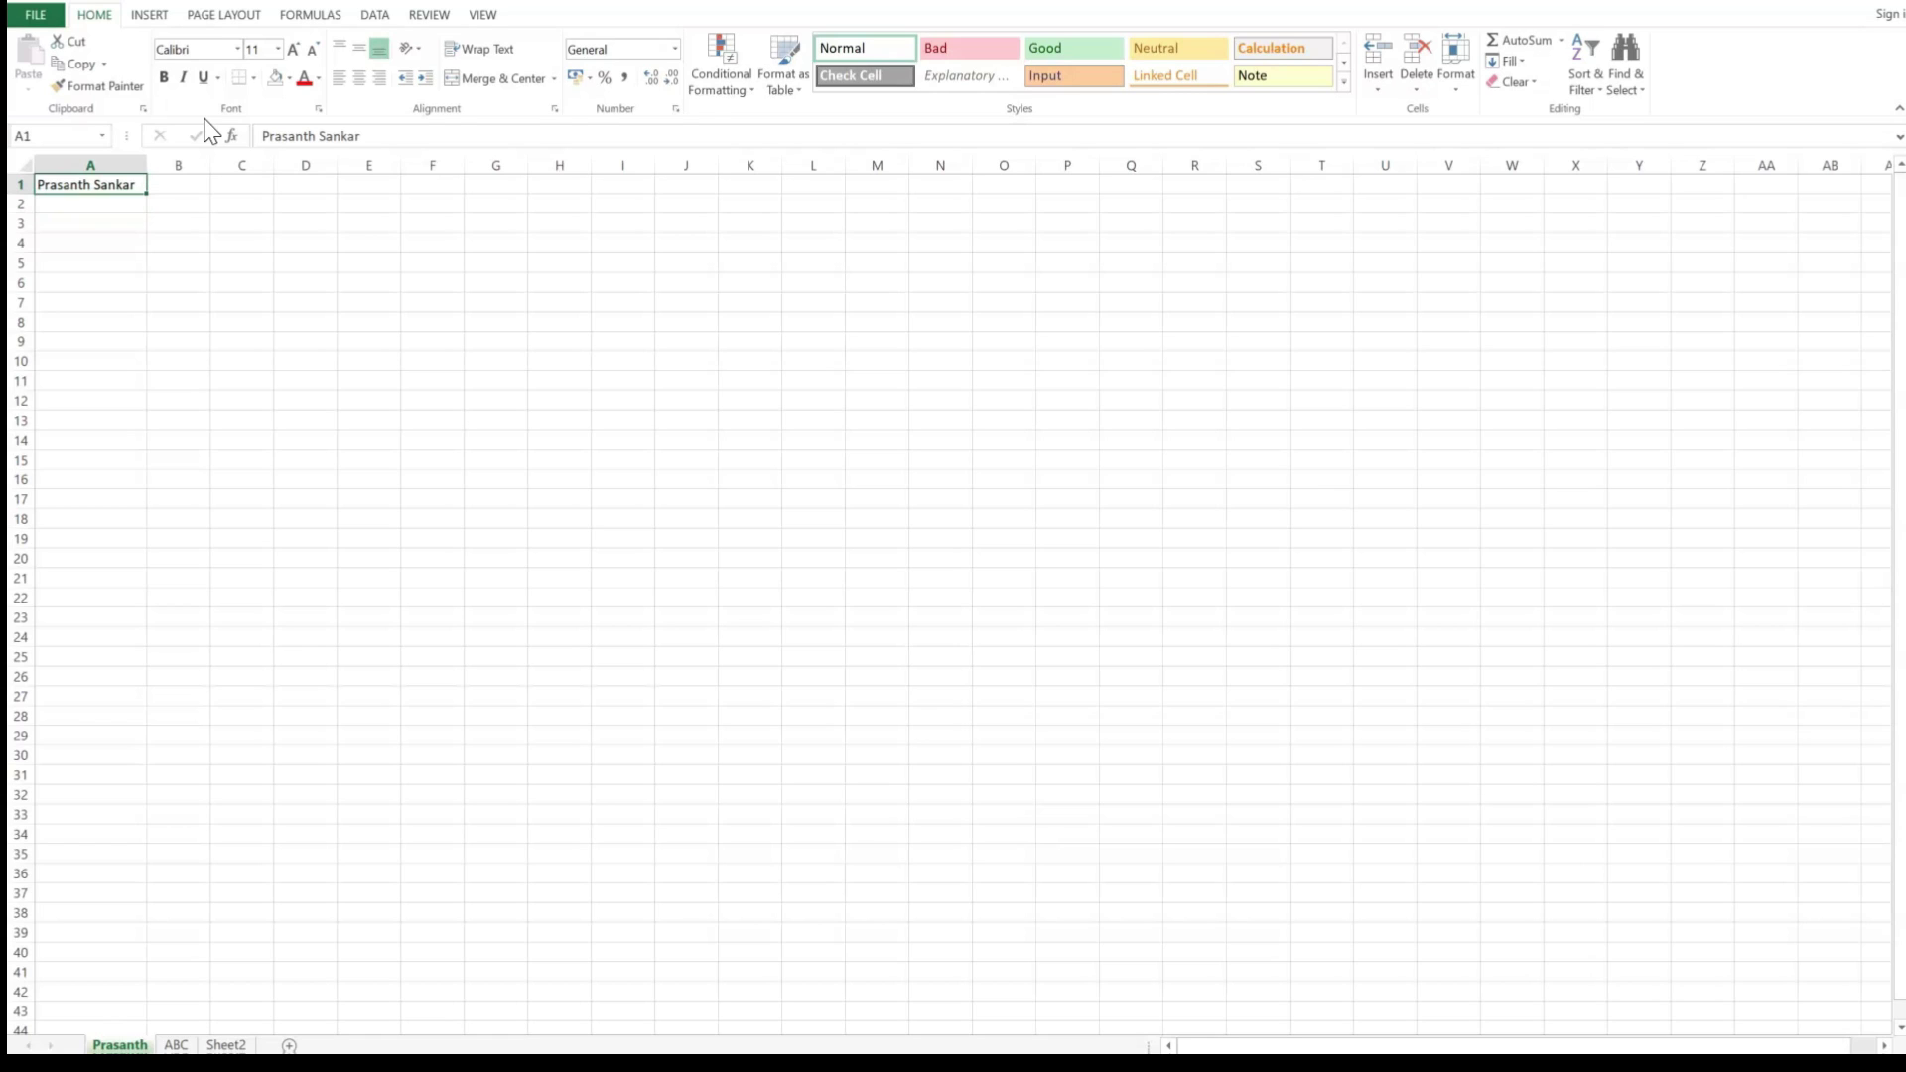
pyautogui.write('djfhasjfh')
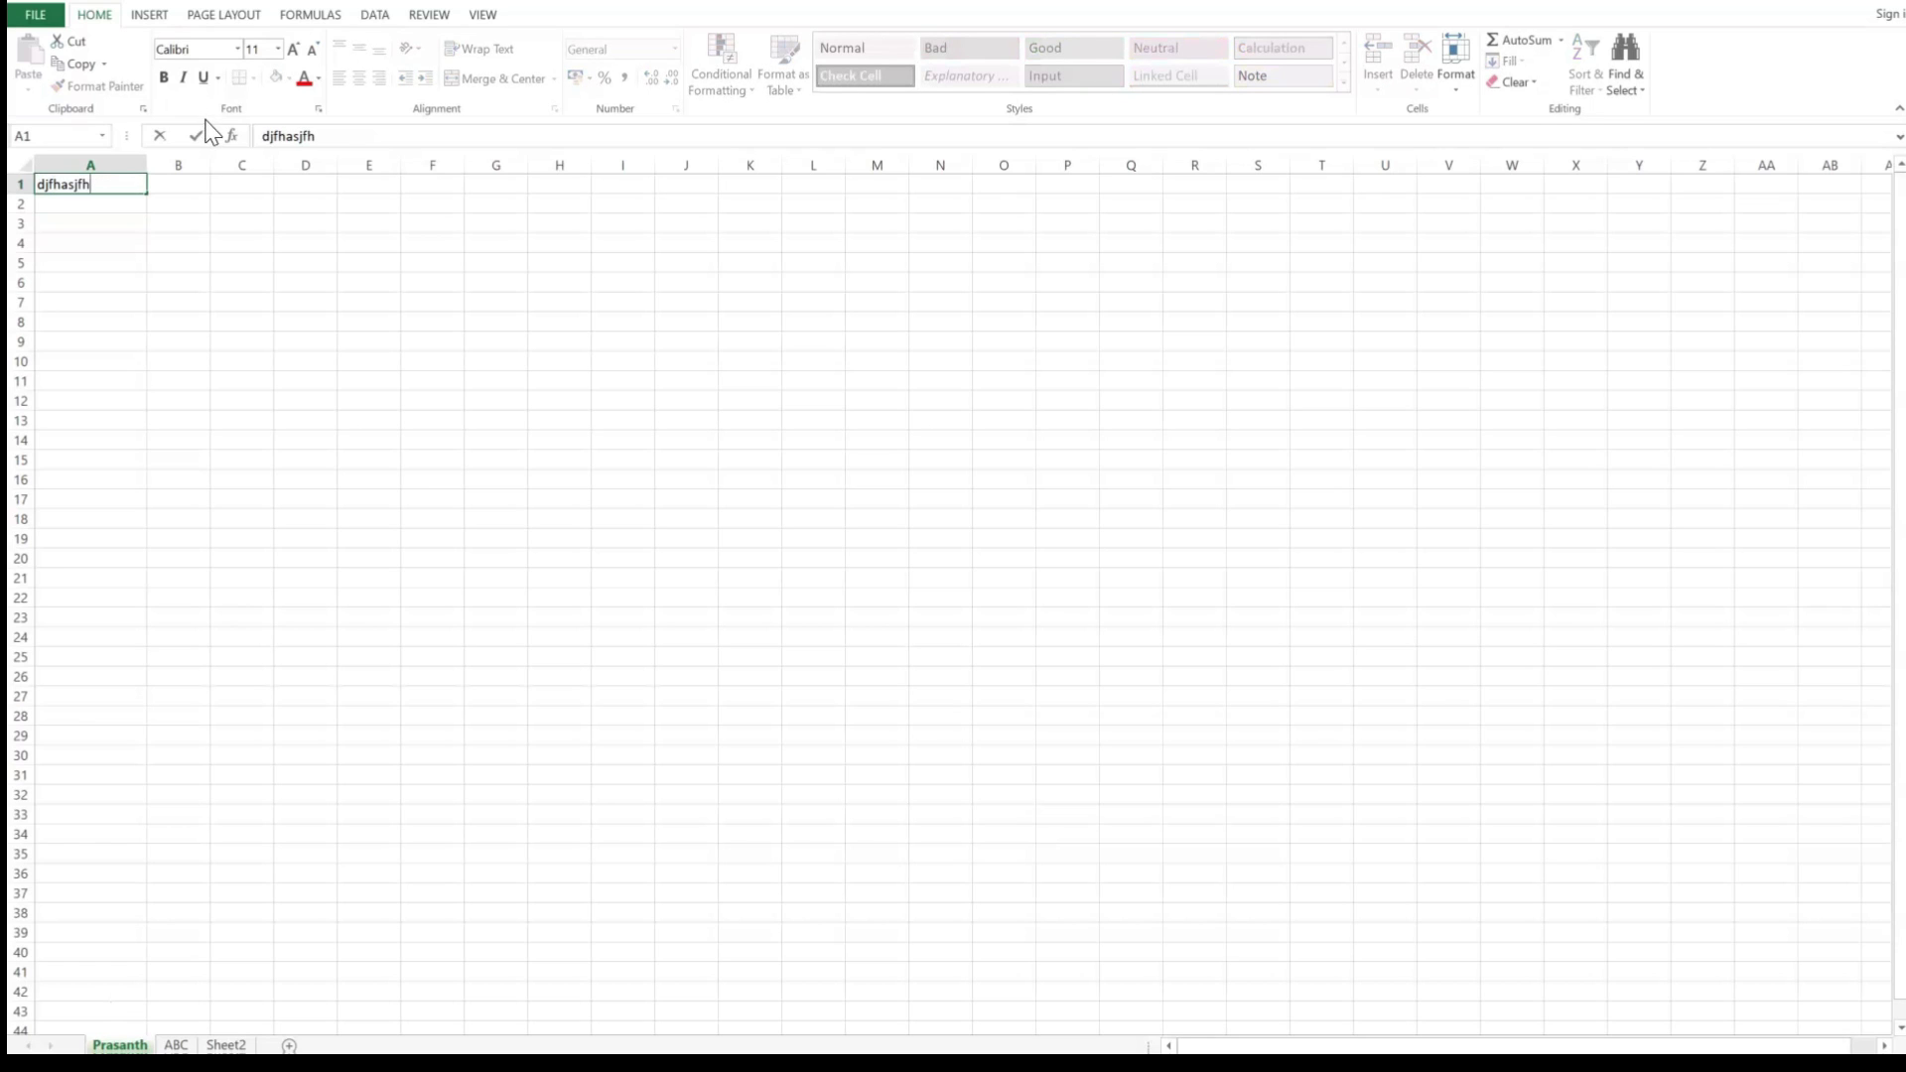
pyautogui.press('Escape')
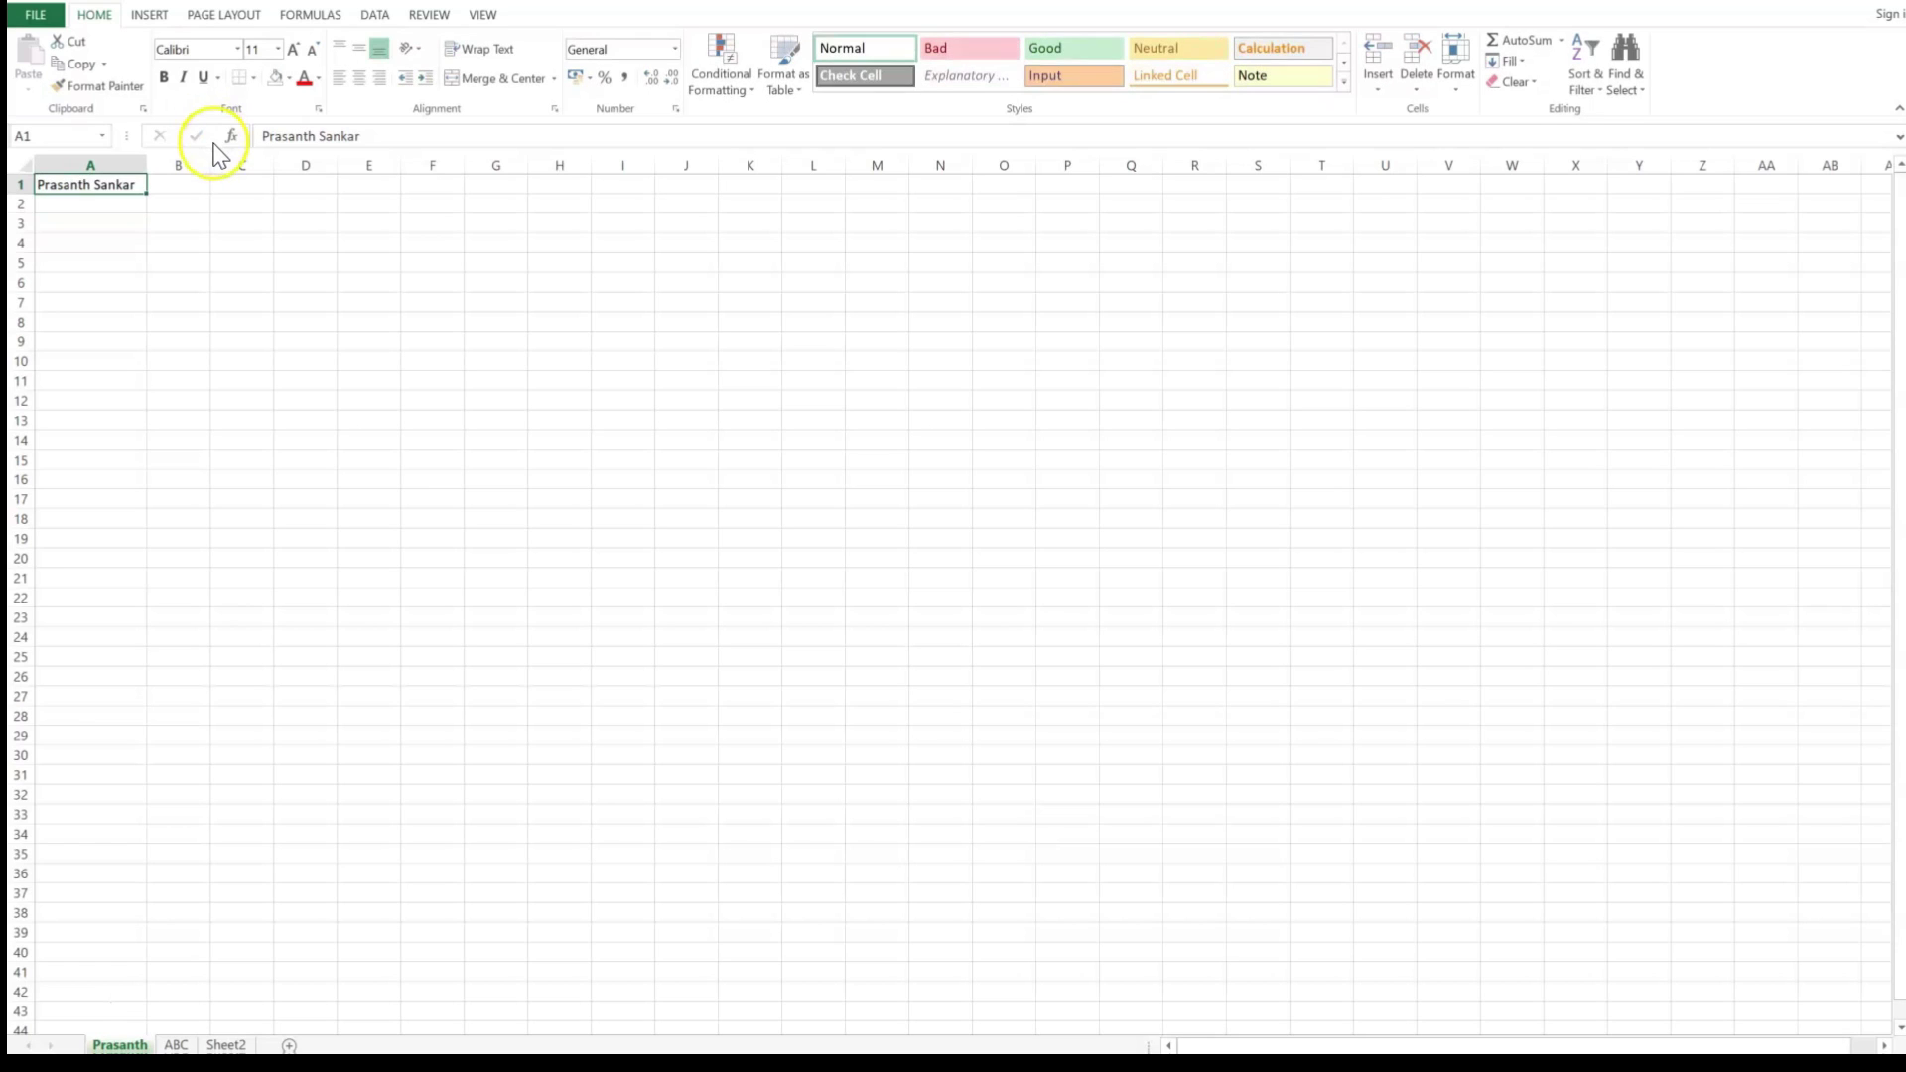
pyautogui.press('Delete')
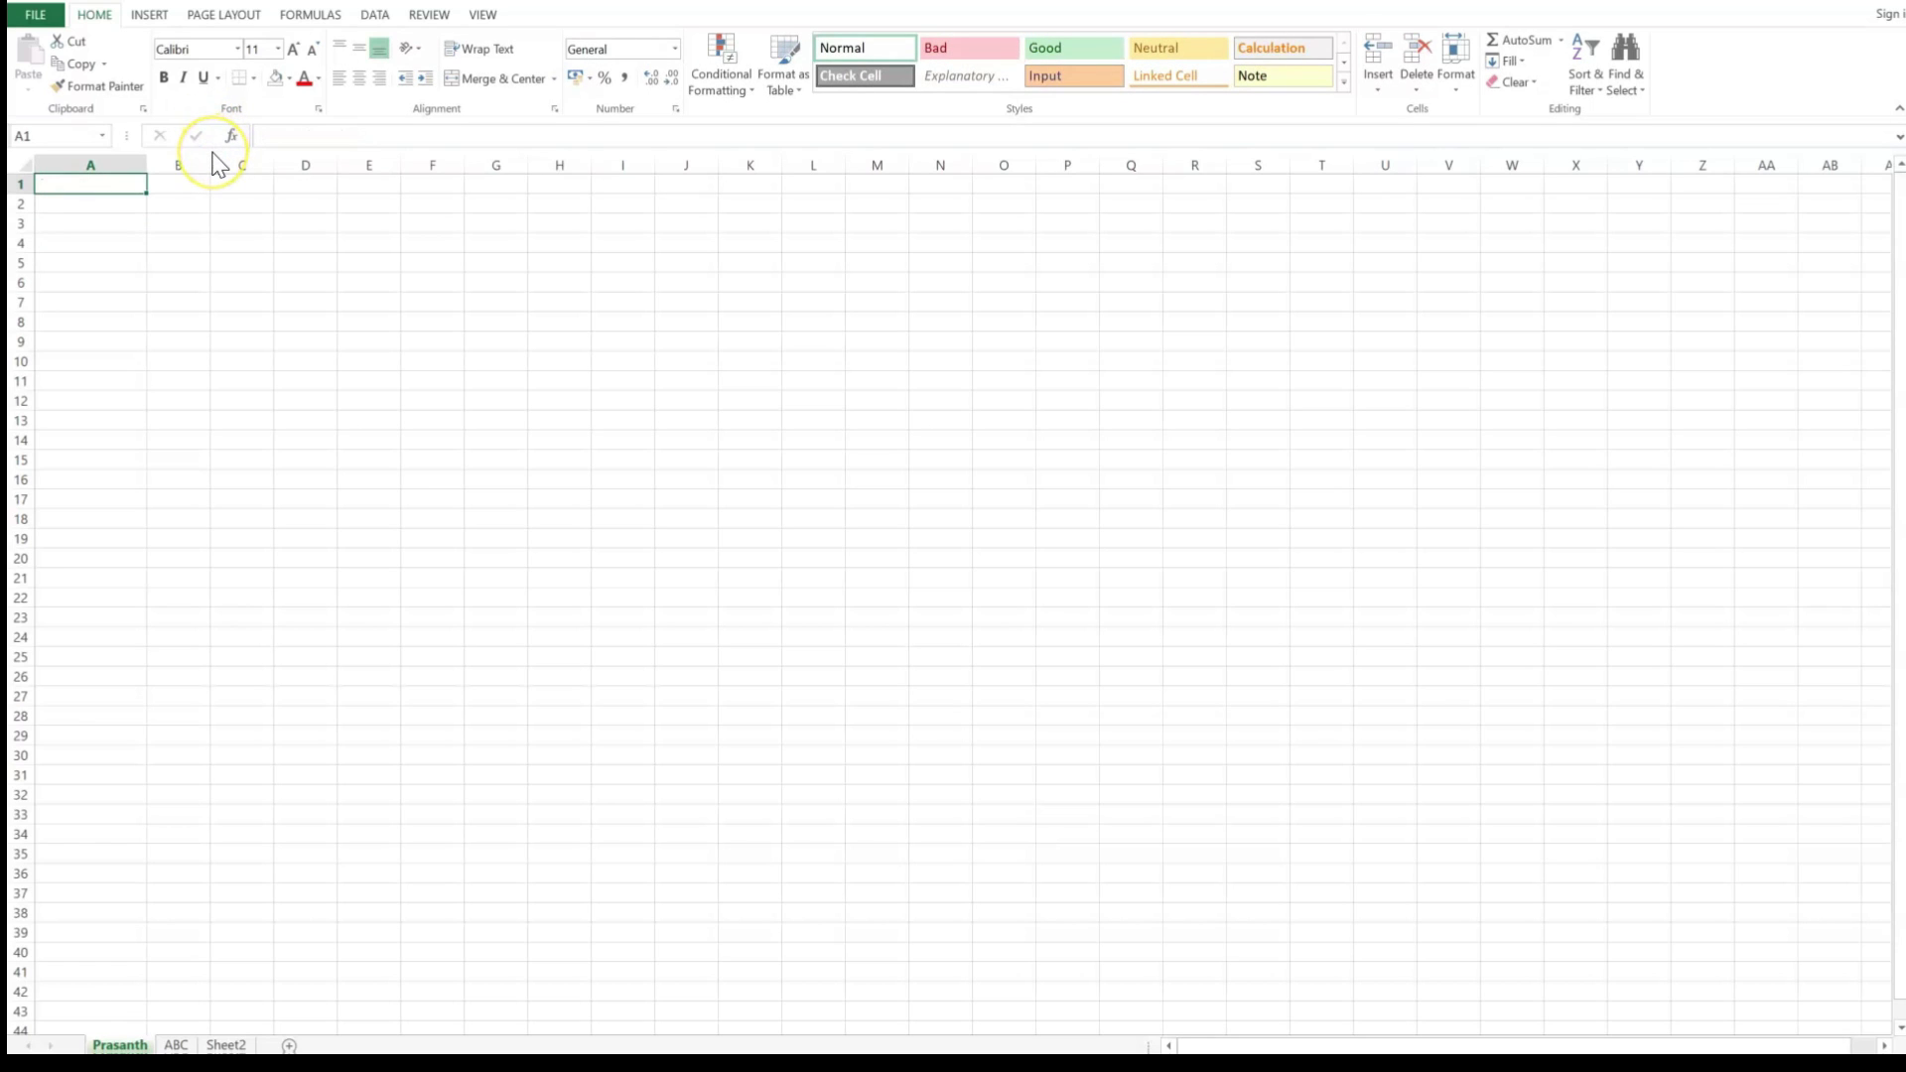
pyautogui.write('dfkasjdfkjs')
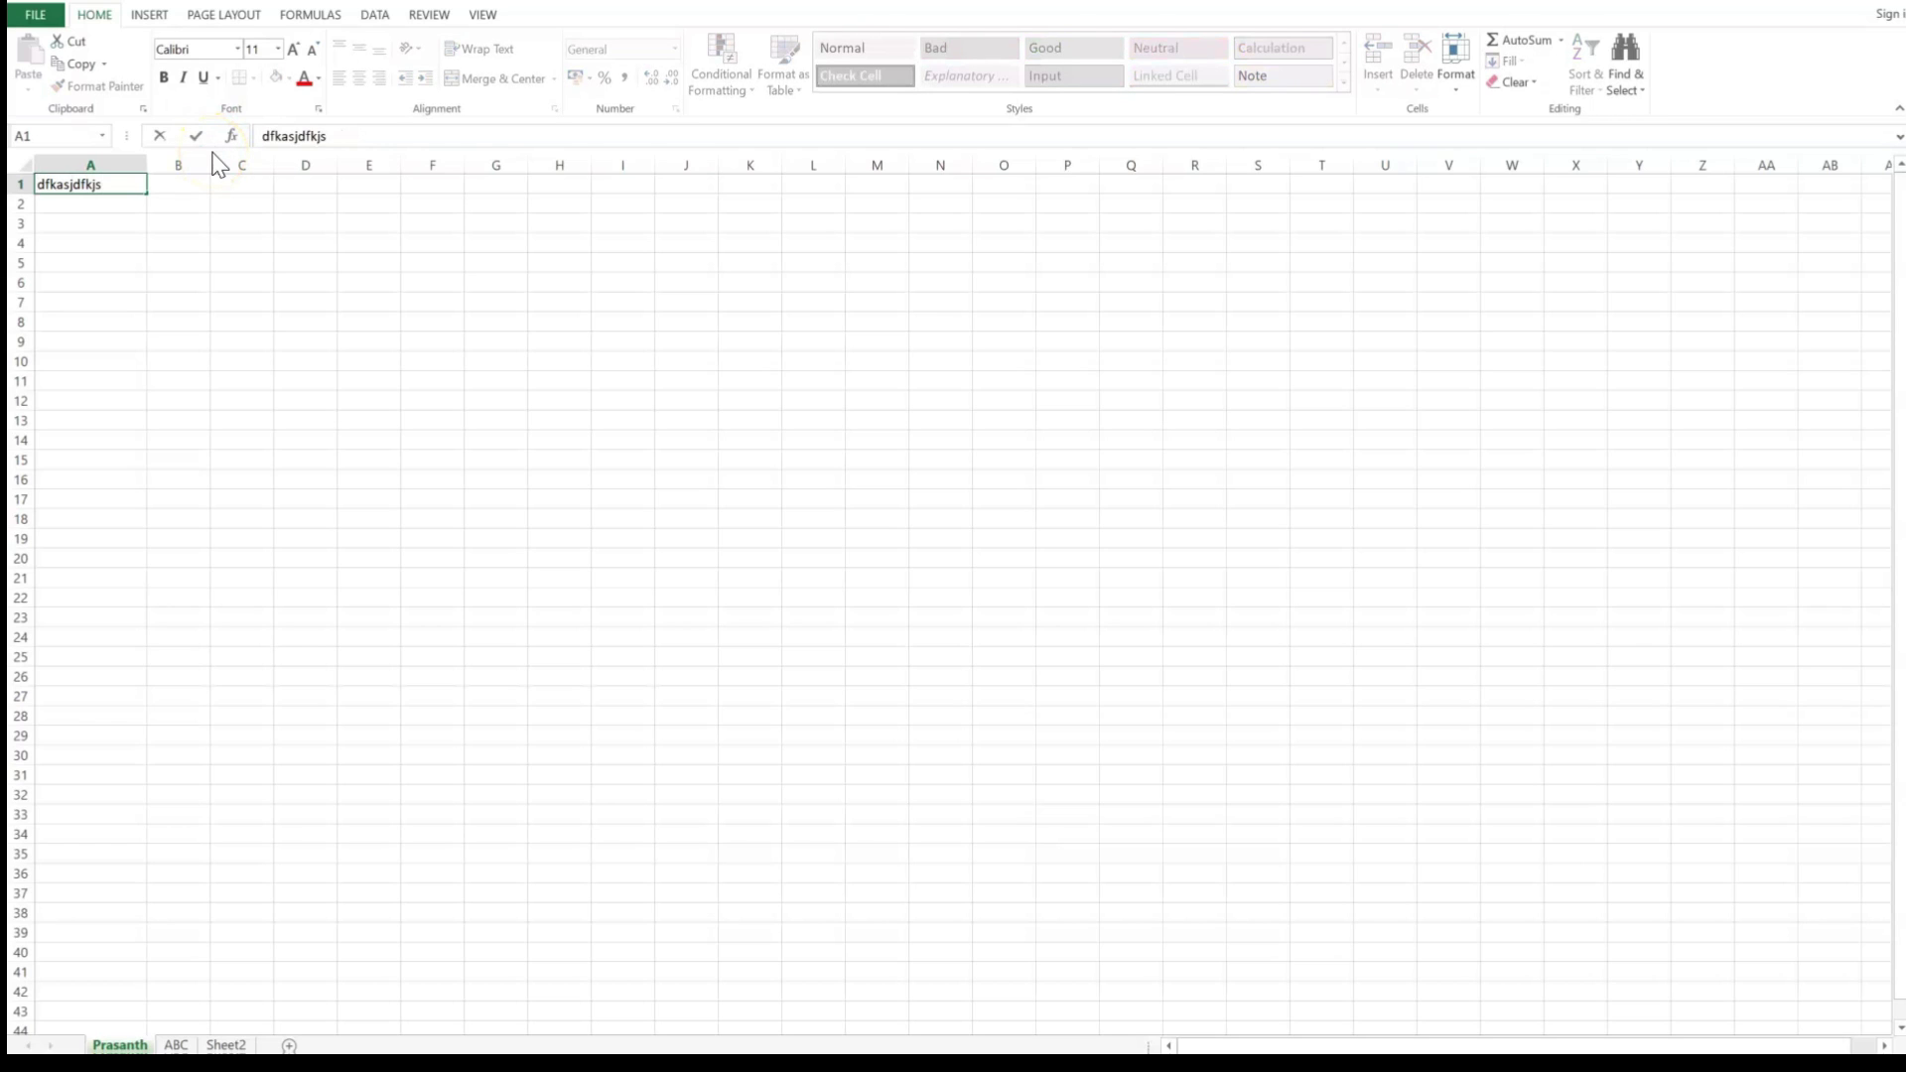
# Restore the deleted name in A1 and append ACCA to it
pyautogui.press('Escape')
pyautogui.hotkey('ctrl', 'z')
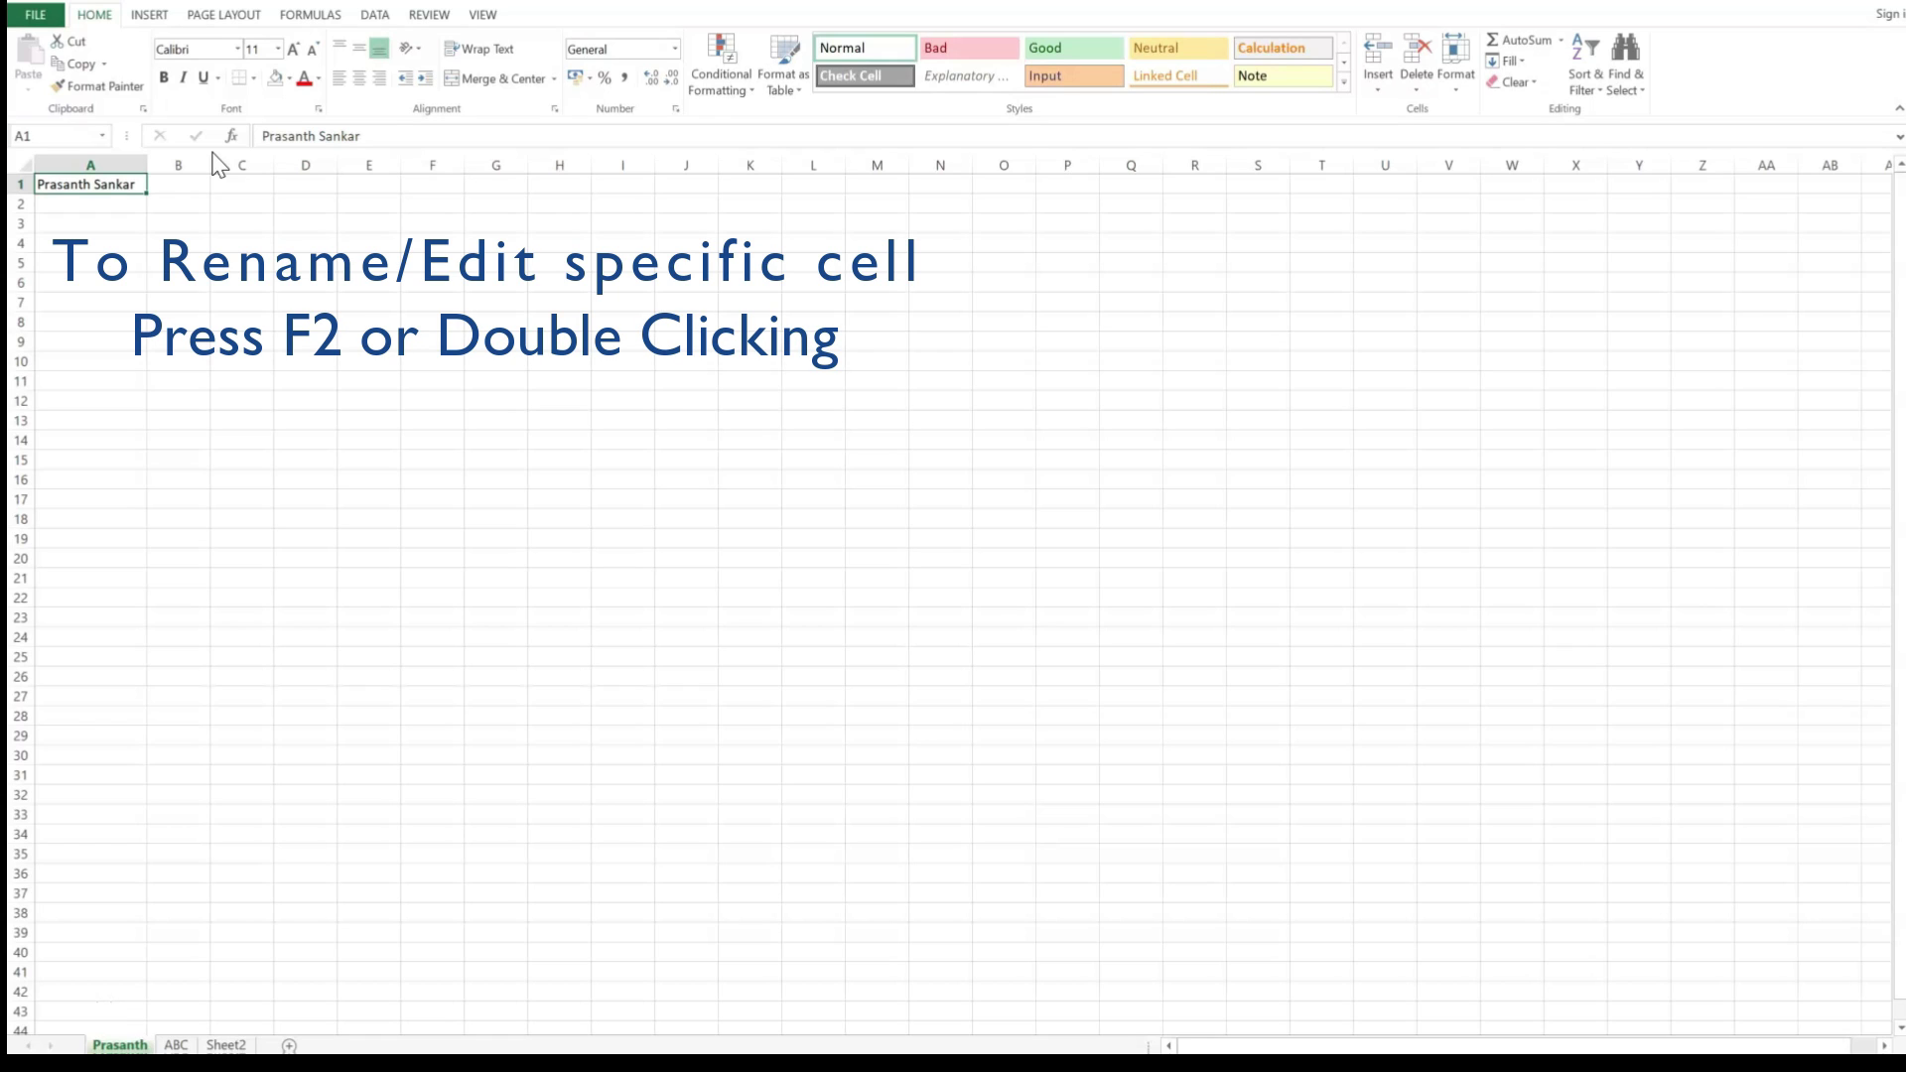
pyautogui.click(379, 136)
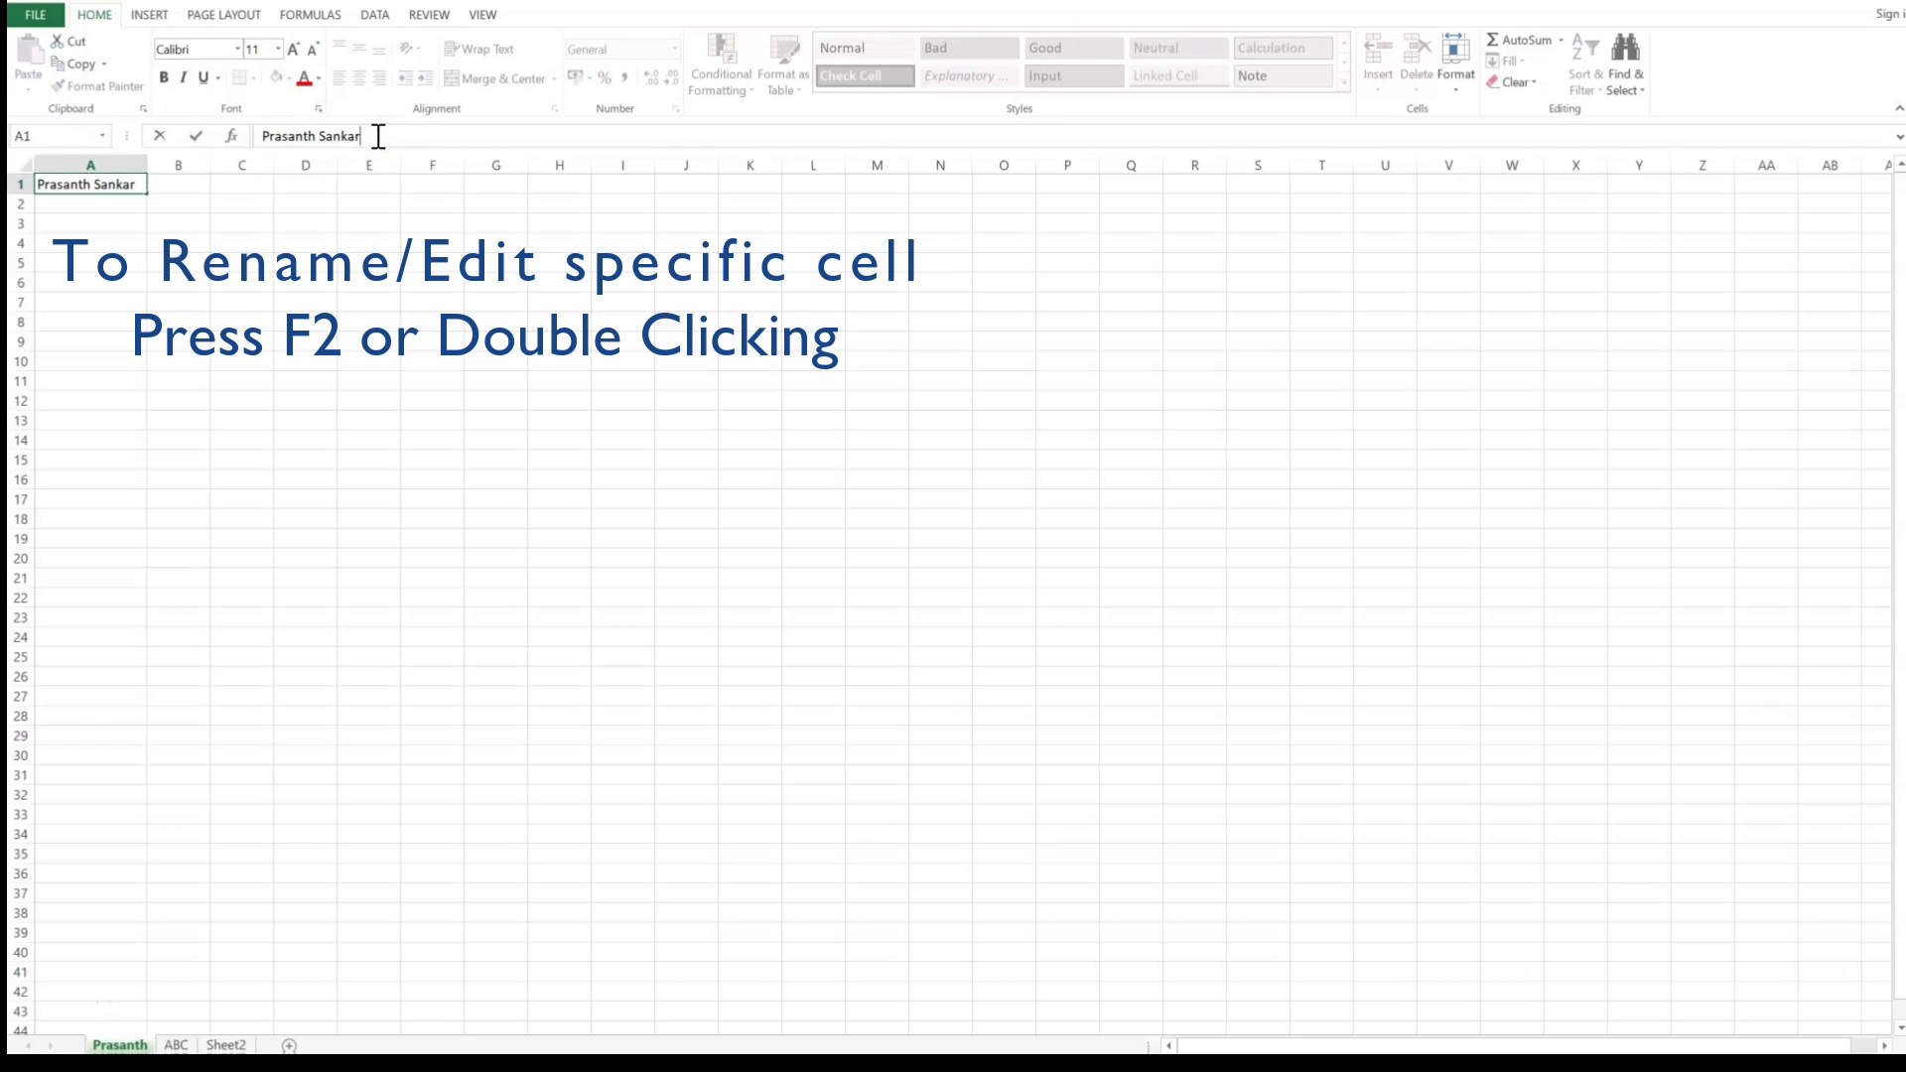
pyautogui.write('ACCA')
pyautogui.hotkey('ctrl', 'Return')
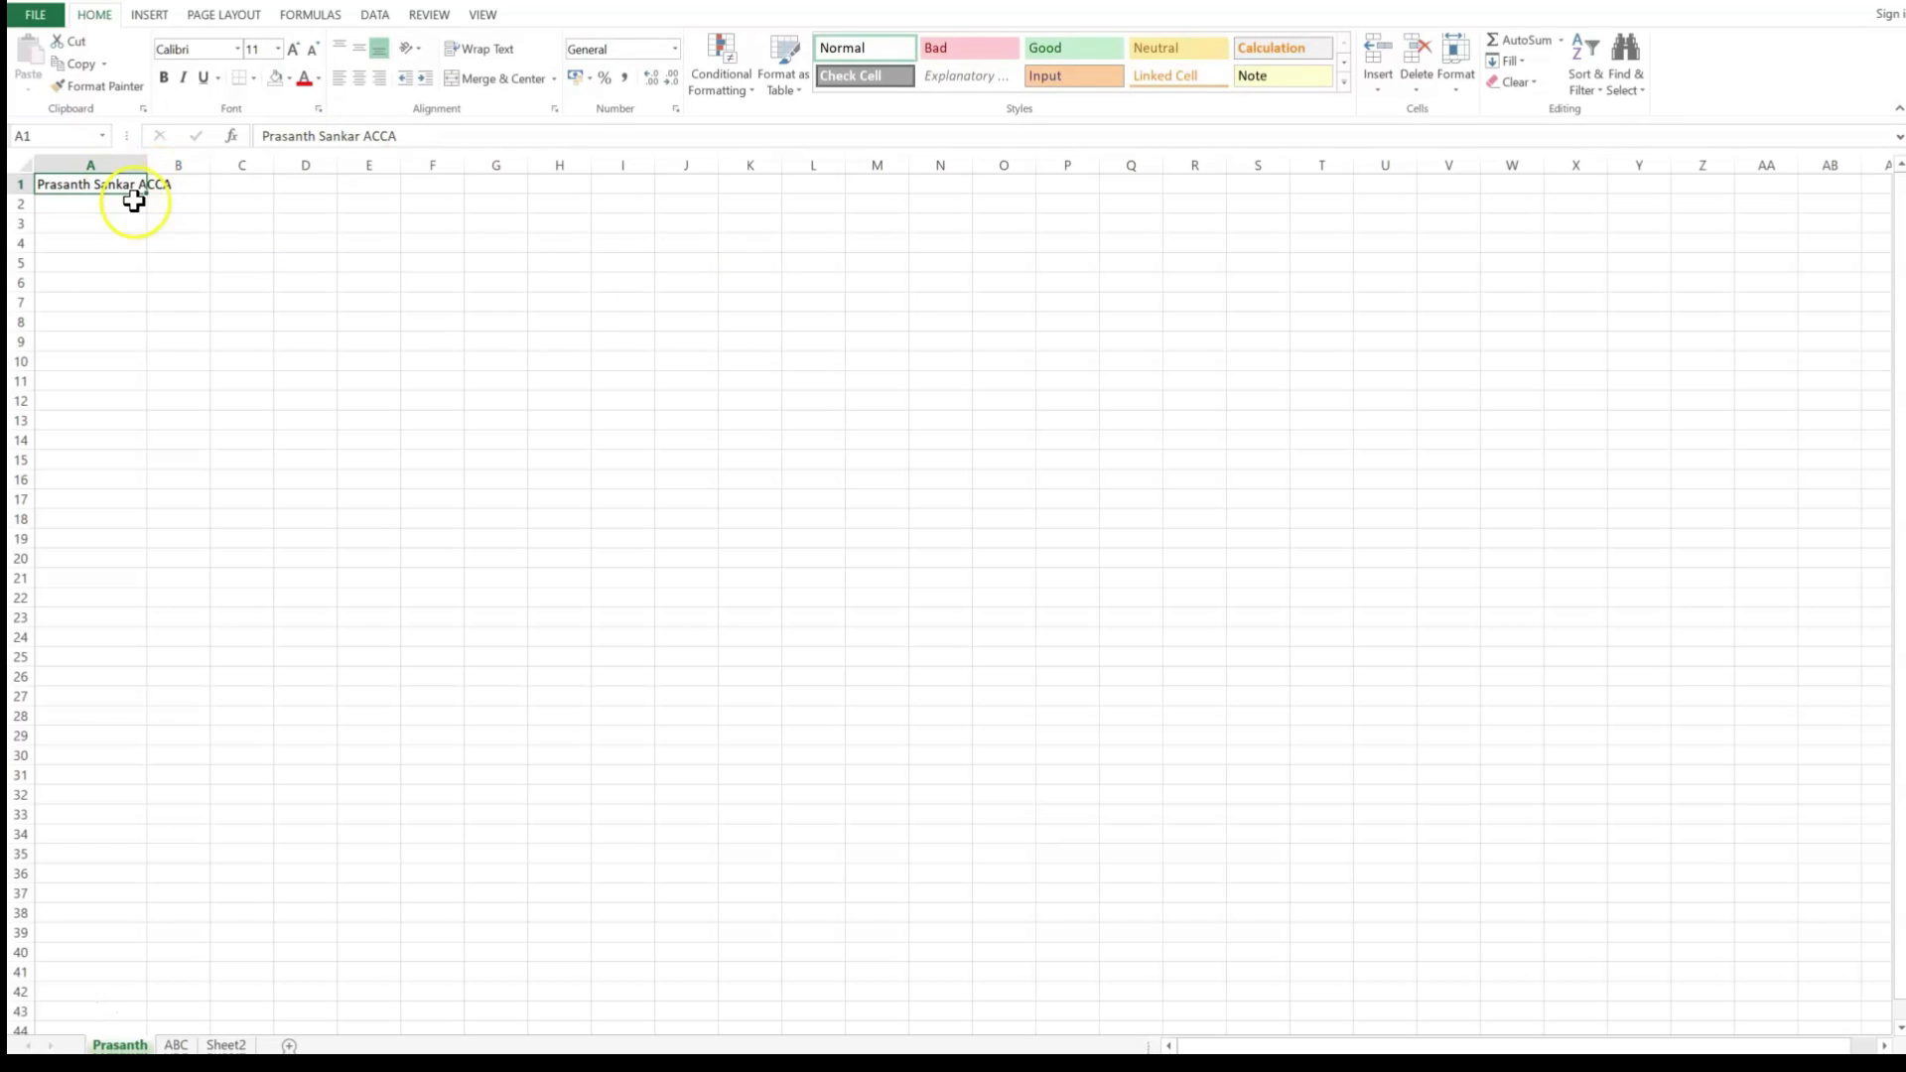
# Autofit column A to the longer entry, then clear cell A1
pyautogui.click(124, 255)
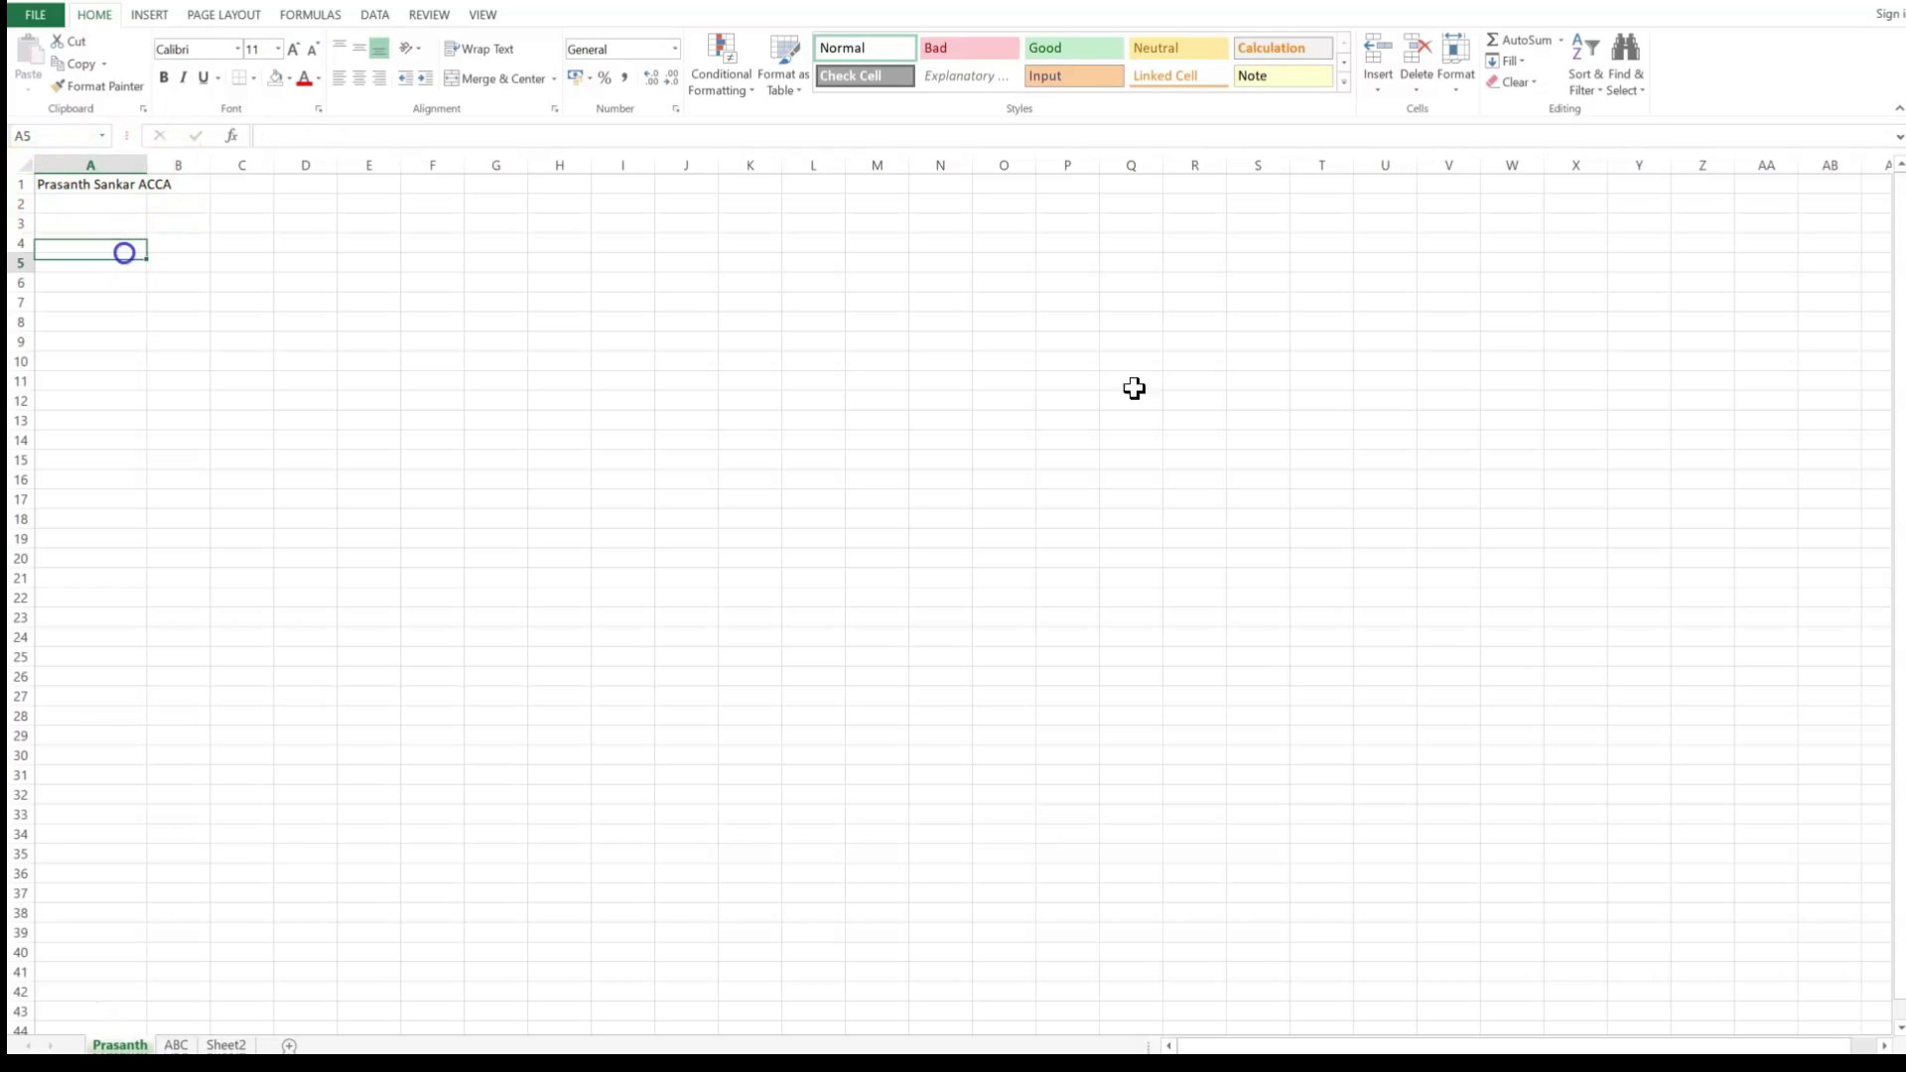
pyautogui.moveTo(149, 166)
pyautogui.mouseDown()
pyautogui.moveTo(182, 166)
pyautogui.moveTo(124, 163)
pyautogui.mouseUp()
pyautogui.doubleClick(124, 156)
pyautogui.click(130, 187)
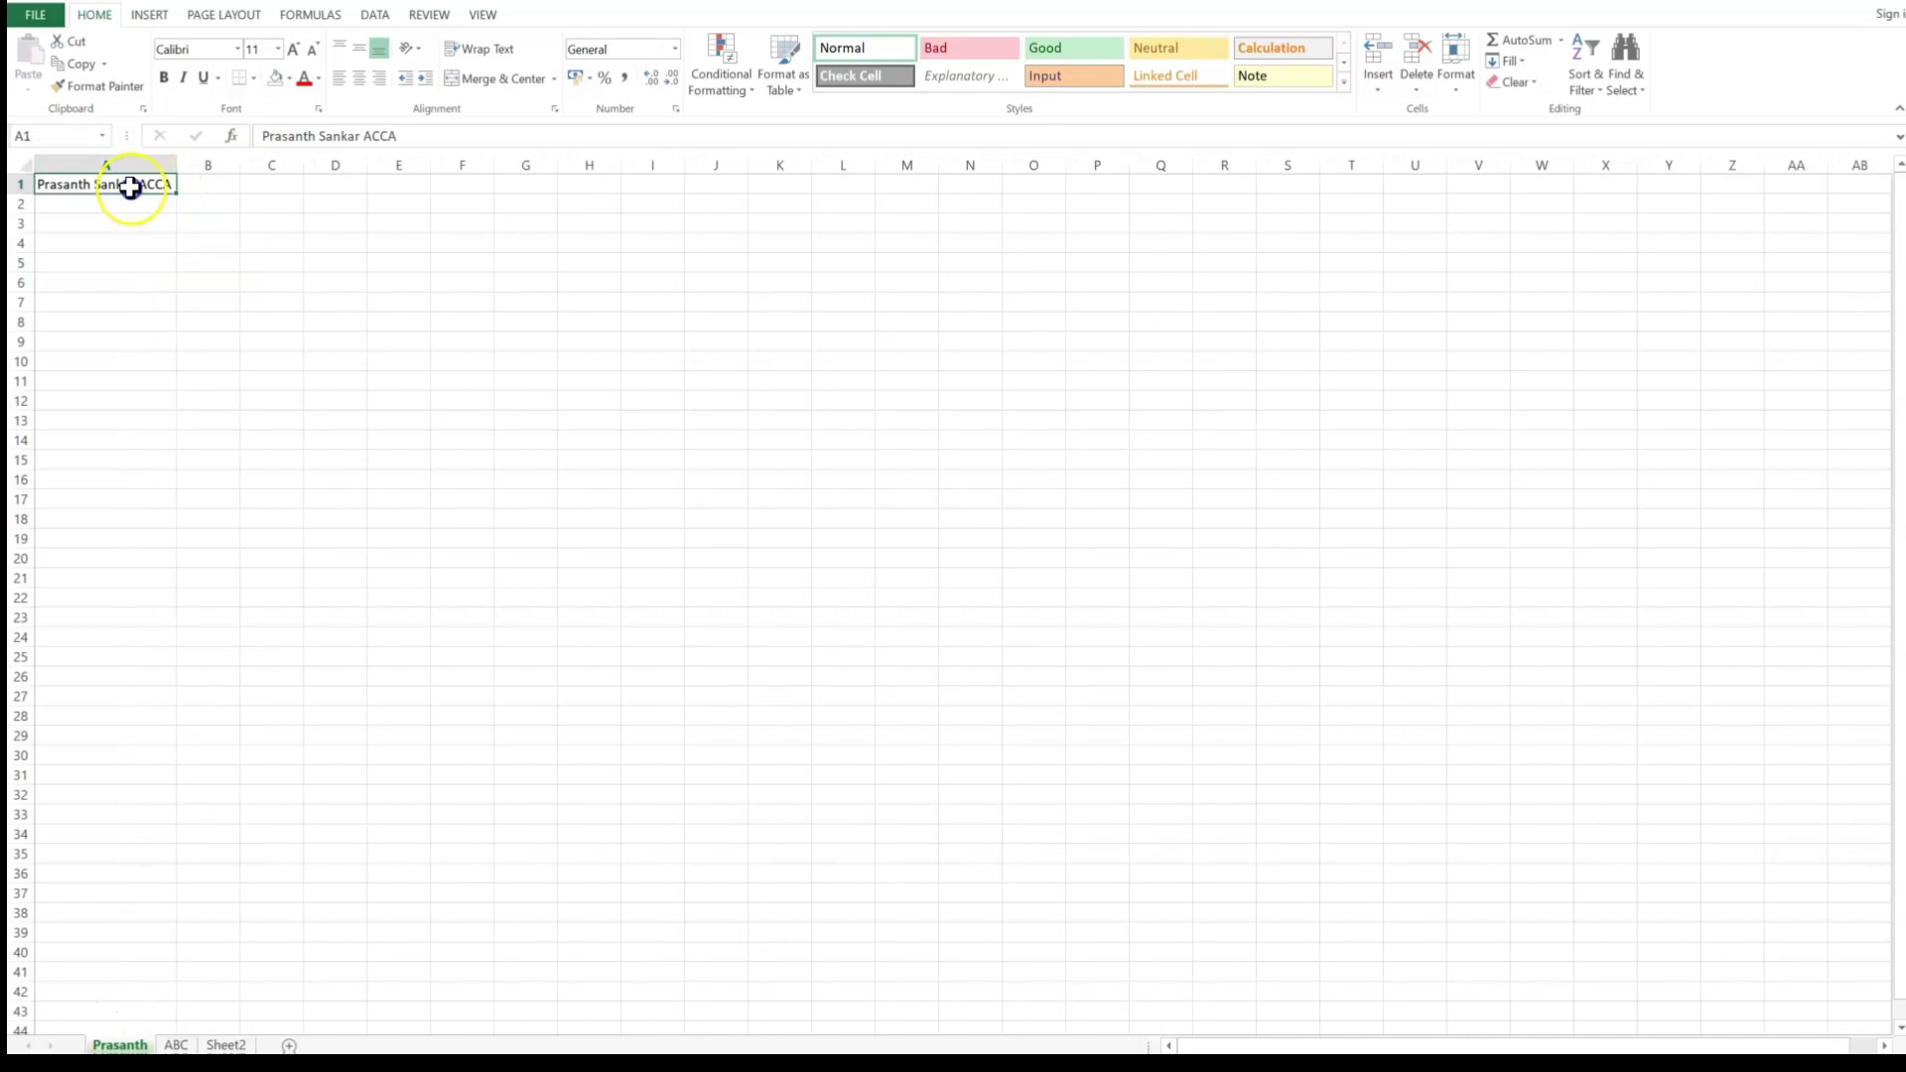
pyautogui.press('Delete')
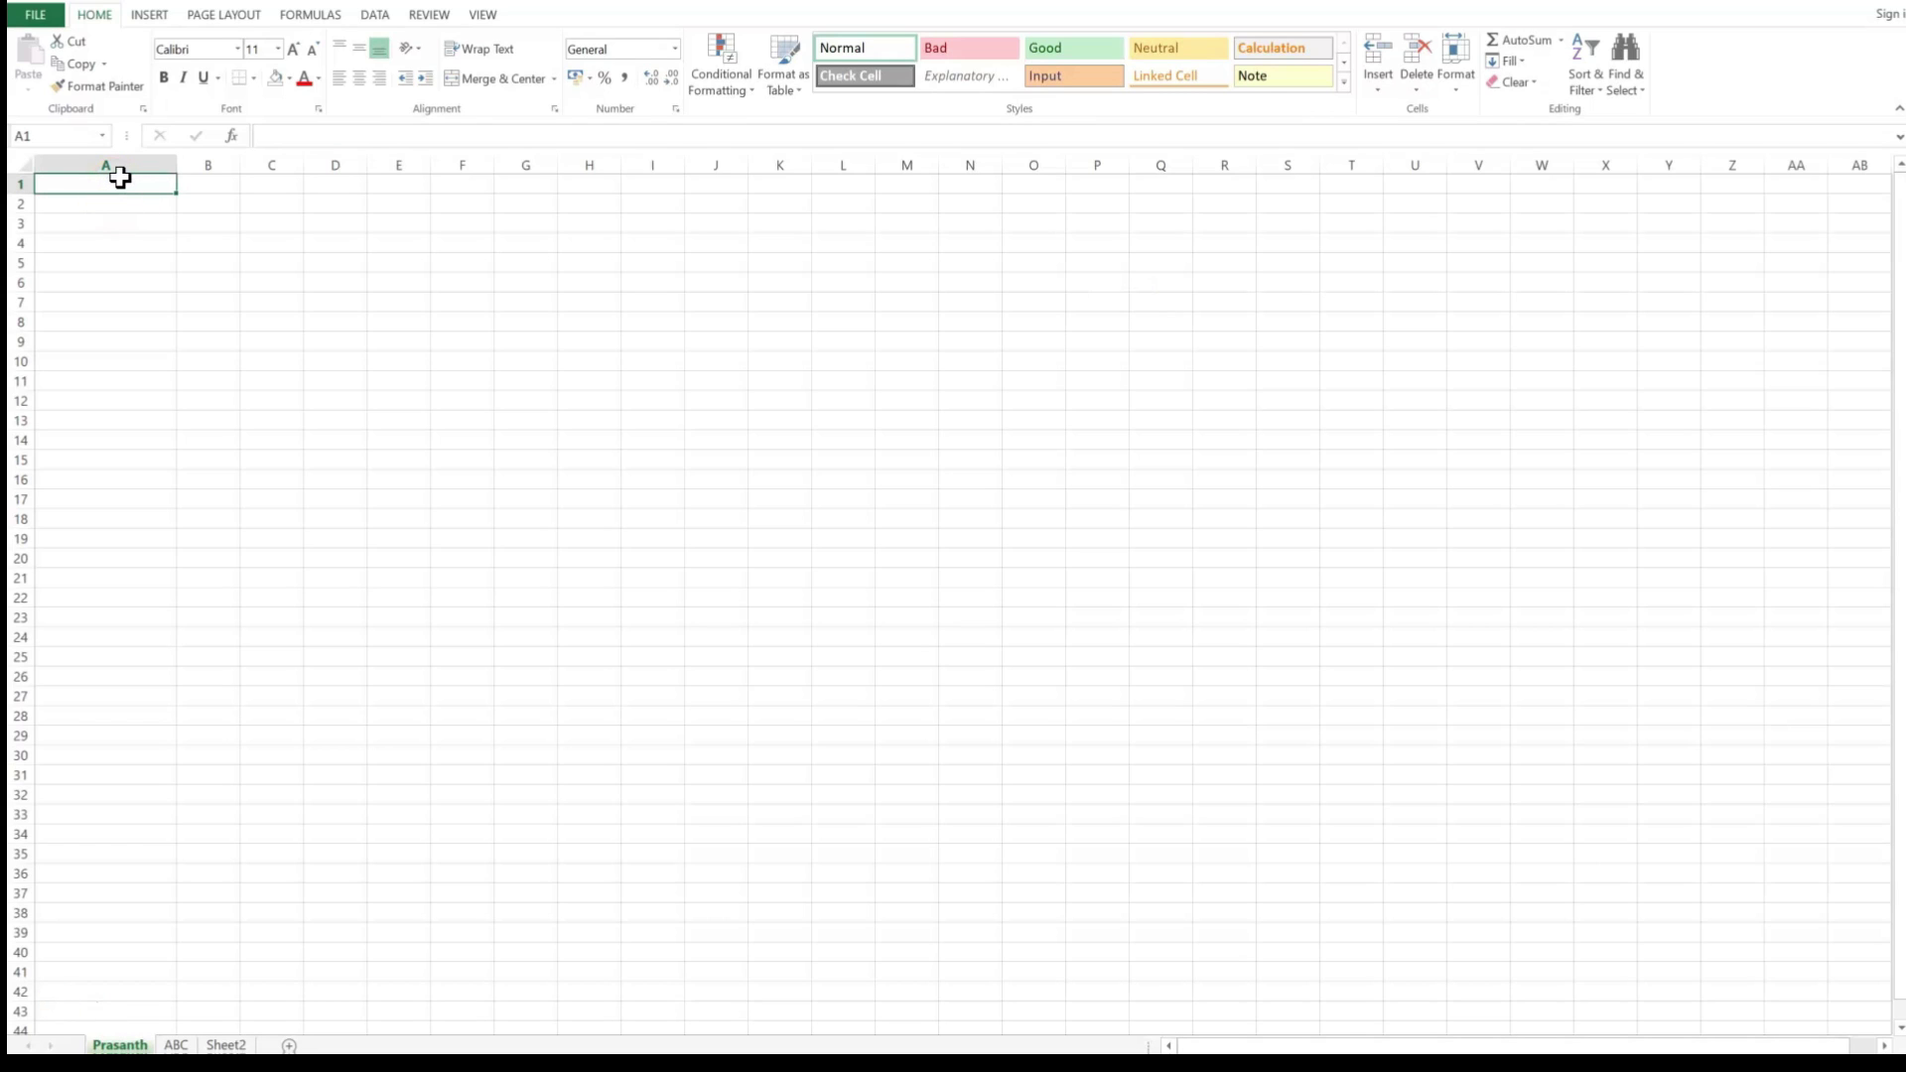
# Enter the title 'Purchase Data' in cell A1
pyautogui.write('Purchase Data')
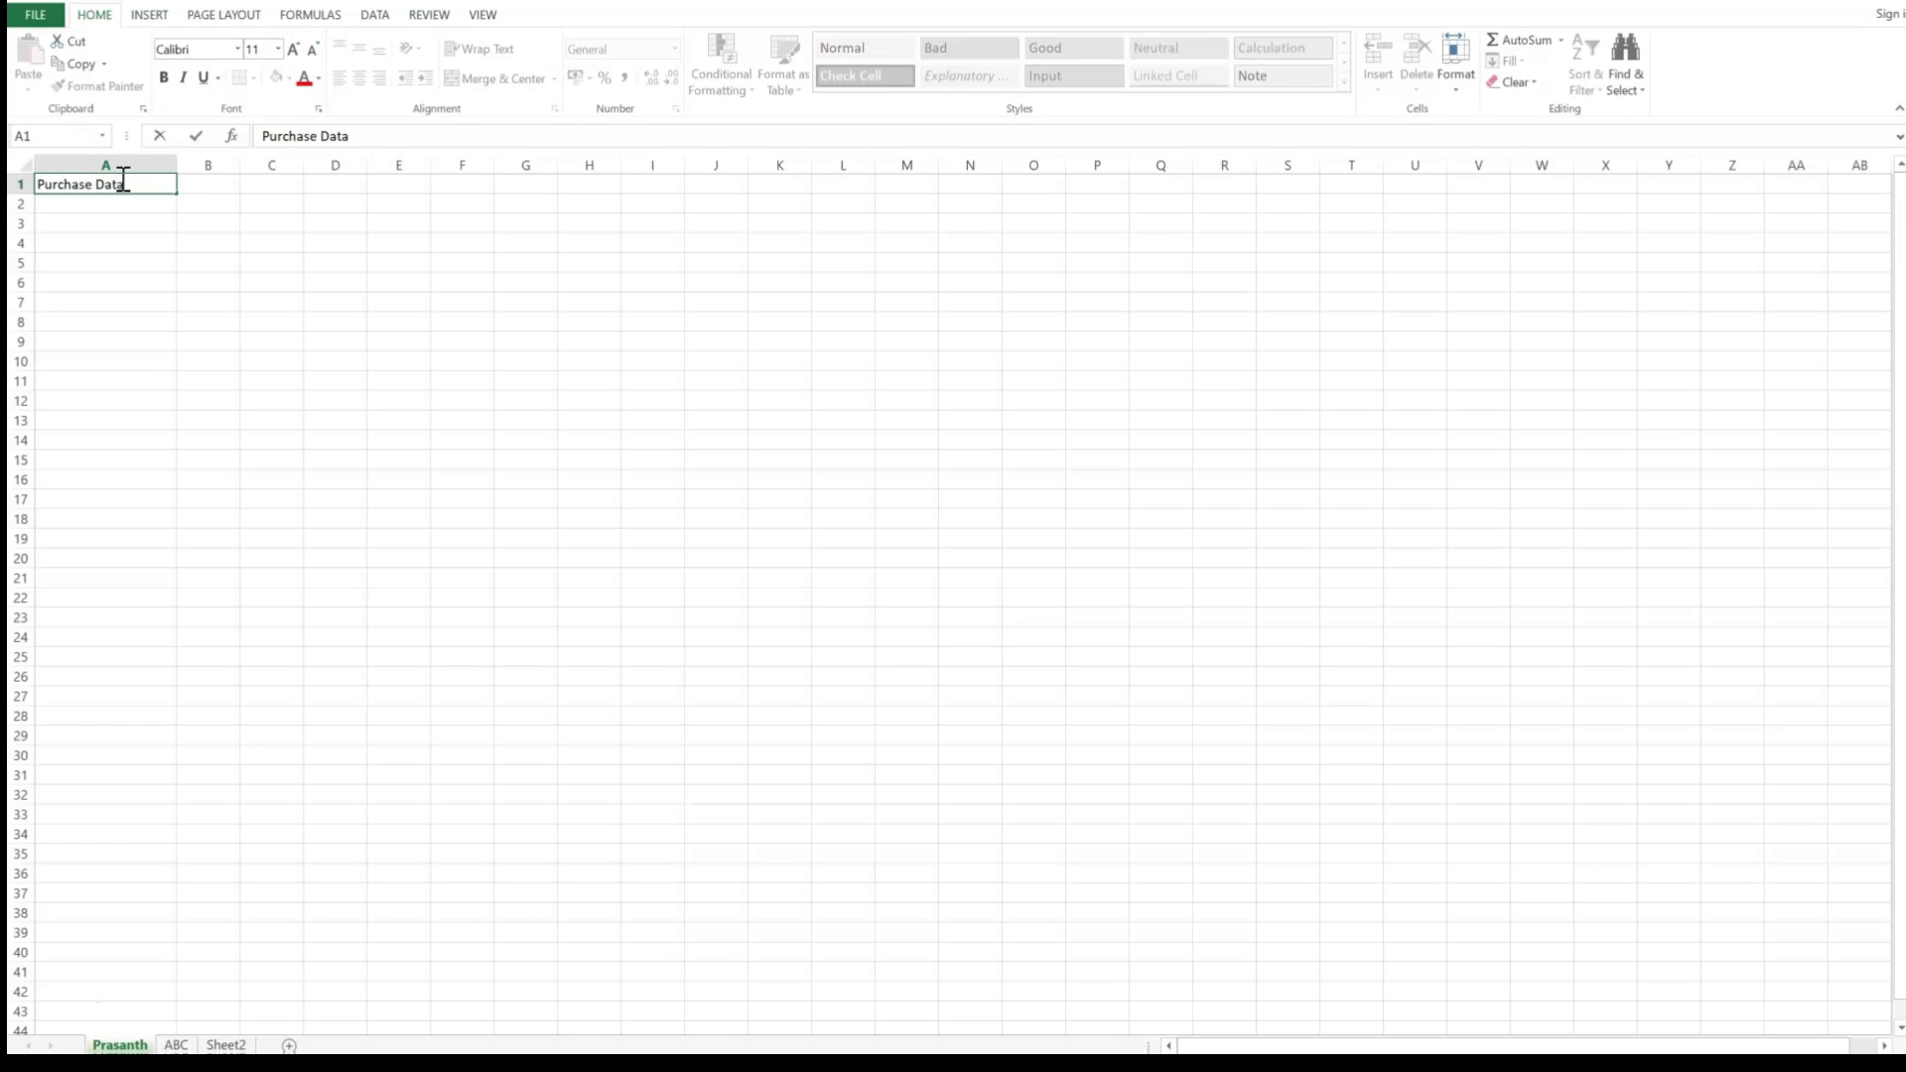
pyautogui.hotkey('ctrl', 'Return')
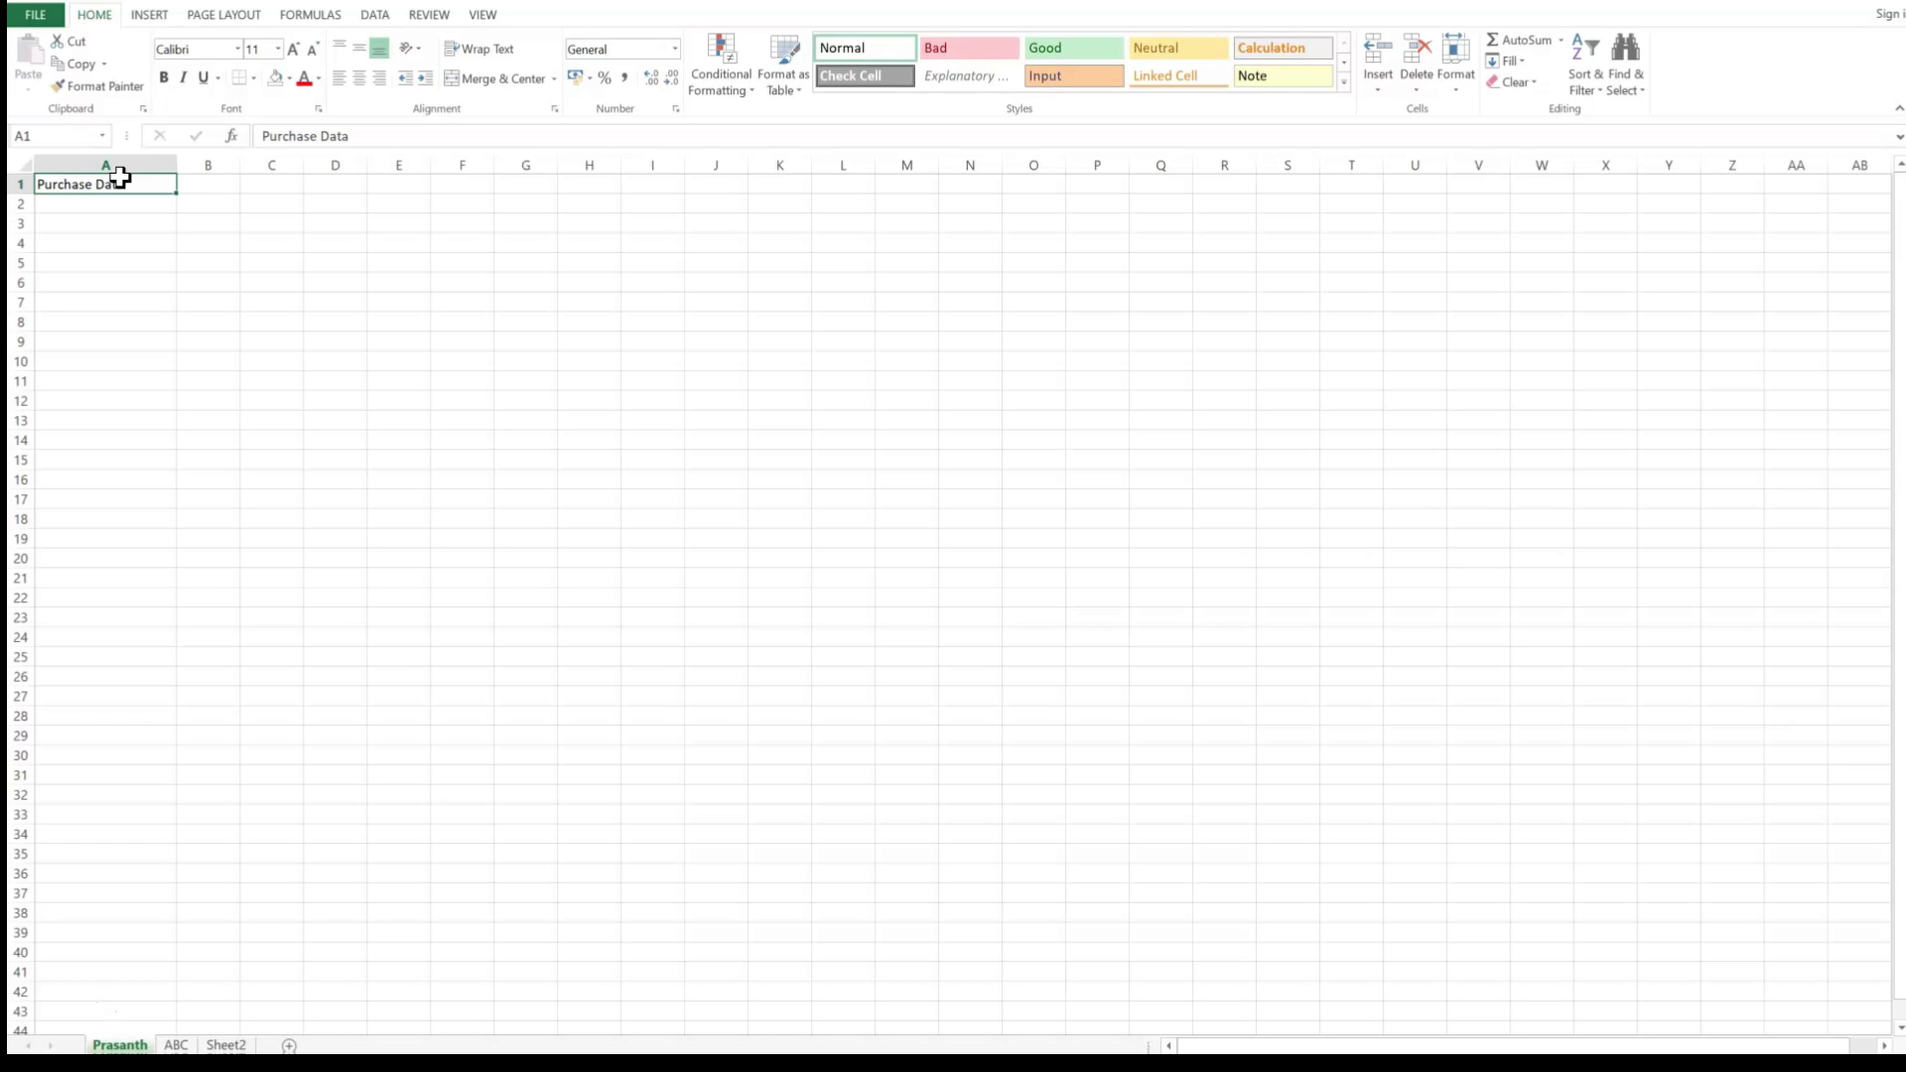
# Make the title bold, italic, underlined red text with a light yellow fill
pyautogui.click(164, 79)
pyautogui.click(183, 79)
pyautogui.click(204, 78)
pyautogui.click(302, 80)
pyautogui.click(290, 79)
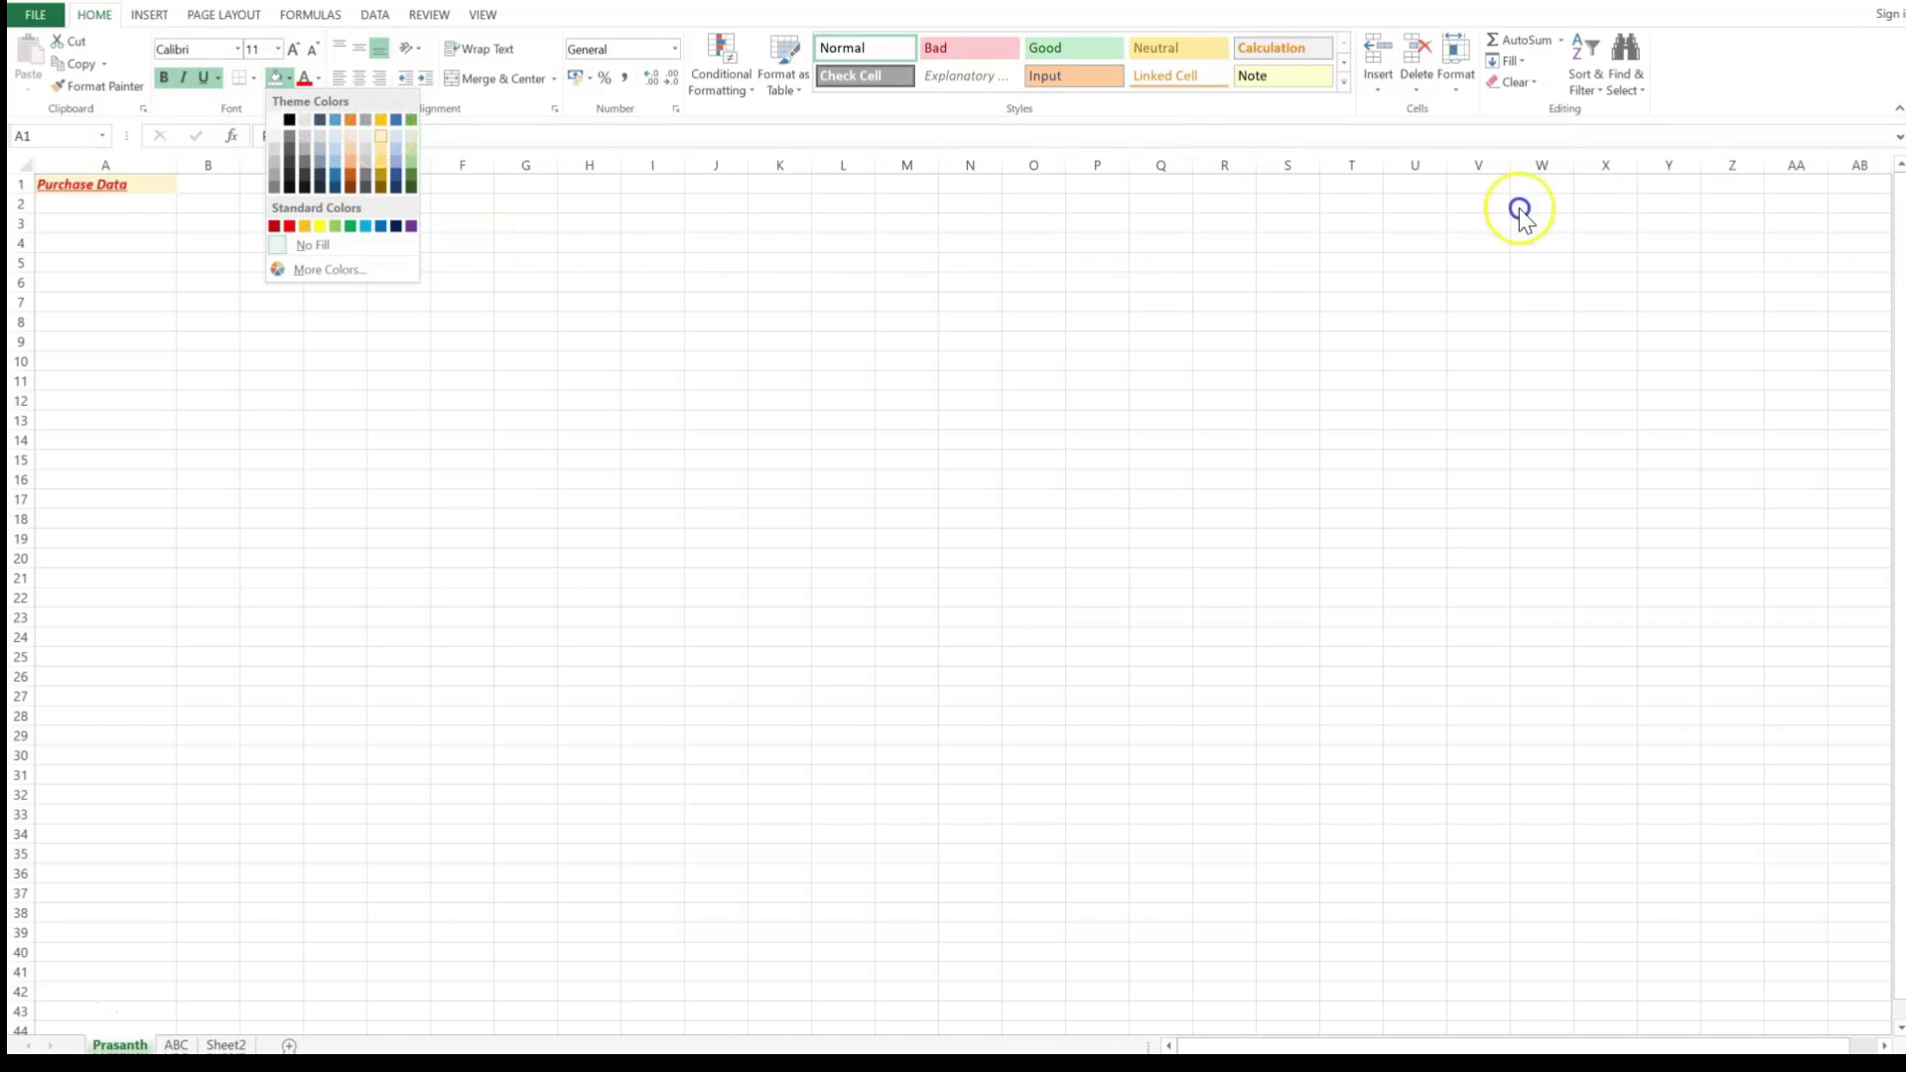
pyautogui.click(380, 136)
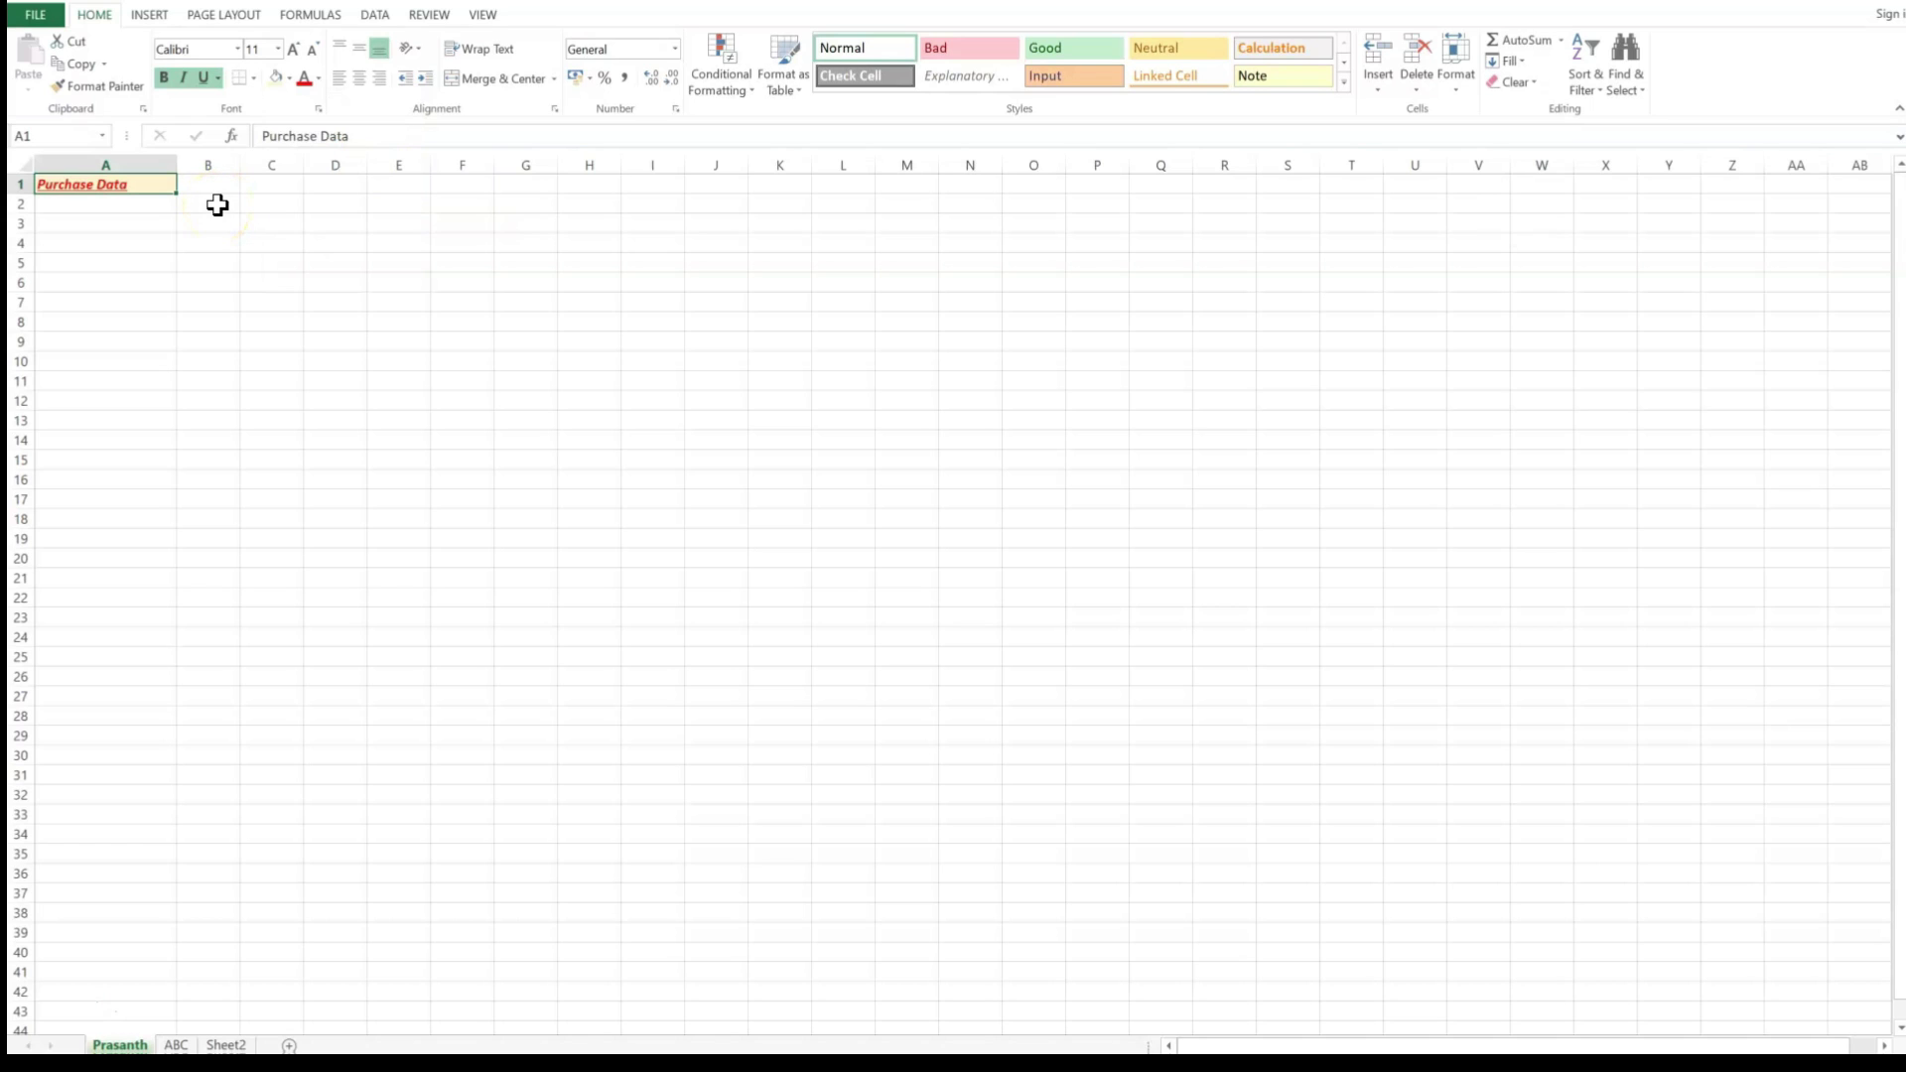
pyautogui.click(157, 223)
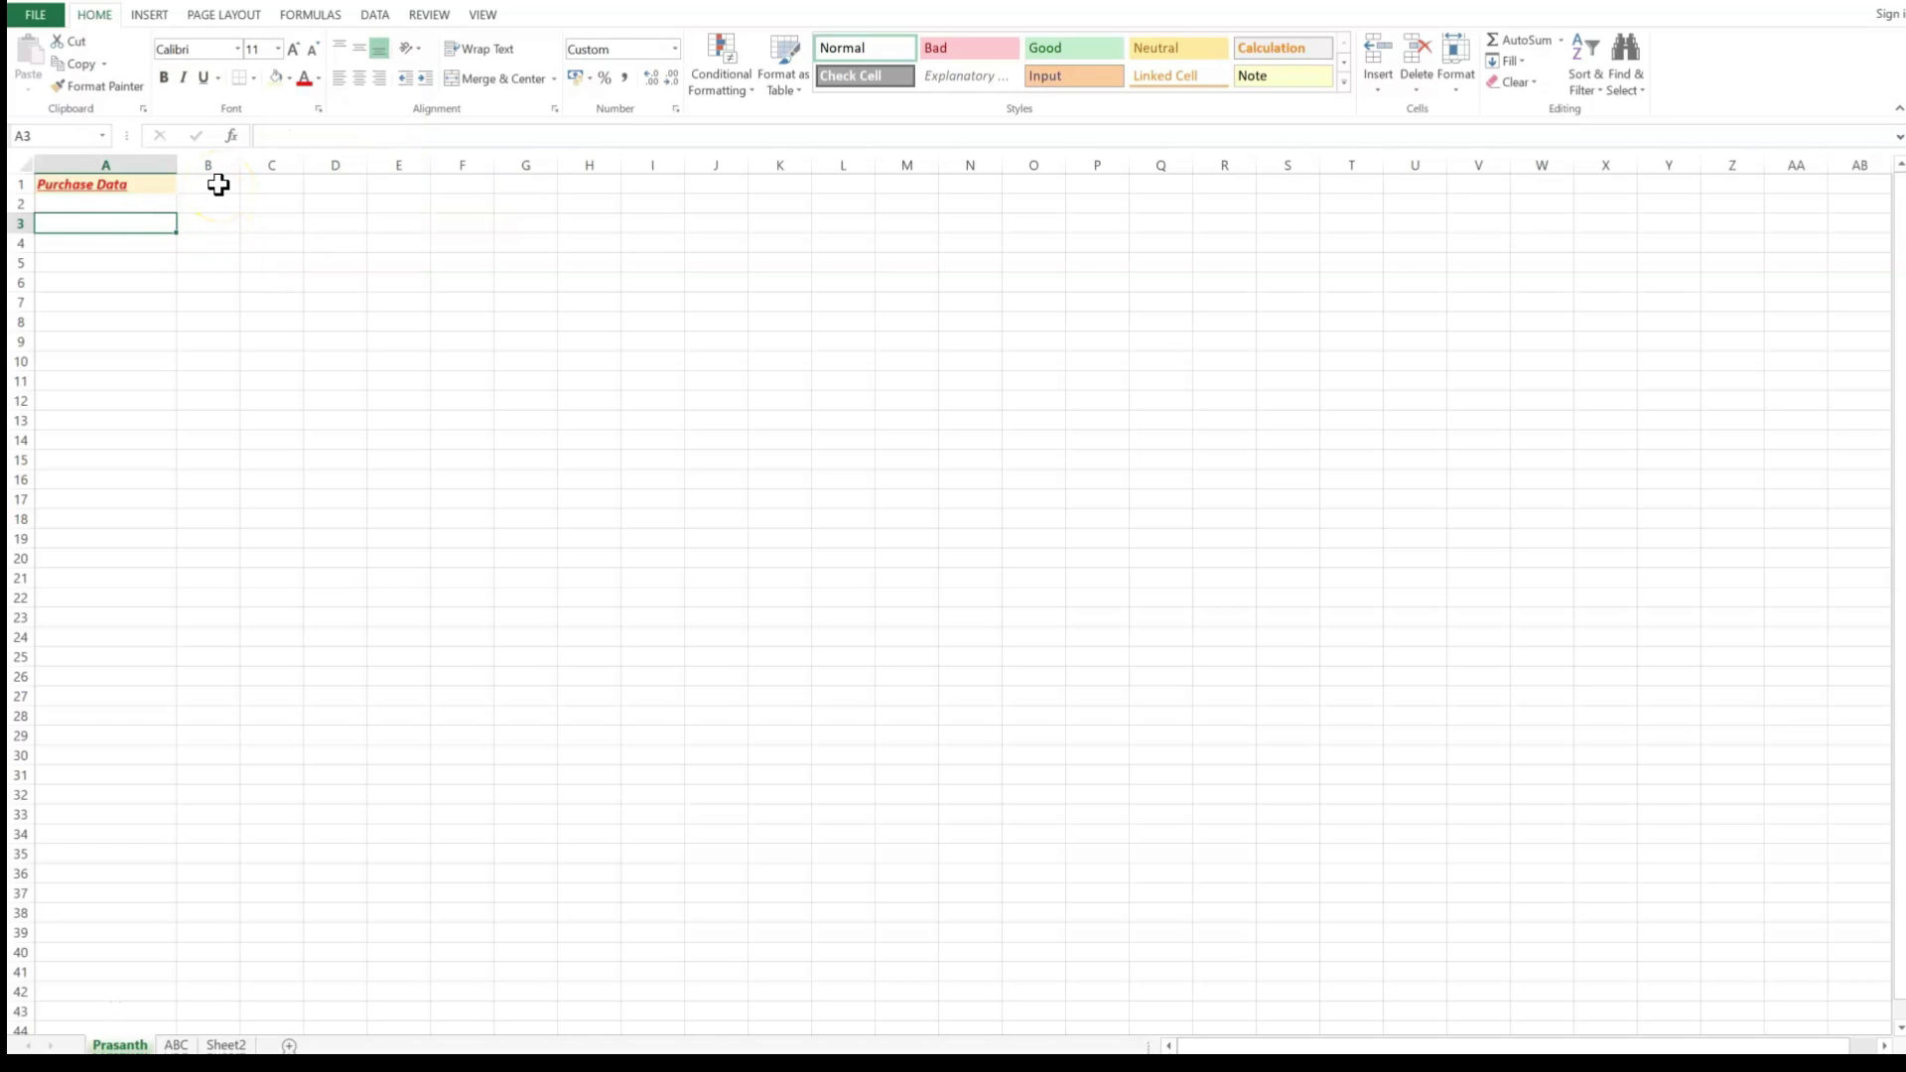
# Enter the headers Serial Number in A3 and Product Type in B3
pyautogui.write('Serial Number')
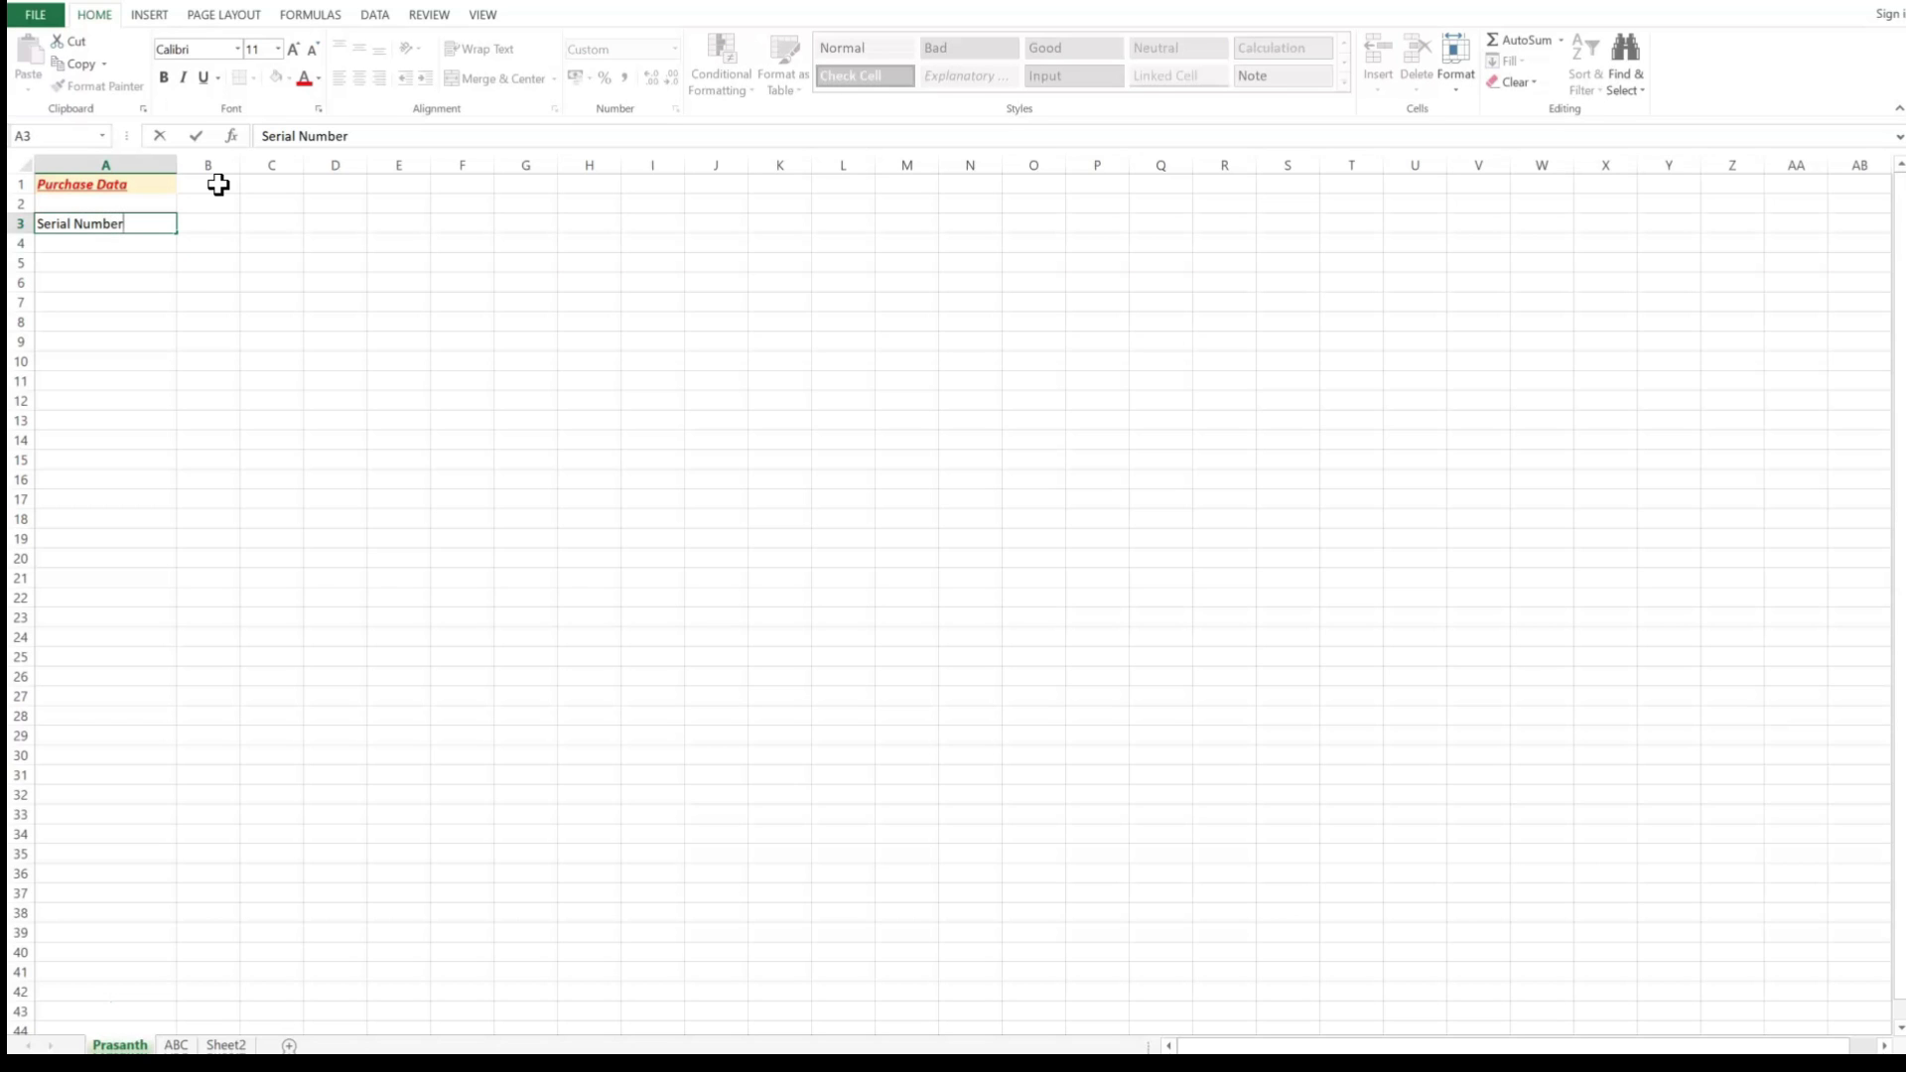
pyautogui.press('Return')
pyautogui.press('Right')
pyautogui.press('Up')
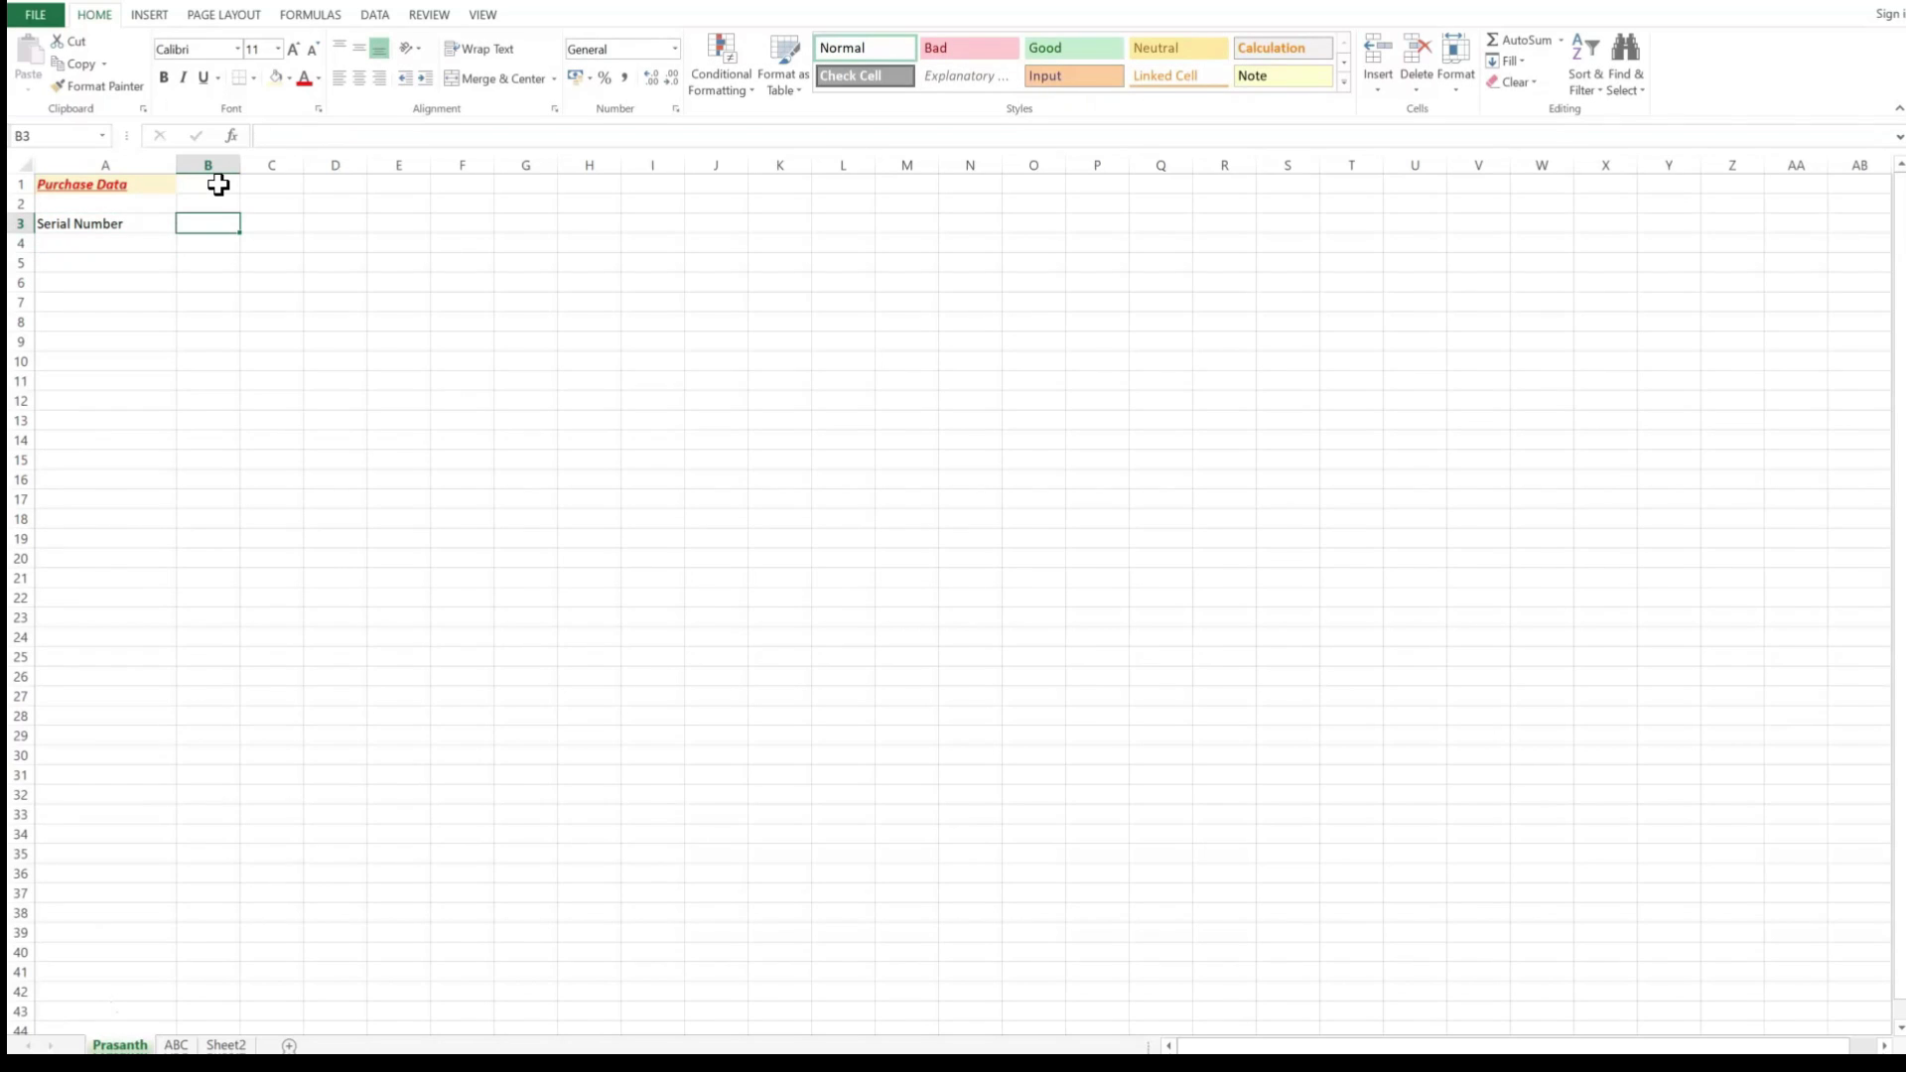
pyautogui.write('P')
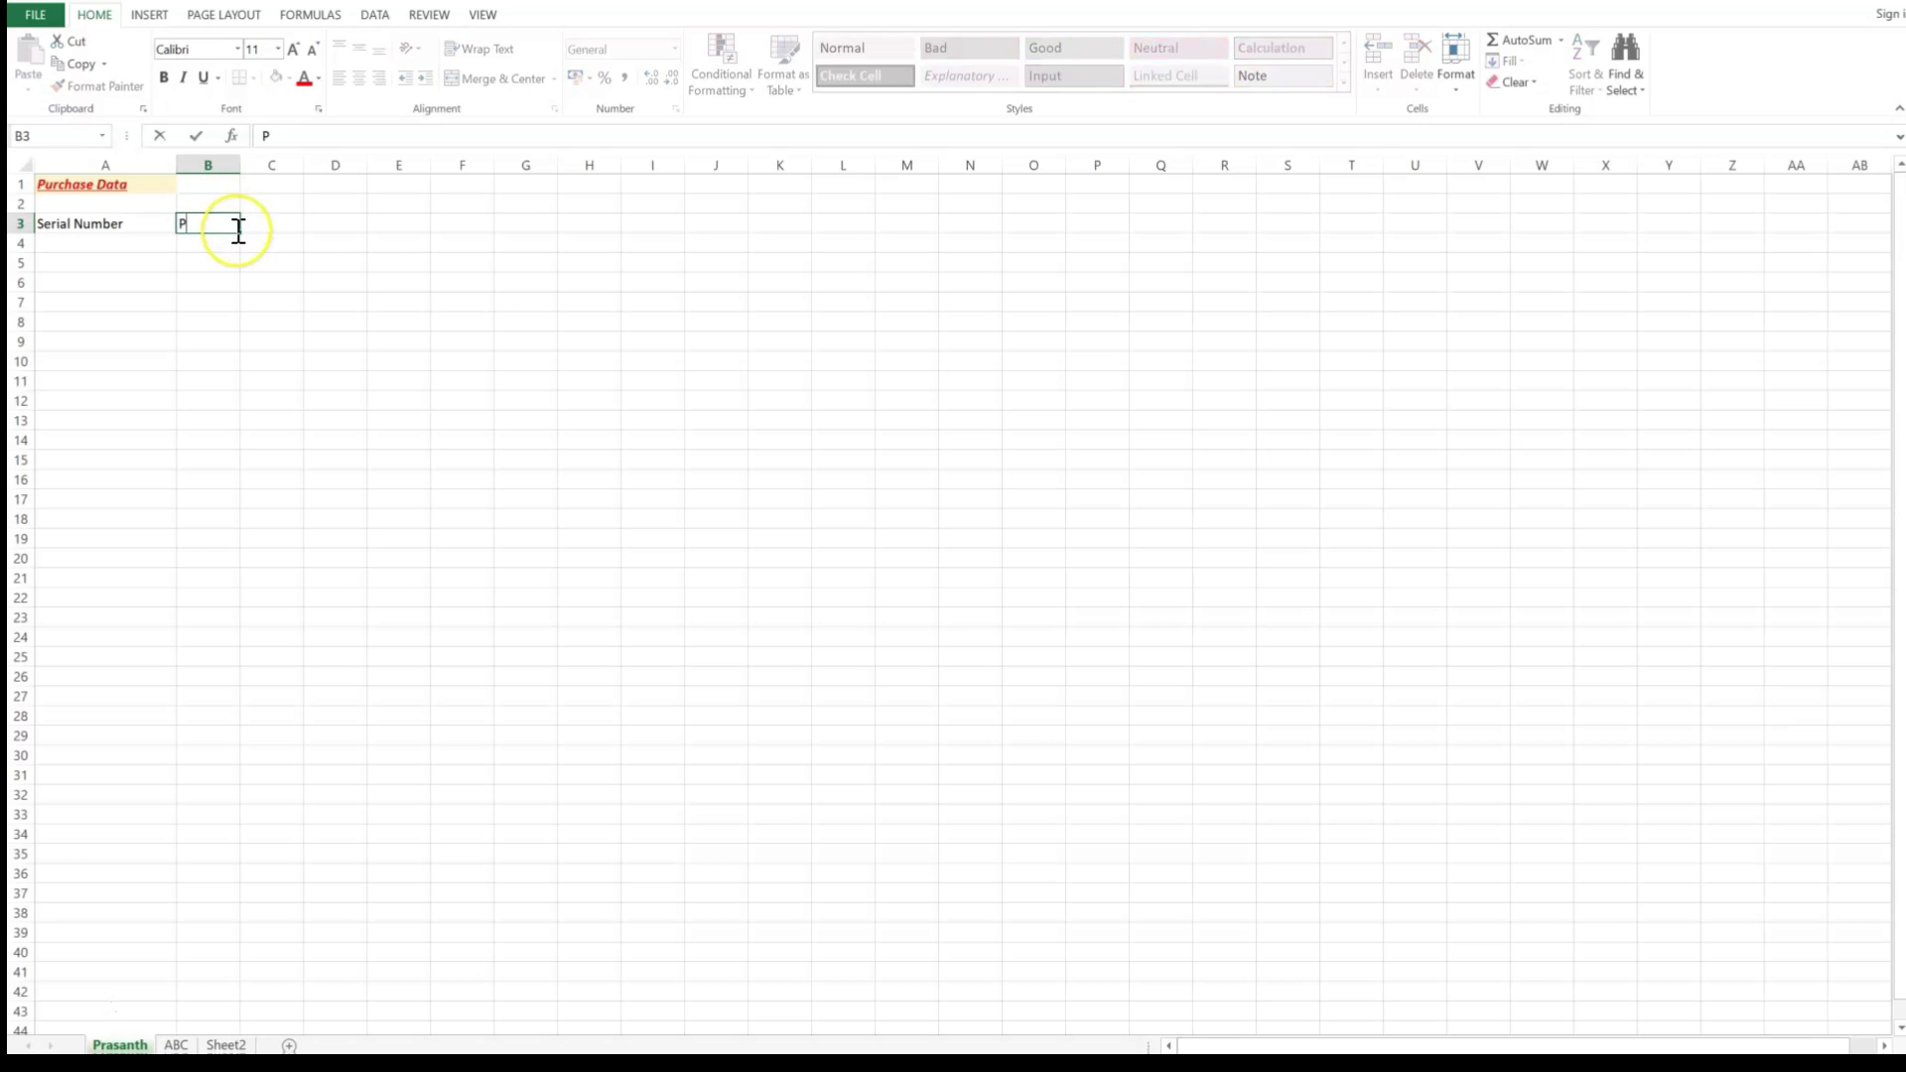
pyautogui.write('roduct Type')
pyautogui.click(306, 224)
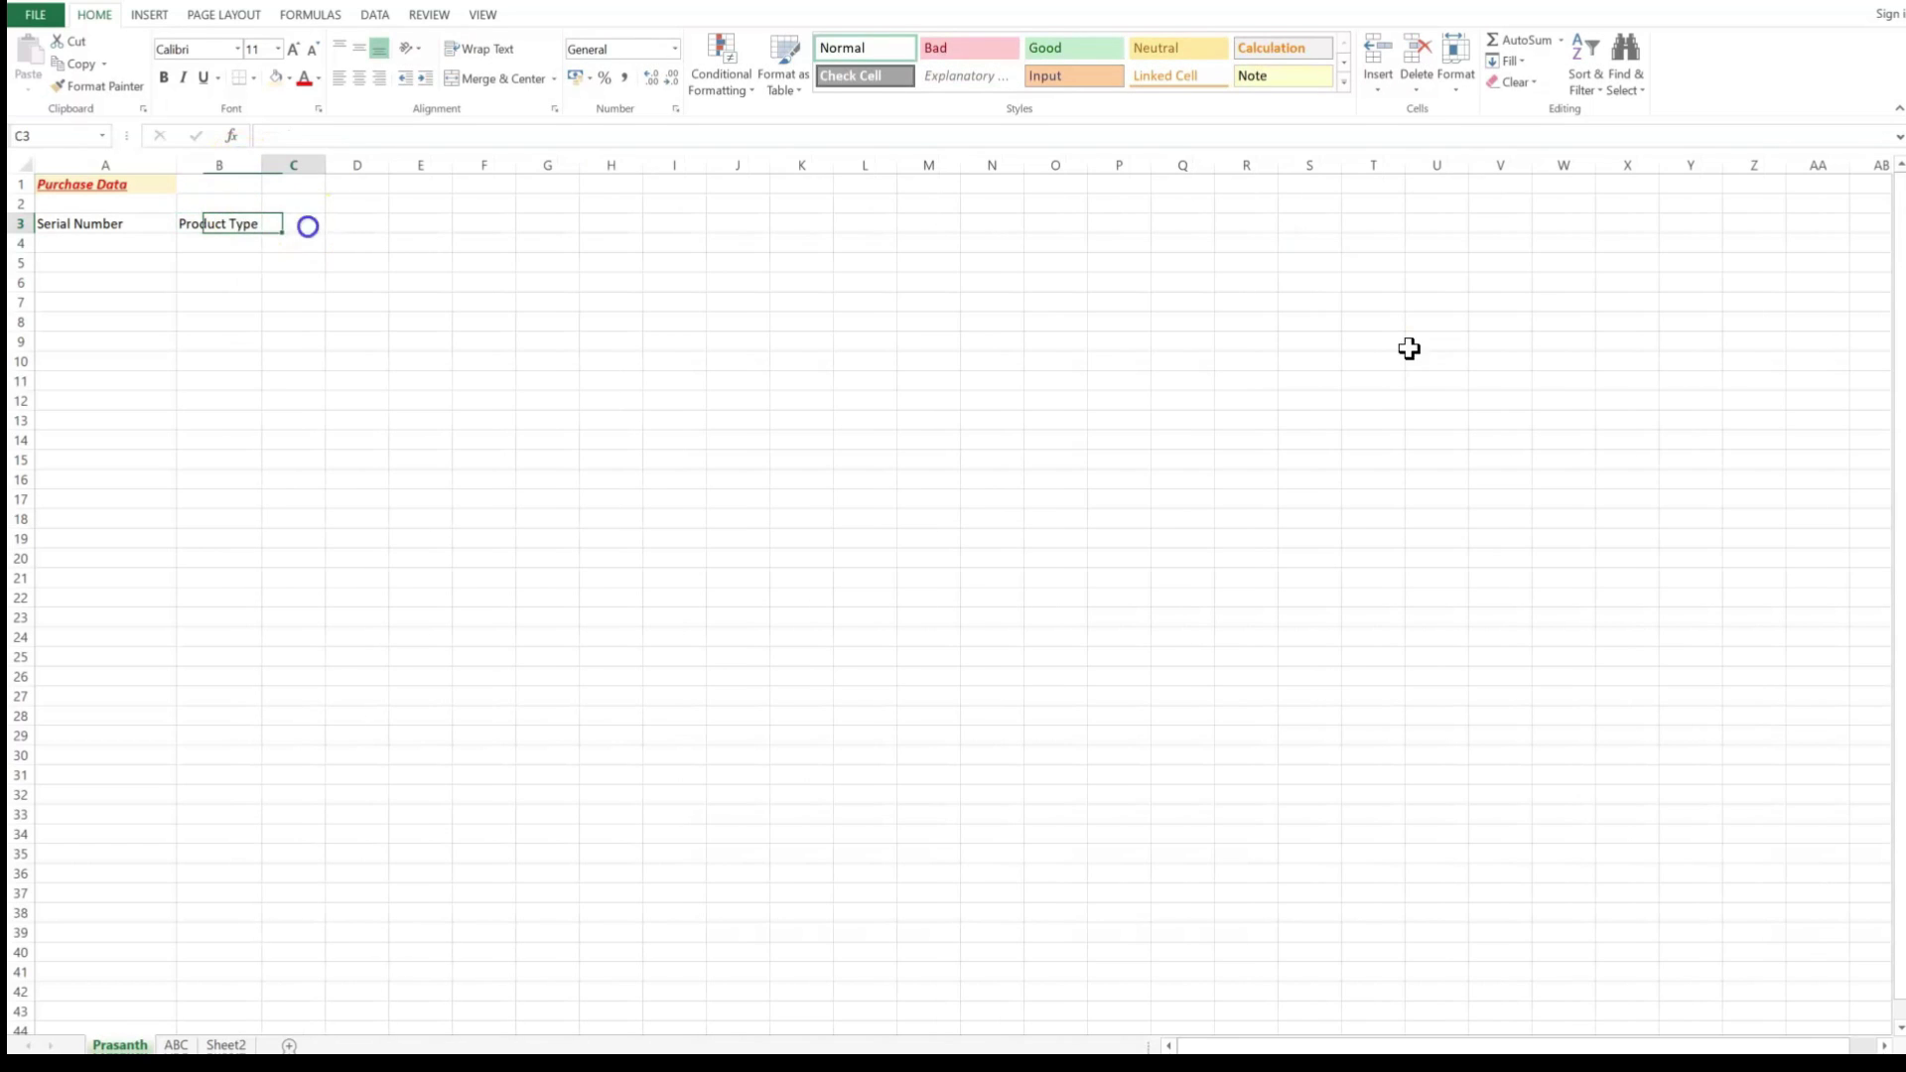
# Add the headers Supplier, Quantity, Price and Value across C3:F3
pyautogui.write('Sup')
pyautogui.press('Escape')
pyautogui.write('Sup')
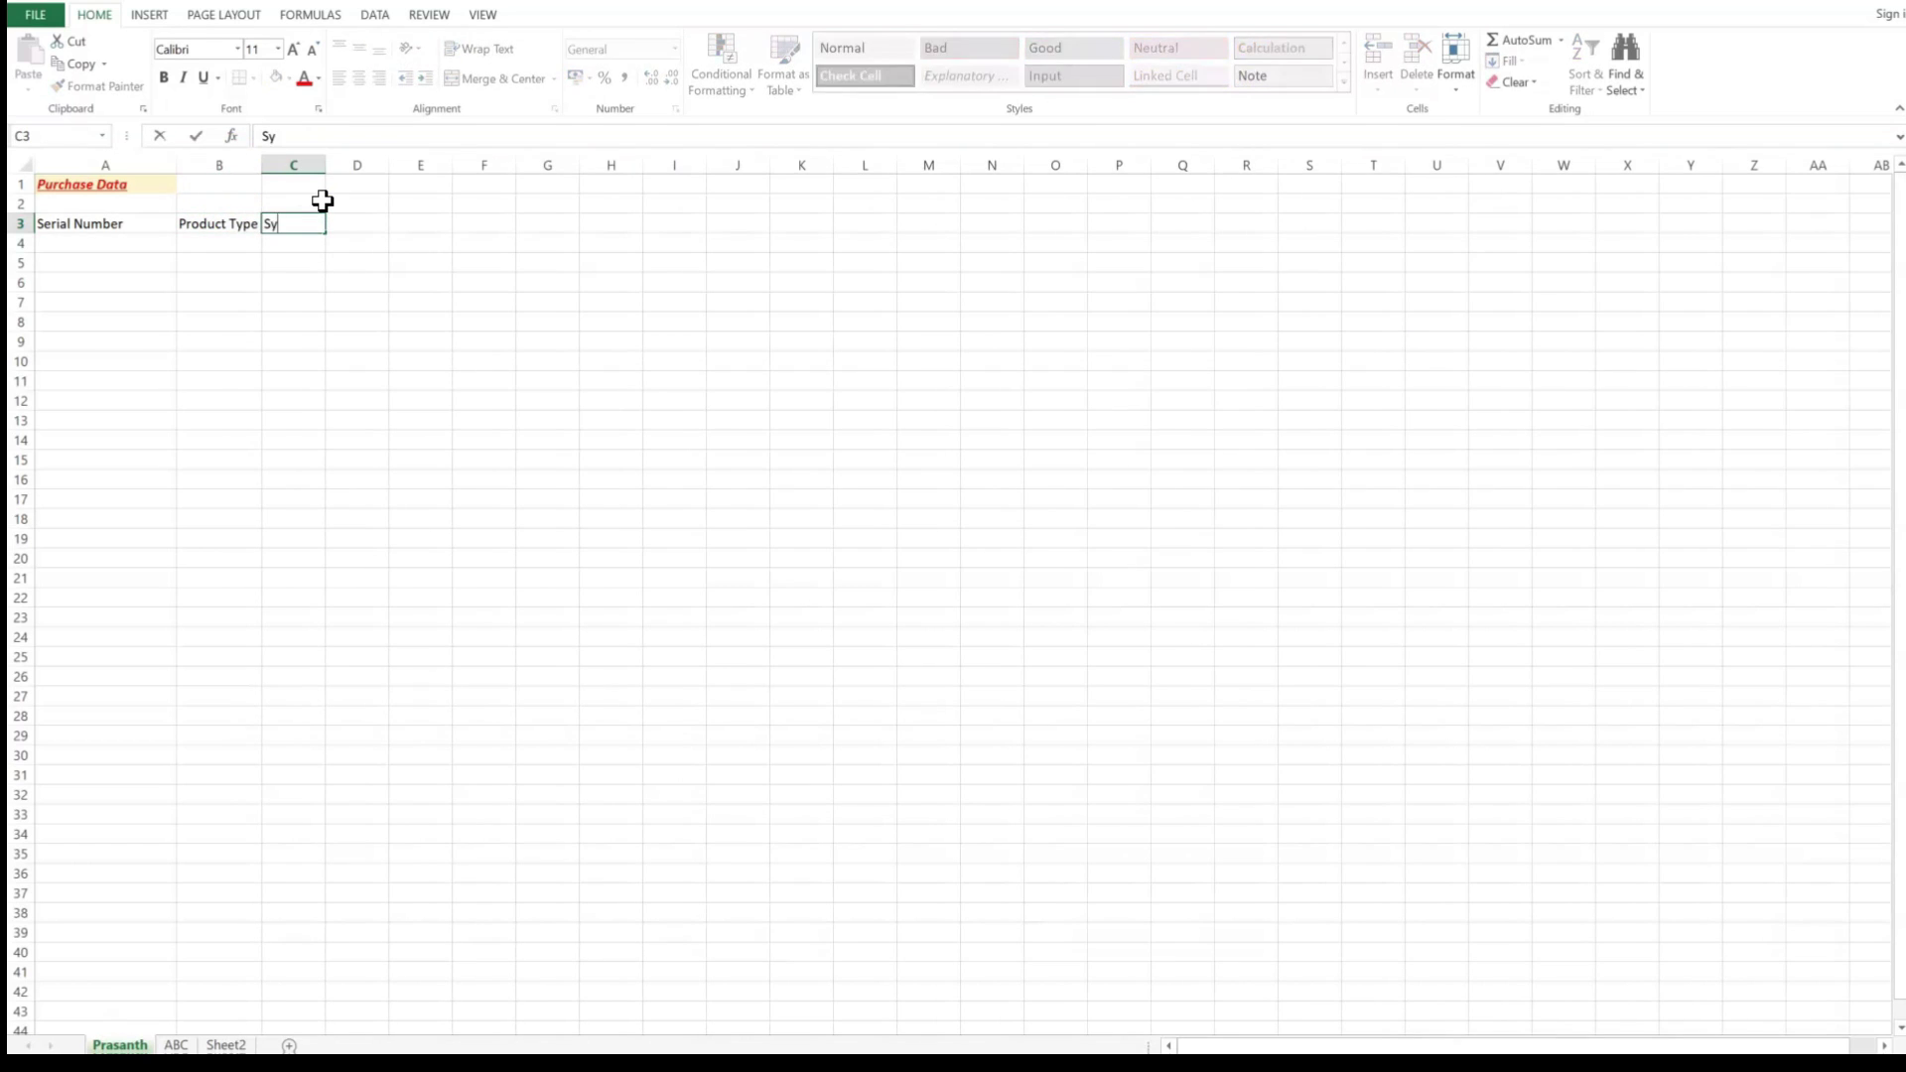
pyautogui.write('plier')
pyautogui.press('Tab')
pyautogui.write('Quantit')
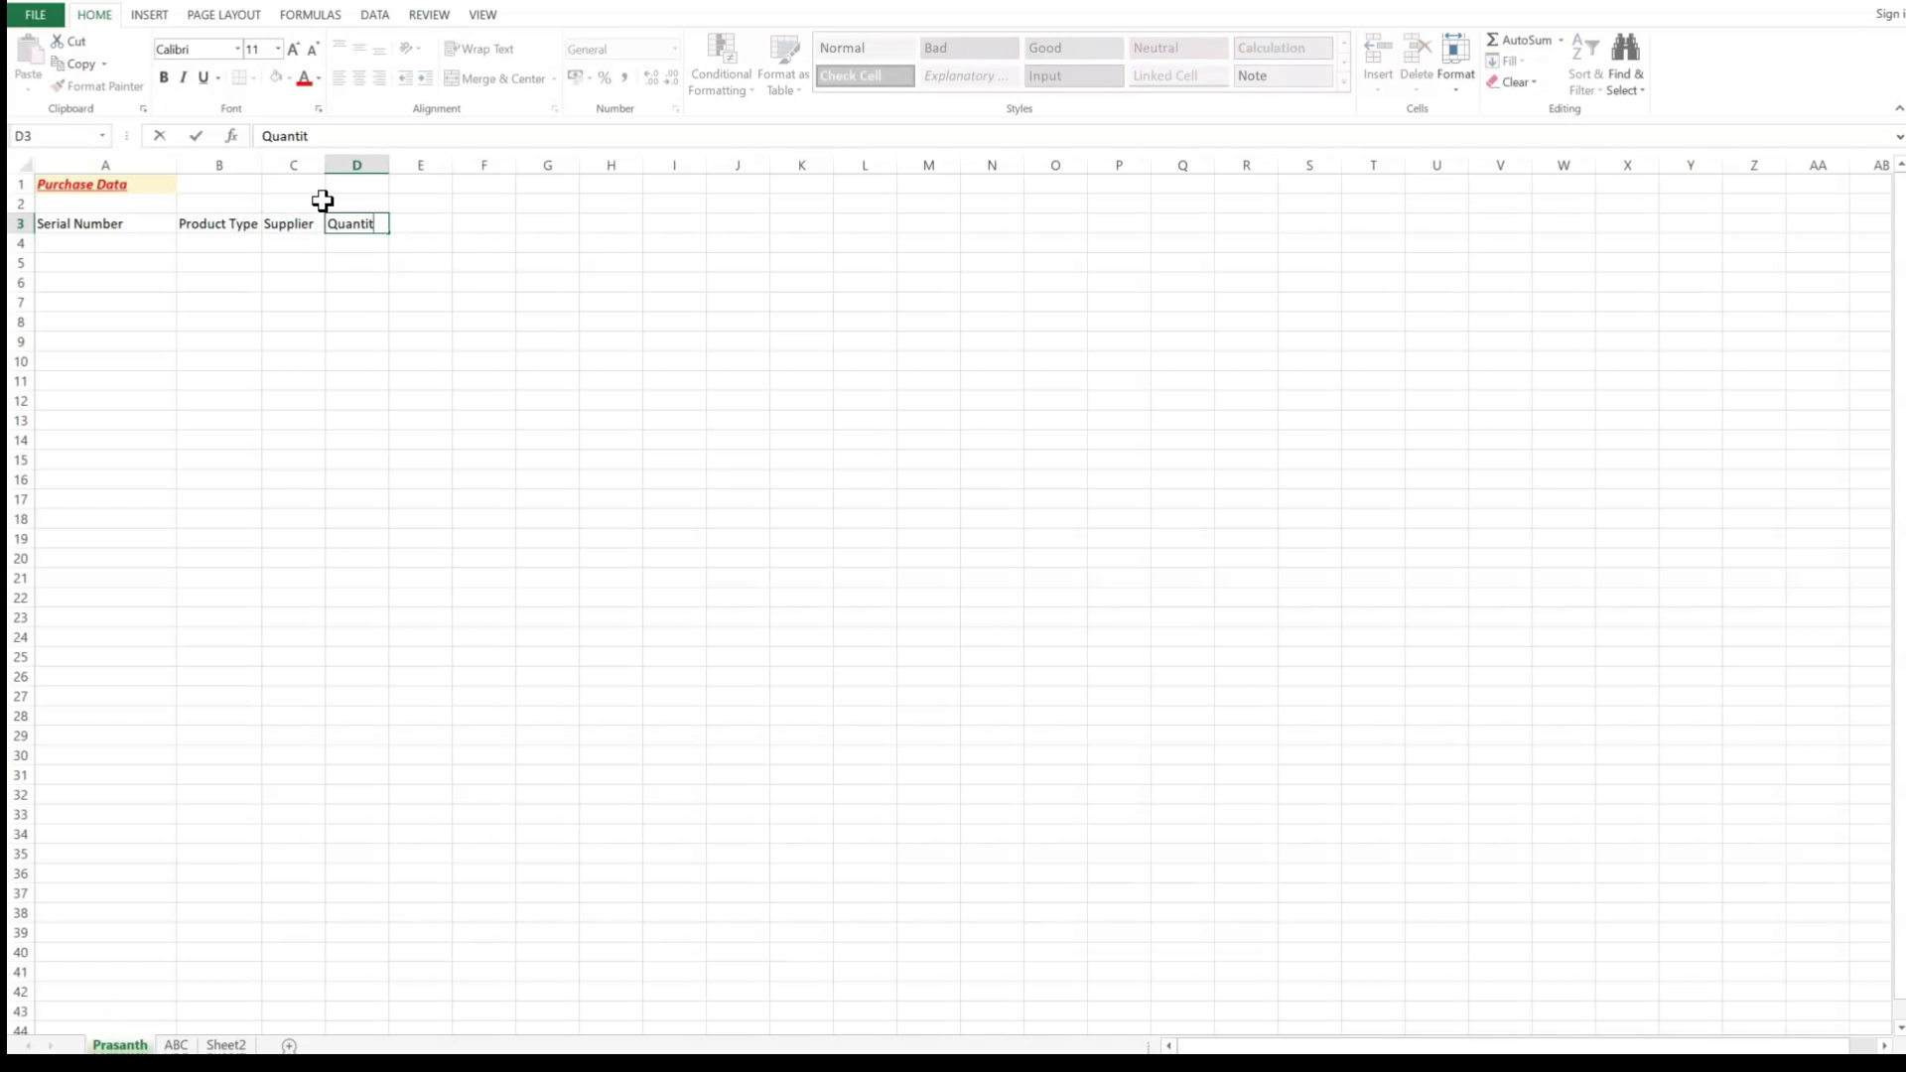
pyautogui.write('y')
pyautogui.press('Tab')
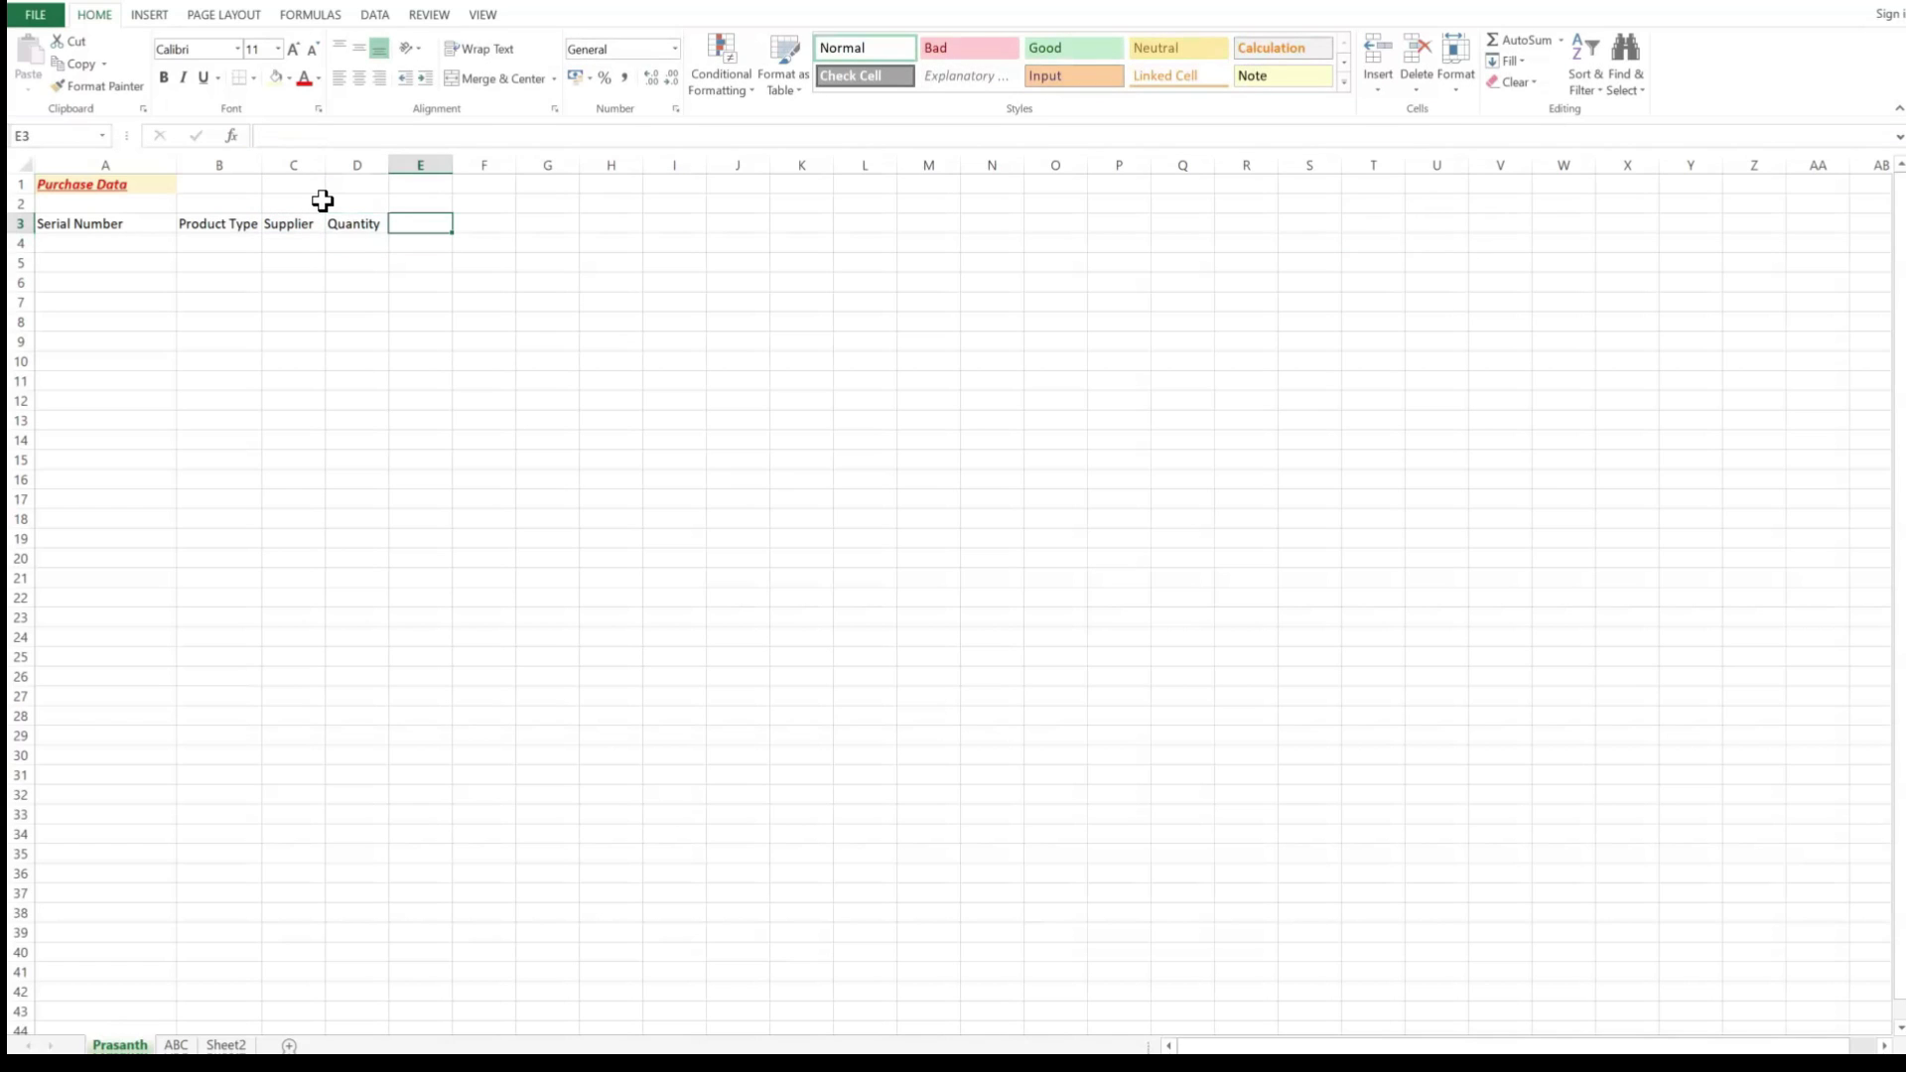
pyautogui.write('Price')
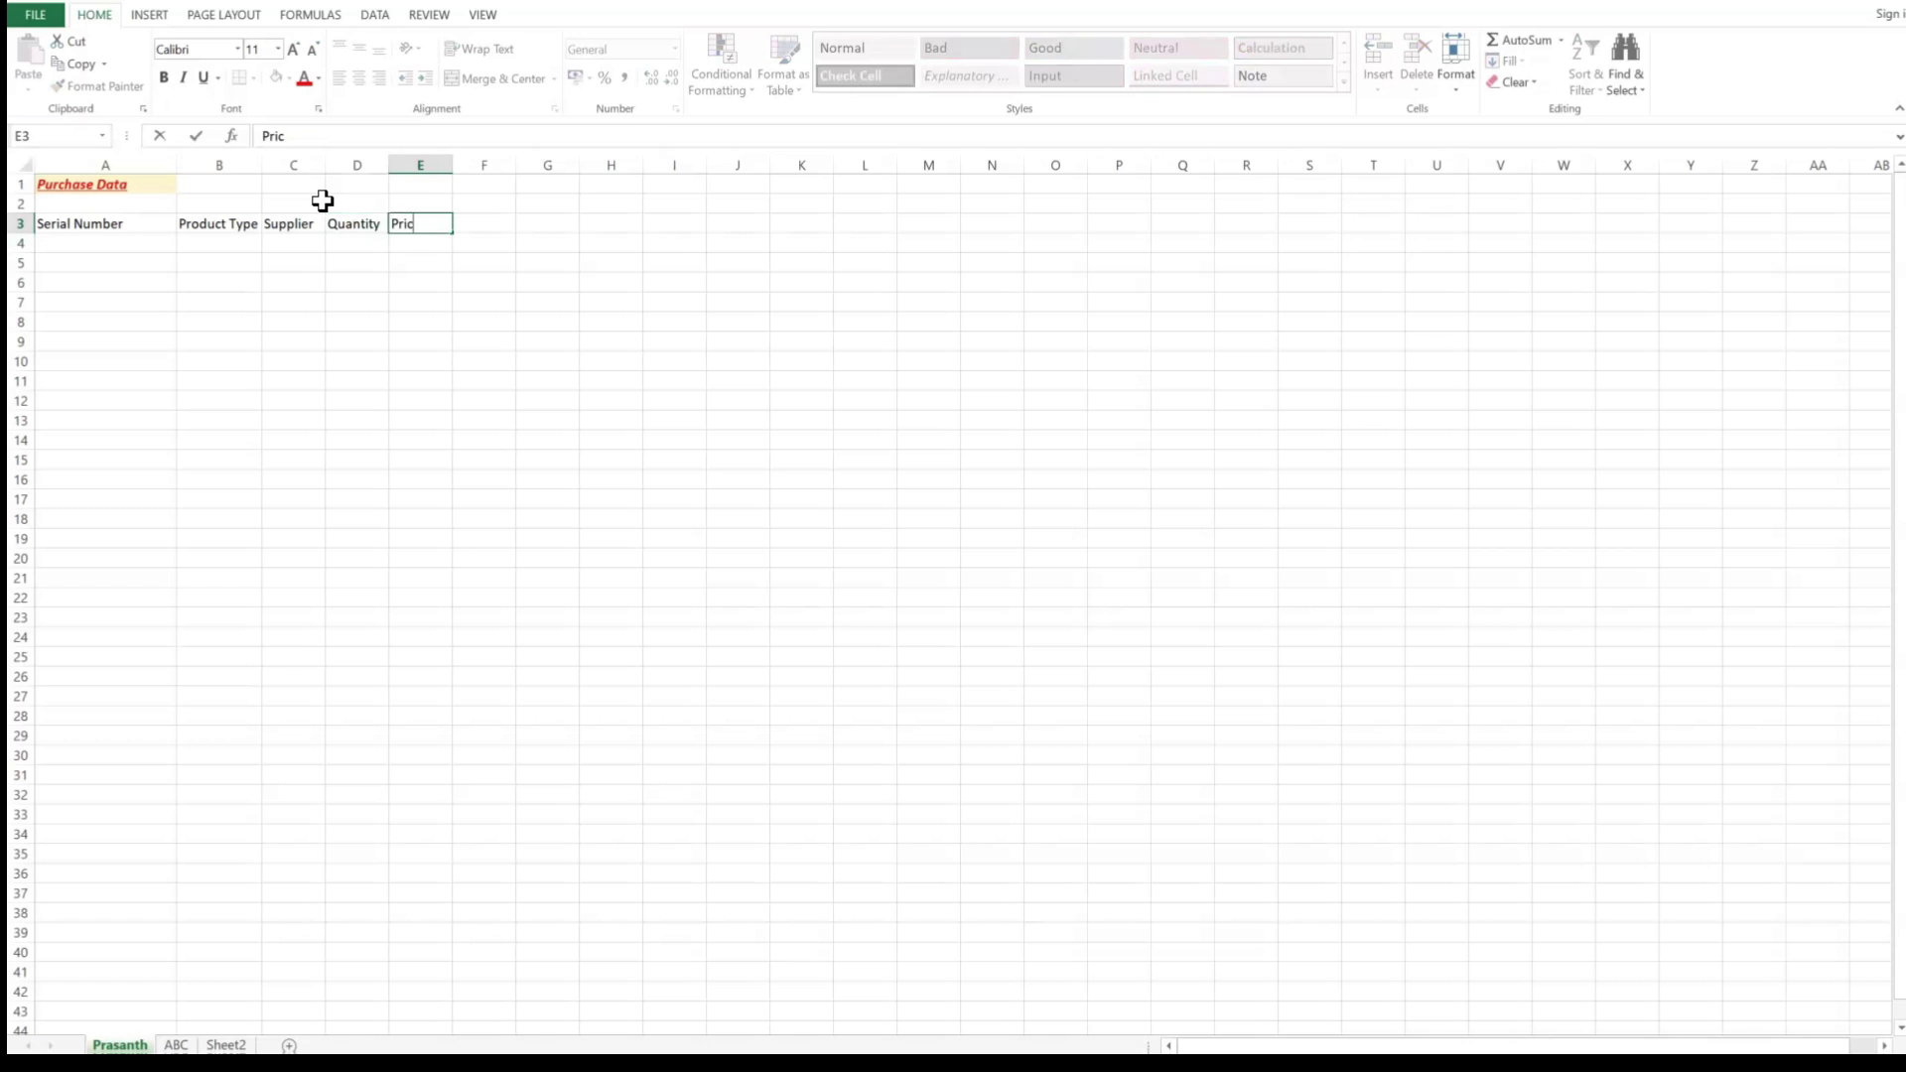
pyautogui.press('Tab')
pyautogui.write('Value')
pyautogui.press('Return')
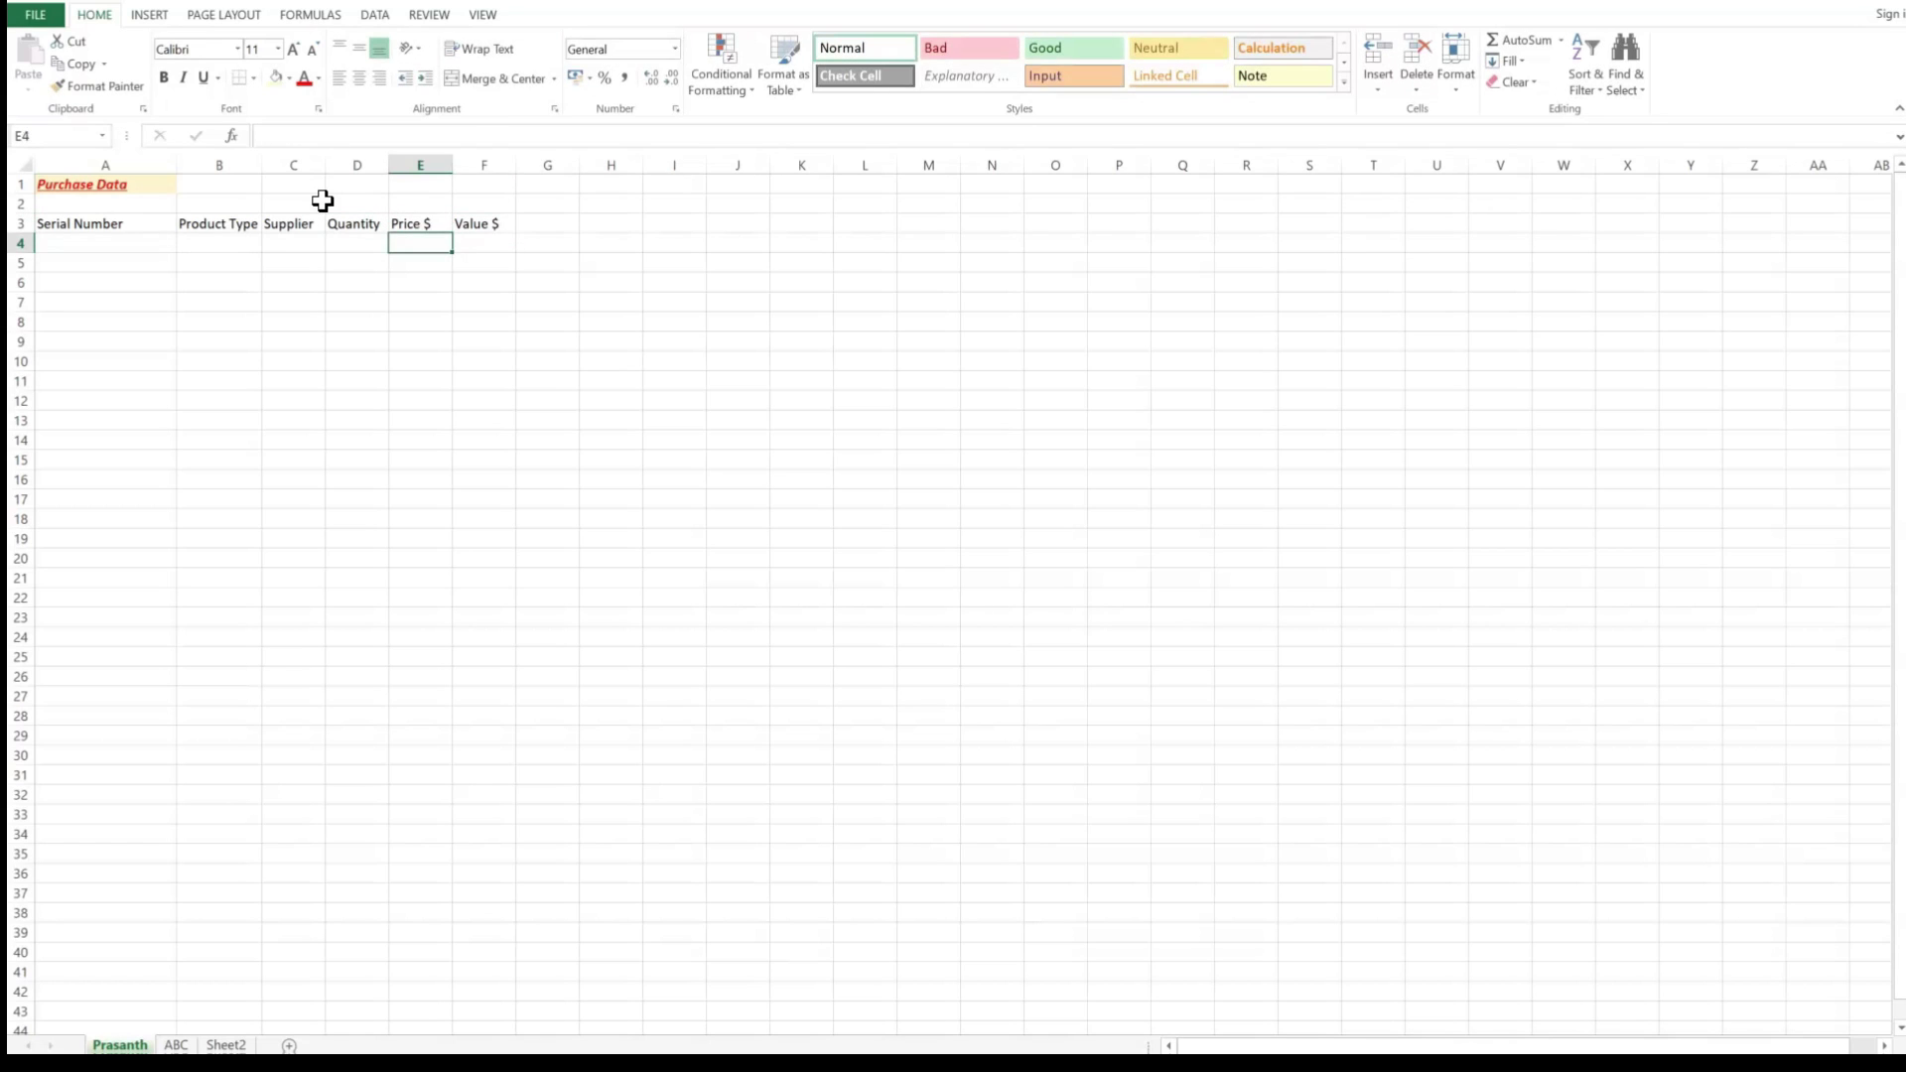
# Enter serial number 12345 in A4 and set its number format to General
pyautogui.press('Left')
pyautogui.press('Left')
pyautogui.press('Left')
pyautogui.press('Left')
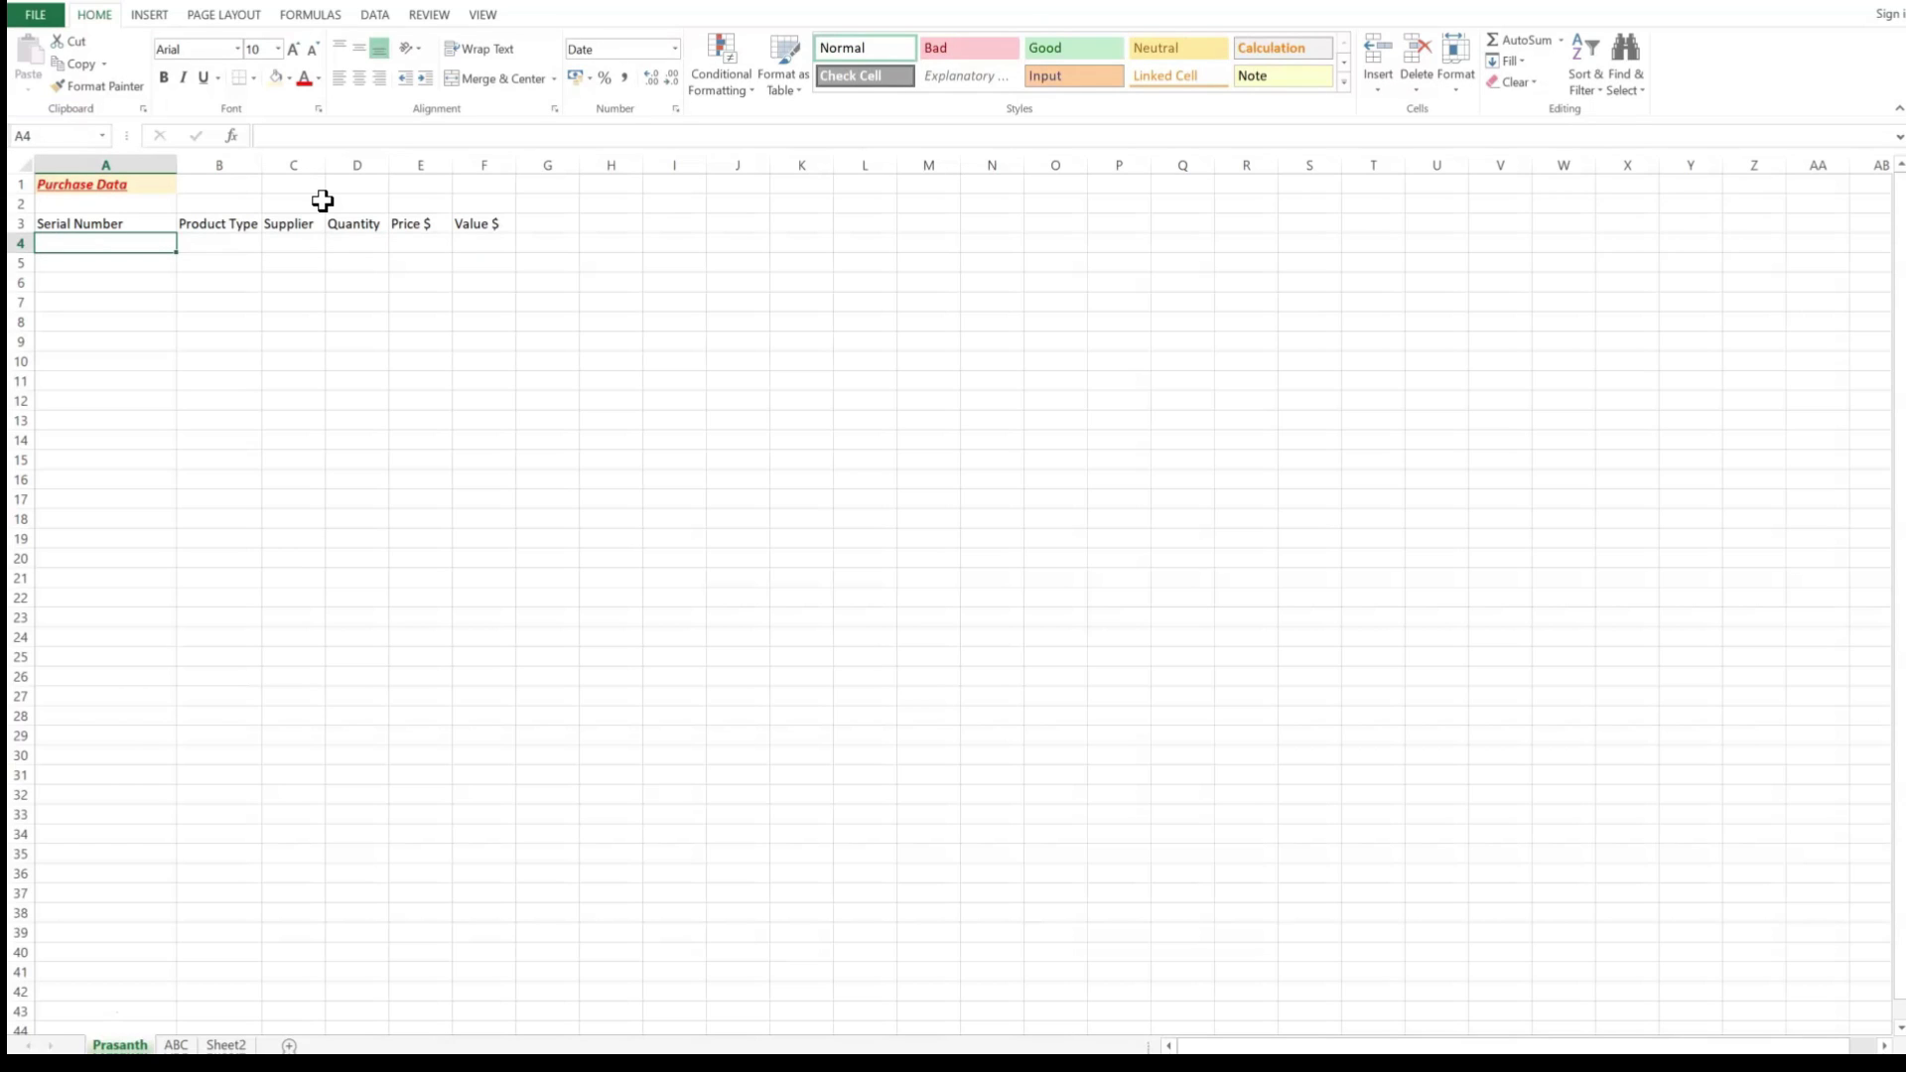
pyautogui.write('12345')
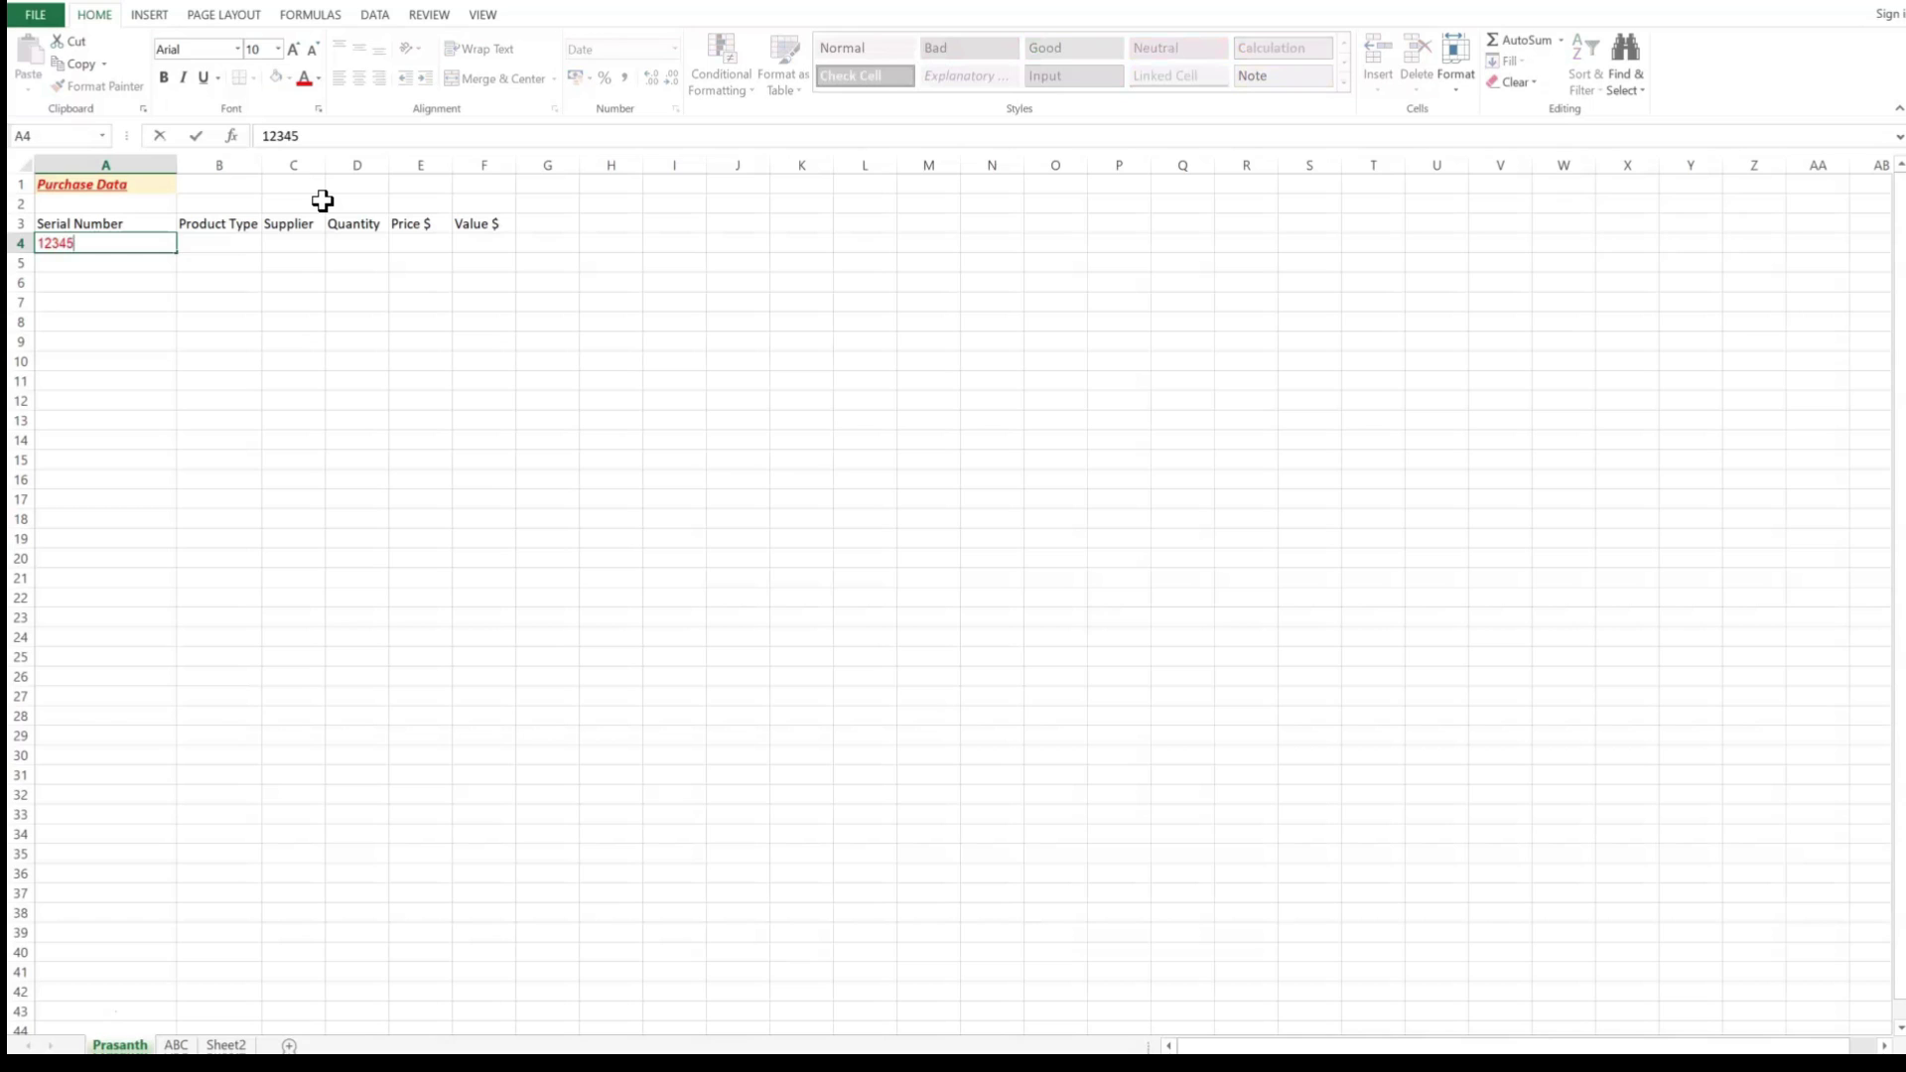
pyautogui.hotkey('ctrl', 'Return')
pyautogui.click(156, 244)
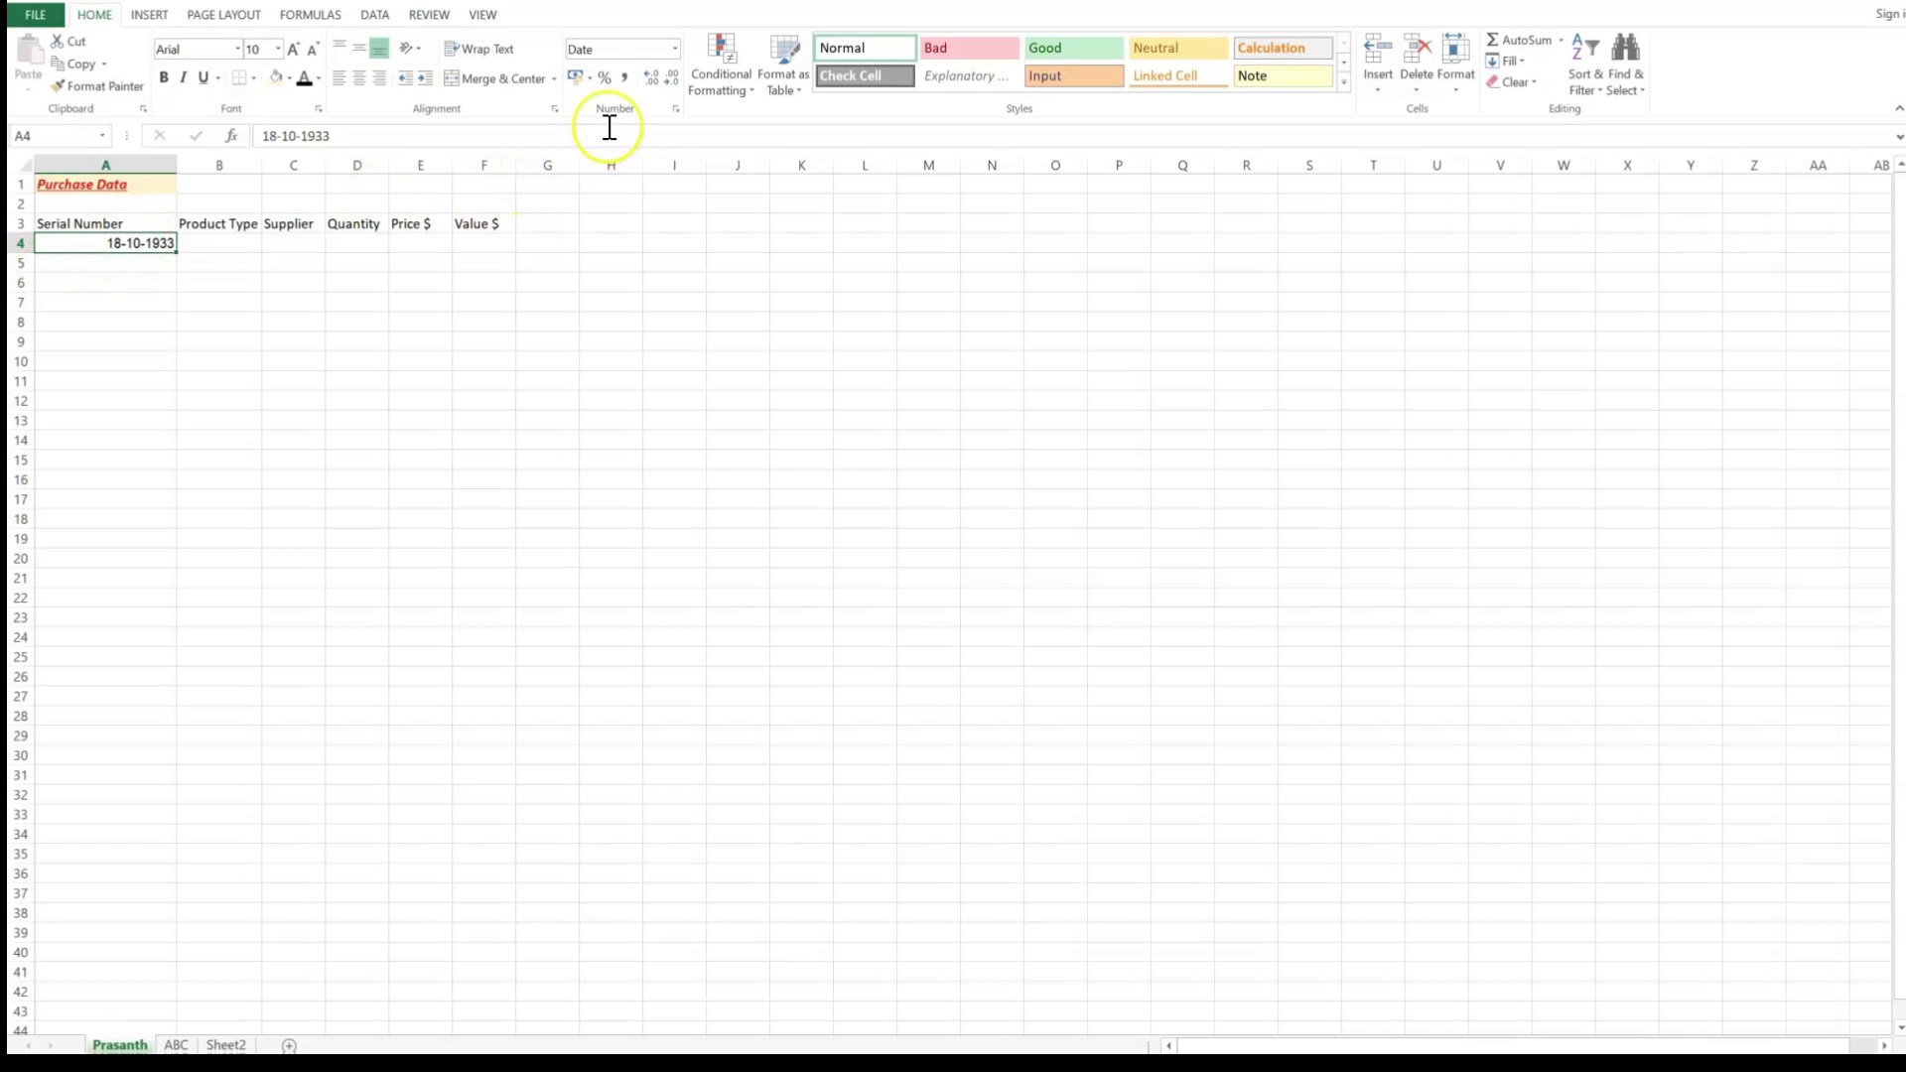
pyautogui.click(675, 50)
pyautogui.click(666, 84)
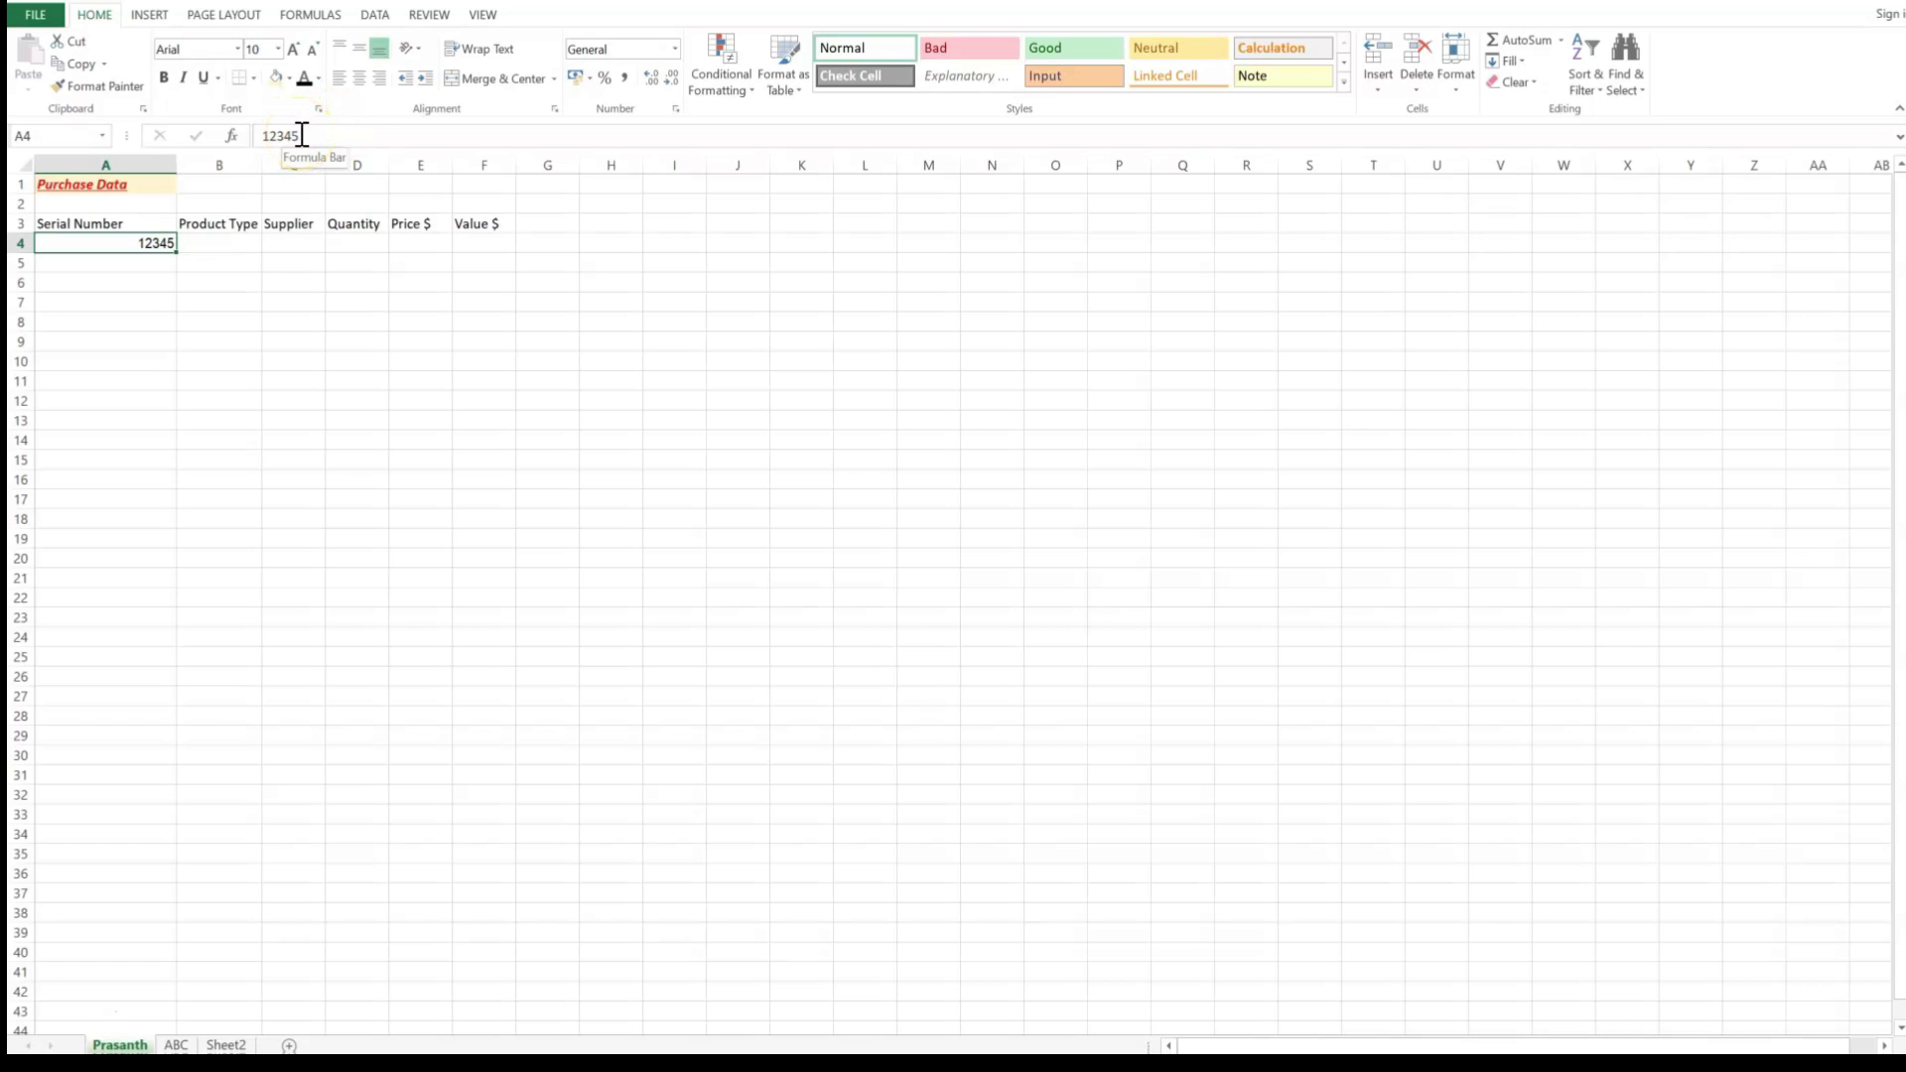
# Enter Product A, China, quantity 25 and price 10 into B4:E4
pyautogui.press('Tab')
pyautogui.write('Product A')
pyautogui.press('Tab')
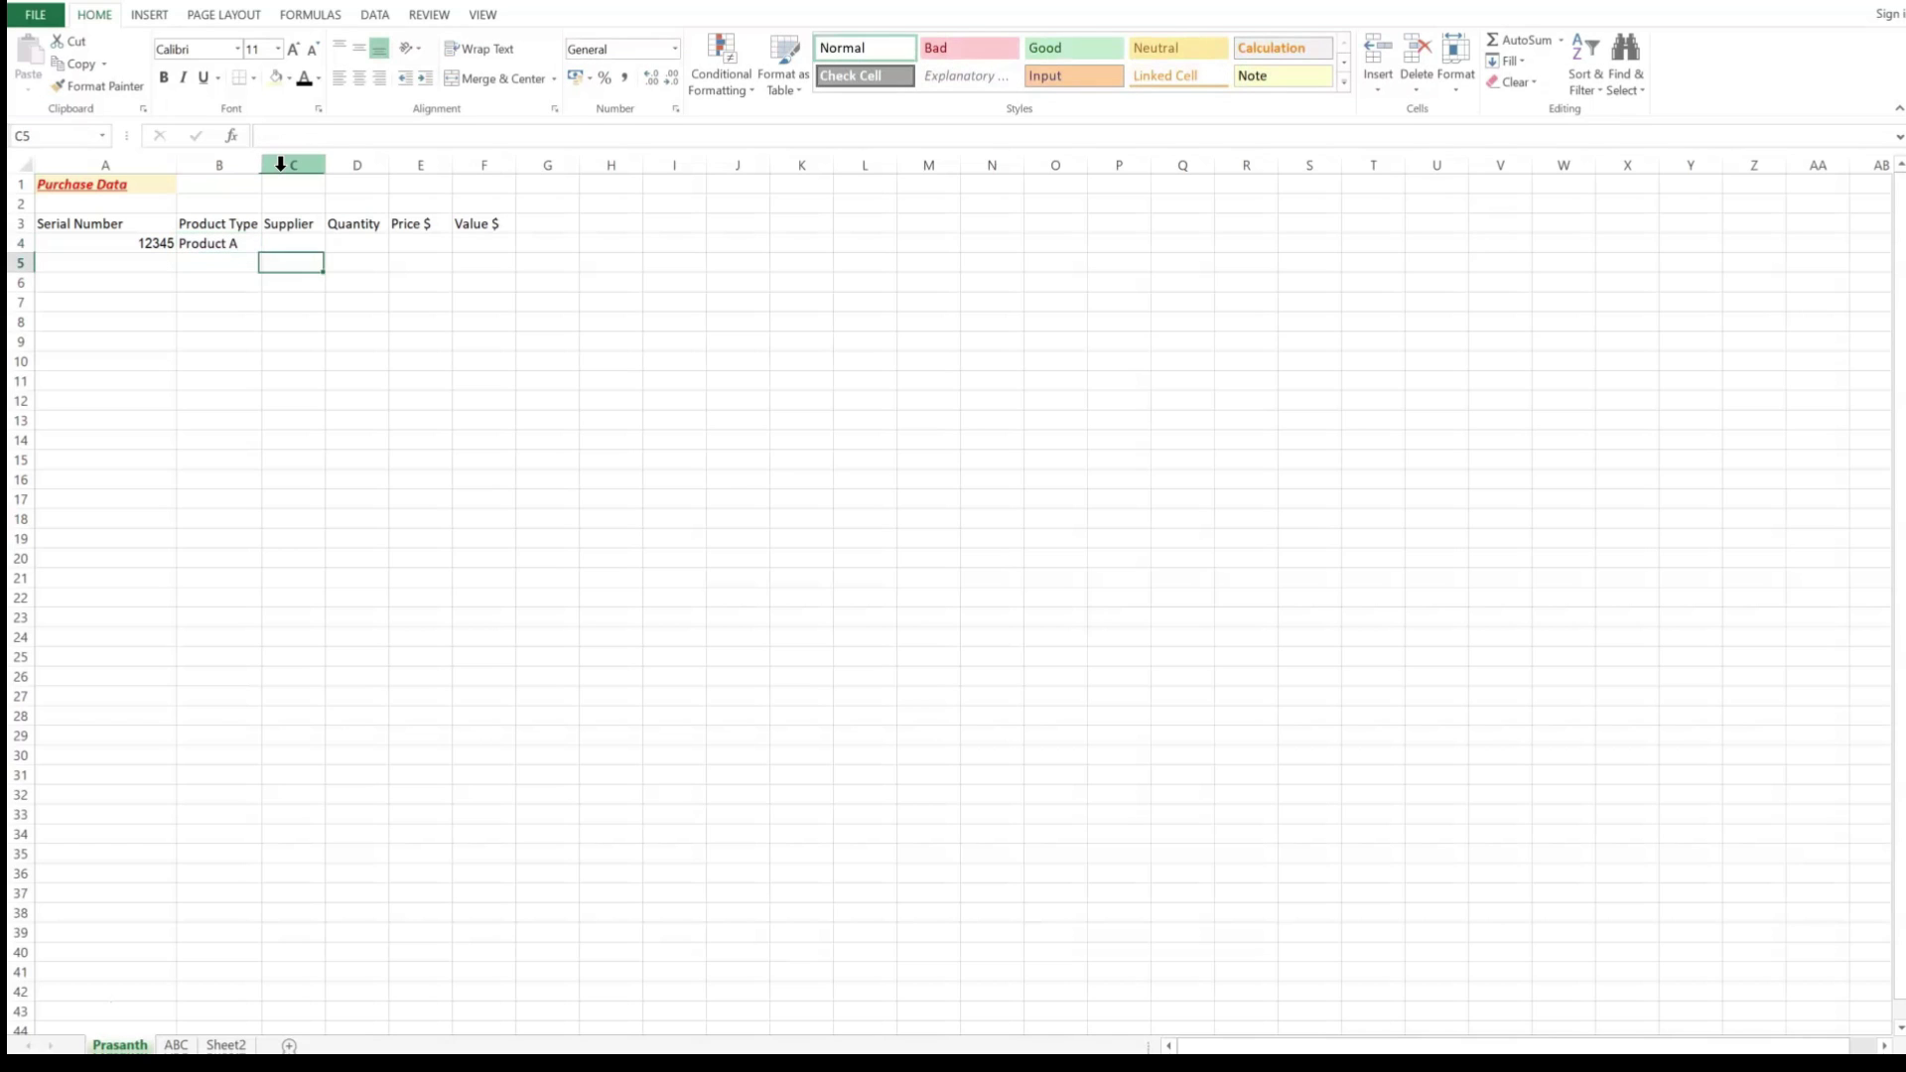
pyautogui.write('China')
pyautogui.press('Tab')
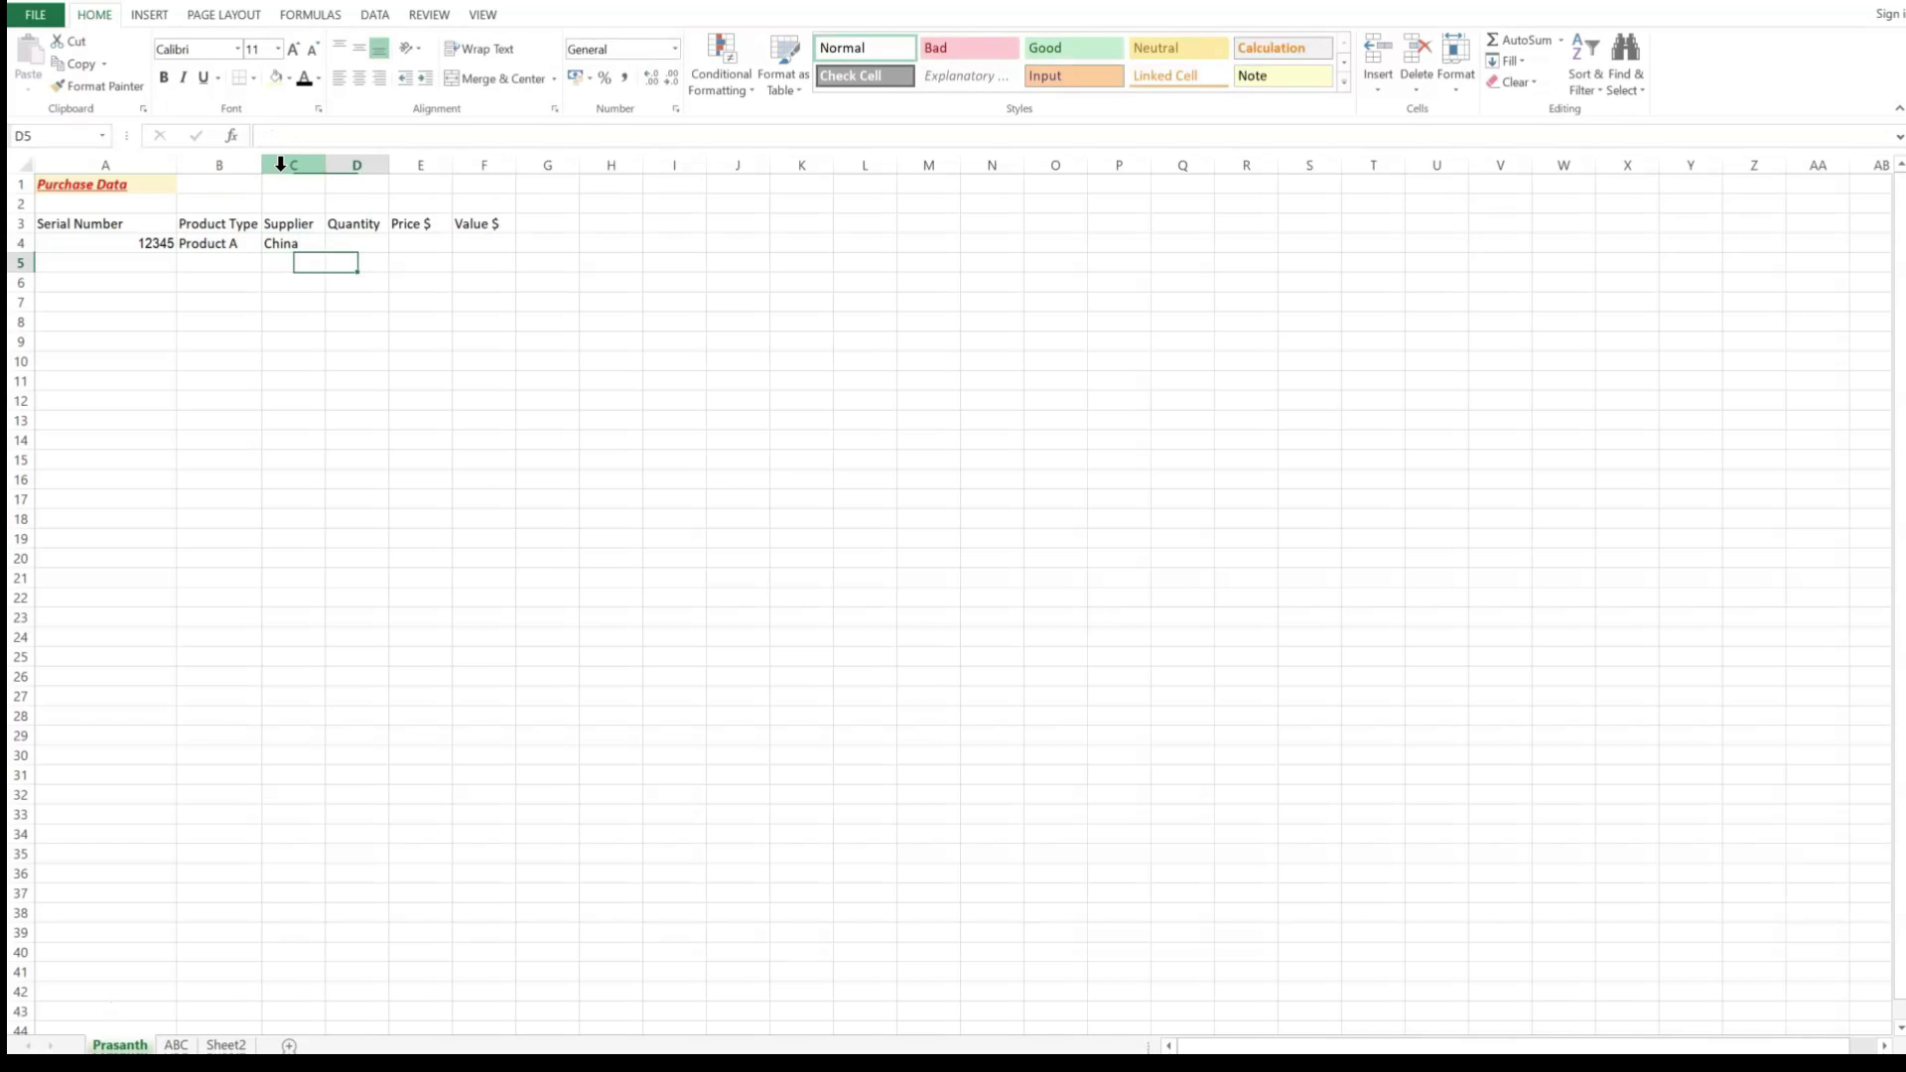
pyautogui.write('25')
pyautogui.press('Tab')
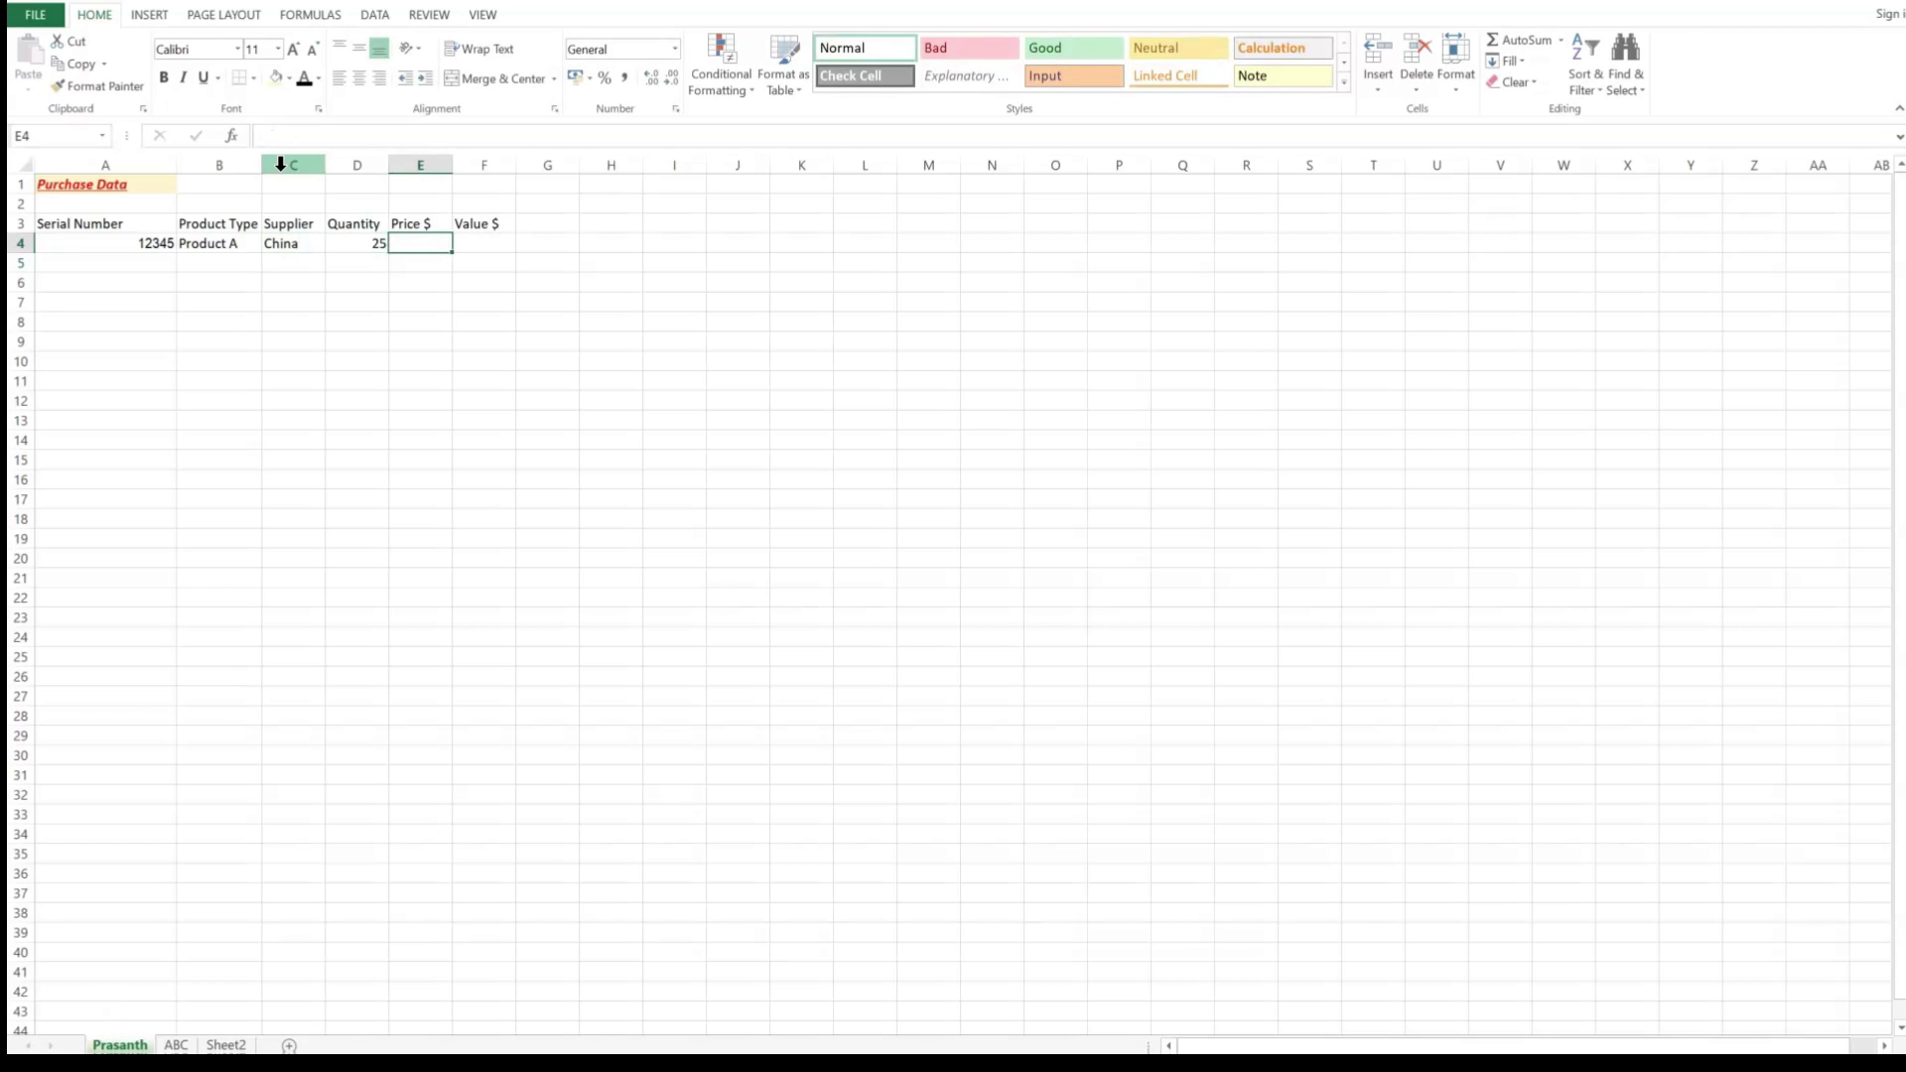
pyautogui.write('1')
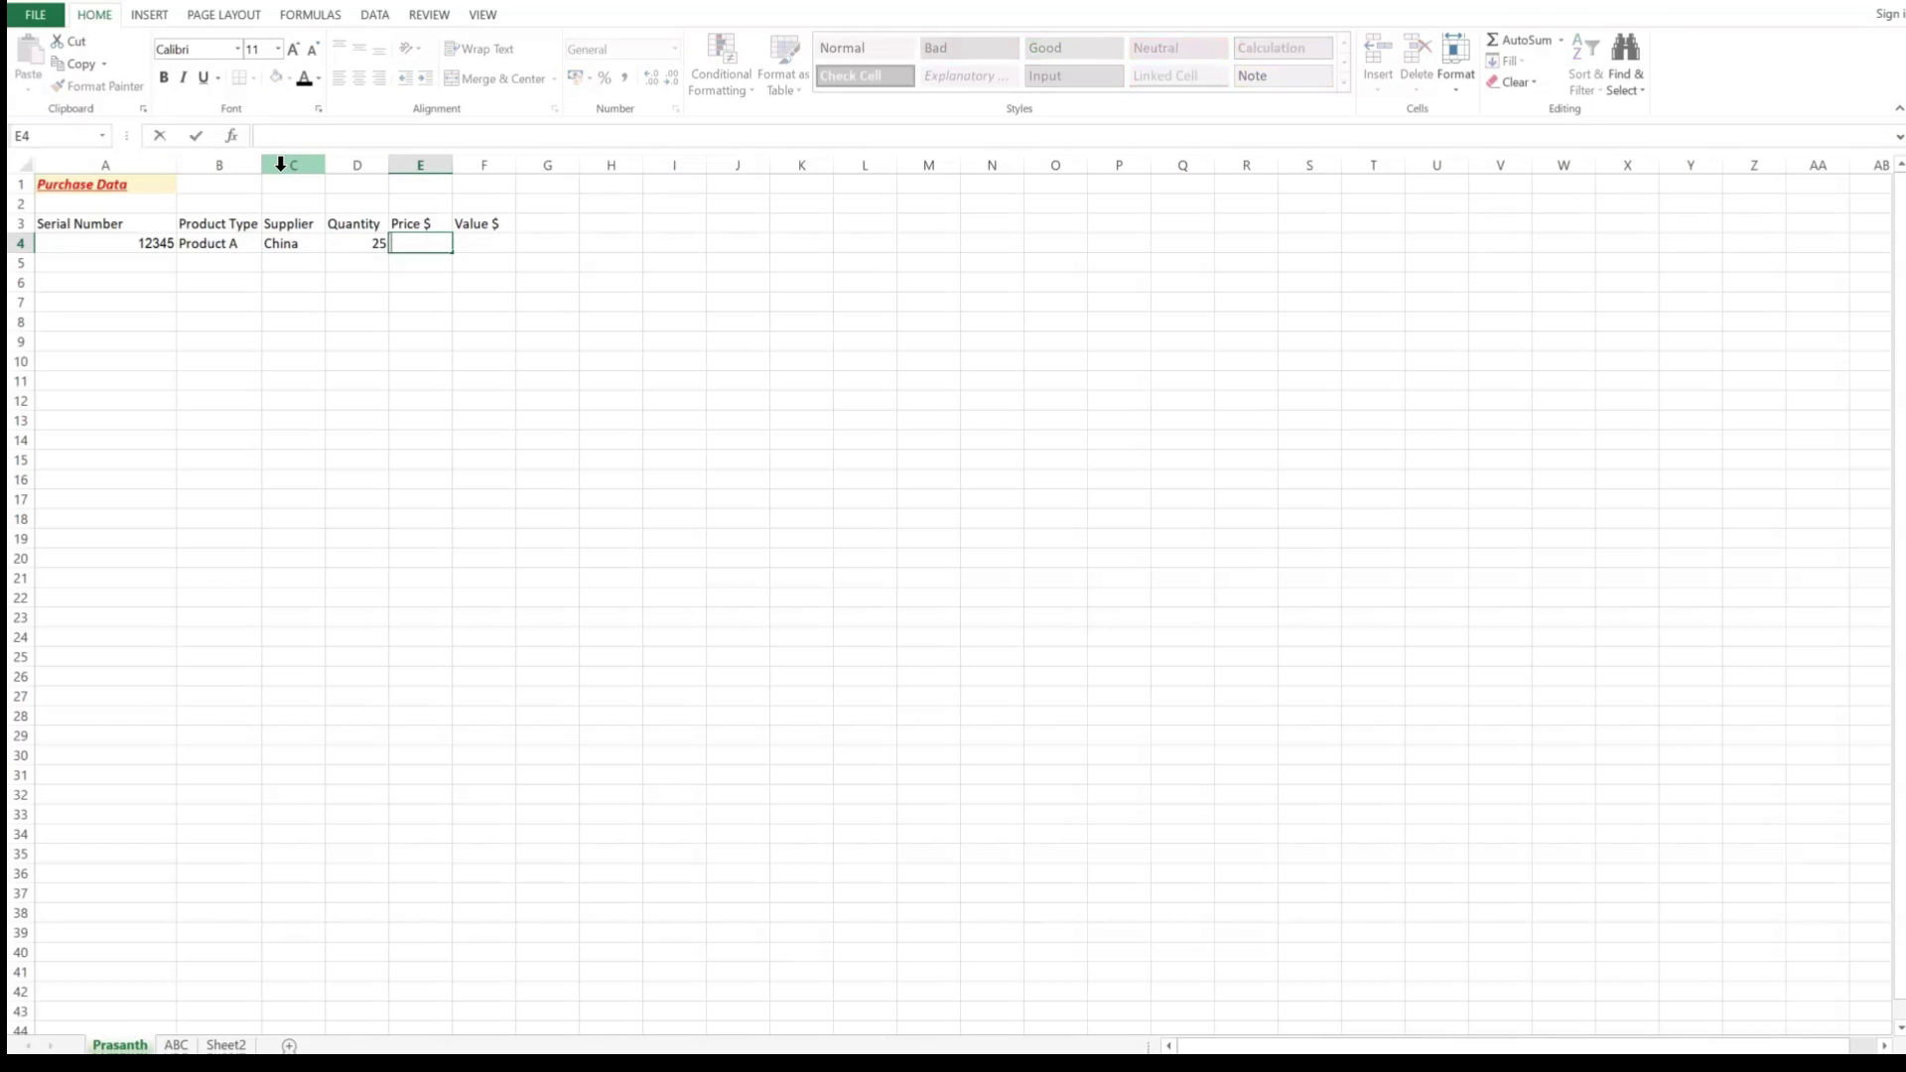
pyautogui.write('0')
pyautogui.press('Return')
# Correct the mistyped row 4 entries, re-entering the price in E4 as 10
pyautogui.press('Up')
pyautogui.press('Right')
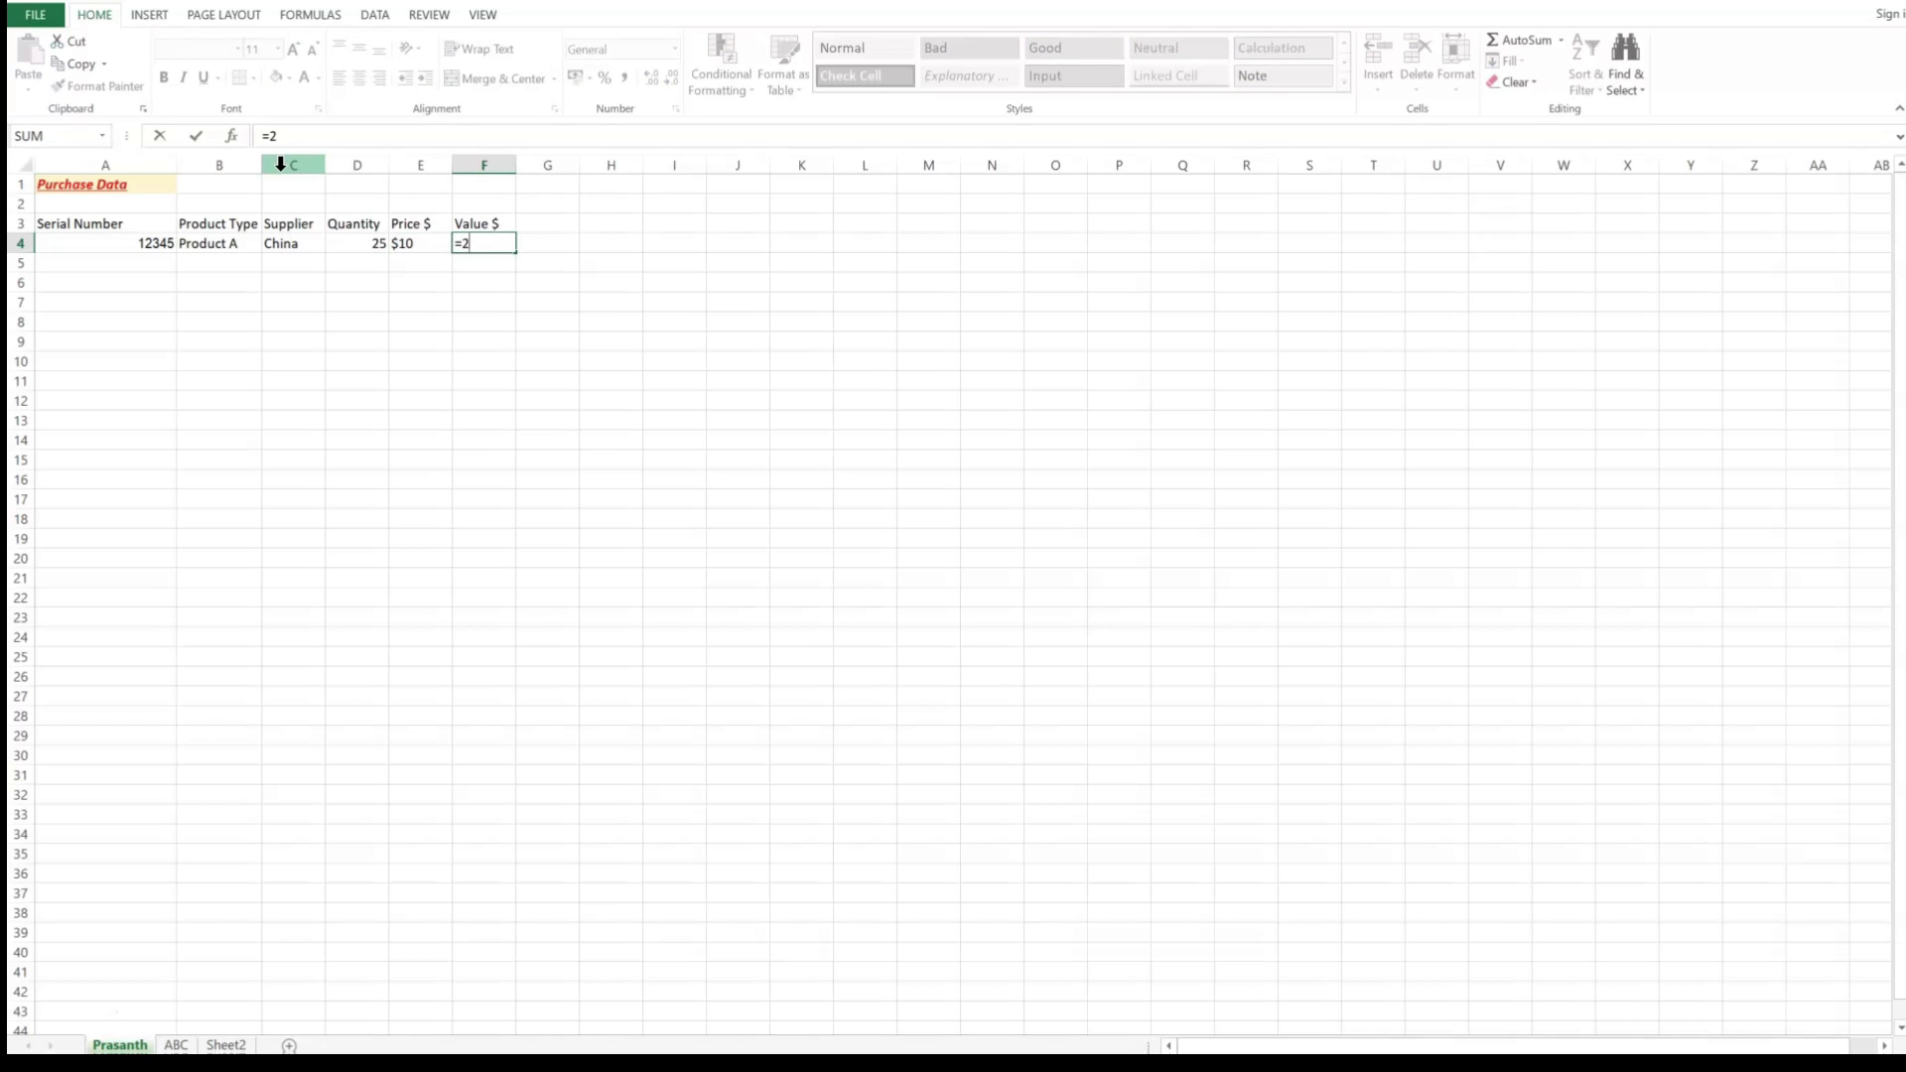
pyautogui.press('Escape')
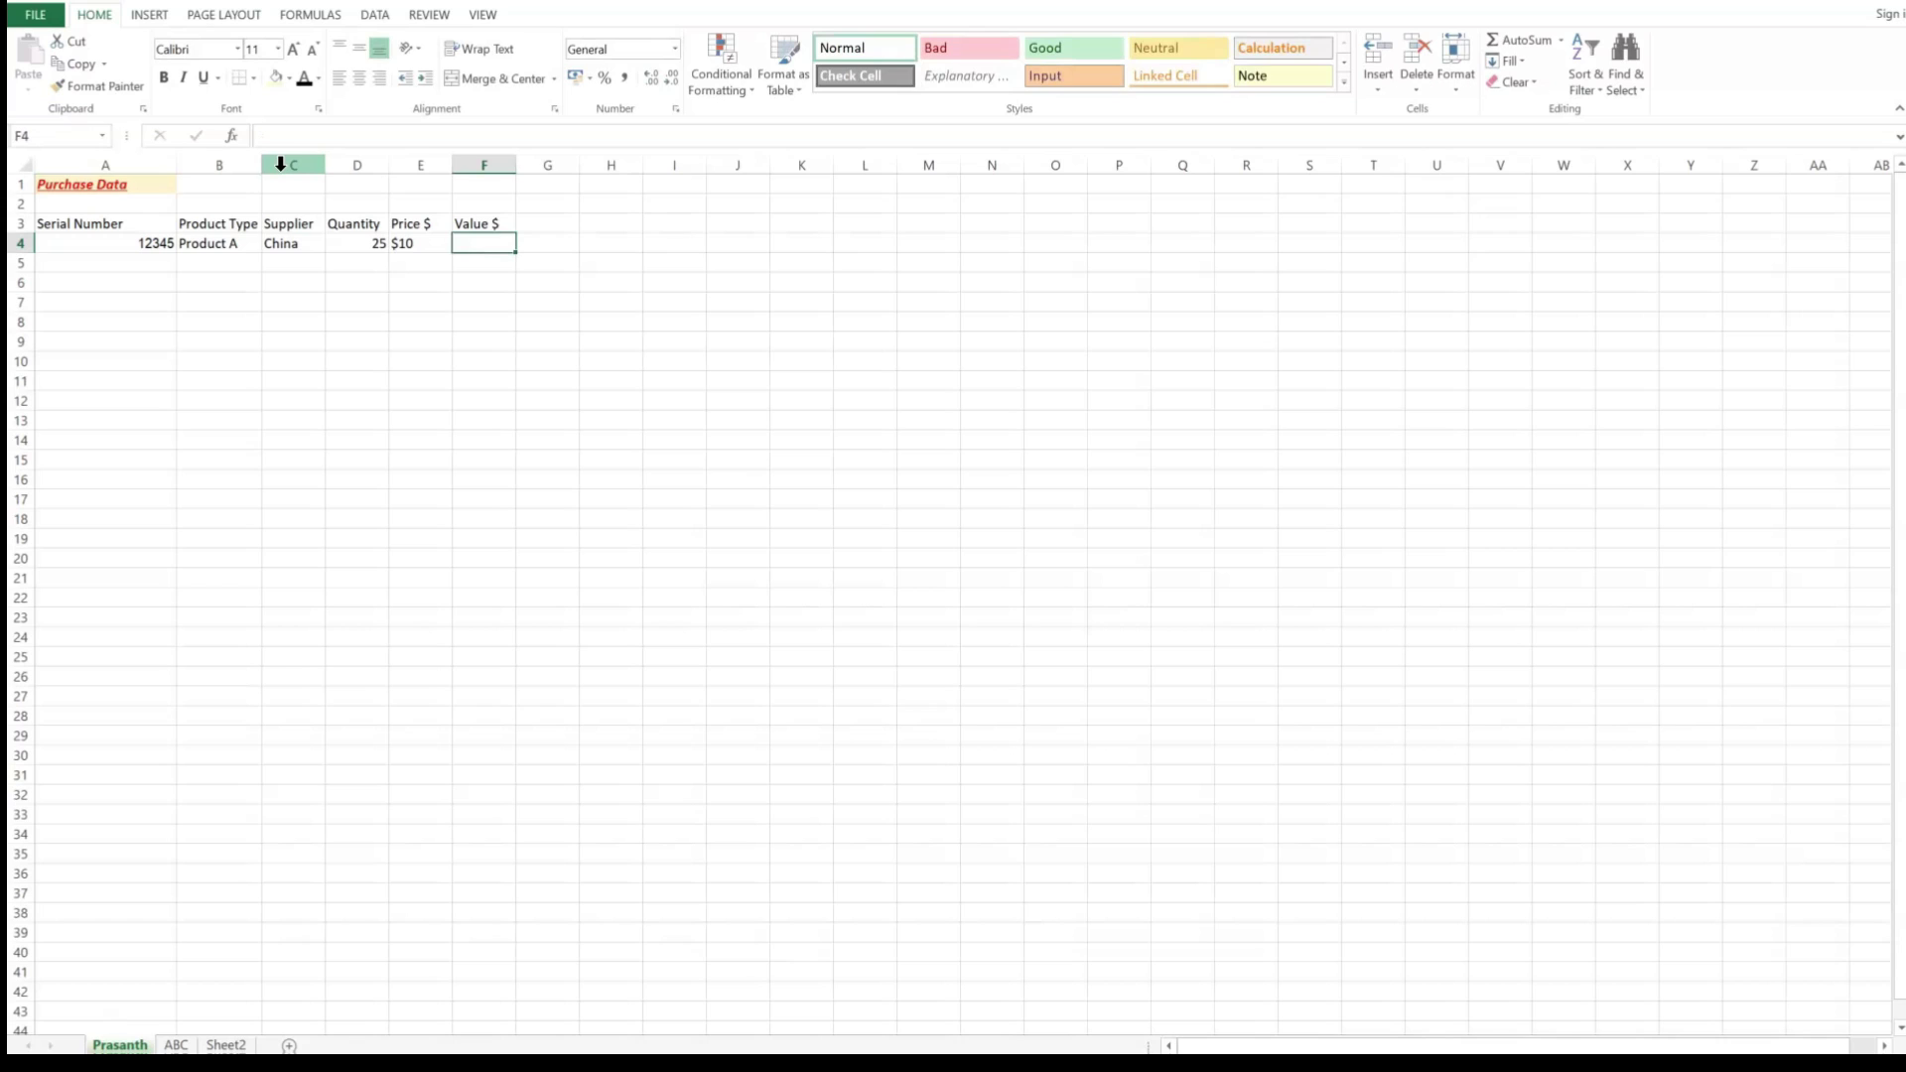
pyautogui.write('25')
pyautogui.write('250')
pyautogui.press('Return')
pyautogui.press('Up')
pyautogui.press('Left')
pyautogui.write('10')
pyautogui.press('Return')
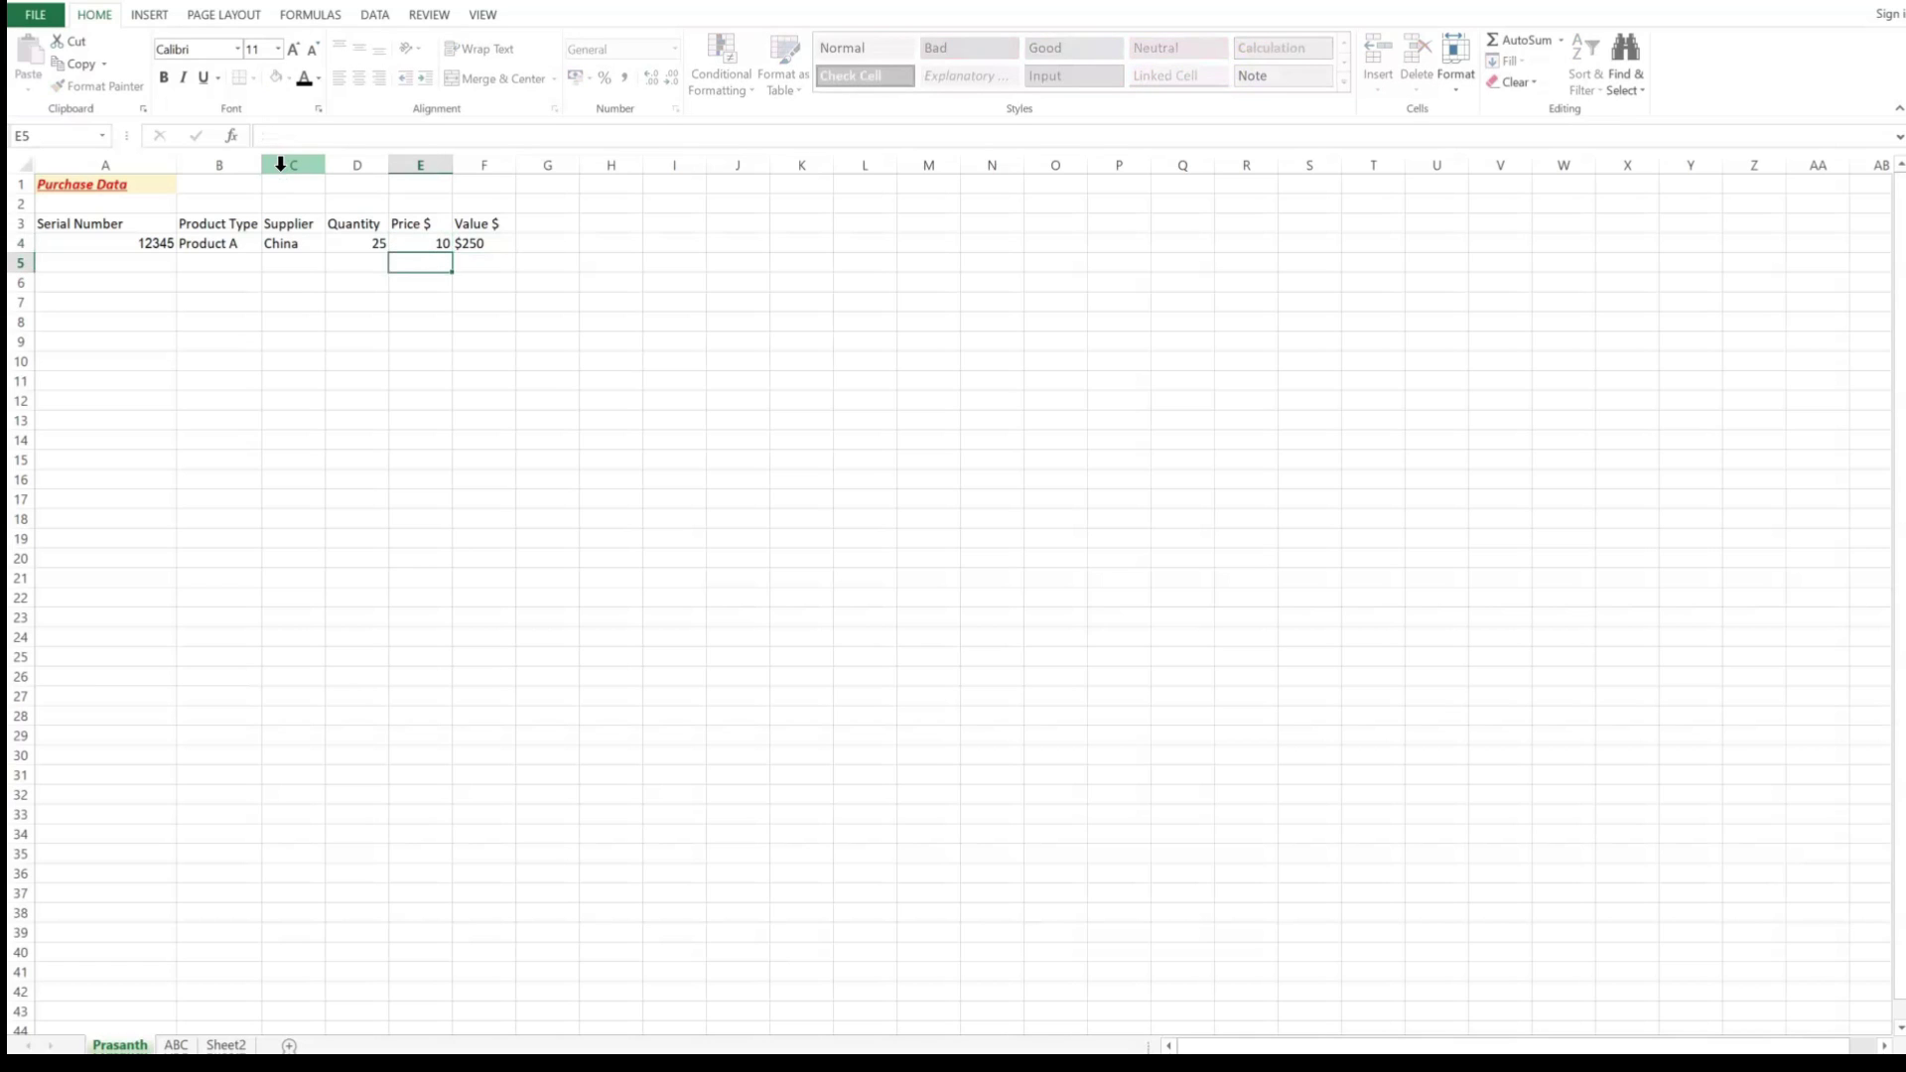
pyautogui.press('Right')
pyautogui.press('Up')
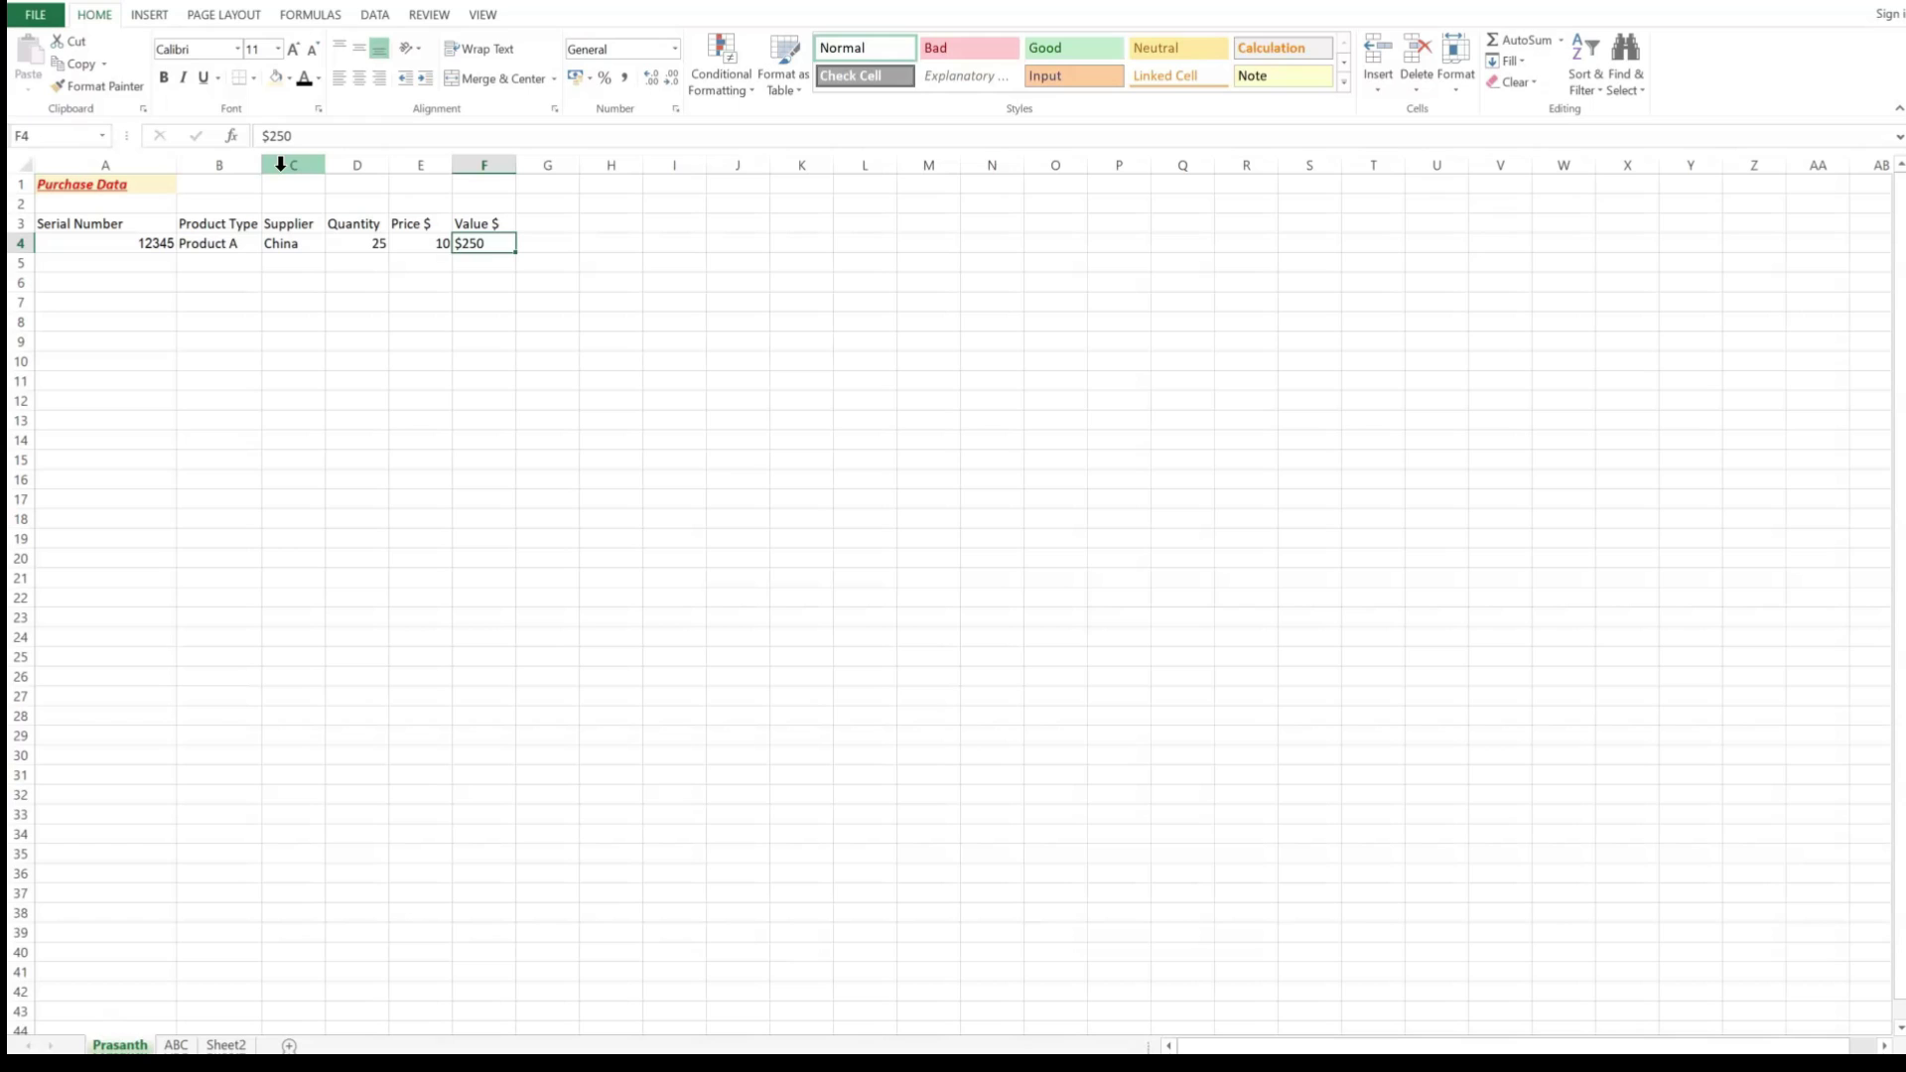
# Enter the formula =D4*E4 in F4 so the Value shows 250
pyautogui.write('=')
pyautogui.press('Left')
pyautogui.press('Left')
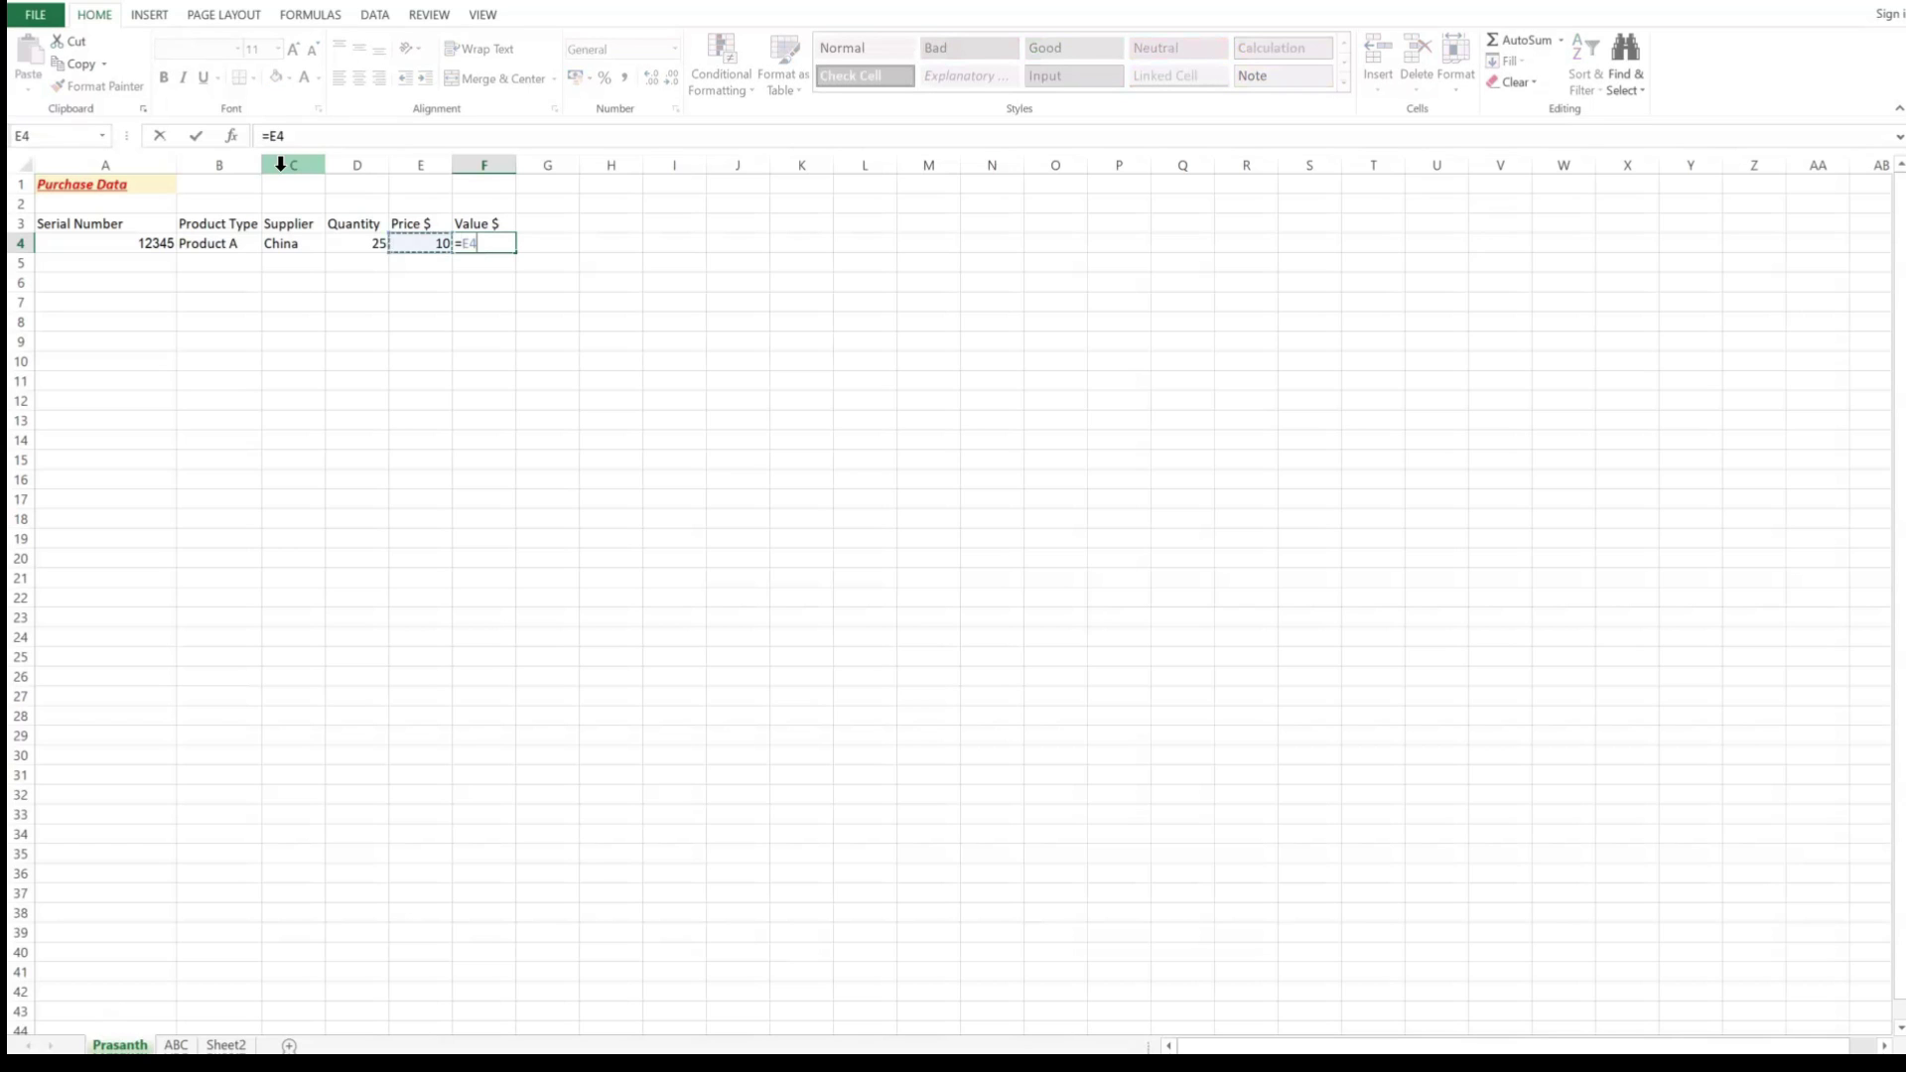
pyautogui.write('*')
pyautogui.press('Left')
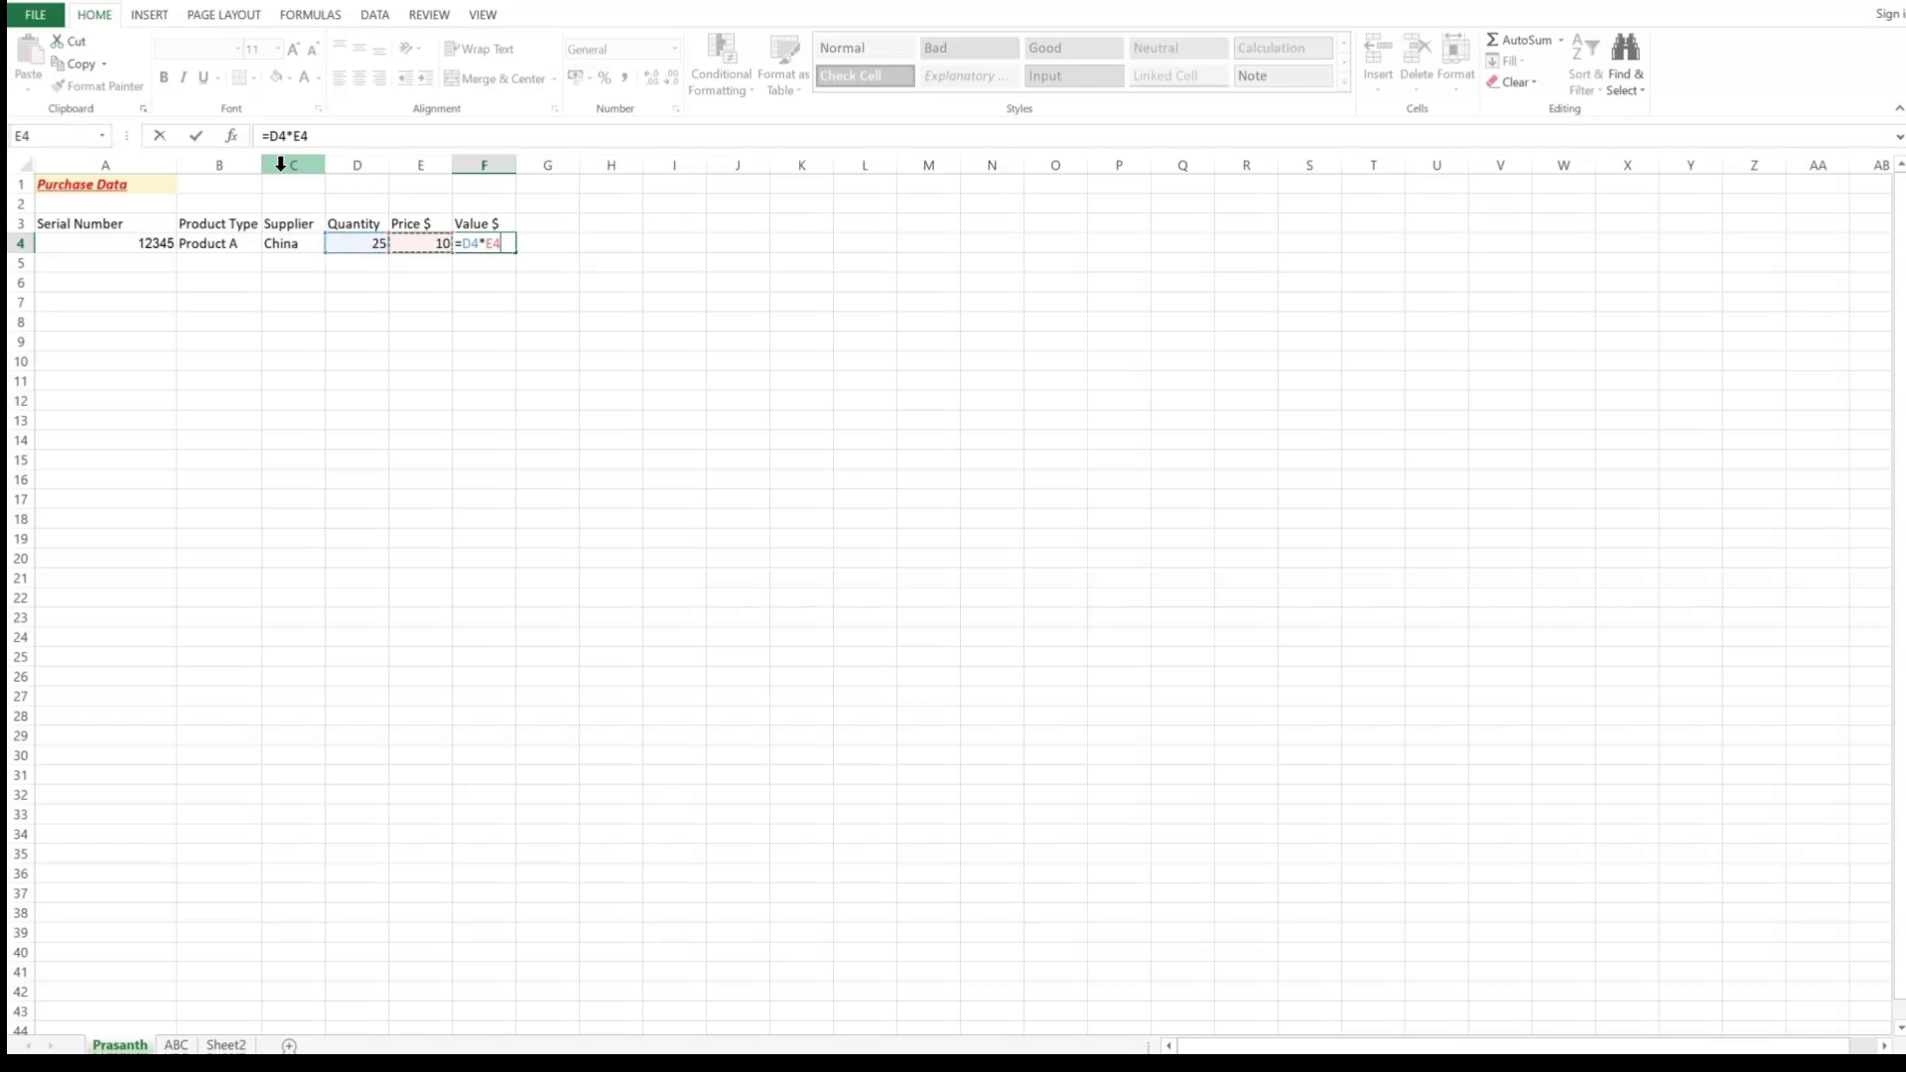
pyautogui.press('Return')
pyautogui.press('Up')
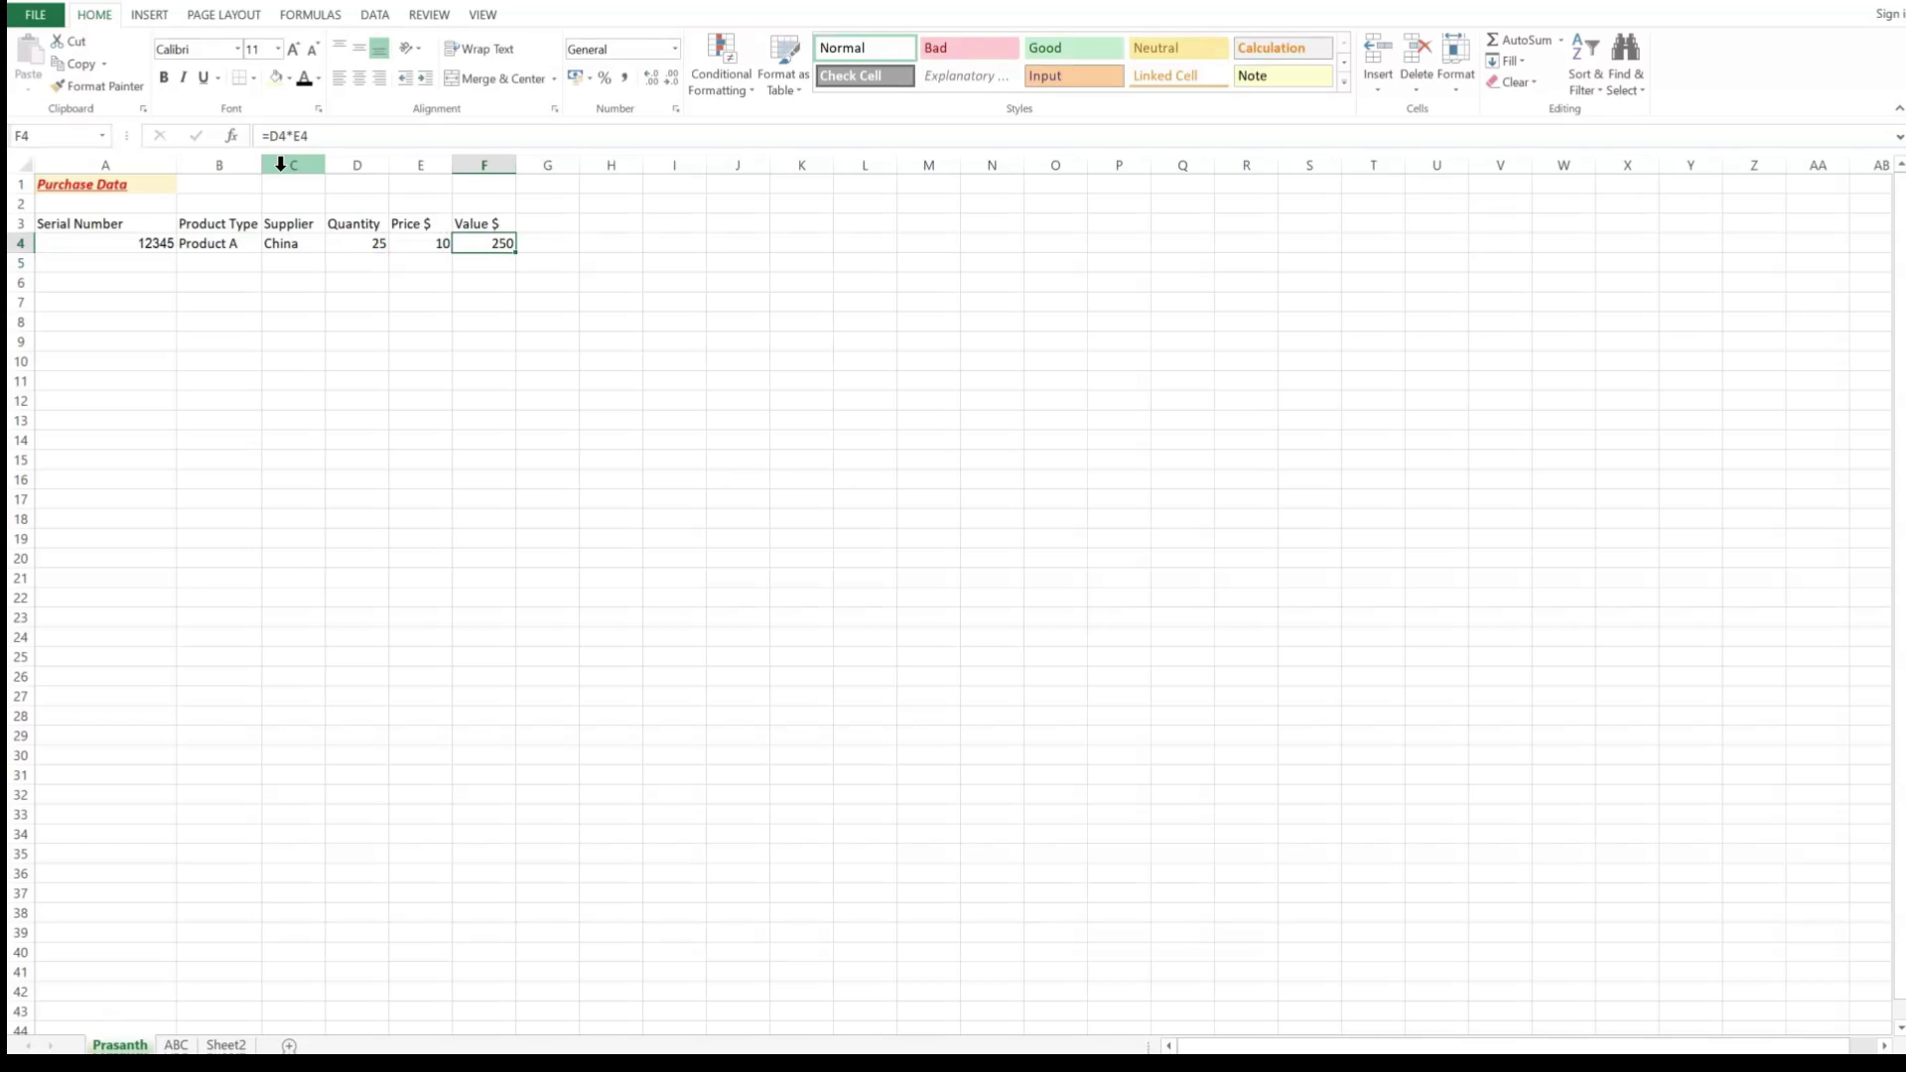
pyautogui.press('Left')
pyautogui.press('Left')
pyautogui.press('Left')
pyautogui.press('Left')
pyautogui.press('Left')
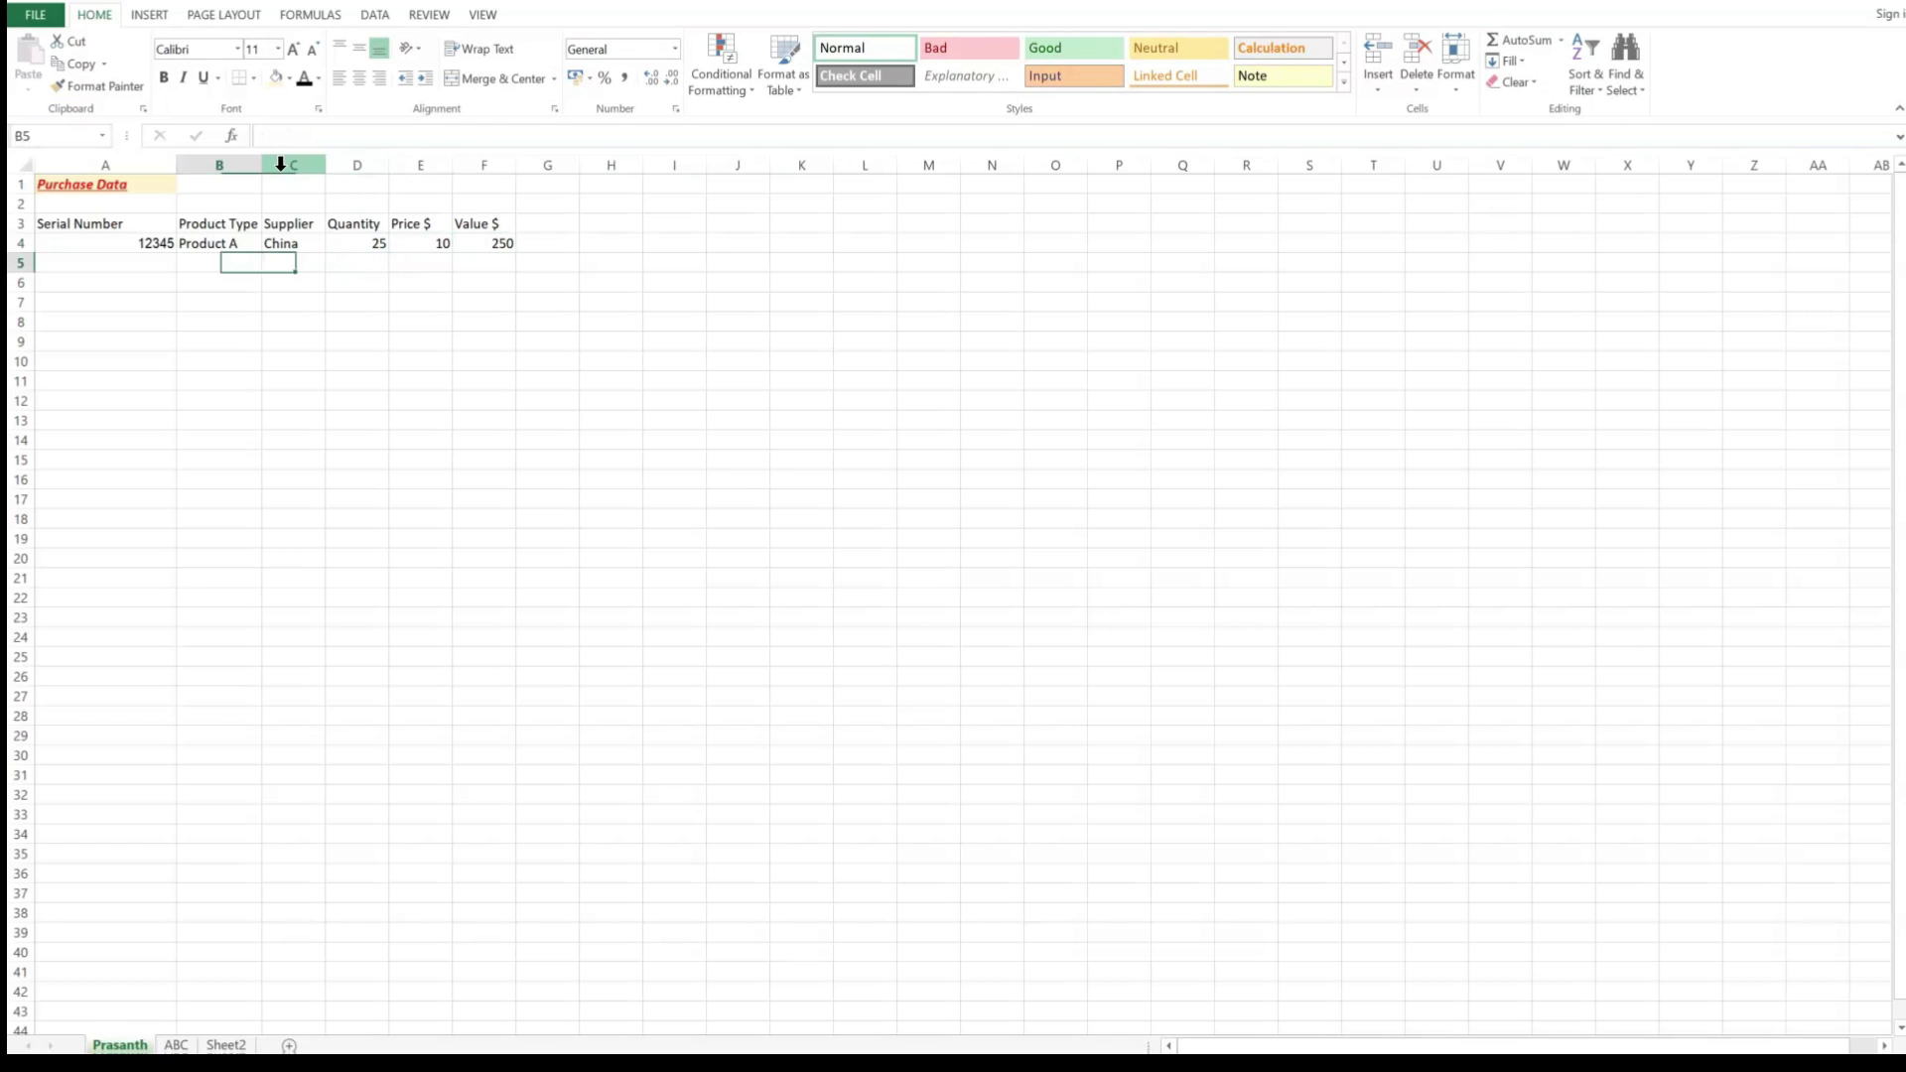
pyautogui.press('Down')
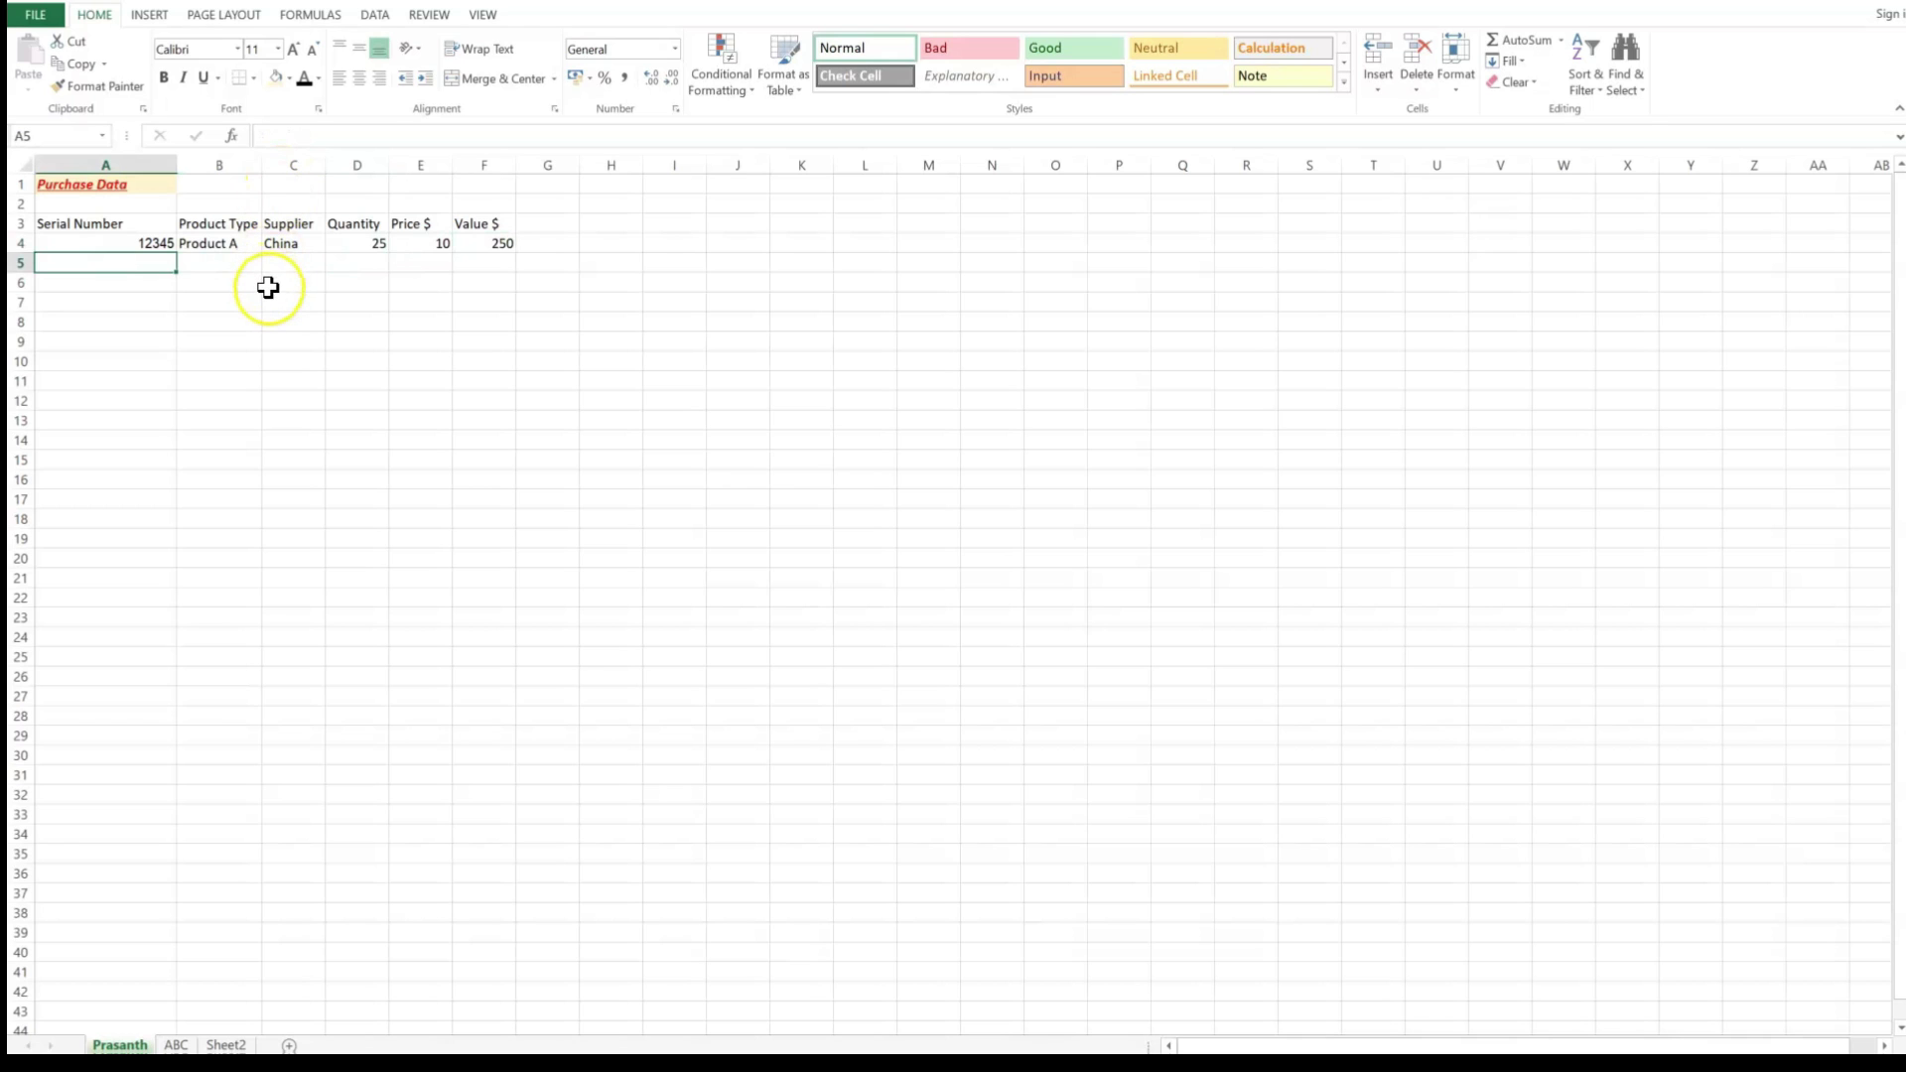
# Fill row 5 with a serial number, Product B, USA, quantity 50 and price 12
pyautogui.scroll(1, 268, 287)
pyautogui.scroll(1, 268, 287)
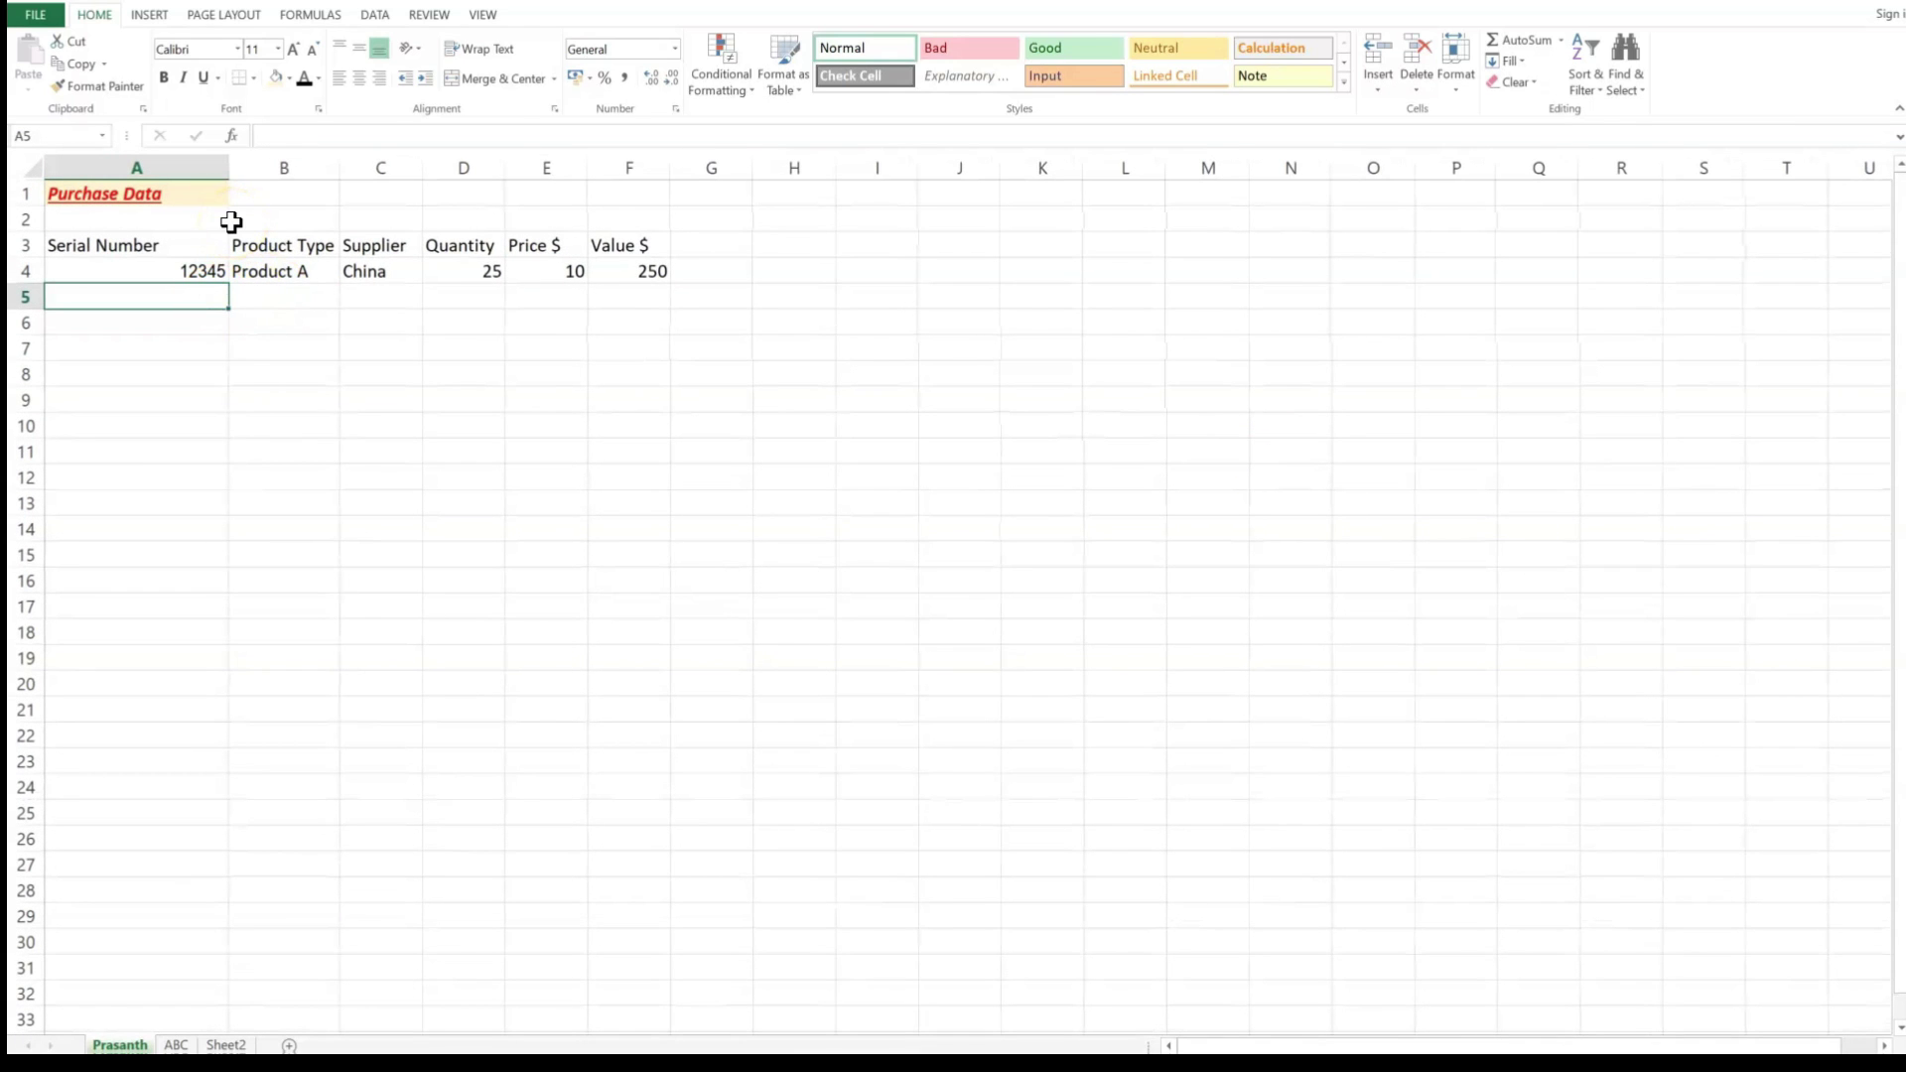
pyautogui.write('32455')
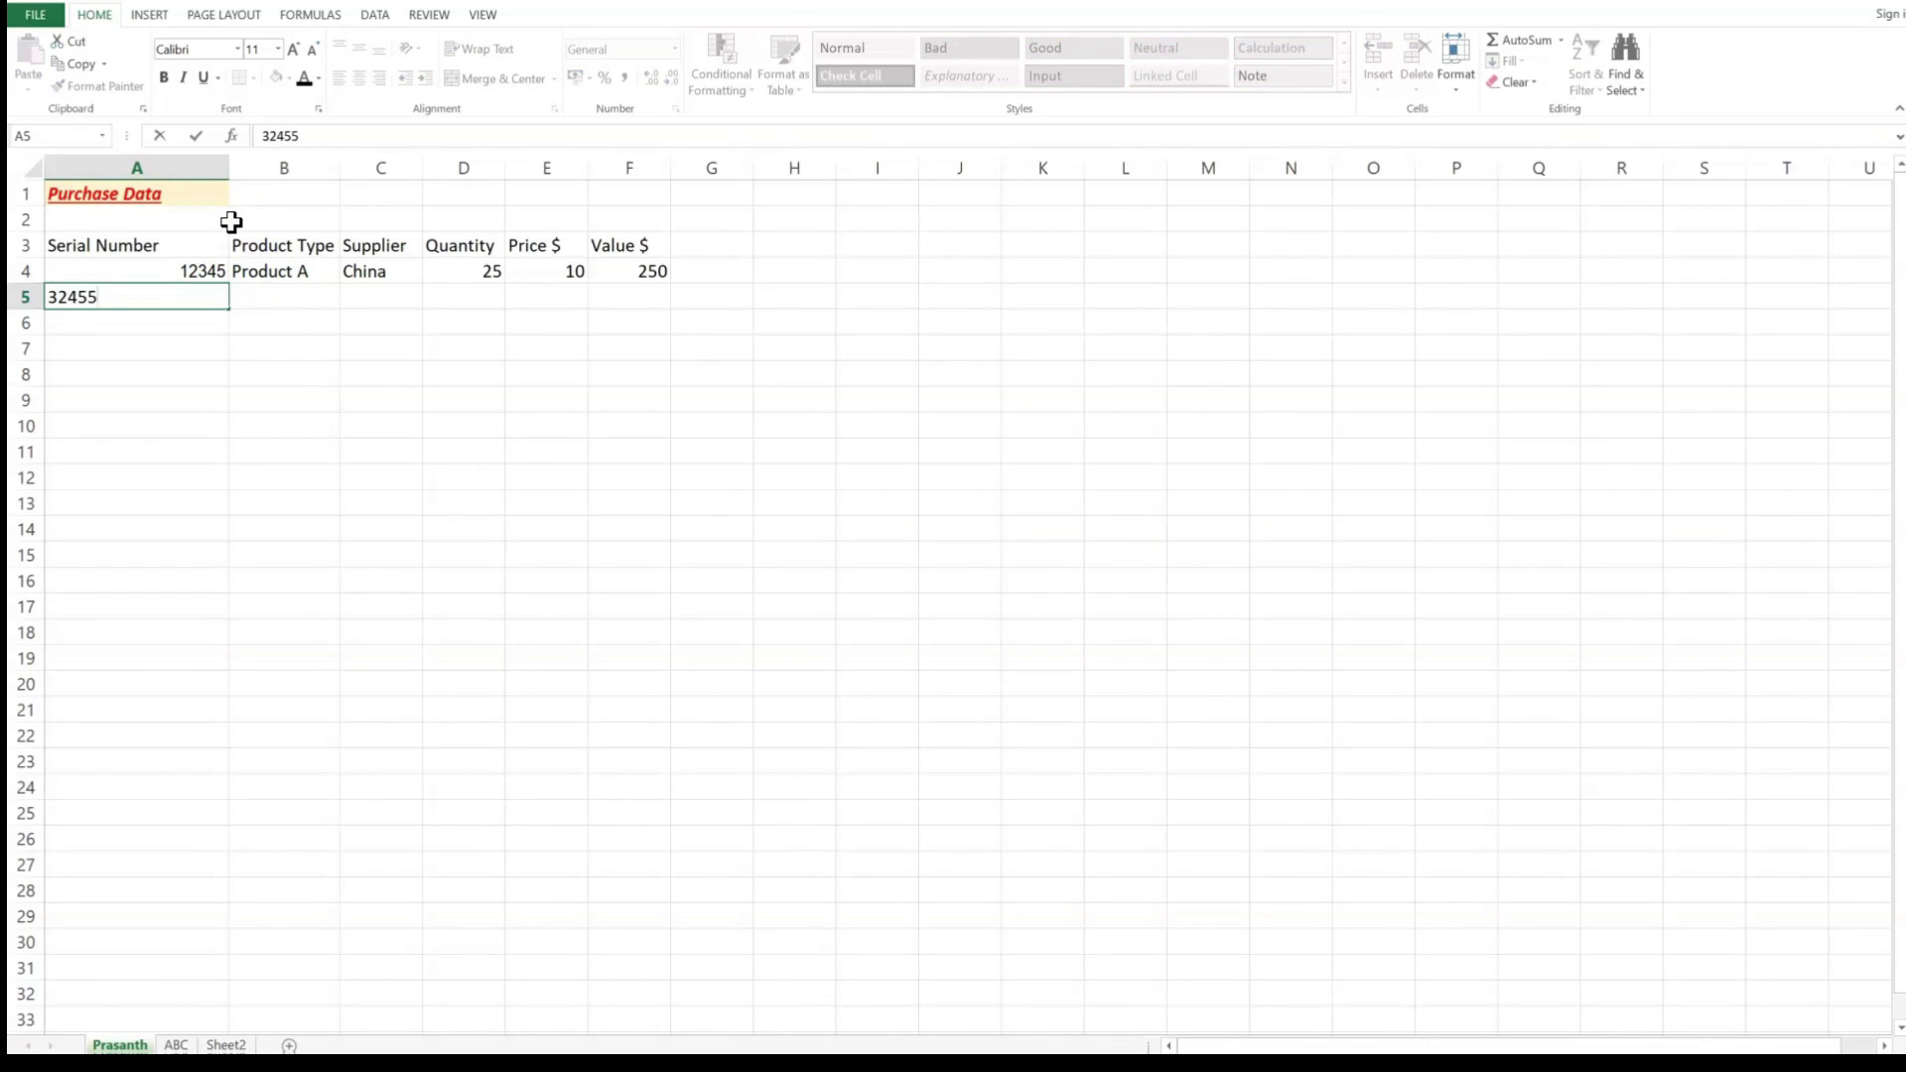
pyautogui.press('Tab')
pyautogui.write('P')
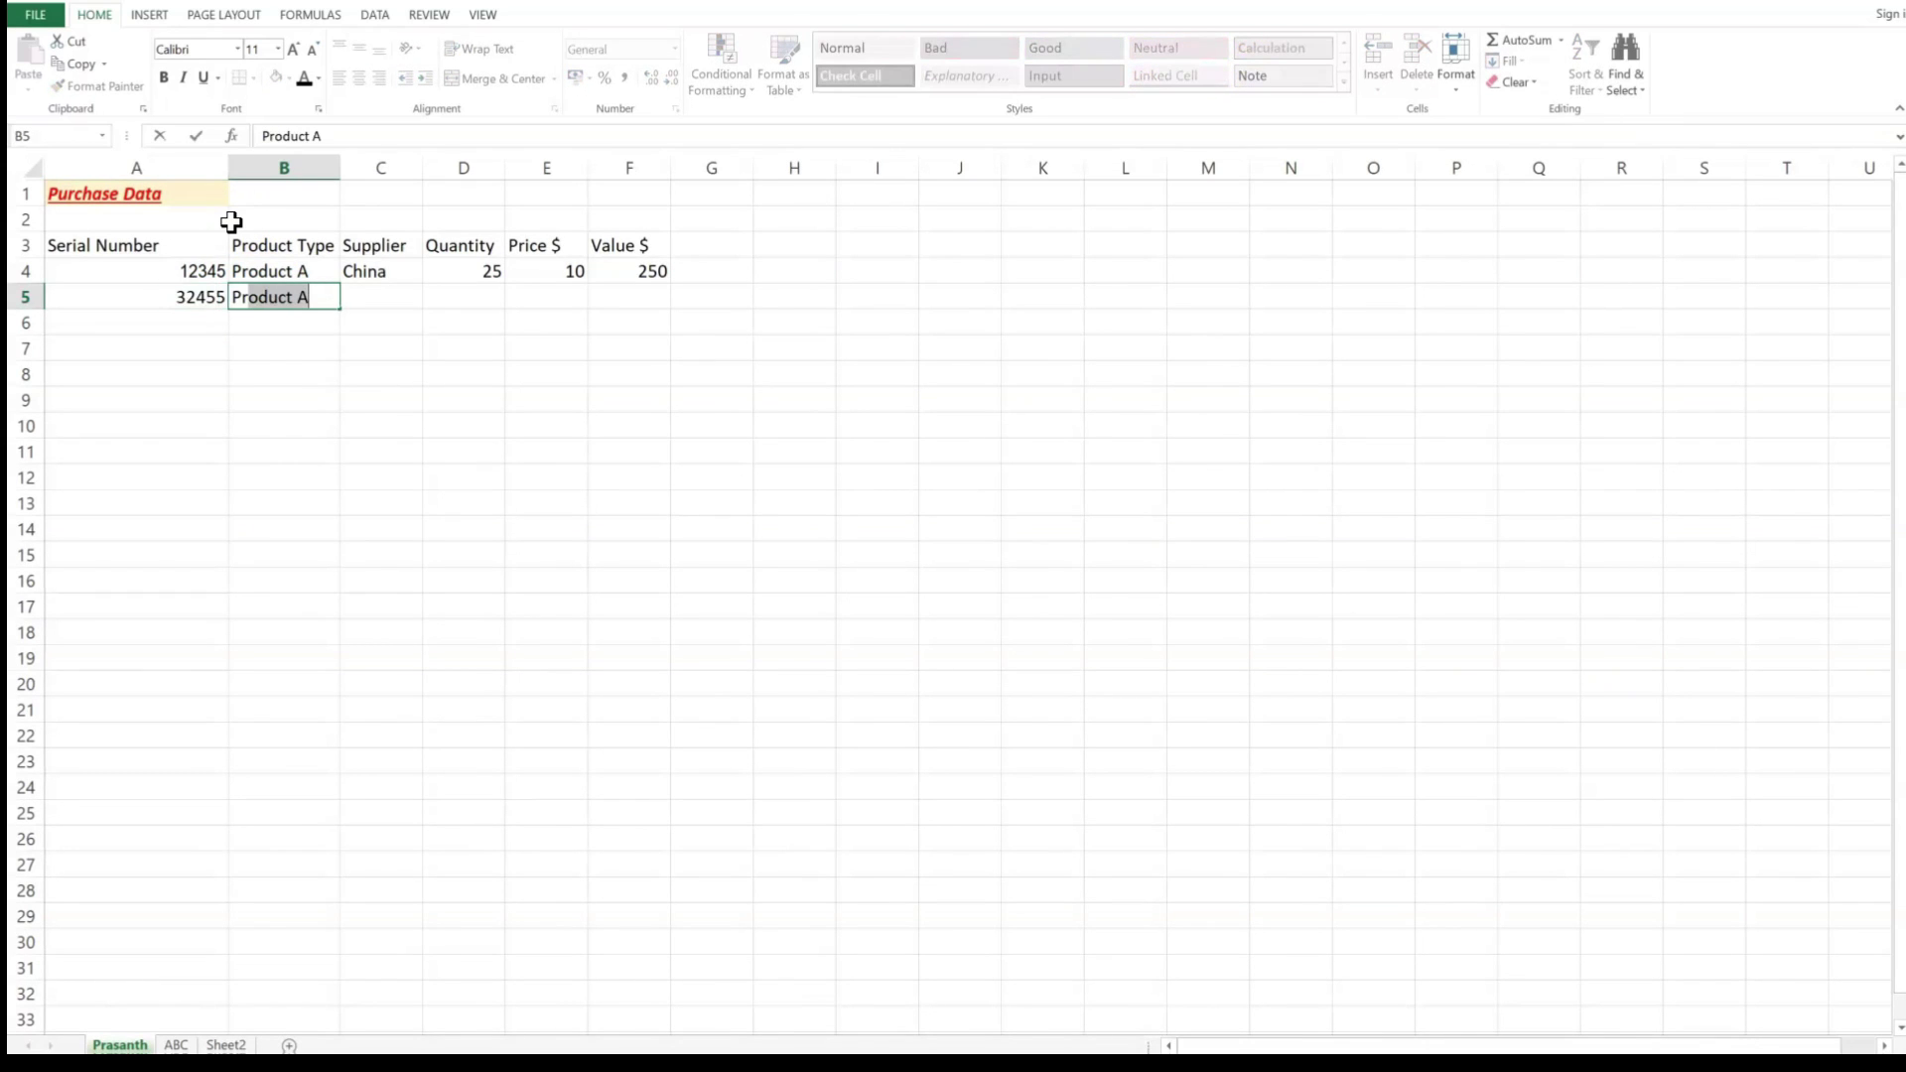
pyautogui.write('roduct B')
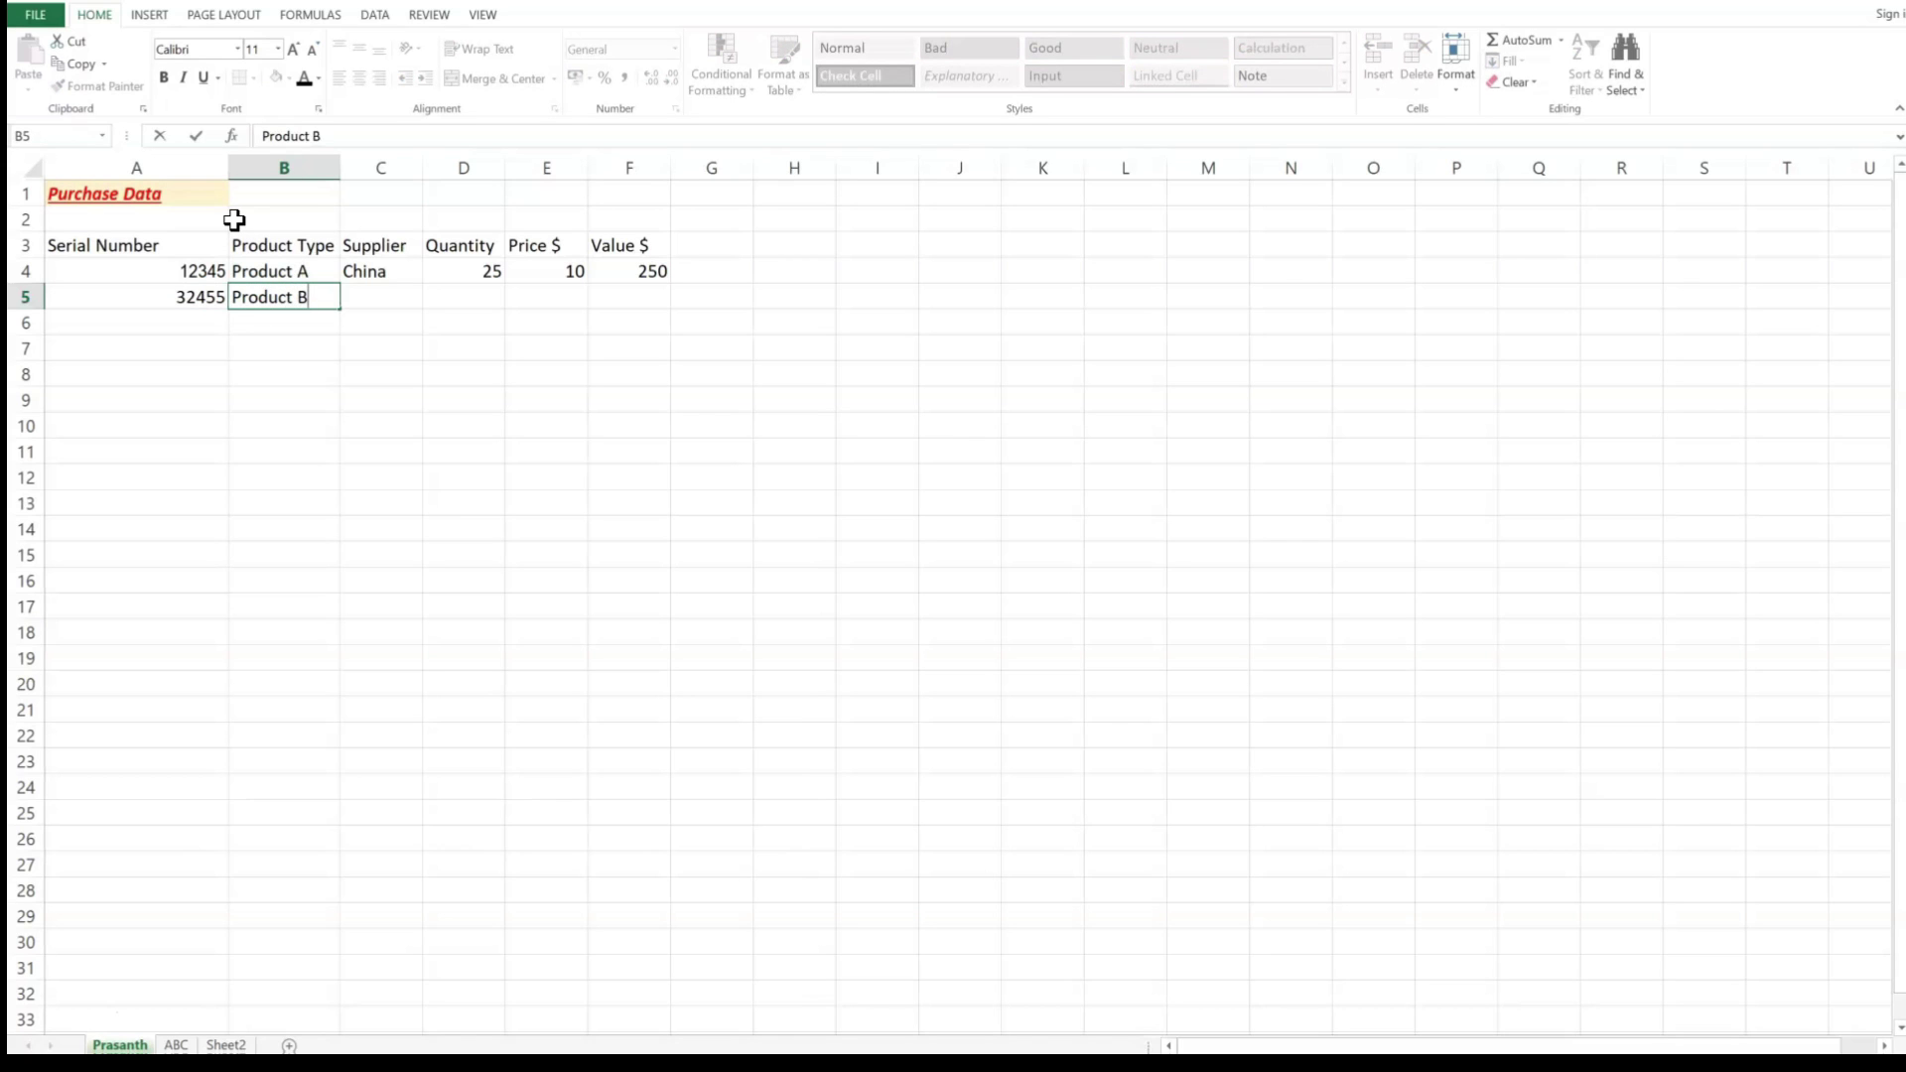
pyautogui.press('Tab')
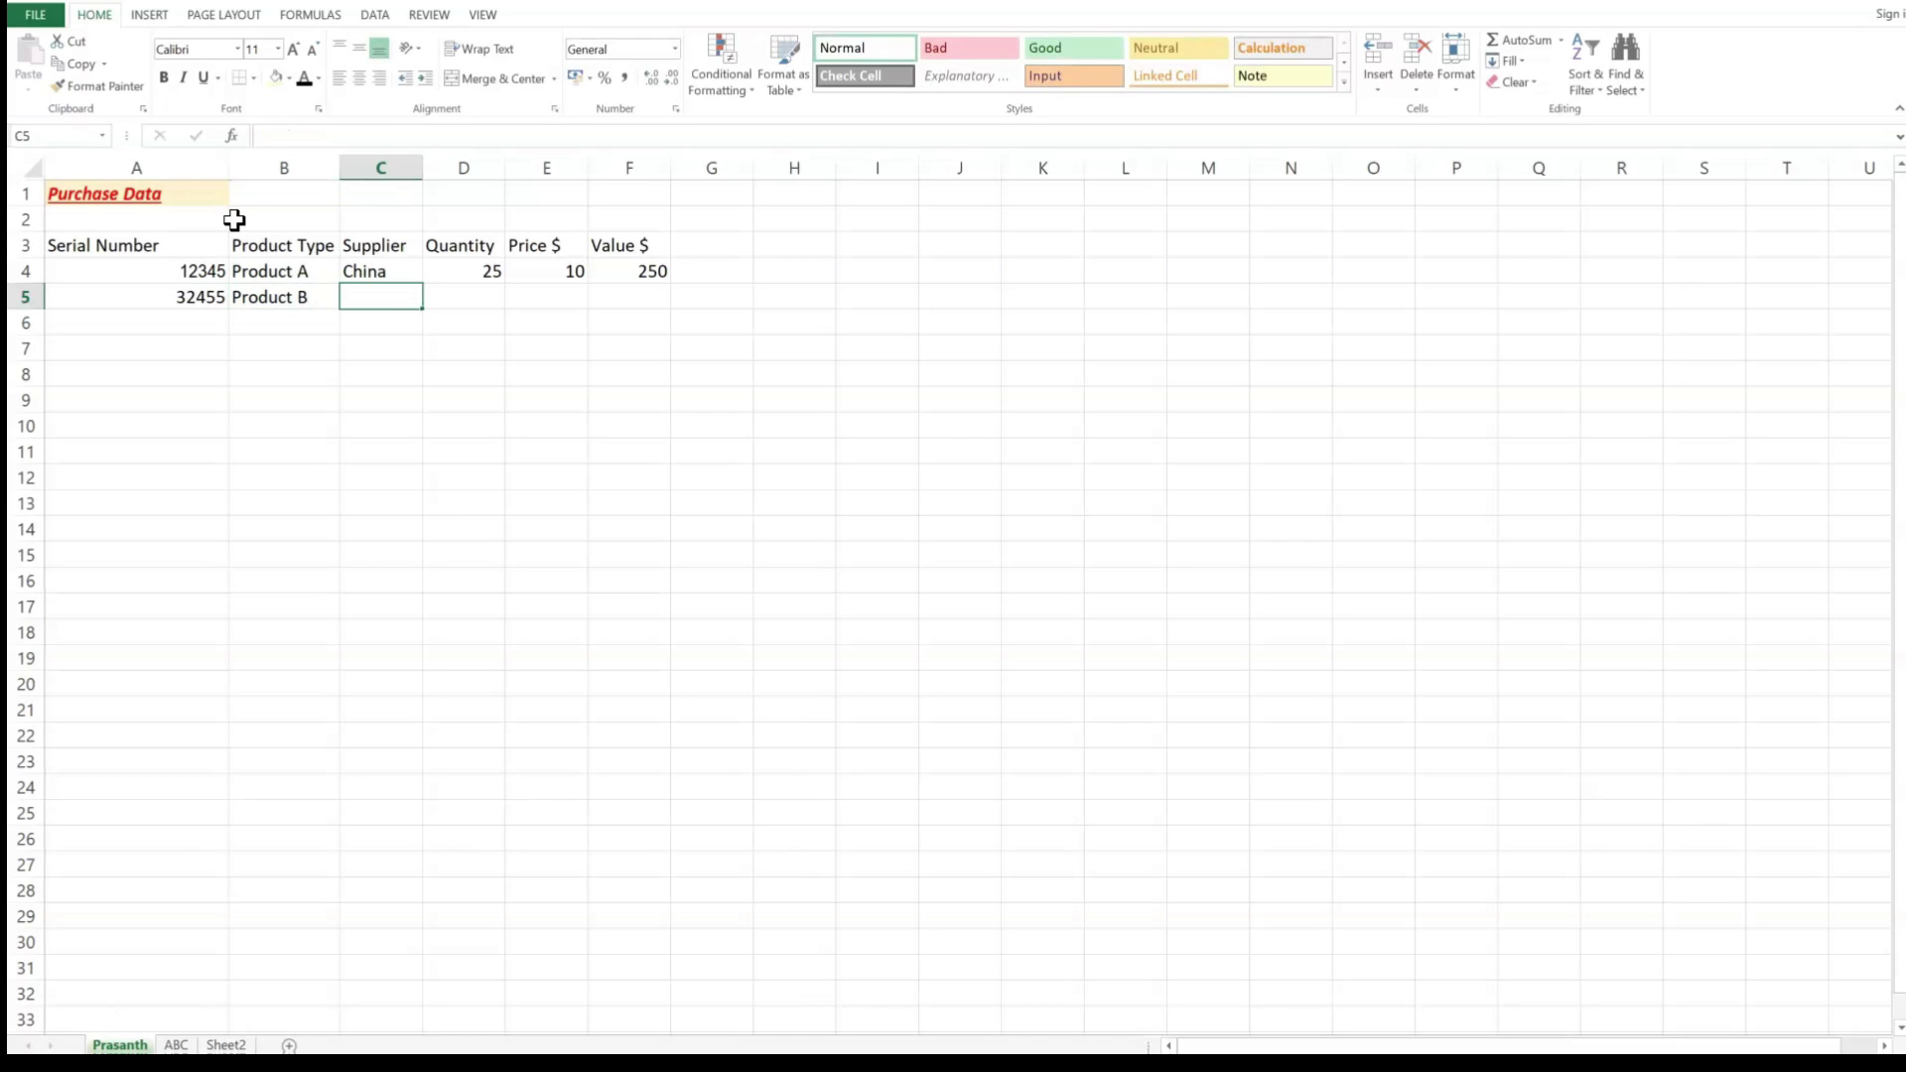
pyautogui.write('USA')
pyautogui.press('Return')
pyautogui.press('Up')
pyautogui.press('Right')
pyautogui.press('Right')
pyautogui.press('Right')
pyautogui.write('50')
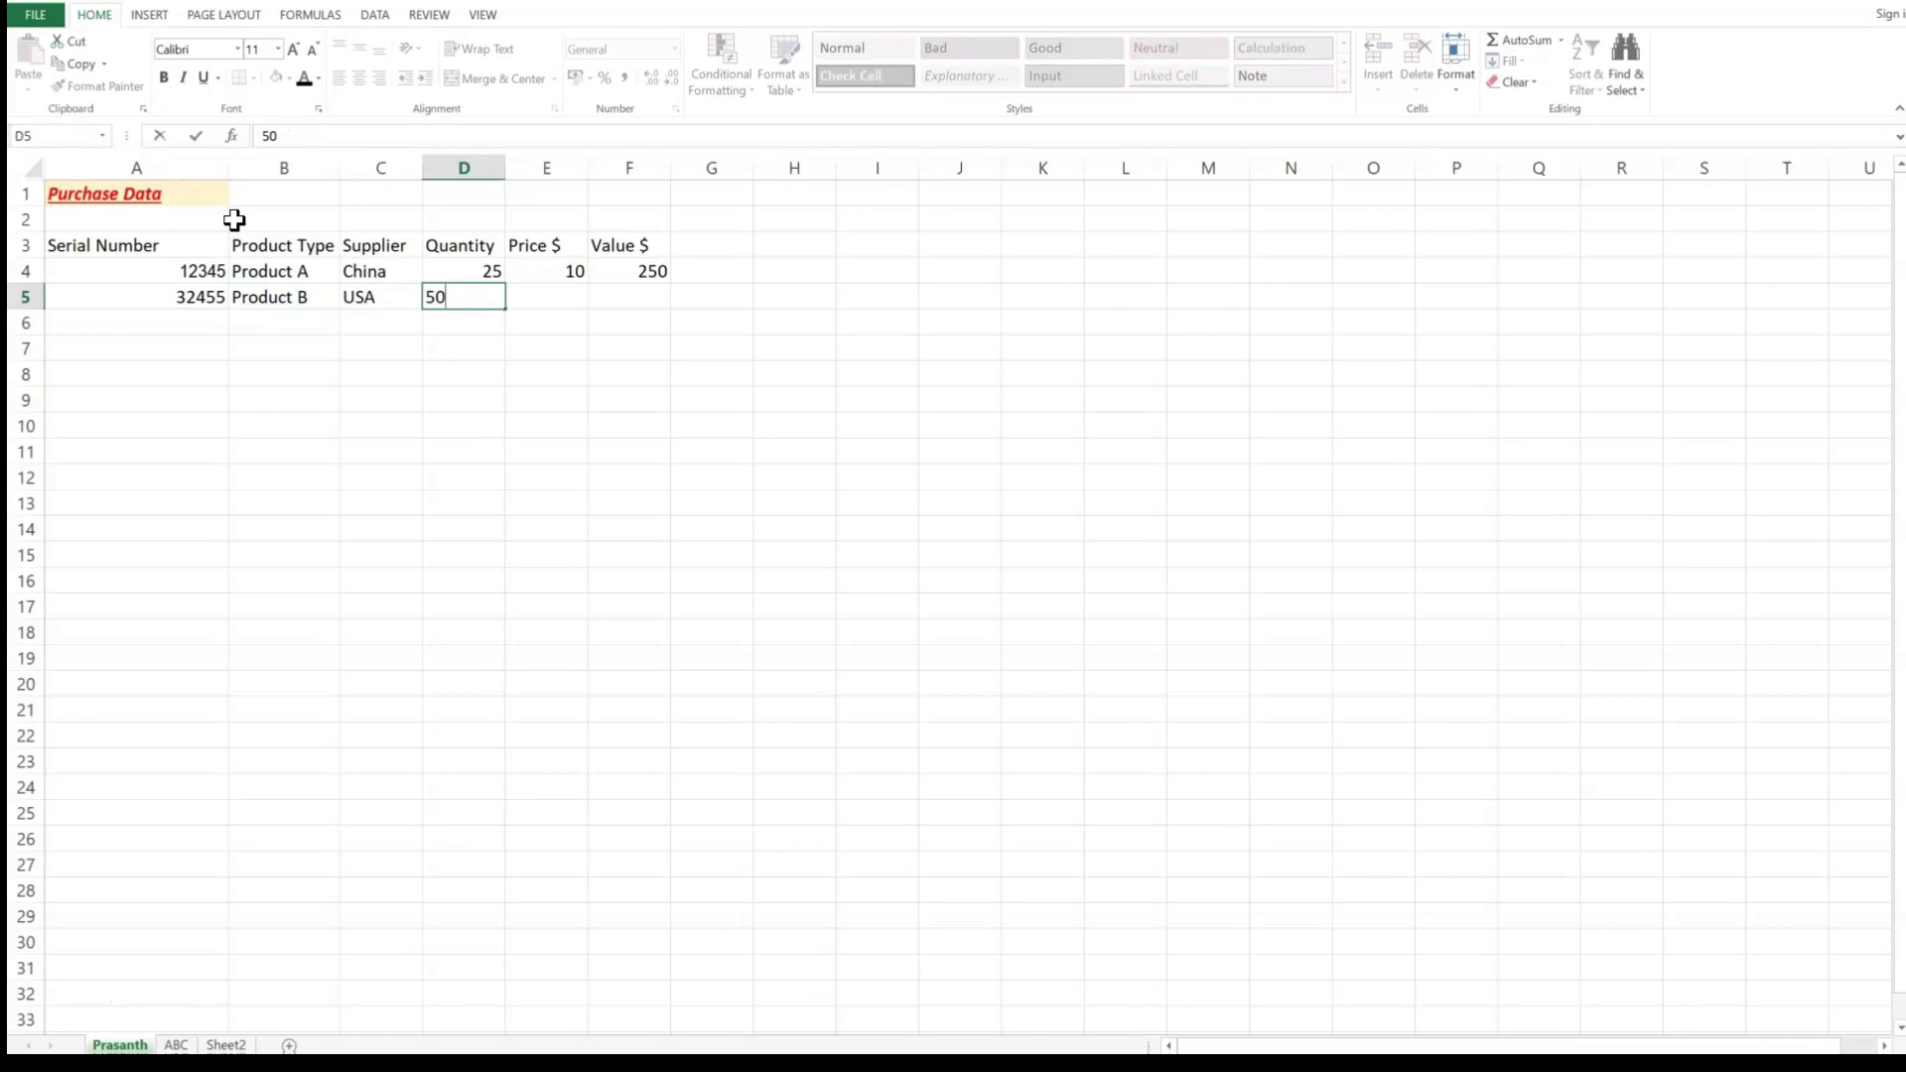
pyautogui.press('Tab')
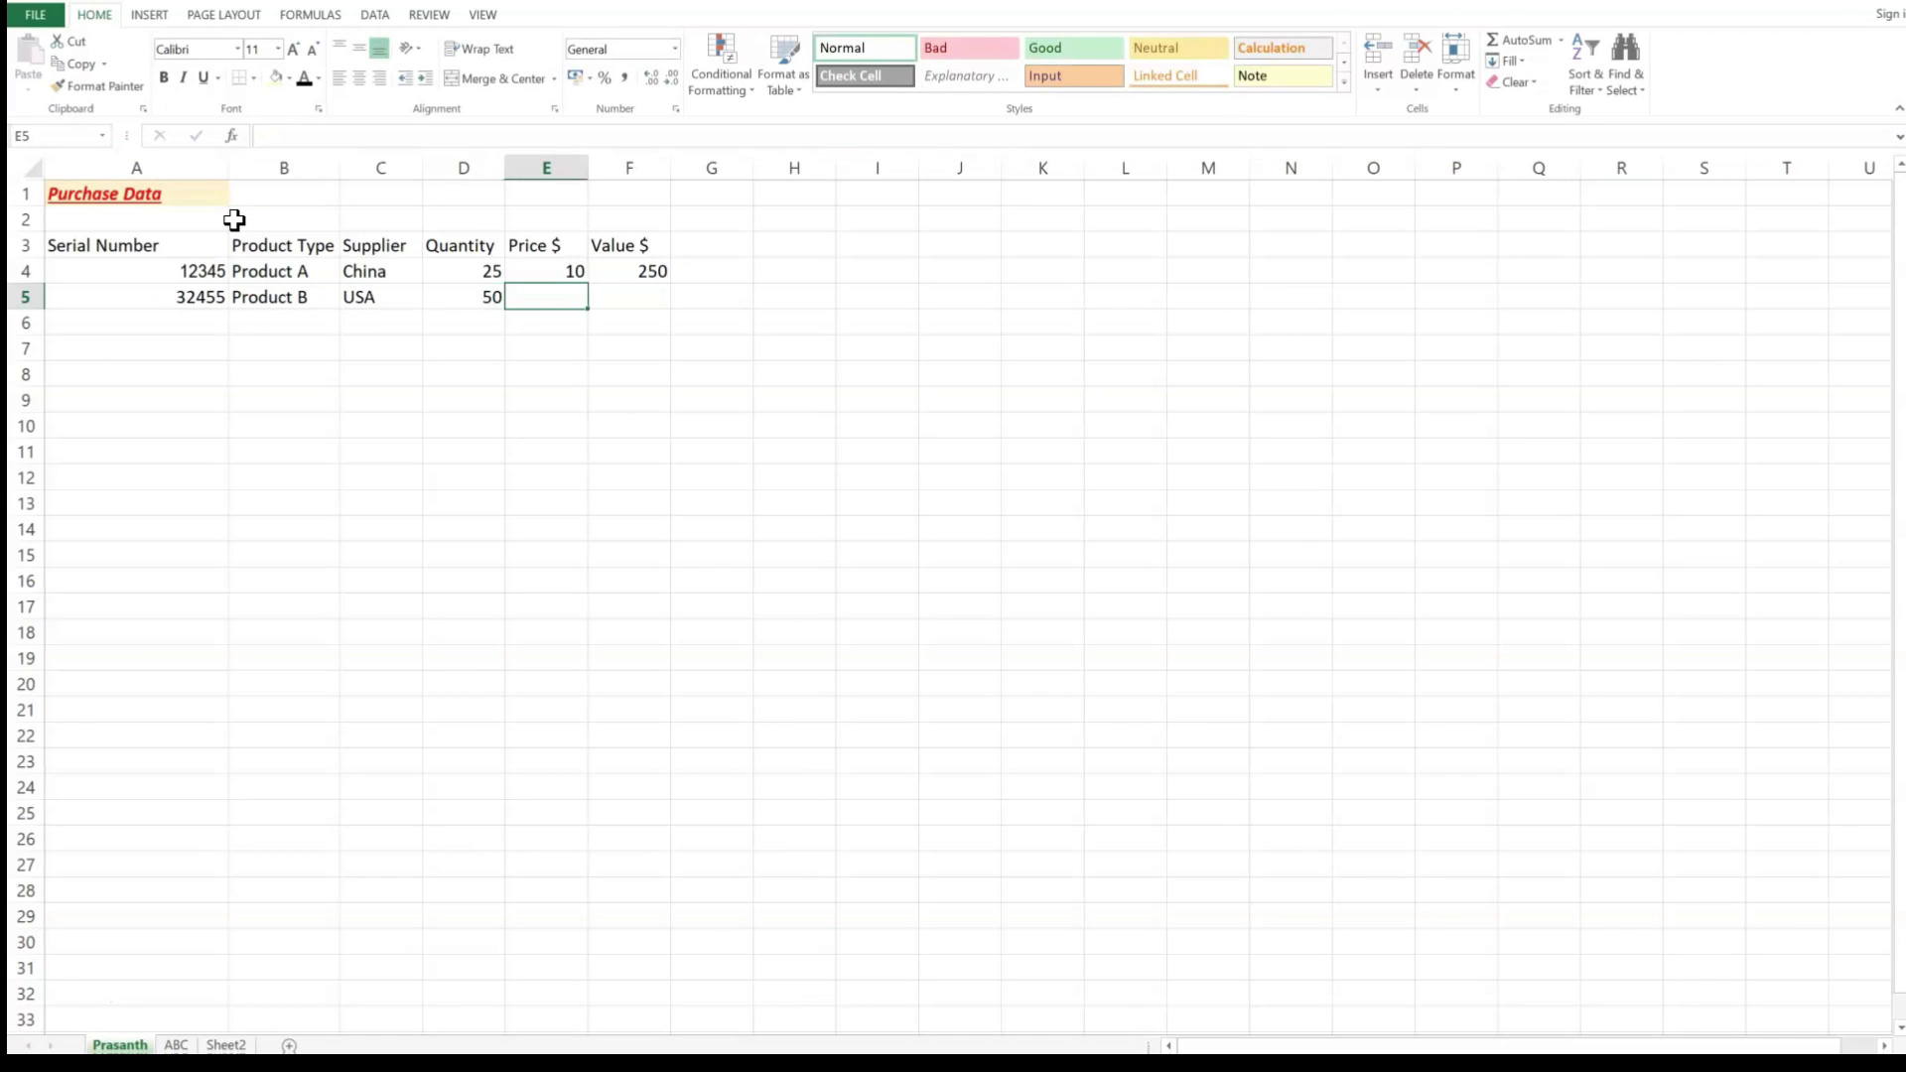
pyautogui.write('12')
pyautogui.press('Return')
# Enter the formula =D5*E5 in F5 to get a Value of 600
pyautogui.press('Right')
pyautogui.press('Up')
pyautogui.press('Right')
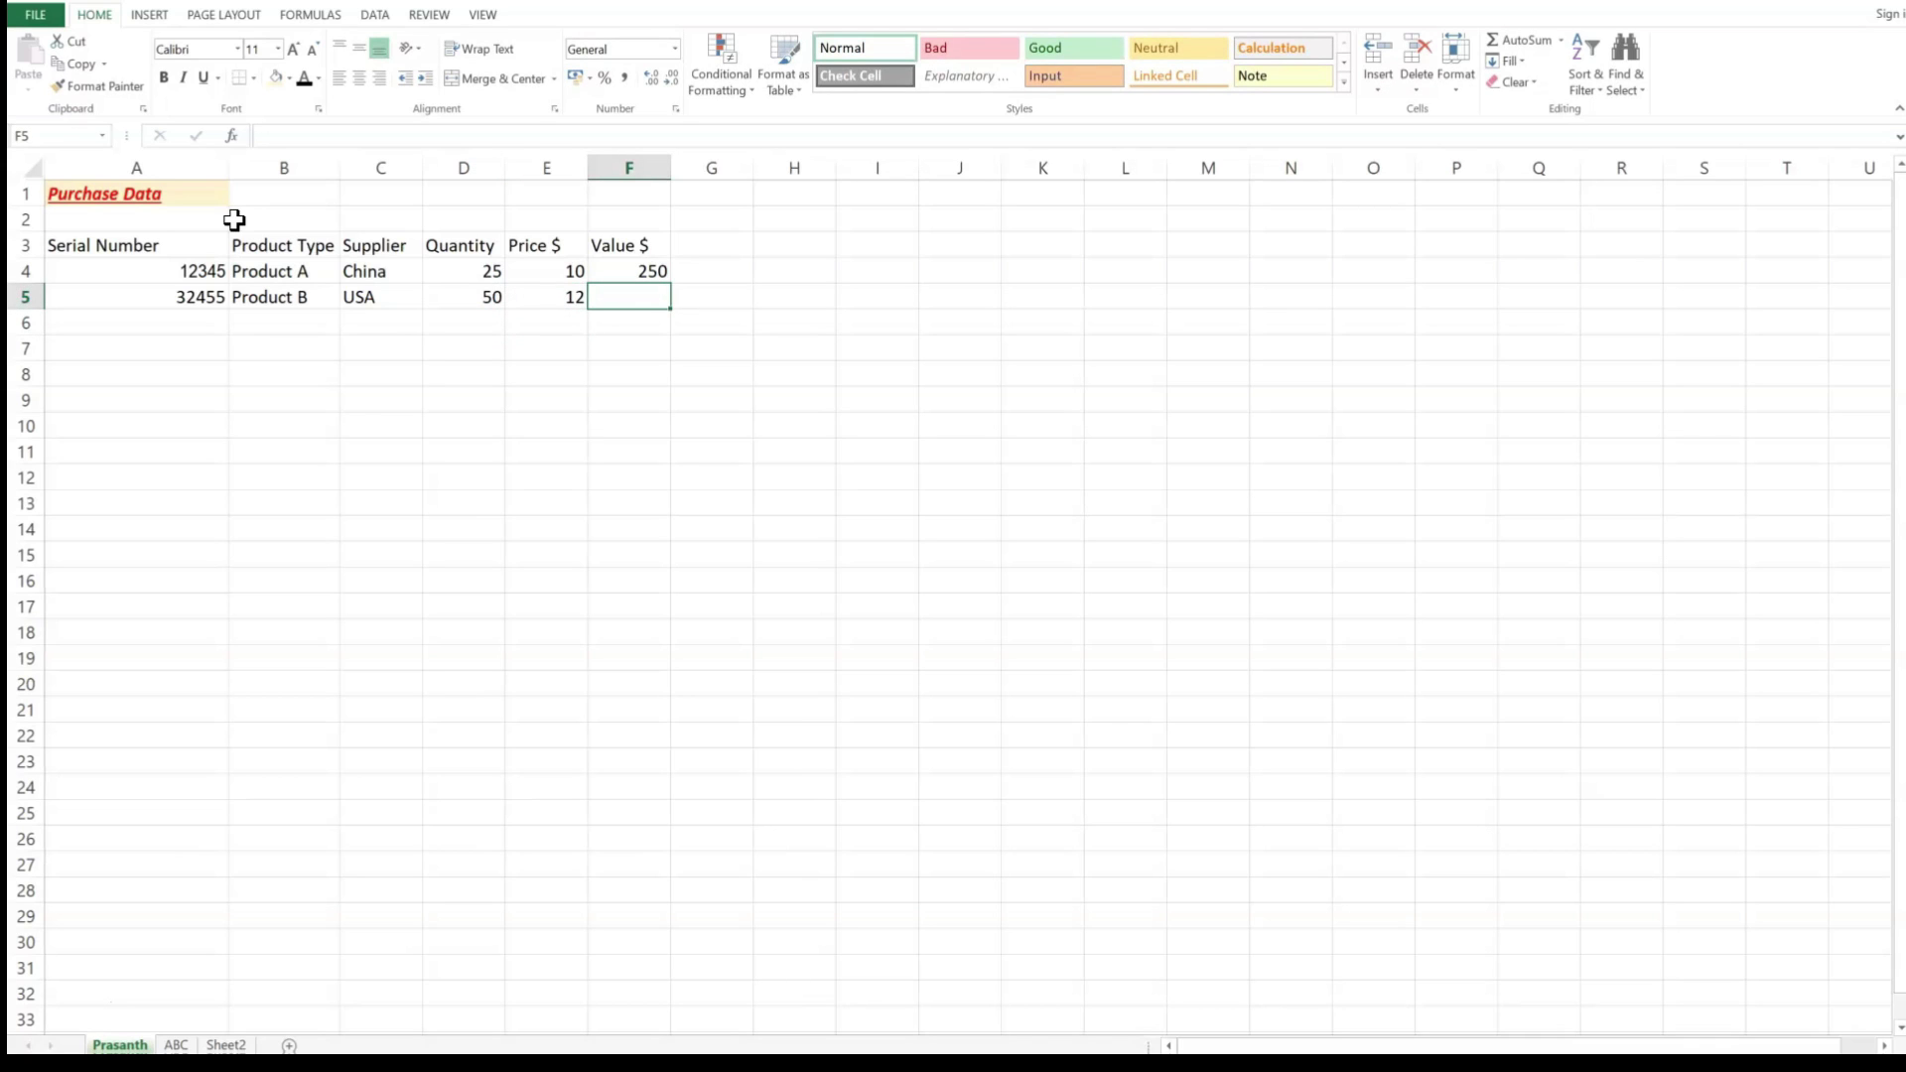
pyautogui.write('=')
pyautogui.press('Left')
pyautogui.press('Left')
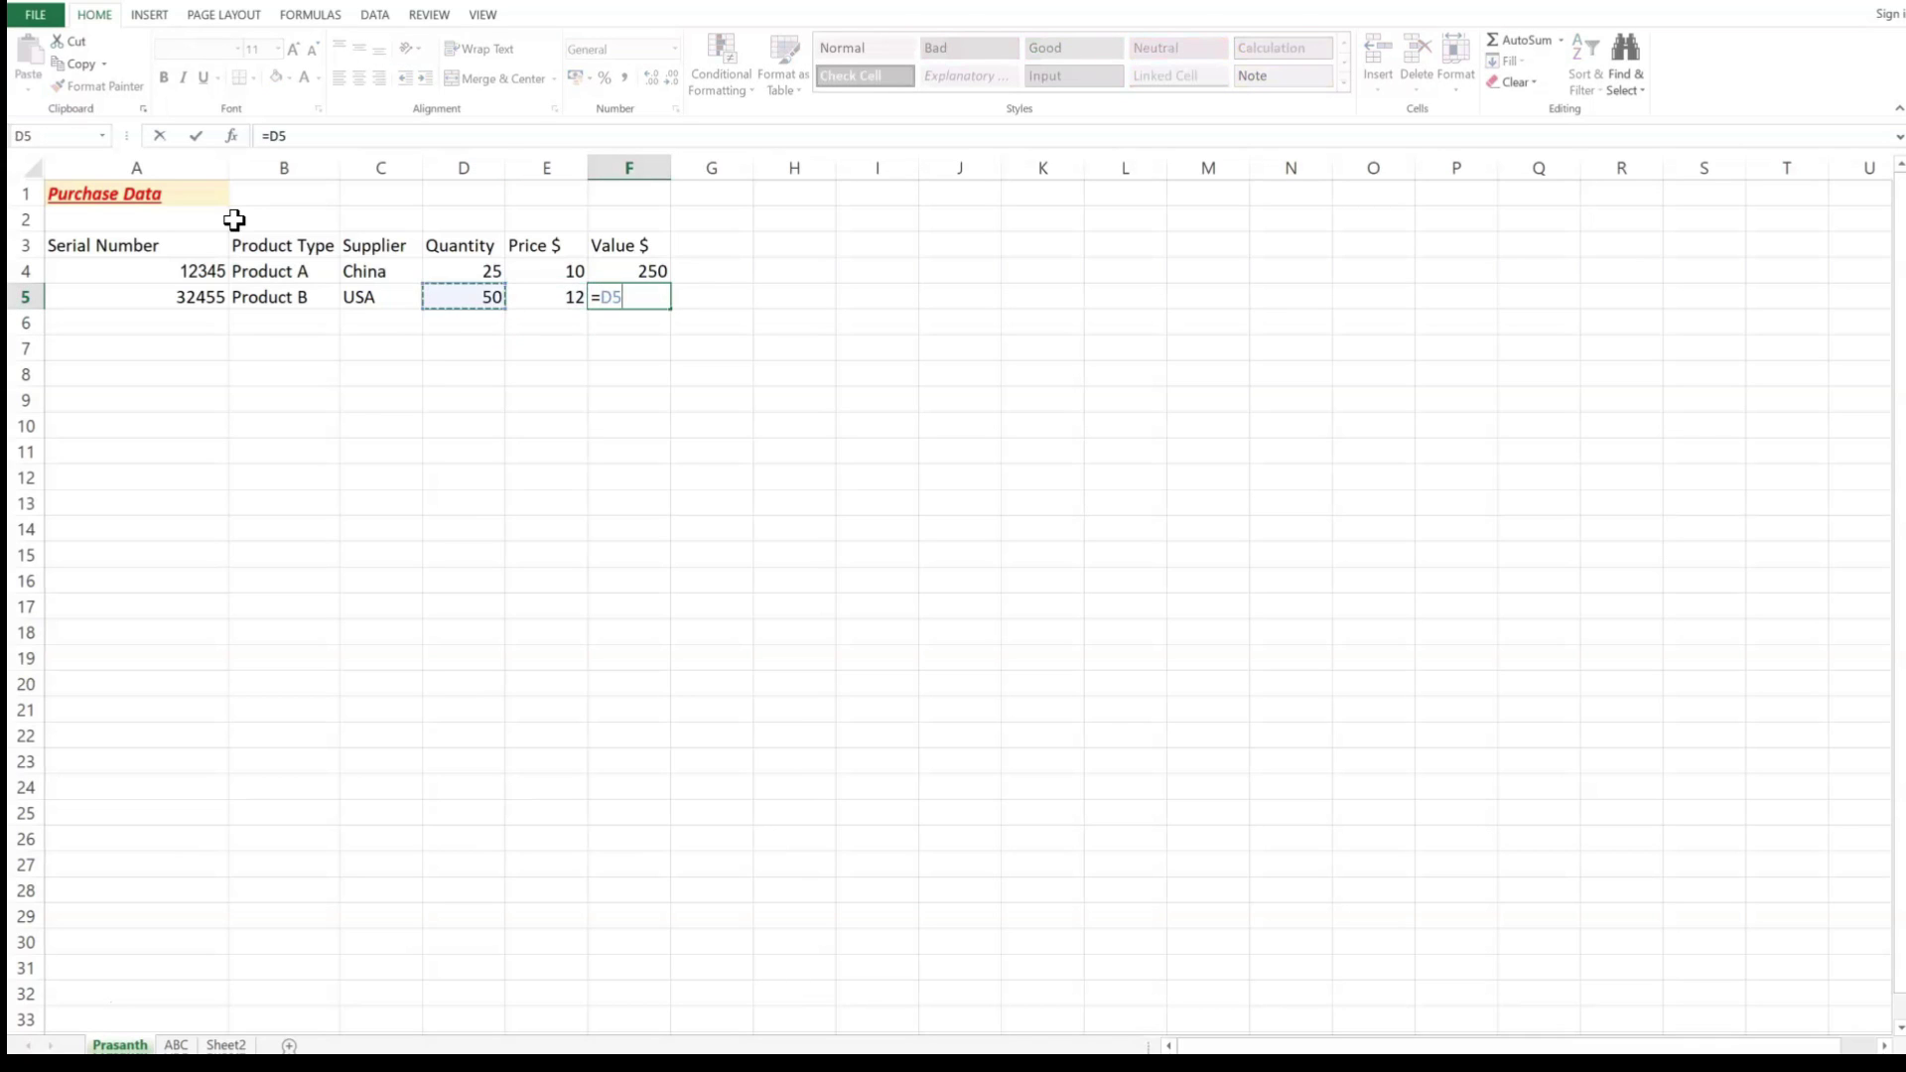
pyautogui.write('*')
pyautogui.press('Left')
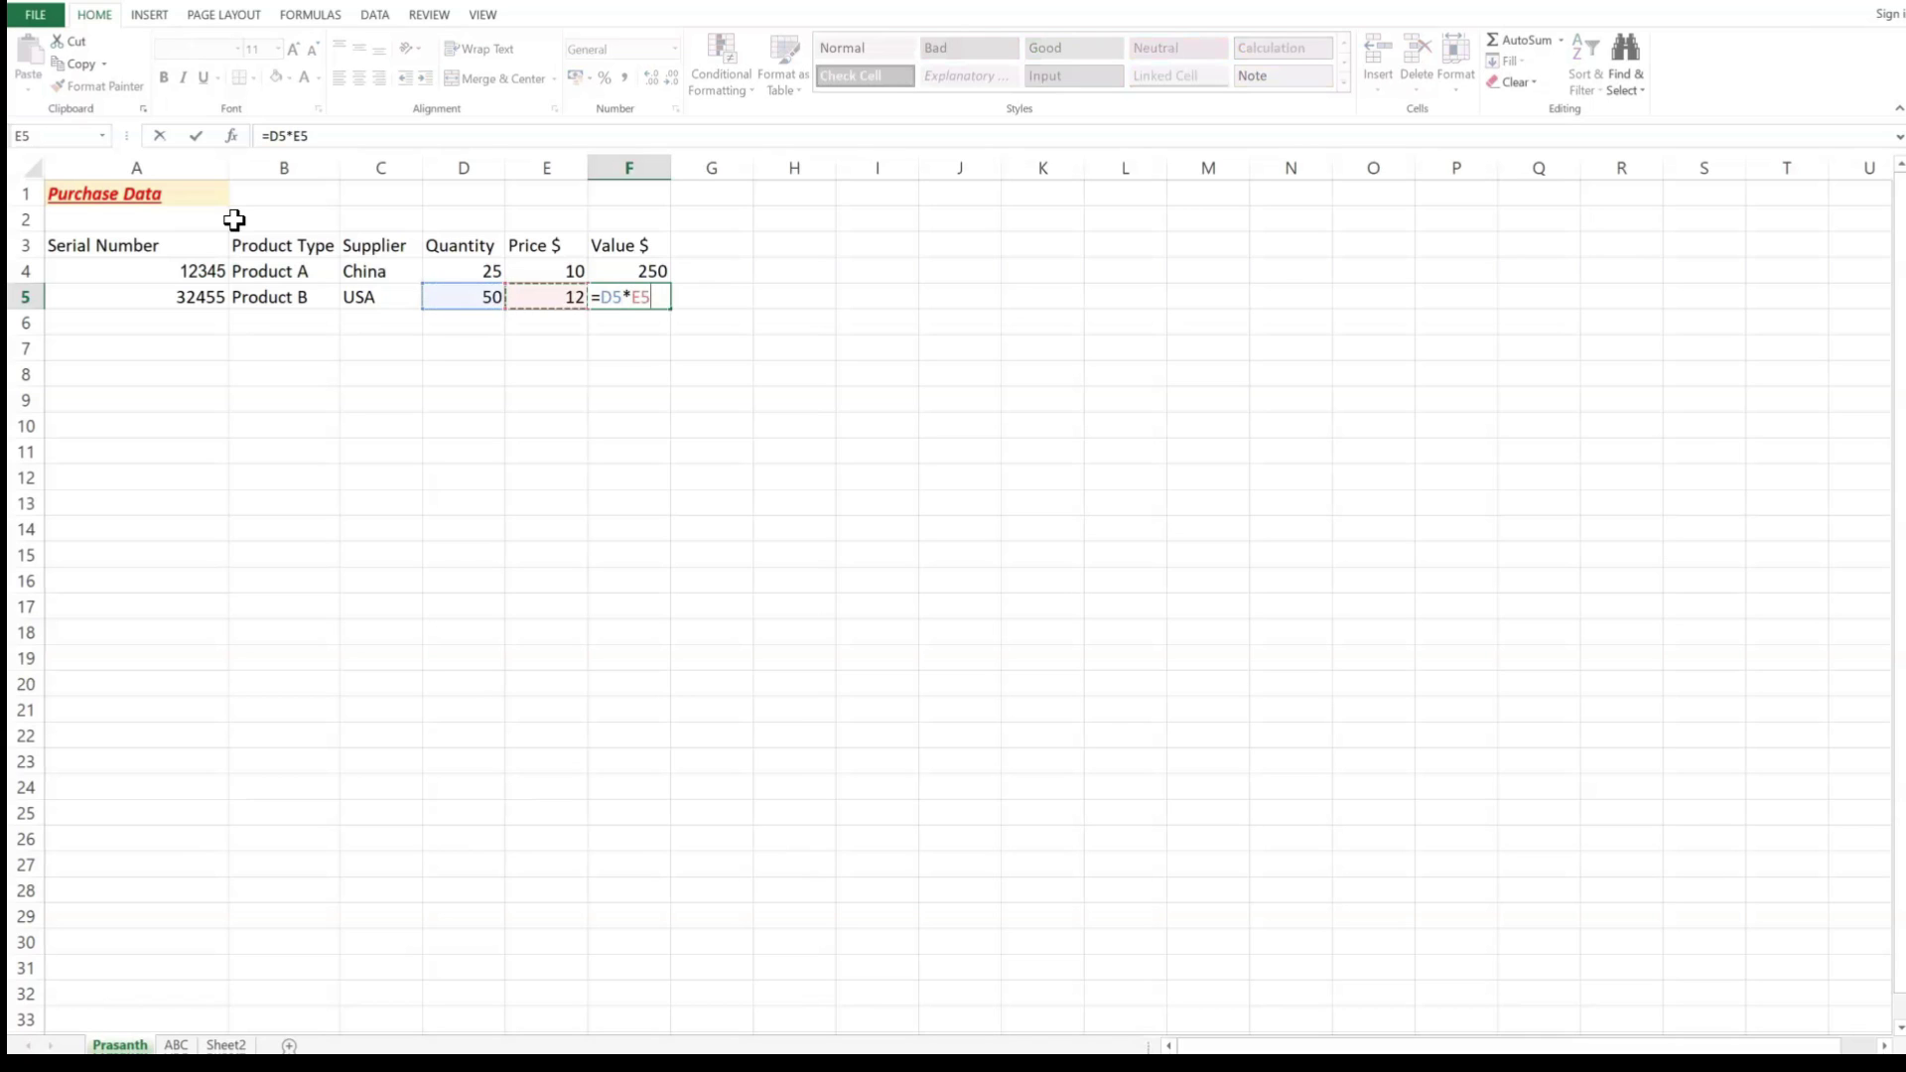
pyautogui.hotkey('shift', 'Tab')
pyautogui.press('Right')
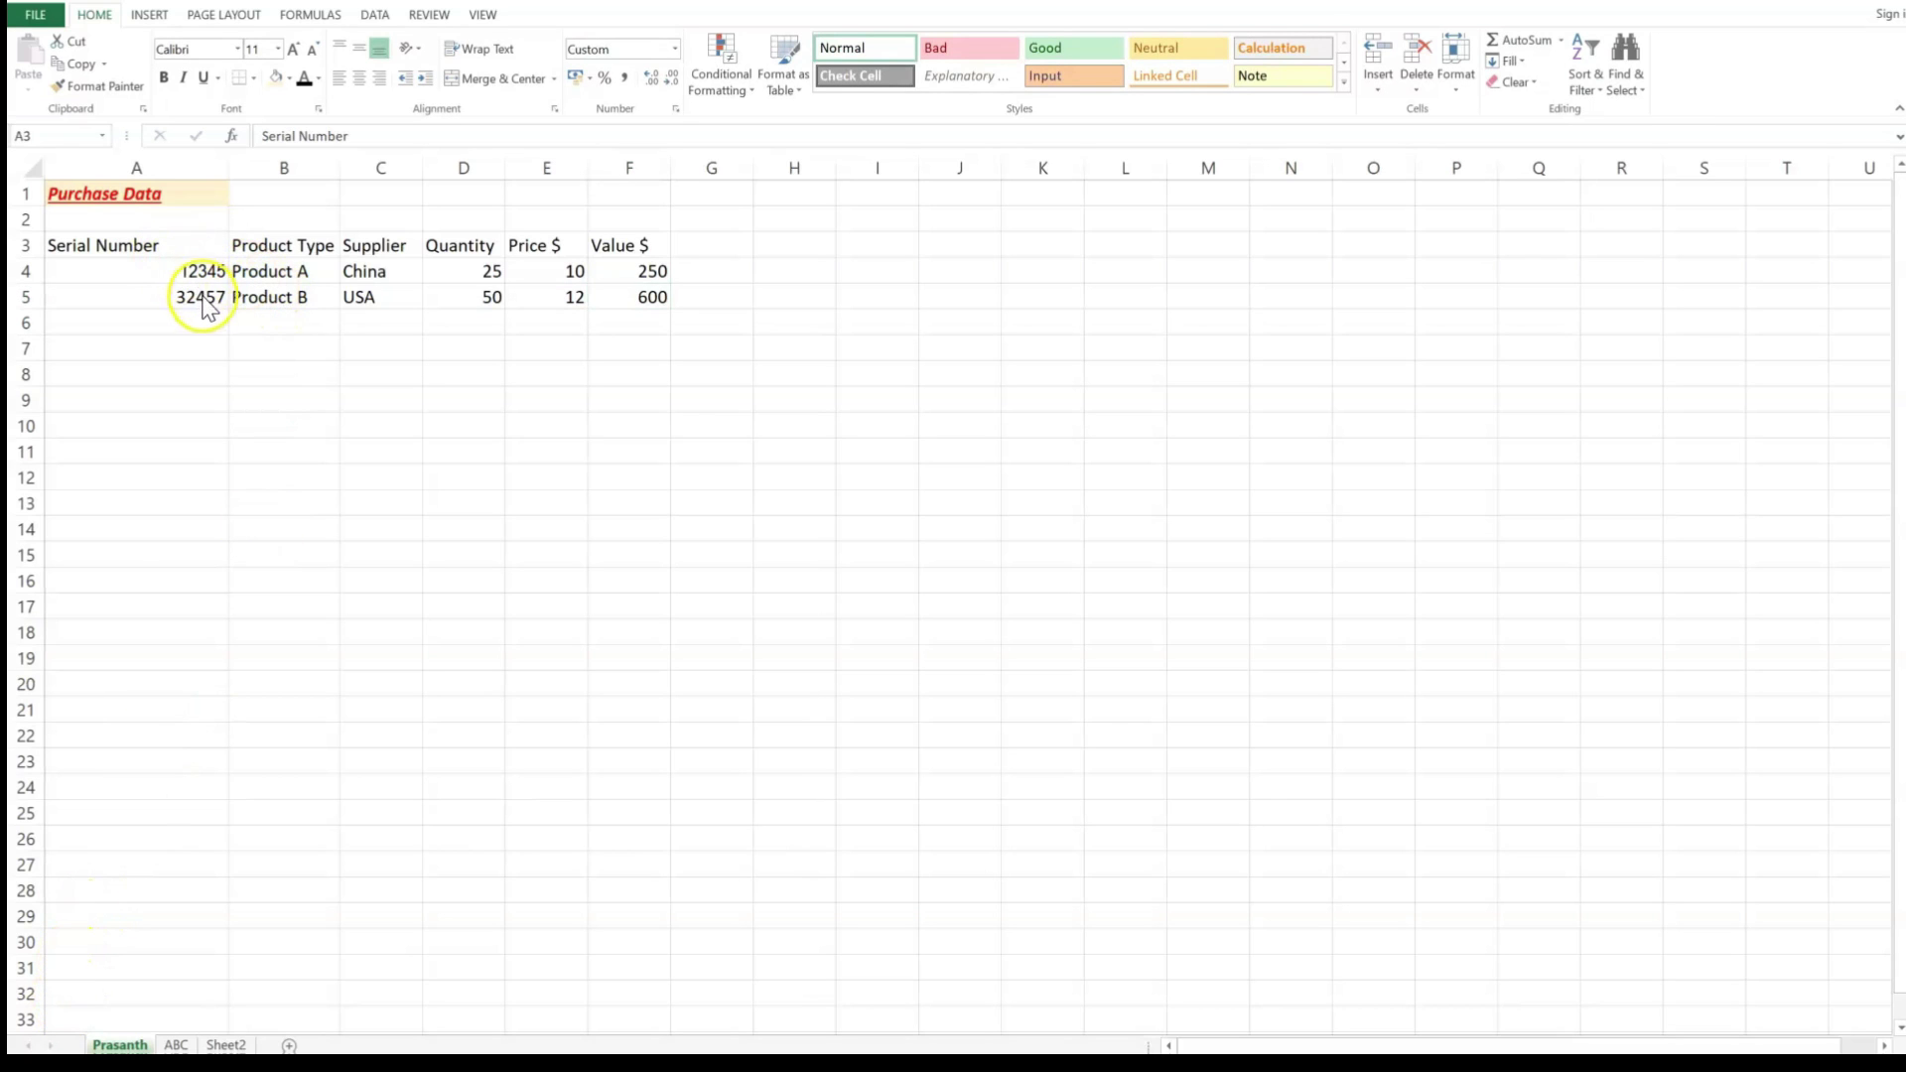
# Correct the serial number in A5 to 32455
pyautogui.hotkey('ctrl', 'a')
pyautogui.click(203, 296)
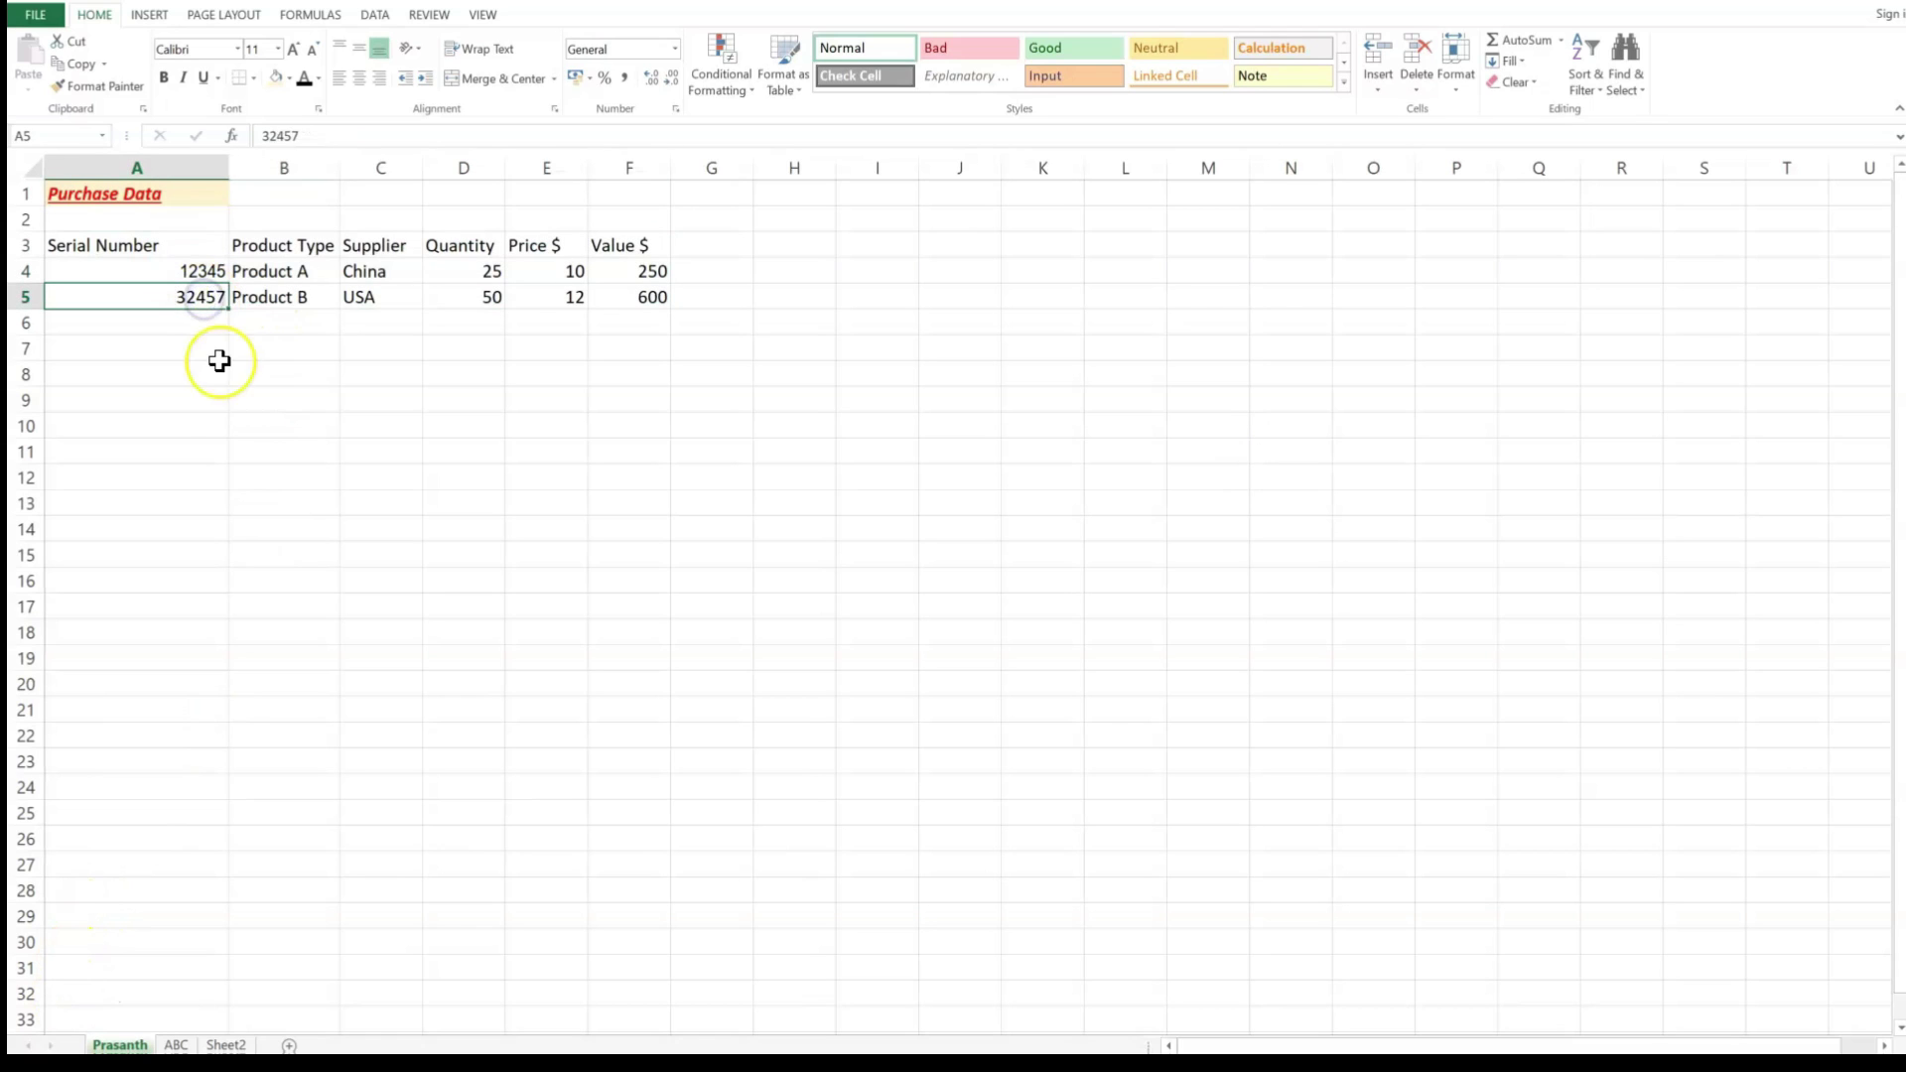
pyautogui.click(297, 135)
pyautogui.doubleClick(299, 135)
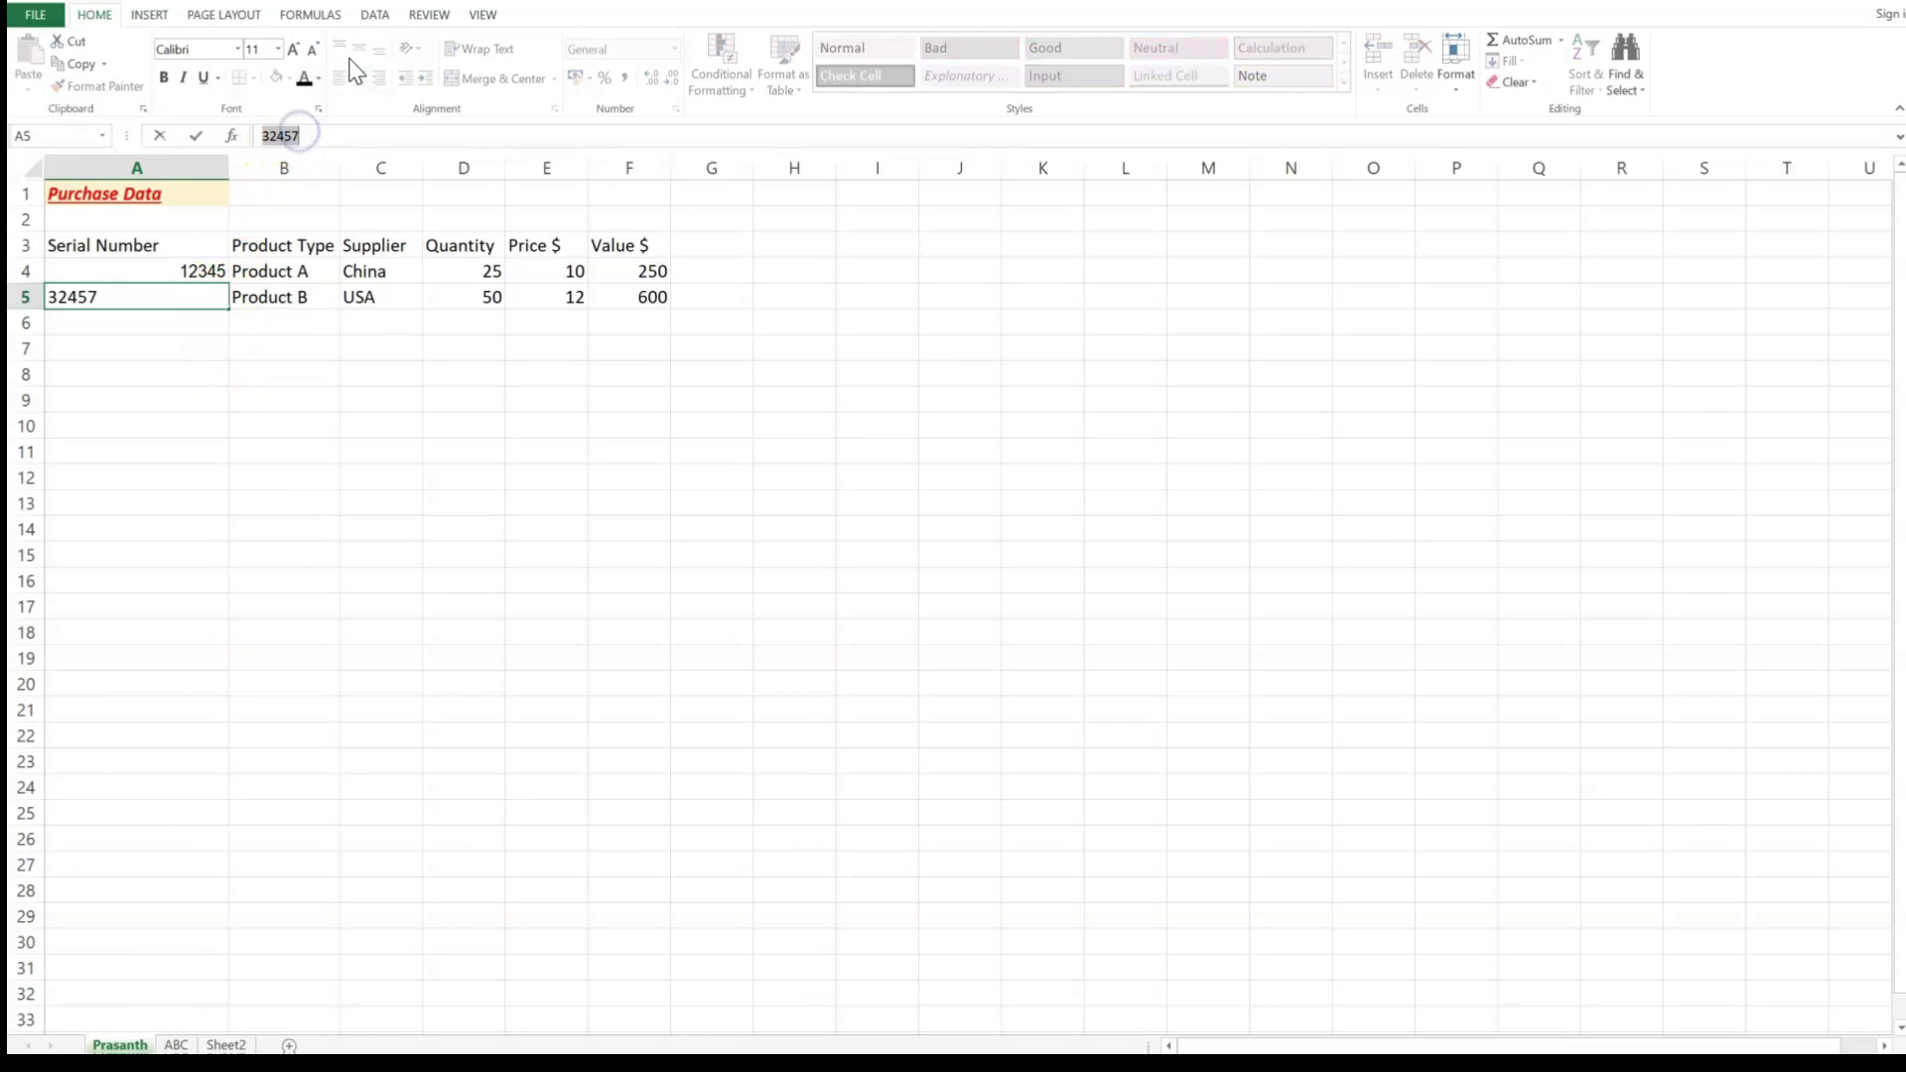
pyautogui.click(345, 114)
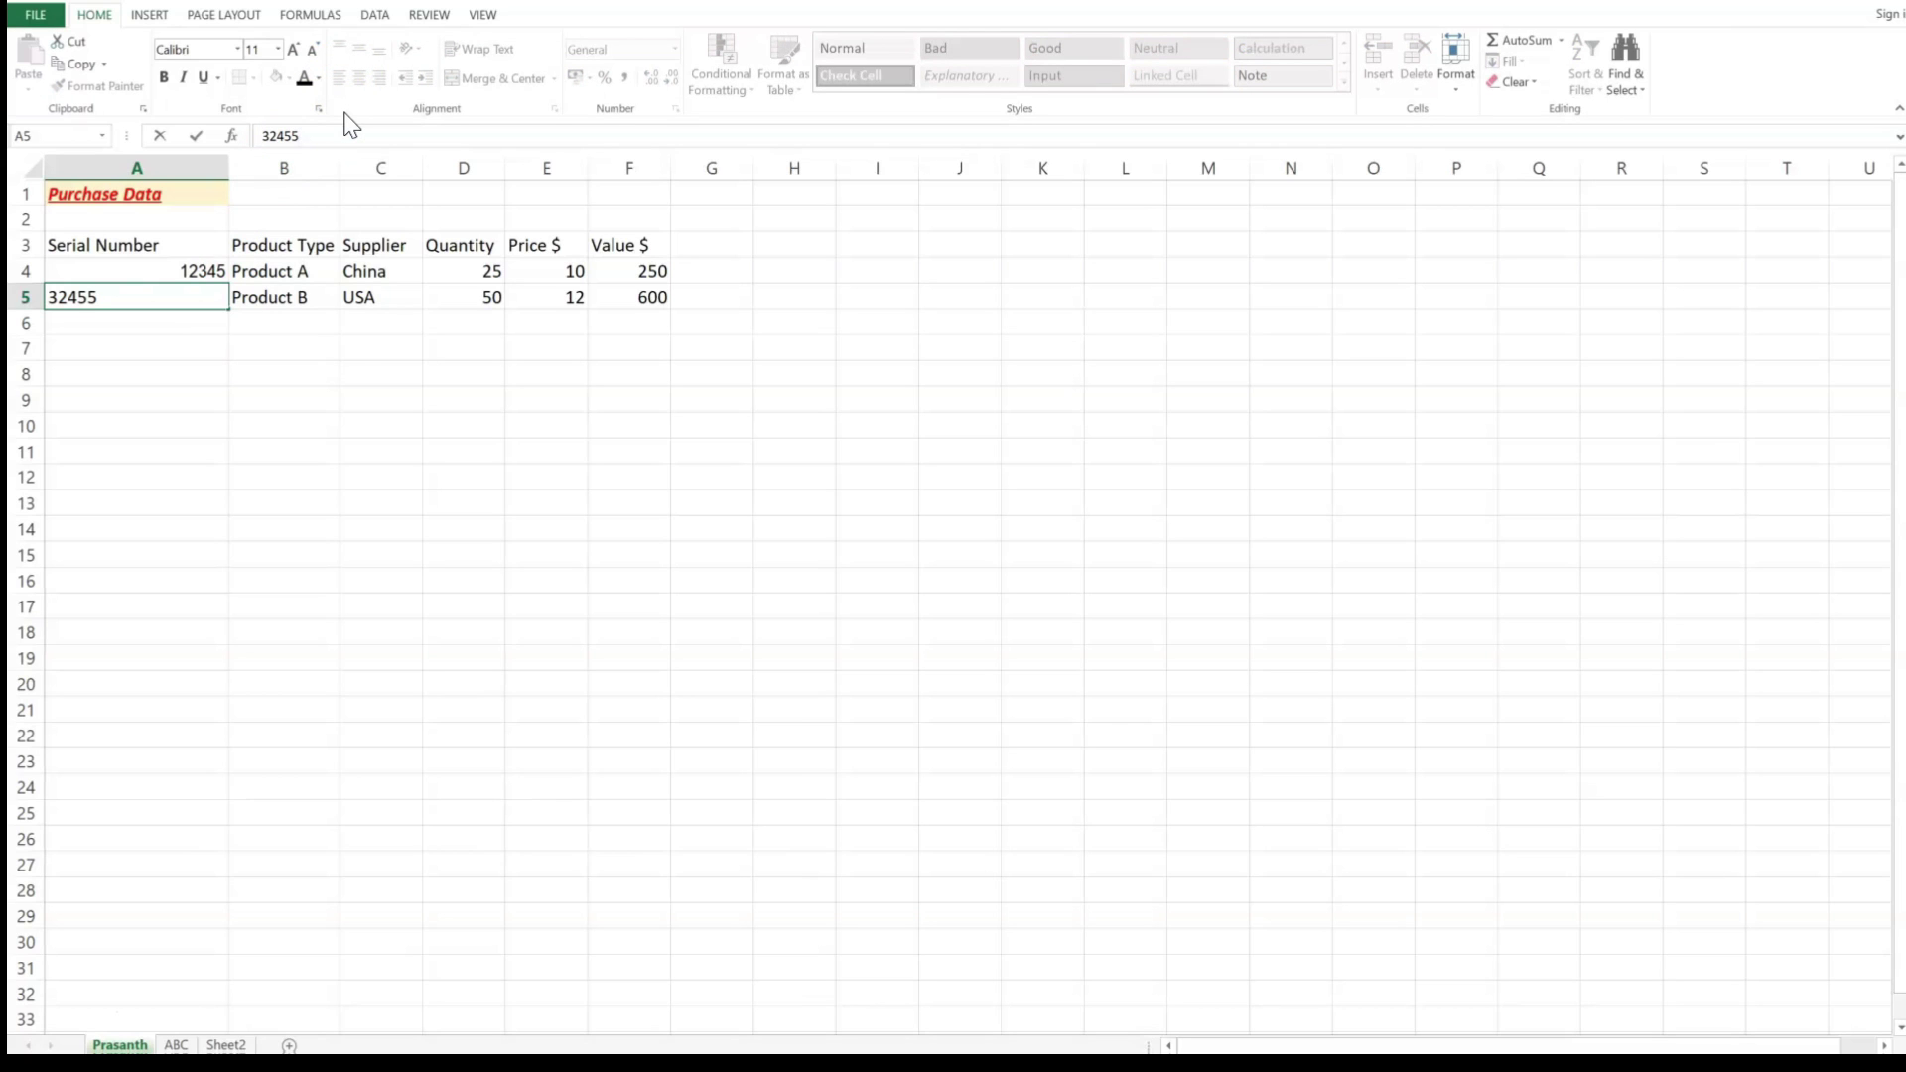
pyautogui.press('Return')
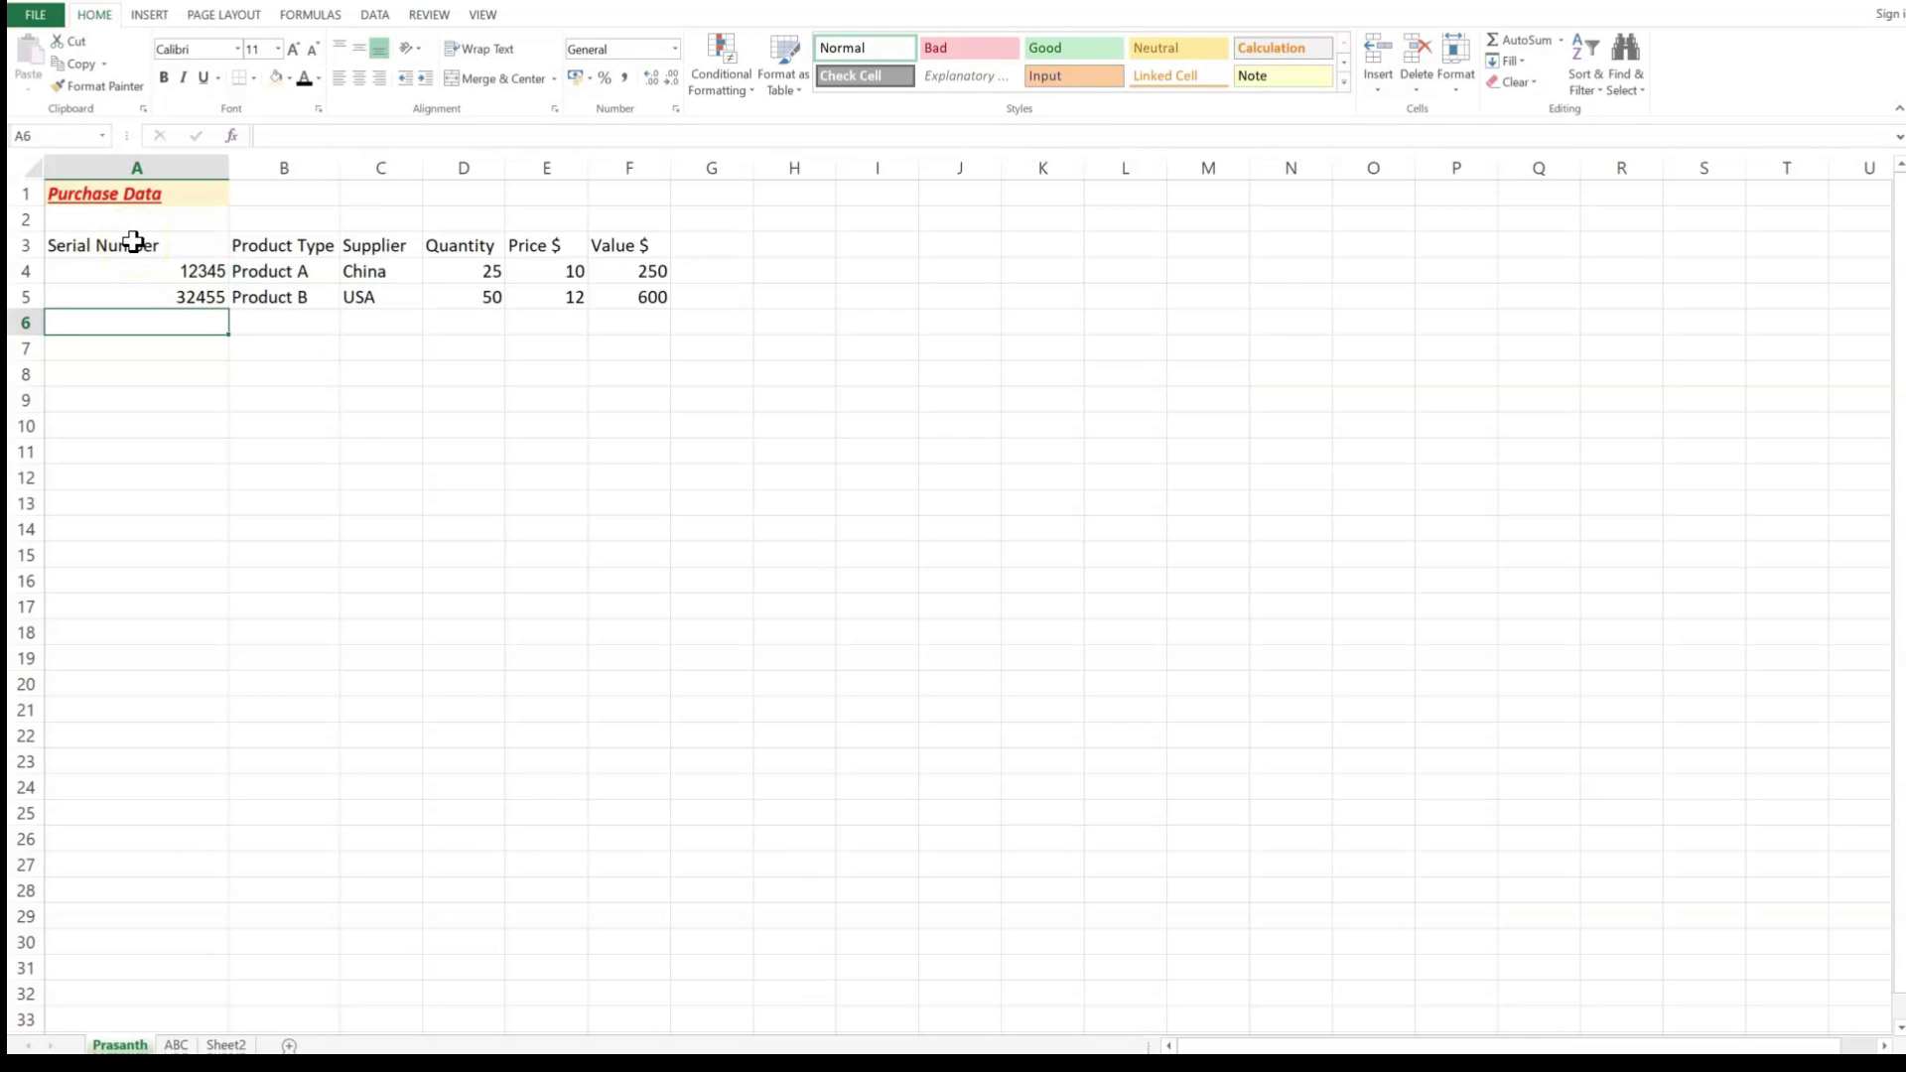
# Give the header row A3:F3 a light green fill
pyautogui.moveTo(140, 246); pyautogui.dragTo(622, 244)
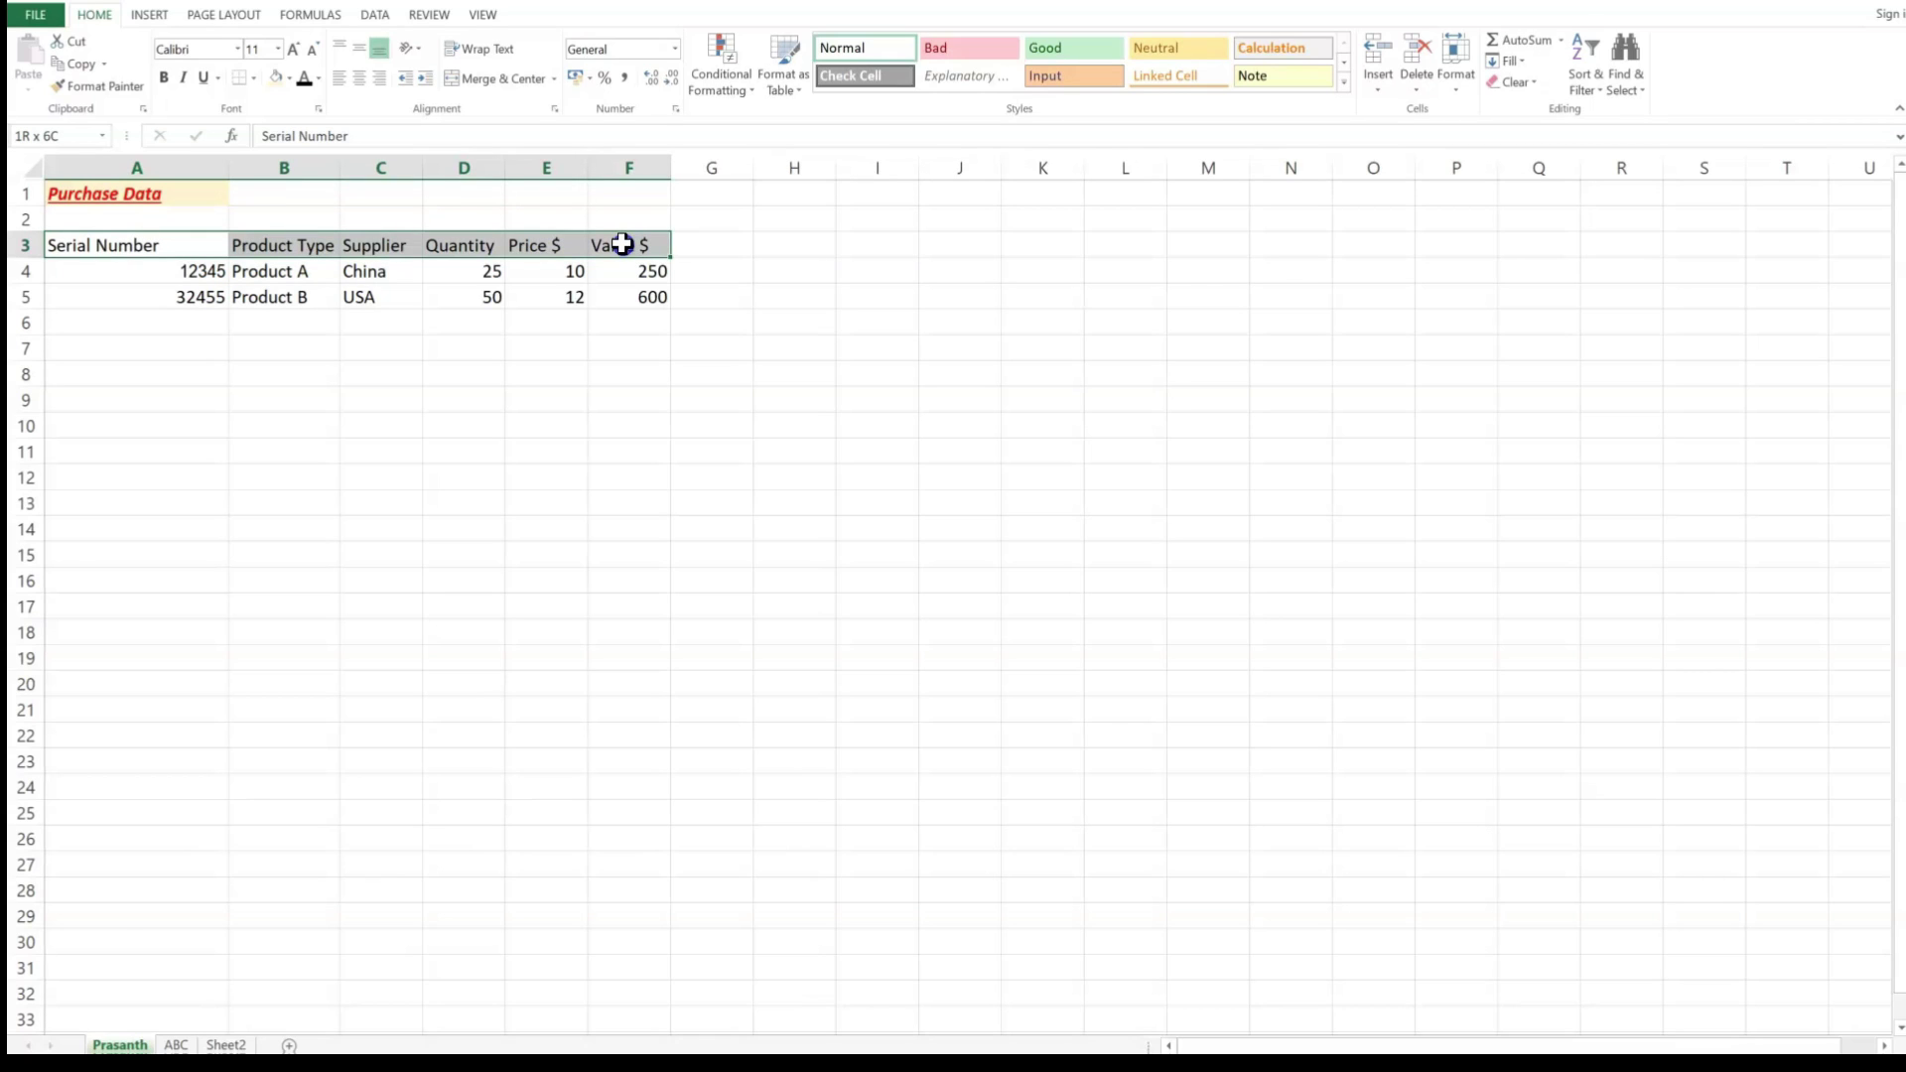
pyautogui.moveTo(621, 244); pyautogui.dragTo(622, 244)
pyautogui.moveTo(158, 248); pyautogui.dragTo(634, 247)
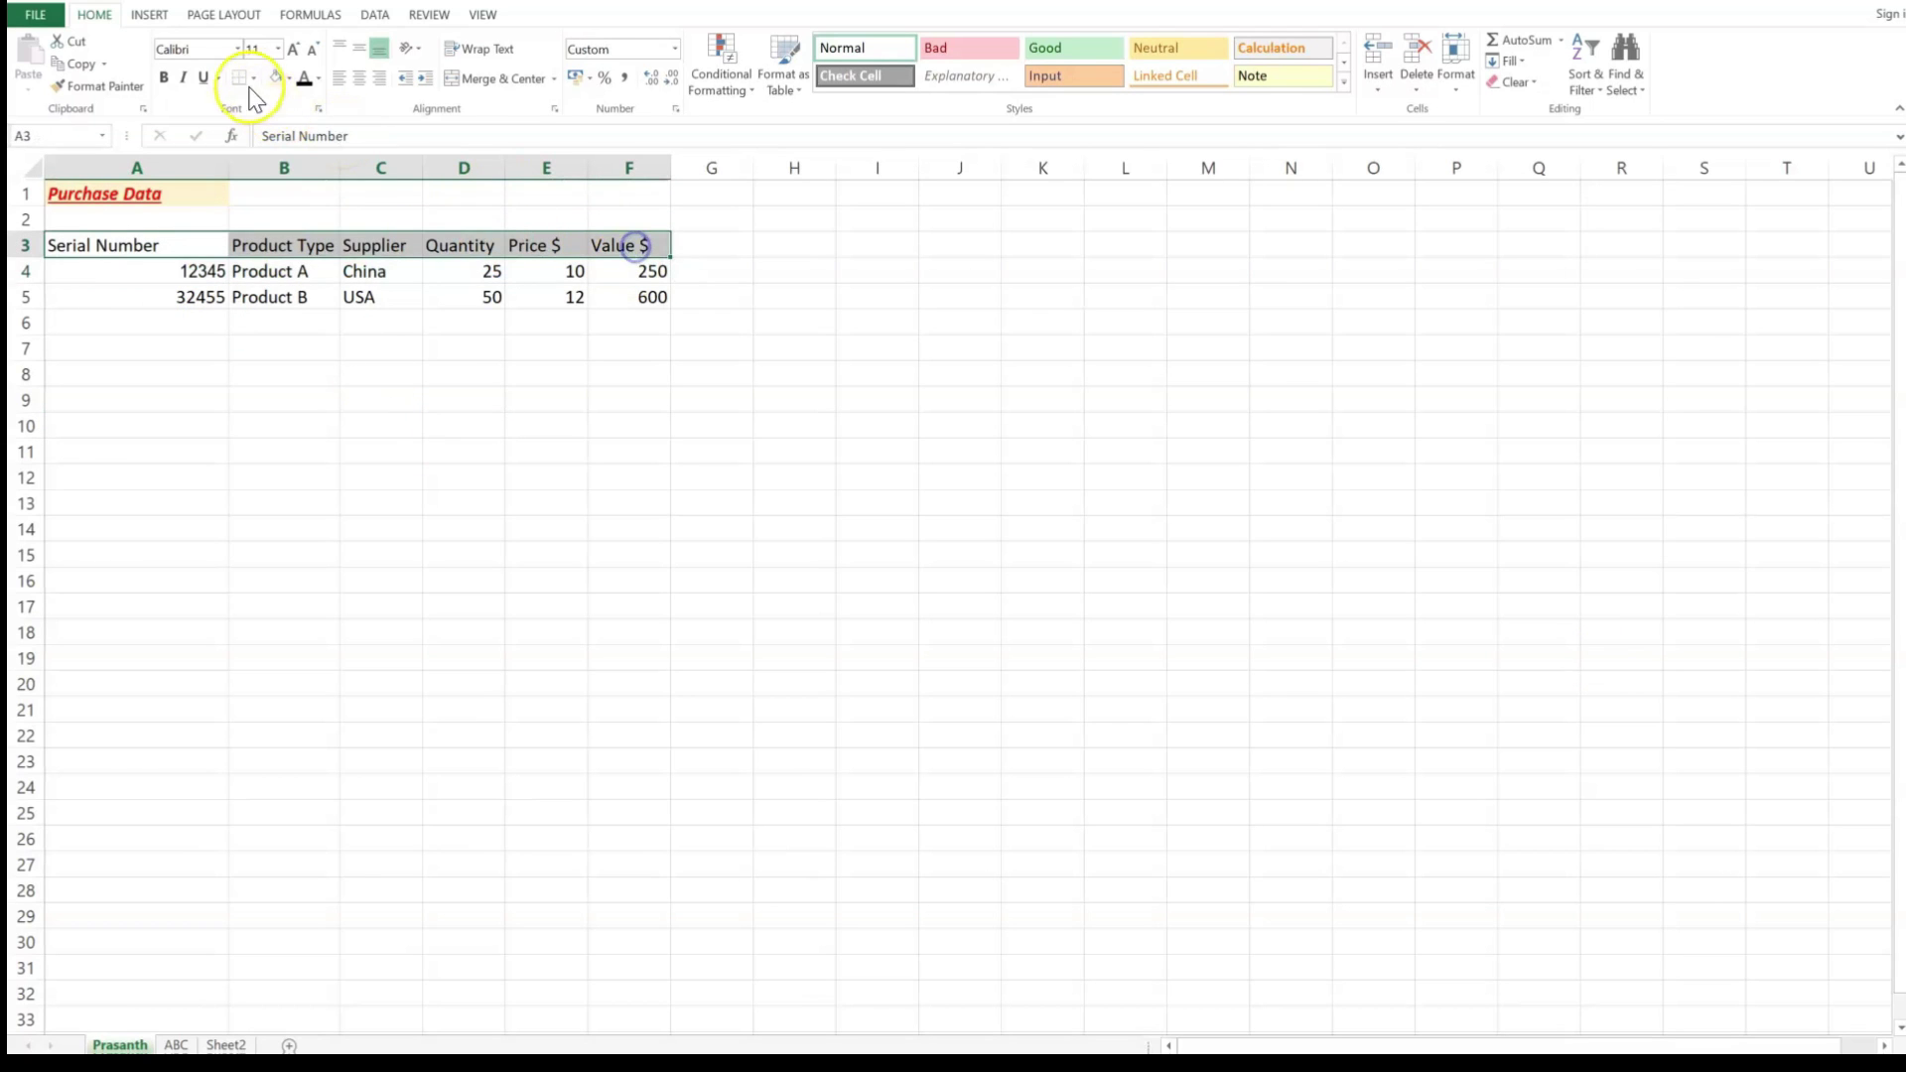
pyautogui.click(288, 80)
pyautogui.click(288, 79)
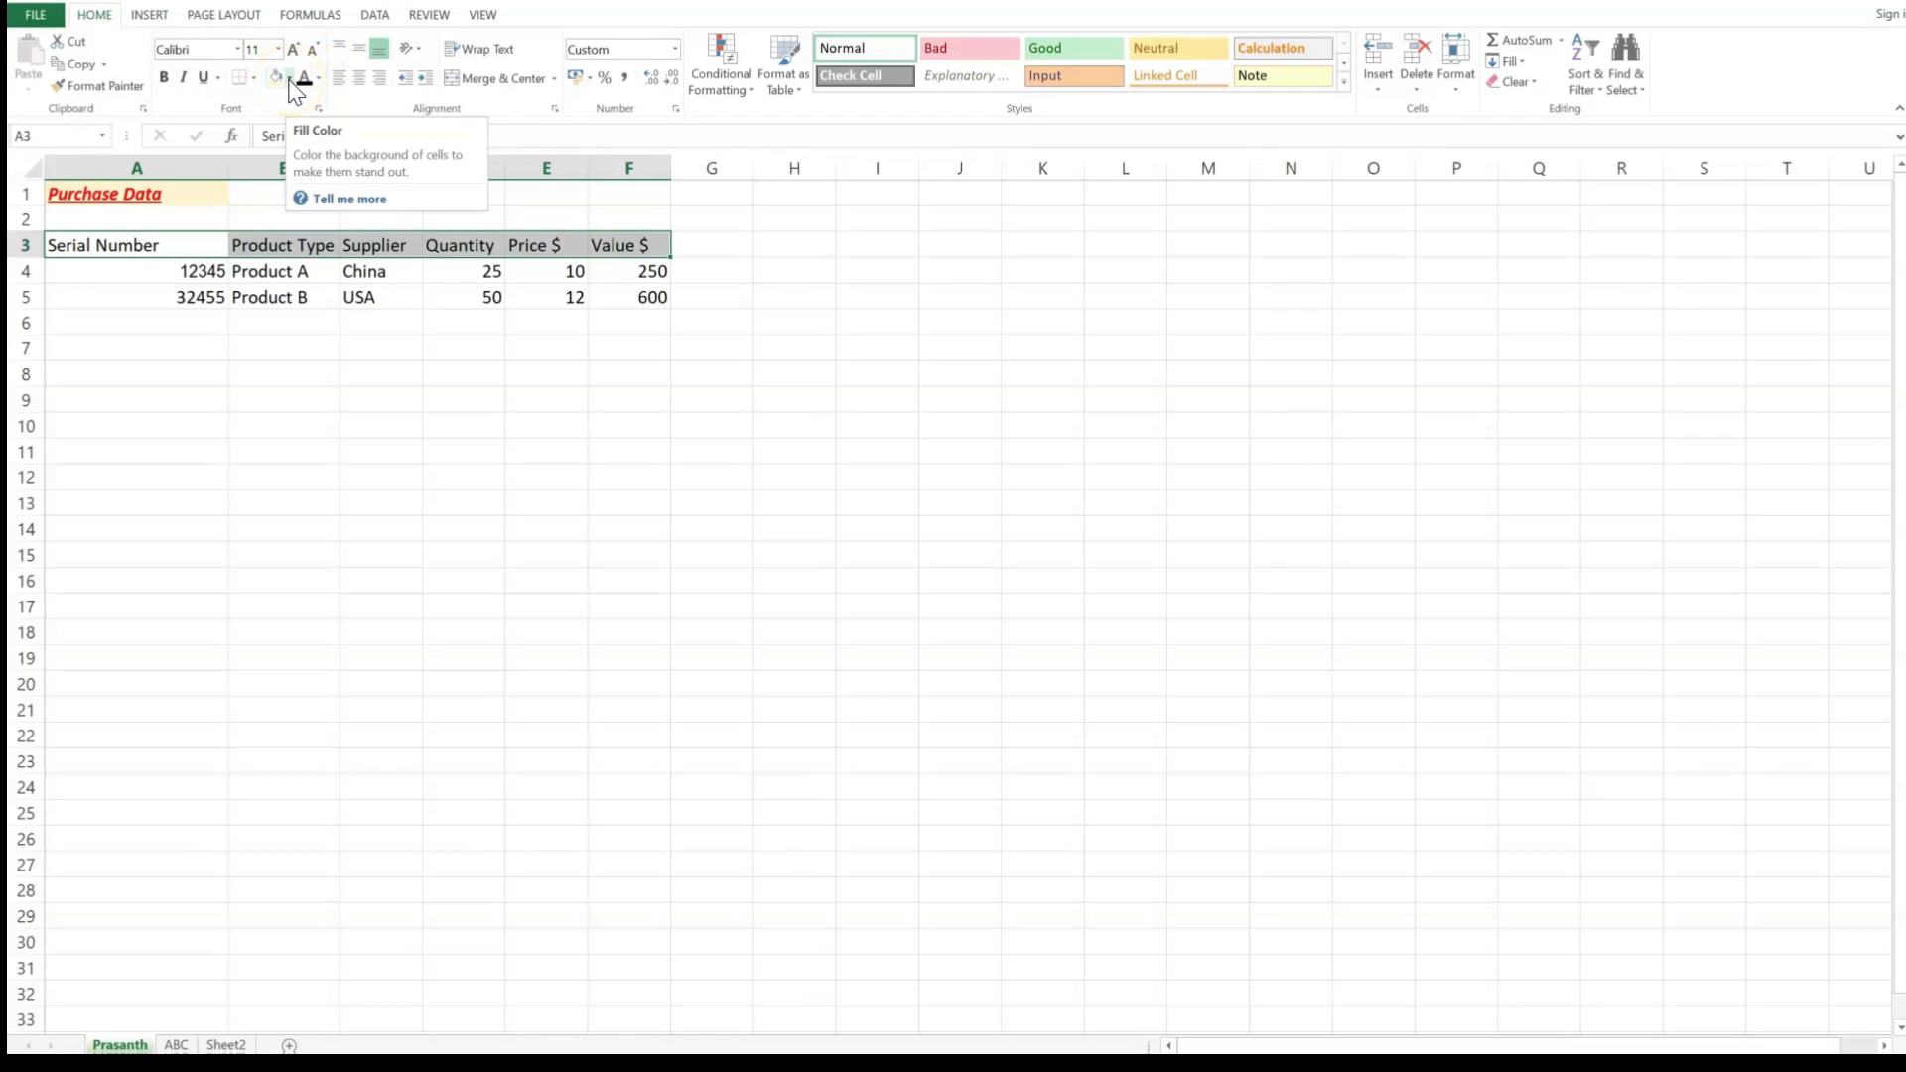
pyautogui.click(288, 79)
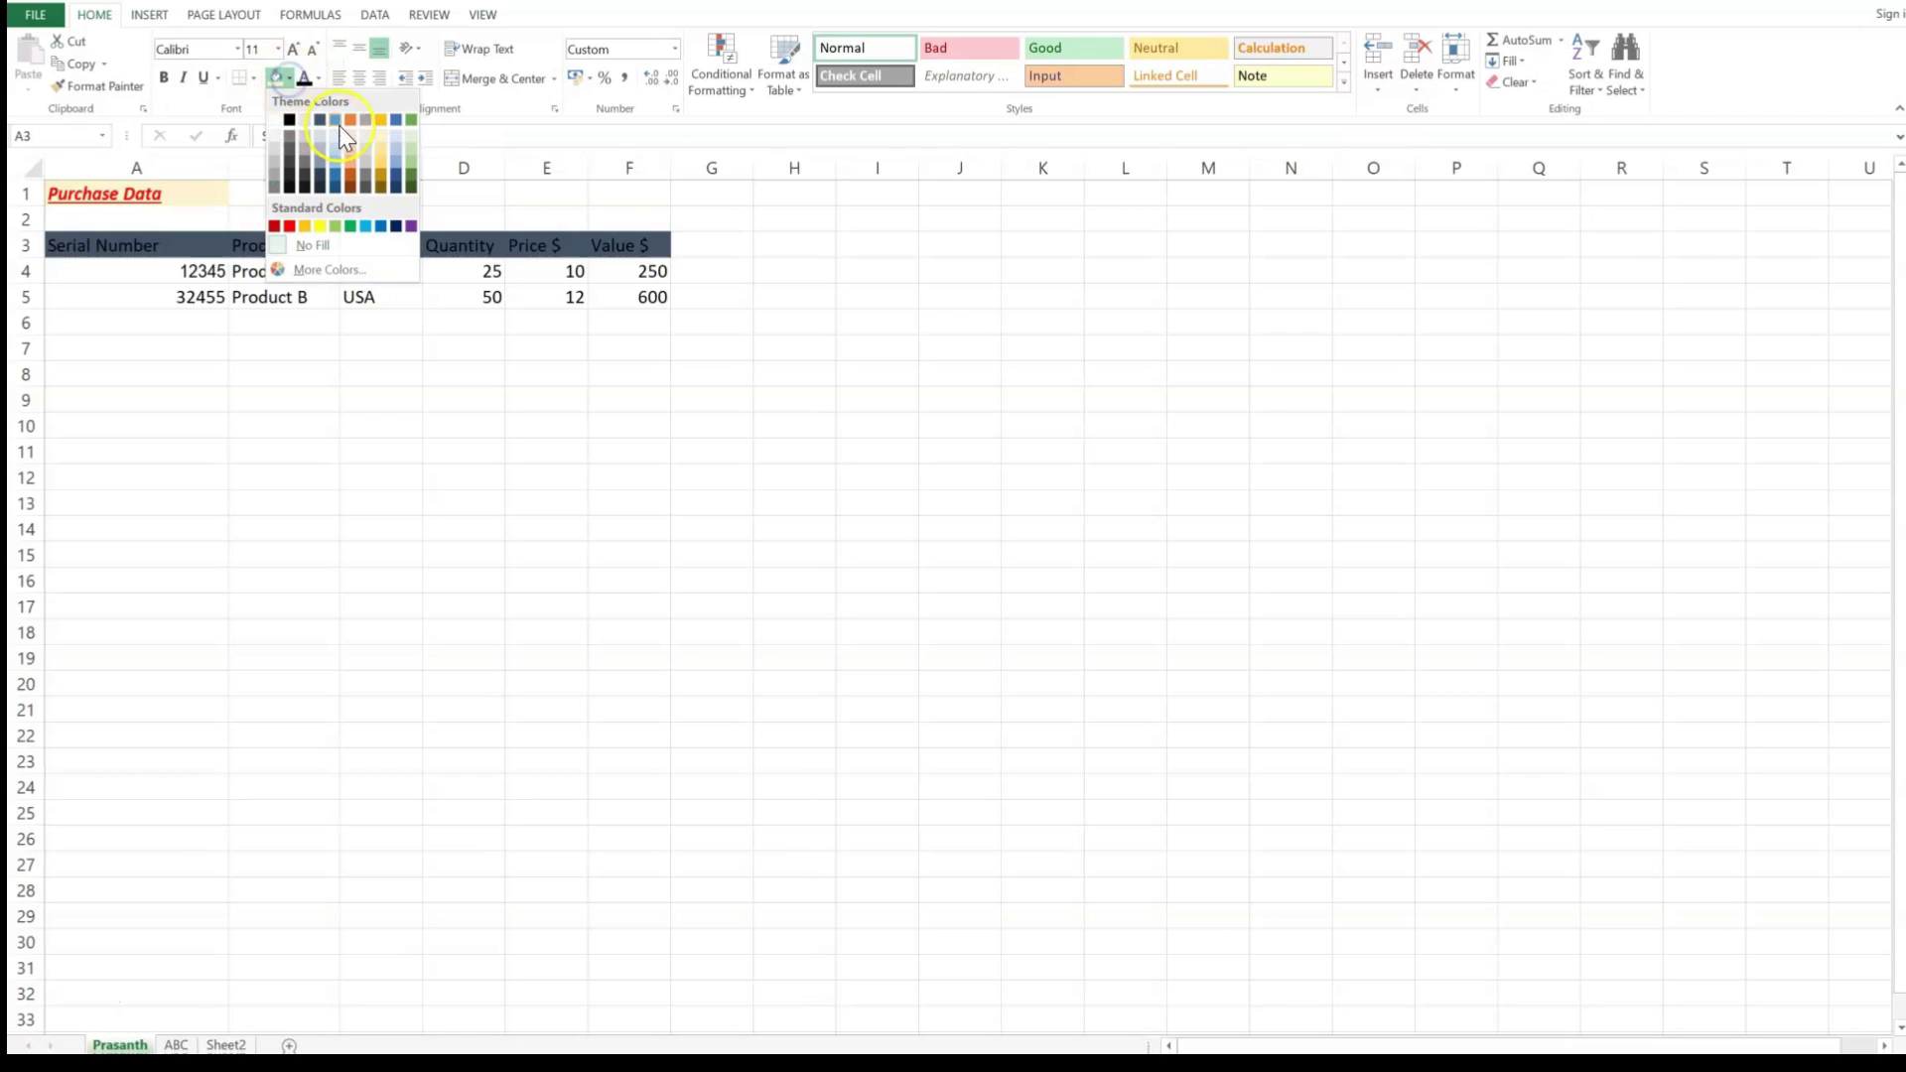
pyautogui.click(410, 139)
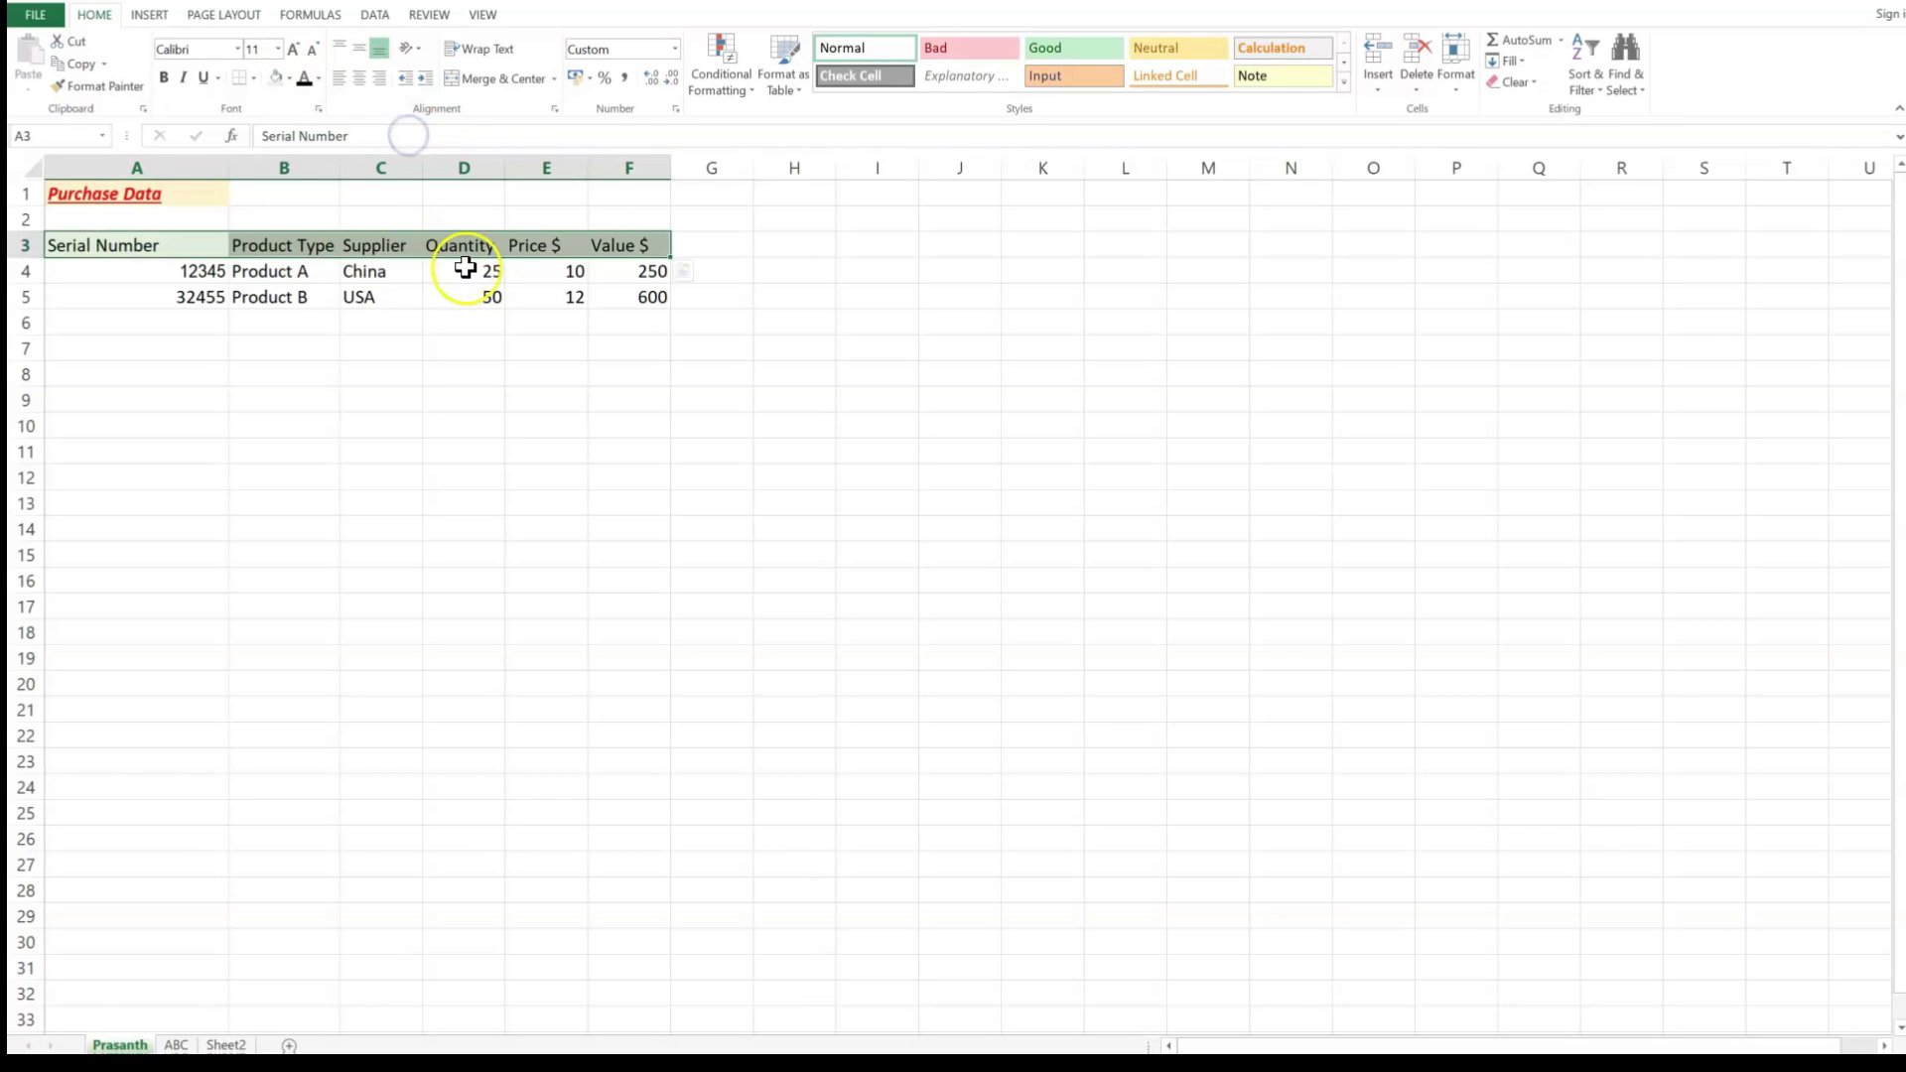
# Increase the header text size to 12
pyautogui.click(313, 57)
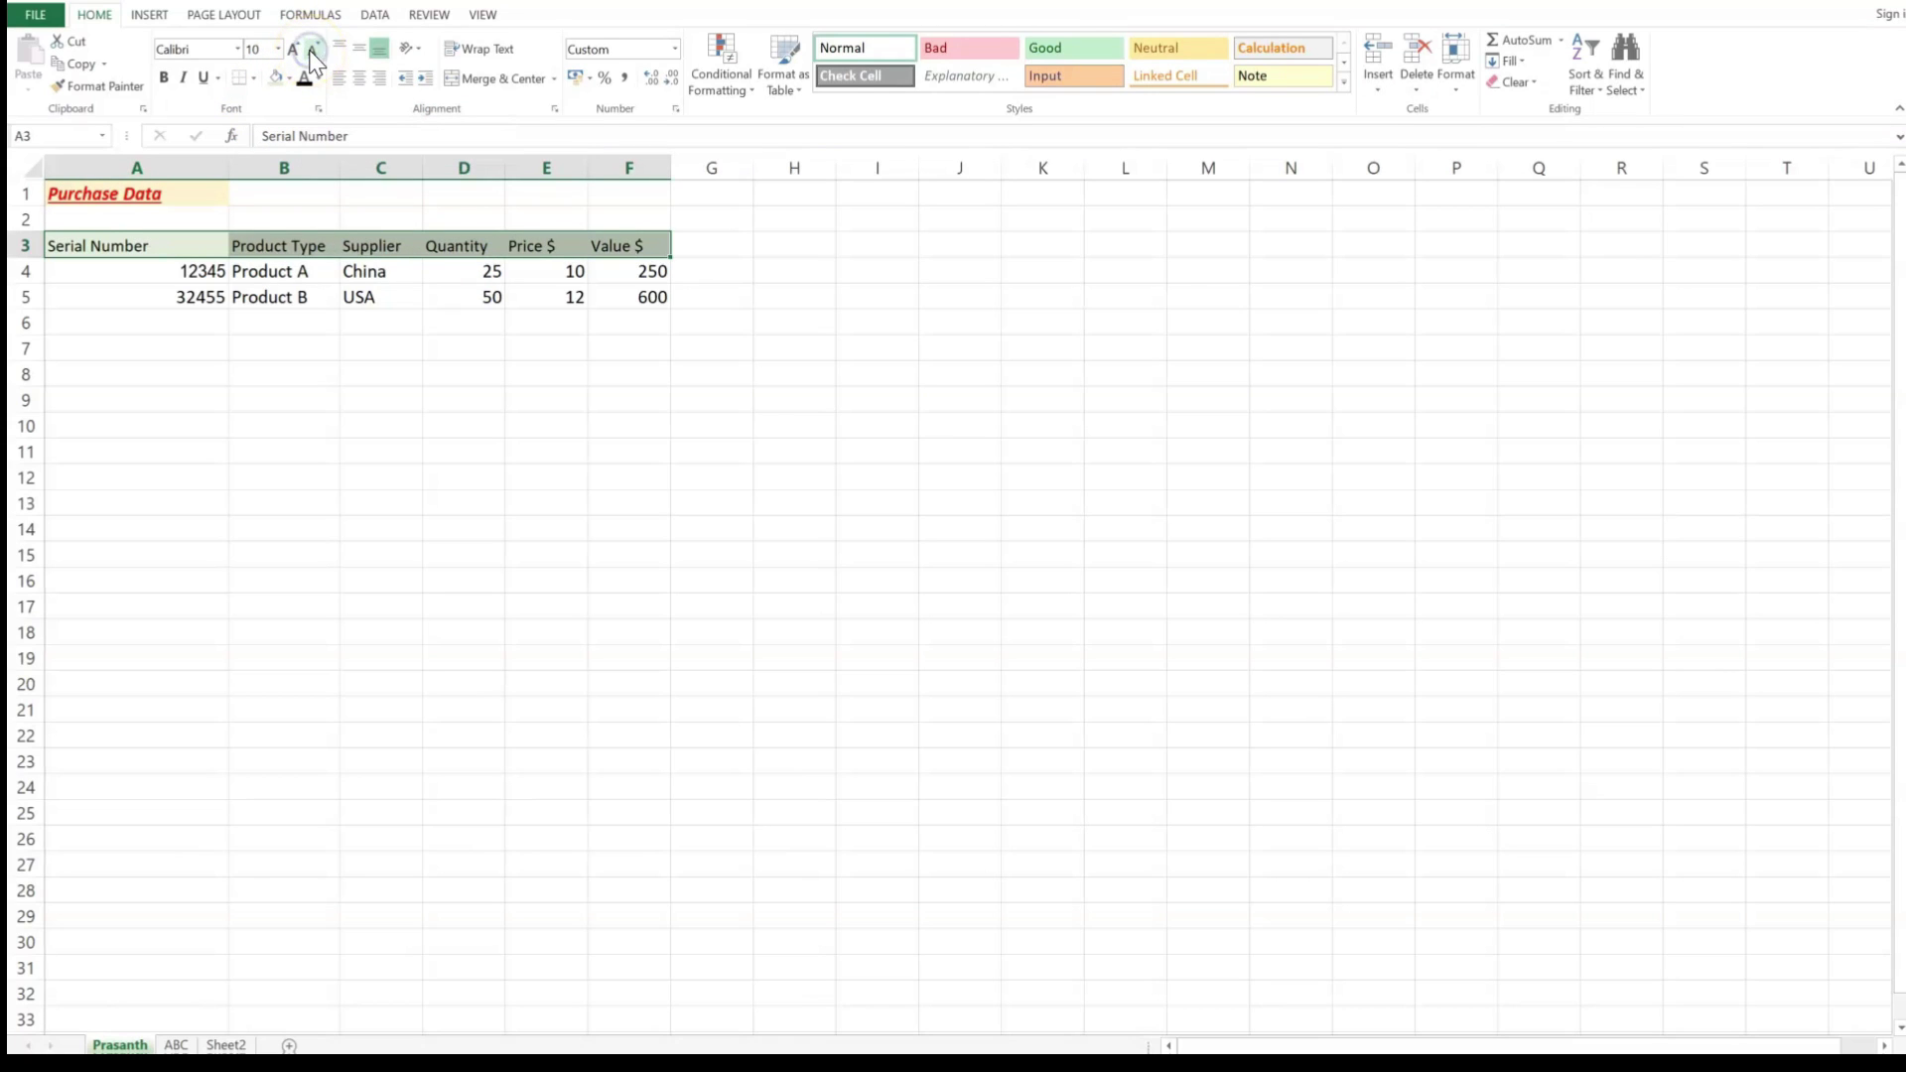
pyautogui.click(295, 49)
pyautogui.click(296, 48)
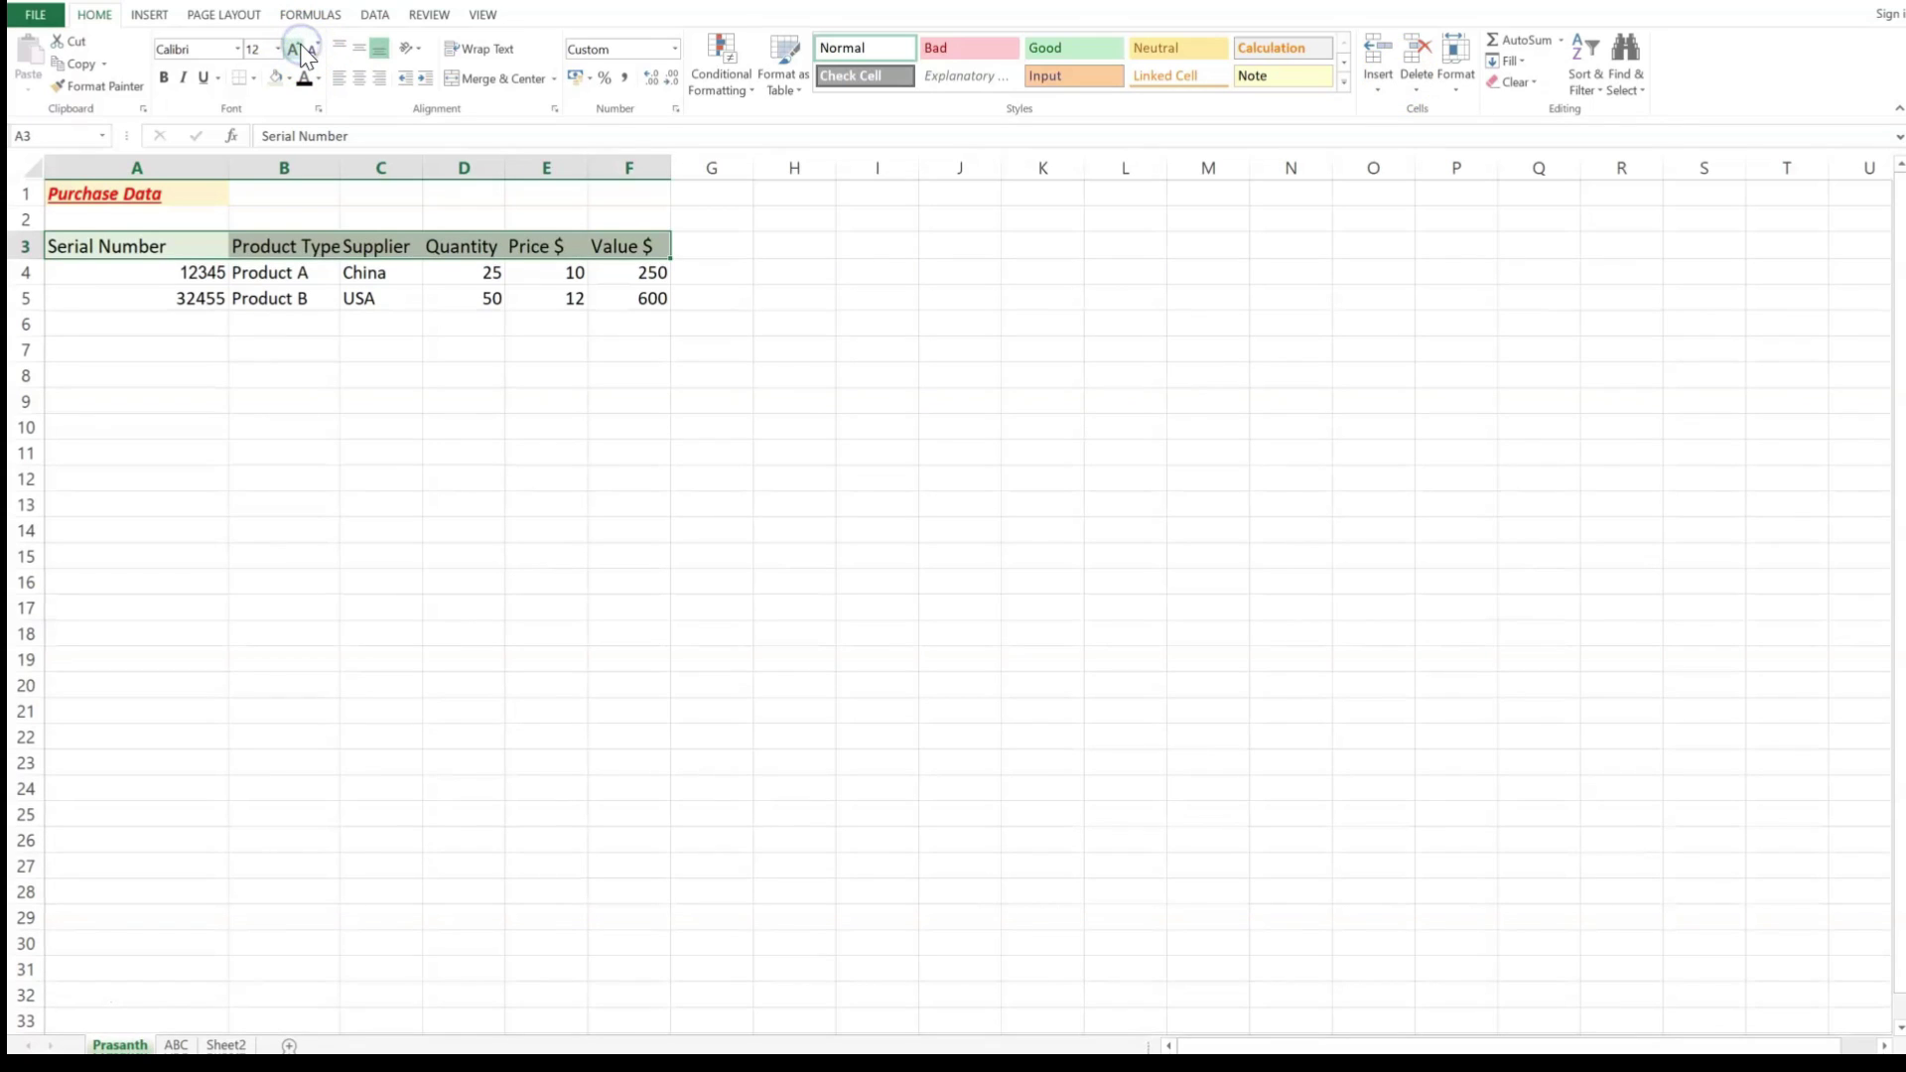
pyautogui.click(299, 195)
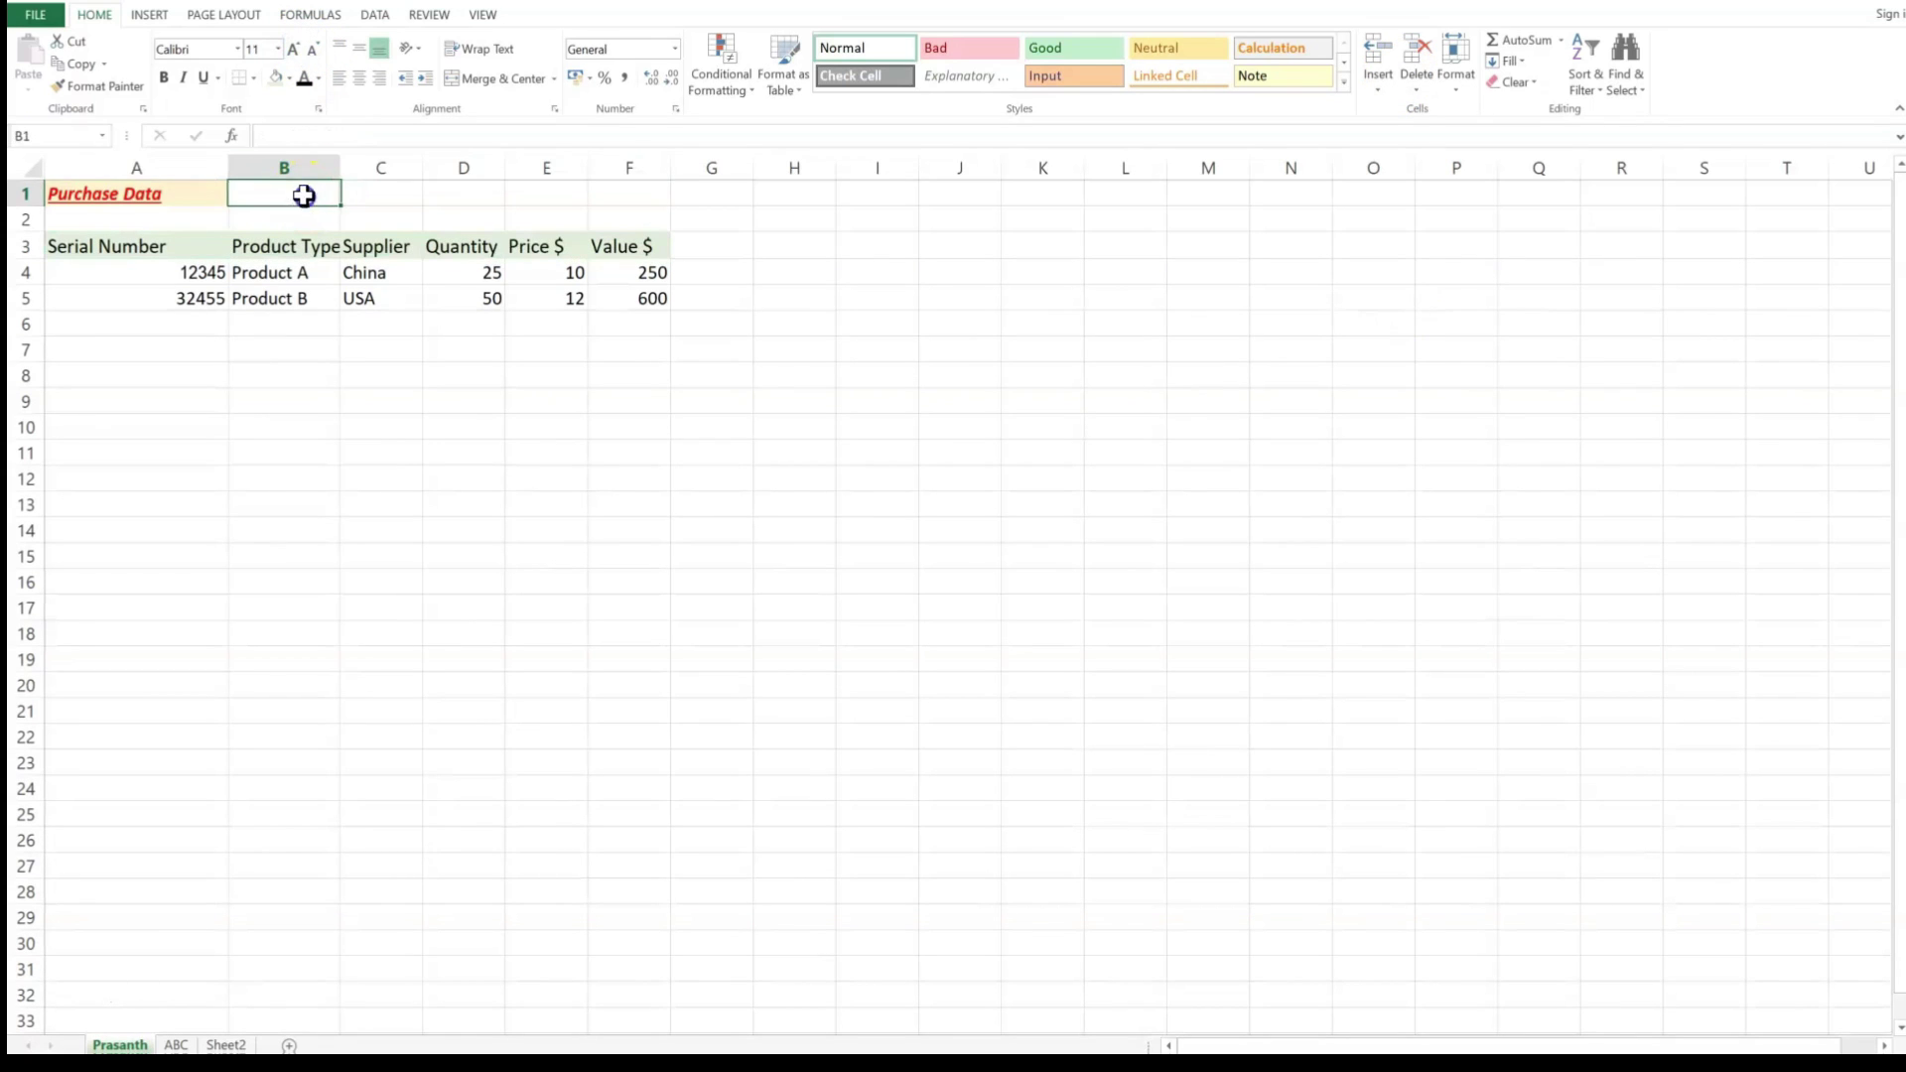
# Select A1:F1 and apply Merge & Center to the Purchase Data title
pyautogui.click(195, 188)
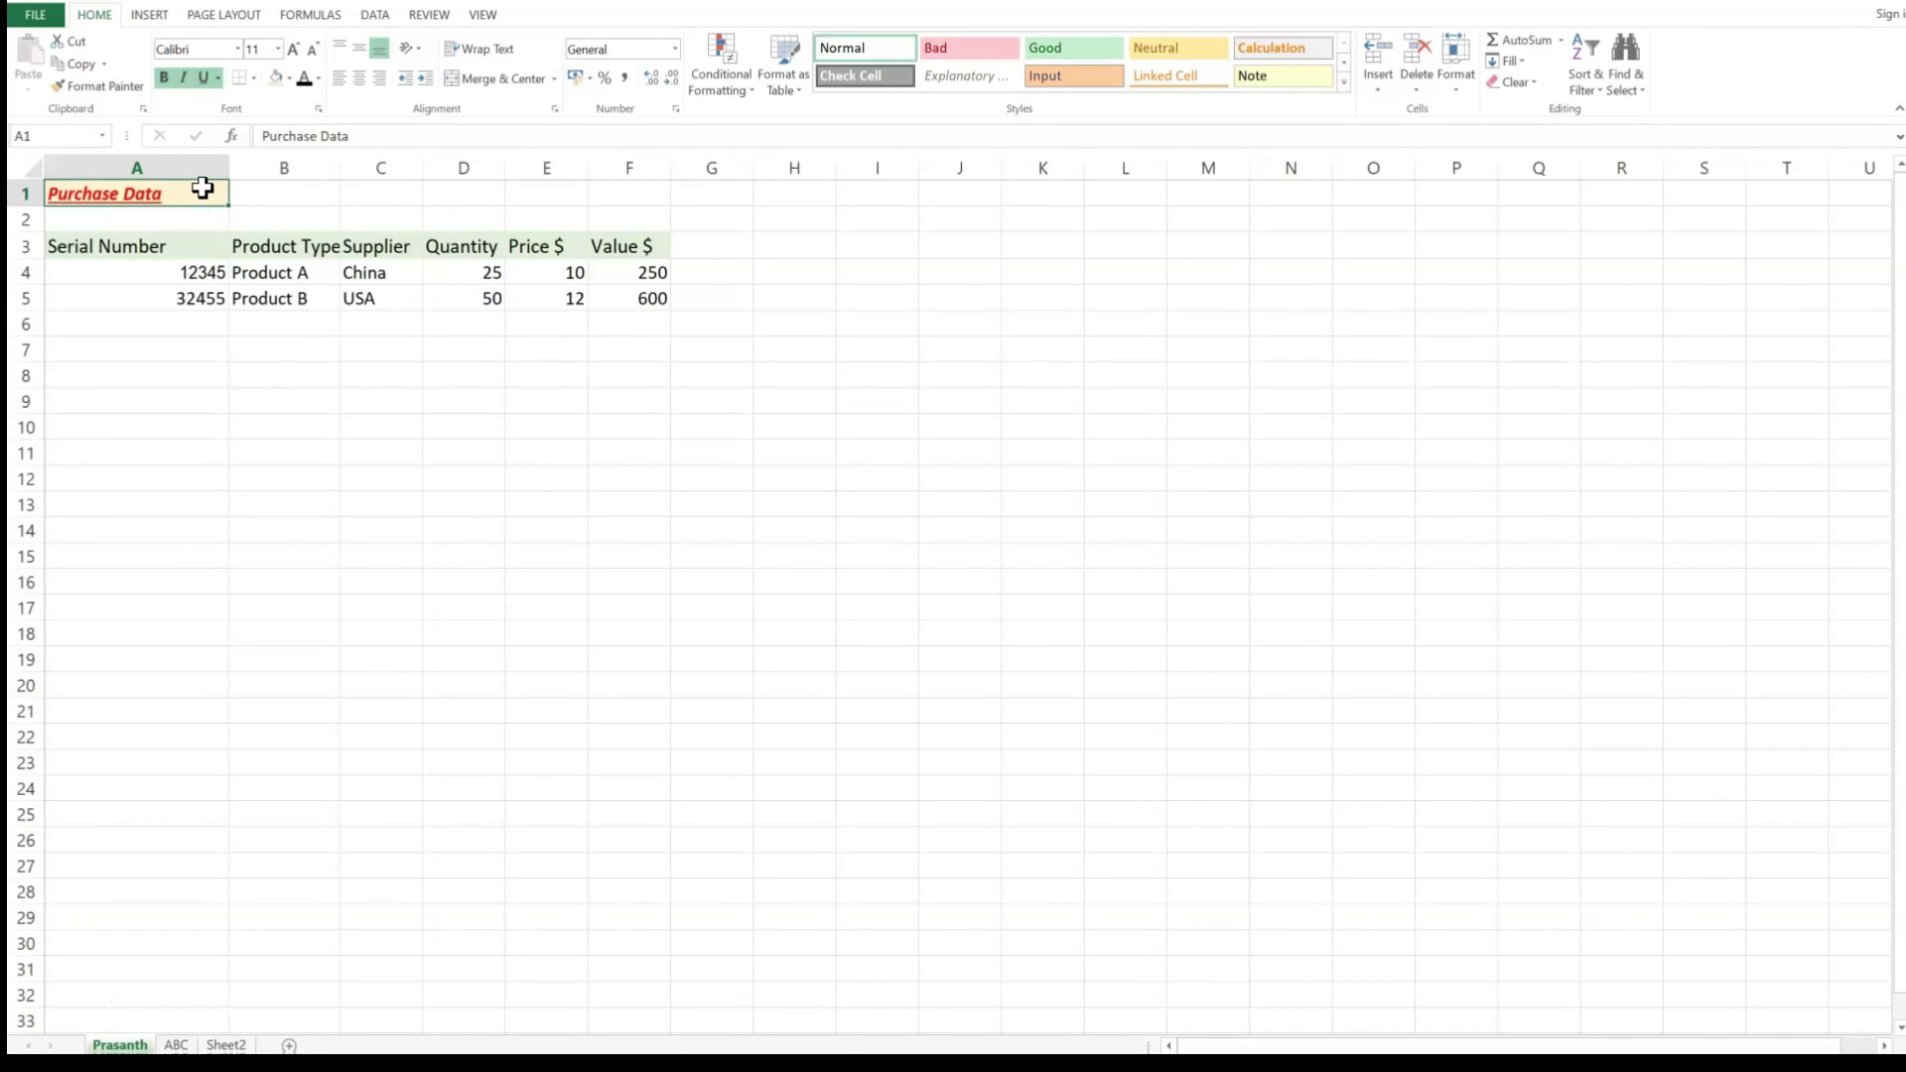
pyautogui.click(214, 196)
pyautogui.moveTo(211, 195); pyautogui.dragTo(626, 198)
pyautogui.moveTo(140, 192); pyautogui.dragTo(387, 194)
pyautogui.moveTo(548, 218); pyautogui.dragTo(640, 191)
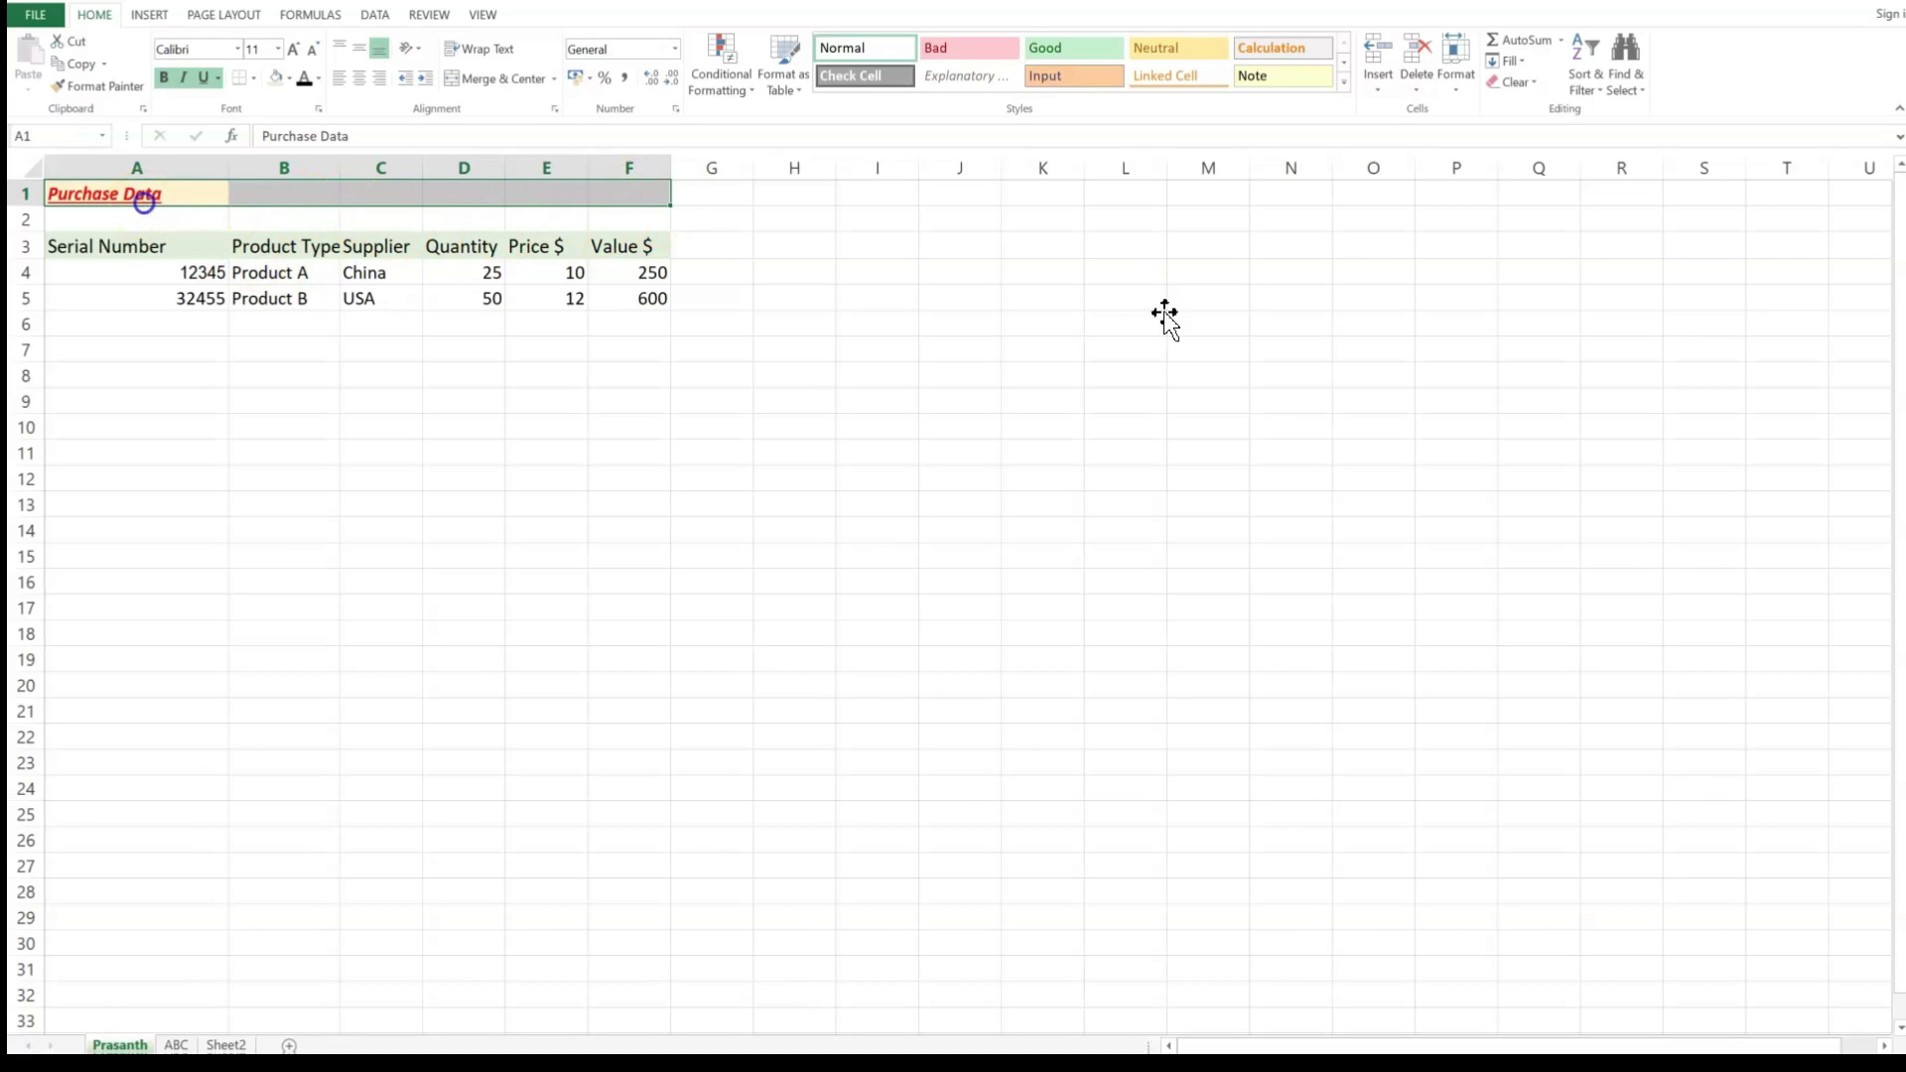
pyautogui.click(139, 194)
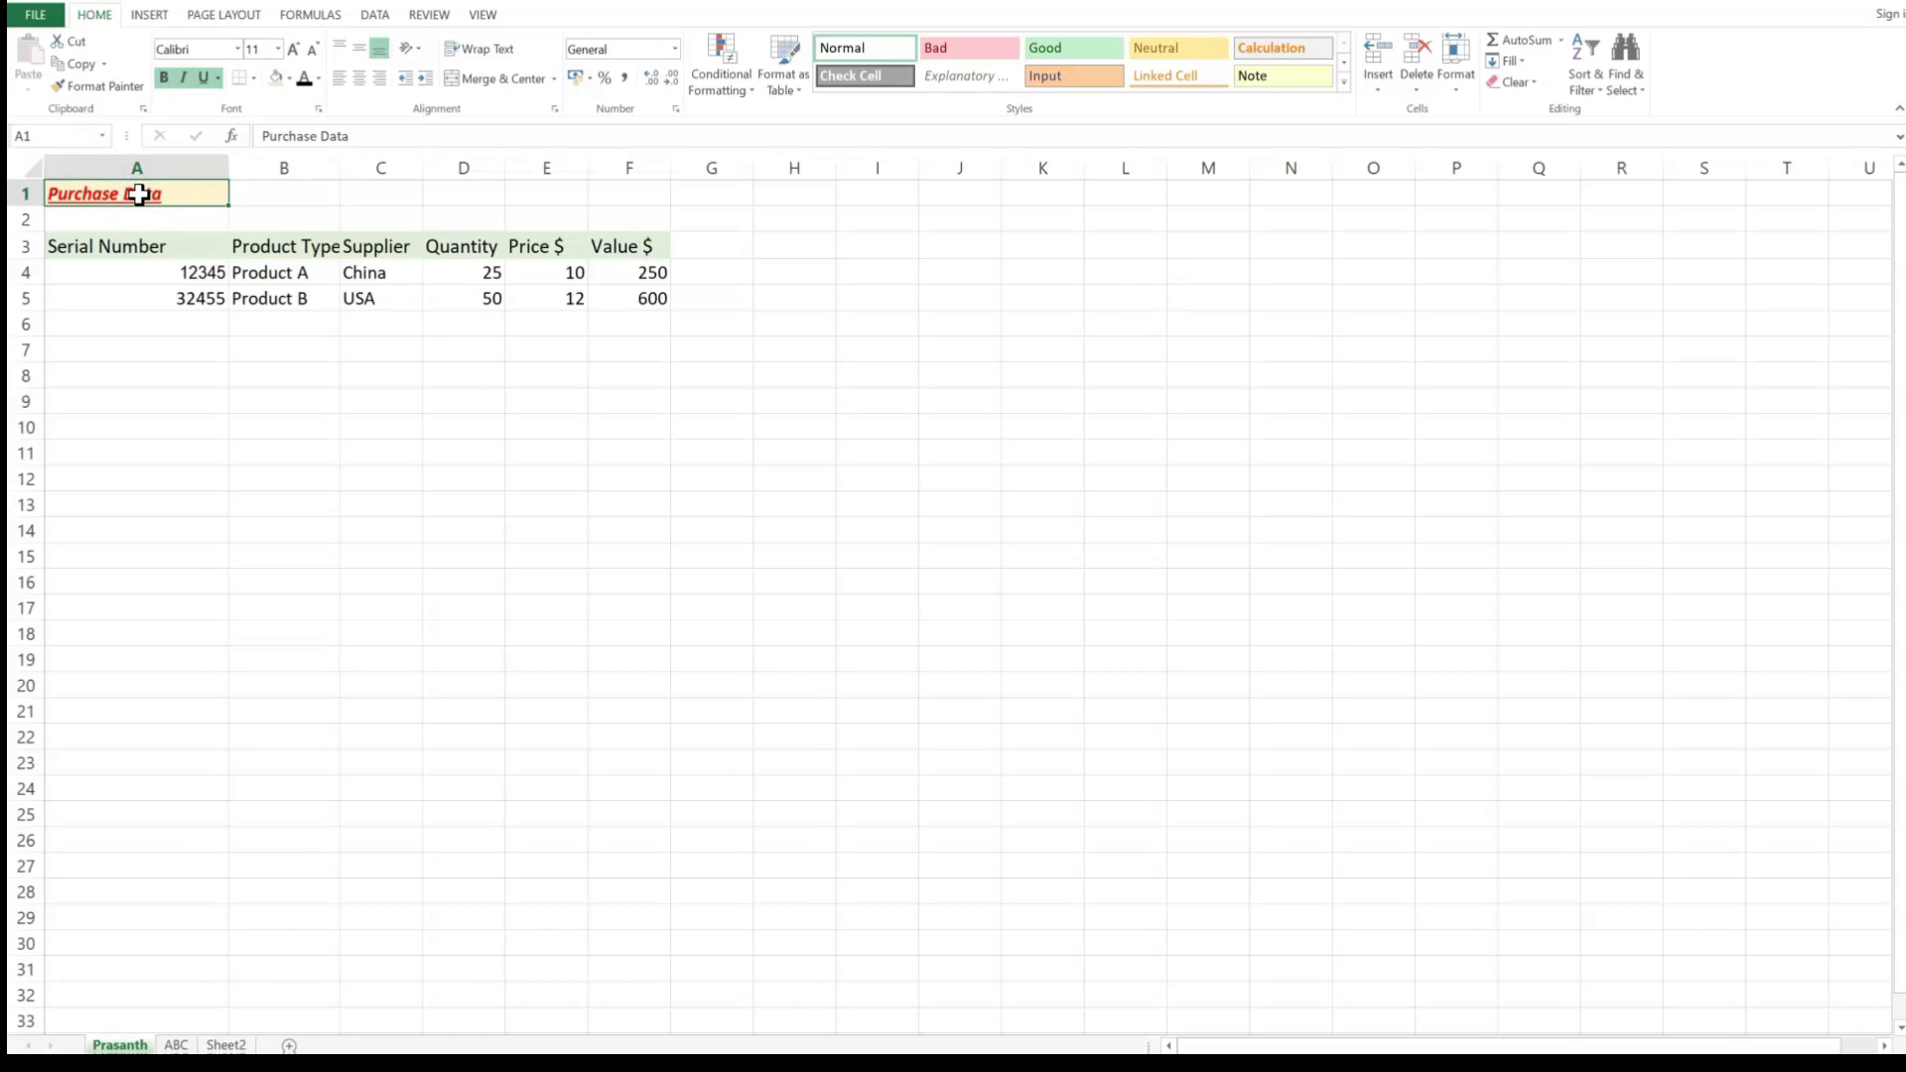
pyautogui.moveTo(178, 195); pyautogui.dragTo(628, 184)
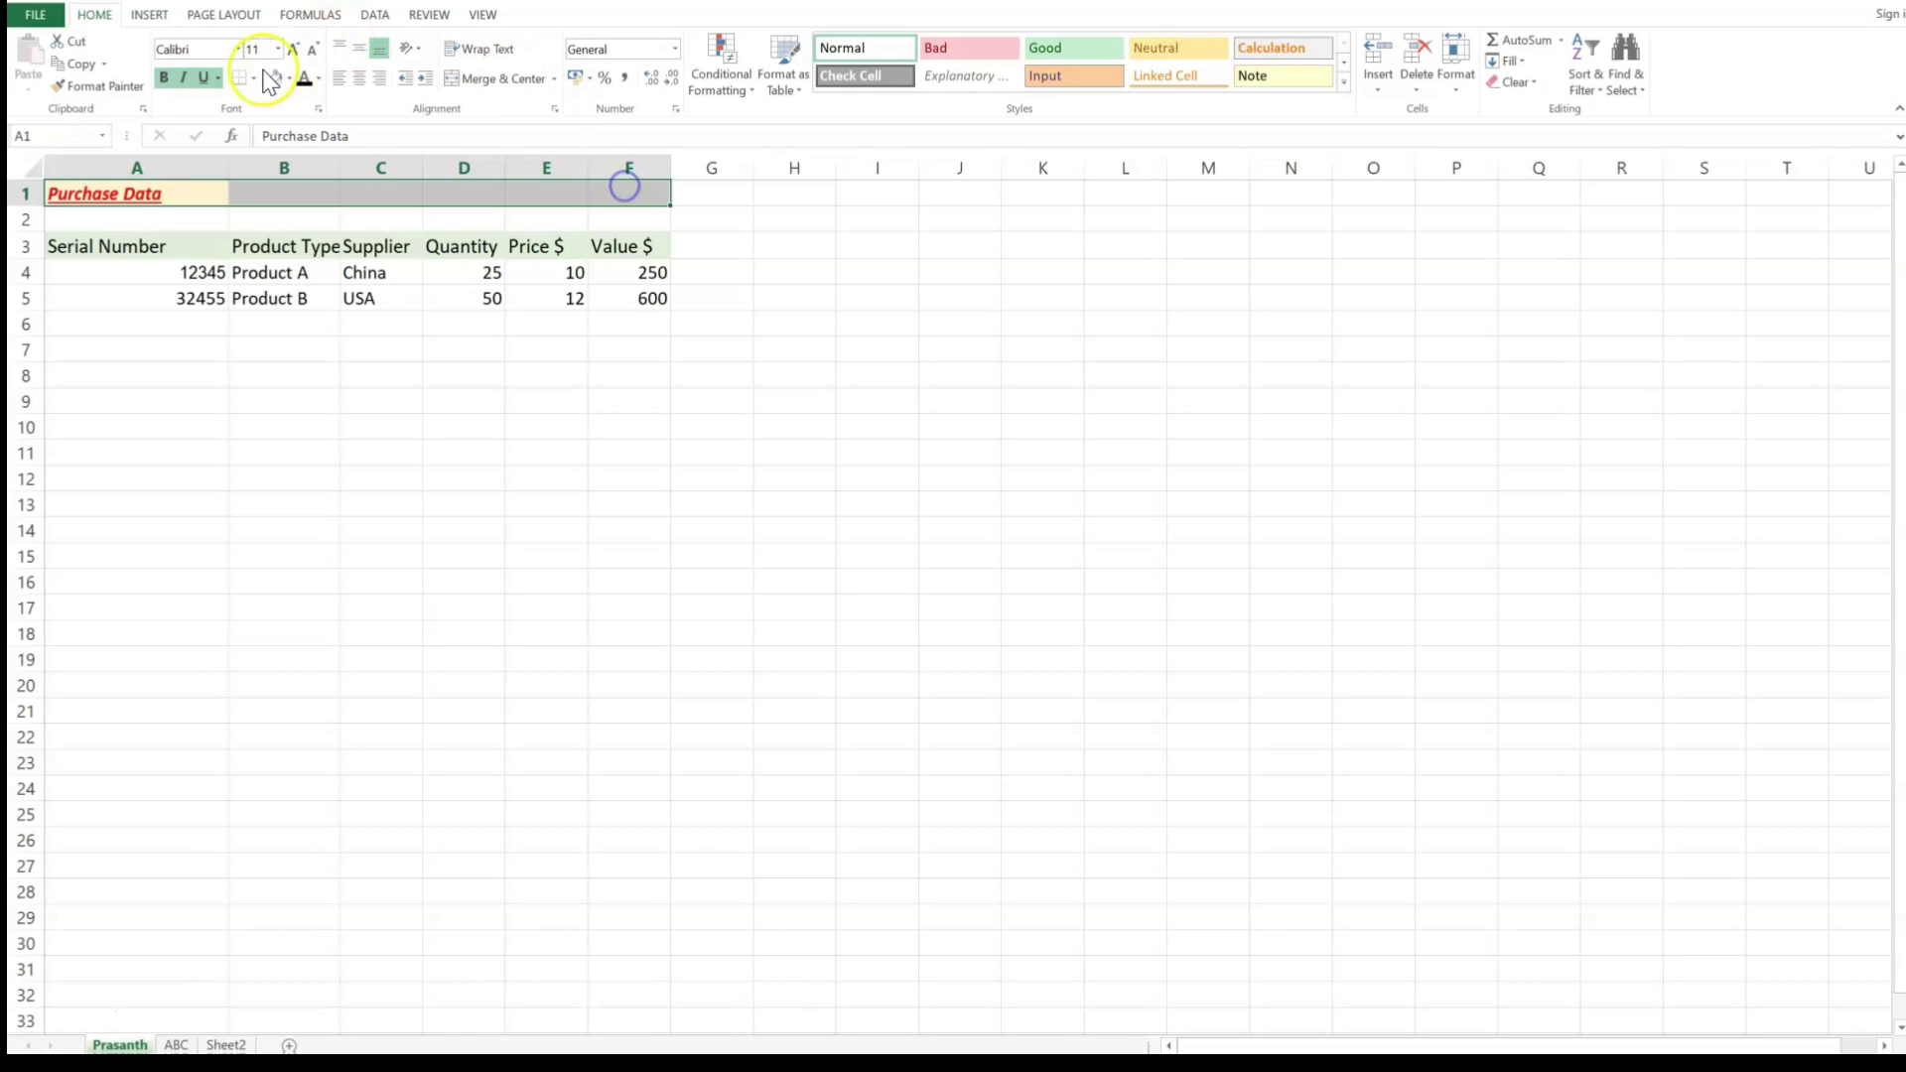
pyautogui.click(499, 88)
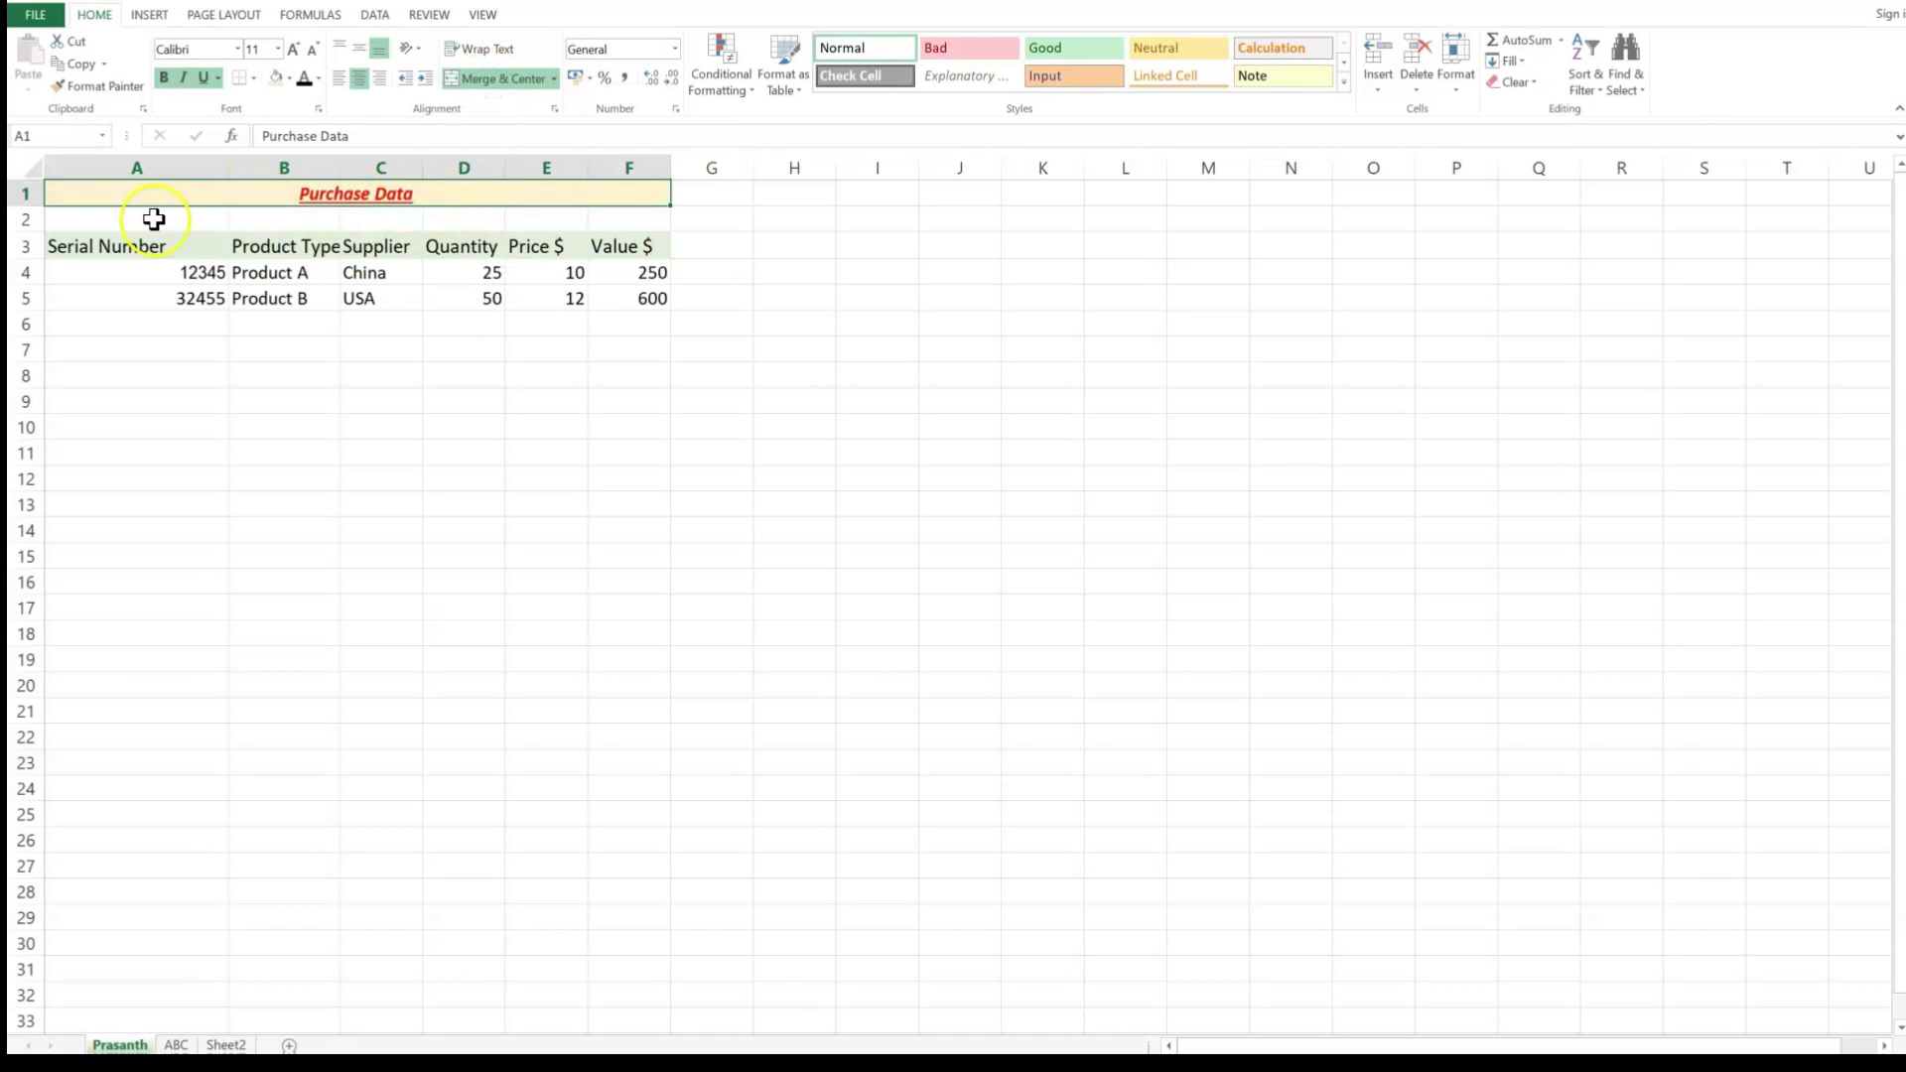
pyautogui.moveTo(351, 136); pyautogui.dragTo(264, 136)
pyautogui.click(209, 190)
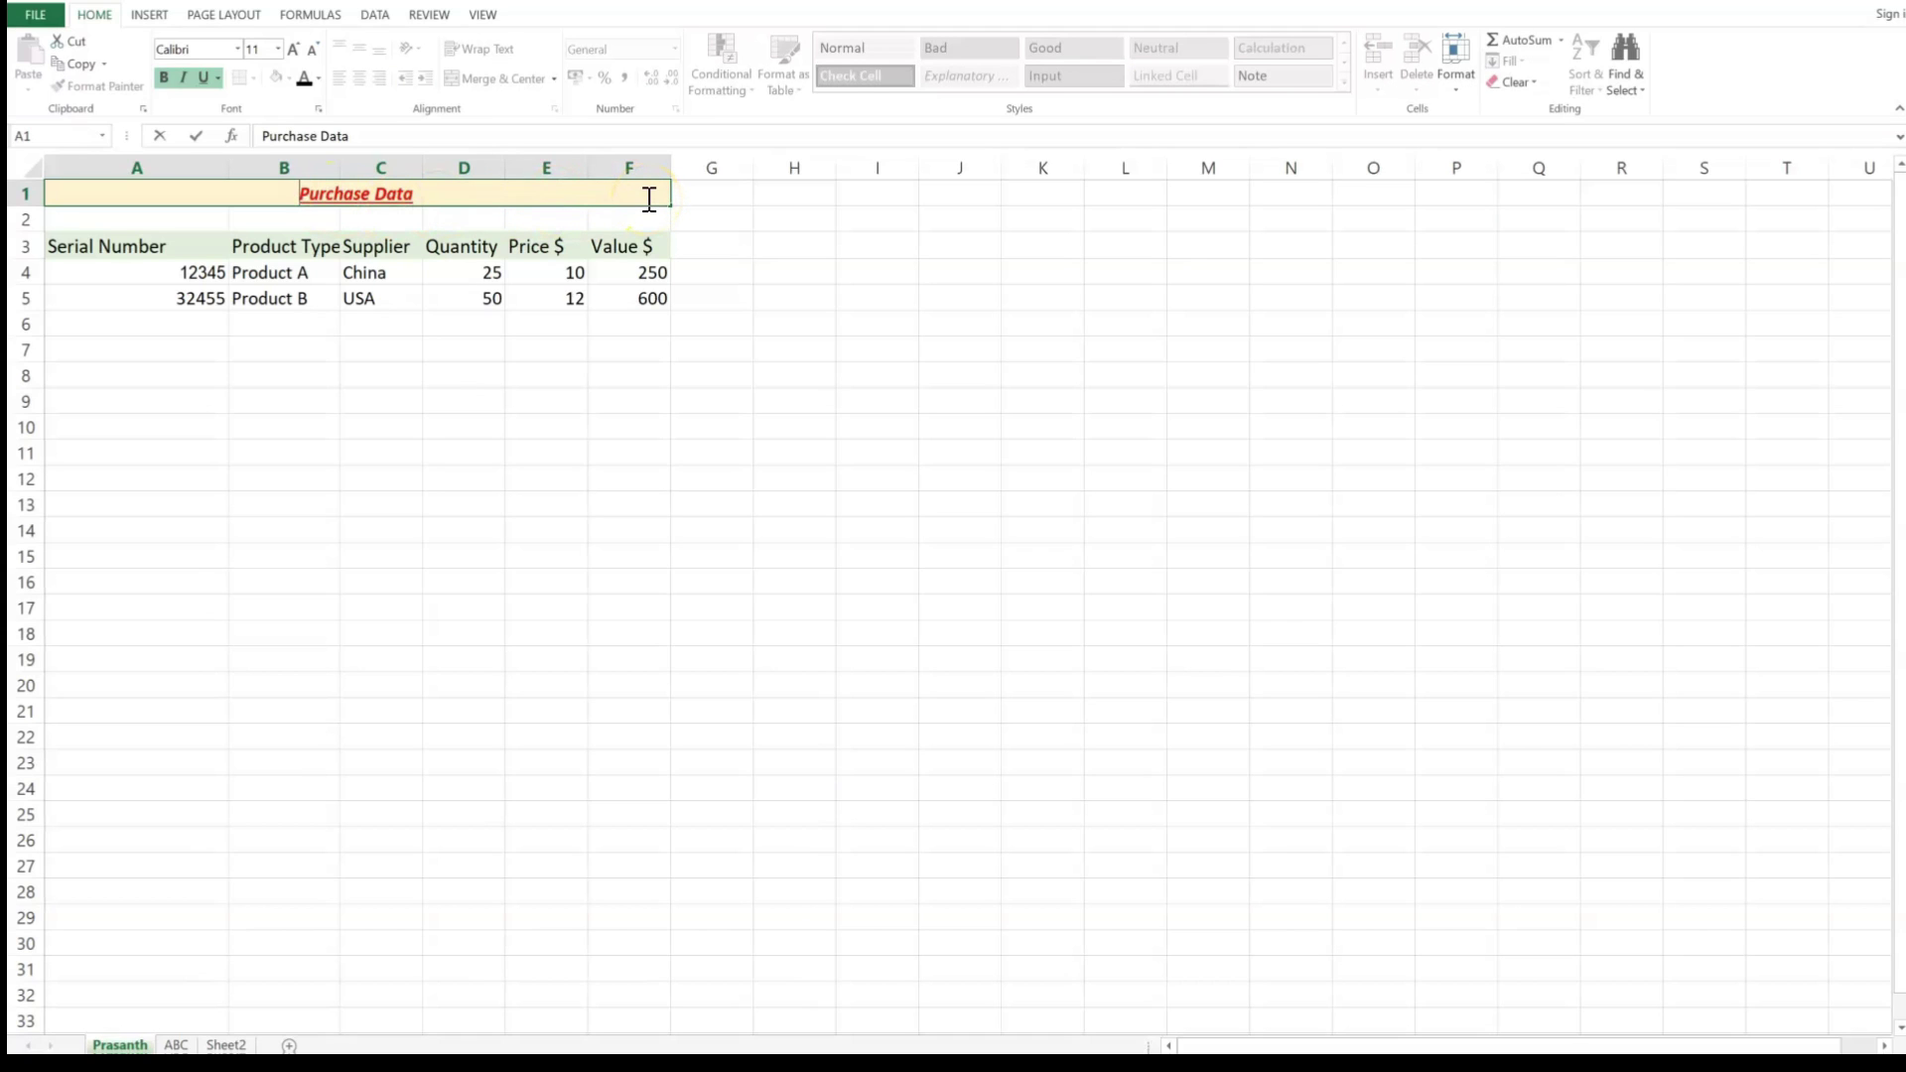
# Shorten row 2, then select the table range A3:F5
pyautogui.click(689, 242)
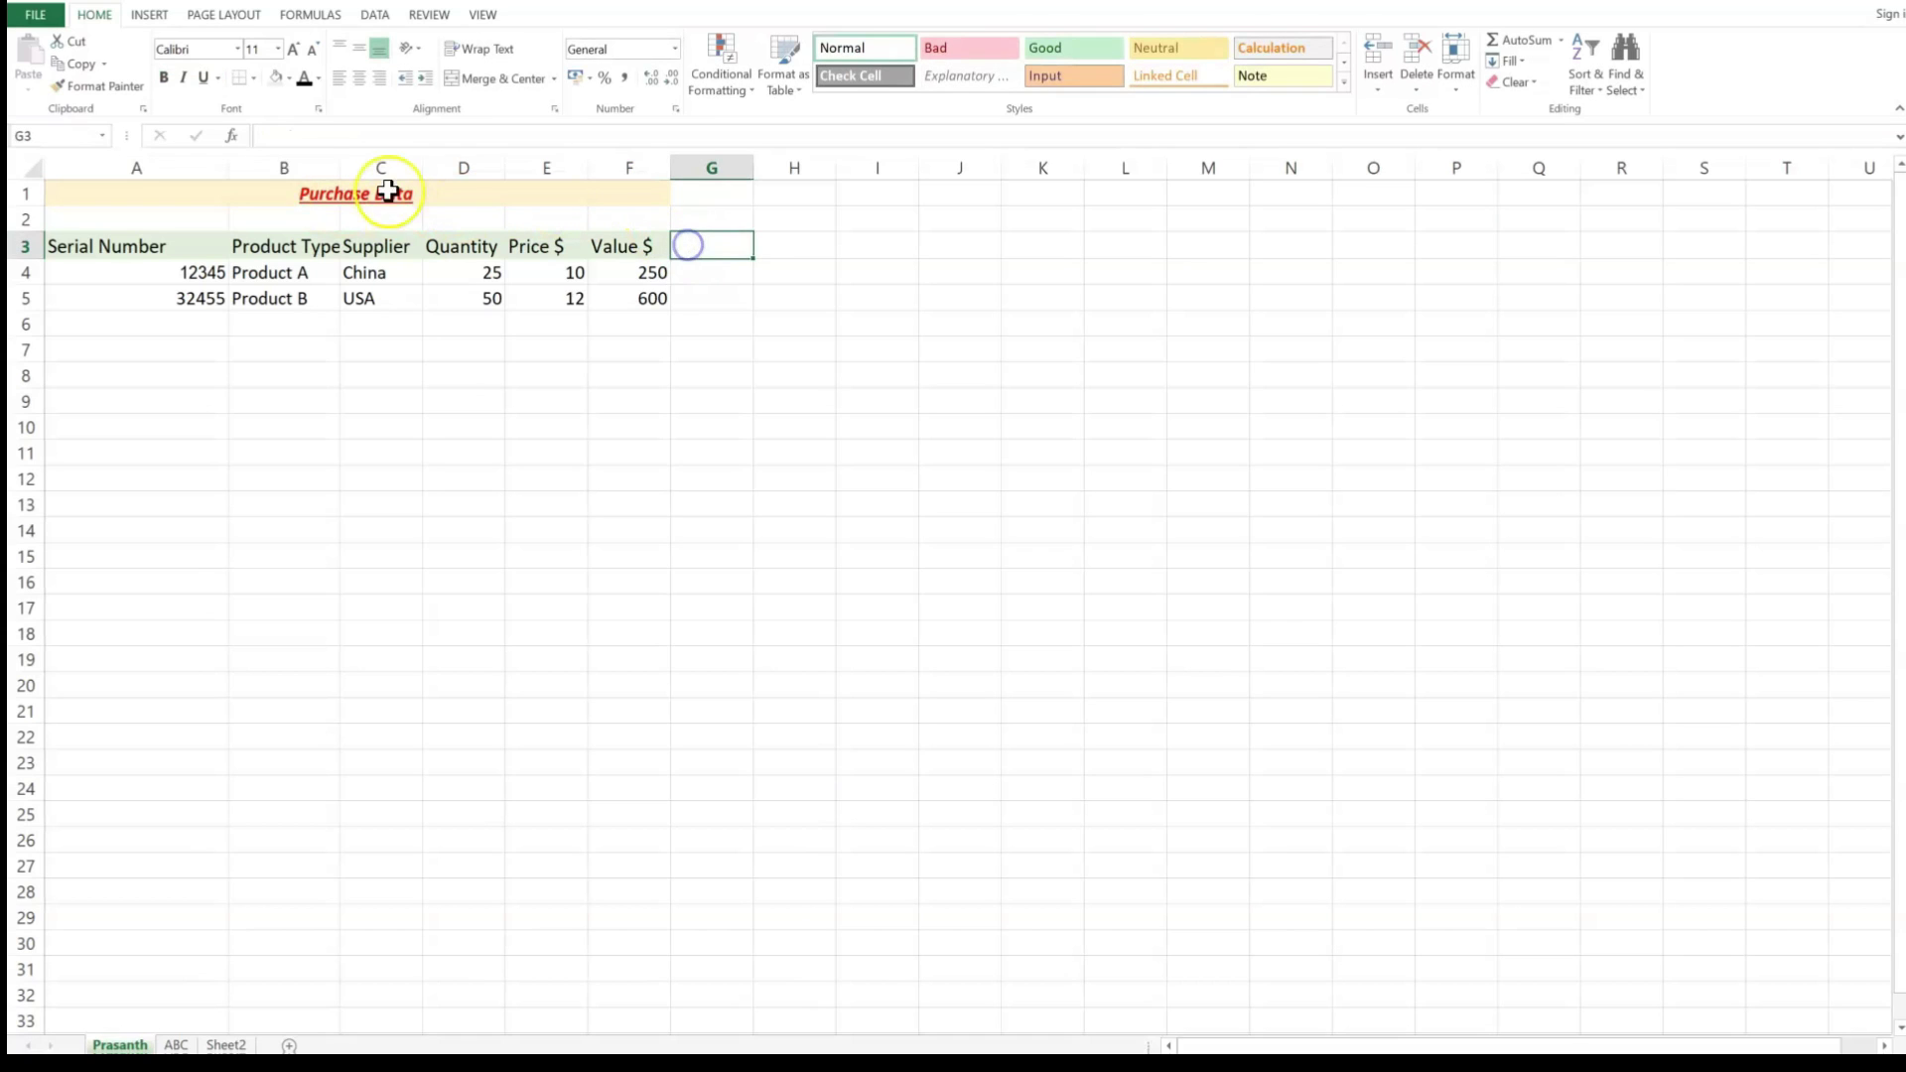
pyautogui.moveTo(21, 233); pyautogui.dragTo(16, 221)
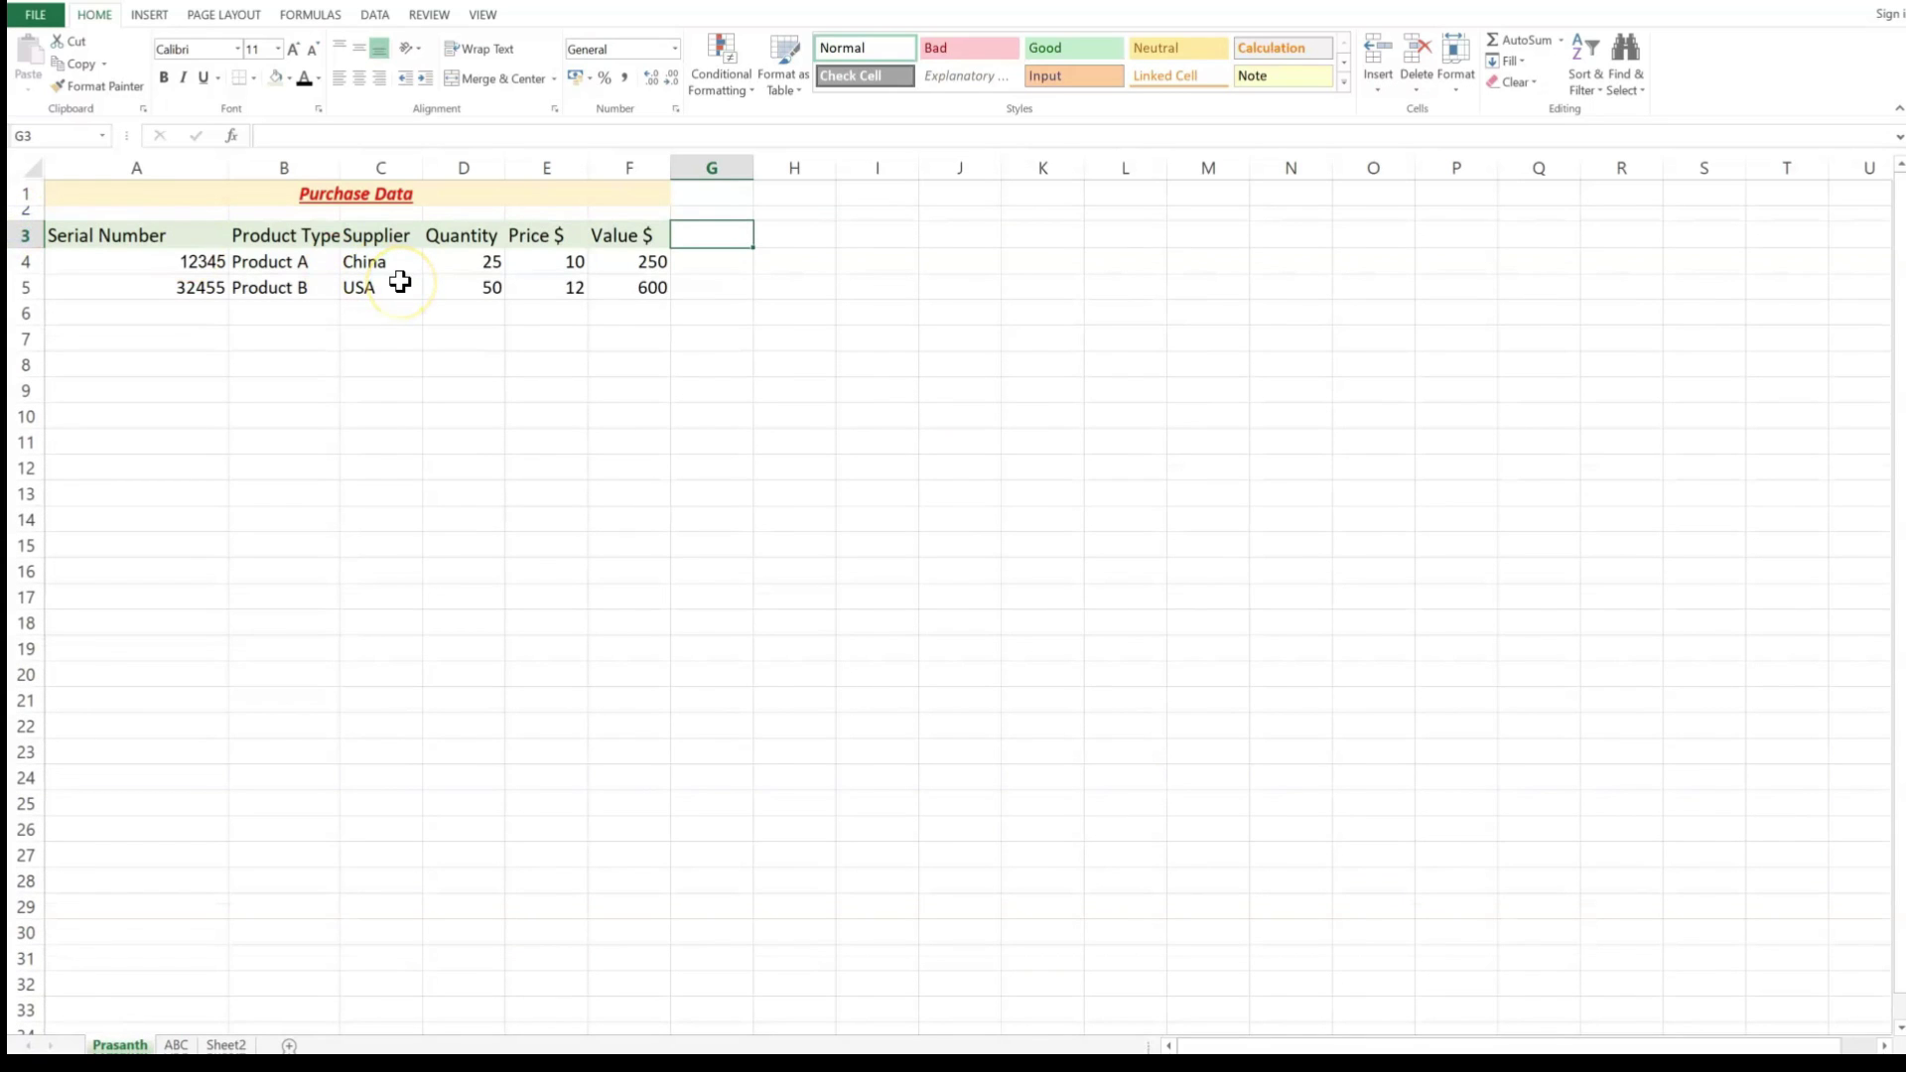
pyautogui.click(159, 235)
pyautogui.moveTo(139, 235); pyautogui.dragTo(645, 287)
pyautogui.click(444, 192)
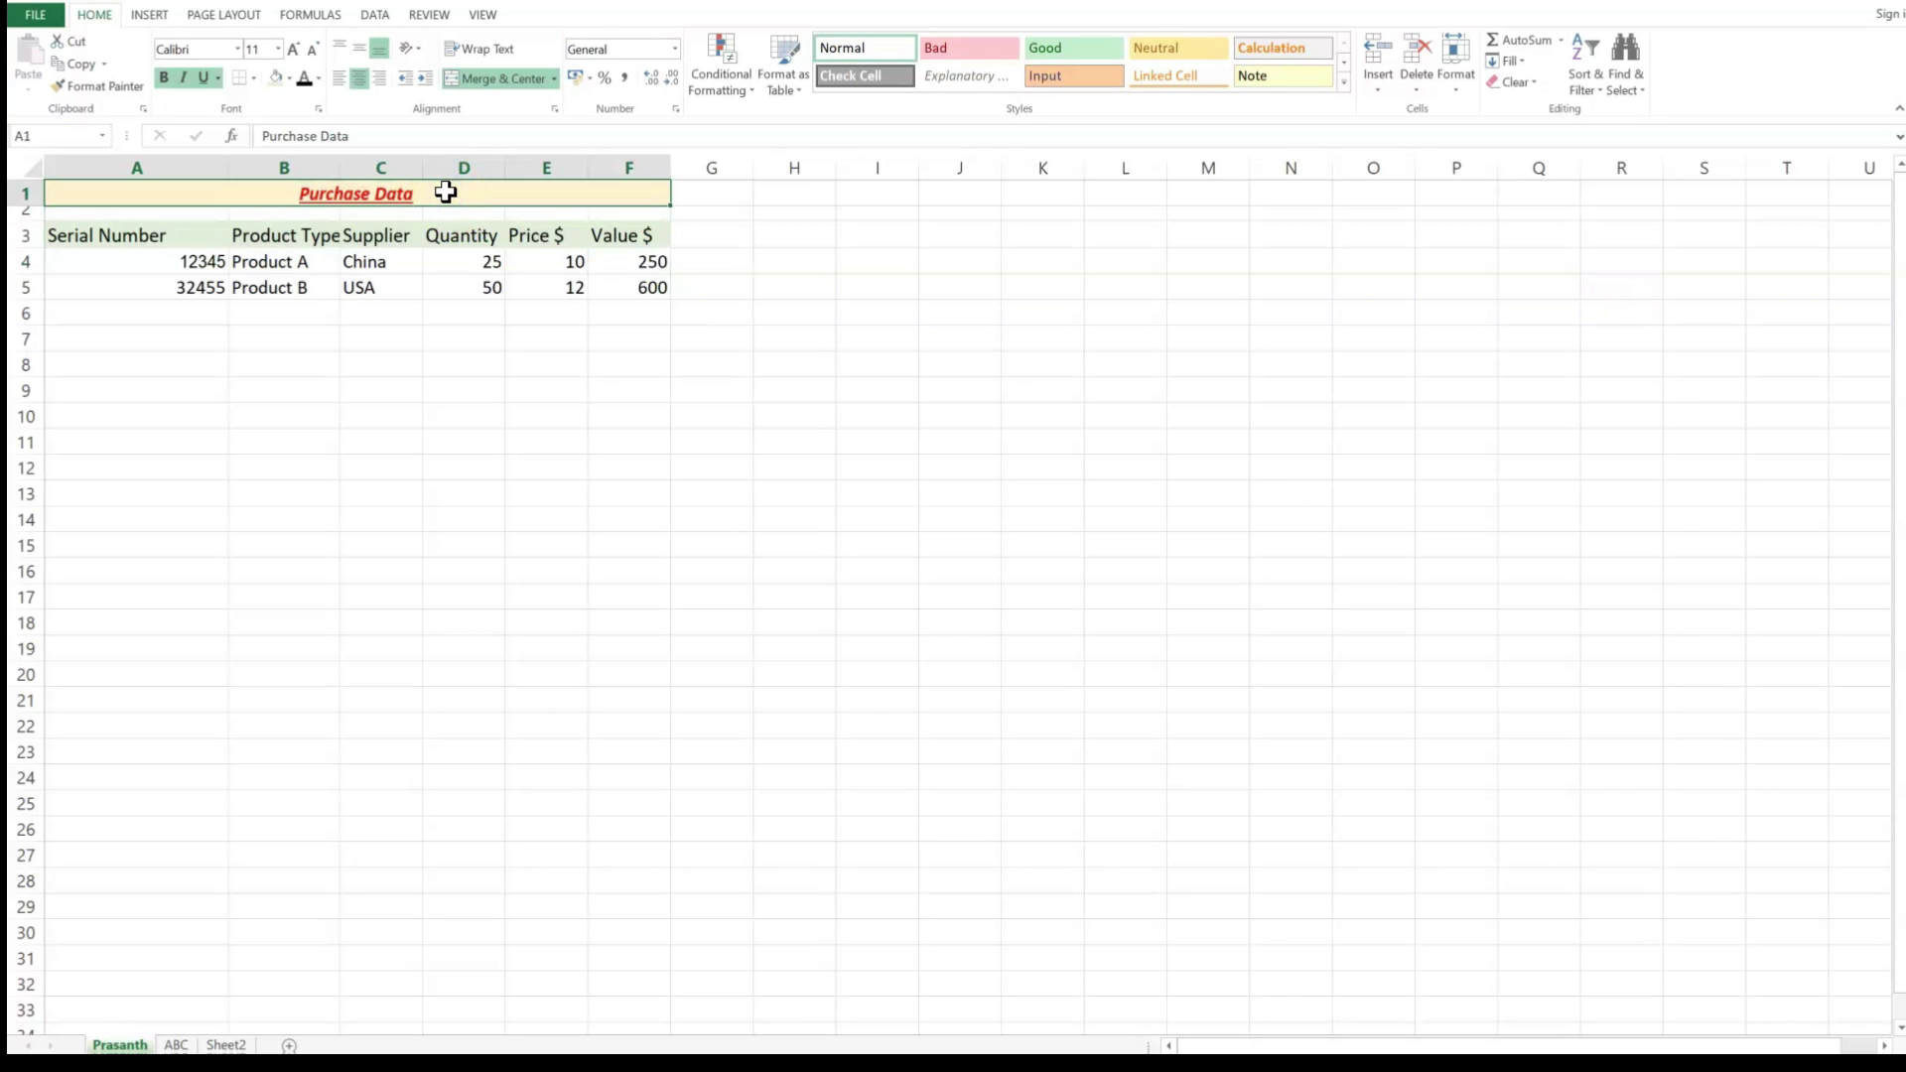
pyautogui.click(523, 285)
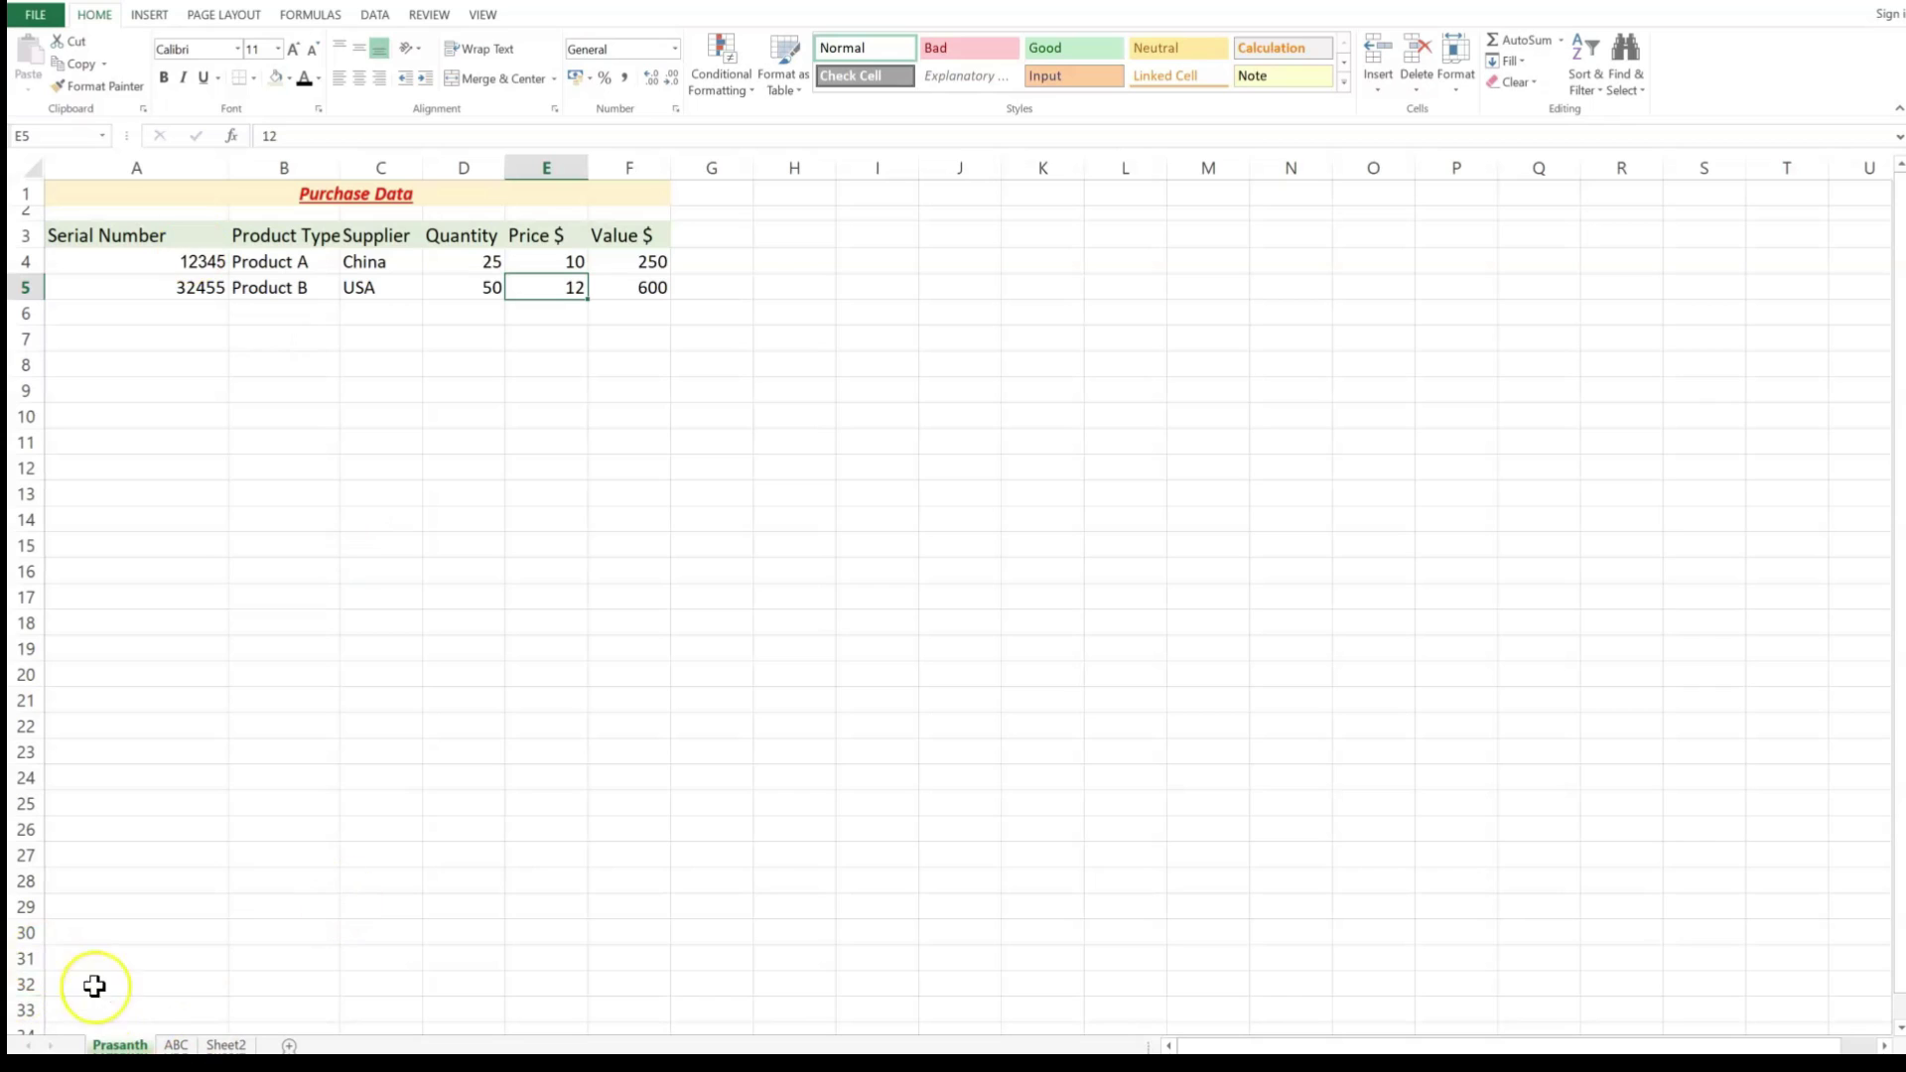
pyautogui.click(147, 240)
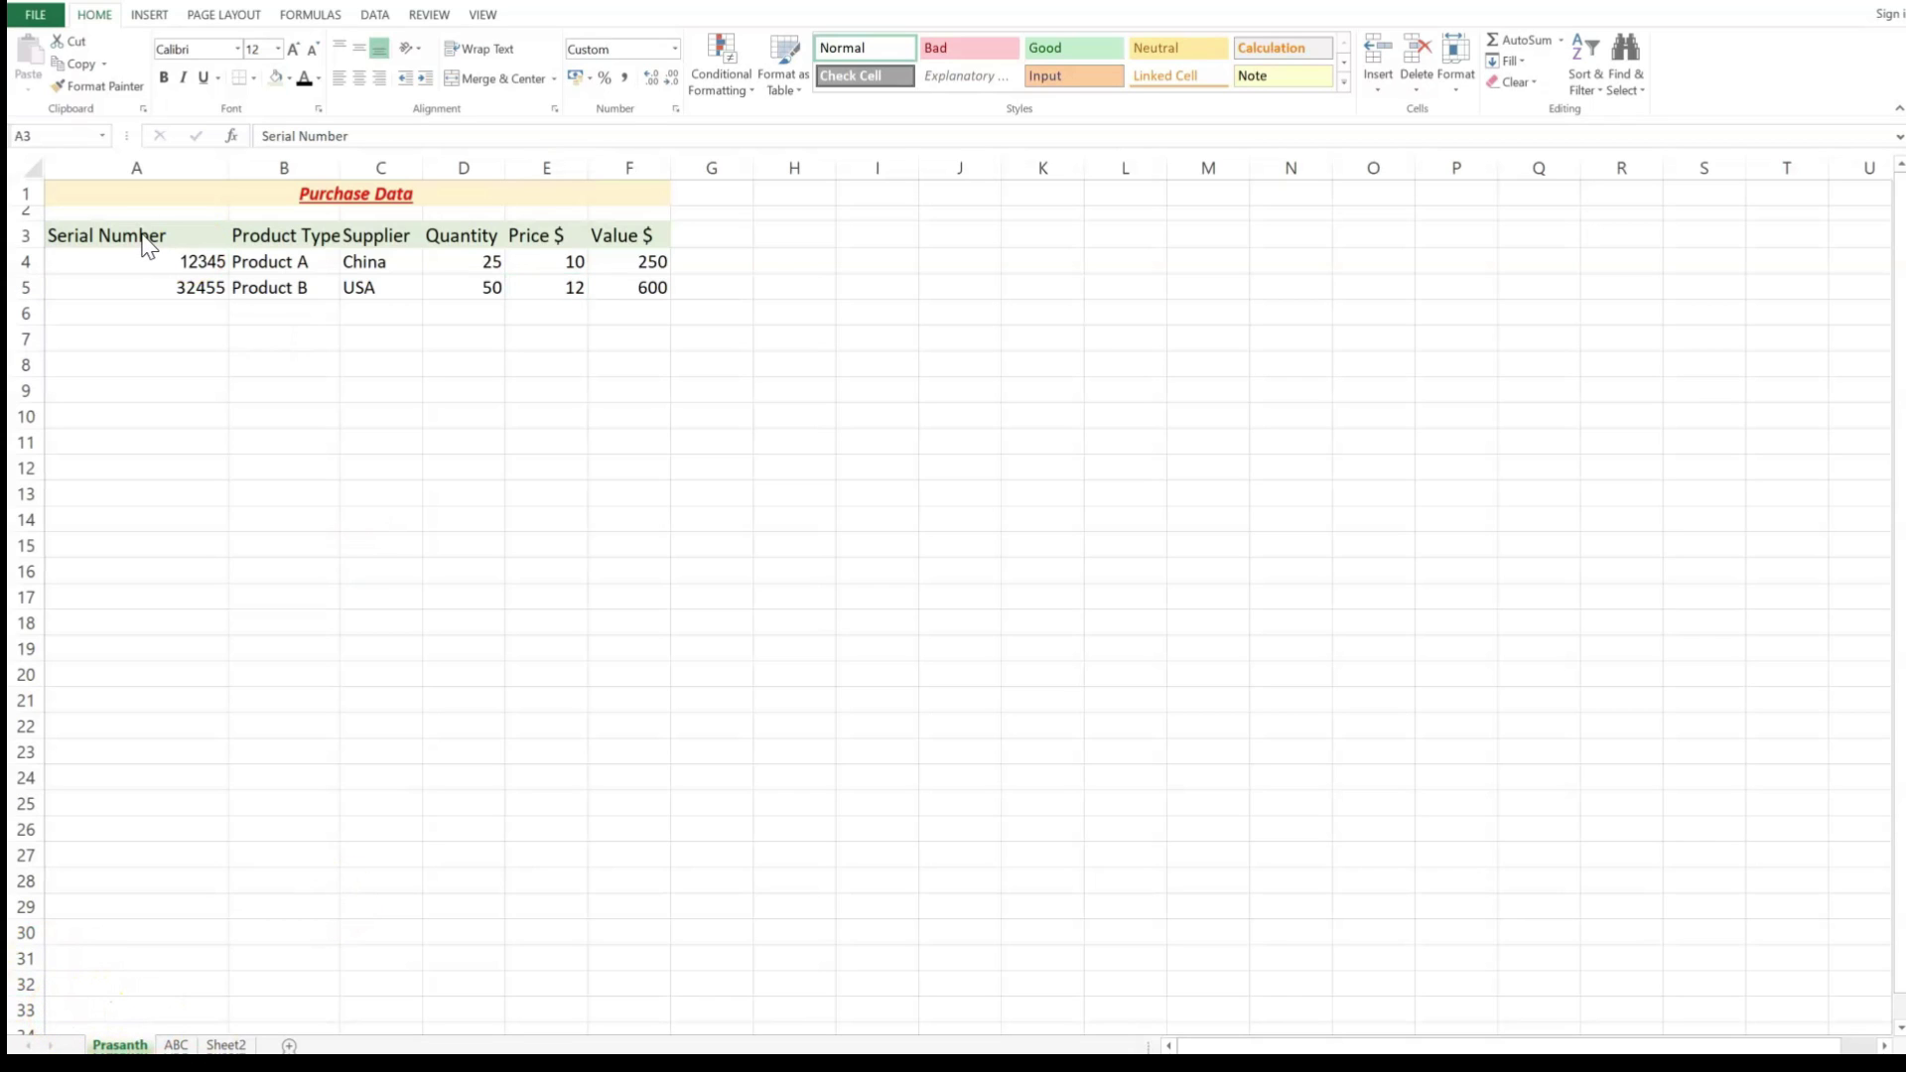
pyautogui.click(150, 236)
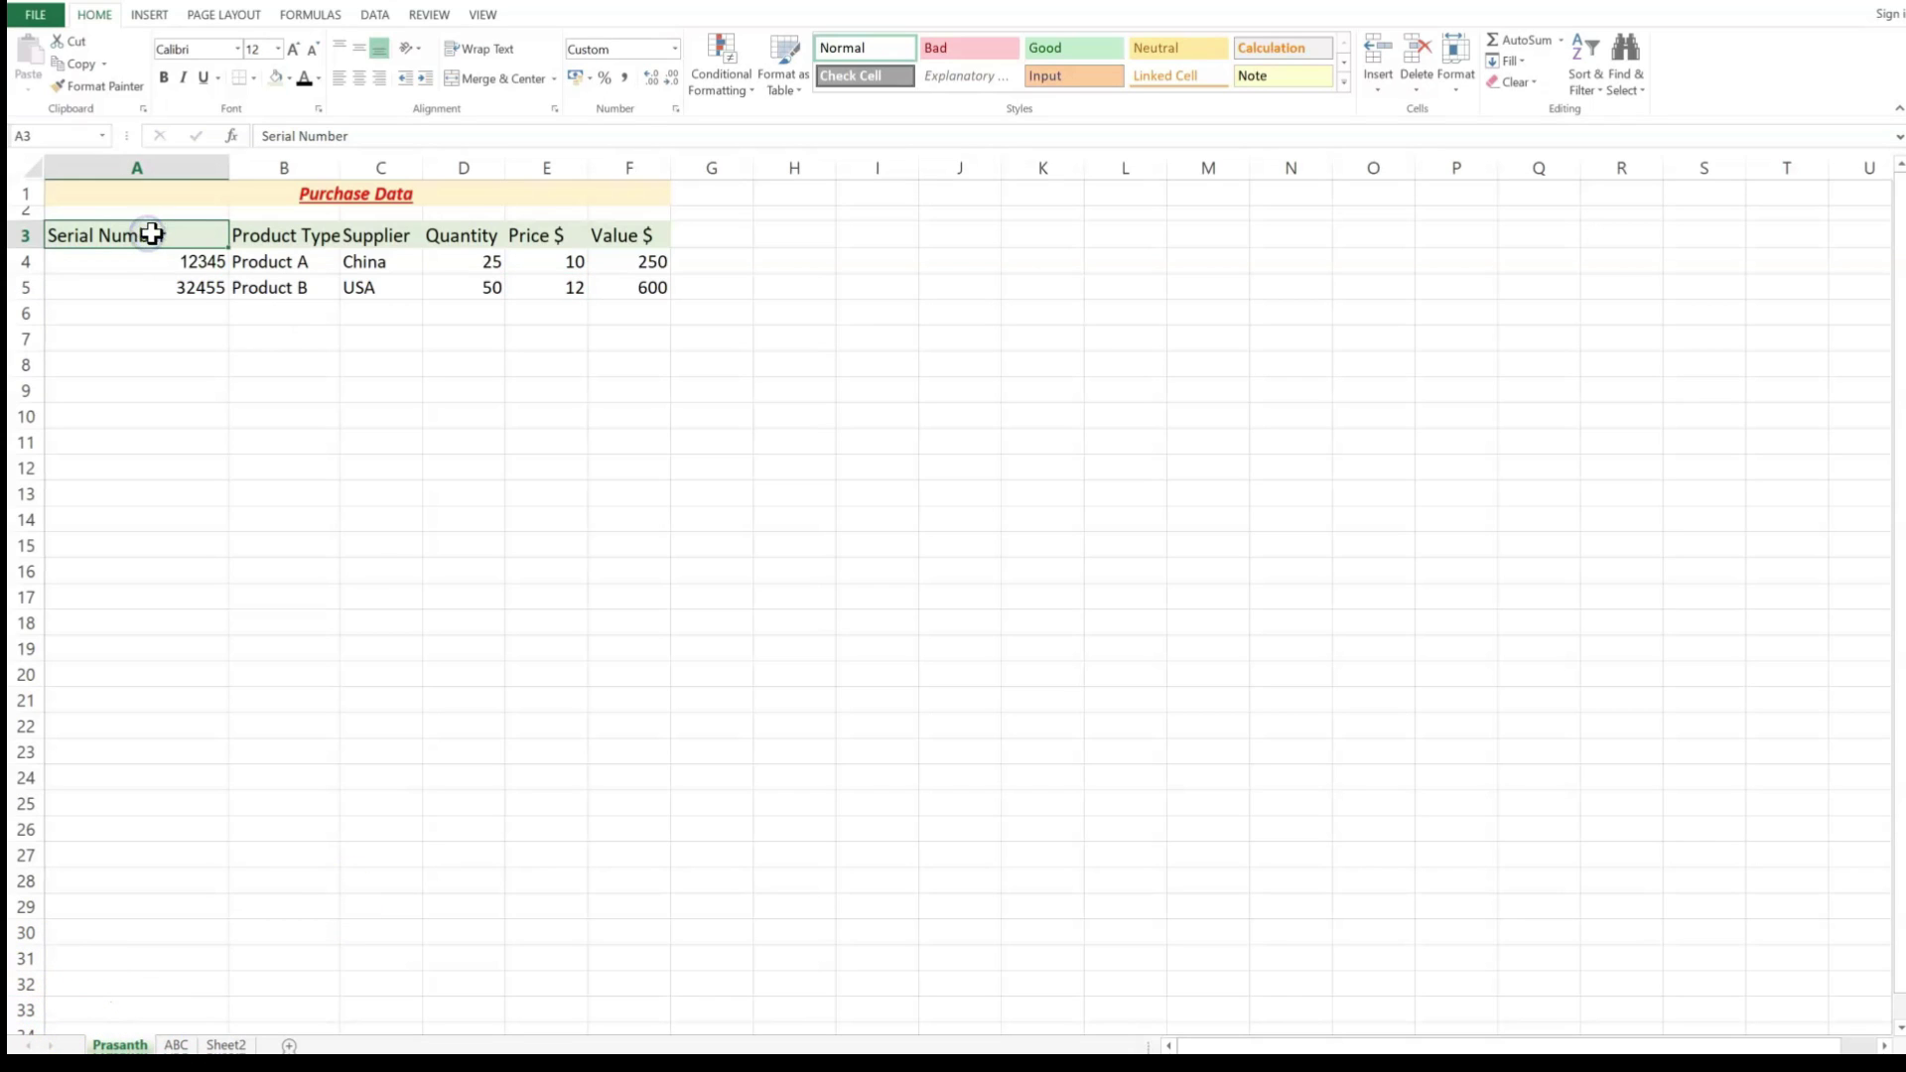
pyautogui.moveTo(149, 234); pyautogui.dragTo(620, 287)
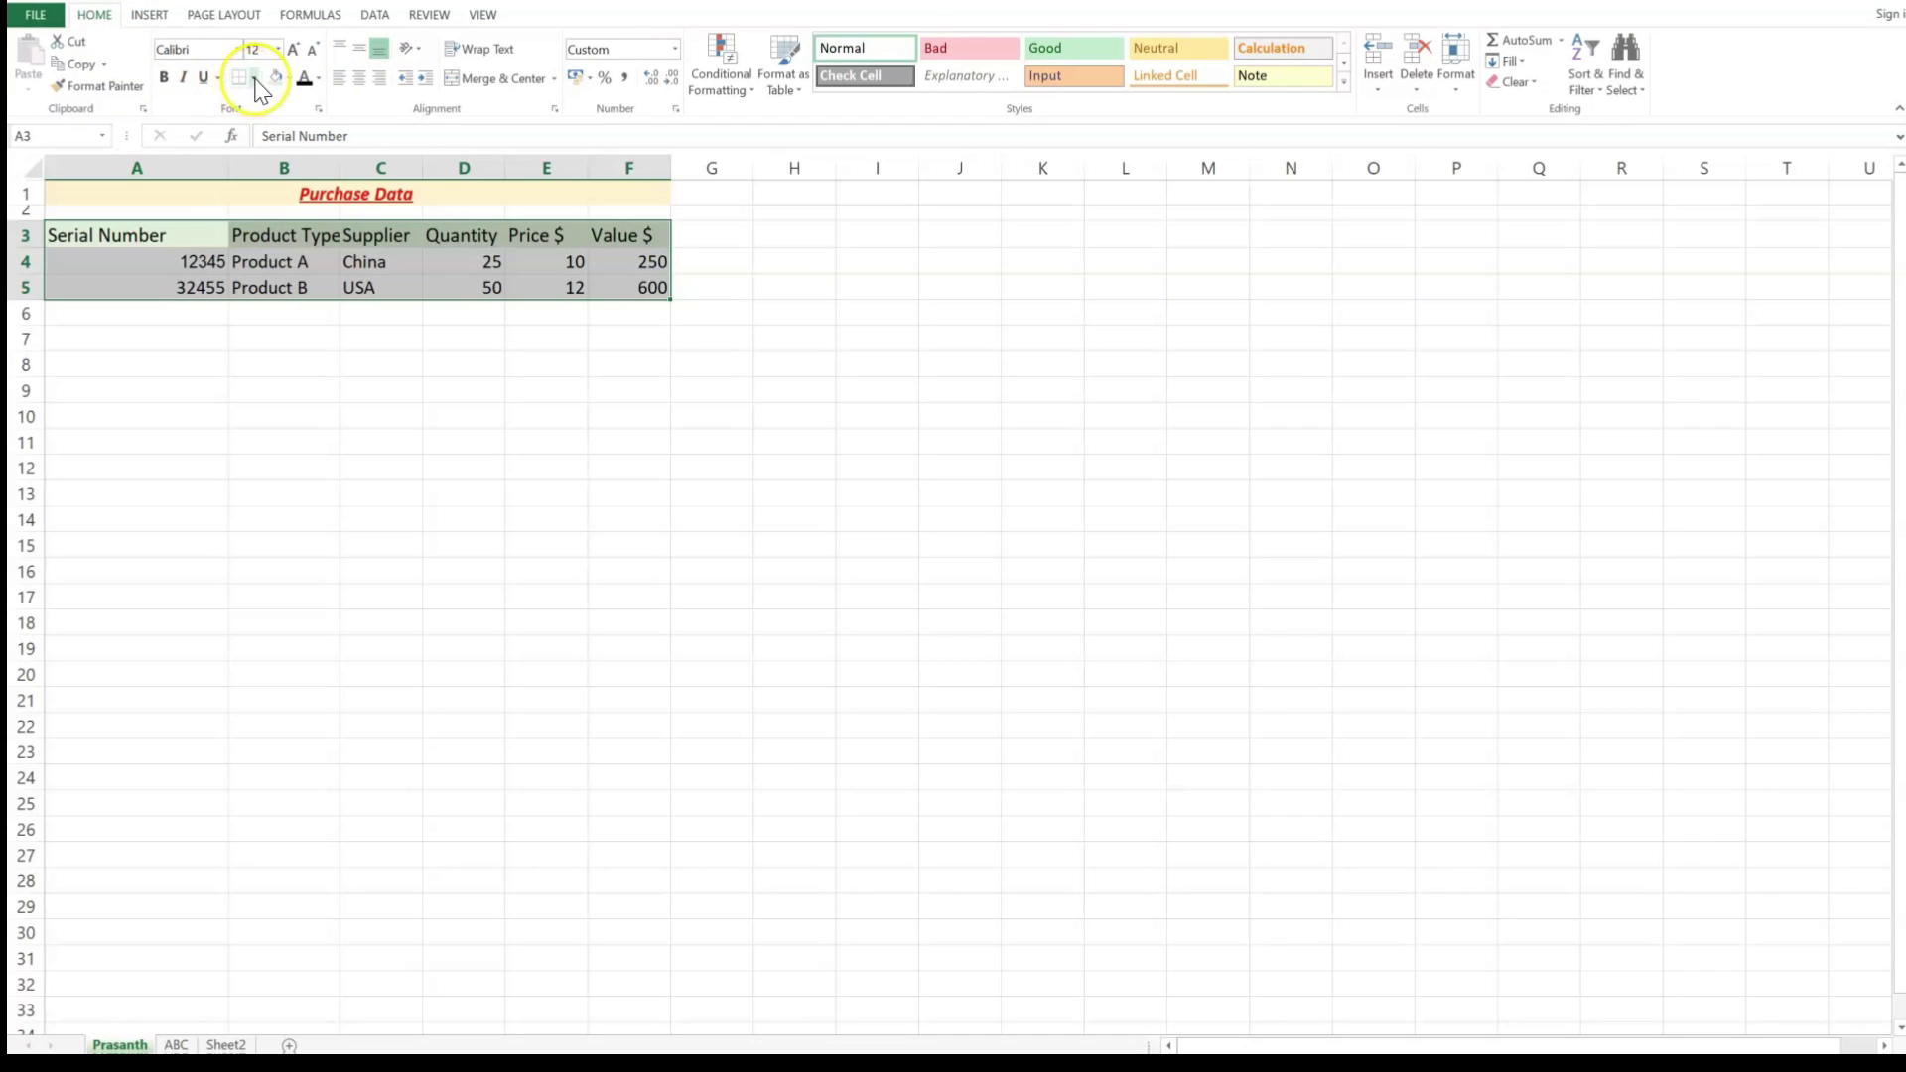
# Apply All Borders to A3:F5 and check the bordered cells
pyautogui.click(255, 77)
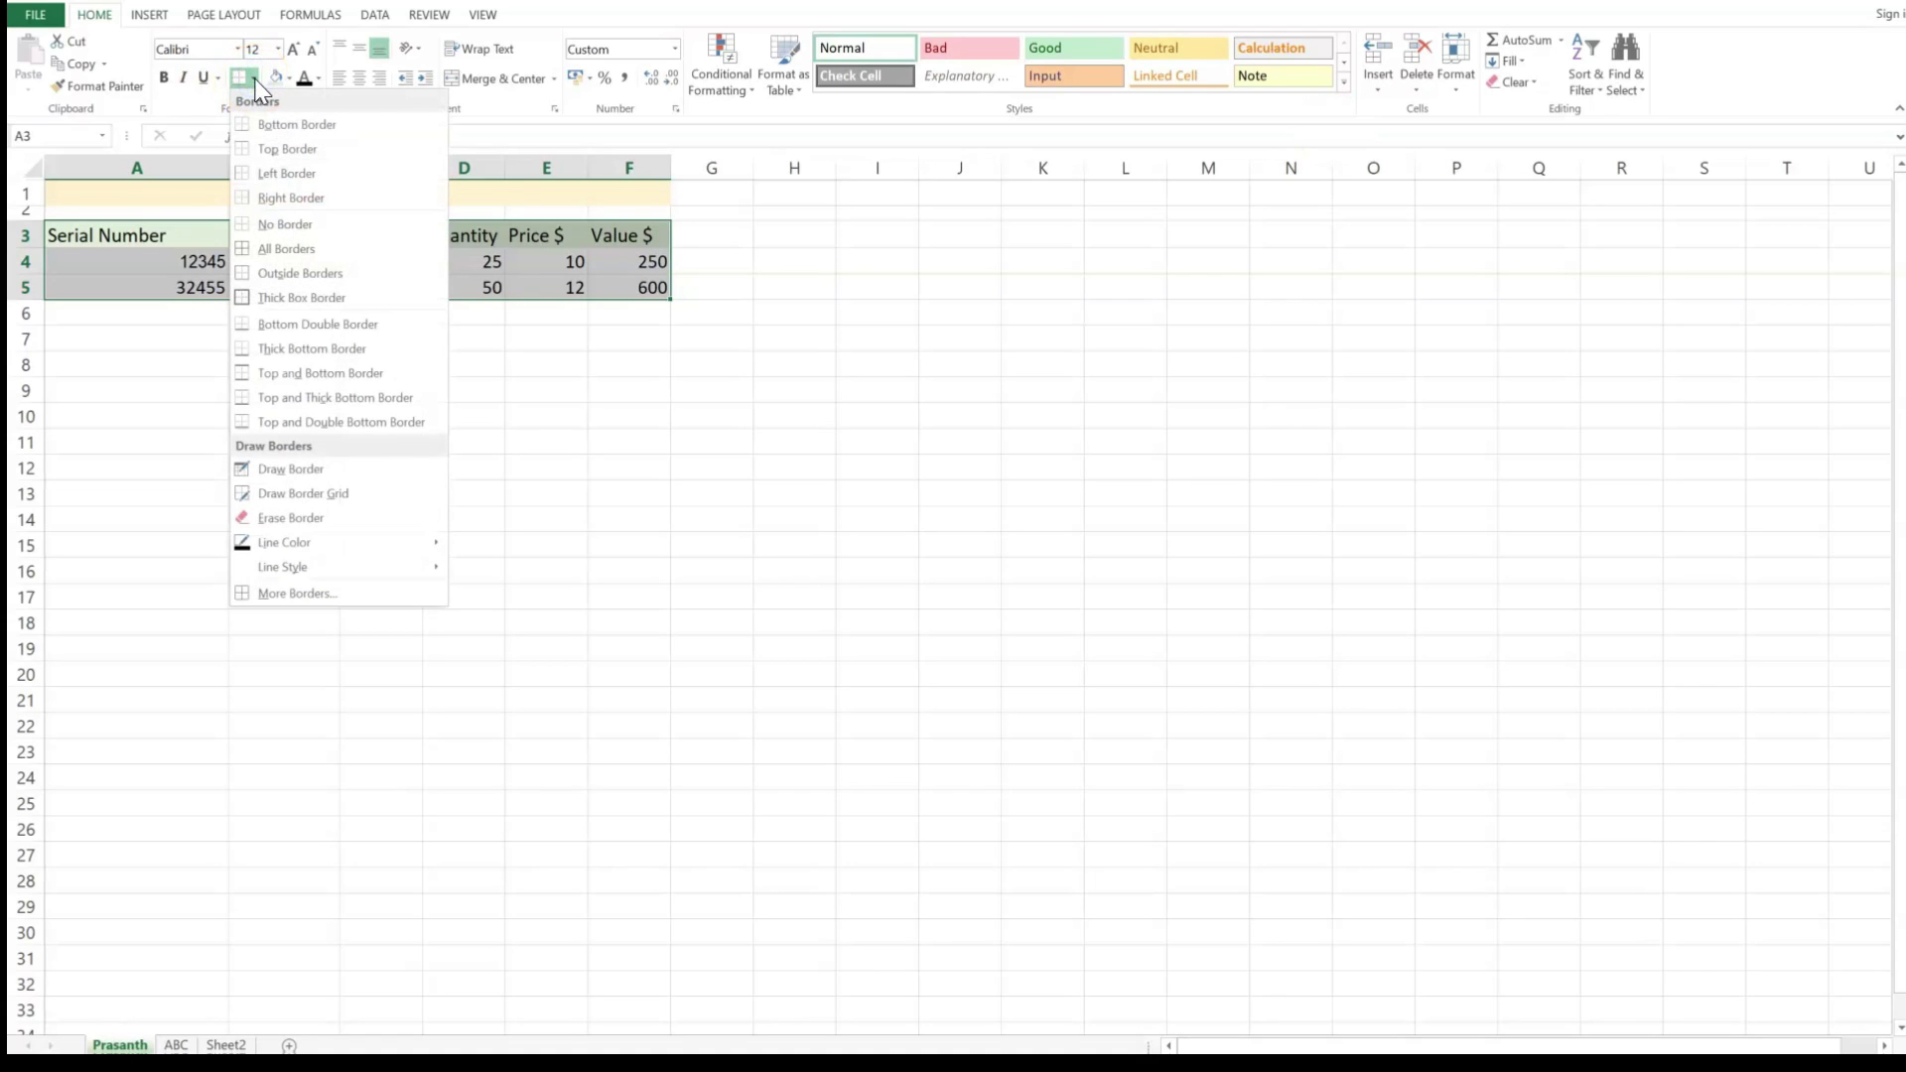
pyautogui.click(292, 254)
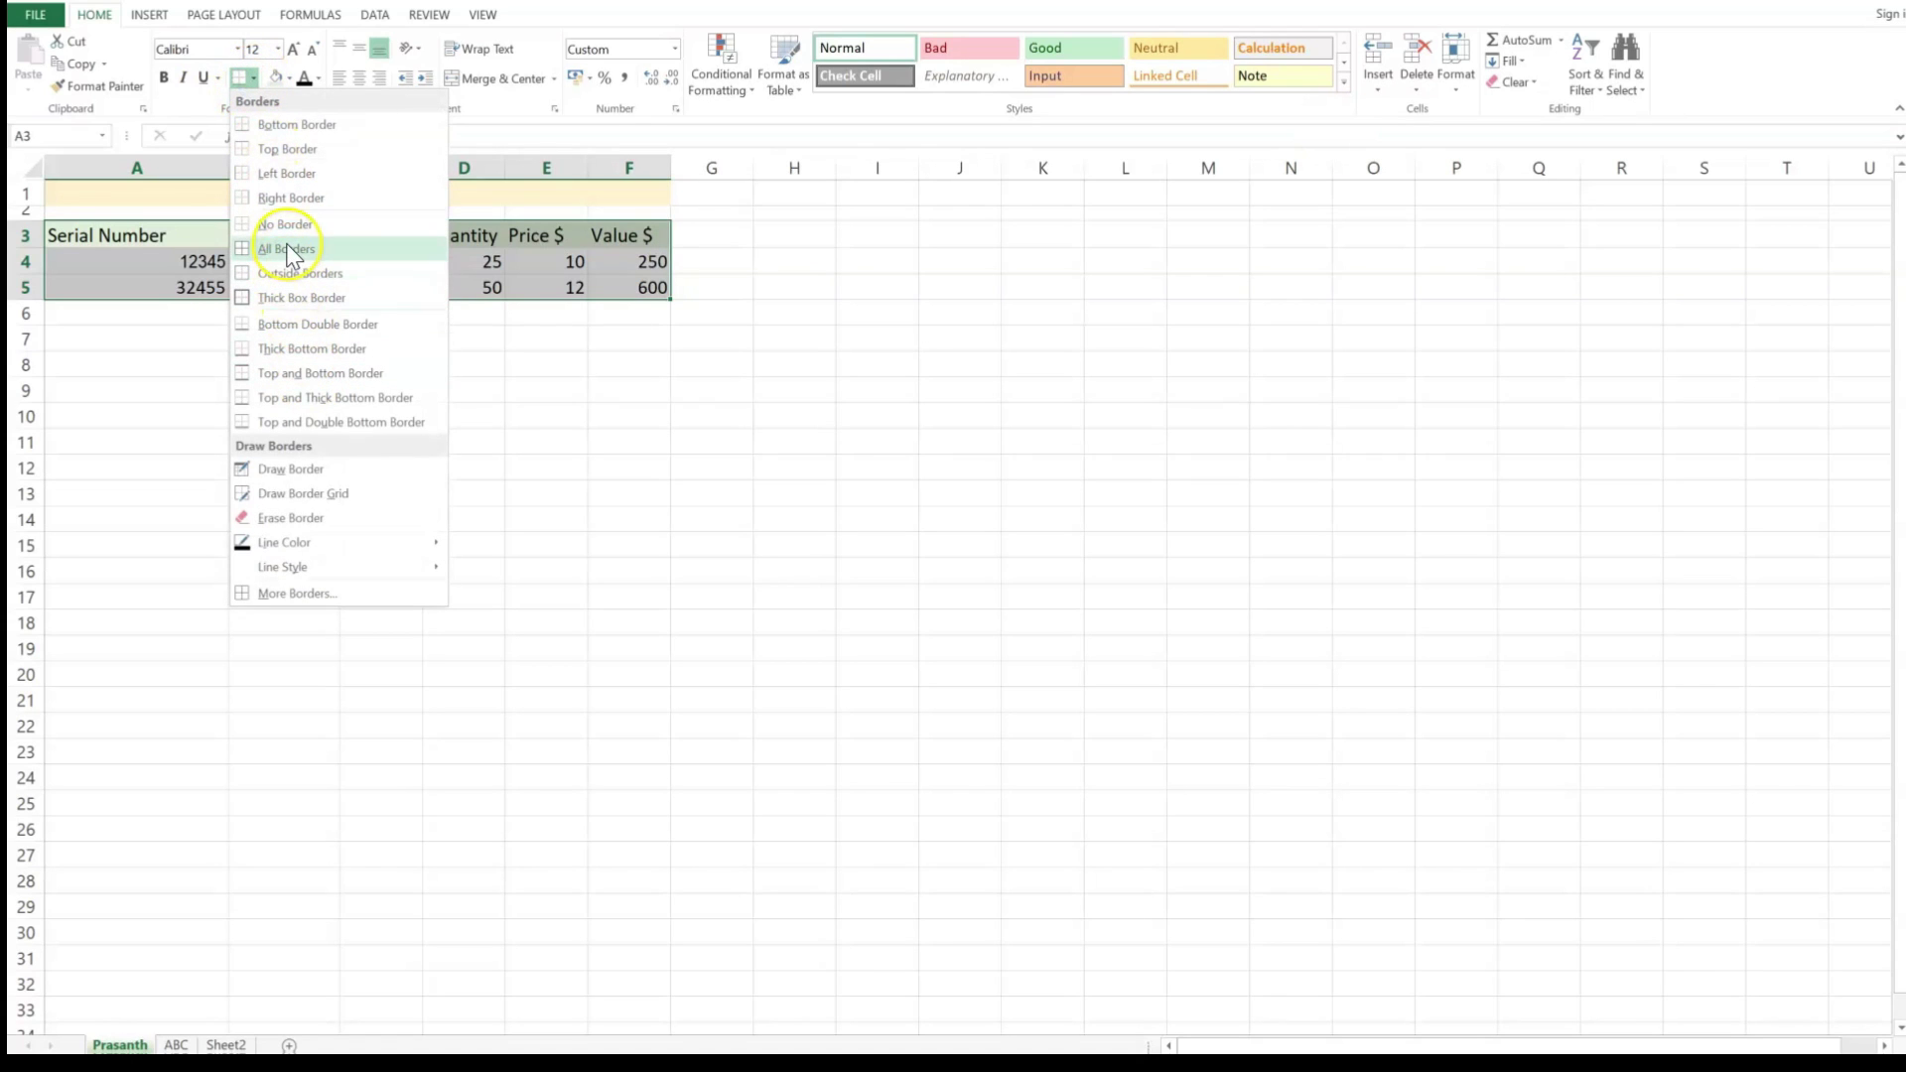
pyautogui.click(254, 369)
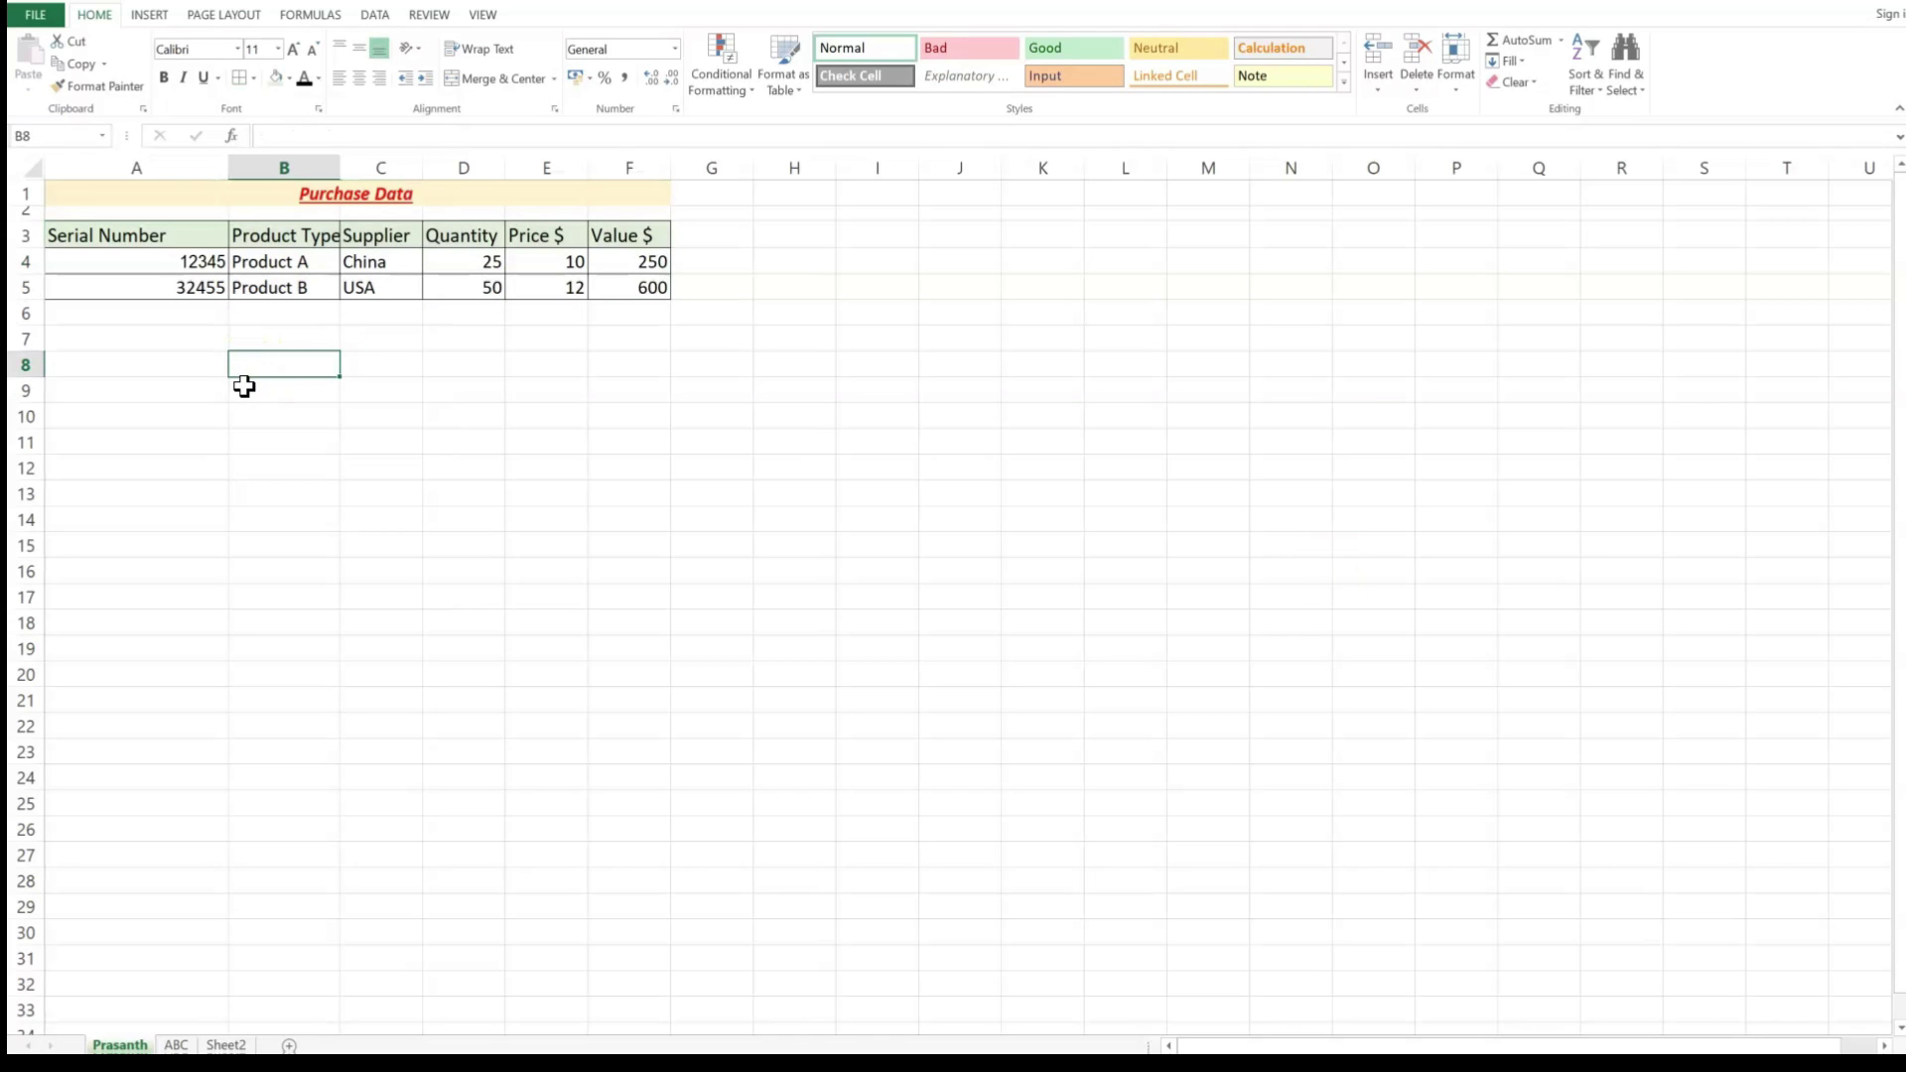
pyautogui.moveTo(102, 199); pyautogui.dragTo(575, 327)
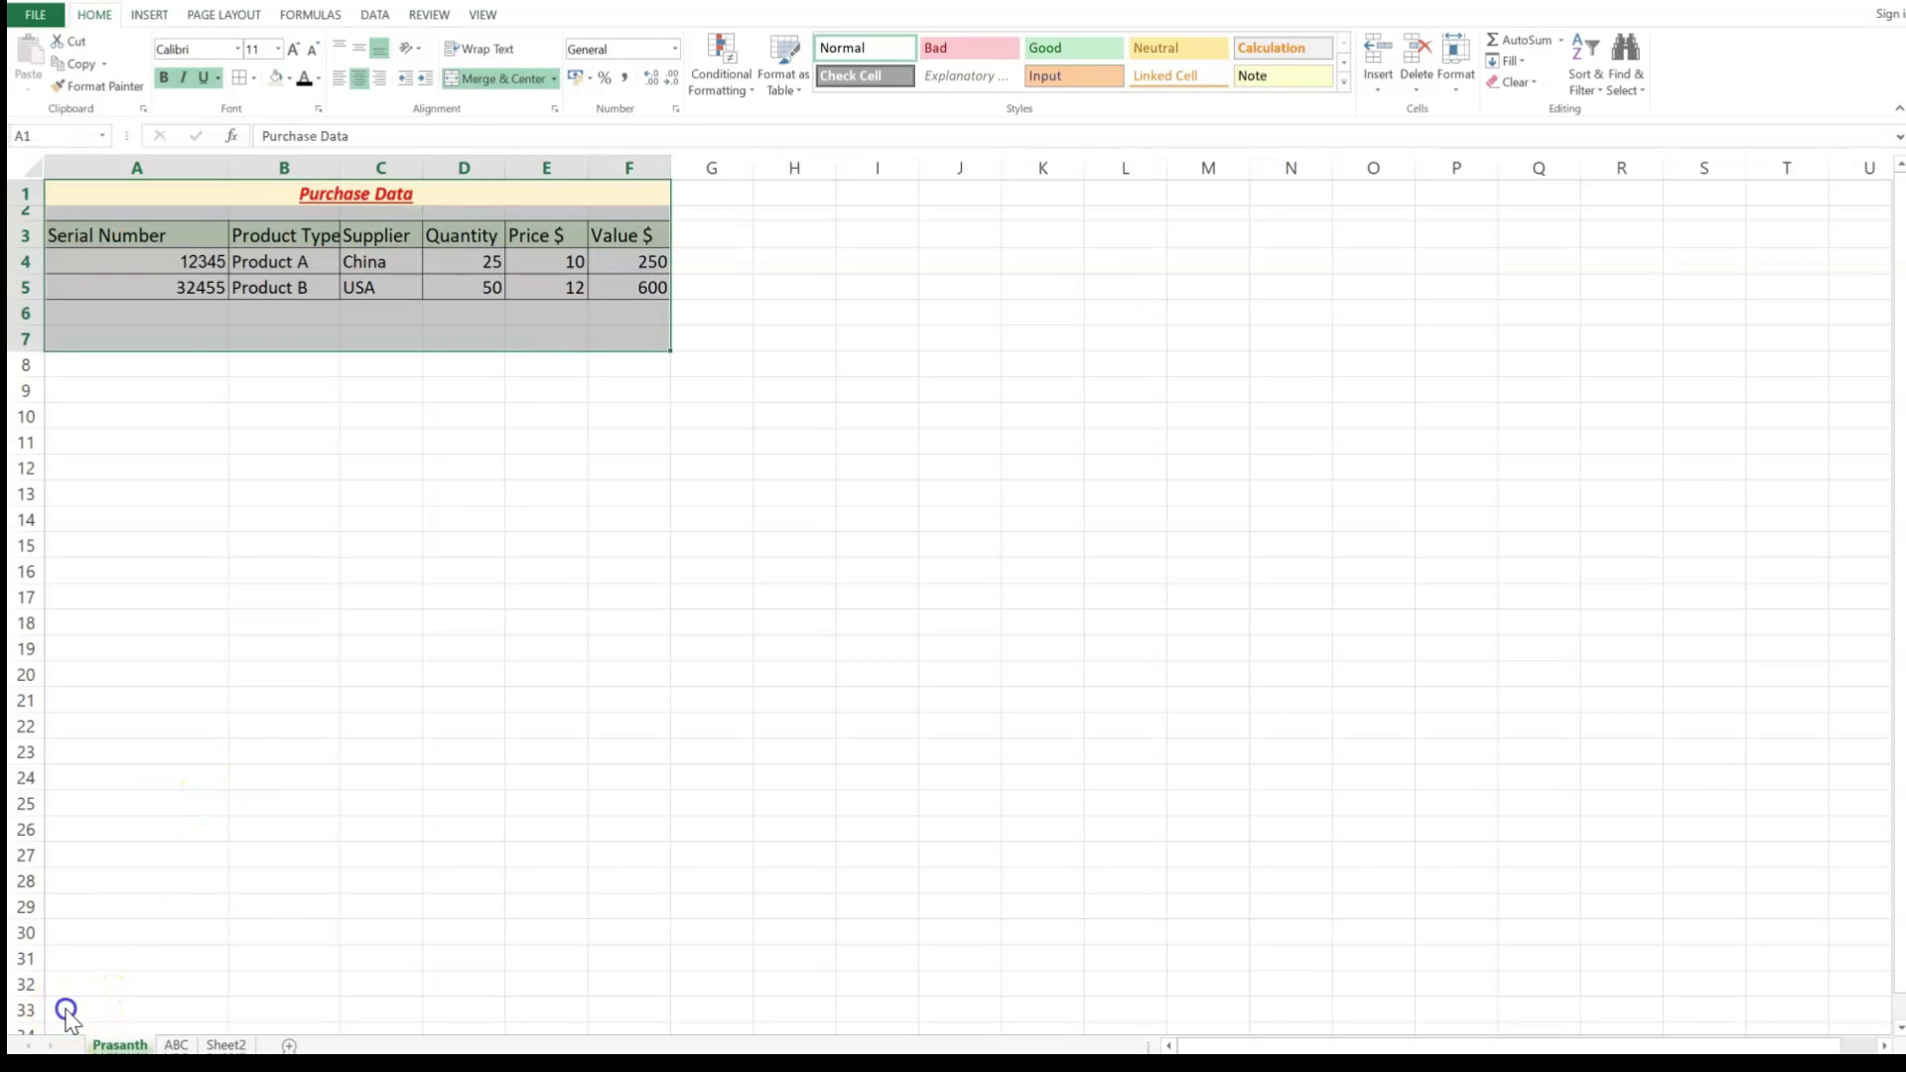
pyautogui.click(284, 647)
pyautogui.moveTo(141, 236); pyautogui.dragTo(620, 293)
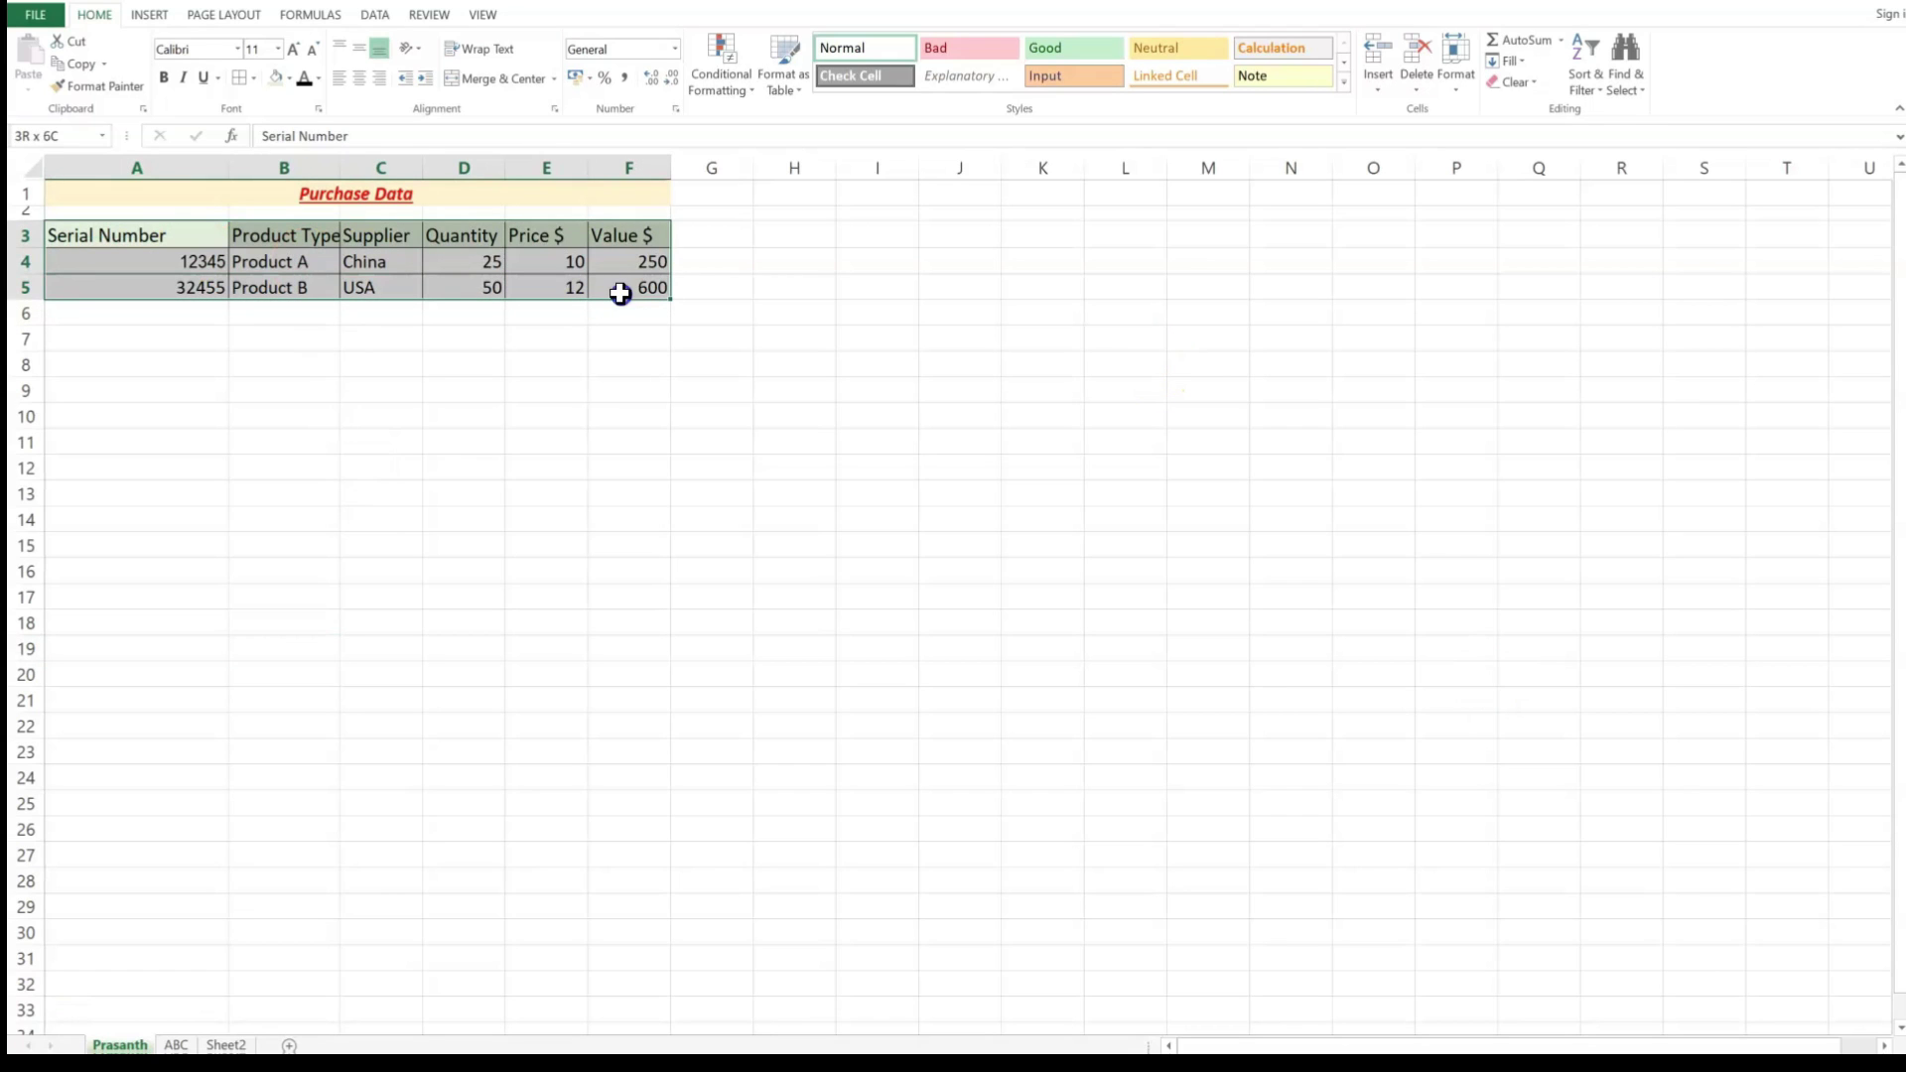
pyautogui.click(623, 336)
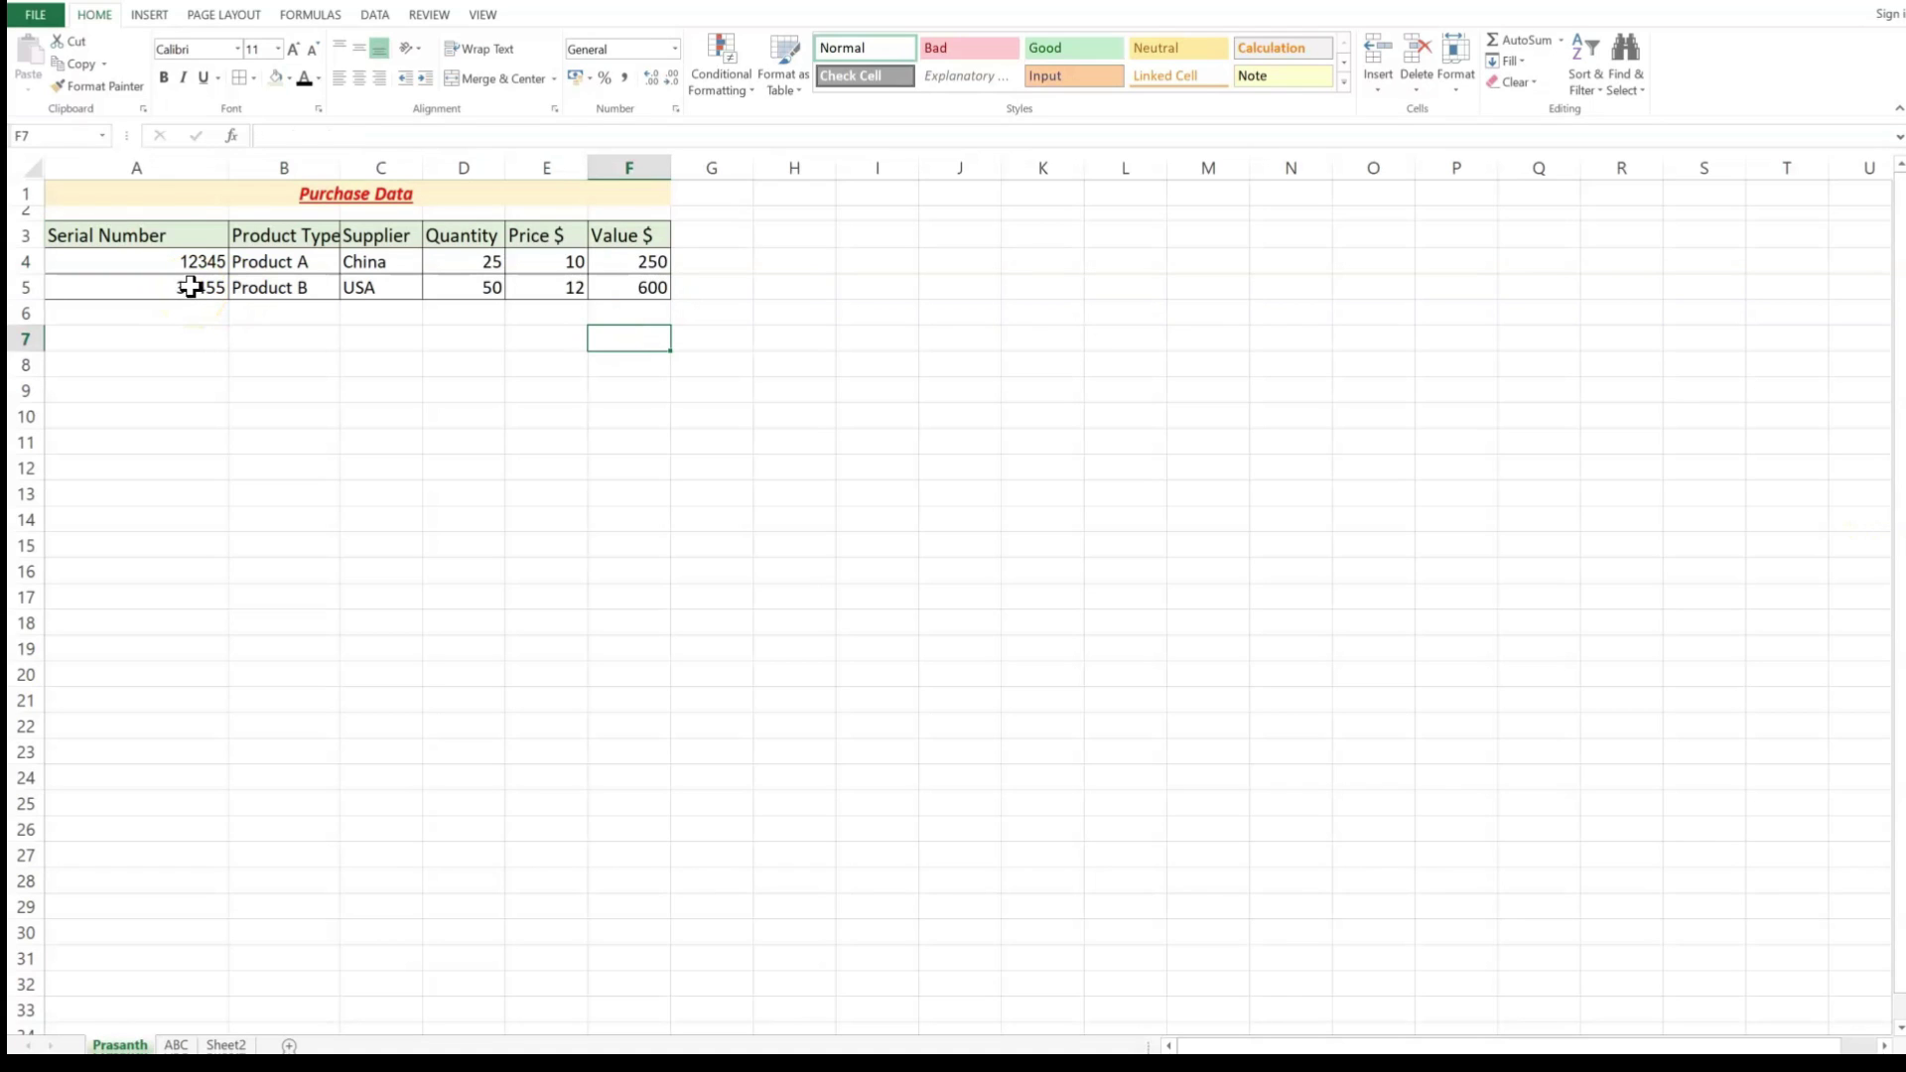
# AutoFit the widths of columns A through F to their contents
pyautogui.moveTo(199, 168); pyautogui.dragTo(627, 154)
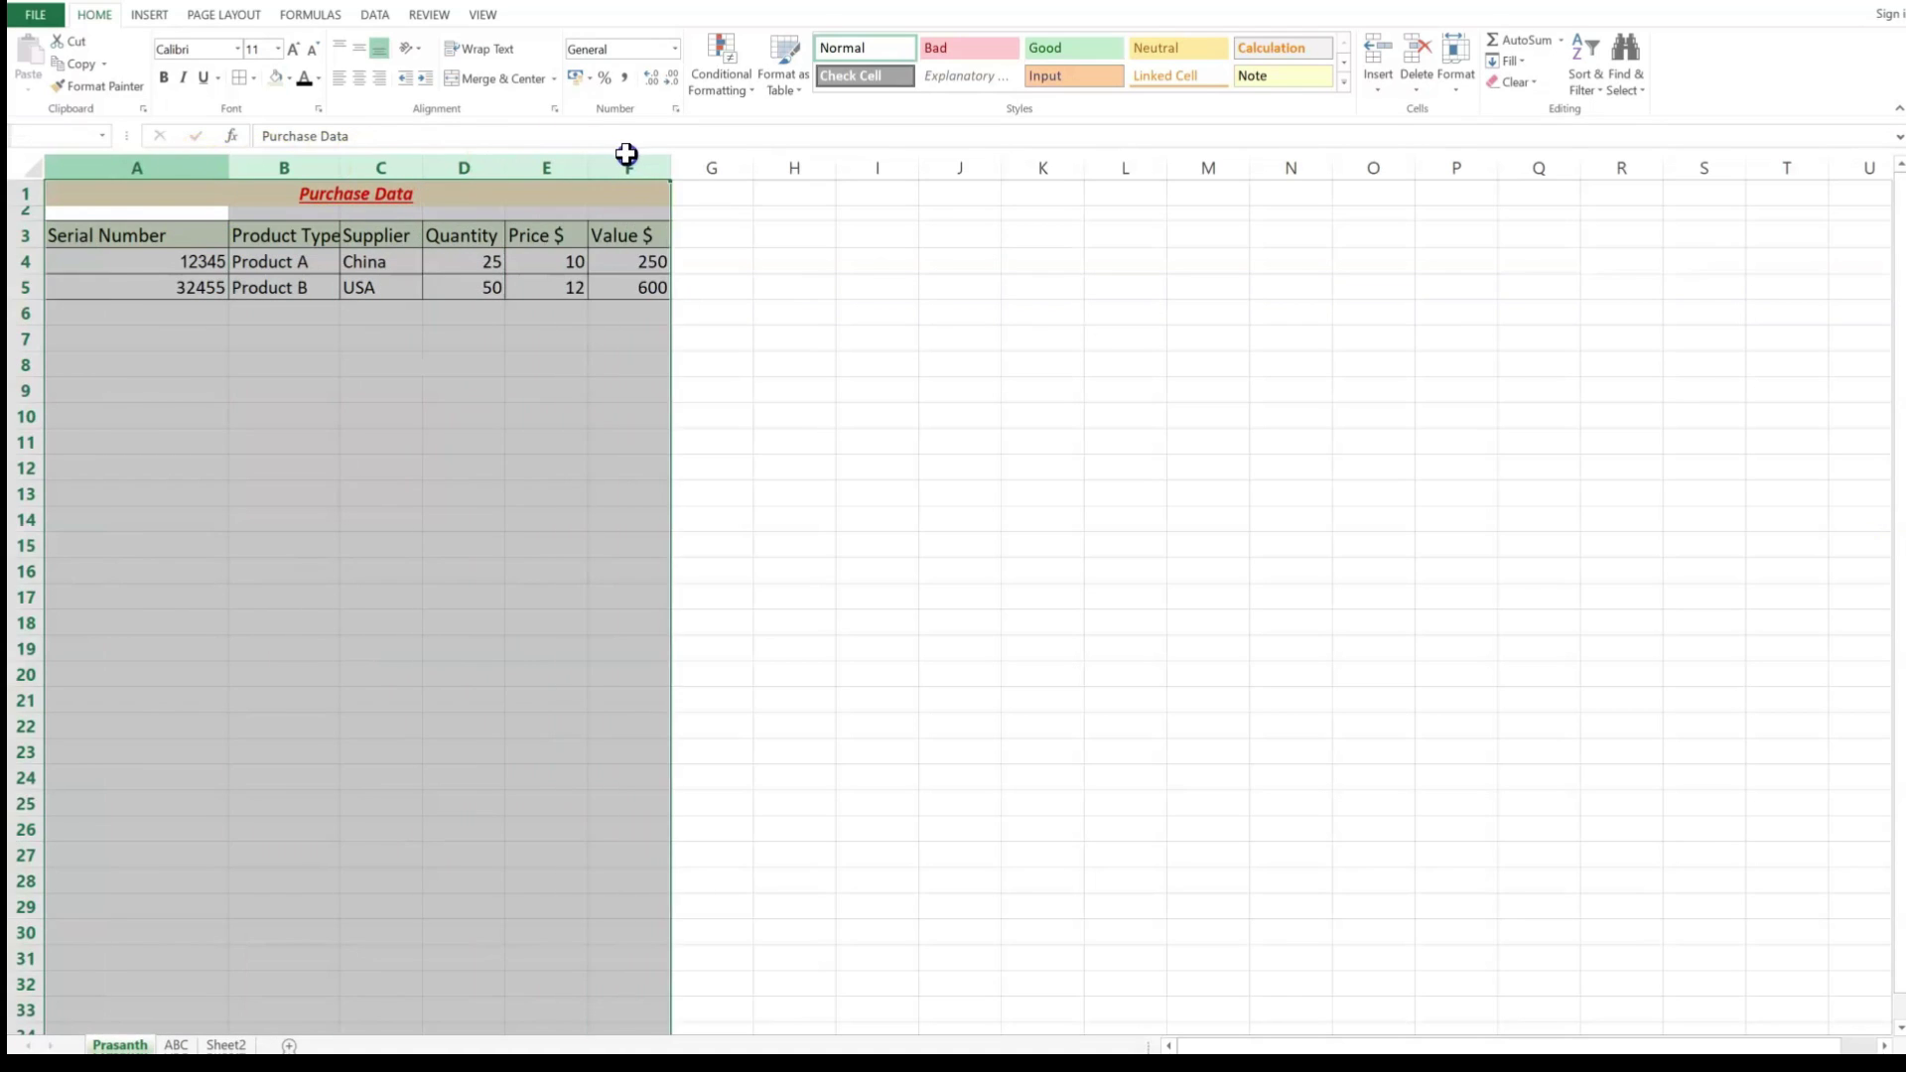
pyautogui.moveTo(162, 236); pyautogui.dragTo(623, 295)
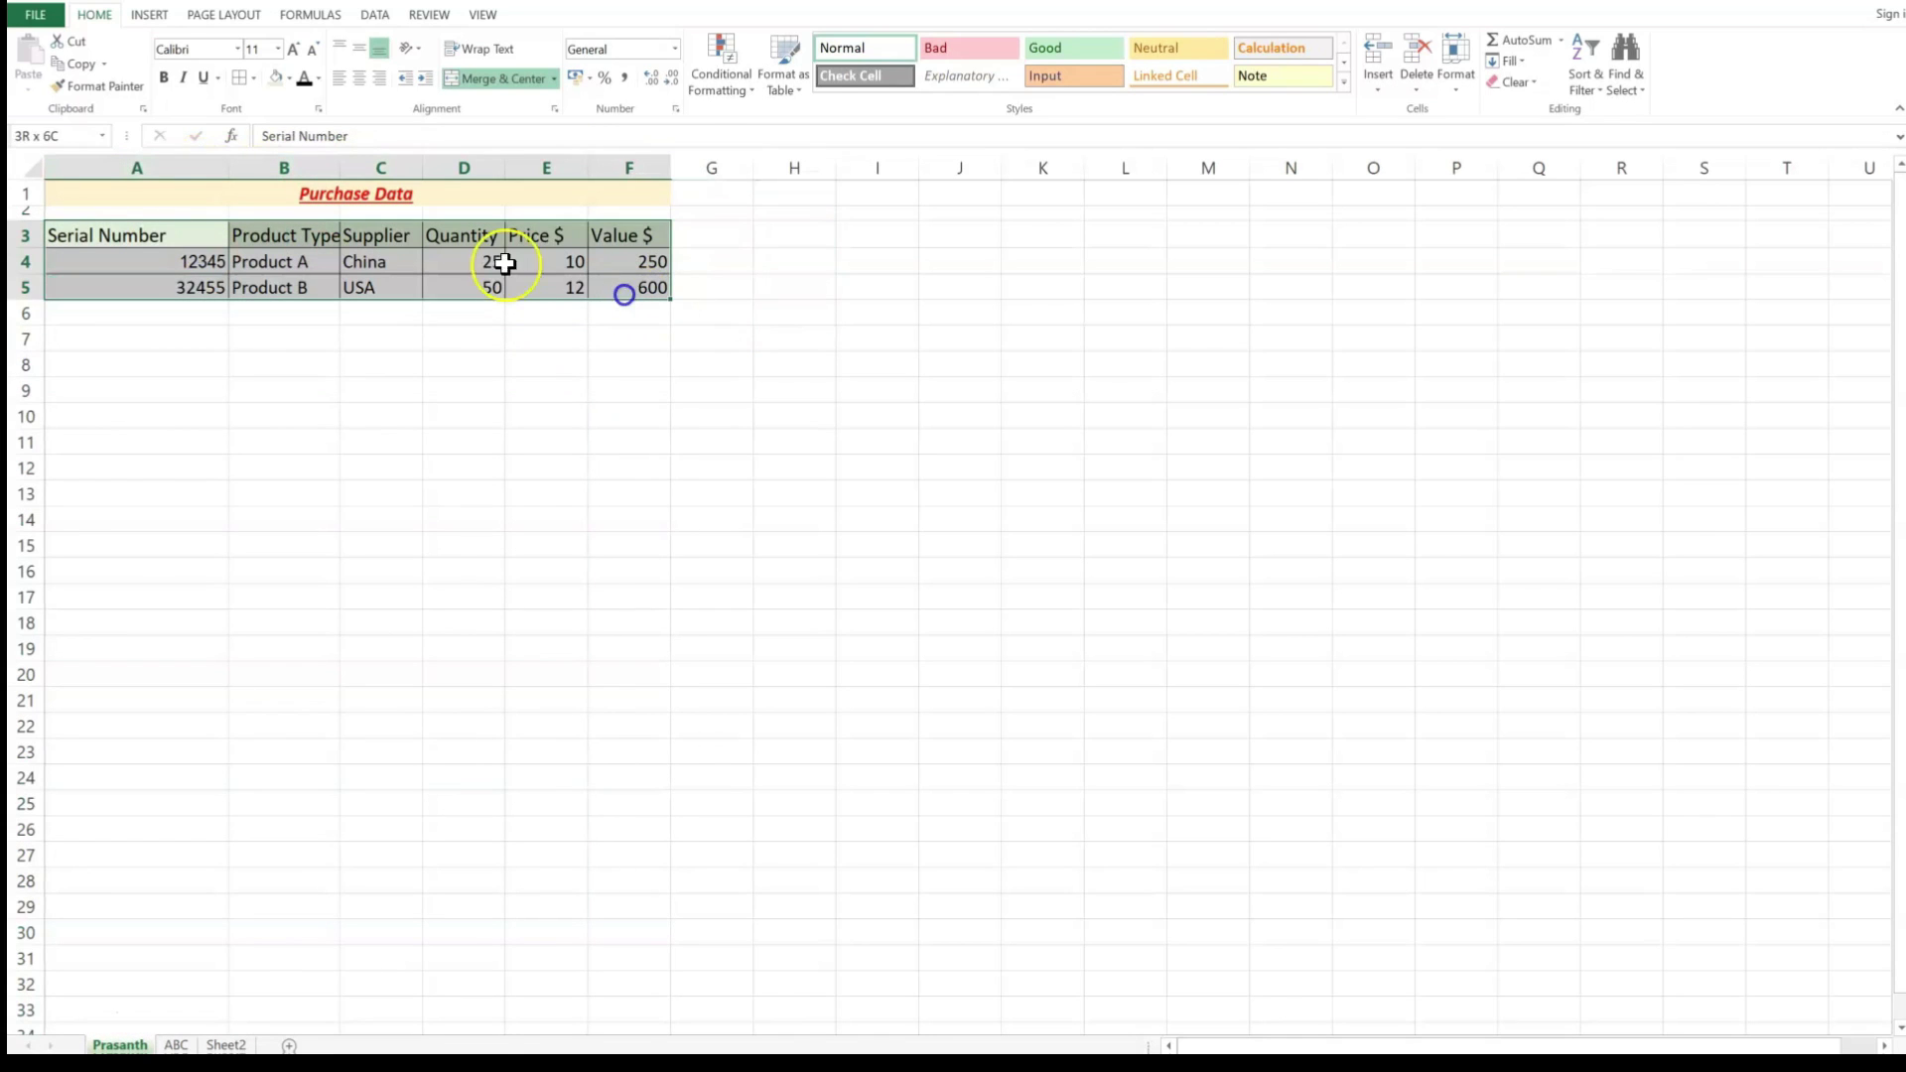
pyautogui.doubleClick(227, 168)
pyautogui.doubleClick(286, 171)
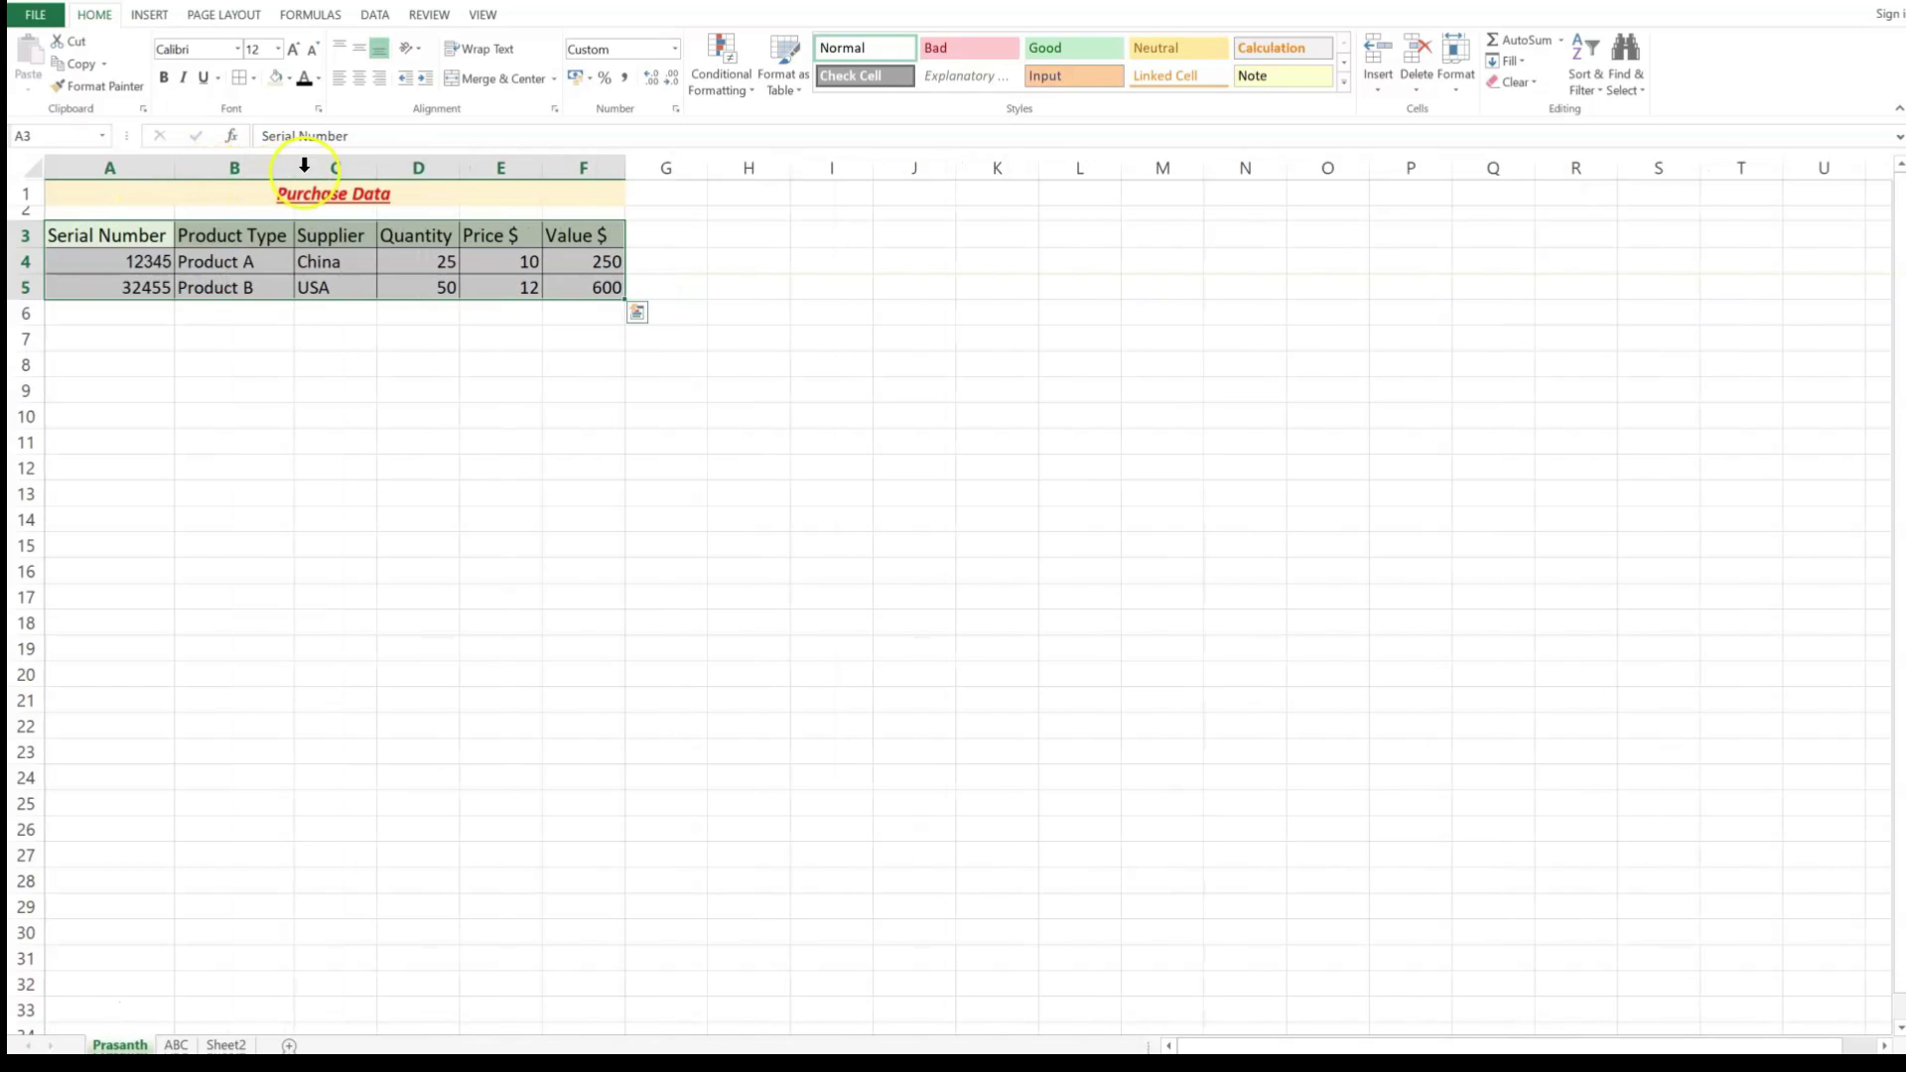
pyautogui.doubleClick(377, 161)
pyautogui.doubleClick(457, 166)
pyautogui.doubleClick(539, 169)
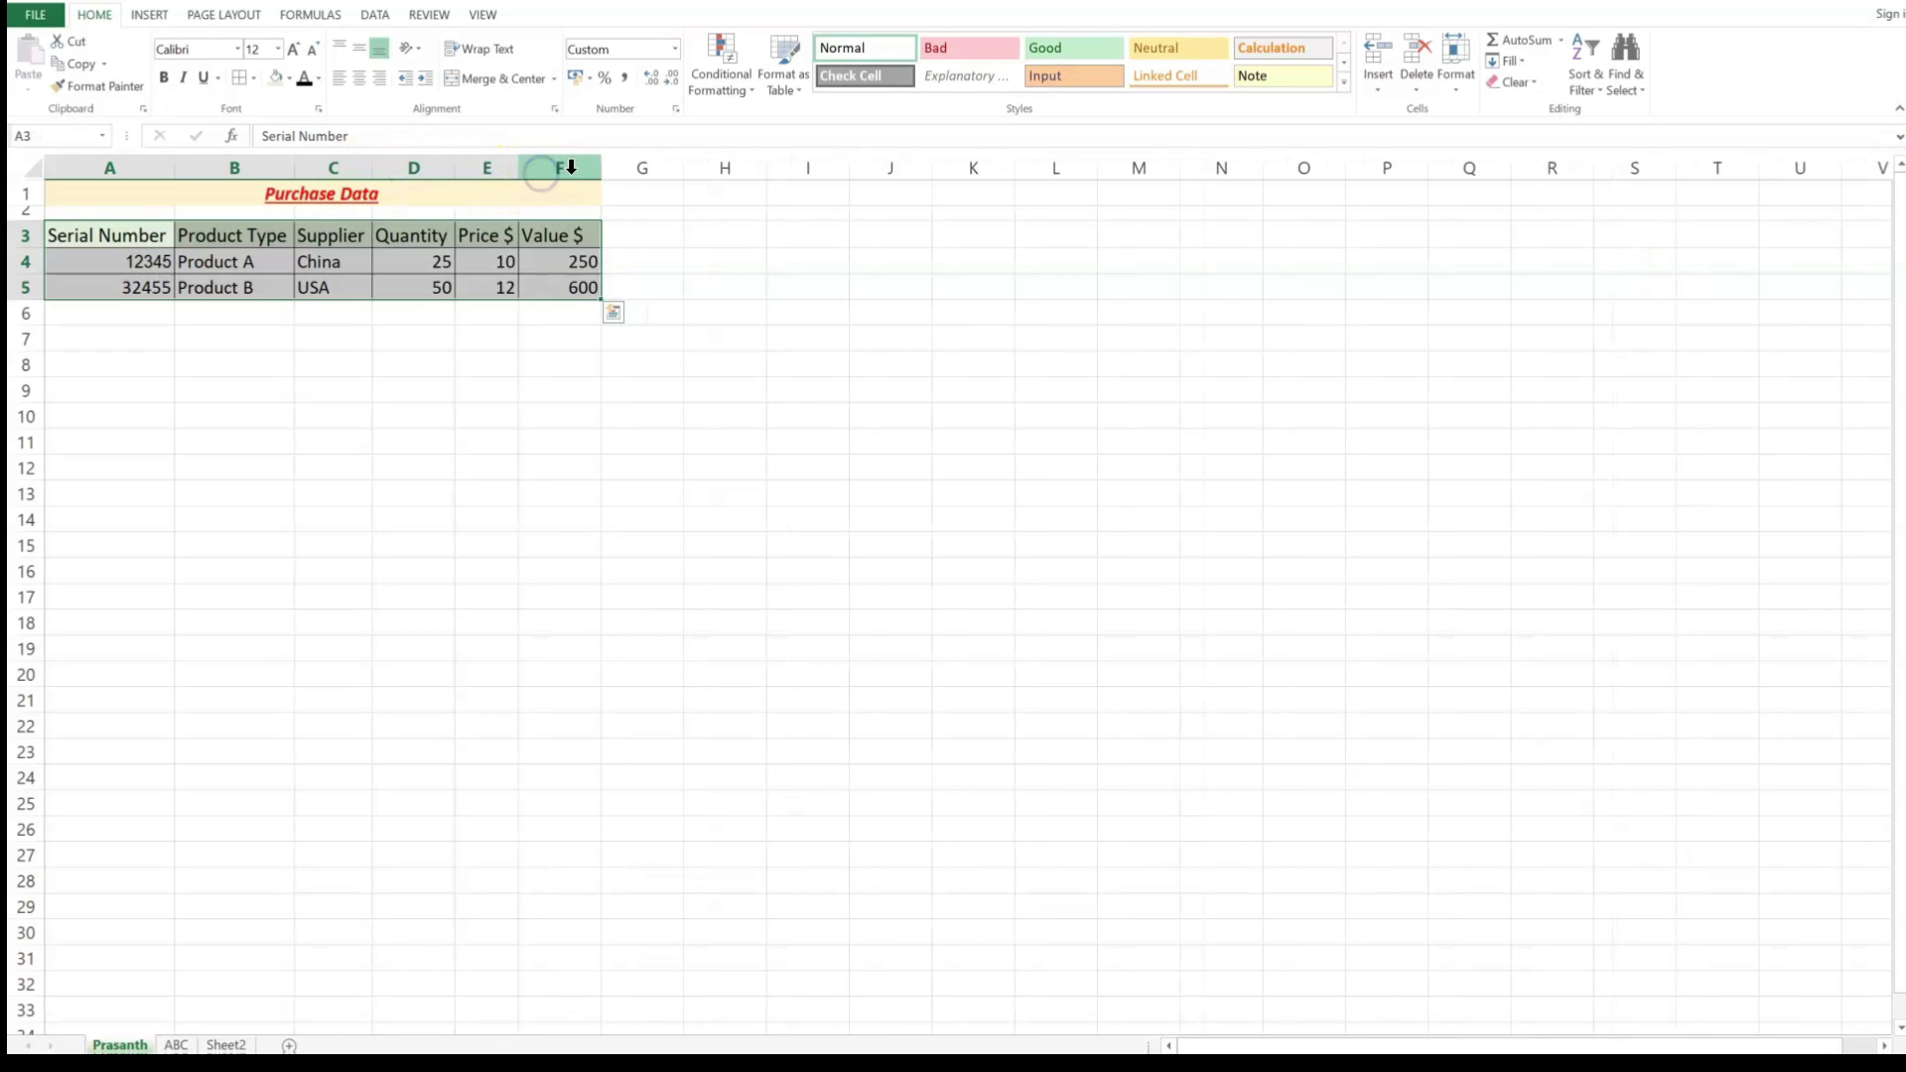
pyautogui.doubleClick(592, 168)
# Check the Value $, Price $, Quantity and Serial Number header cells
pyautogui.click(501, 236)
pyautogui.moveTo(502, 170); pyautogui.dragTo(532, 180)
pyautogui.click(546, 237)
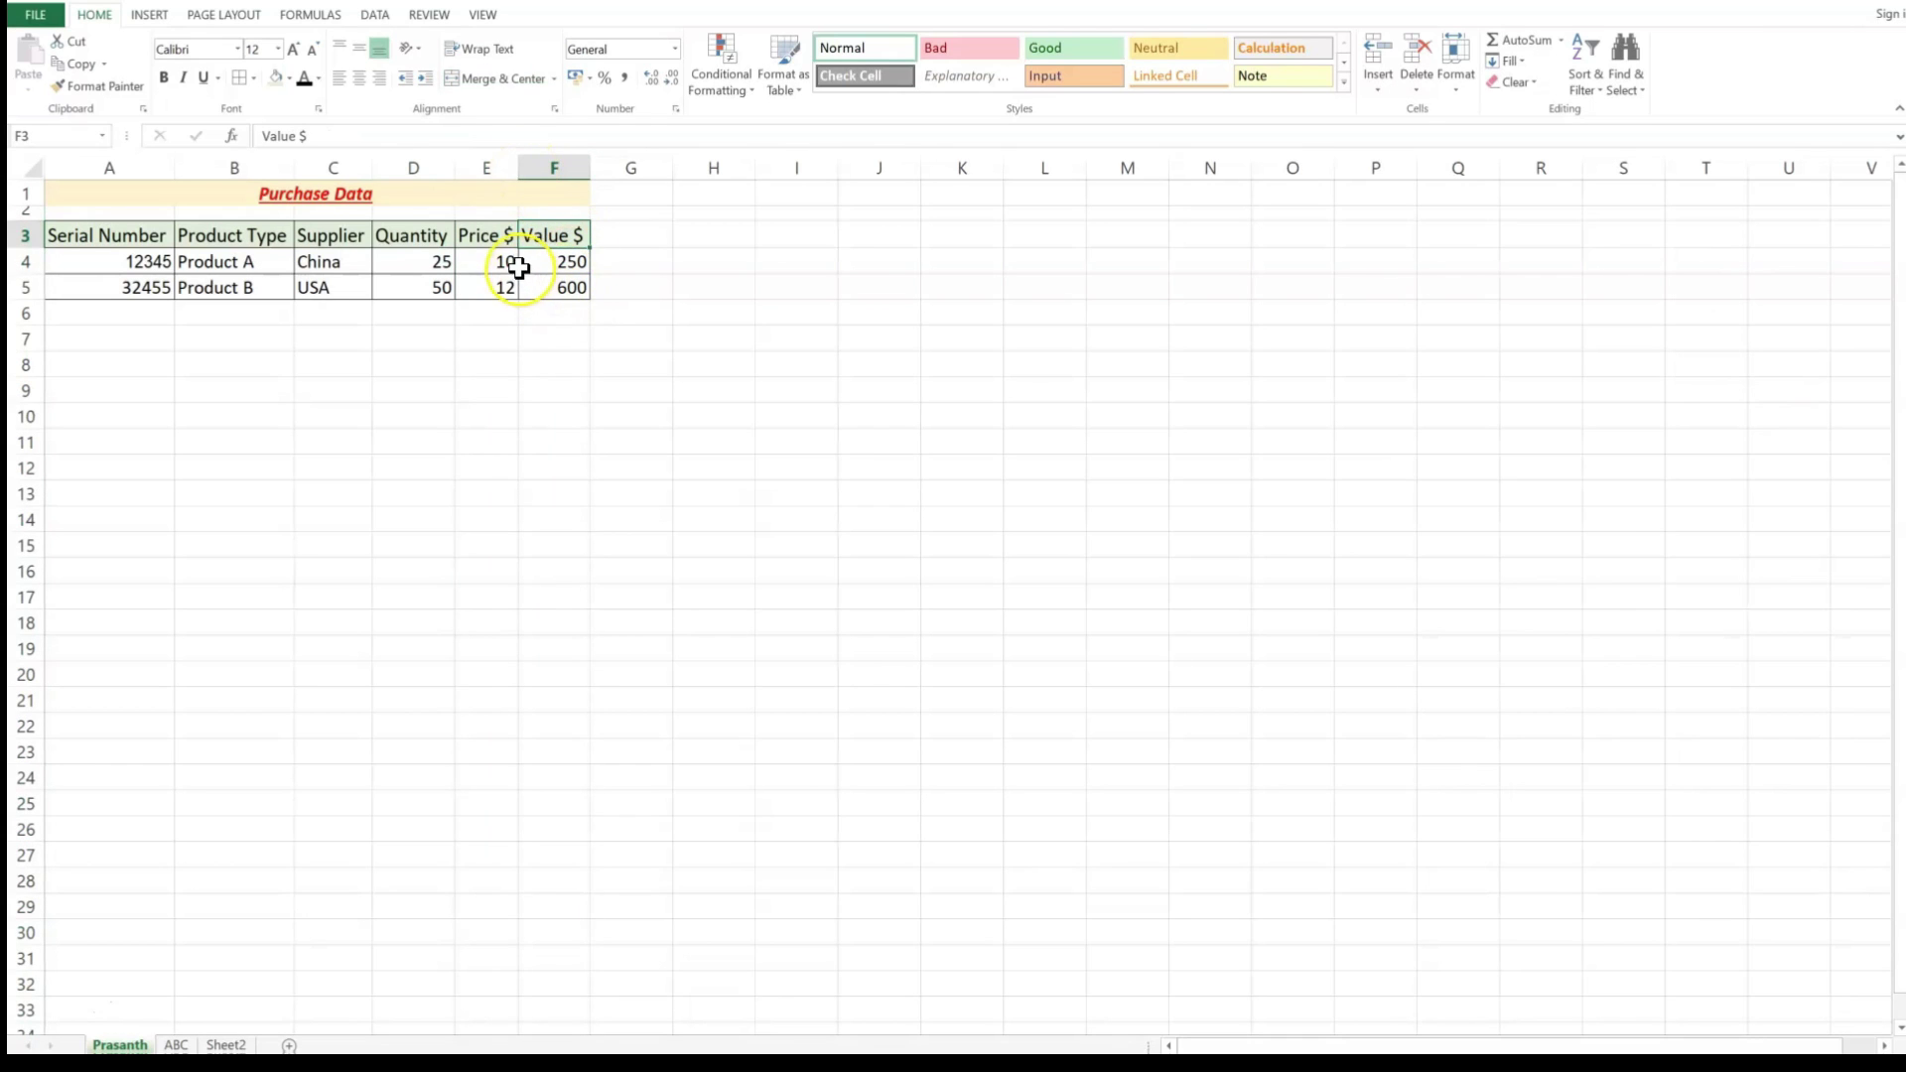
pyautogui.click(496, 238)
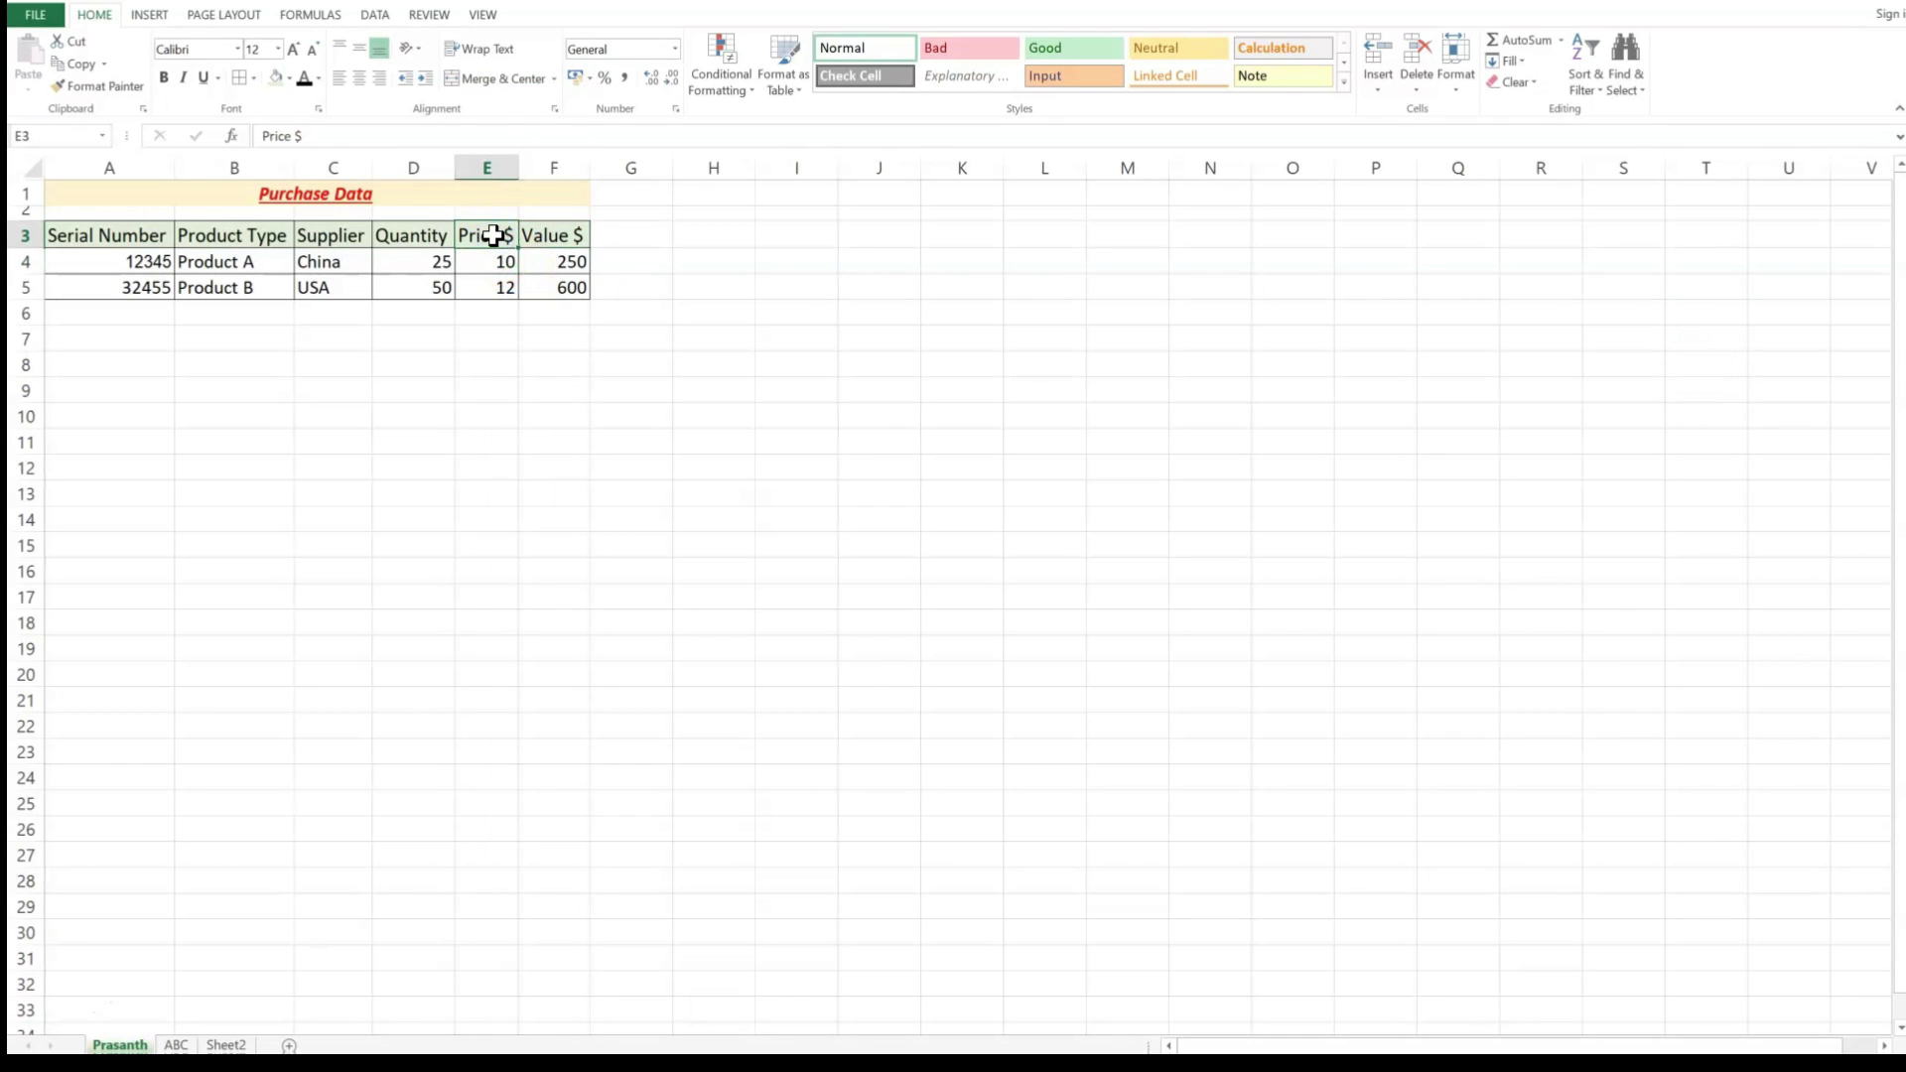
pyautogui.click(426, 235)
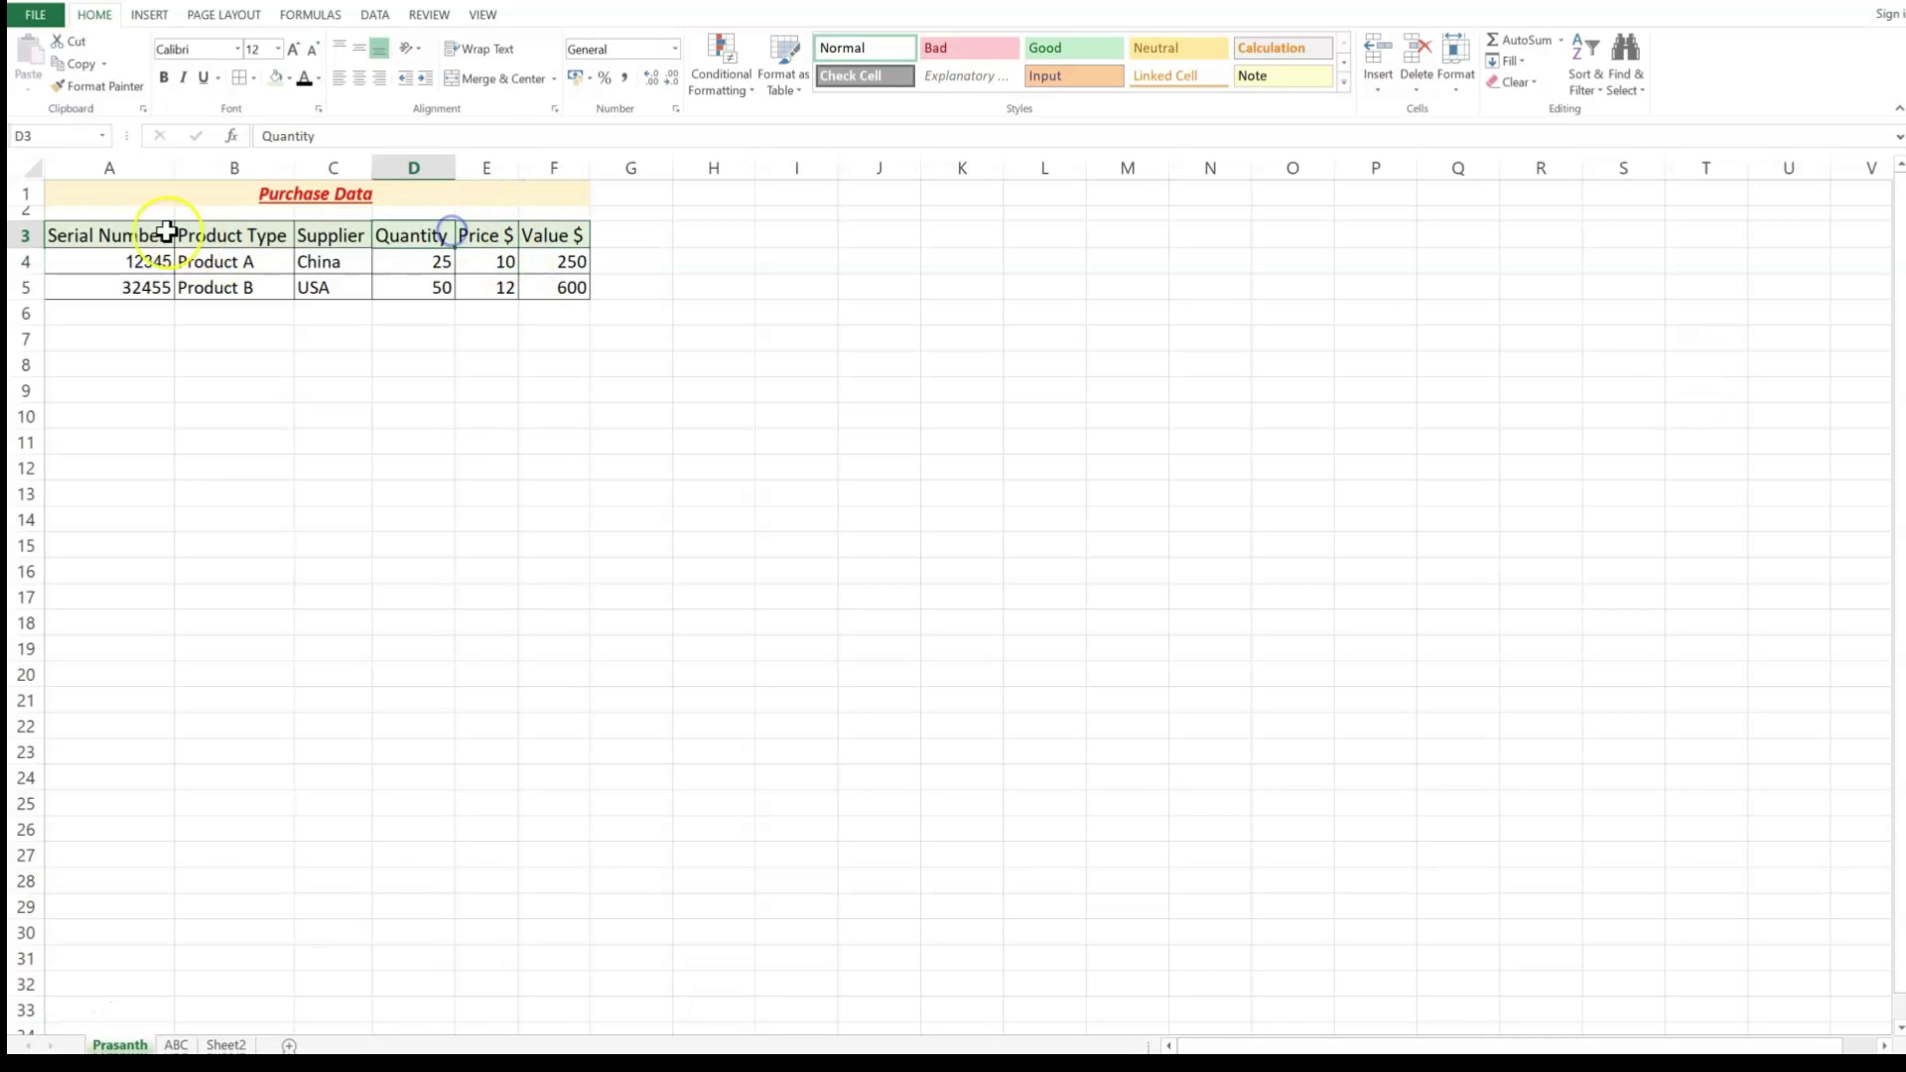
pyautogui.click(136, 229)
pyautogui.click(154, 163)
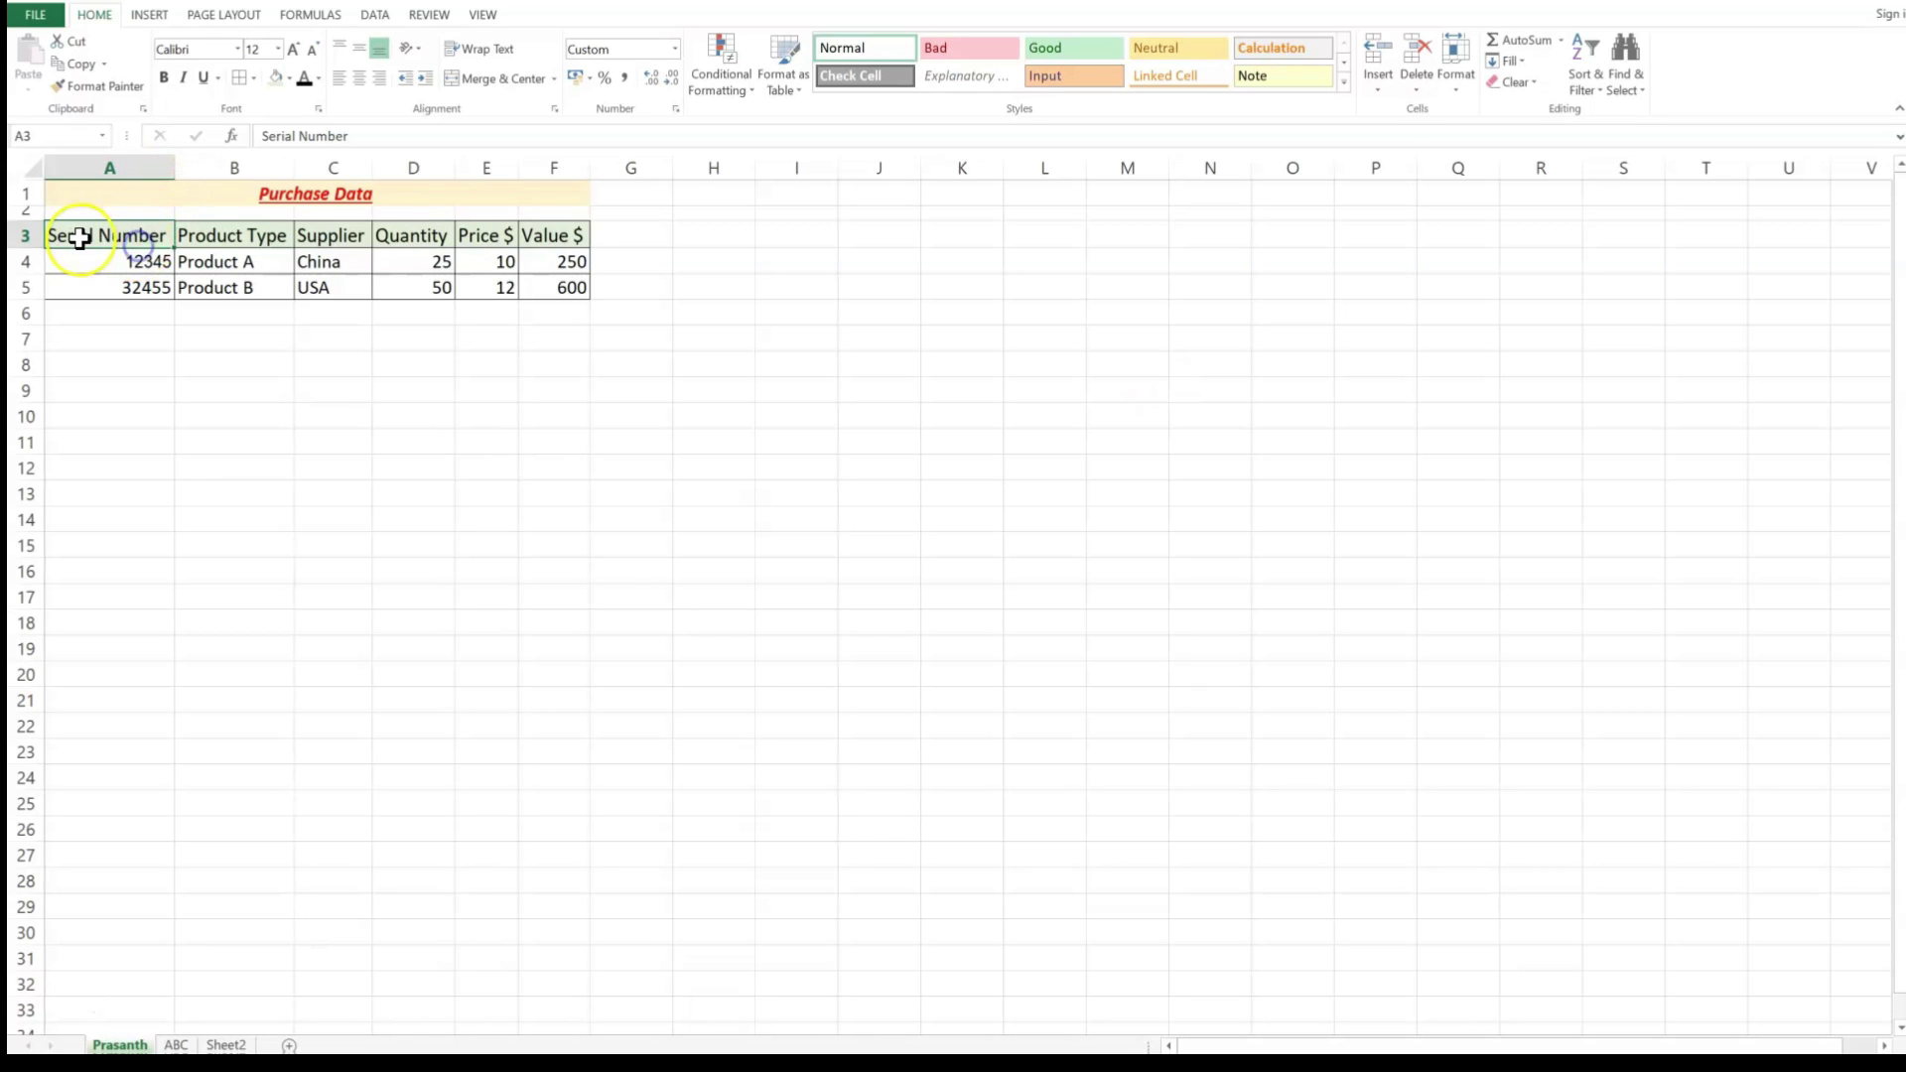
# Rename header A3 to 'Sl No.' and AutoFit column A to it
pyautogui.moveTo(402, 138); pyautogui.dragTo(242, 144)
pyautogui.write('Sl N')
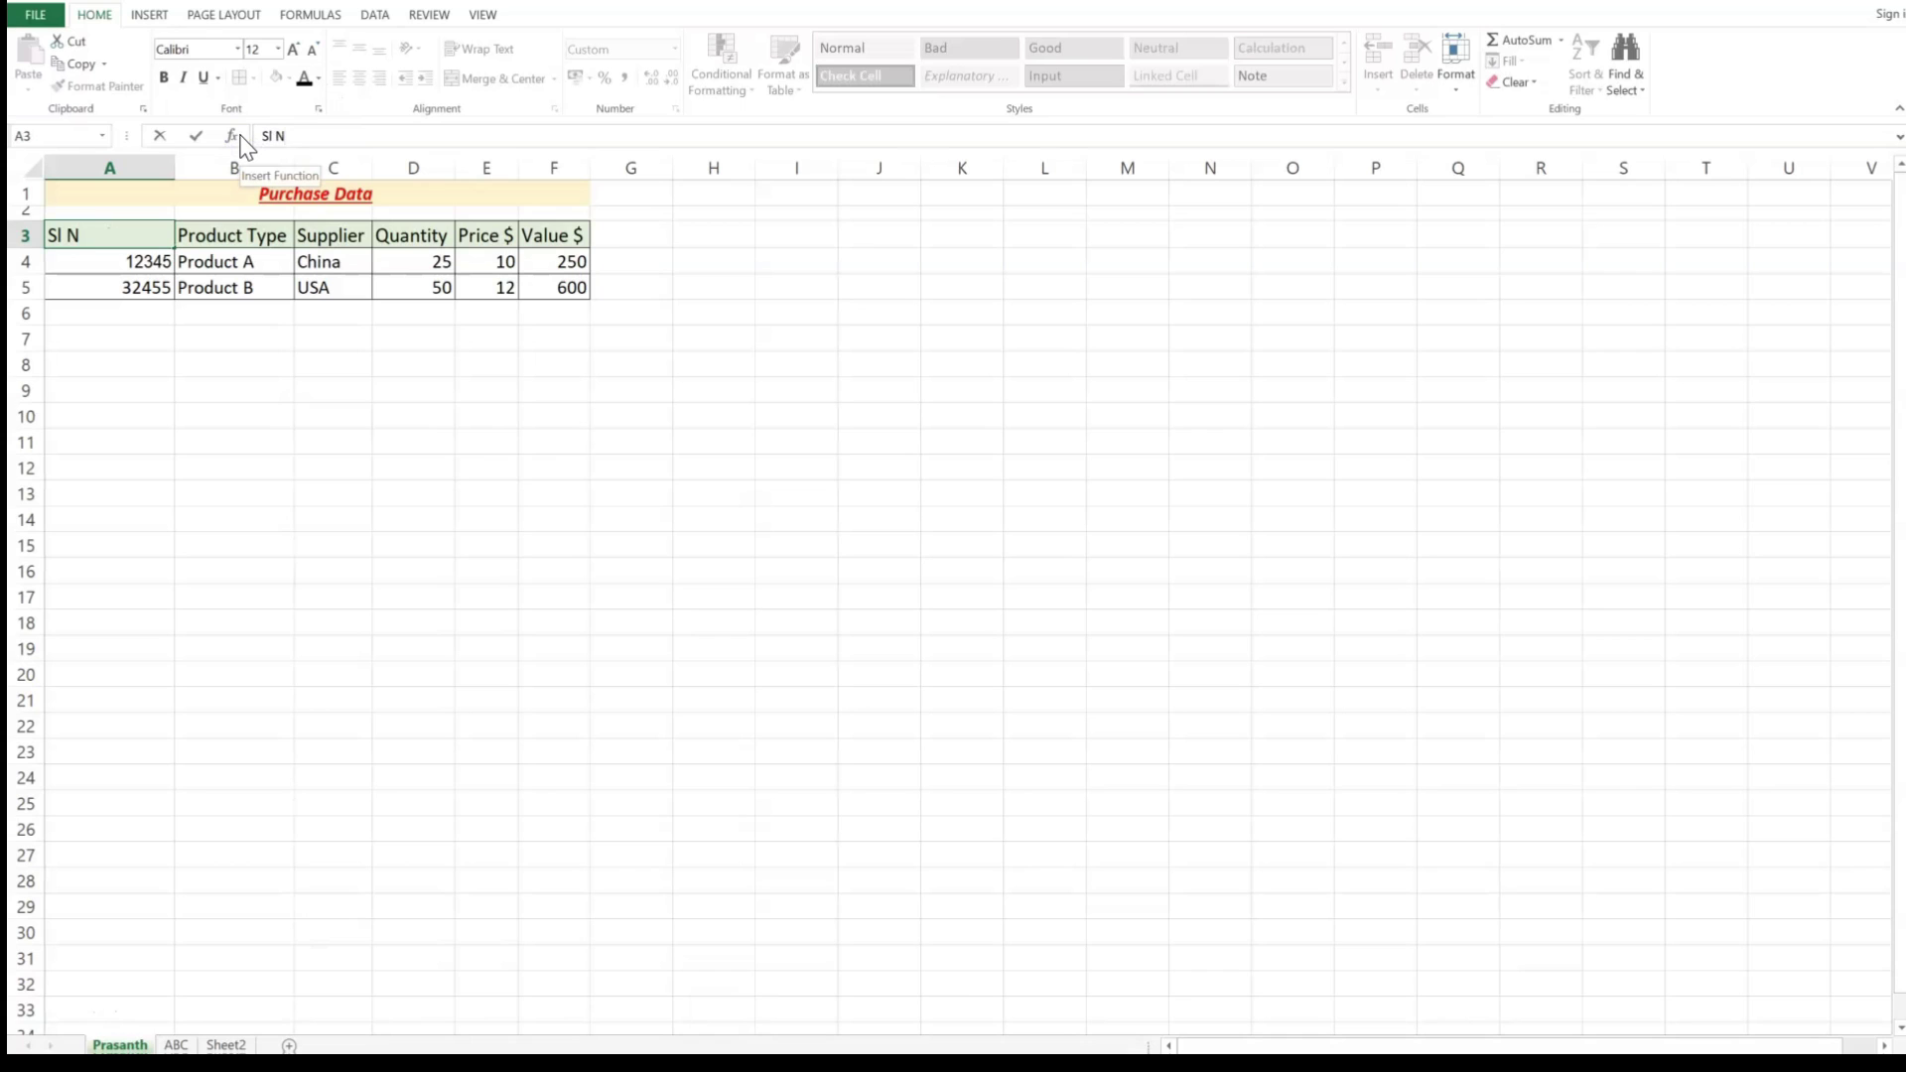
pyautogui.press('Return')
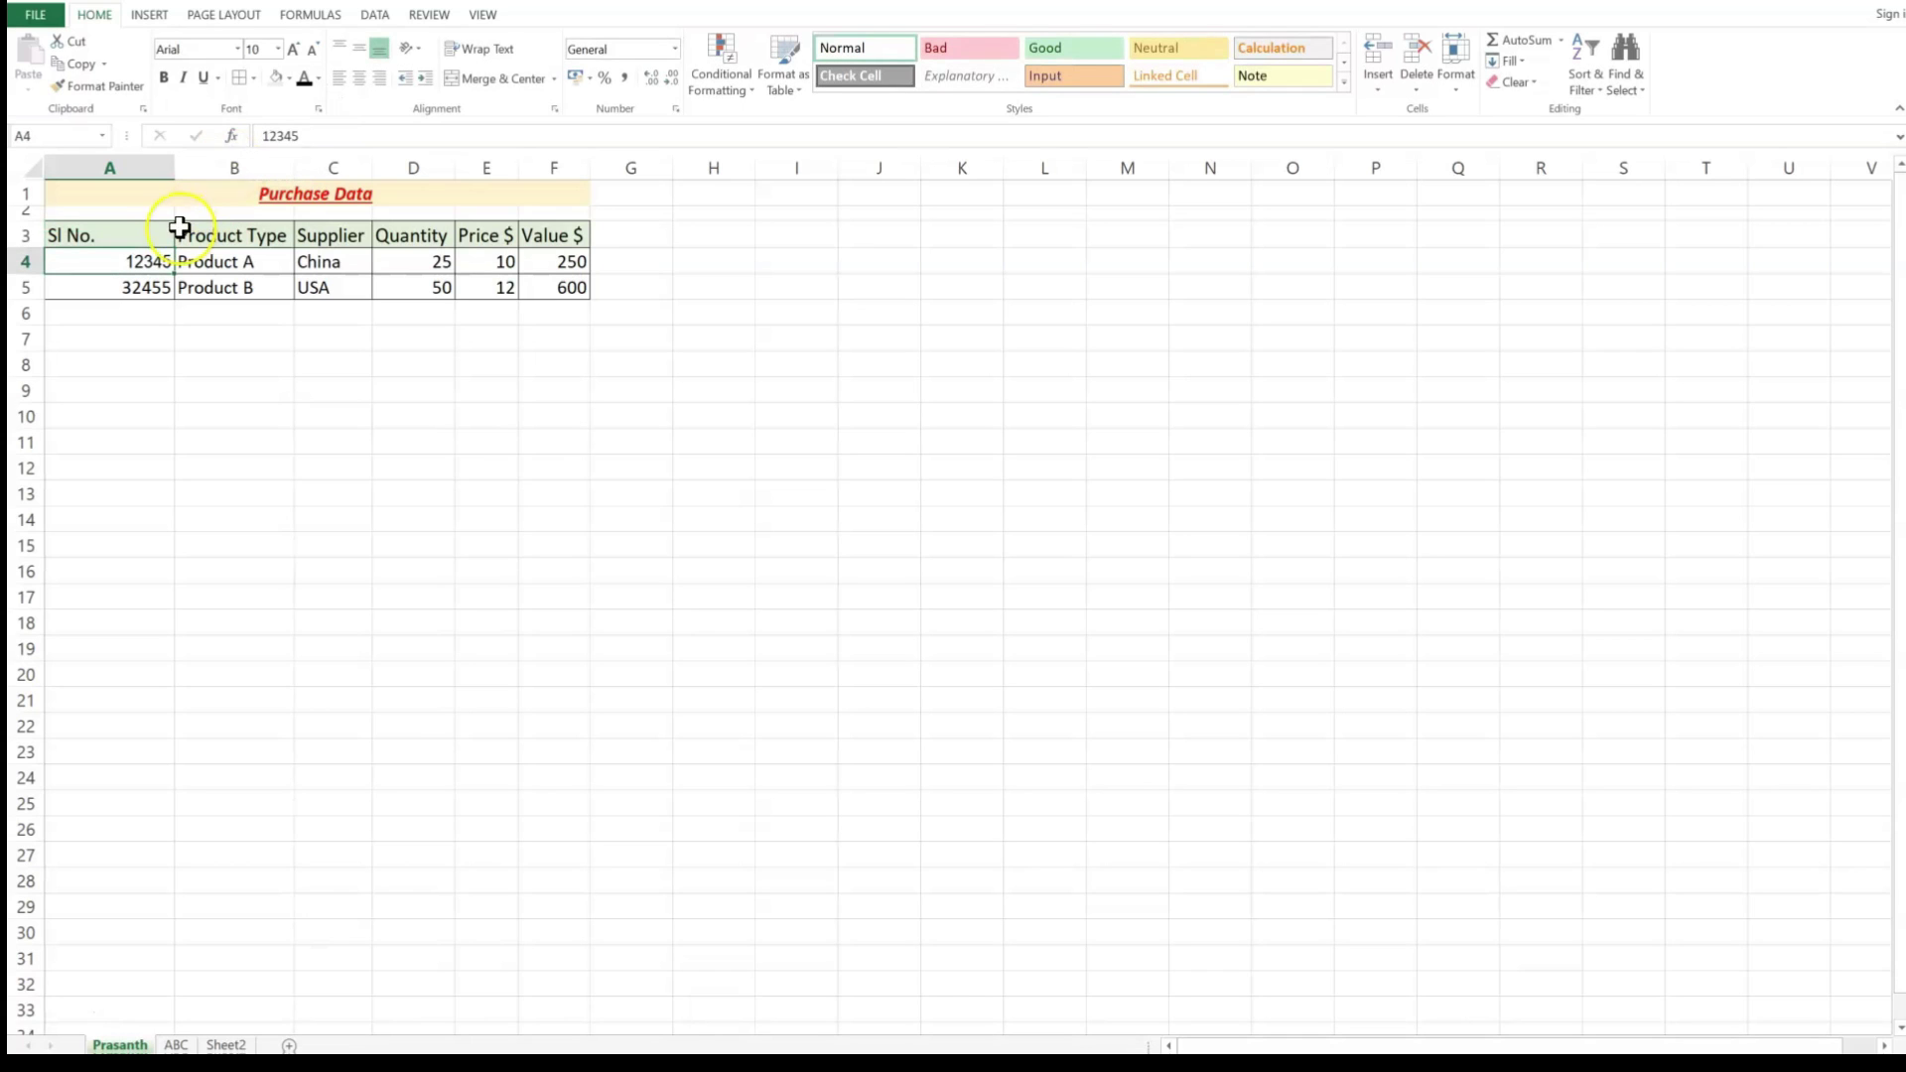
pyautogui.click(165, 234)
pyautogui.doubleClick(174, 168)
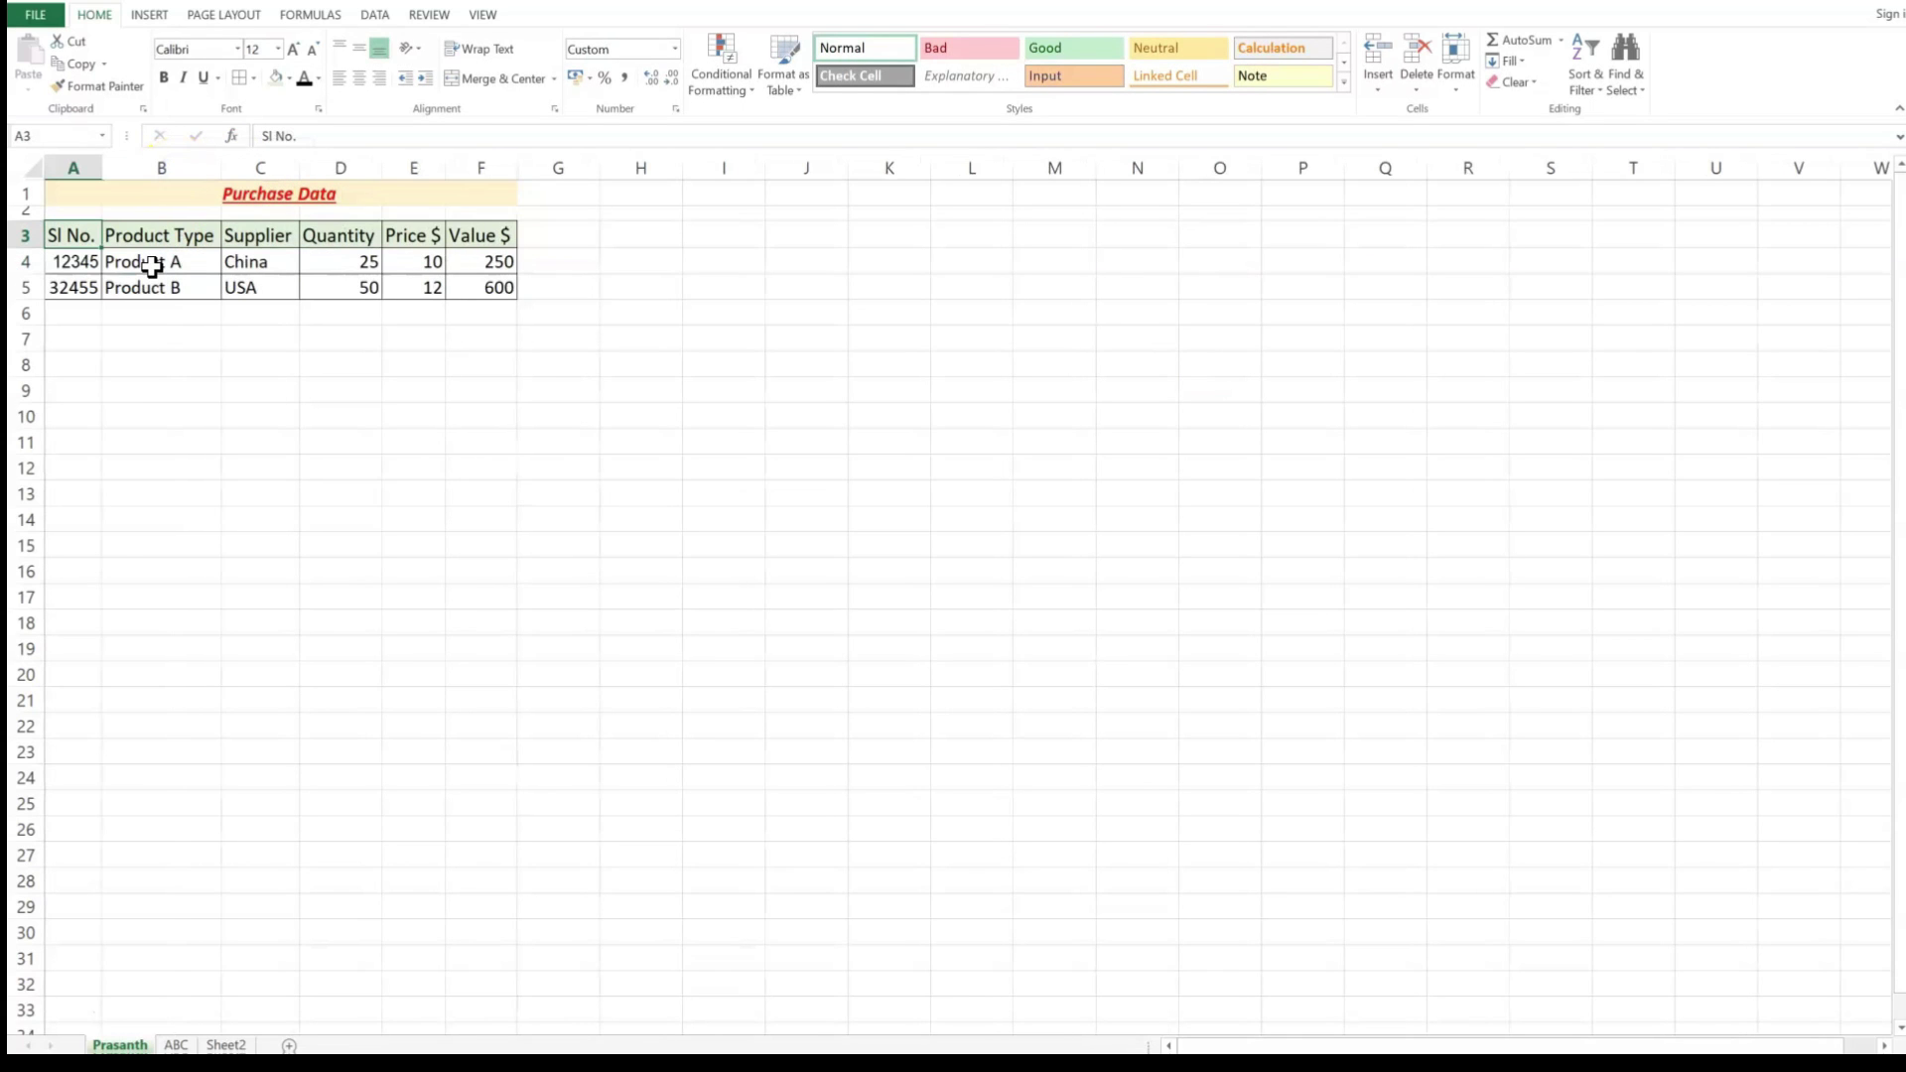
# Select the serial numbers, then the finished table A3:F5, to review it
pyautogui.click(82, 257)
pyautogui.moveTo(58, 261); pyautogui.dragTo(46, 417)
pyautogui.click(136, 358)
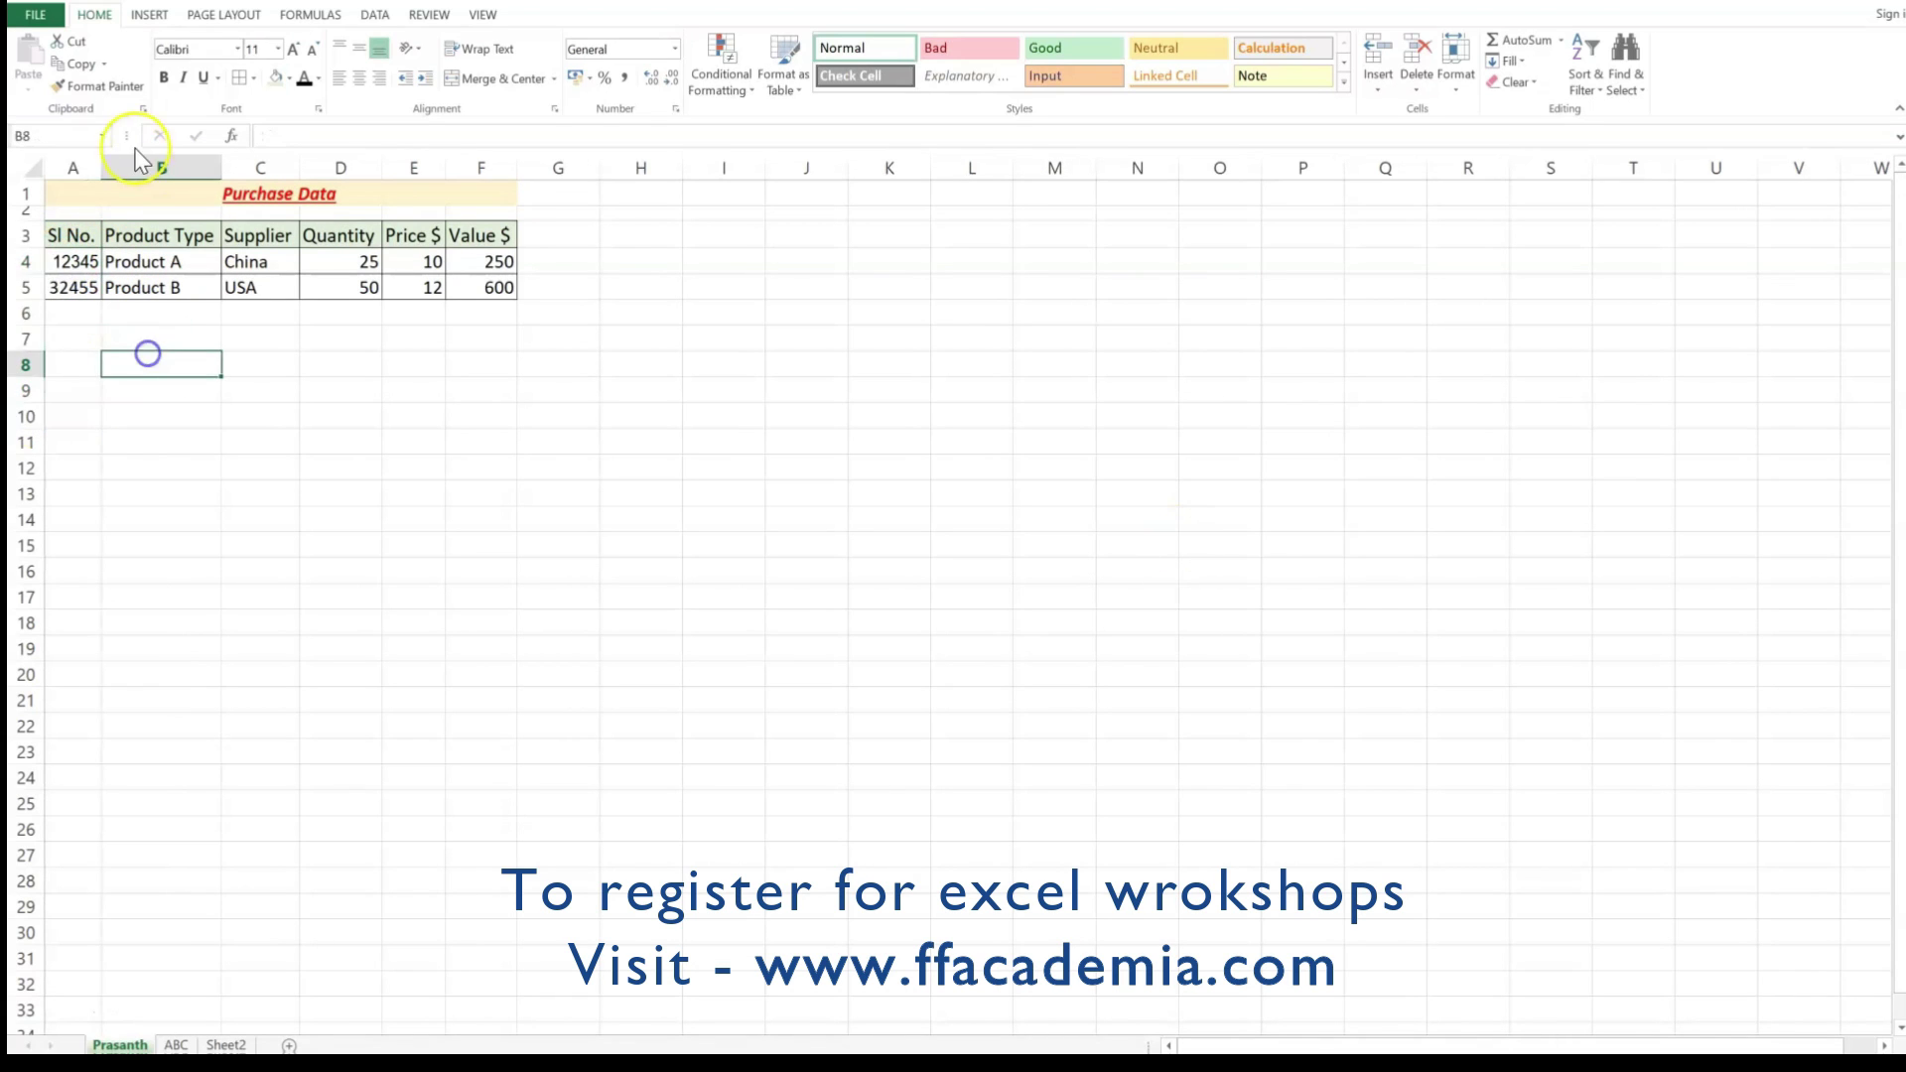
pyautogui.click(299, 176)
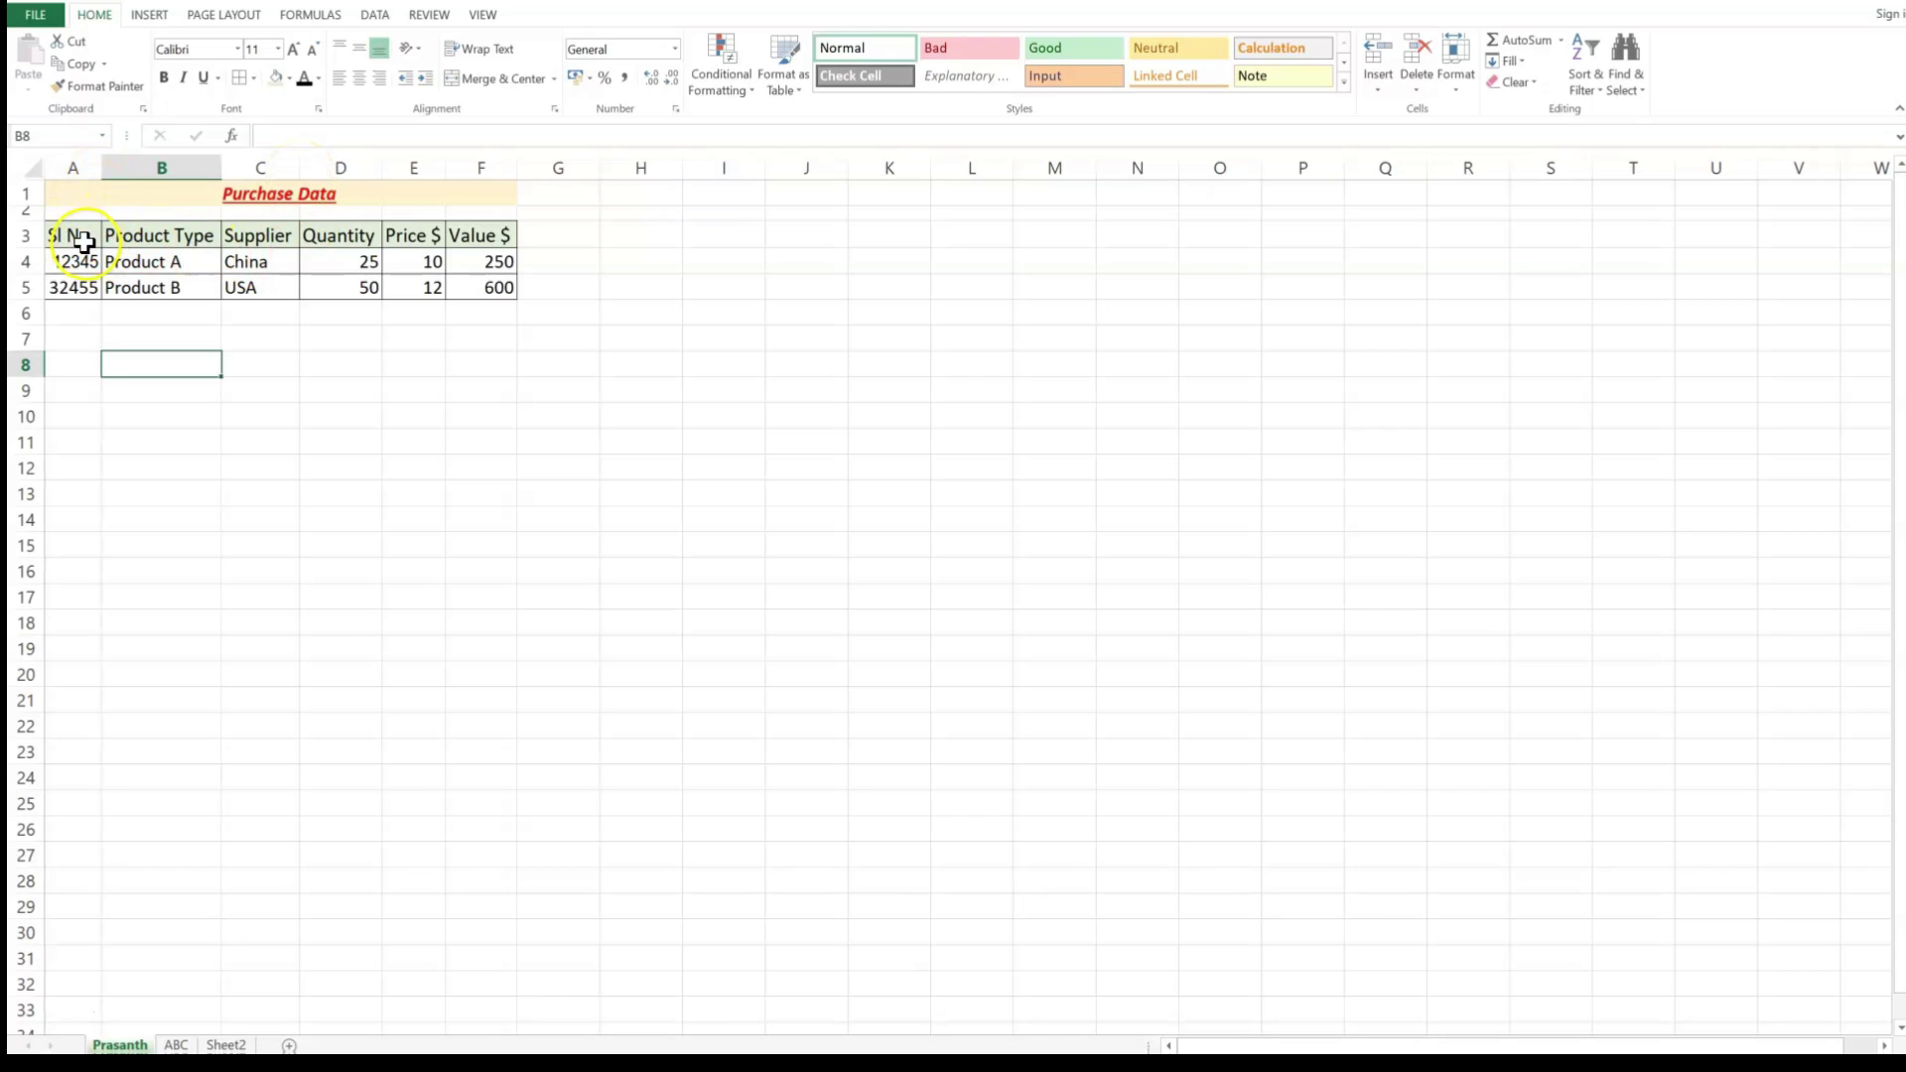
pyautogui.moveTo(82, 240); pyautogui.dragTo(490, 288)
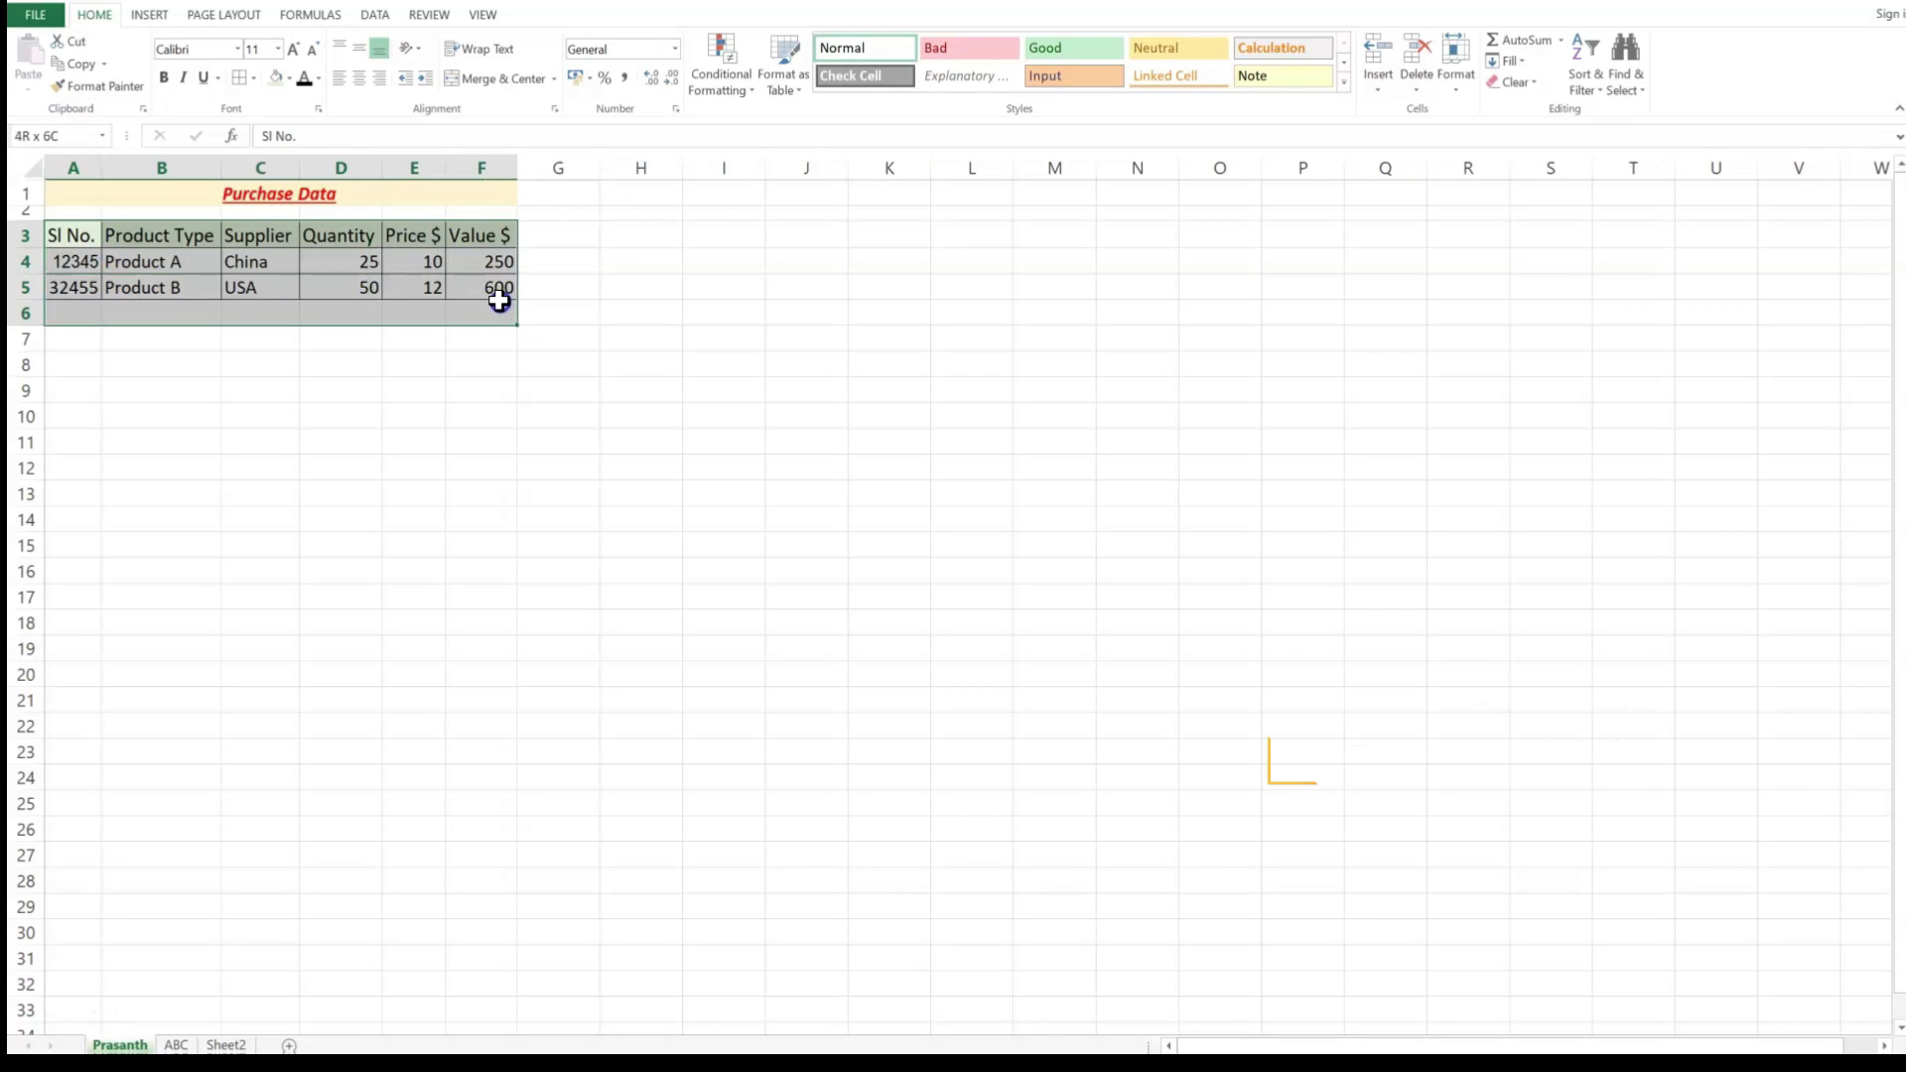
pyautogui.click(159, 261)
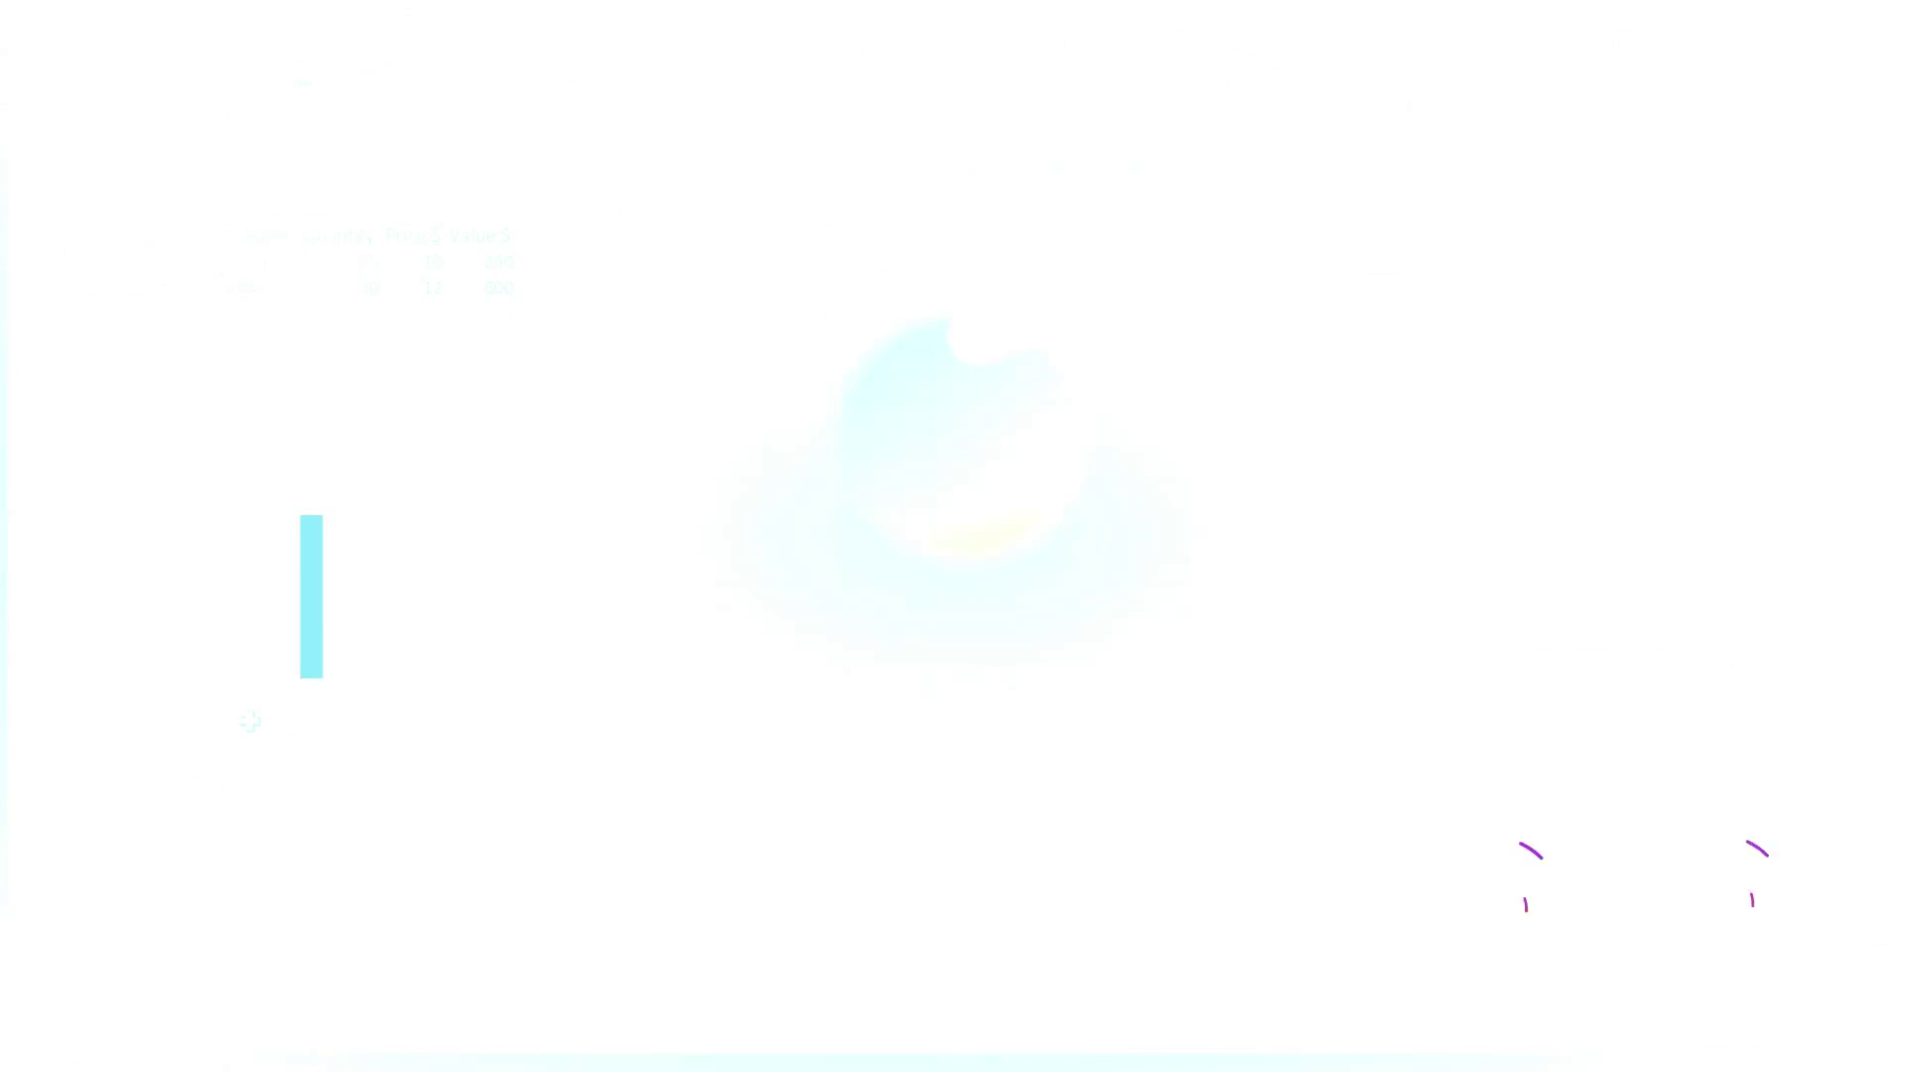